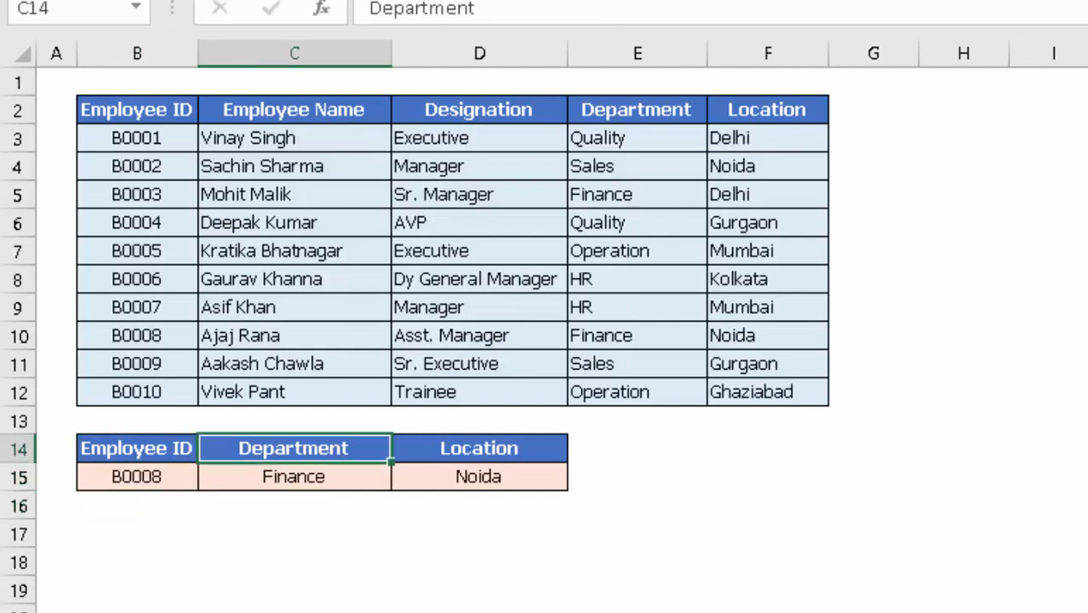
Copy the lookup employee ID from B15 and select the employee table's ID column, B2:B12.
{"action": "key", "text": "shift+Right"}
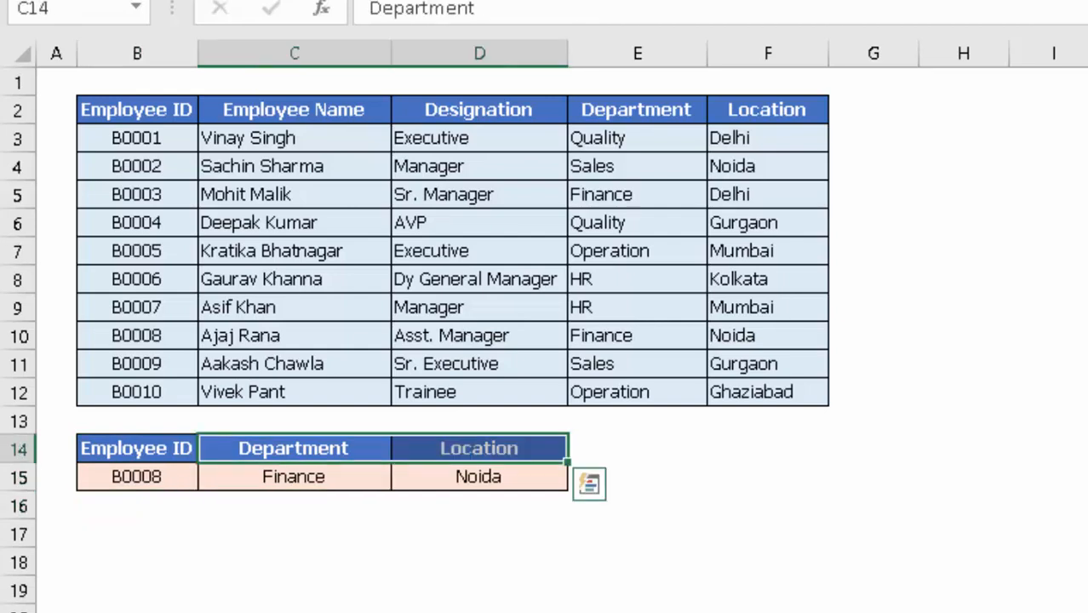
{"action": "key", "text": "Down"}
{"action": "key", "text": "Left"}
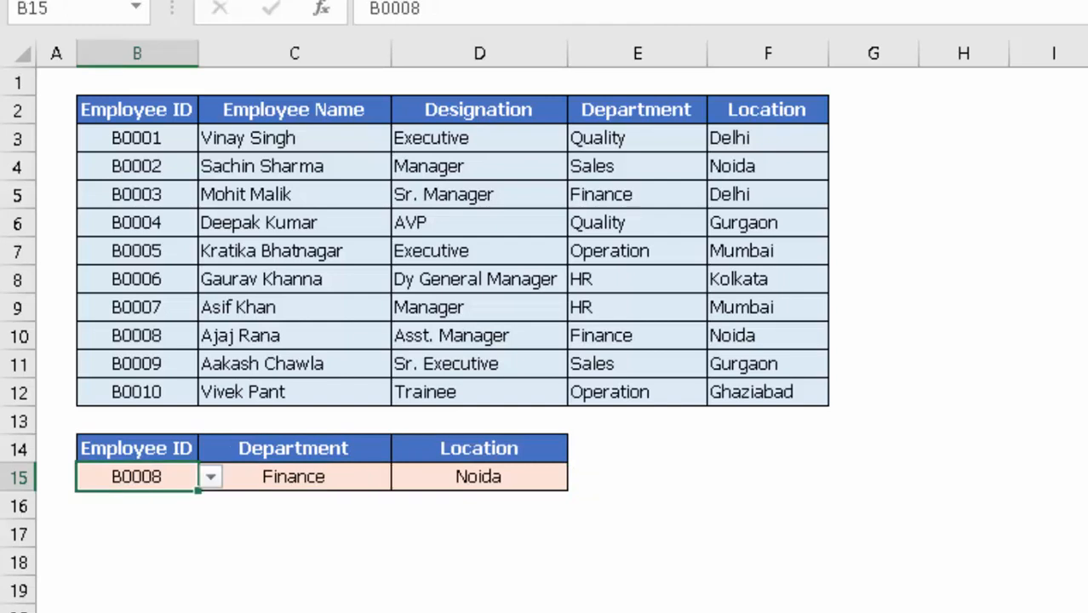
{"action": "key", "text": "ctrl+c"}
{"action": "key", "text": "Up"}
{"action": "key", "text": "Up"}
{"action": "key", "text": "Up"}
{"action": "key", "text": "Up"}
{"action": "key", "text": "Up"}
{"action": "key", "text": "Up"}
{"action": "key", "text": "Up"}
{"action": "key", "text": "Up"}
{"action": "key", "text": "Up"}
{"action": "key", "text": "Up"}
{"action": "key", "text": "Up"}
{"action": "key", "text": "Up"}
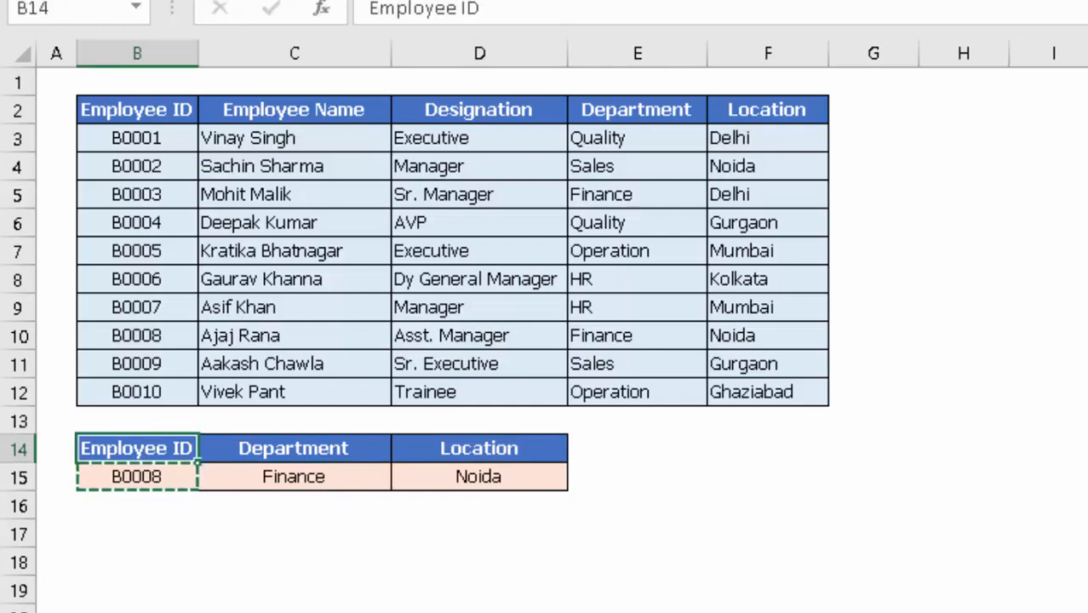
{"action": "key", "text": "Up"}
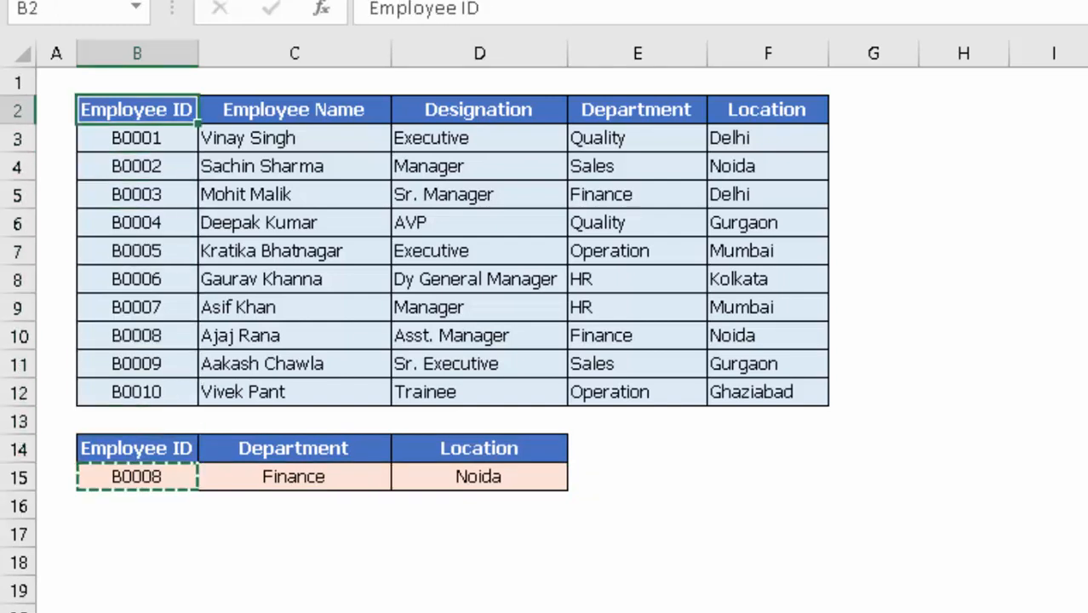
{"action": "key", "text": "ctrl+shift+Right"}
{"action": "key", "text": "ctrl+shift+Down"}
{"action": "key", "text": "shift+Left"}
{"action": "key", "text": "shift+Left"}
{"action": "key", "text": "shift+Left"}
{"action": "key", "text": "shift+Left"}
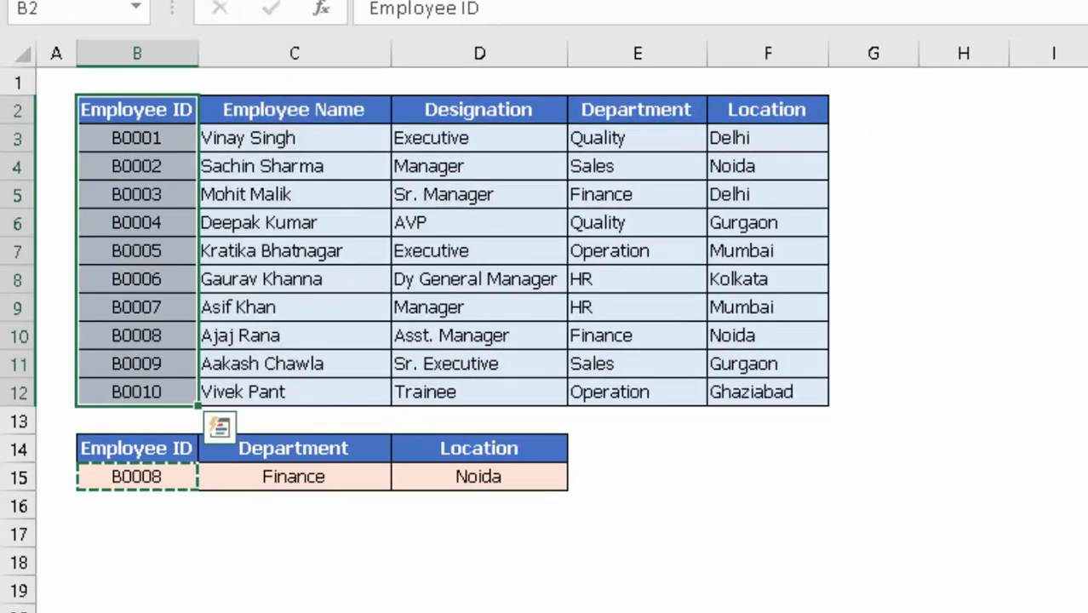
Find the copied employee ID within the selected column and select its whole record from column B to F.
{"action": "key", "text": "ctrl+f"}
{"action": "key", "text": "ctrl+v"}
{"action": "key", "text": "Return"}
{"action": "key", "text": "Escape"}
{"action": "key", "text": "ctrl+shift+Right"}
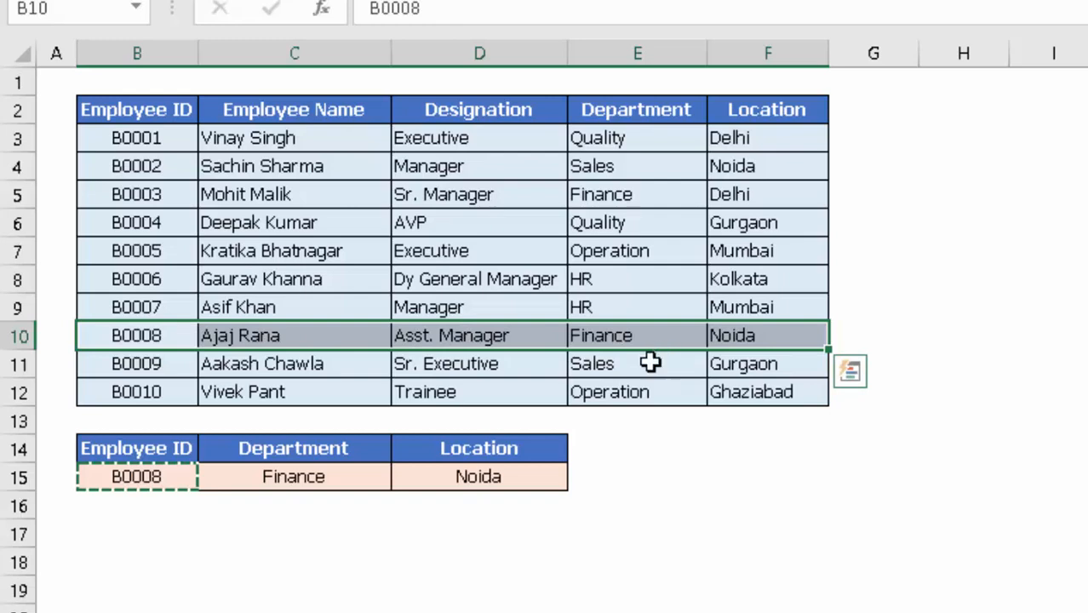
Start a VLOOKUP formula in C15 under Department with B15 as the lookup value.
{"action": "left_click", "coordinate": [331, 550]}
{"action": "key", "text": "Escape"}
{"action": "key", "text": "Up"}
{"action": "key", "text": "Up"}
{"action": "key", "text": "Up"}
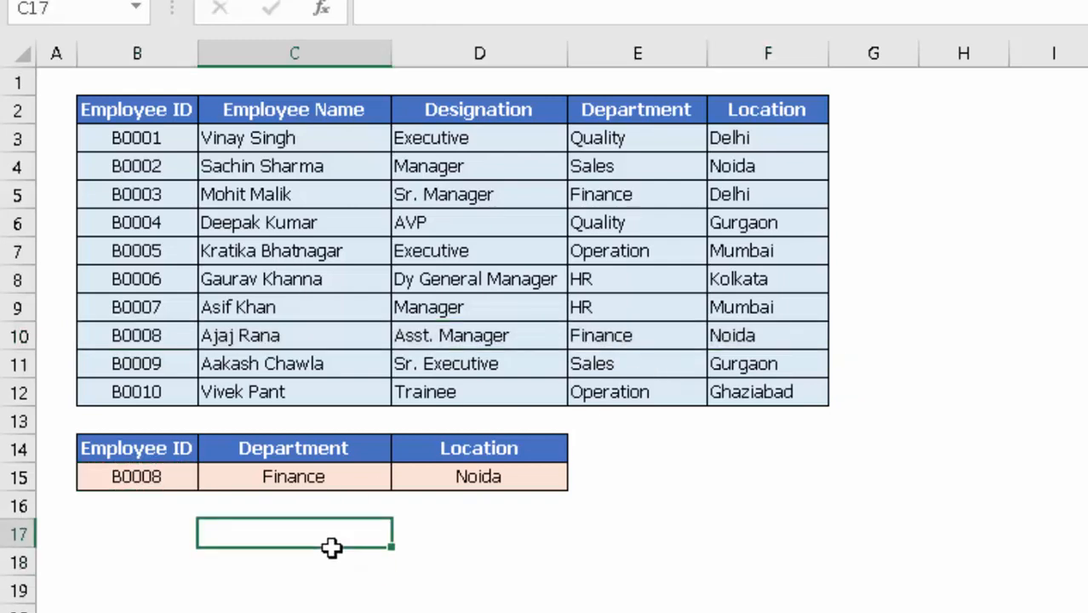
{"action": "type", "text": "=v"}
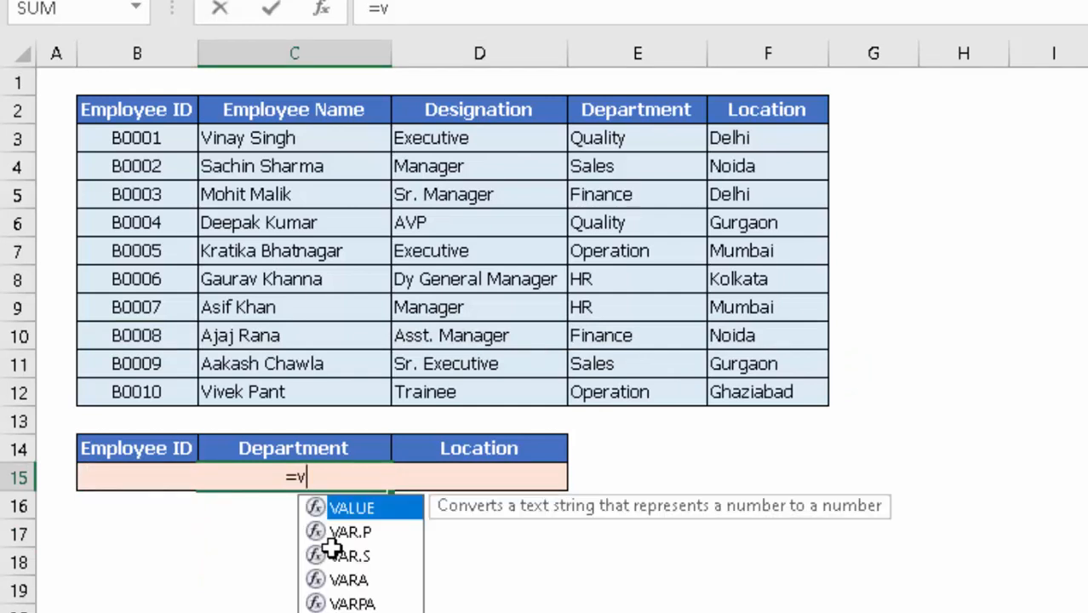
{"action": "type", "text": "l"}
{"action": "key", "text": "Tab"}
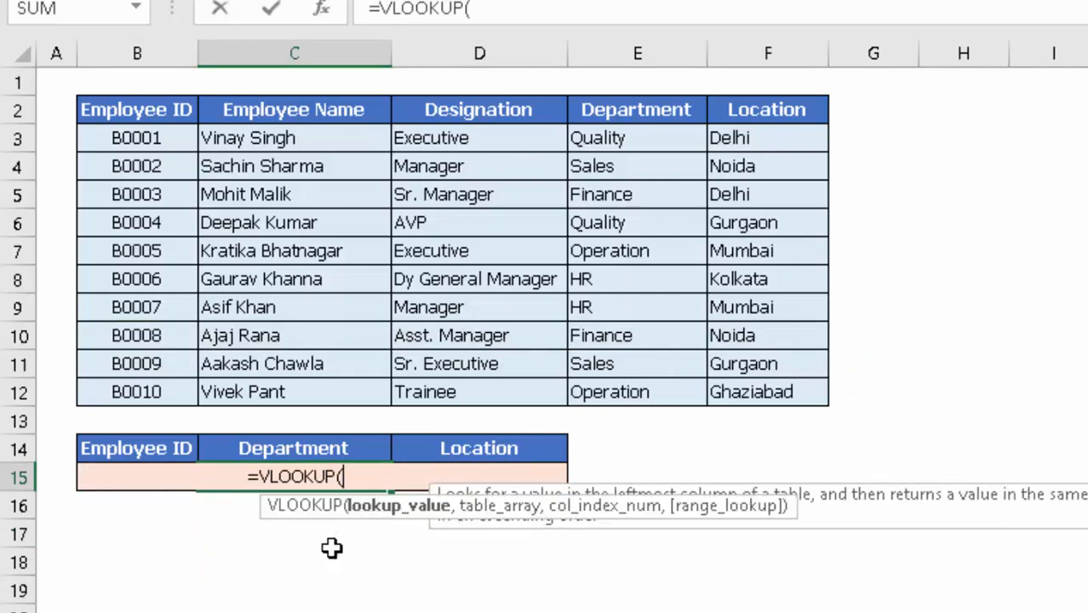
{"action": "left_click", "coordinate": [147, 528]}
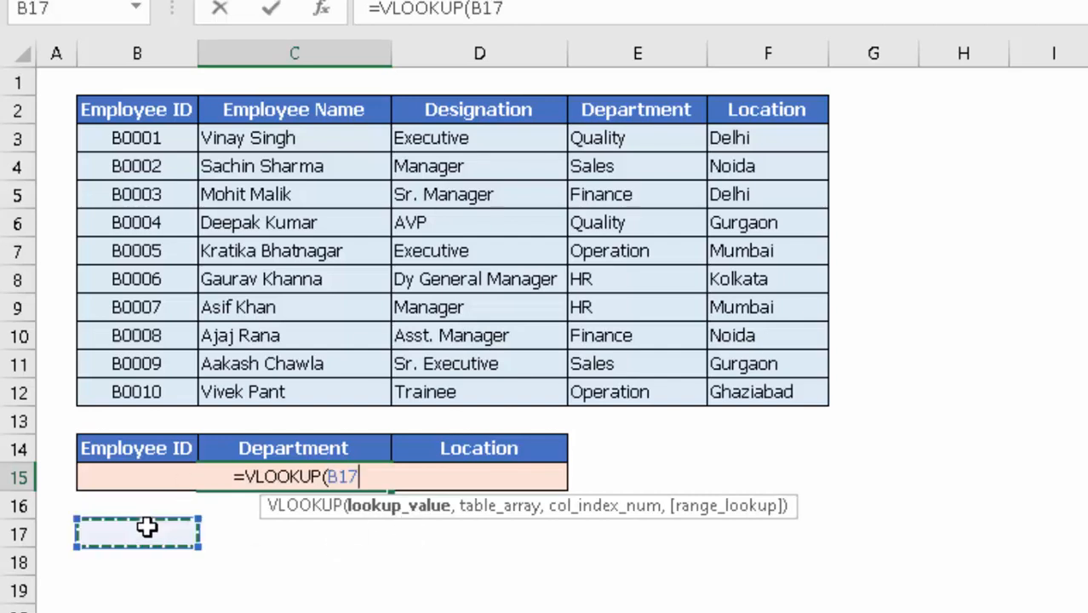
{"action": "key", "text": "Up"}
{"action": "key", "text": "Up"}
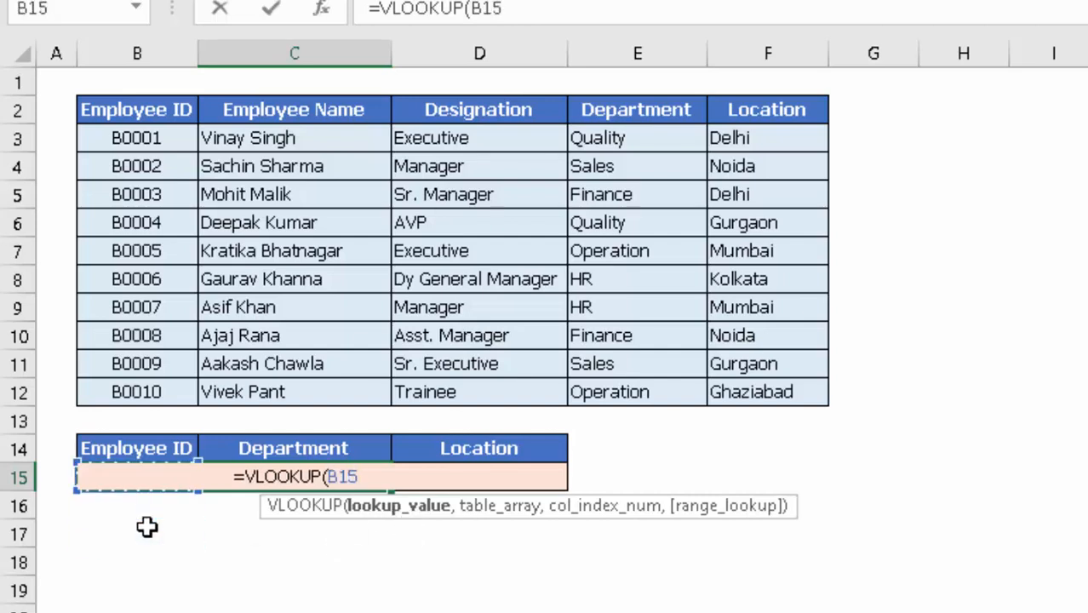
{"action": "type", "text": ","}
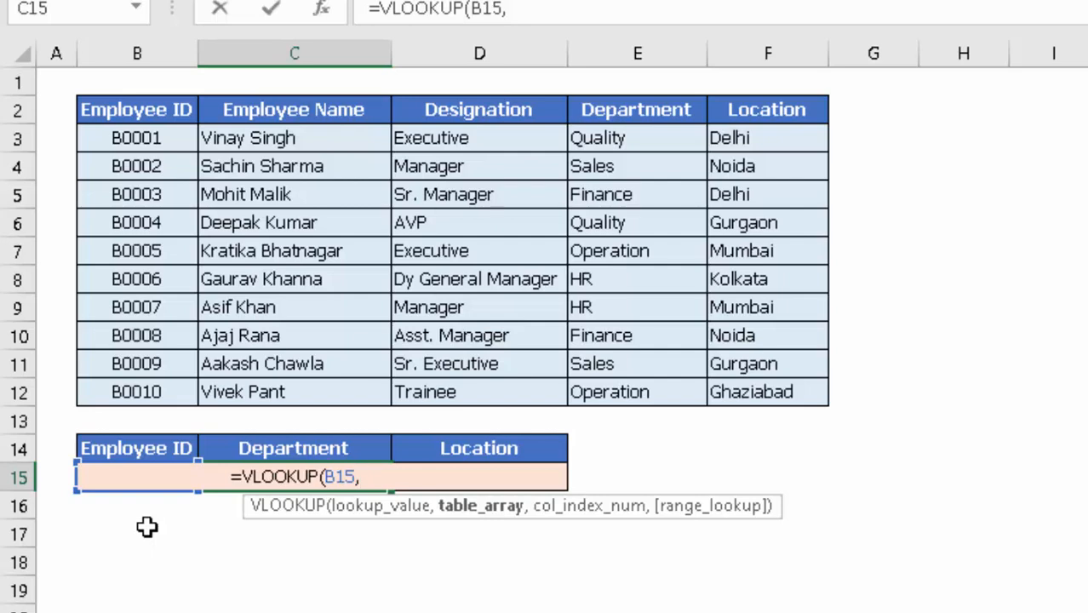
Set the formula's table array to the employee table B2:F12, locked as the absolute range $B$2:$F$12.
{"action": "key", "text": "Up"}
{"action": "key", "text": "Up"}
{"action": "key", "text": "Up"}
{"action": "key", "text": "Up"}
{"action": "key", "text": "Up"}
{"action": "key", "text": "Up"}
{"action": "key", "text": "Up"}
{"action": "key", "text": "Up"}
{"action": "key", "text": "Up"}
{"action": "key", "text": "Up"}
{"action": "key", "text": "Up"}
{"action": "key", "text": "Up"}
{"action": "key", "text": "Up"}
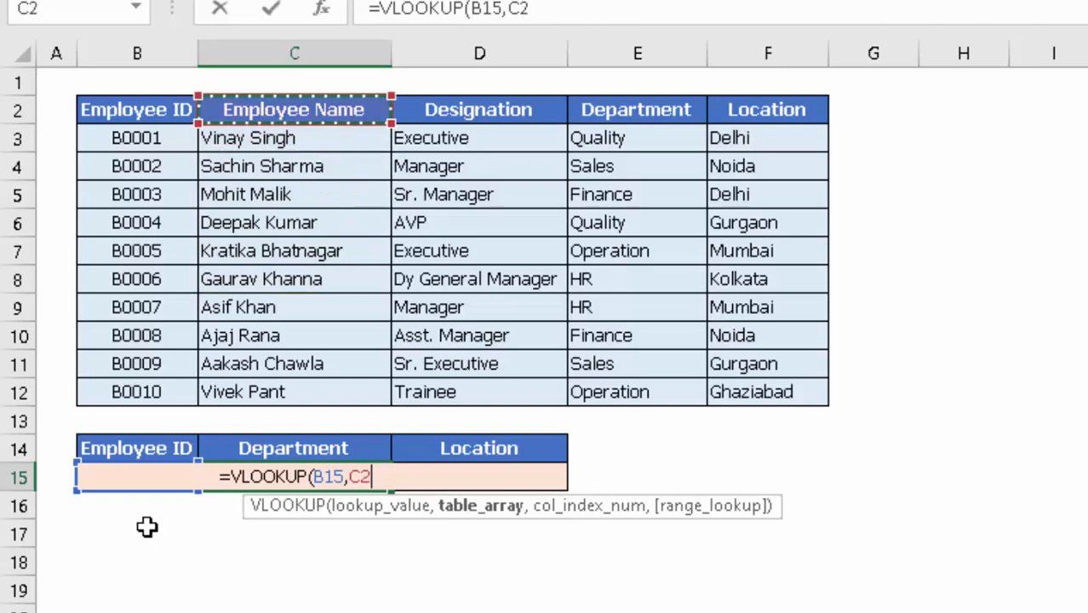
{"action": "key", "text": "Left"}
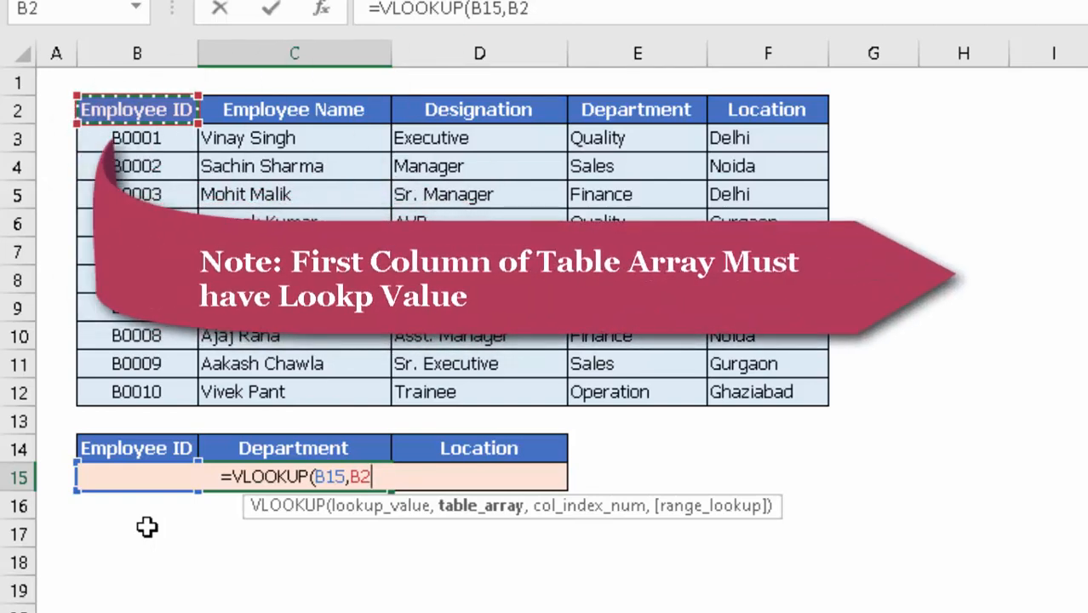
{"action": "key", "text": "ctrl+shift+Down"}
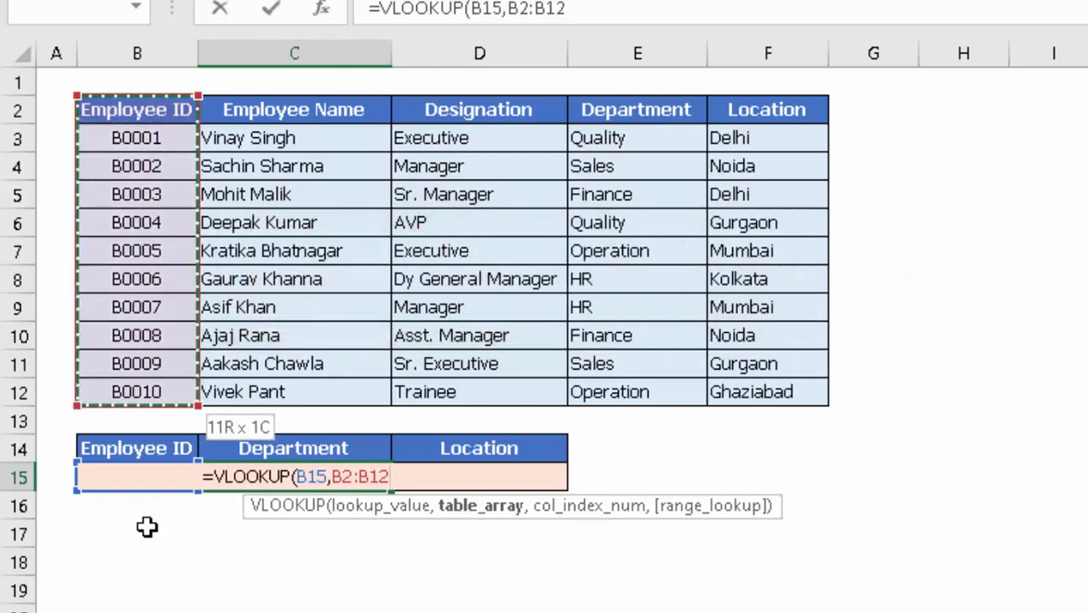
{"action": "key", "text": "shift+Right"}
{"action": "key", "text": "shift+Right"}
{"action": "key", "text": "shift+Right"}
{"action": "key", "text": "shift+Right"}
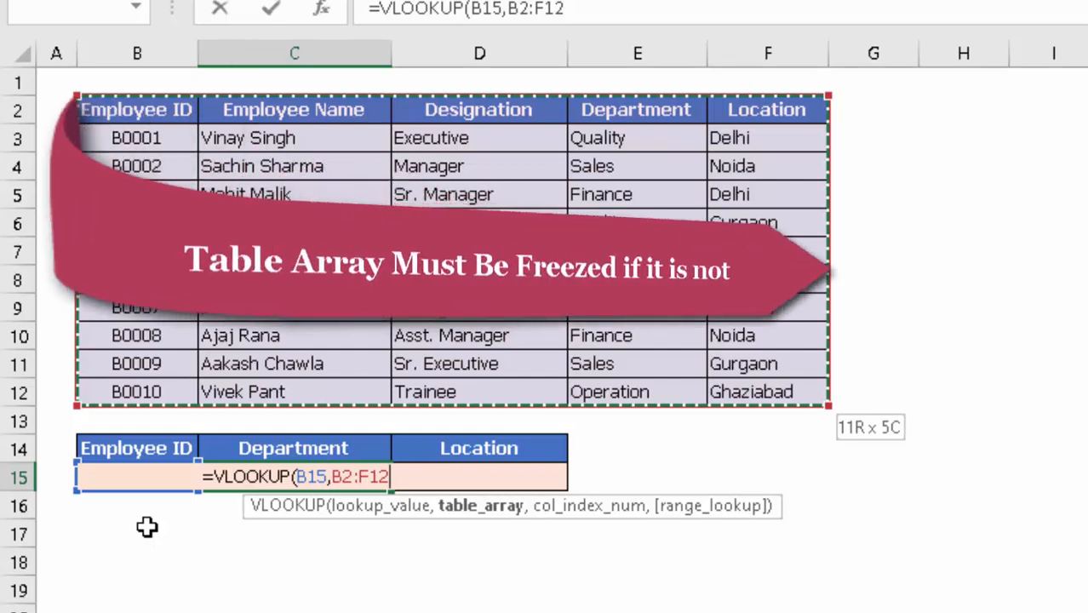
{"action": "key", "text": "F4"}
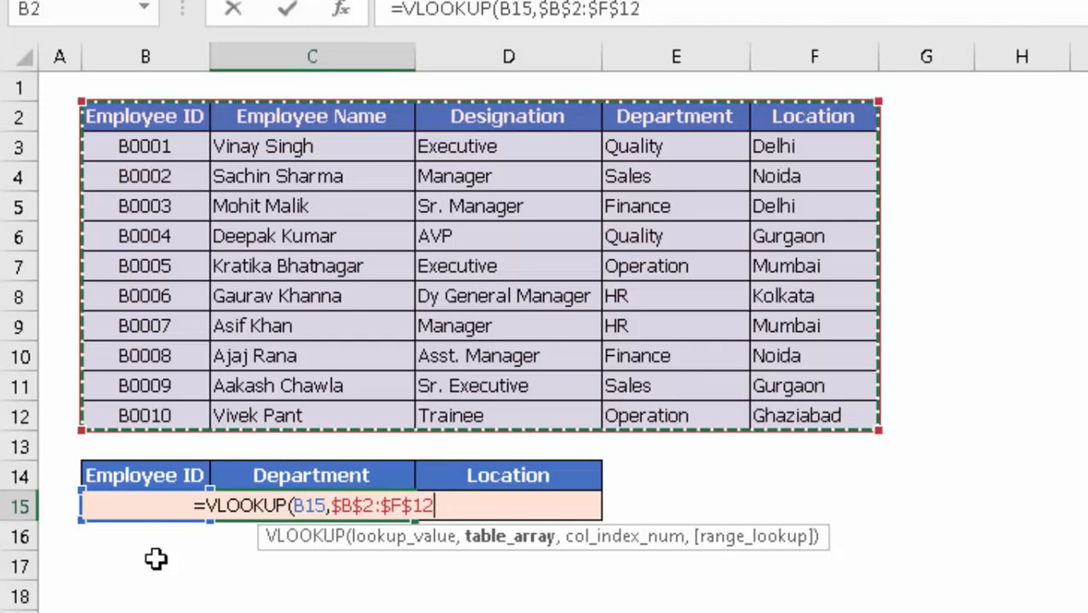
{"action": "type", "text": ","}
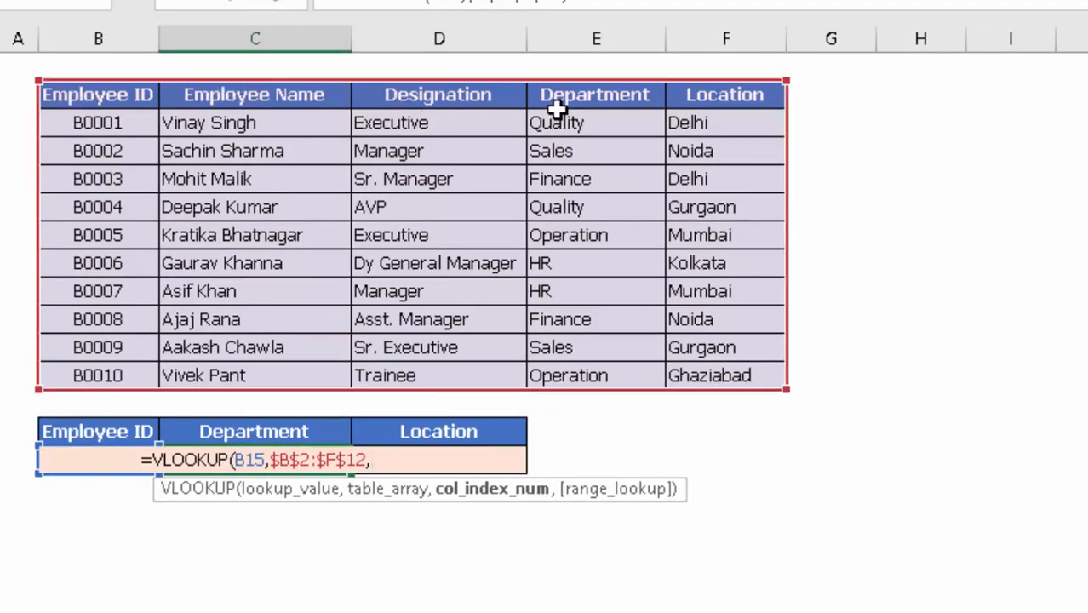
Give the formula column index 4 and choose FALSE - Exact match as the range lookup.
{"action": "type", "text": "4"}
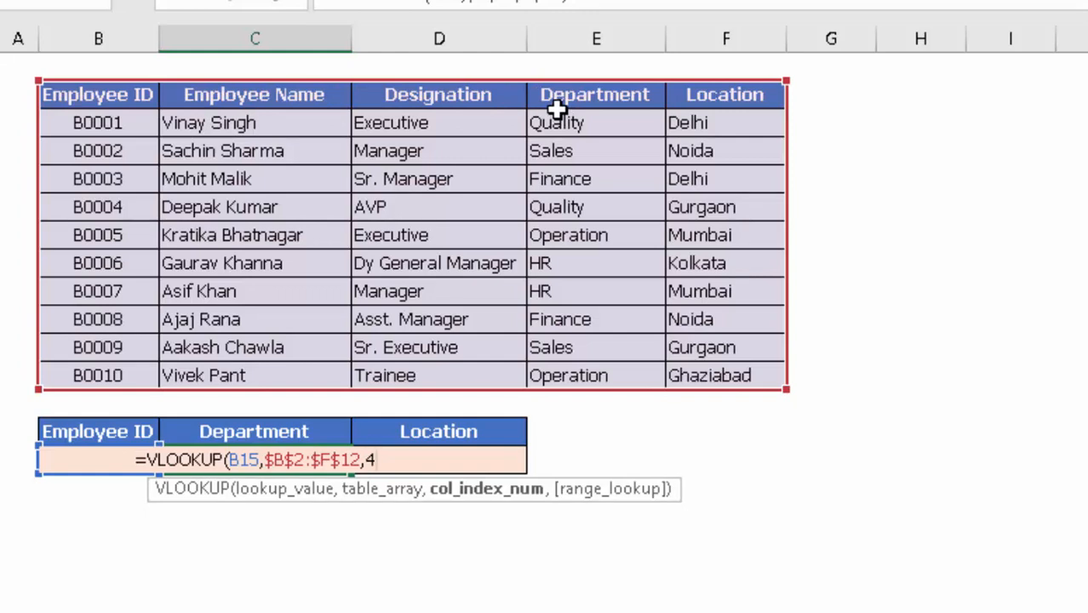
{"action": "type", "text": ","}
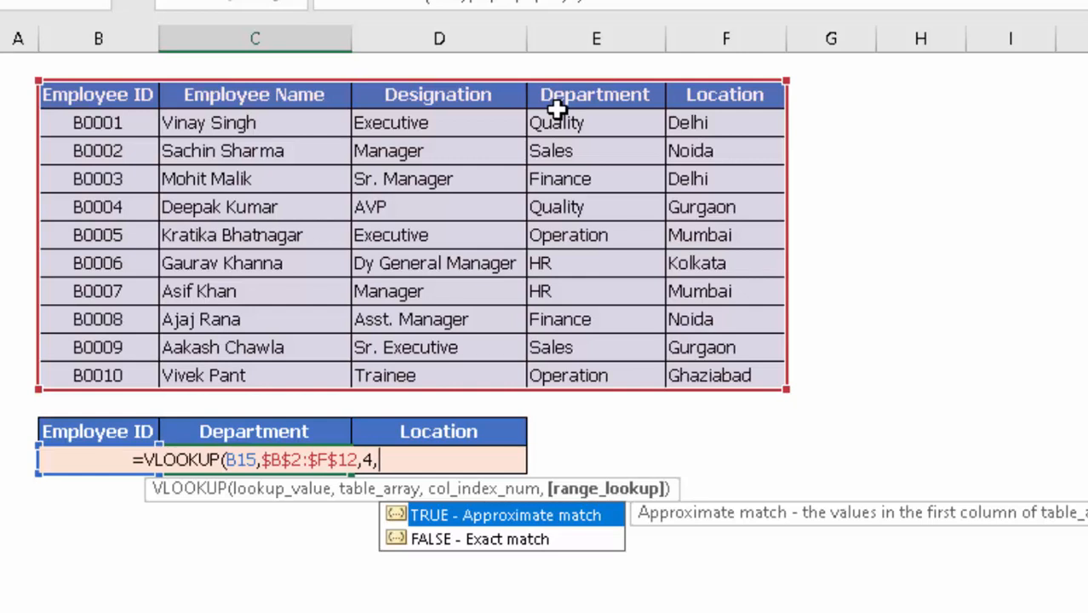
{"action": "key", "text": "Down"}
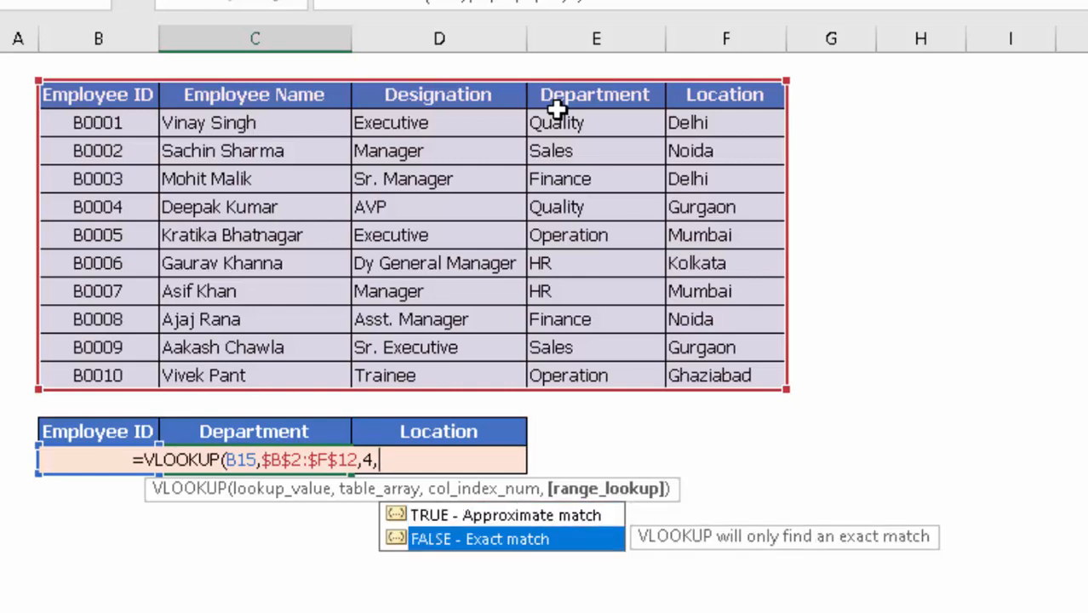
{"action": "key", "text": "Tab"}
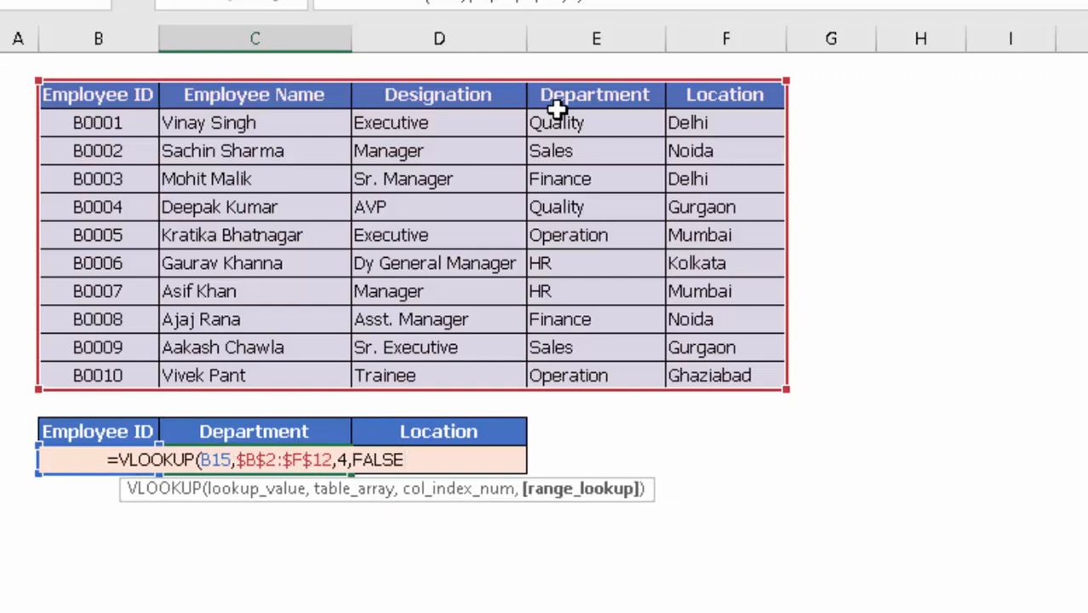
Replace the FALSE range lookup argument with 0, close the formula and enter it in C15.
{"action": "key", "text": "BackSpace"}
{"action": "key", "text": "BackSpace"}
{"action": "key", "text": "BackSpace"}
{"action": "key", "text": "BackSpace"}
{"action": "key", "text": "BackSpace"}
{"action": "key", "text": "BackSpace"}
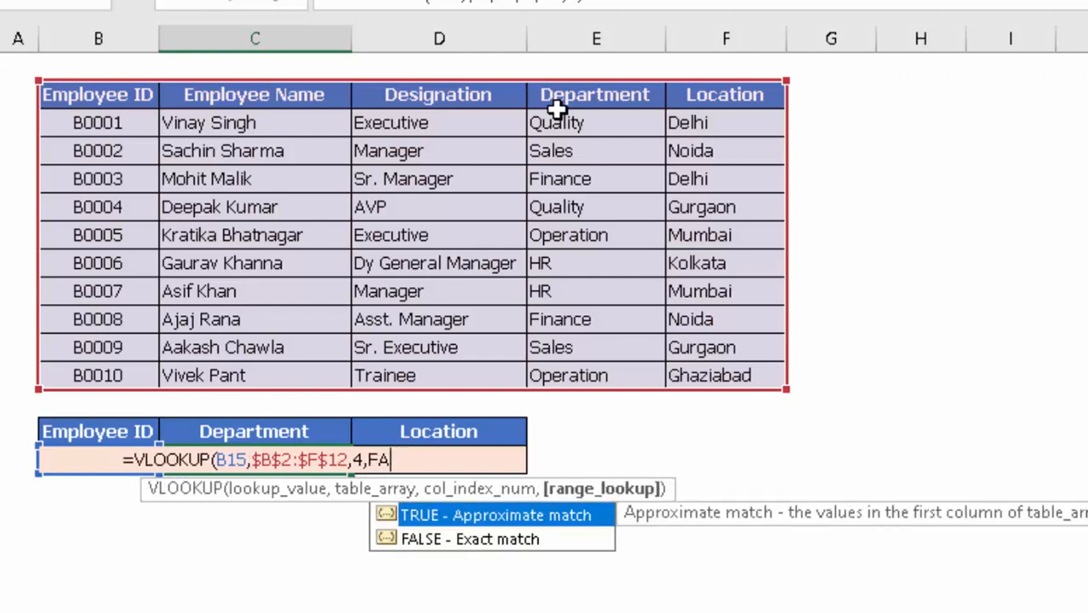
{"action": "type", "text": ","}
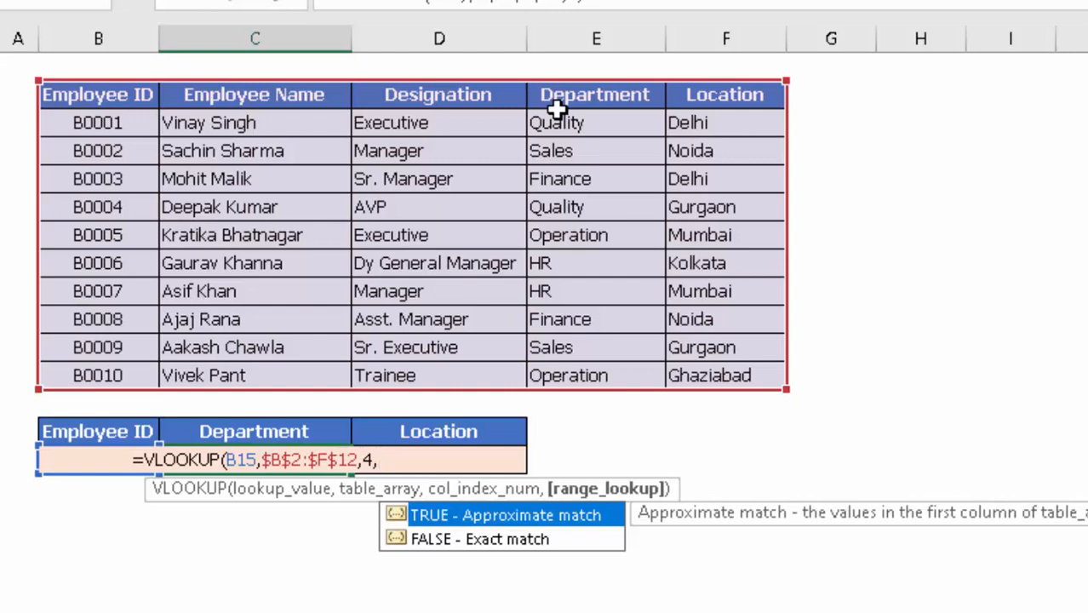
{"action": "type", "text": "0"}
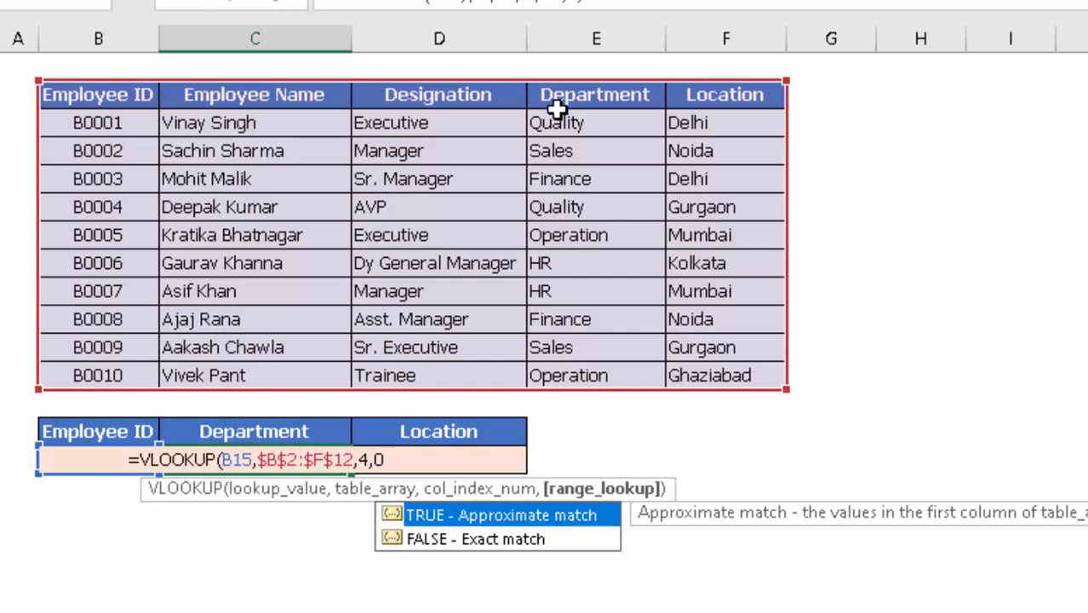
{"action": "type", "text": ")"}
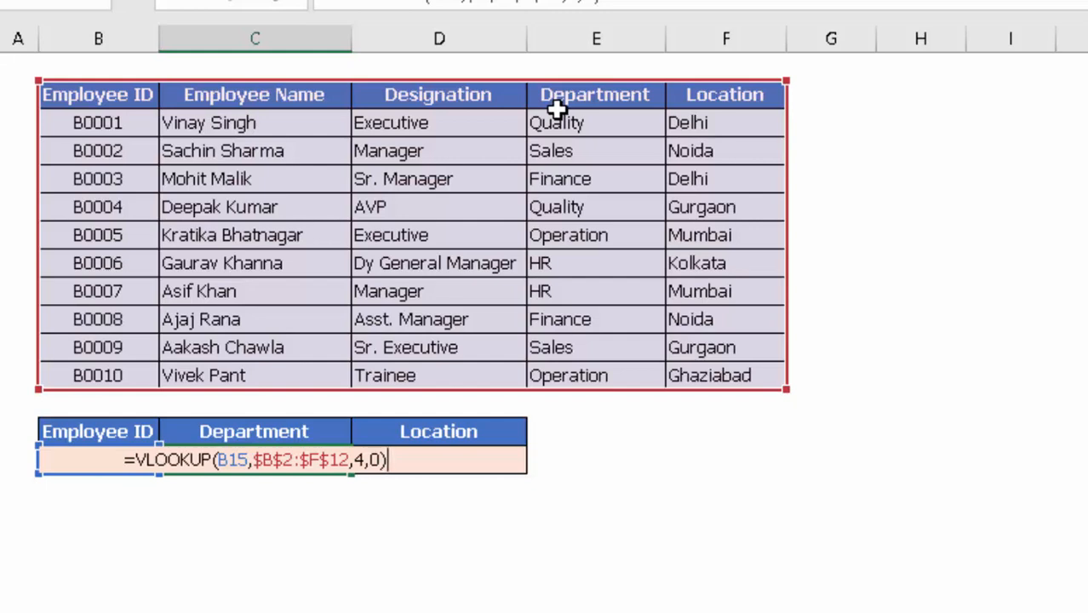
{"action": "key", "text": "Return"}
{"action": "key", "text": "Up"}
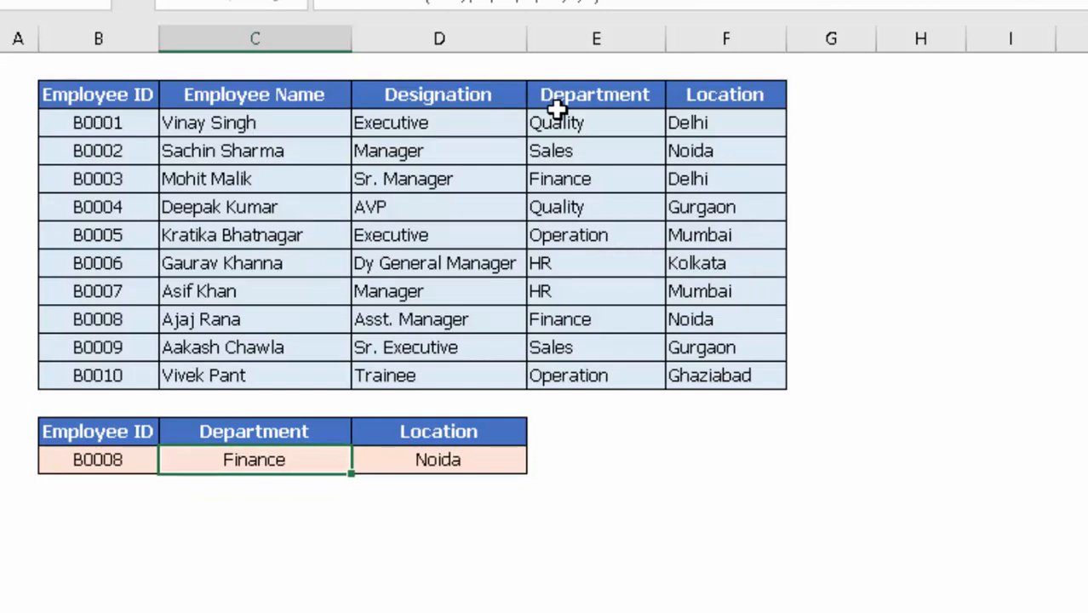
Copy the Department formula from C15 into D15 under Location.
{"action": "key", "text": "ctrl+c"}
{"action": "key", "text": "Right"}
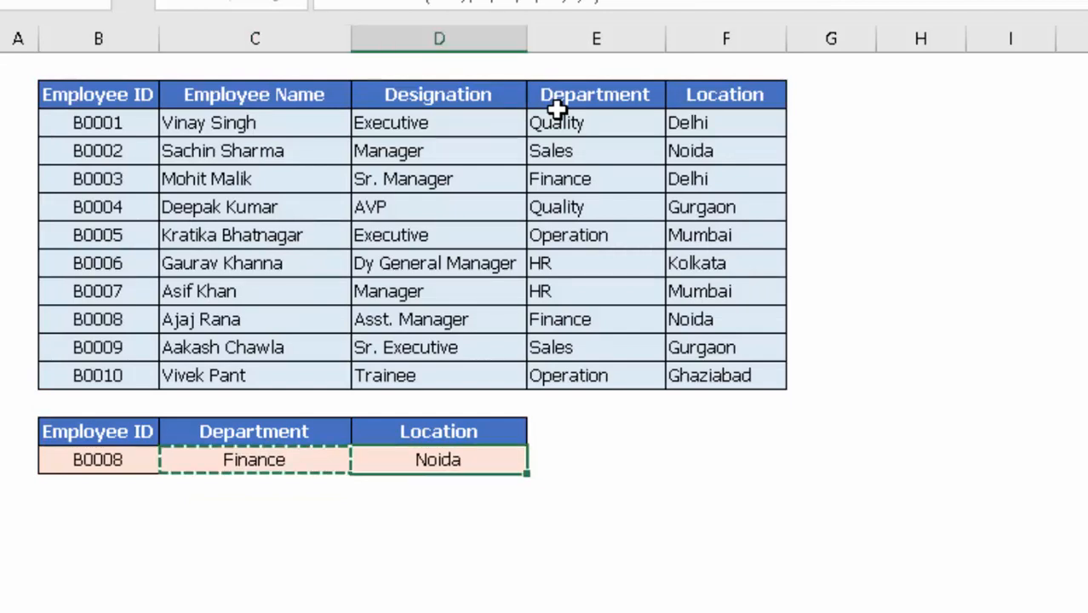
{"action": "key", "text": "ctrl+v"}
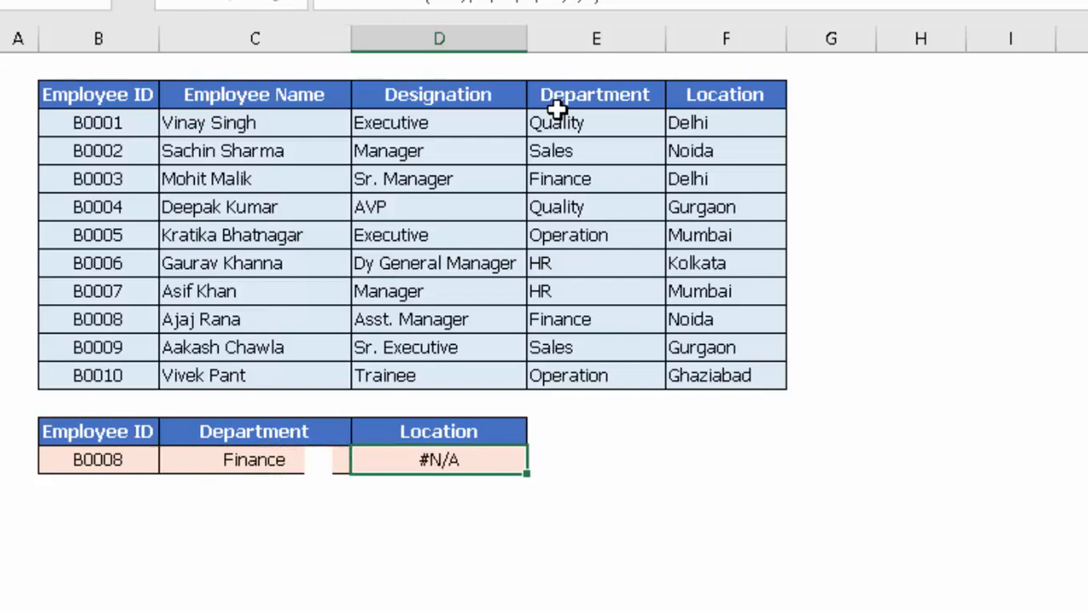
{"action": "key", "text": "Down"}
{"action": "key", "text": "Up"}
Open the D15 formula for editing and highlight its table array argument to check the absolute references.
{"action": "key", "text": "F2"}
{"action": "key", "text": "Left"}
{"action": "key", "text": "Left"}
{"action": "key", "text": "Left"}
{"action": "key", "text": "Left"}
{"action": "key", "text": "Left"}
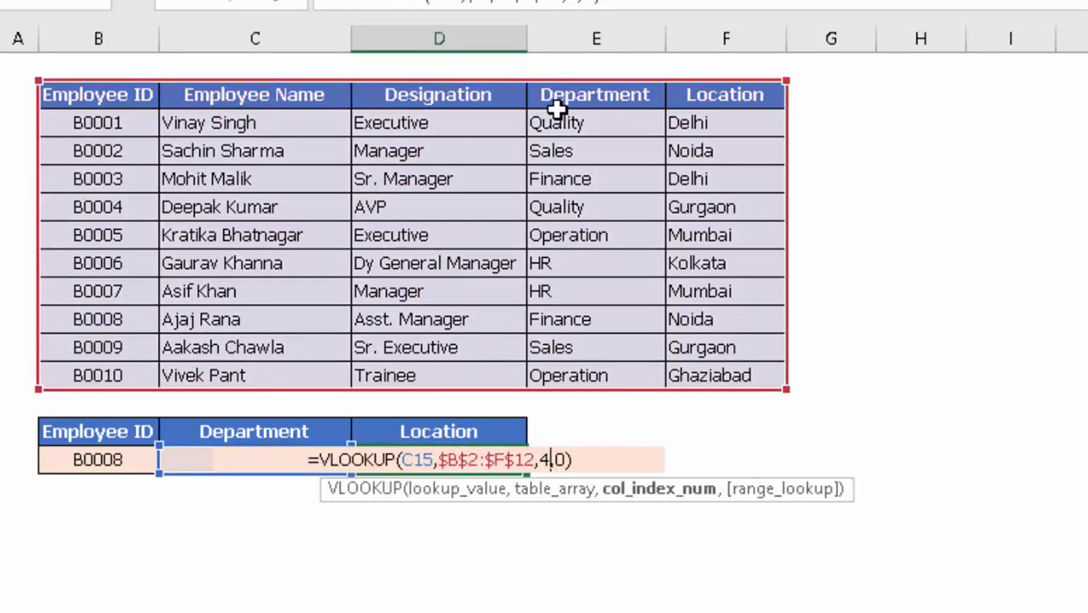
{"action": "key", "text": "shift+Left"}
{"action": "key", "text": "shift+Left"}
{"action": "key", "text": "shift+Left"}
{"action": "key", "text": "shift+Left"}
{"action": "key", "text": "shift+Left"}
{"action": "key", "text": "shift+Left"}
{"action": "key", "text": "shift+Left"}
{"action": "key", "text": "shift+Left"}
{"action": "key", "text": "shift+Left"}
{"action": "key", "text": "shift+Left"}
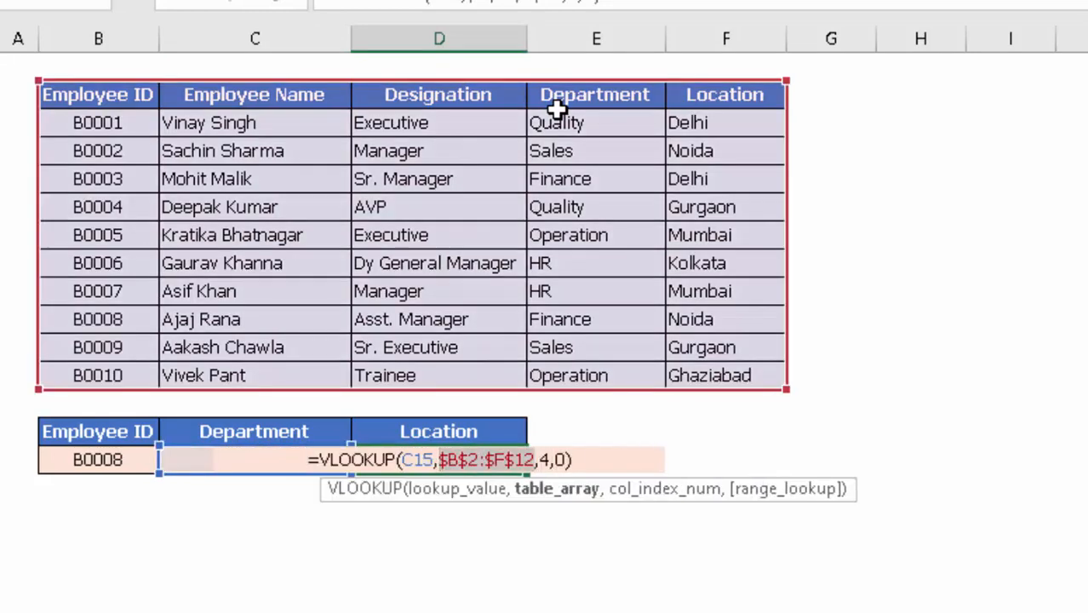
Highlight the lookup value reference in the D15 formula to check it, and leave the formula unedited.
{"action": "key", "text": "Left"}
{"action": "key", "text": "Left"}
{"action": "key", "text": "Left"}
{"action": "key", "text": "Left"}
{"action": "key", "text": "Left"}
{"action": "key", "text": "shift+Right"}
{"action": "key", "text": "shift+Right"}
{"action": "key", "text": "shift+Right"}
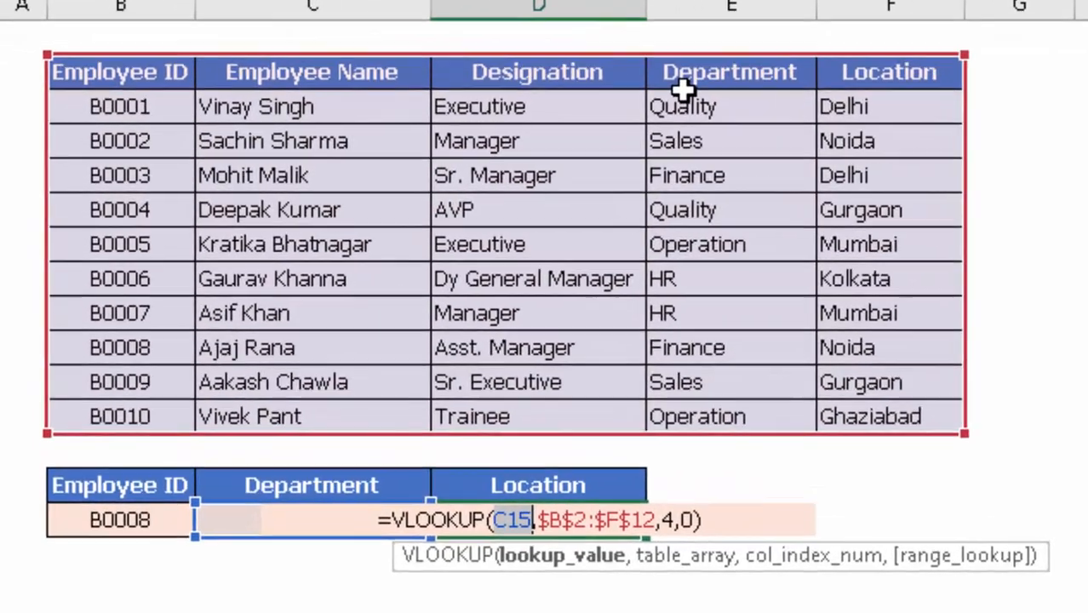
{"action": "key", "text": "Escape"}
Make the lookup value reference in the C15 Department formula column-absolute as $B15 and enter the formula.
{"action": "key", "text": "Left"}
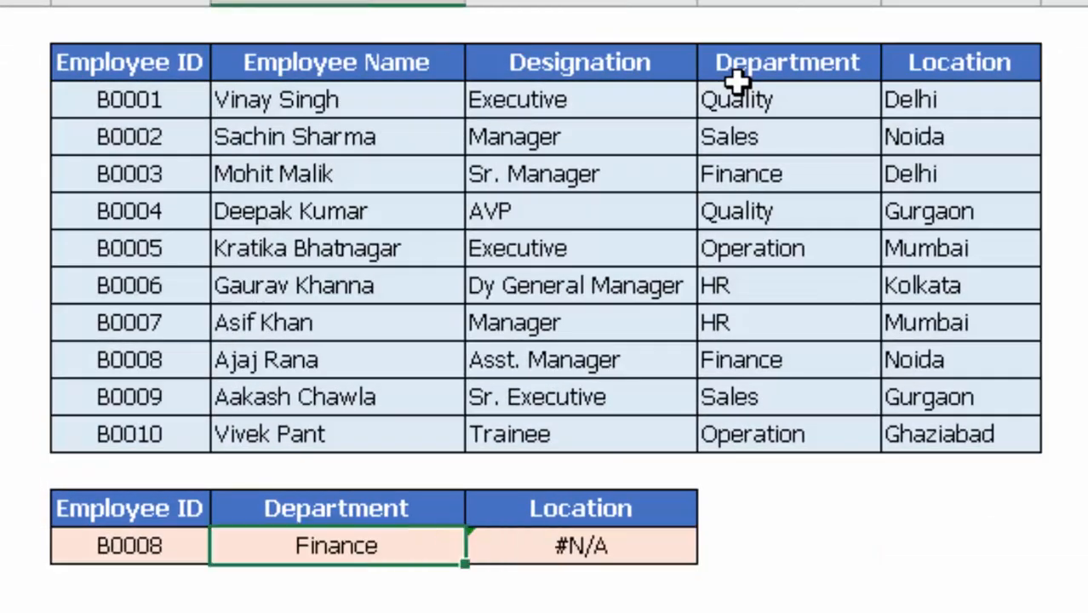
{"action": "key", "text": "F2"}
{"action": "key", "text": "Left"}
{"action": "key", "text": "Left"}
{"action": "key", "text": "Left"}
{"action": "key", "text": "Left"}
{"action": "key", "text": "Left"}
{"action": "key", "text": "Left"}
{"action": "key", "text": "Left"}
{"action": "key", "text": "Left"}
{"action": "key", "text": "Left"}
{"action": "key", "text": "Left"}
{"action": "key", "text": "Left"}
{"action": "key", "text": "Left"}
{"action": "key", "text": "Left"}
{"action": "key", "text": "Left"}
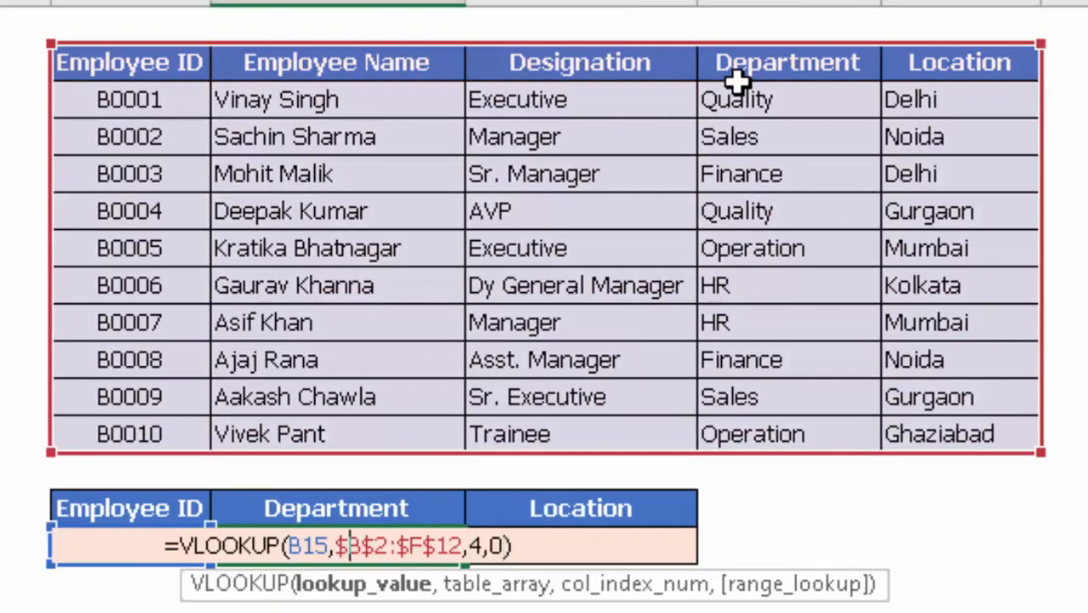
{"action": "key", "text": "Left"}
{"action": "key", "text": "Left"}
{"action": "key", "text": "Left"}
{"action": "key", "text": "Left"}
{"action": "key", "text": "Left"}
{"action": "key", "text": "shift+Right"}
{"action": "key", "text": "shift+Right"}
{"action": "key", "text": "shift+Right"}
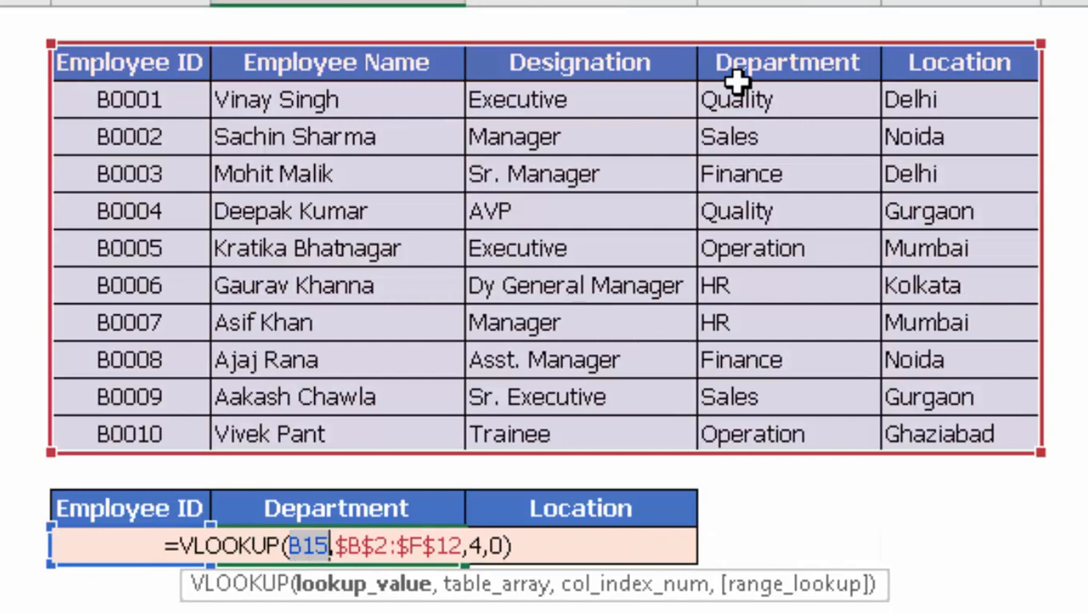
{"action": "key", "text": "F4"}
{"action": "key", "text": "F4"}
{"action": "key", "text": "F4"}
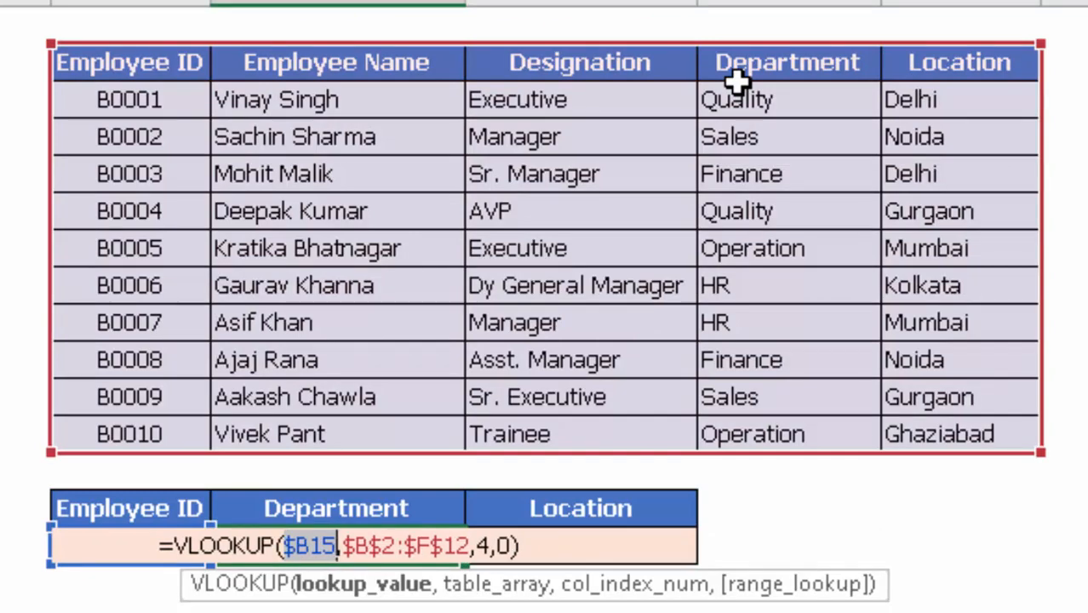
{"action": "key", "text": "ctrl+Return"}
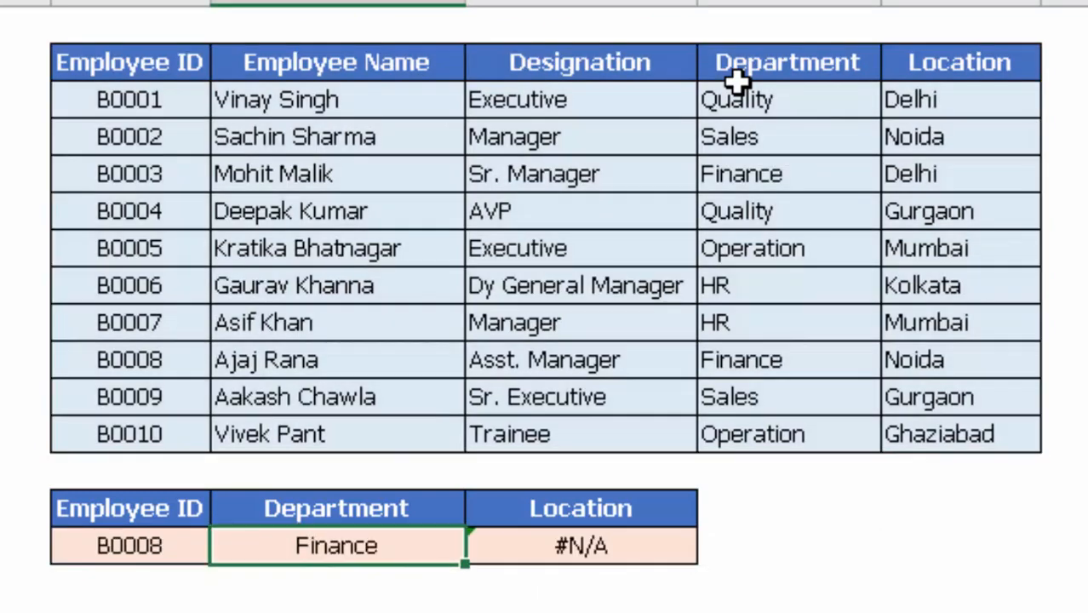
Copy the corrected Department formula from C15 into D15 under Location.
{"action": "key", "text": "ctrl+c"}
{"action": "key", "text": "Right"}
{"action": "key", "text": "ctrl+v"}
{"action": "key", "text": "Escape"}
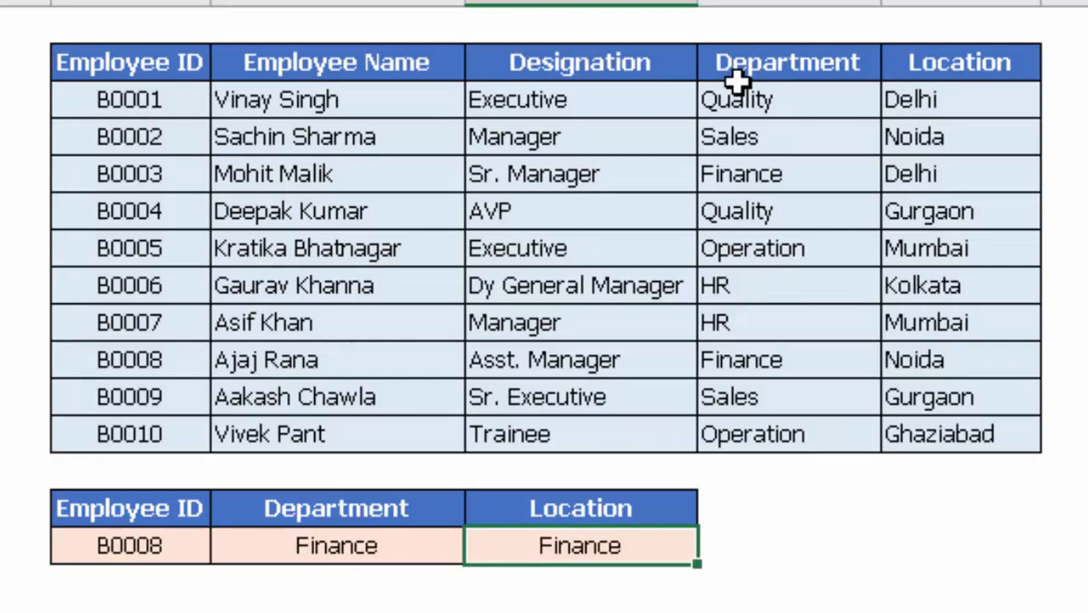
Change the column index number in the D15 VLOOKUP formula to 5 and enter it.
{"action": "key", "text": "F2"}
{"action": "key", "text": "Left"}
{"action": "key", "text": "Left"}
{"action": "key", "text": "Left"}
{"action": "key", "text": "Left"}
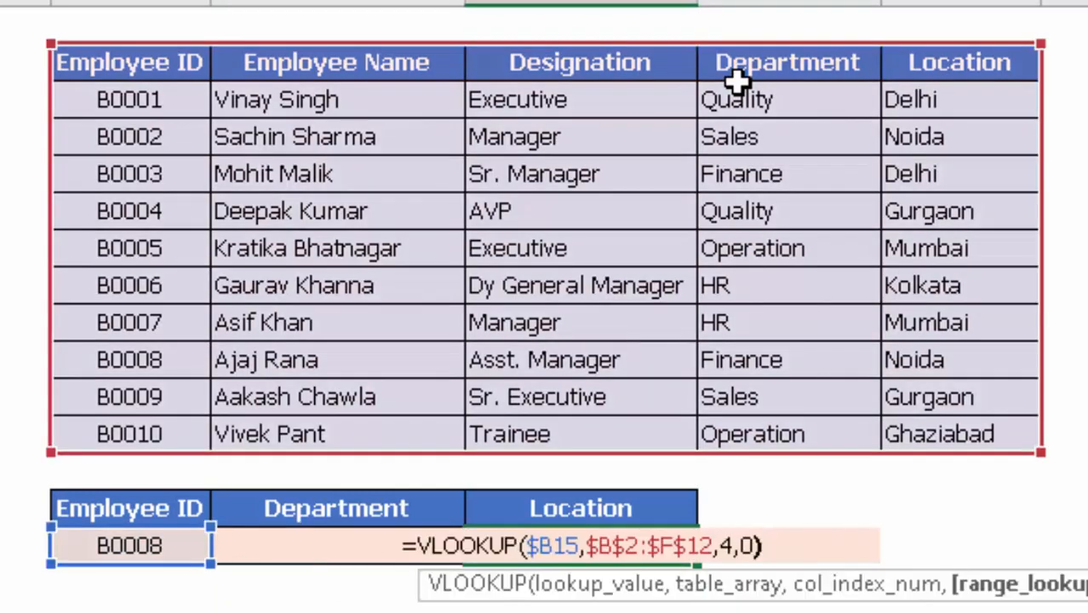
{"action": "key", "text": "shift+Right"}
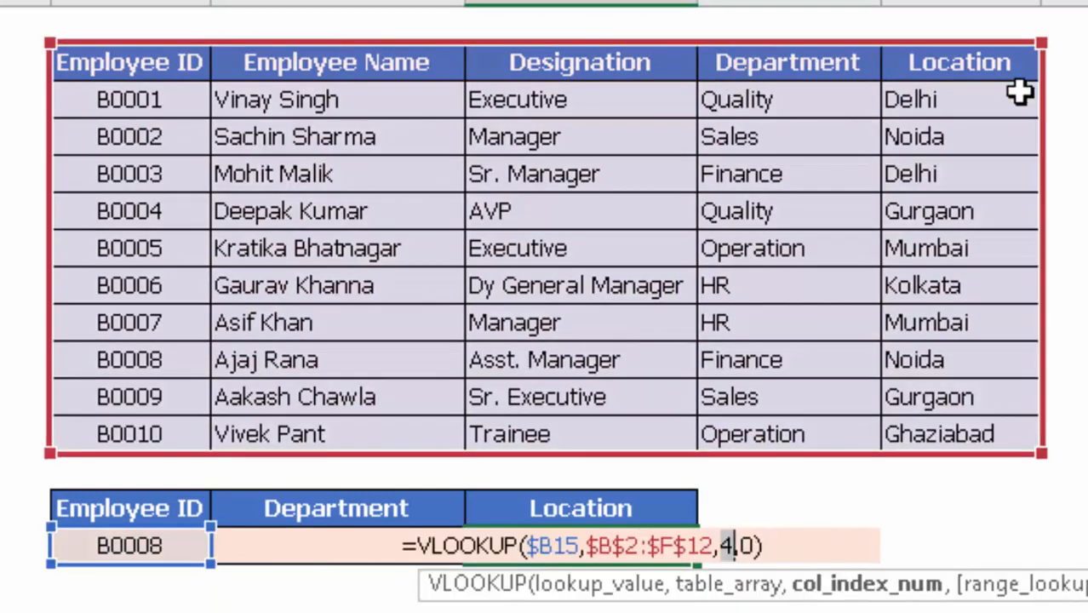
{"action": "type", "text": "5"}
{"action": "key", "text": "ctrl+Return"}
Copy the second to sixth employee IDs from the employee table into the blank cells starting at B18.
{"action": "key", "text": "Left"}
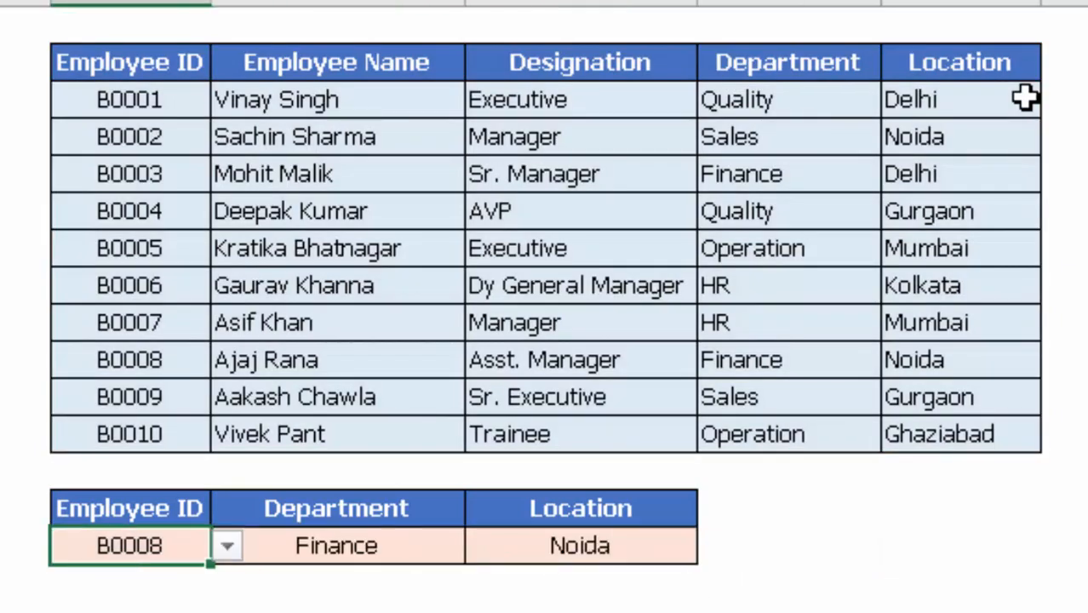
{"action": "key", "text": "ctrl+Up"}
{"action": "key", "text": "ctrl+Up"}
{"action": "key", "text": "Left"}
{"action": "key", "text": "ctrl+Up"}
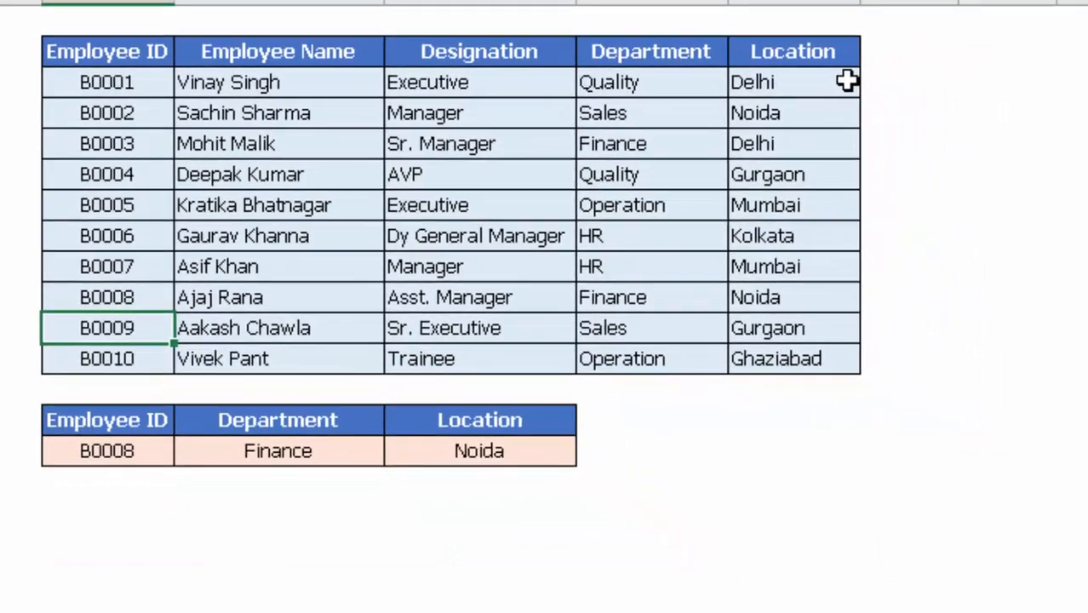
{"action": "key", "text": "Down"}
{"action": "key", "text": "Down"}
{"action": "key", "text": "shift+Down"}
{"action": "key", "text": "shift+Down"}
{"action": "key", "text": "shift+Down"}
{"action": "key", "text": "shift+Down"}
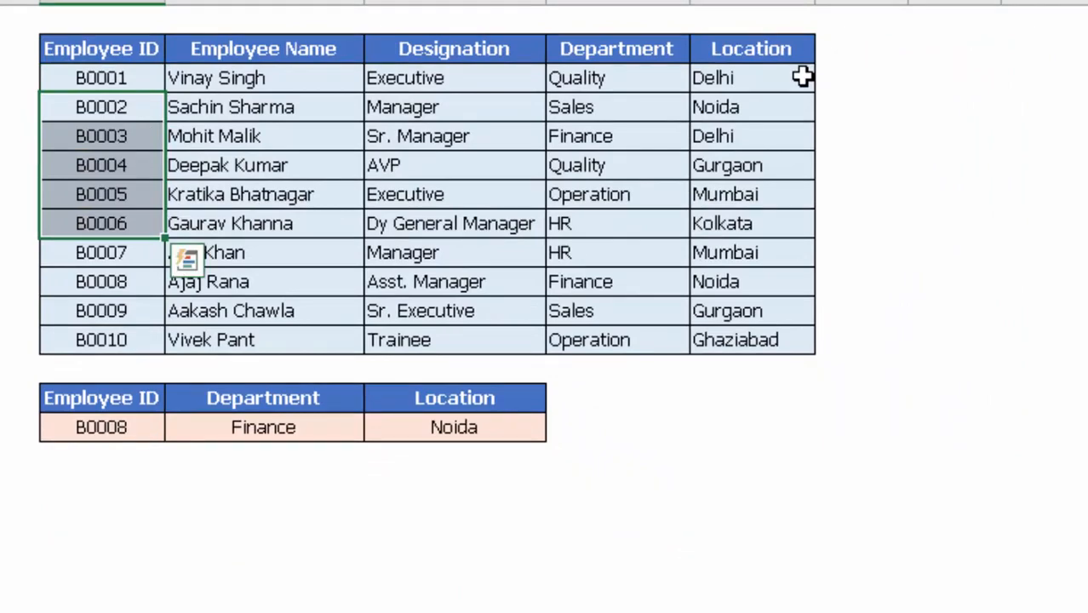
{"action": "key", "text": "ctrl+c"}
{"action": "key", "text": "Down"}
{"action": "key", "text": "Down"}
{"action": "key", "text": "Down"}
{"action": "key", "text": "Down"}
{"action": "key", "text": "Down"}
{"action": "key", "text": "Down"}
{"action": "key", "text": "Down"}
{"action": "key", "text": "Down"}
{"action": "key", "text": "Down"}
{"action": "key", "text": "Down"}
{"action": "key", "text": "Down"}
{"action": "key", "text": "Down"}
{"action": "key", "text": "Down"}
{"action": "key", "text": "Down"}
{"action": "key", "text": "Return"}
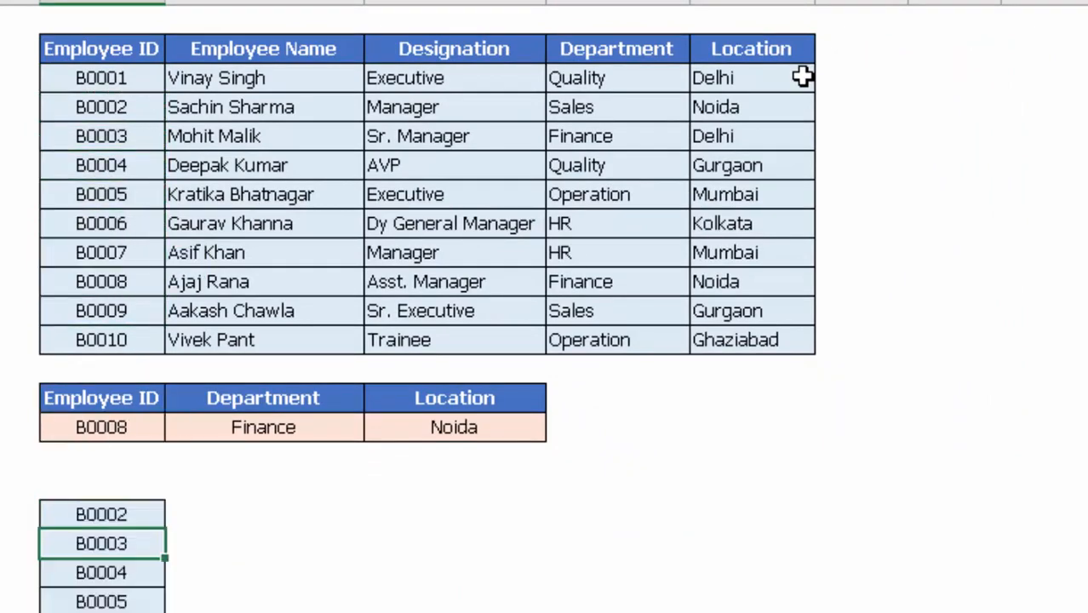
Overwrite the first two IDs of the copied list, B18 and B19, with copies of its last two IDs.
{"action": "key", "text": "Down"}
{"action": "key", "text": "Down"}
{"action": "key", "text": "Down"}
{"action": "key", "text": "ctrl+c"}
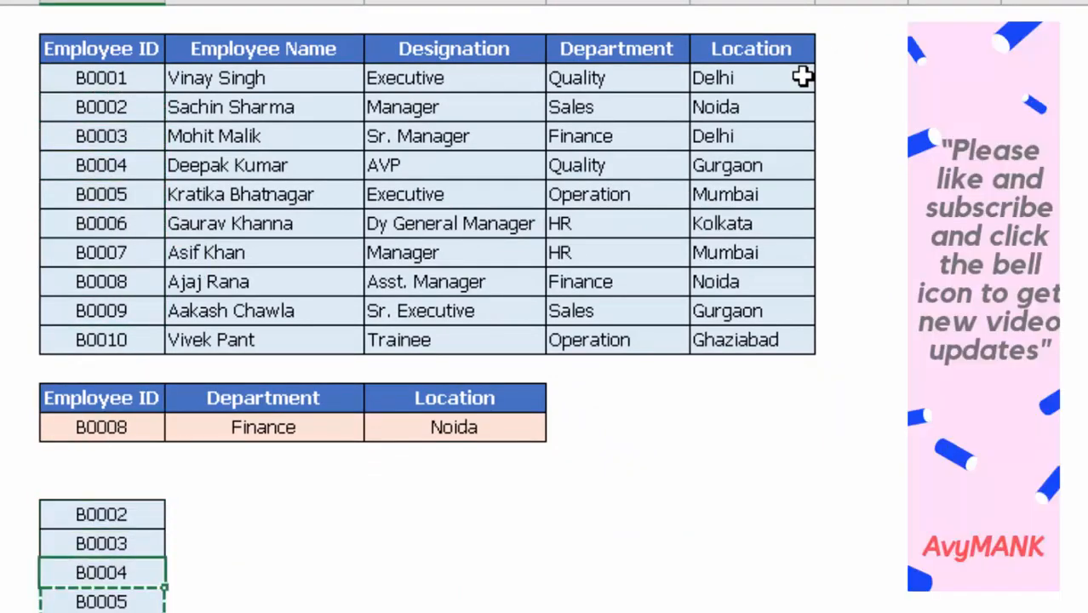
{"action": "key", "text": "ctrl+Up"}
{"action": "key", "text": "Return"}
{"action": "key", "text": "Down"}
{"action": "key", "text": "Down"}
{"action": "key", "text": "Down"}
{"action": "key", "text": "Down"}
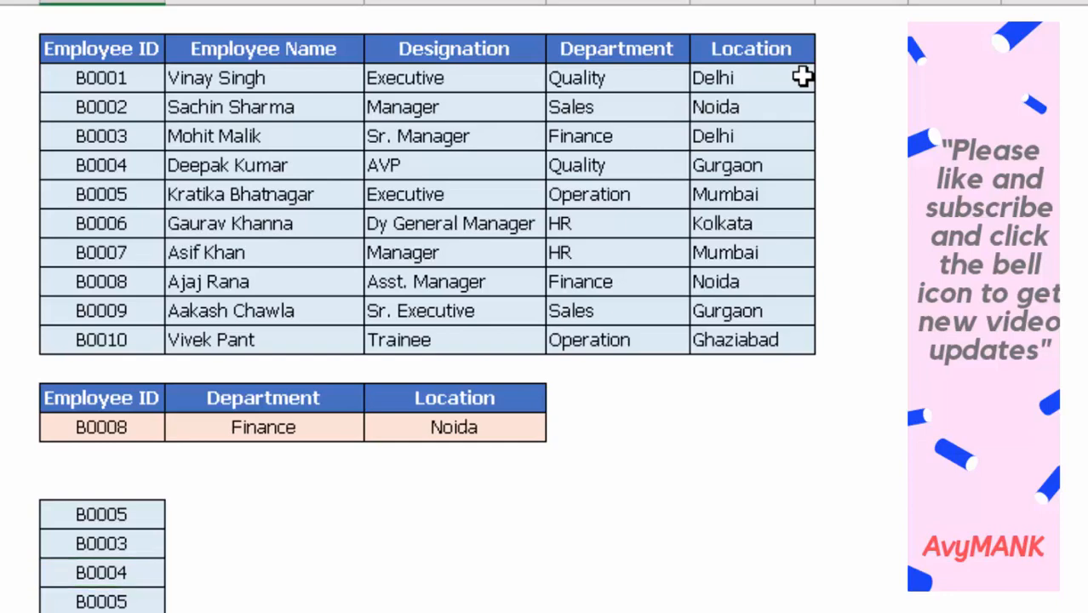
{"action": "key", "text": "ctrl+c"}
{"action": "key", "text": "Up"}
{"action": "key", "text": "Up"}
{"action": "key", "text": "Up"}
{"action": "key", "text": "Return"}
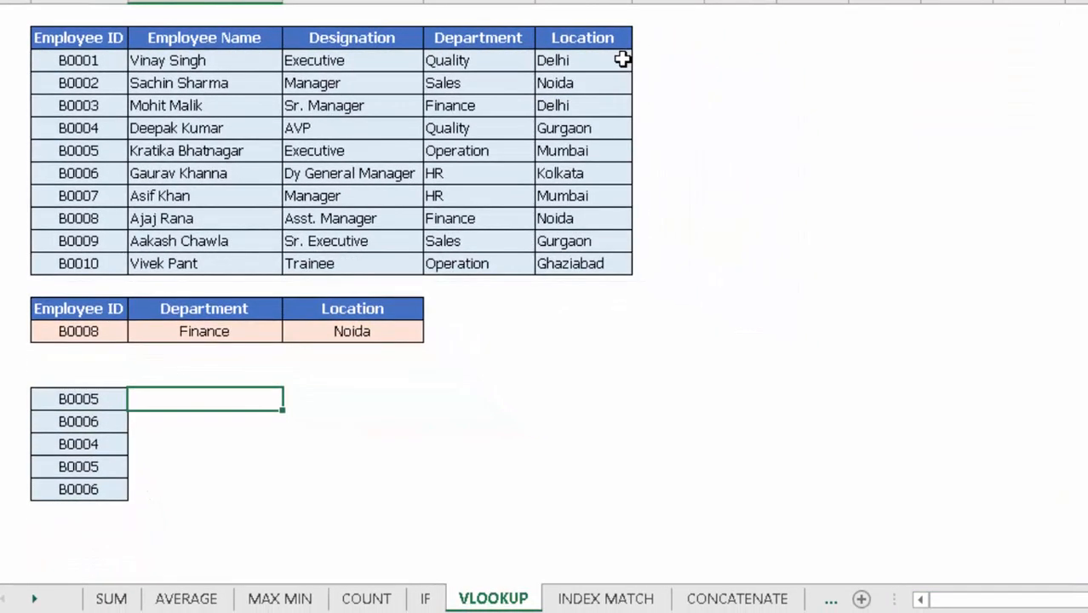
Start a VLOOKUP formula in C18 with B18 as the lookup value and the absolute range $B$2:$B$12 as the table array.
{"action": "type", "text": "=vl"}
{"action": "key", "text": "Tab"}
{"action": "key", "text": "Left"}
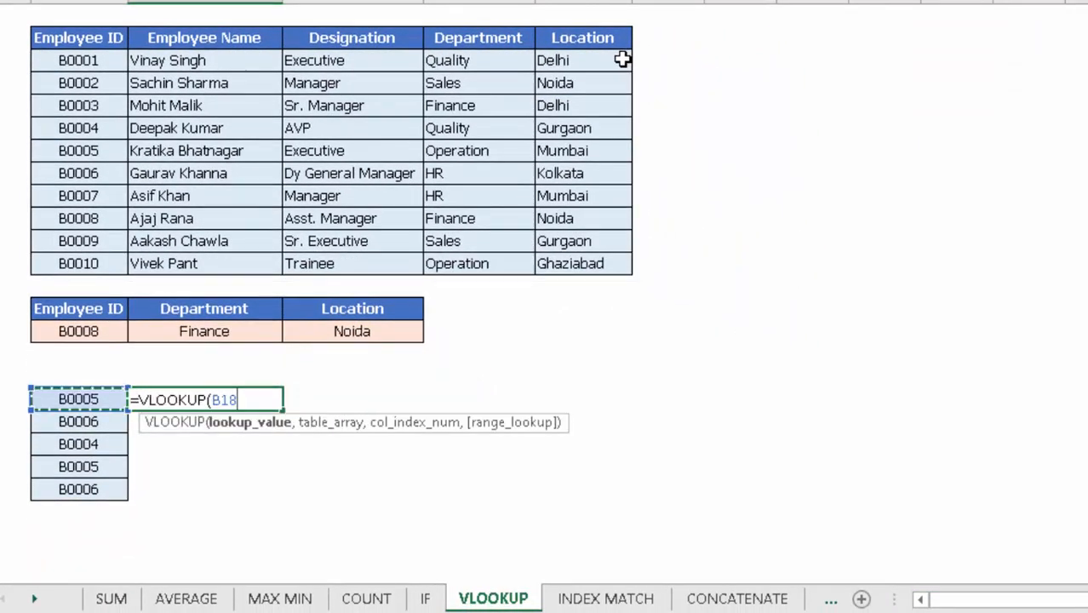
{"action": "type", "text": ","}
{"action": "key", "text": "Up"}
{"action": "key", "text": "Up"}
{"action": "key", "text": "Up"}
{"action": "key", "text": "Up"}
{"action": "key", "text": "Up"}
{"action": "key", "text": "Up"}
{"action": "key", "text": "Up"}
{"action": "key", "text": "Up"}
{"action": "key", "text": "Up"}
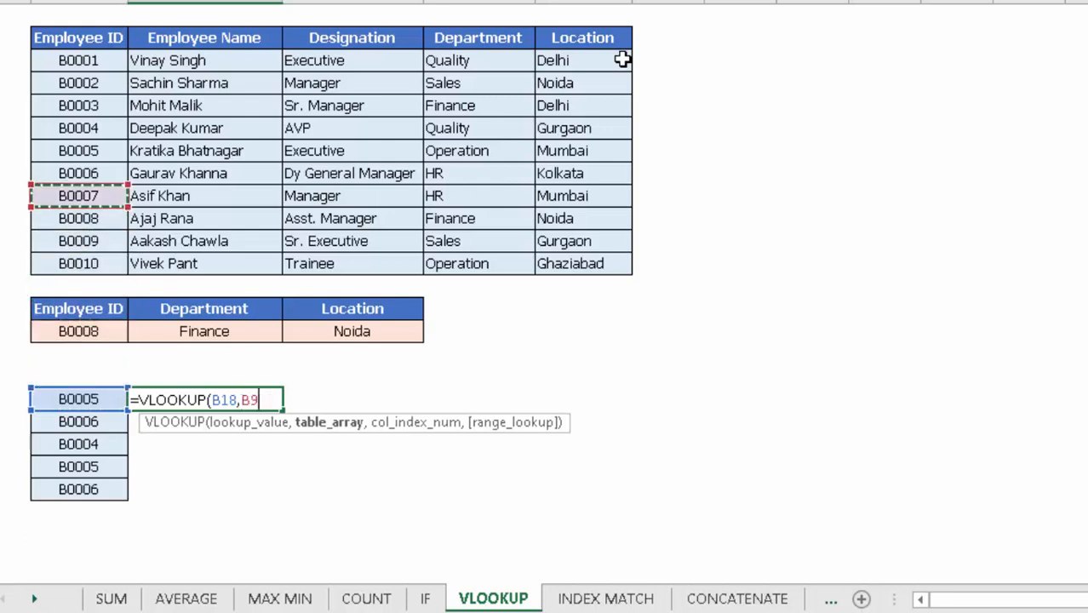
{"action": "key", "text": "Up"}
{"action": "key", "text": "Up"}
{"action": "key", "text": "Up"}
{"action": "key", "text": "Up"}
{"action": "key", "text": "Up"}
{"action": "key", "text": "Up"}
{"action": "key", "text": "Up"}
{"action": "key", "text": "ctrl+shift+Down"}
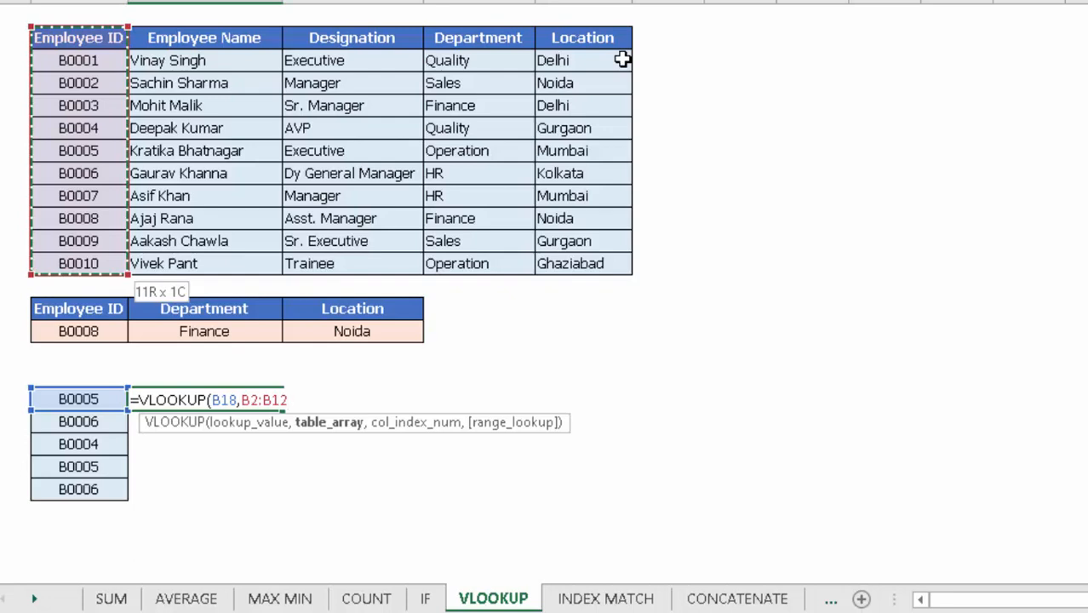
{"action": "key", "text": "F4"}
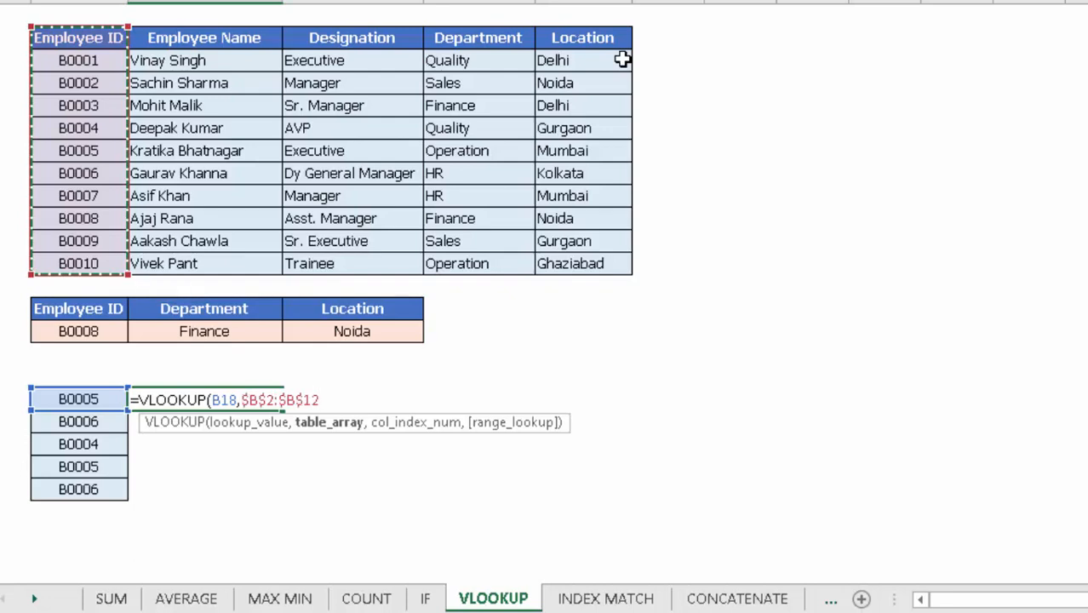
Complete the C18 formula with column index number 1 and range lookup 0, close it and enter it.
{"action": "type", "text": ","}
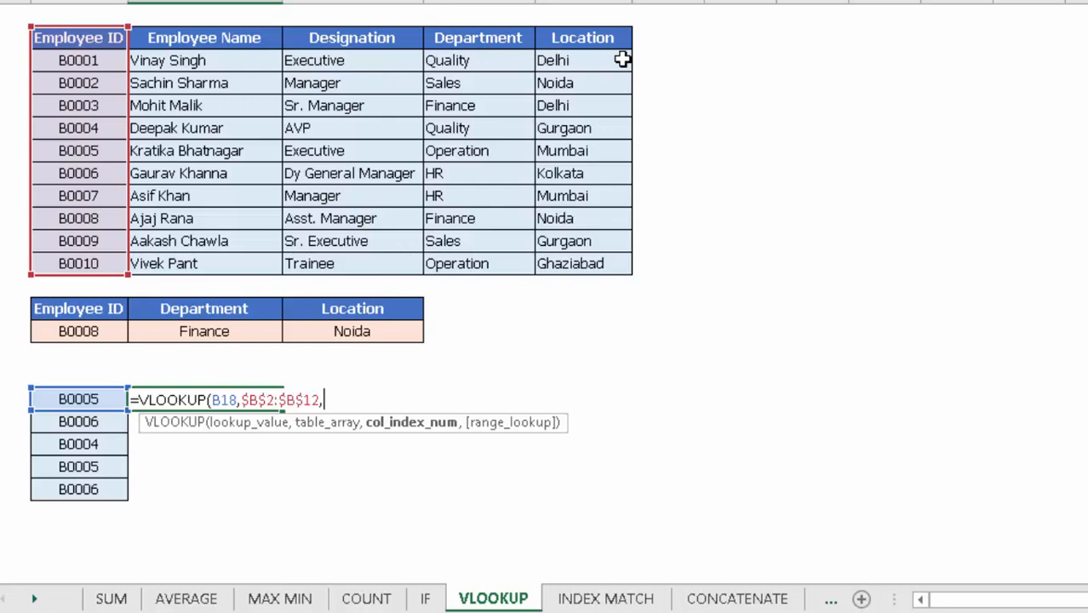
{"action": "type", "text": "1,"}
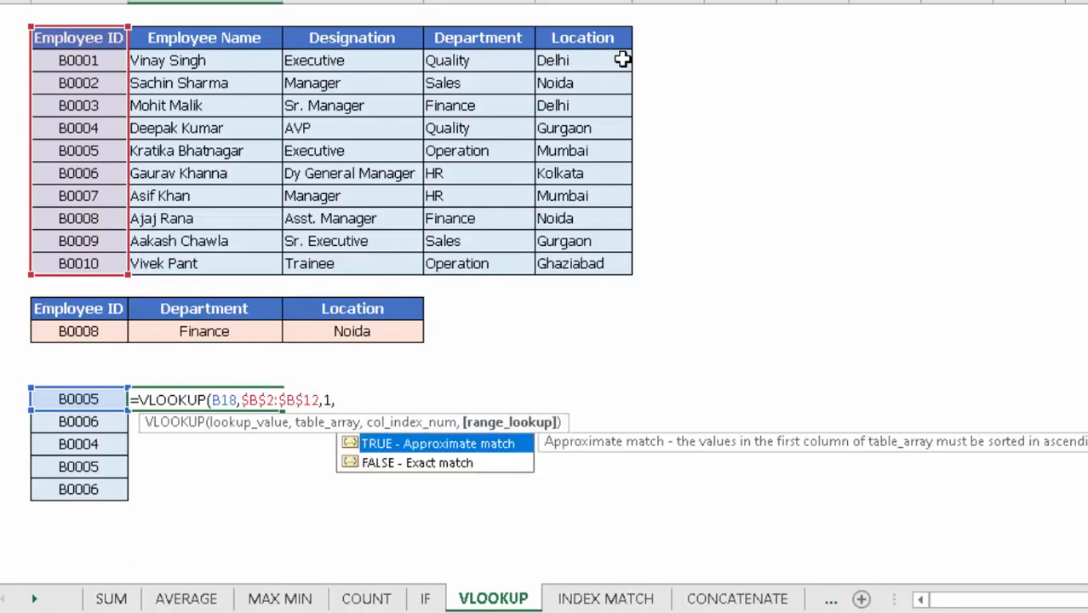
{"action": "type", "text": "0)"}
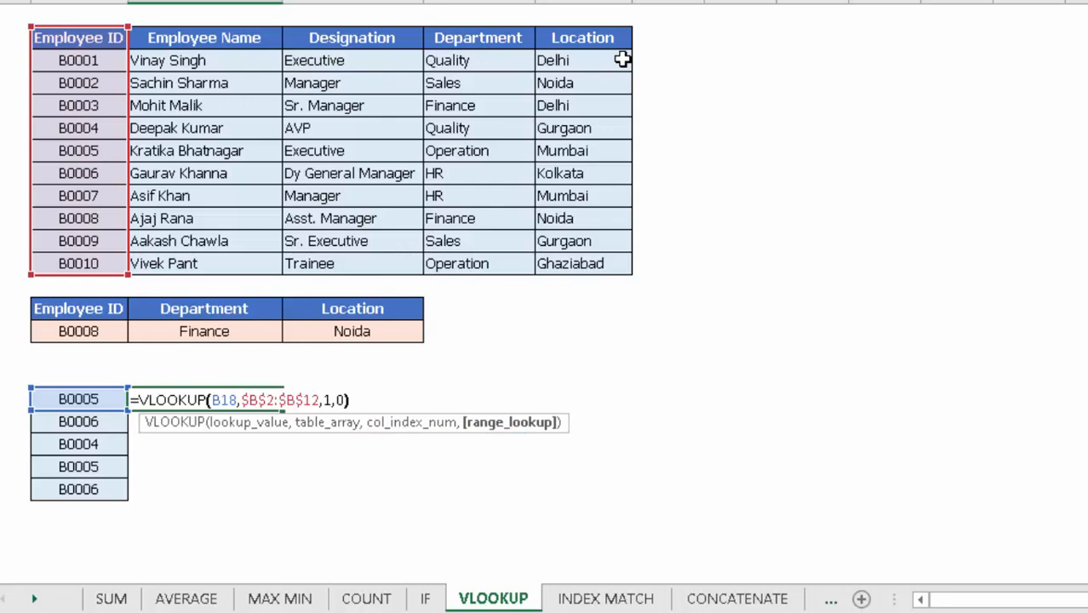
{"action": "key", "text": "ctrl+Return"}
Fill the VLOOKUP formula from C18 down through C22.
{"action": "key", "text": "shift+Down"}
{"action": "key", "text": "shift+Down"}
{"action": "key", "text": "shift+Down"}
{"action": "key", "text": "shift+Down"}
{"action": "key", "text": "shift+Down"}
{"action": "key", "text": "shift+Up"}
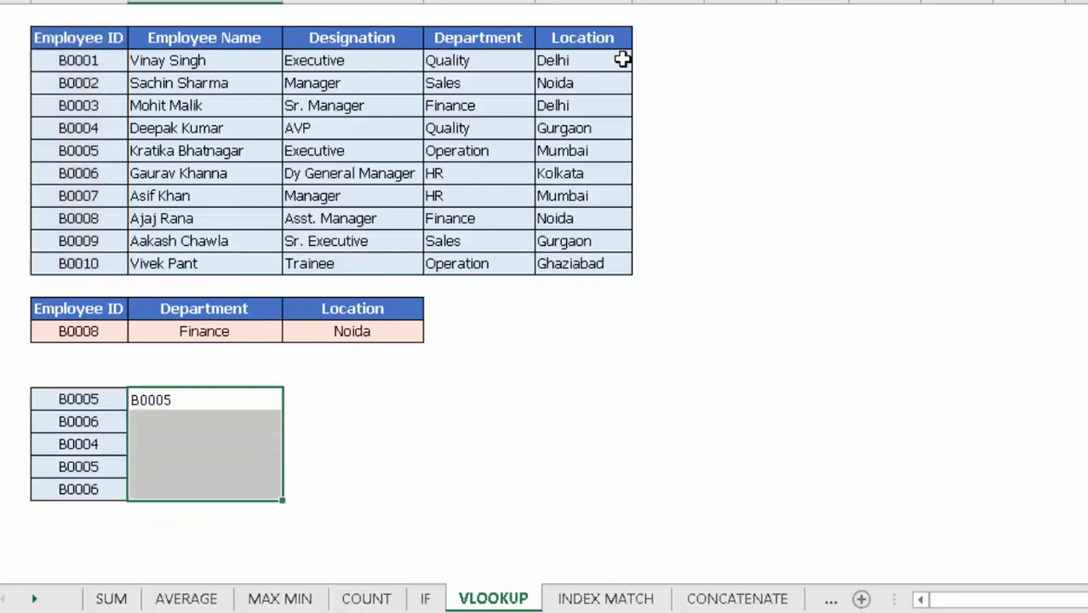
{"action": "key", "text": "ctrl+d"}
{"action": "key", "text": "Left"}
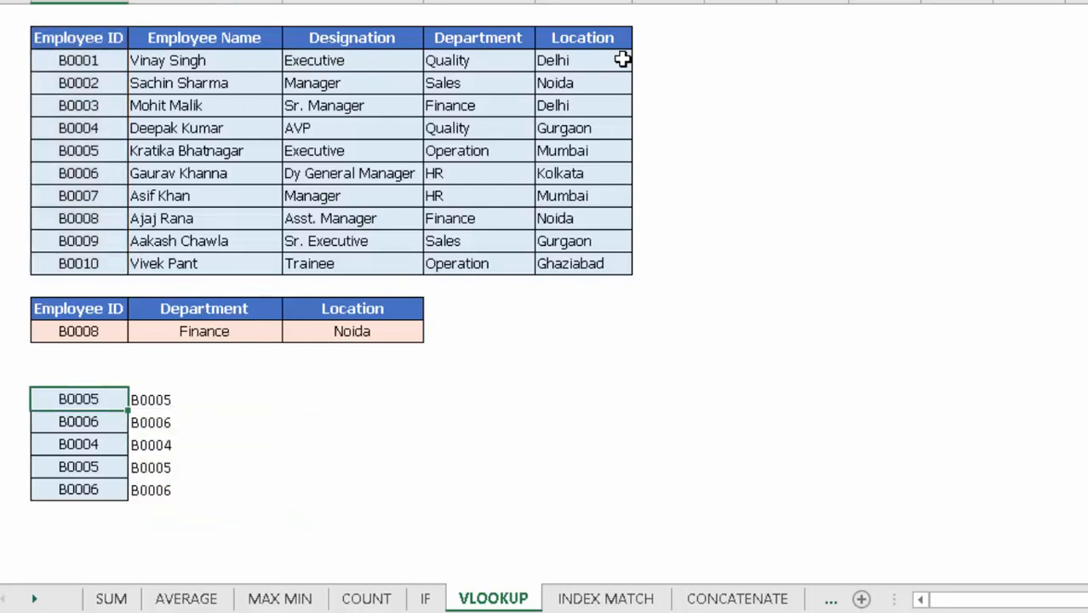
Highlight the VLOOKUP results in C18:C22 and the IDs in B18:B22 to compare the two lists.
{"action": "key", "text": "Down"}
{"action": "key", "text": "Right"}
{"action": "key", "text": "Up"}
{"action": "key", "text": "ctrl+shift+Down"}
{"action": "key", "text": "Left"}
{"action": "key", "text": "Right"}
{"action": "key", "text": "Left"}
{"action": "key", "text": "ctrl+shift+Down"}
{"action": "key", "text": "Up"}
{"action": "key", "text": "Up"}
{"action": "key", "text": "Up"}
{"action": "key", "text": "Up"}
{"action": "key", "text": "Up"}
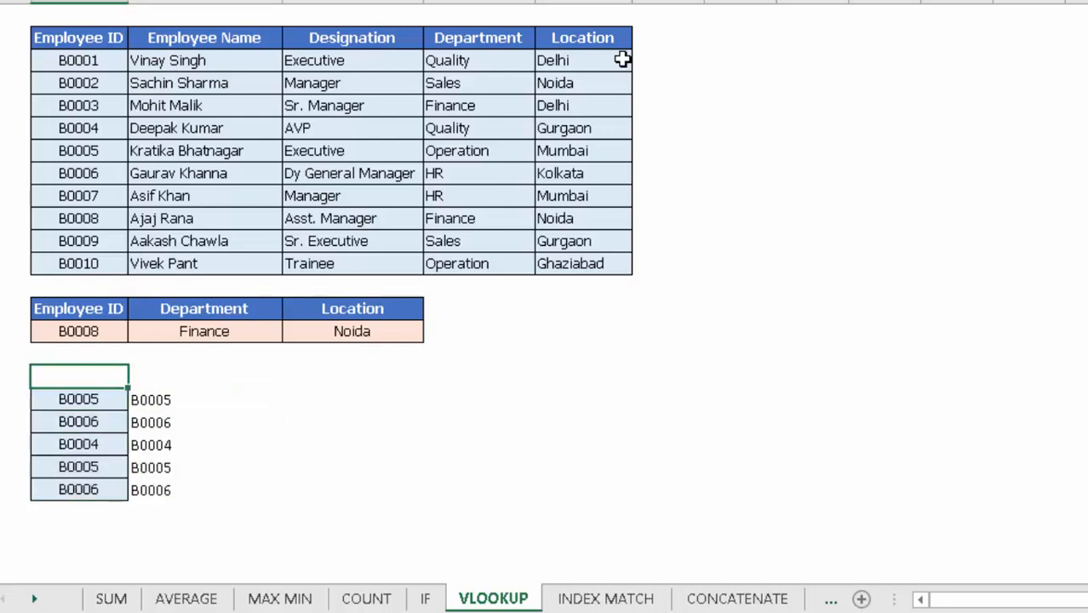
Highlight the whole employee table, B2:F12, to review it as the source of the lookup.
{"action": "key", "text": "ctrl+Up"}
{"action": "key", "text": "ctrl+Up"}
{"action": "key", "text": "ctrl+shift+Down"}
{"action": "key", "text": "ctrl+shift+Right"}
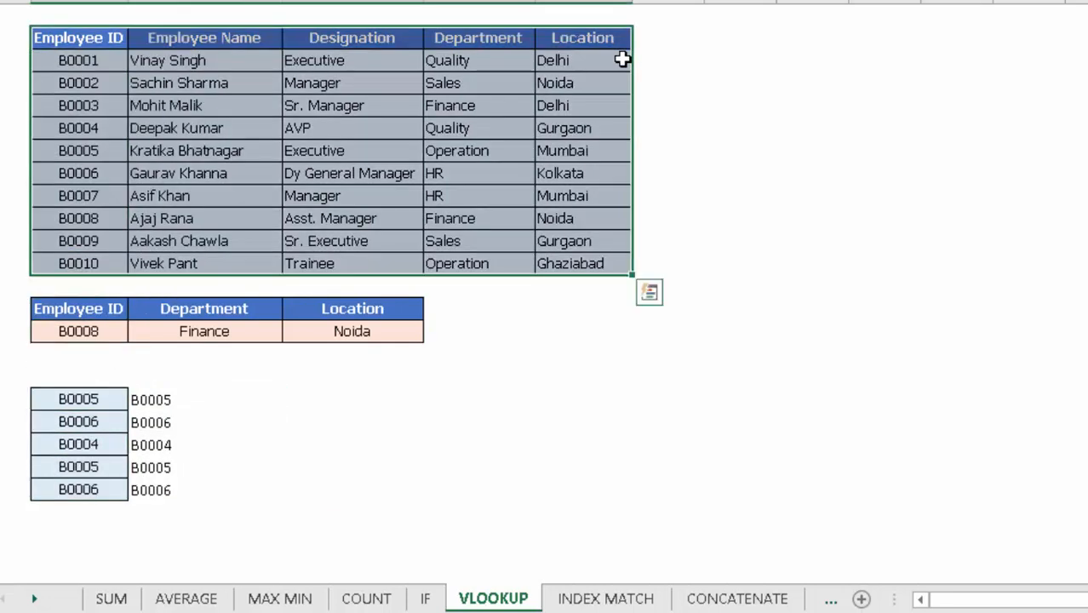
Return to the ID list below the tables and highlight the VLOOKUP results in C18:C22 for review.
{"action": "key", "text": "Down"}
{"action": "key", "text": "Down"}
{"action": "key", "text": "Down"}
{"action": "key", "text": "Down"}
{"action": "key", "text": "Down"}
{"action": "key", "text": "Down"}
{"action": "key", "text": "Down"}
{"action": "key", "text": "Down"}
{"action": "key", "text": "Down"}
{"action": "key", "text": "Down"}
{"action": "key", "text": "Down"}
{"action": "key", "text": "Down"}
{"action": "key", "text": "Down"}
{"action": "key", "text": "Down"}
{"action": "key", "text": "Down"}
{"action": "key", "text": "Down"}
{"action": "key", "text": "Down"}
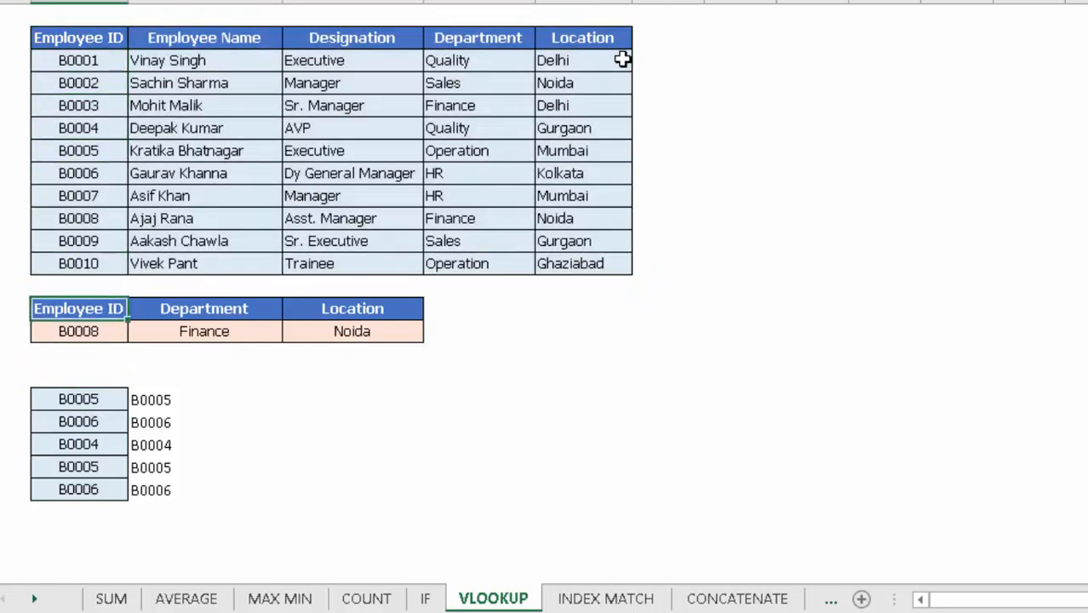
{"action": "key", "text": "Right"}
{"action": "key", "text": "Up"}
{"action": "key", "text": "Left"}
{"action": "key", "text": "ctrl+shift+Right"}
{"action": "key", "text": "Down"}
{"action": "key", "text": "Right"}
{"action": "key", "text": "Up"}
{"action": "key", "text": "ctrl+shift+Down"}
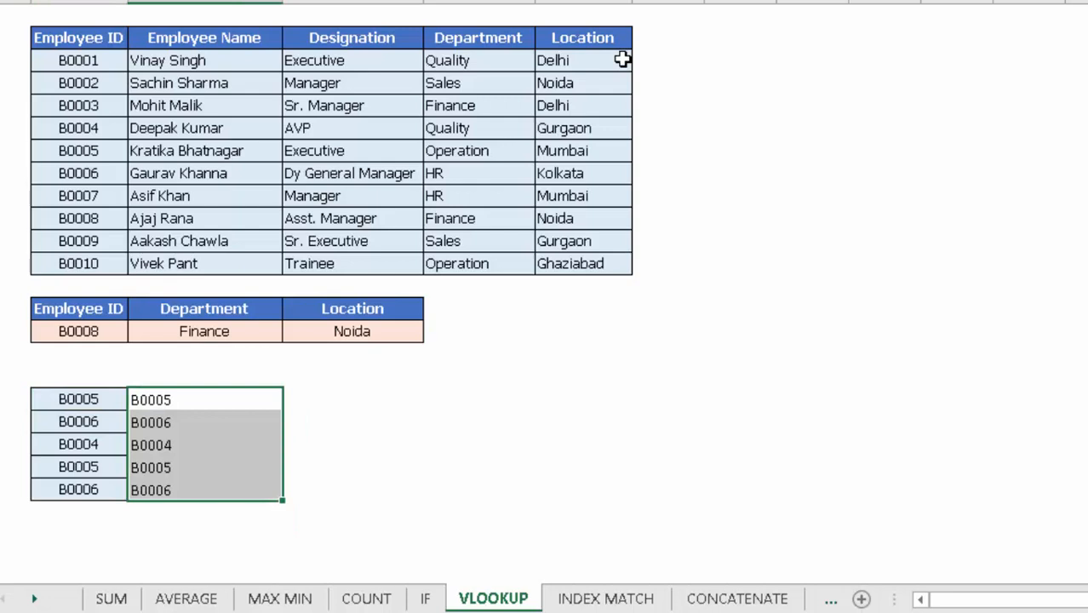
Highlight the employee table from the Employee ID header across to Location and down to its last row for review.
{"action": "key", "text": "Up"}
{"action": "key", "text": "Up"}
{"action": "key", "text": "Up"}
{"action": "key", "text": "Up"}
{"action": "key", "text": "Up"}
{"action": "key", "text": "ctrl+Up"}
{"action": "key", "text": "Left"}
{"action": "key", "text": "ctrl+shift+Right"}
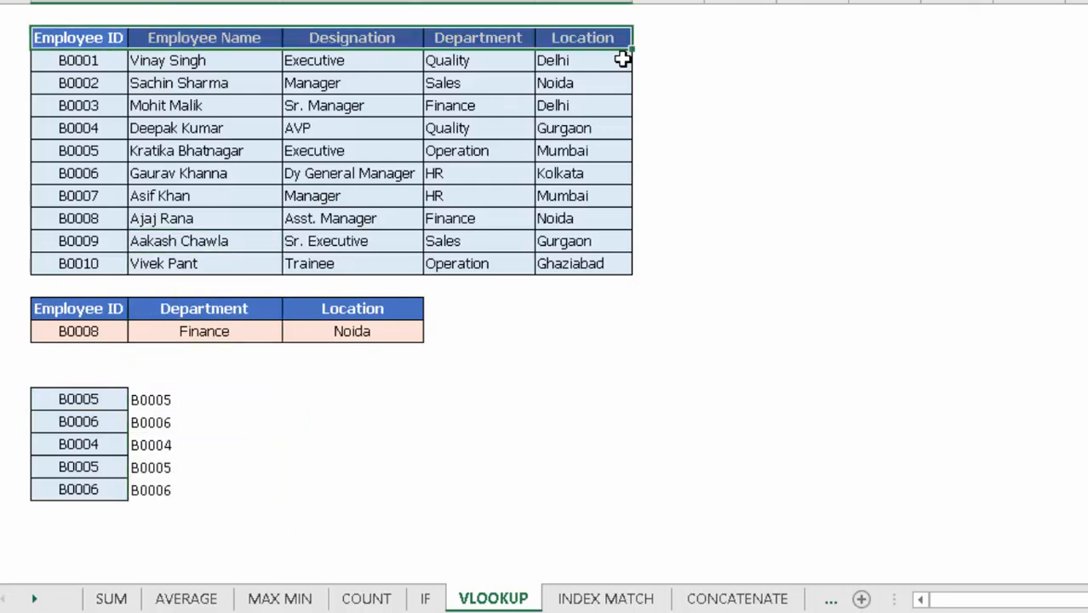
{"action": "key", "text": "ctrl+shift+Down"}
Start a VLOOKUP formula in G3, beside the first employee's location, with the ID in B3 as the lookup value.
{"action": "key", "text": "Right"}
{"action": "key", "text": "Right"}
{"action": "key", "text": "Down"}
{"action": "key", "text": "Right"}
{"action": "key", "text": "Right"}
{"action": "key", "text": "Right"}
{"action": "key", "text": "Left"}
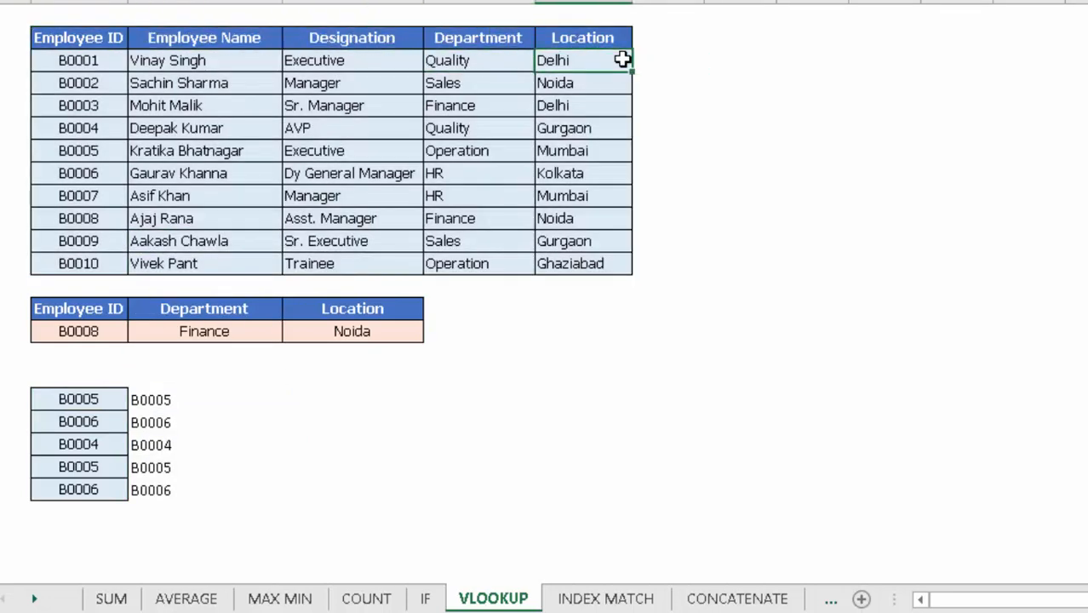
{"action": "key", "text": "Right"}
{"action": "type", "text": "=vl"}
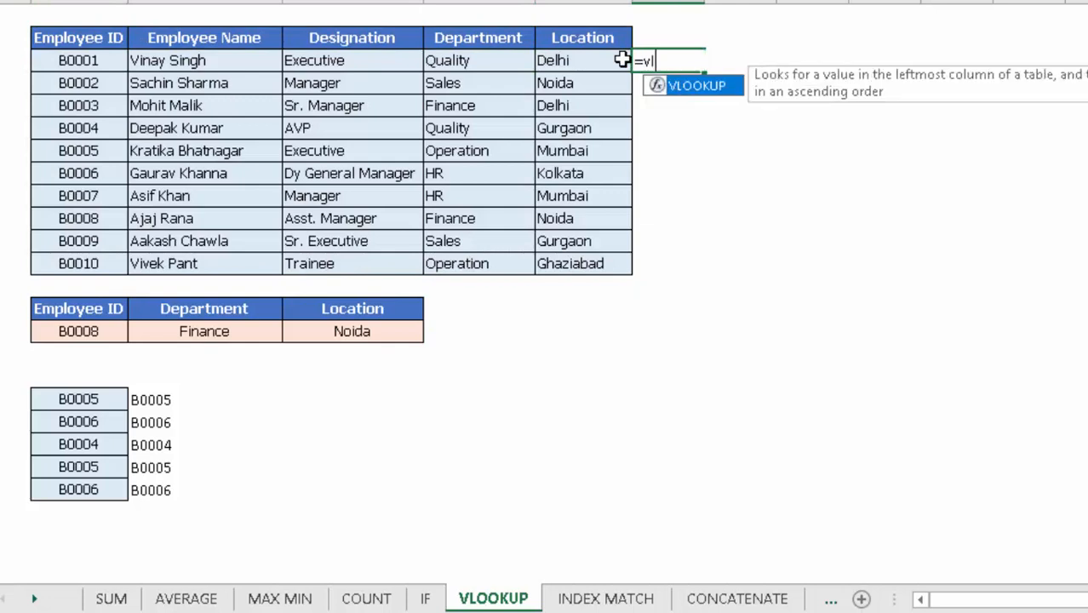
{"action": "key", "text": "Tab"}
{"action": "key", "text": "Left"}
{"action": "key", "text": "Left"}
{"action": "key", "text": "Left"}
{"action": "key", "text": "Left"}
{"action": "key", "text": "Left"}
{"action": "key", "text": "Right"}
{"action": "type", "text": ","}
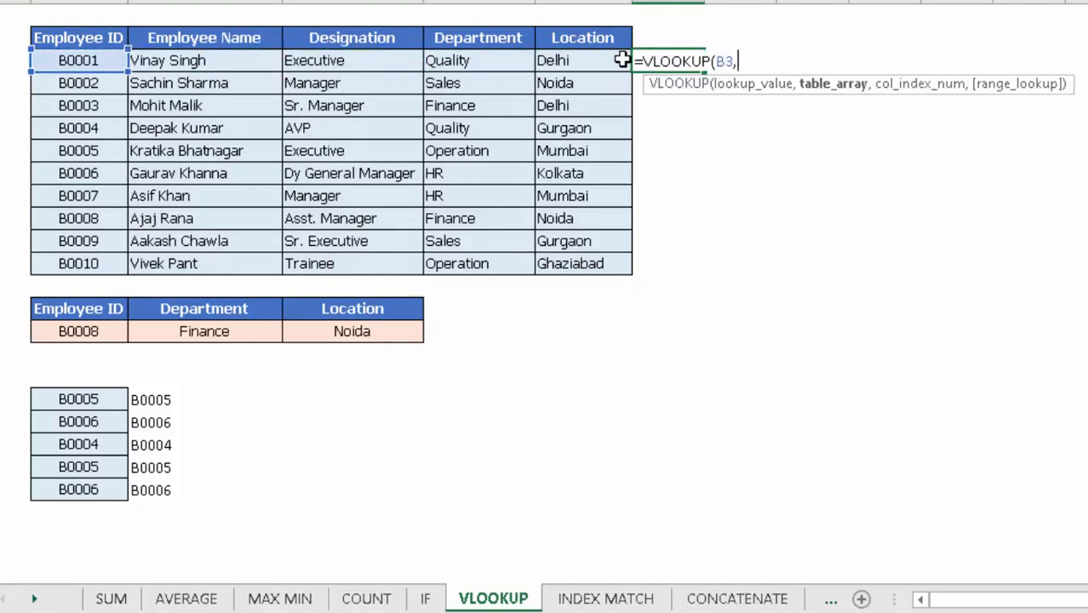
Complete the G3 formula with the ID list B18:B22 as table array, column index 1 and range lookup 0.
{"action": "key", "text": "Down"}
{"action": "key", "text": "Down"}
{"action": "key", "text": "Down"}
{"action": "key", "text": "Down"}
{"action": "key", "text": "Left"}
{"action": "key", "text": "Left"}
{"action": "key", "text": "Left"}
{"action": "key", "text": "Down"}
{"action": "key", "text": "Down"}
{"action": "key", "text": "Left"}
{"action": "key", "text": "Left"}
{"action": "key", "text": "Down"}
{"action": "key", "text": "Down"}
{"action": "key", "text": "Down"}
{"action": "key", "text": "Down"}
{"action": "key", "text": "Down"}
{"action": "key", "text": "Down"}
{"action": "key", "text": "Down"}
{"action": "key", "text": "Down"}
{"action": "key", "text": "Down"}
{"action": "key", "text": "Down"}
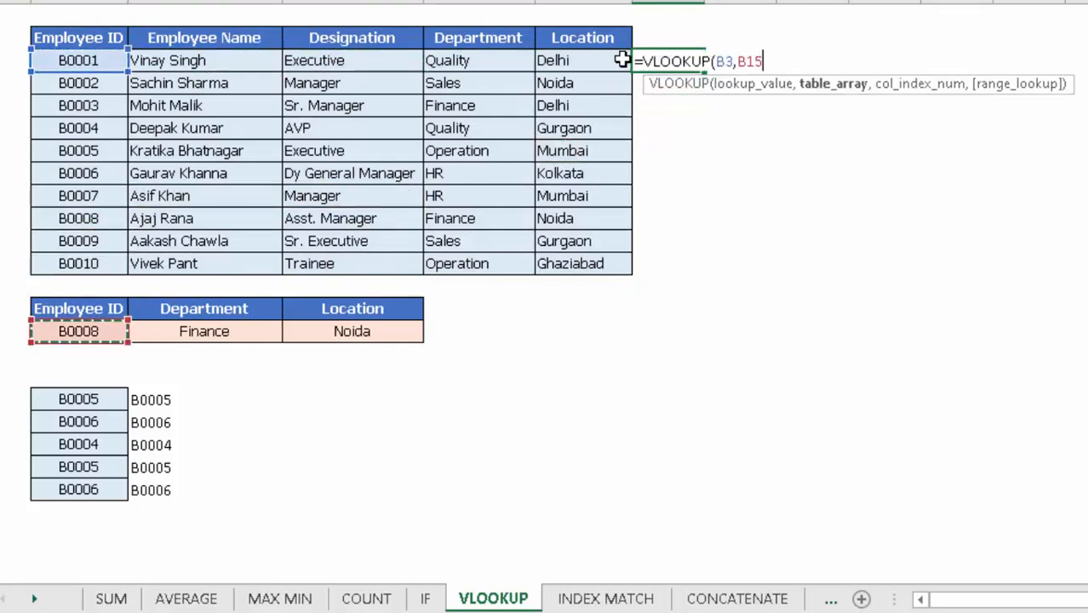
{"action": "key", "text": "Up"}
{"action": "key", "text": "shift+Down"}
{"action": "key", "text": "shift+Down"}
{"action": "key", "text": "shift+Down"}
{"action": "key", "text": "shift+Down"}
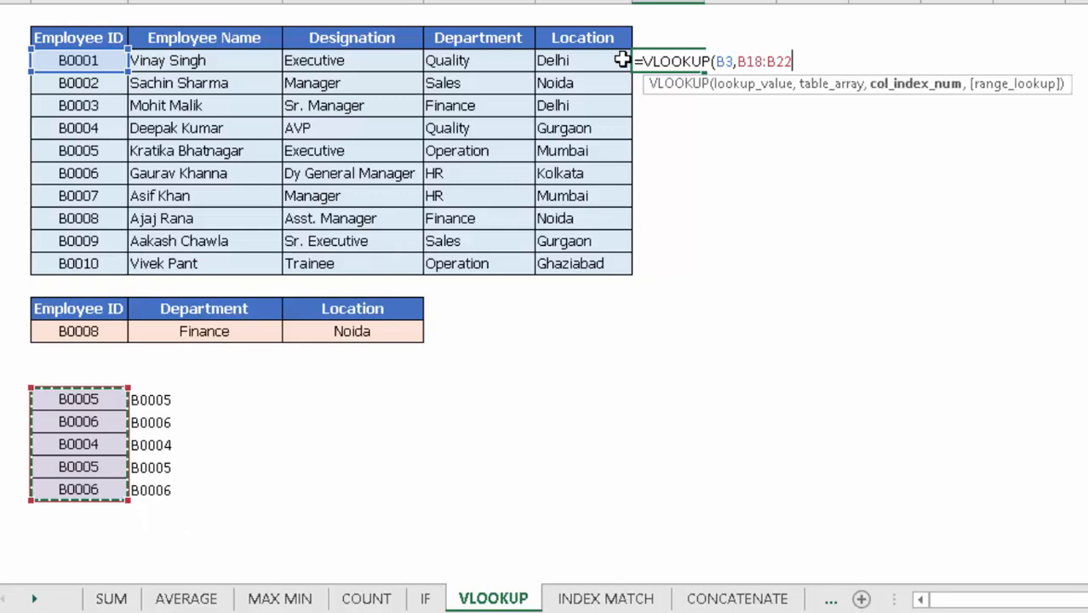
{"action": "type", "text": ",1,0"}
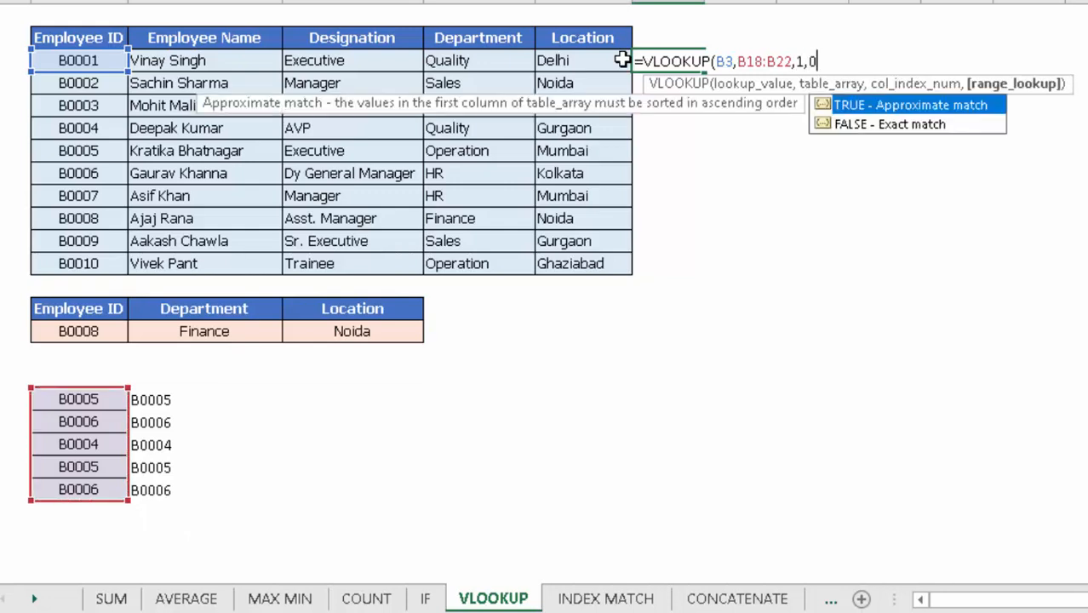
{"action": "key", "text": "ctrl+Return"}
Fill the VLOOKUP formula from G3 down through G12.
{"action": "key", "text": "shift+Down"}
{"action": "key", "text": "shift+Down"}
{"action": "key", "text": "shift+Down"}
{"action": "key", "text": "shift+Down"}
{"action": "key", "text": "shift+Down"}
{"action": "key", "text": "shift+Down"}
{"action": "key", "text": "shift+Down"}
{"action": "key", "text": "shift+Down"}
{"action": "key", "text": "shift+Down"}
{"action": "key", "text": "shift+Down"}
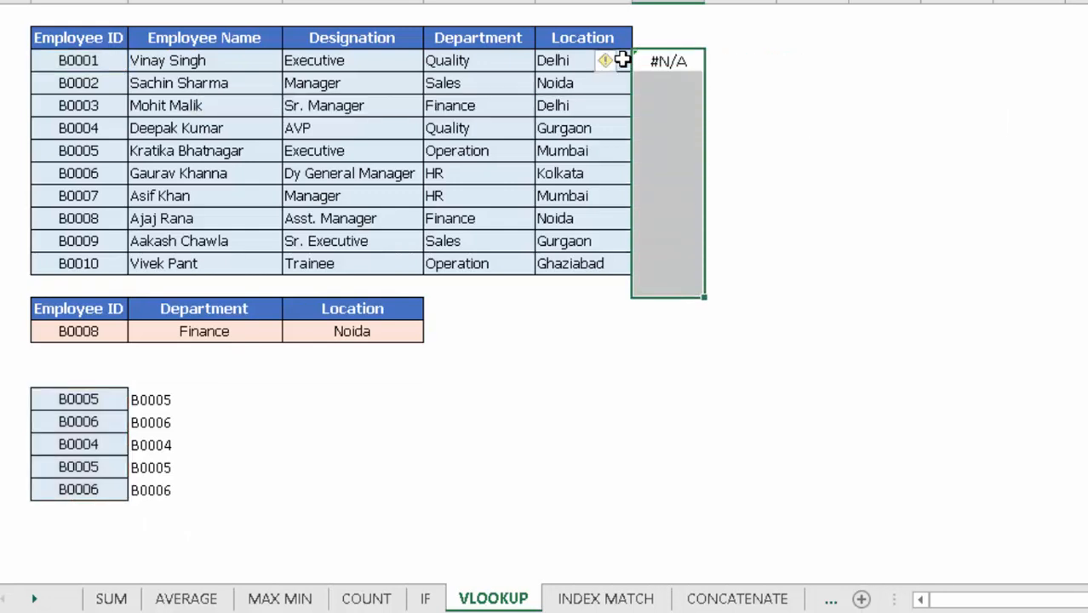
{"action": "key", "text": "shift+Up"}
{"action": "key", "text": "ctrl+d"}
Inspect the copied formulas in G4 and G5 to check which cells their lookup ranges cover.
{"action": "key", "text": "Down"}
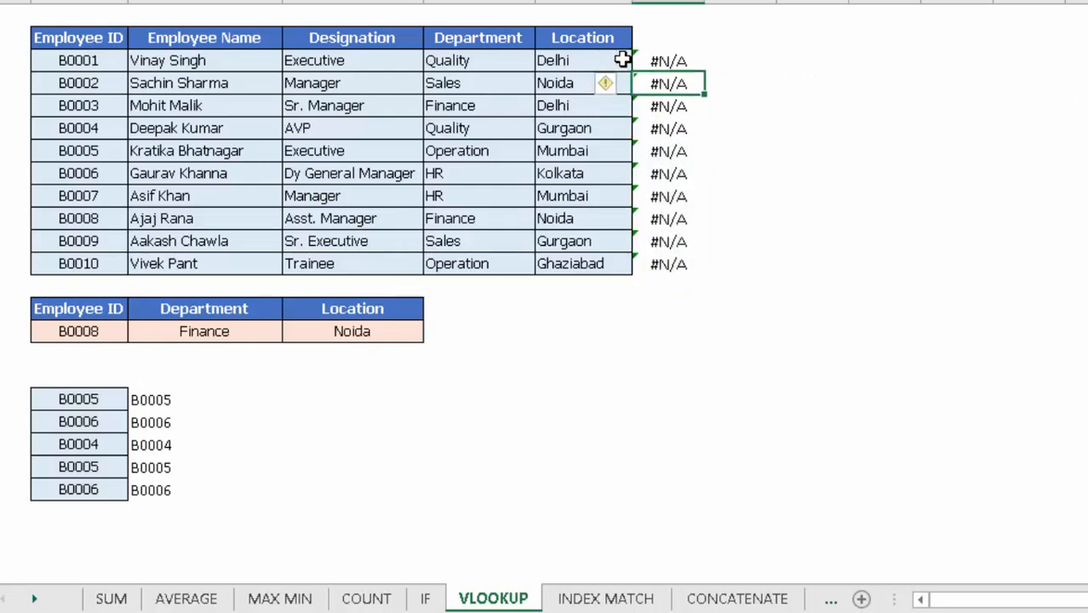
{"action": "key", "text": "F2"}
{"action": "key", "text": "Escape"}
{"action": "key", "text": "Down"}
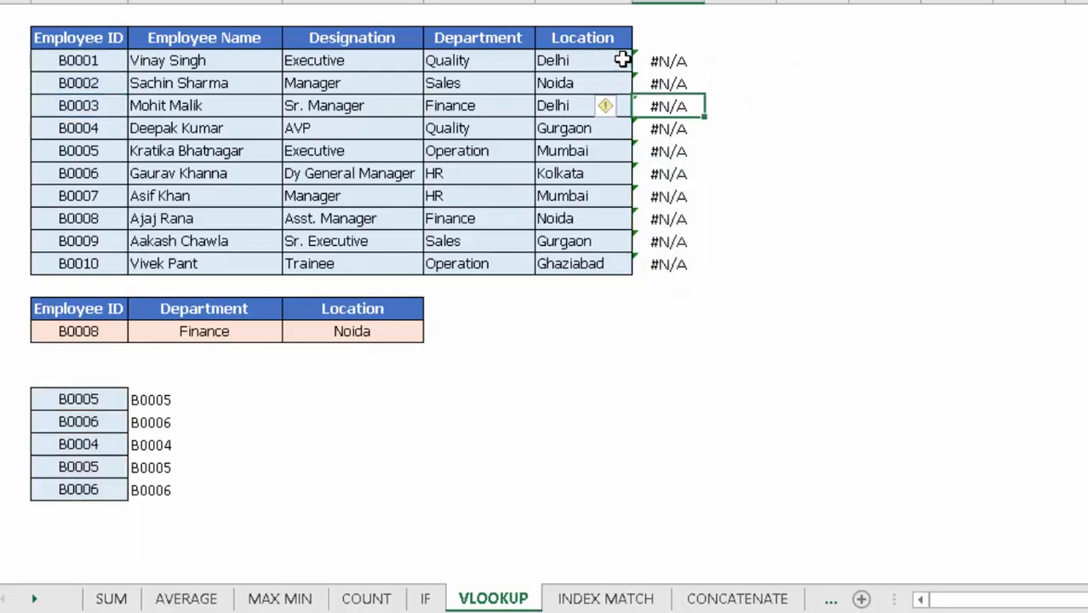
{"action": "key", "text": "F2"}
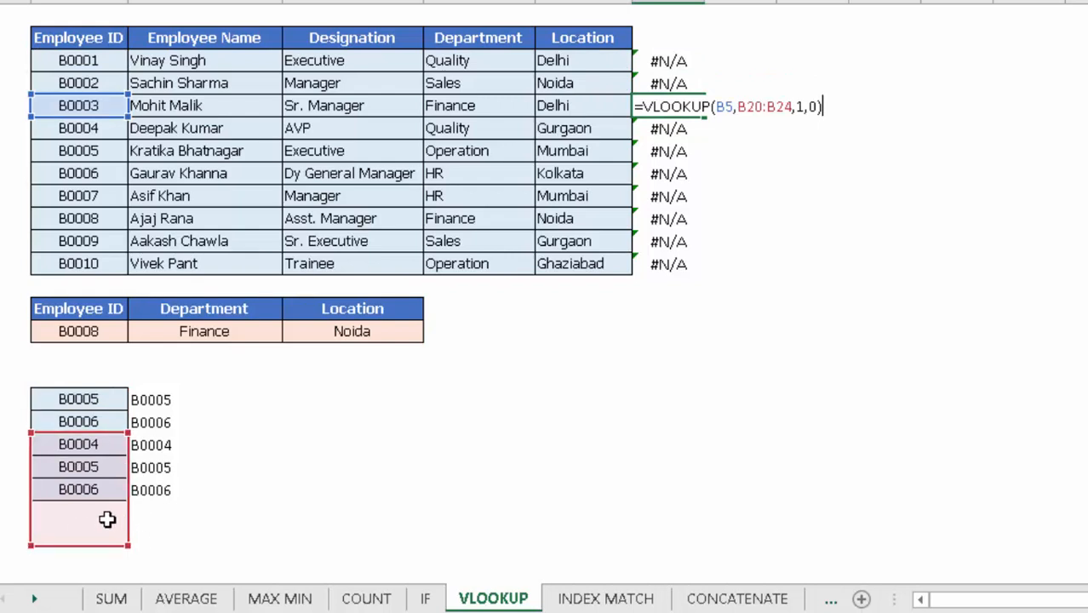
{"action": "key", "text": "Escape"}
Make the table array in the G3 formula absolute as $B$18:$B$22 and refill the formula down through G12.
{"action": "key", "text": "Up"}
{"action": "key", "text": "Up"}
{"action": "key", "text": "F2"}
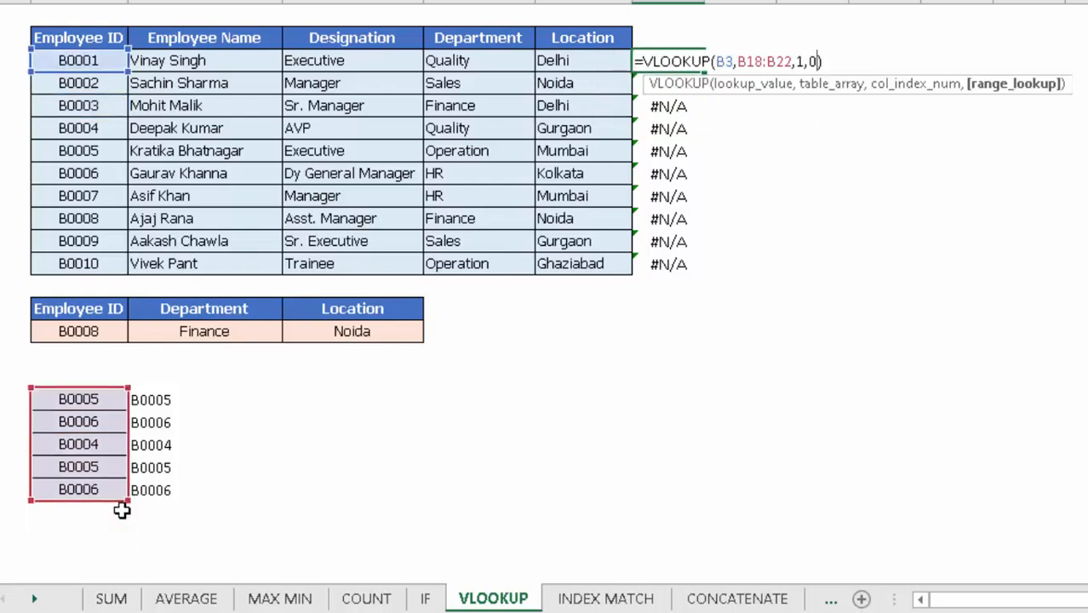
{"action": "key", "text": "Left"}
{"action": "key", "text": "Left"}
{"action": "key", "text": "Left"}
{"action": "key", "text": "Left"}
{"action": "key", "text": "Left"}
{"action": "key", "text": "shift+Left"}
{"action": "key", "text": "shift+Left"}
{"action": "key", "text": "shift+Left"}
{"action": "key", "text": "shift+Left"}
{"action": "key", "text": "shift+Left"}
{"action": "key", "text": "shift+Left"}
{"action": "key", "text": "shift+Left"}
{"action": "key", "text": "shift+Left"}
{"action": "key", "text": "shift+Left"}
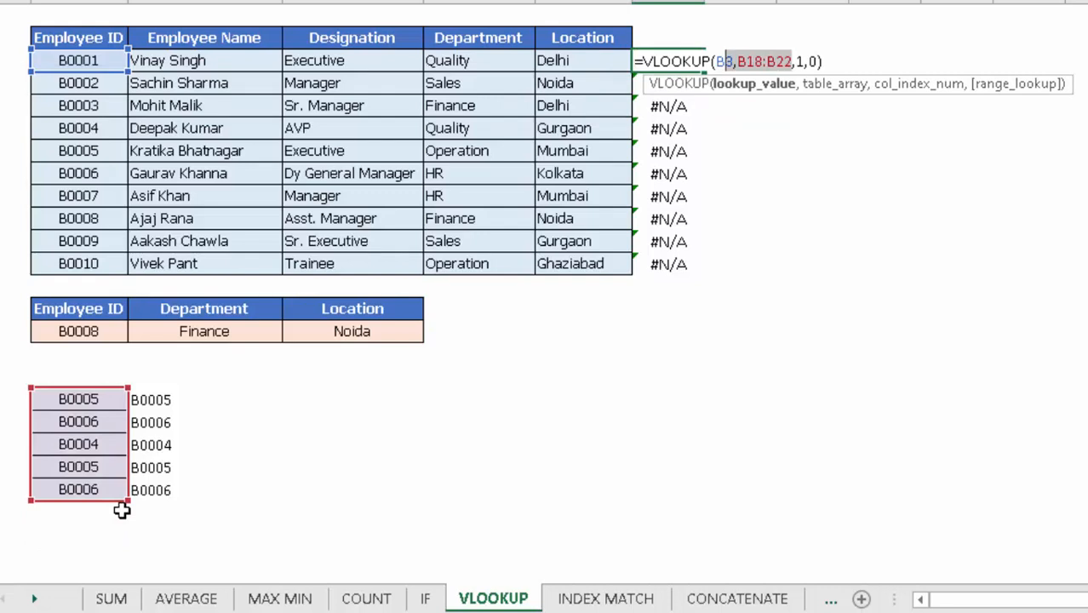
{"action": "key", "text": "F4"}
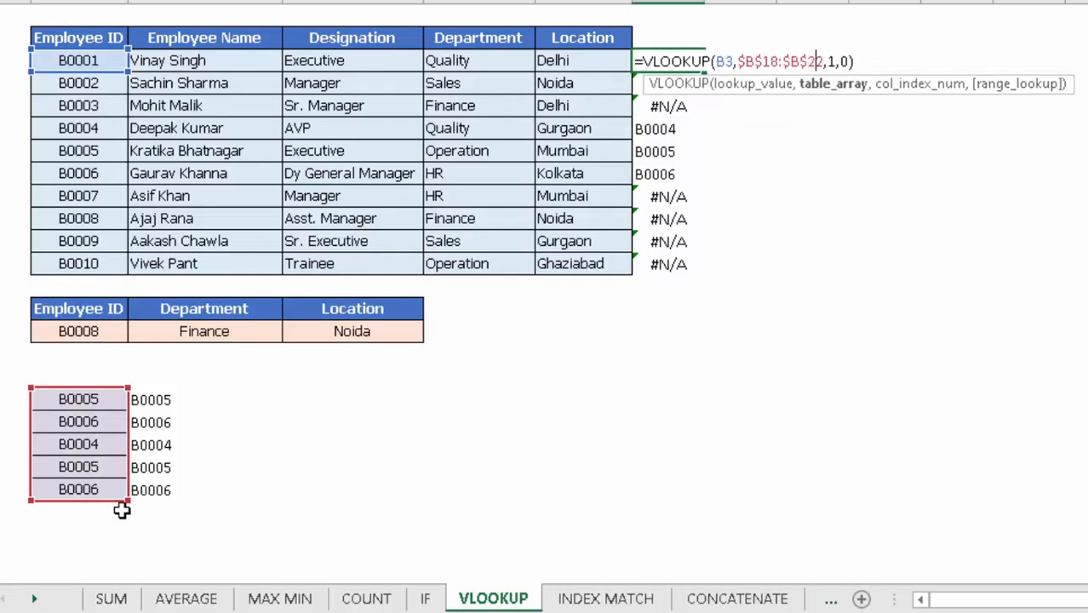
Review the G3 formula, highlighting its absolute table array $B$18:$B$22, and leave the formula as it is.
{"action": "key", "text": "shift+Left"}
{"action": "key", "text": "shift+Left"}
{"action": "key", "text": "shift+Left"}
{"action": "key", "text": "shift+Left"}
{"action": "key", "text": "shift+Left"}
{"action": "key", "text": "shift+Left"}
{"action": "key", "text": "shift+Left"}
{"action": "key", "text": "shift+Left"}
{"action": "key", "text": "shift+Left"}
{"action": "key", "text": "shift+Left"}
{"action": "key", "text": "shift+Left"}
{"action": "key", "text": "shift+Left"}
{"action": "key", "text": "shift+Left"}
{"action": "key", "text": "shift+Left"}
{"action": "key", "text": "shift+Right"}
{"action": "key", "text": "shift+Right"}
{"action": "key", "text": "shift+Right"}
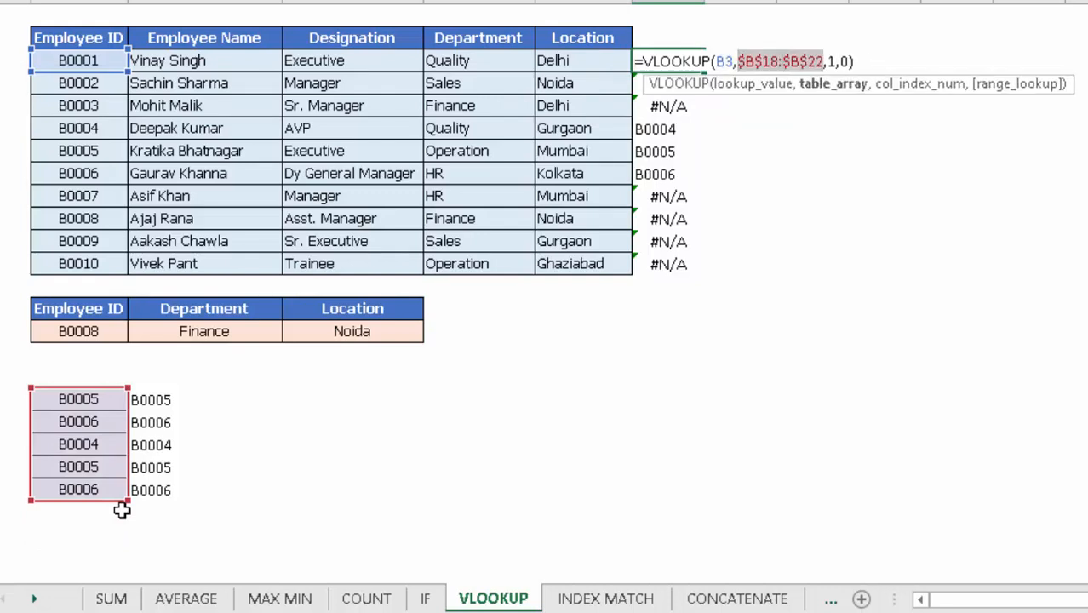
{"action": "key", "text": "ctrl+Return"}
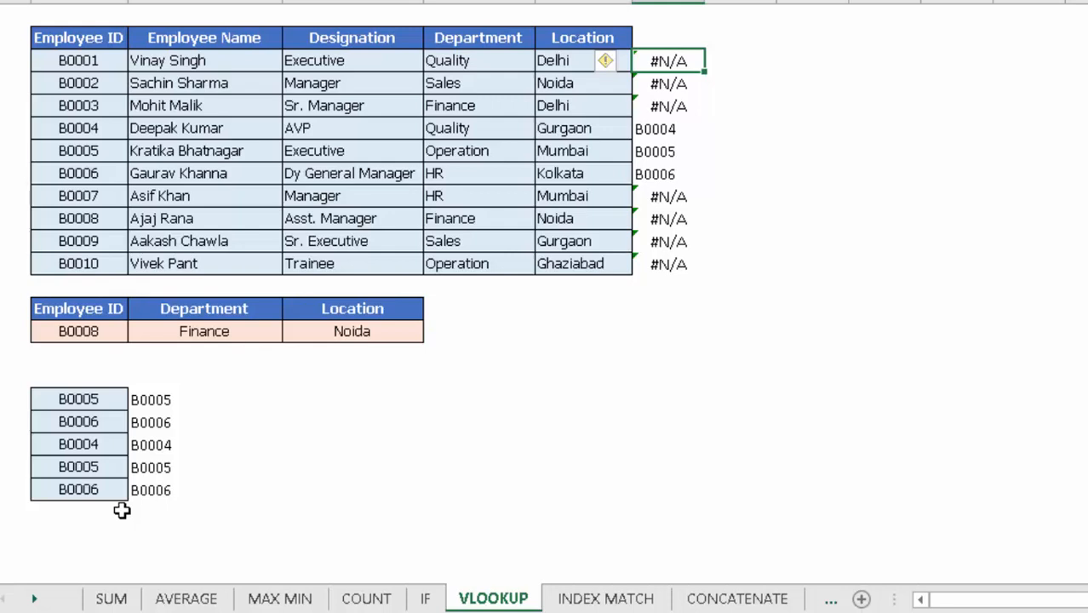
{"action": "key", "text": "F2"}
{"action": "key", "text": "Left"}
{"action": "key", "text": "Left"}
{"action": "key", "text": "Left"}
{"action": "key", "text": "Left"}
{"action": "key", "text": "Left"}
{"action": "key", "text": "Left"}
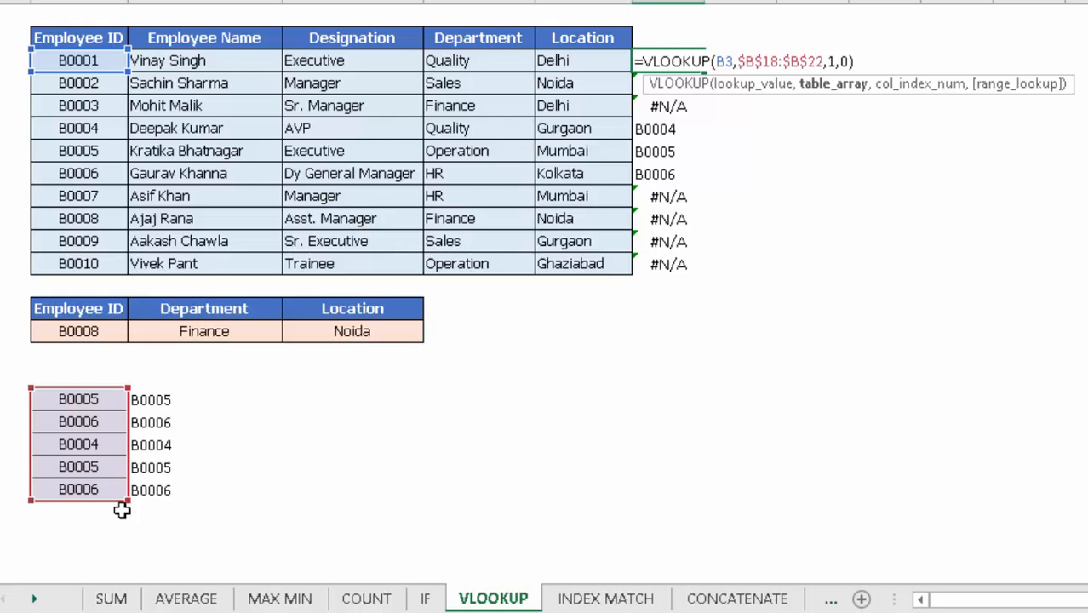
{"action": "key", "text": "Escape"}
{"action": "key", "text": "Left"}
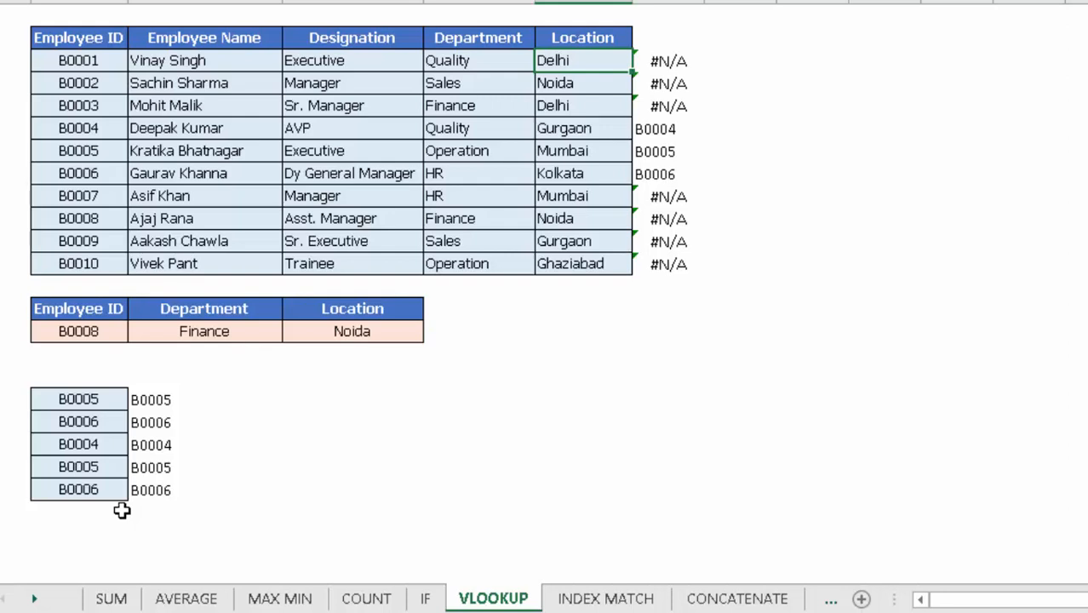
Switch to the INDEX MATCH sheet and go to the empty cell C18 below the Department and Location lookup.
{"action": "left_click", "coordinate": [579, 601]}
{"action": "key", "text": "Left"}
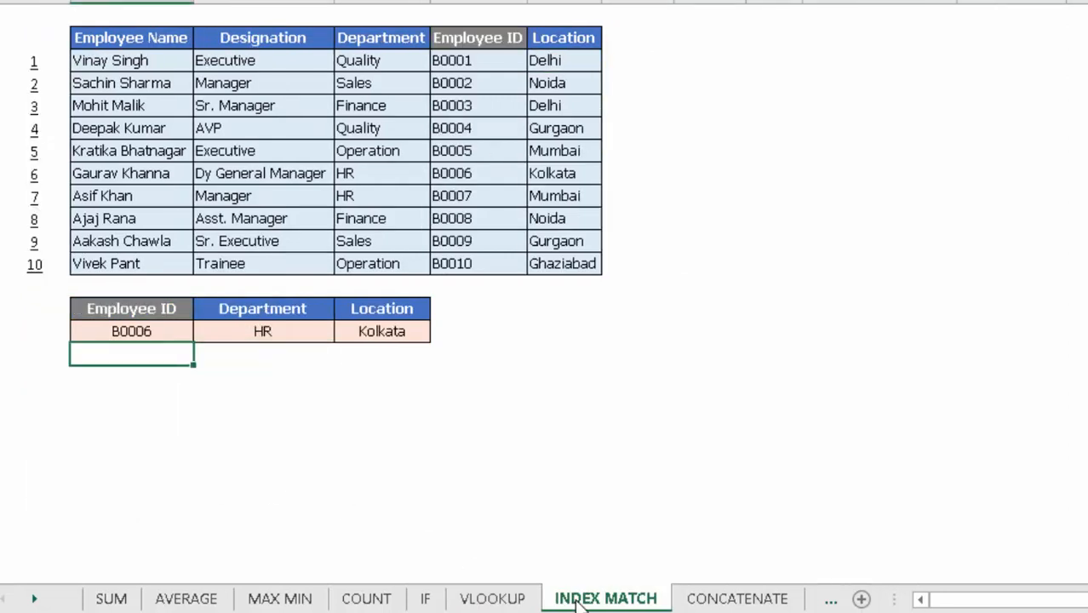
{"action": "key", "text": "Down"}
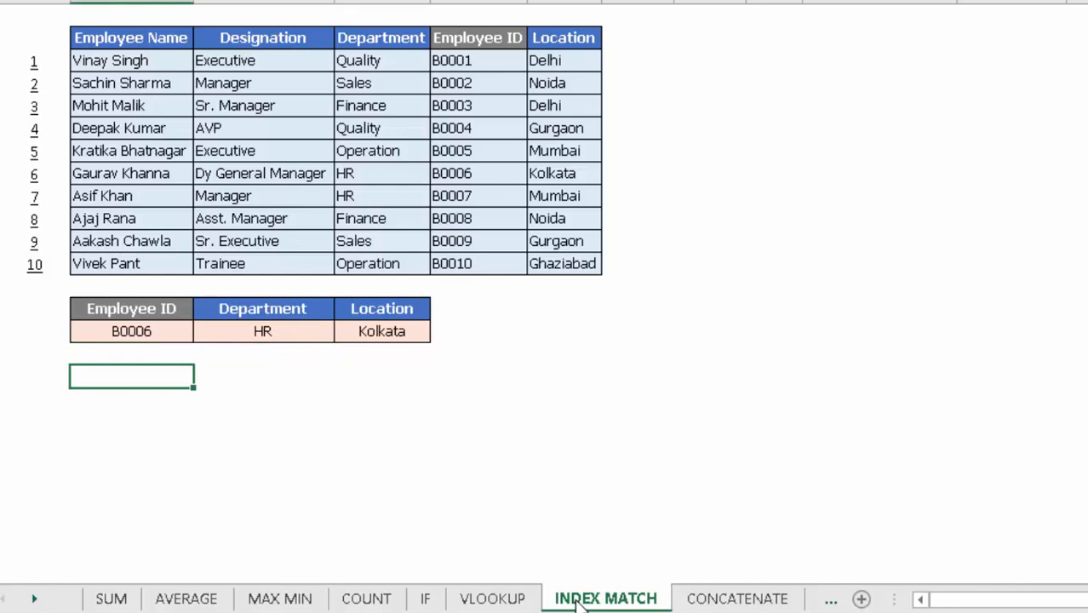
{"action": "key", "text": "Up"}
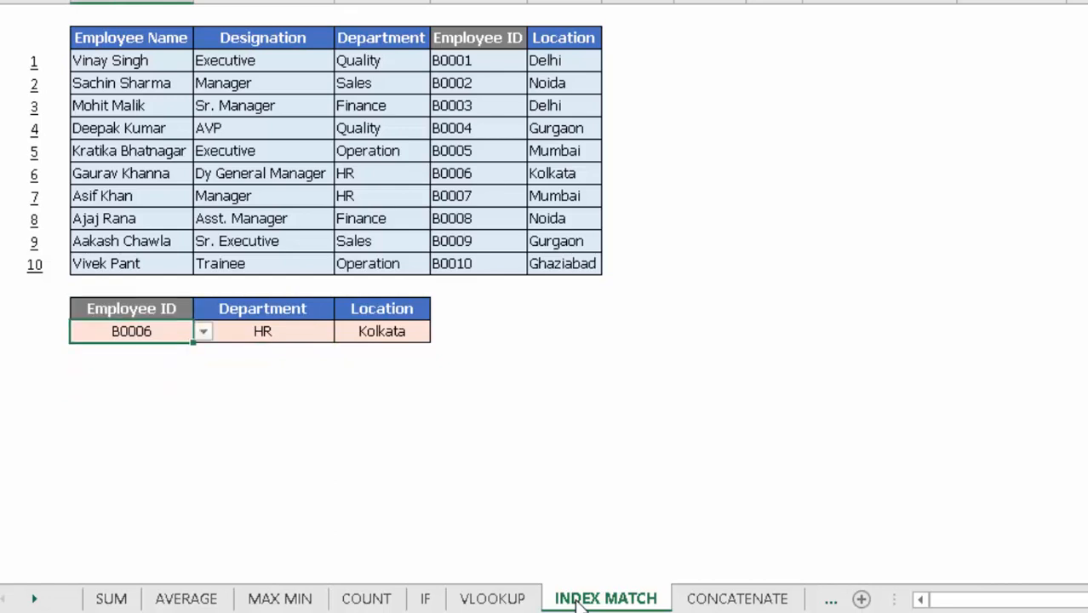
{"action": "key", "text": "Down"}
{"action": "key", "text": "Right"}
{"action": "key", "text": "Down"}
{"action": "key", "text": "Down"}
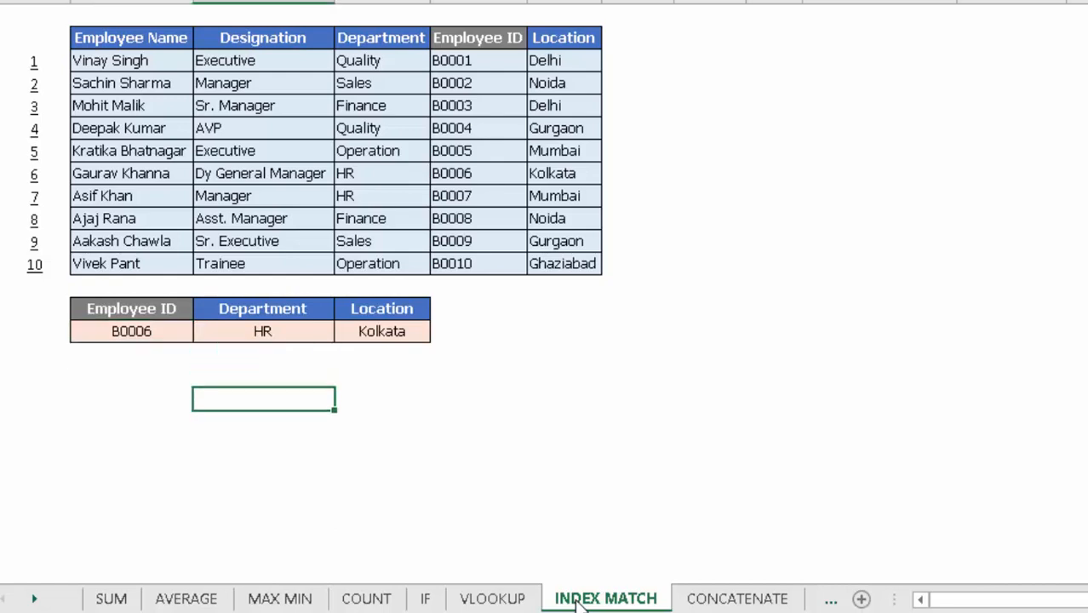
Start a VLOOKUP formula in C18 with the employee ID in B15 as the lookup value.
{"action": "type", "text": "=vl"}
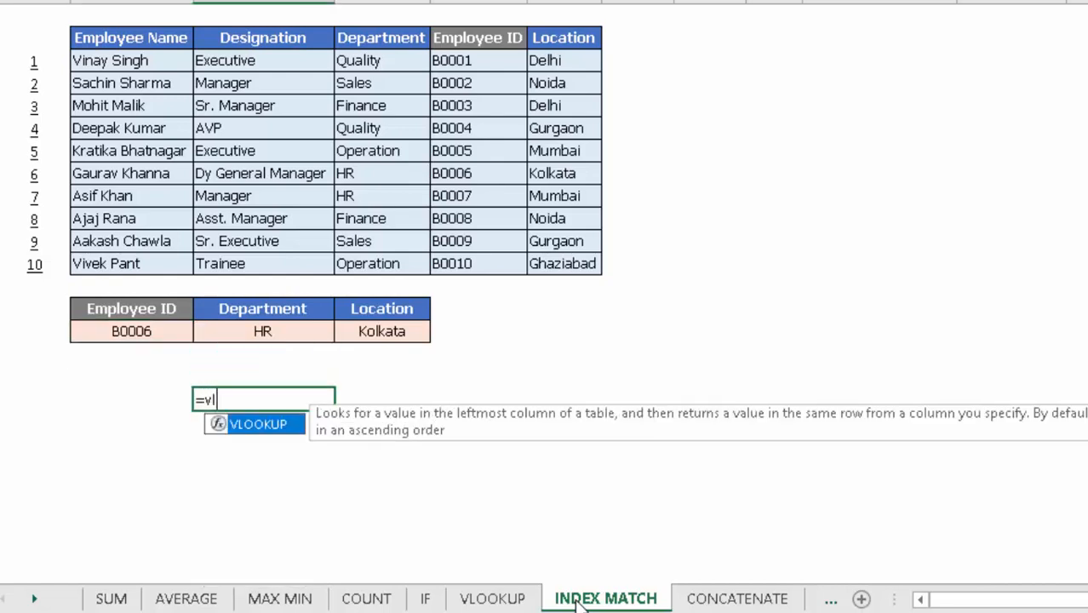
{"action": "key", "text": "Tab"}
{"action": "key", "text": "Left"}
{"action": "key", "text": "Up"}
{"action": "key", "text": "Up"}
{"action": "key", "text": "Up"}
{"action": "key", "text": "Right"}
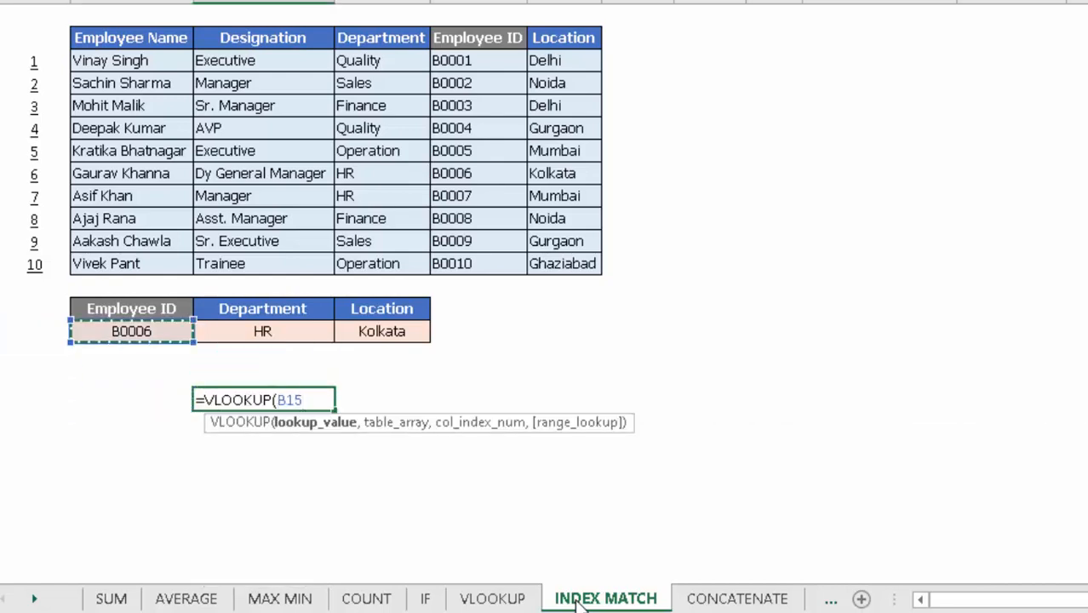
Begin the table array of the C18 VLOOKUP formula at the Employee ID header in E2.
{"action": "type", "text": ","}
{"action": "key", "text": "Up"}
{"action": "key", "text": "Up"}
{"action": "key", "text": "Up"}
{"action": "key", "text": "Up"}
{"action": "key", "text": "Up"}
{"action": "key", "text": "Up"}
{"action": "key", "text": "Up"}
{"action": "key", "text": "Up"}
{"action": "key", "text": "Up"}
{"action": "key", "text": "Up"}
{"action": "key", "text": "Up"}
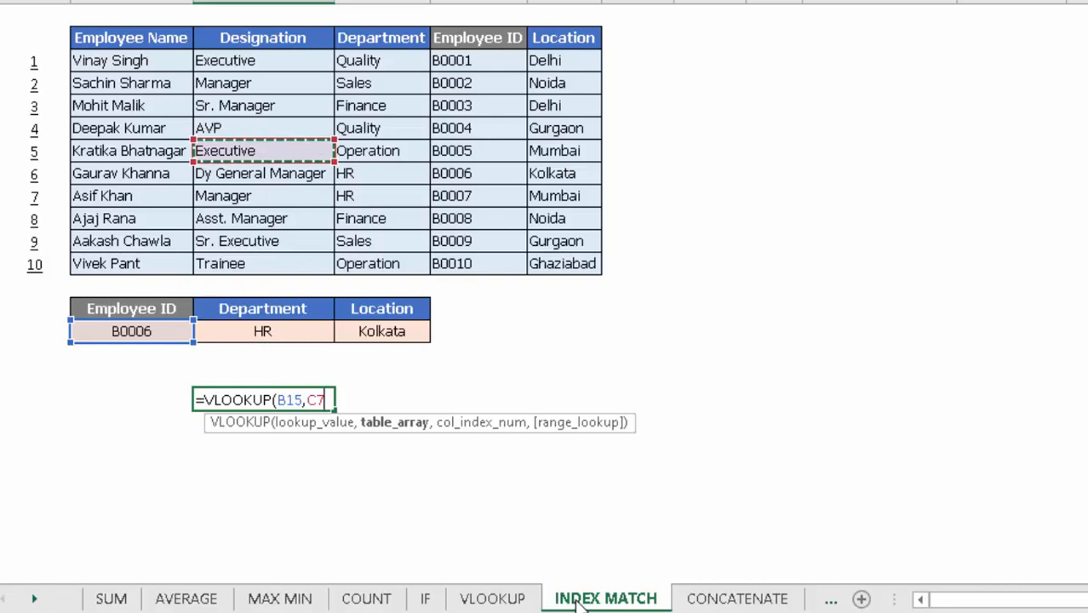
{"action": "key", "text": "Up"}
{"action": "key", "text": "Up"}
{"action": "key", "text": "Up"}
{"action": "key", "text": "Right"}
{"action": "key", "text": "Up"}
{"action": "key", "text": "Right"}
{"action": "key", "text": "Up"}
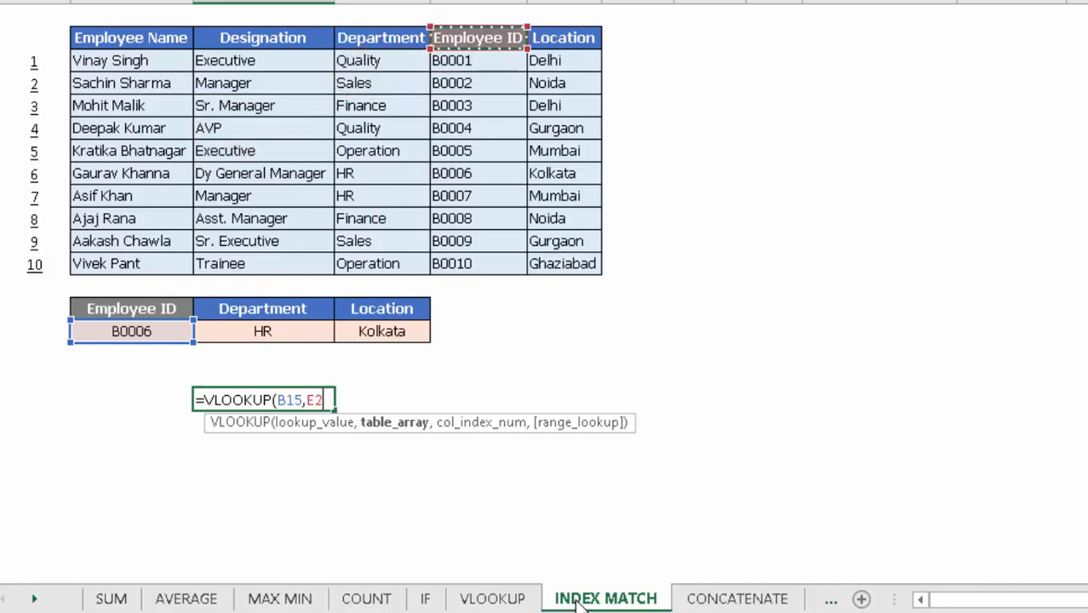
Extend the VLOOKUP table array to cover the Employee ID and Location columns, E2:F12.
{"action": "key", "text": "shift+Down"}
{"action": "key", "text": "ctrl+shift+Down"}
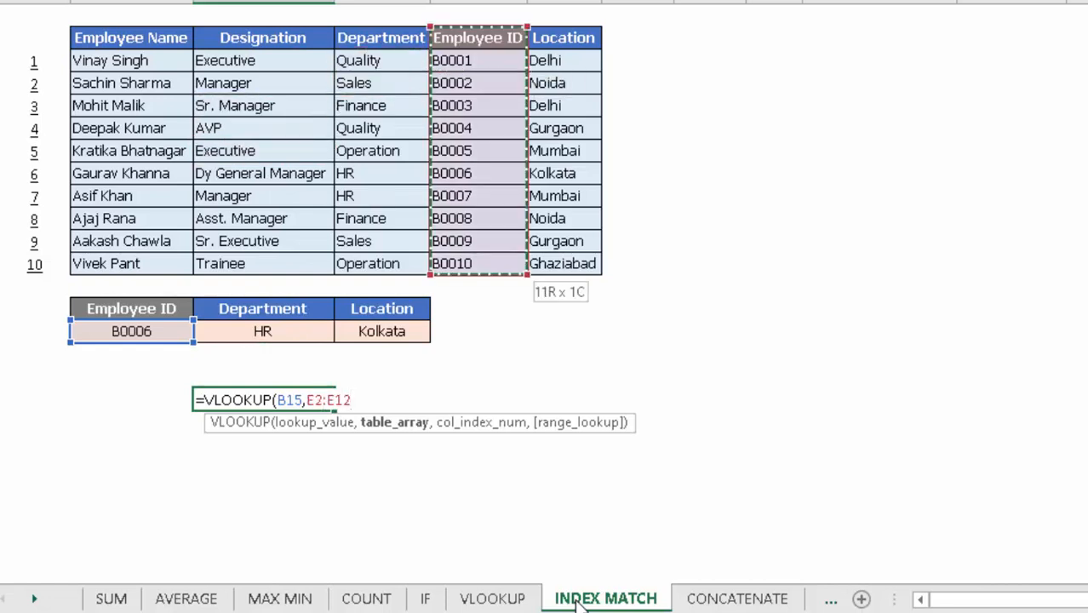
{"action": "key", "text": "shift+Right"}
{"action": "key", "text": "shift+Right"}
{"action": "key", "text": "shift+Right"}
{"action": "key", "text": "shift+Right"}
{"action": "key", "text": "shift+Right"}
{"action": "key", "text": "shift+Right"}
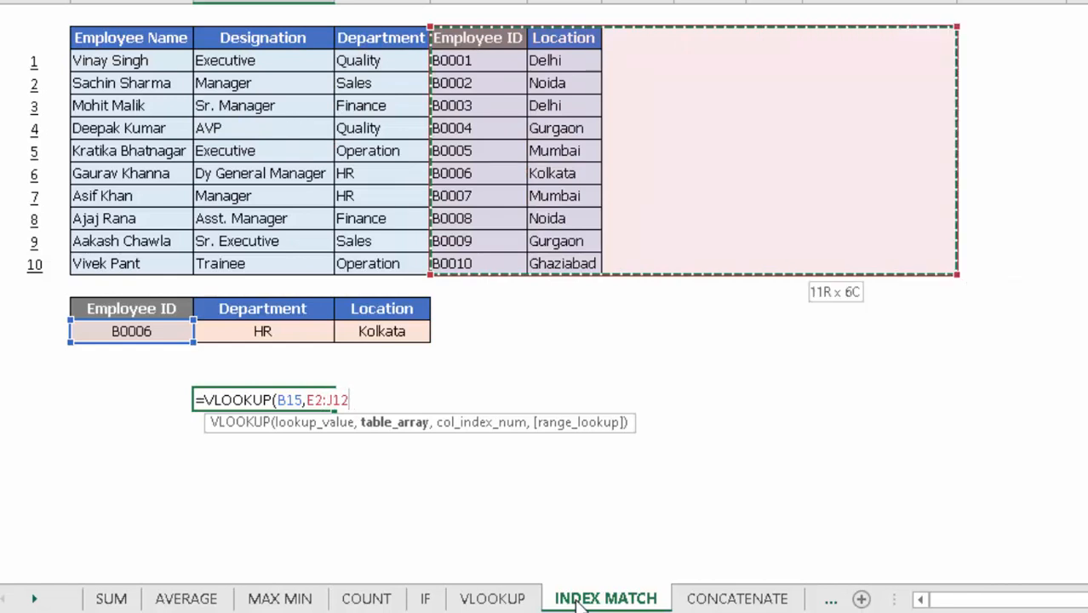
{"action": "key", "text": "shift+Left"}
{"action": "key", "text": "shift+Left"}
{"action": "key", "text": "shift+Left"}
{"action": "key", "text": "shift+Left"}
{"action": "key", "text": "shift+Left"}
{"action": "key", "text": "shift+Left"}
{"action": "key", "text": "shift+Right"}
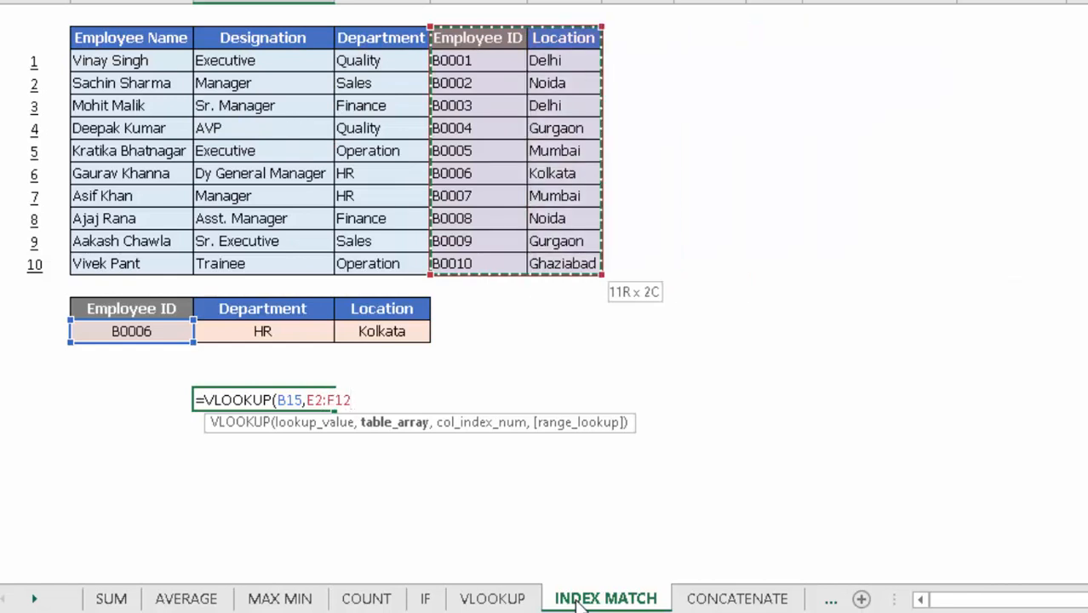
Try starting the table array from the Designation header C2, return it to E2, and discard the unfinished VLOOKUP formula.
{"action": "key", "text": "Left"}
{"action": "key", "text": "Left"}
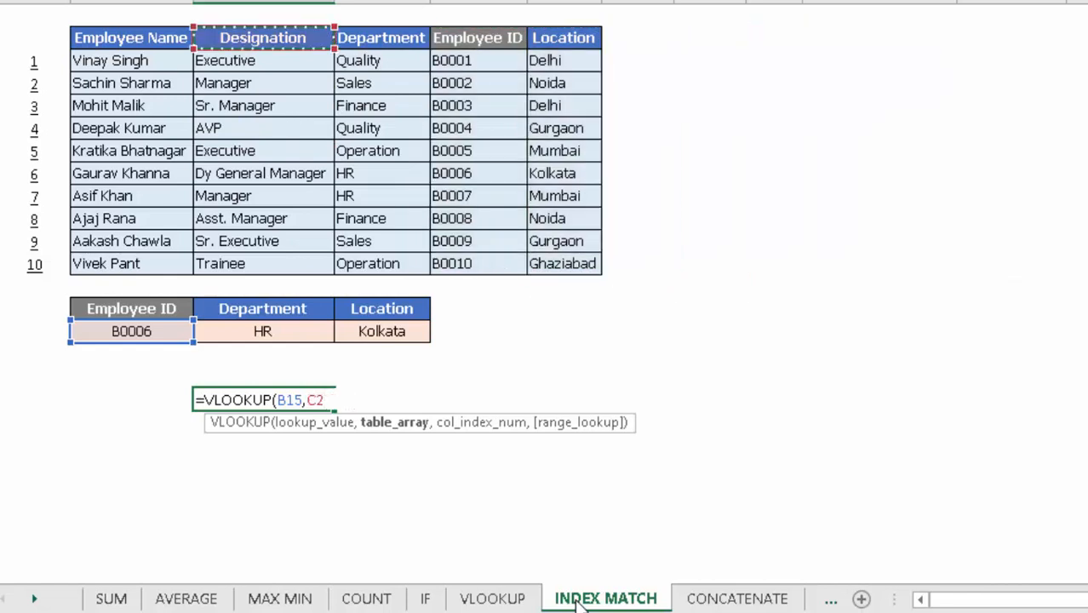
{"action": "key", "text": "Right"}
{"action": "key", "text": "Right"}
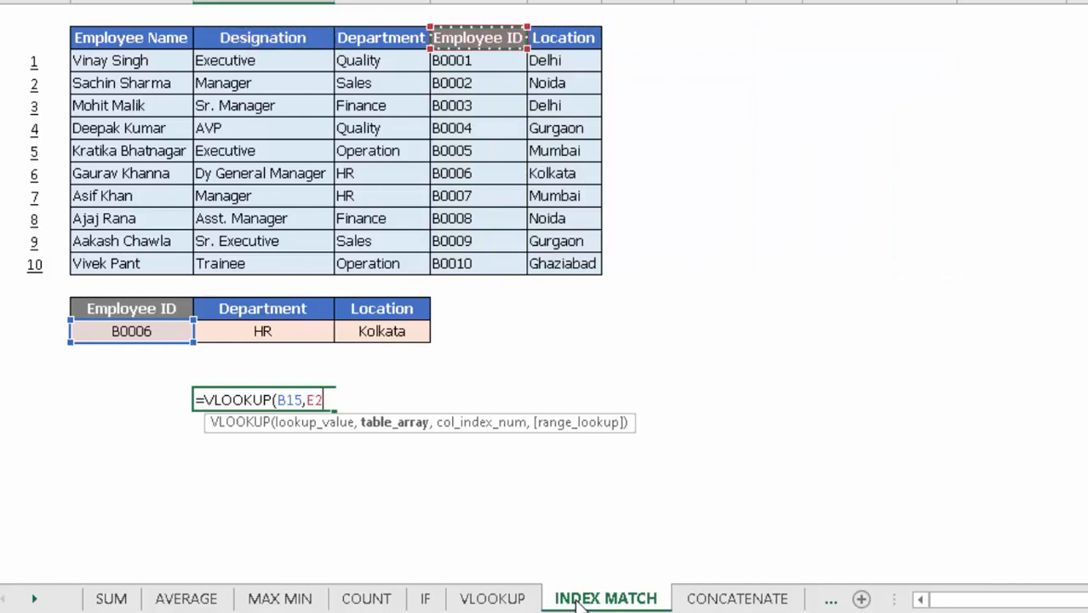
{"action": "key", "text": "Escape"}
{"action": "key", "text": "Down"}
{"action": "key", "text": "Down"}
{"action": "key", "text": "Down"}
{"action": "key", "text": "Down"}
{"action": "key", "text": "Up"}
{"action": "key", "text": "Up"}
{"action": "key", "text": "Up"}
{"action": "key", "text": "Up"}
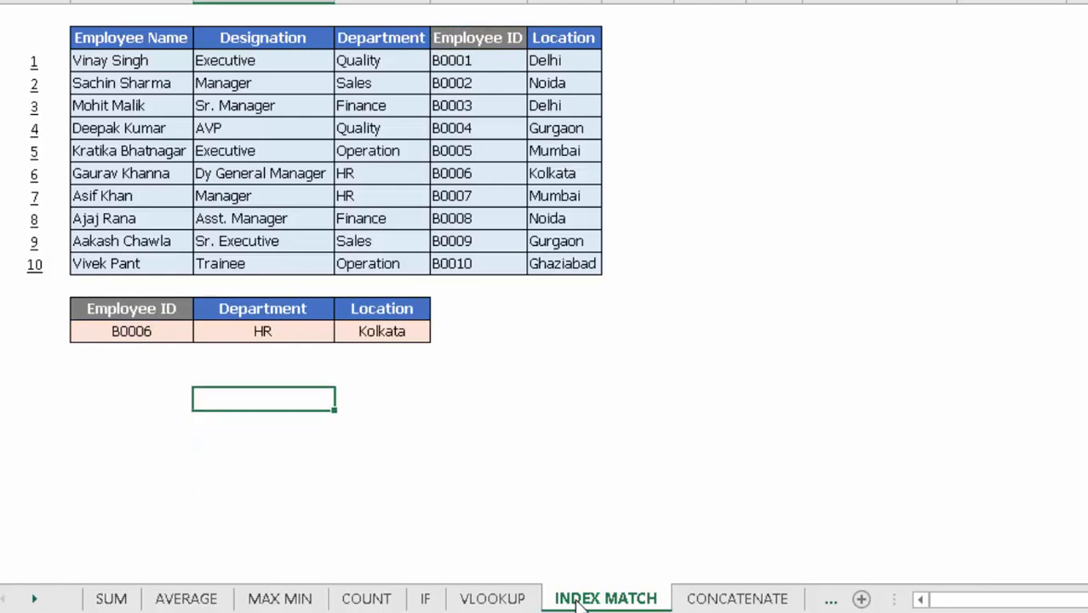
Start an INDEX formula in the Department result cell C15, replacing its existing content.
{"action": "type", "text": "="}
{"action": "key", "text": "Escape"}
{"action": "key", "text": "Up"}
{"action": "key", "text": "Up"}
{"action": "key", "text": "Up"}
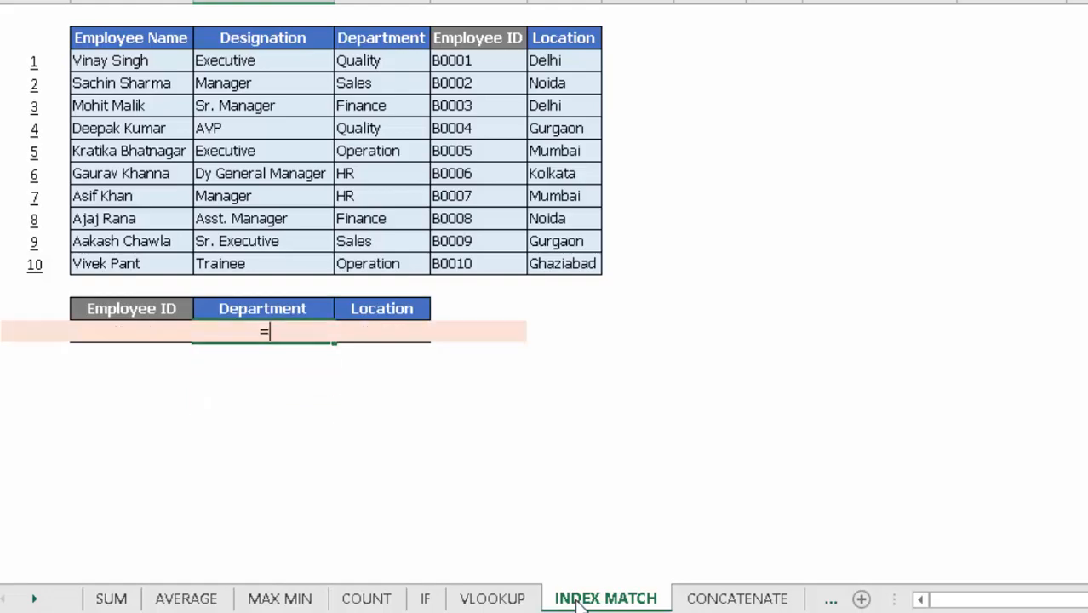
{"action": "type", "text": "in"}
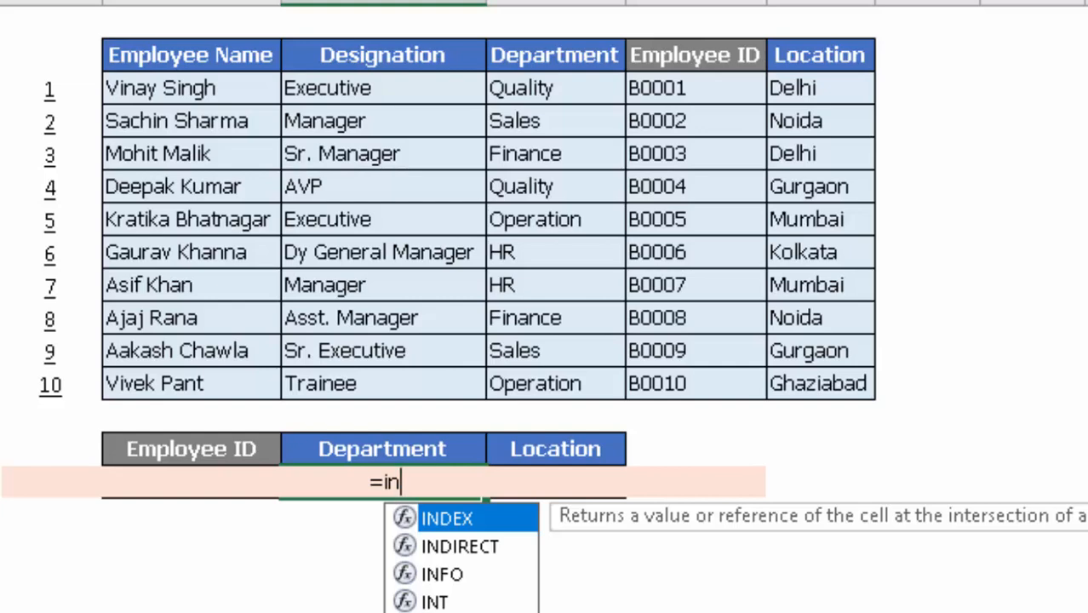
{"action": "key", "text": "Tab"}
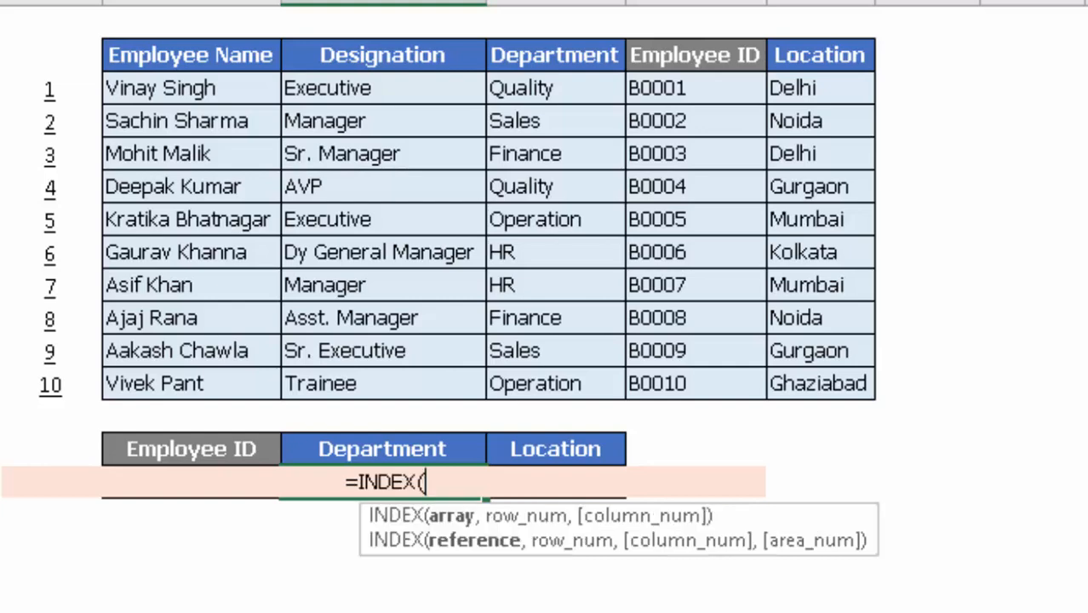
Set the INDEX array to the whole employee table including headers, as the absolute range $B$2:$F$12.
{"action": "key", "text": "Up"}
{"action": "key", "text": "Left"}
{"action": "key", "text": "Up"}
{"action": "key", "text": "Up"}
{"action": "key", "text": "Up"}
{"action": "key", "text": "Up"}
{"action": "key", "text": "Up"}
{"action": "key", "text": "Up"}
{"action": "key", "text": "Up"}
{"action": "key", "text": "Up"}
{"action": "key", "text": "Up"}
{"action": "key", "text": "Up"}
{"action": "key", "text": "Up"}
{"action": "key", "text": "Up"}
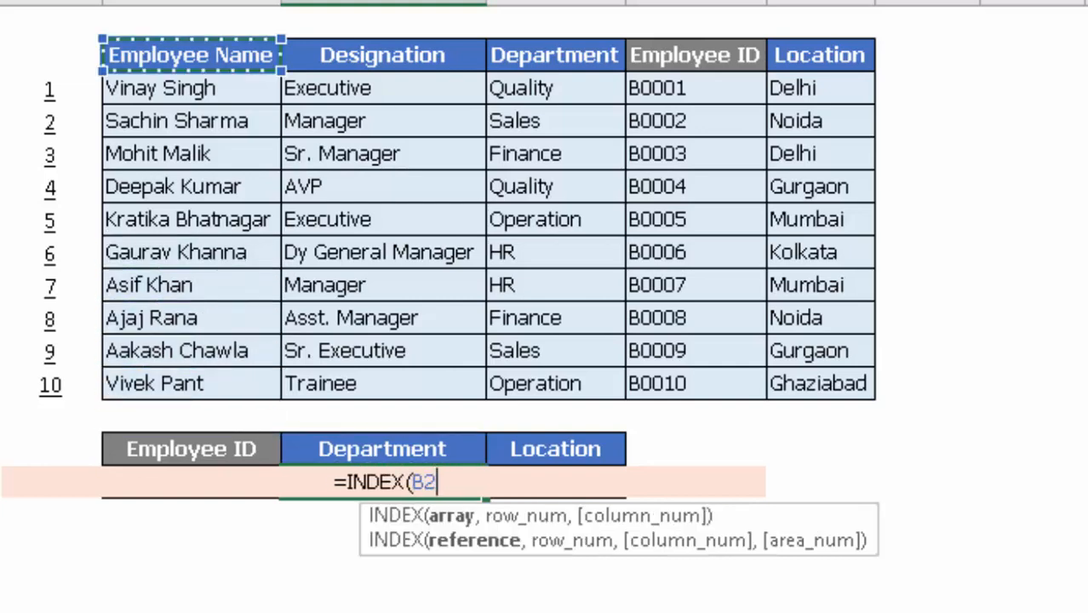
{"action": "key", "text": "ctrl+shift+Right"}
{"action": "key", "text": "ctrl+shift+Down"}
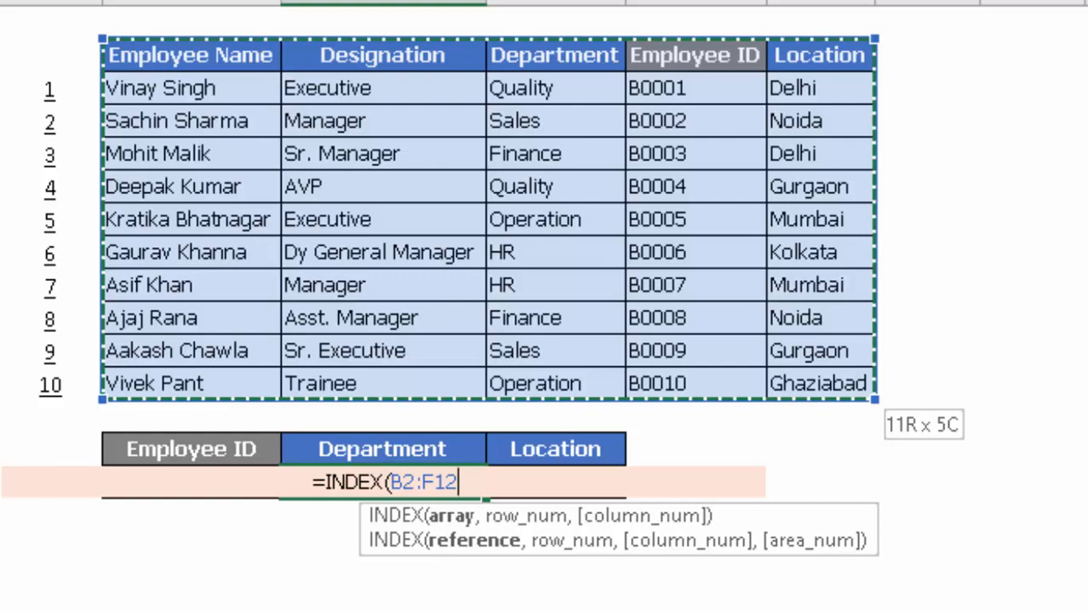
{"action": "key", "text": "F4"}
{"action": "type", "text": ","}
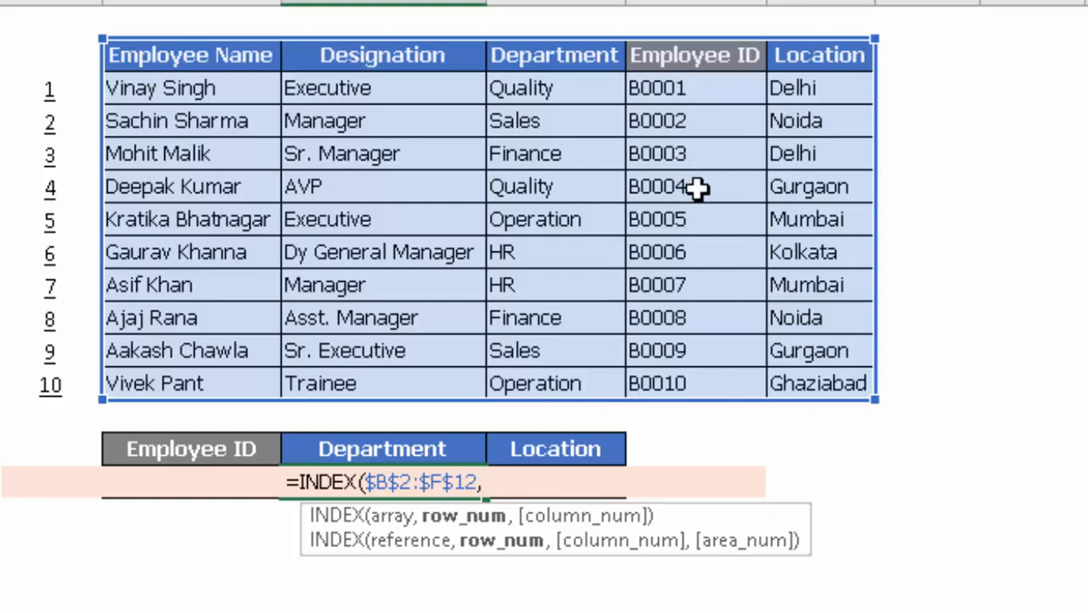
Complete the INDEX formula in C15 with row number 5 and column number 3, and check its arguments.
{"action": "type", "text": "5"}
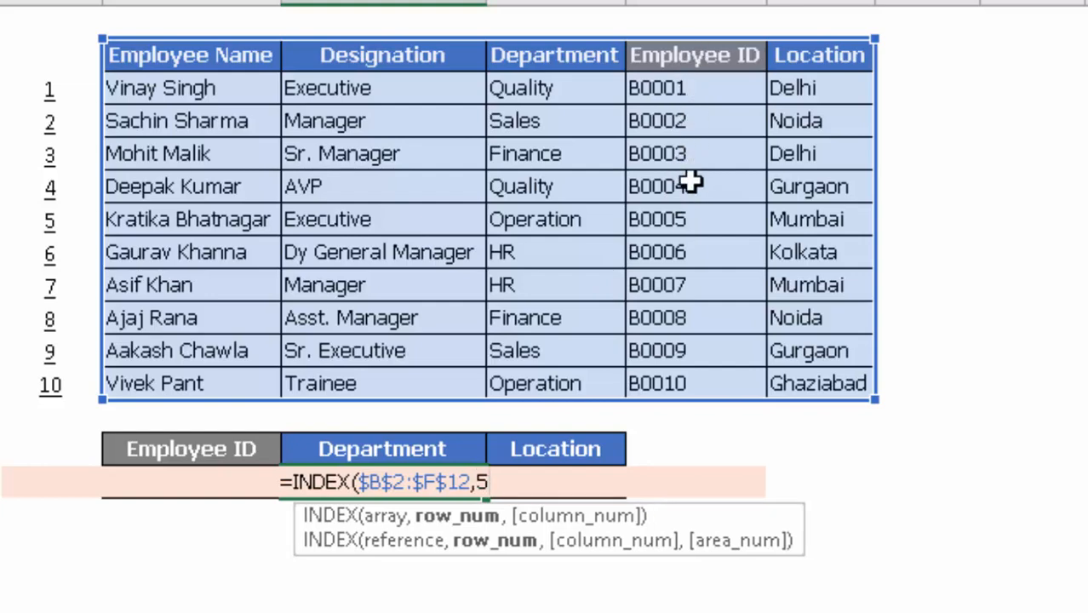
{"action": "type", "text": ","}
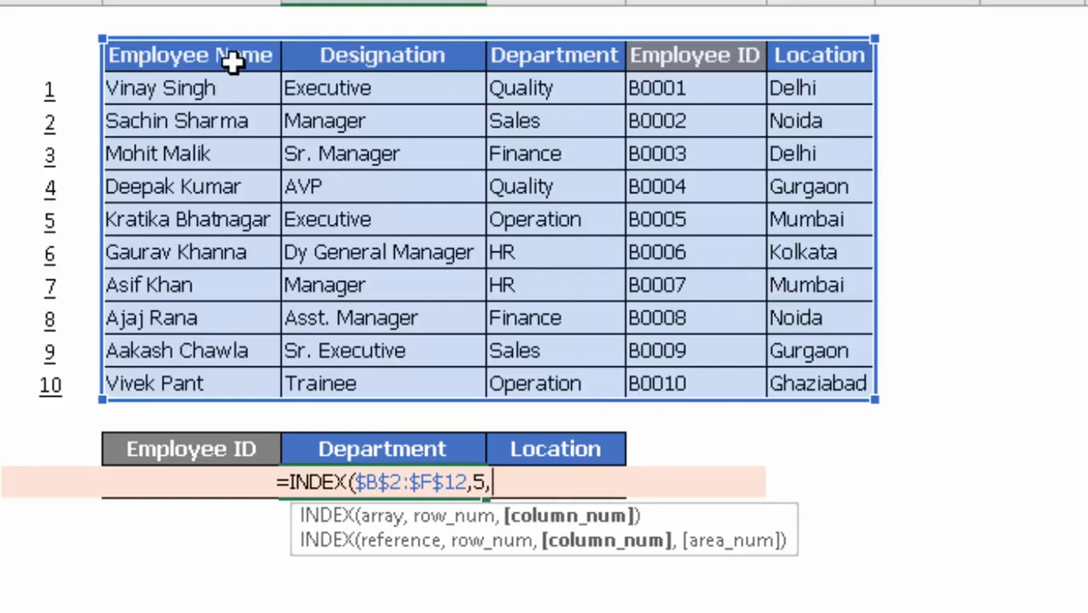
{"action": "type", "text": "3"}
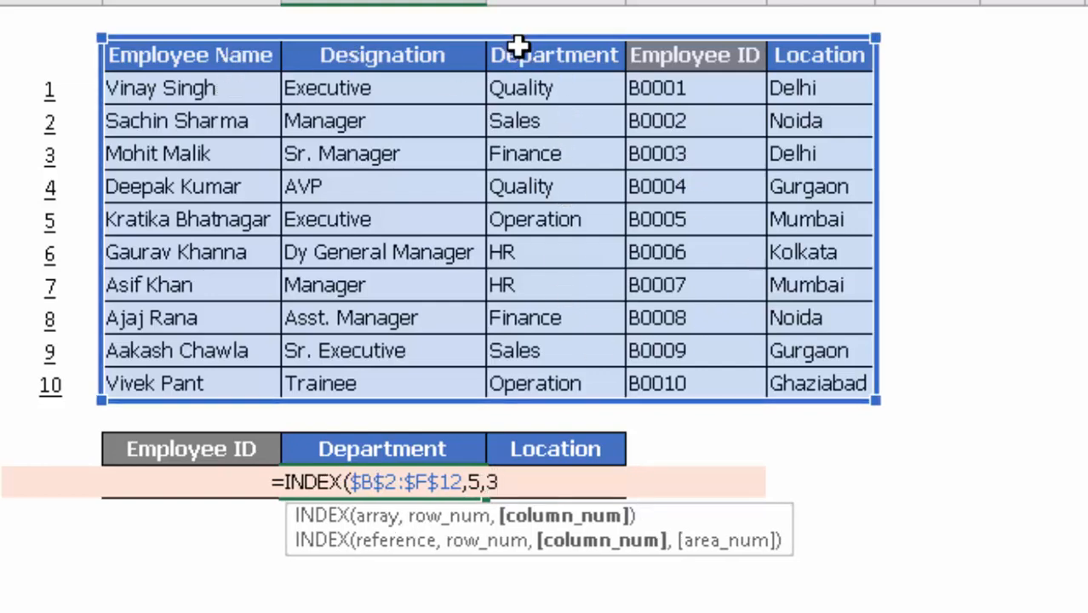
{"action": "type", "text": ")"}
{"action": "key", "text": "Return"}
{"action": "key", "text": "Up"}
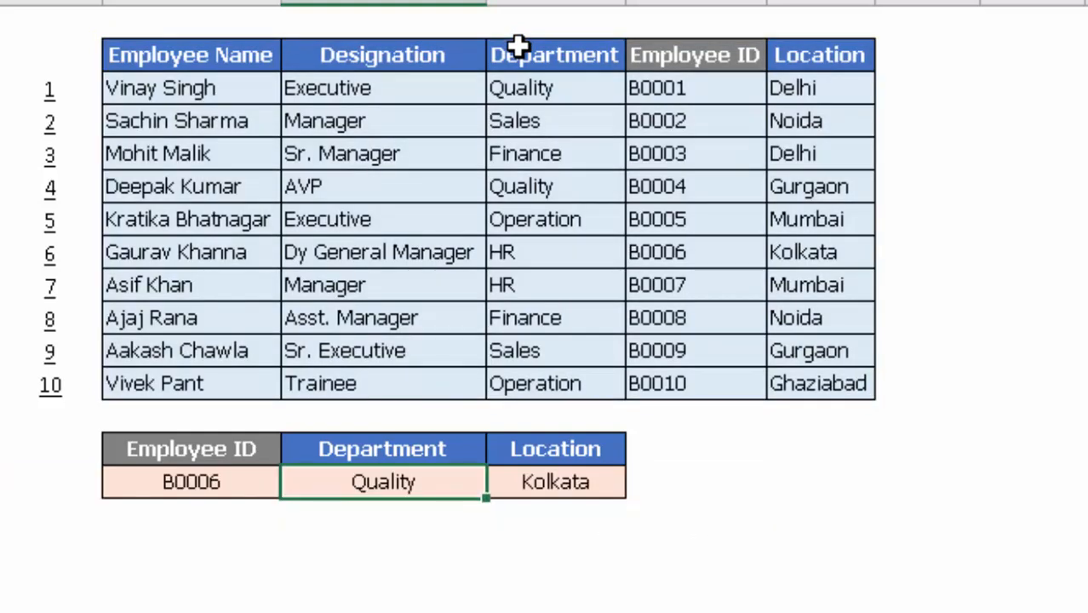
{"action": "key", "text": "F2"}
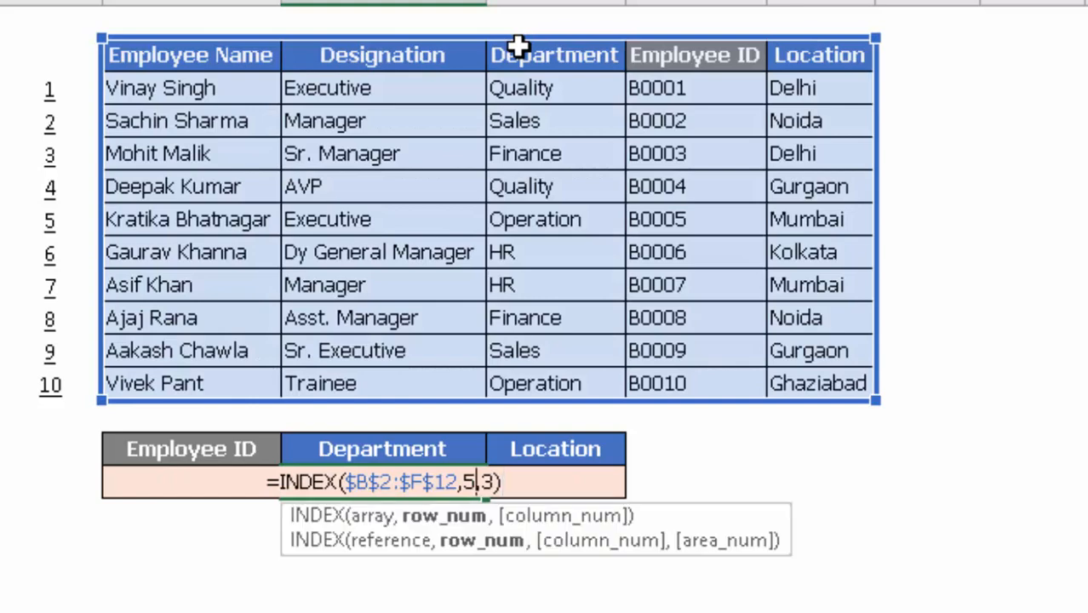
{"action": "key", "text": "Escape"}
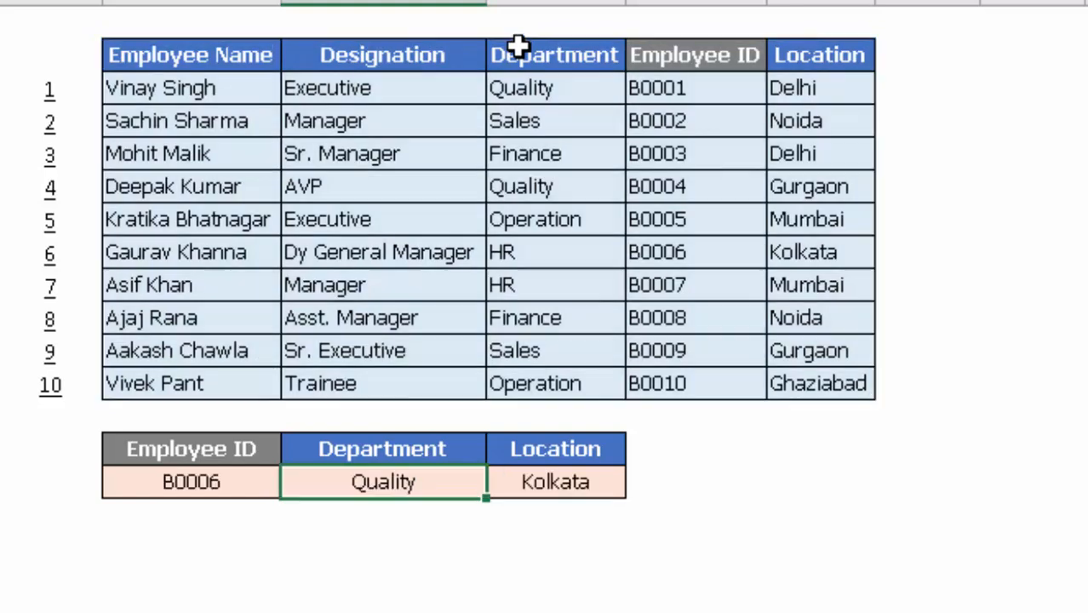
Choose B0008 from the list of employee IDs in the lookup cell B15.
{"action": "key", "text": "Left"}
{"action": "key", "text": "Up"}
{"action": "key", "text": "Down"}
{"action": "key", "text": "alt+Down"}
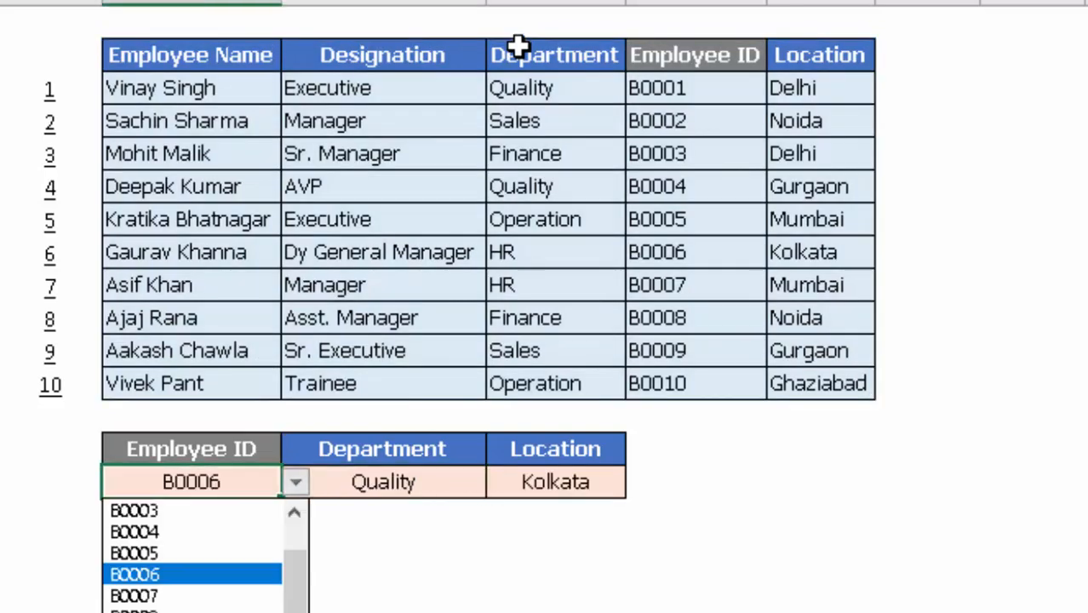
{"action": "key", "text": "Down"}
{"action": "key", "text": "Down"}
{"action": "key", "text": "Return"}
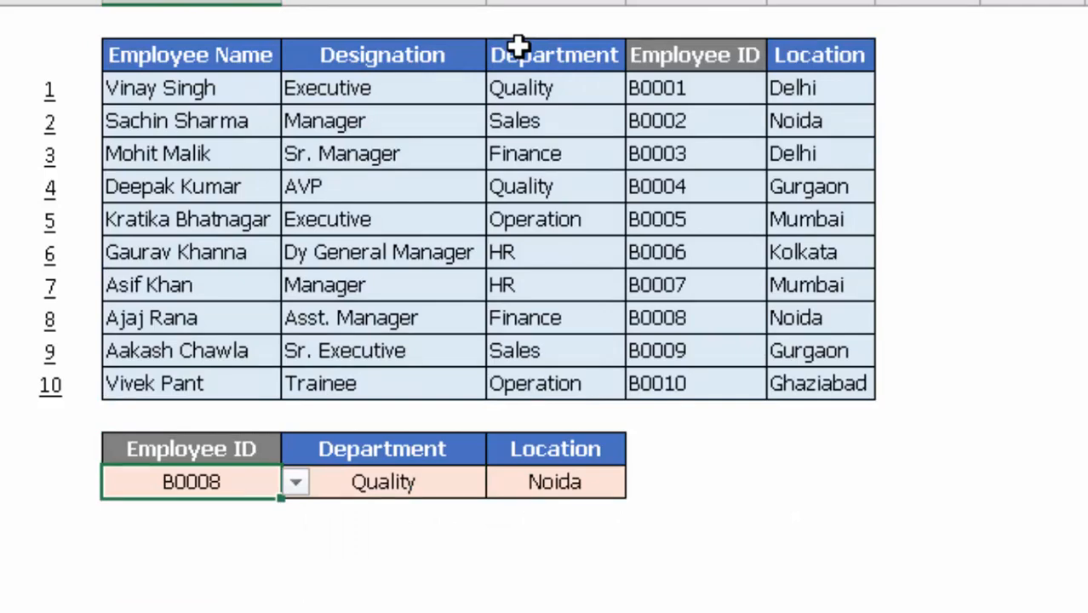
Examine the array and fixed row number in the C15 INDEX formula, and compare it with the employee ID cell.
{"action": "key", "text": "Right"}
{"action": "key", "text": "F2"}
{"action": "key", "text": "Left"}
{"action": "key", "text": "Left"}
{"action": "key", "text": "Left"}
{"action": "key", "text": "Left"}
{"action": "key", "text": "Left"}
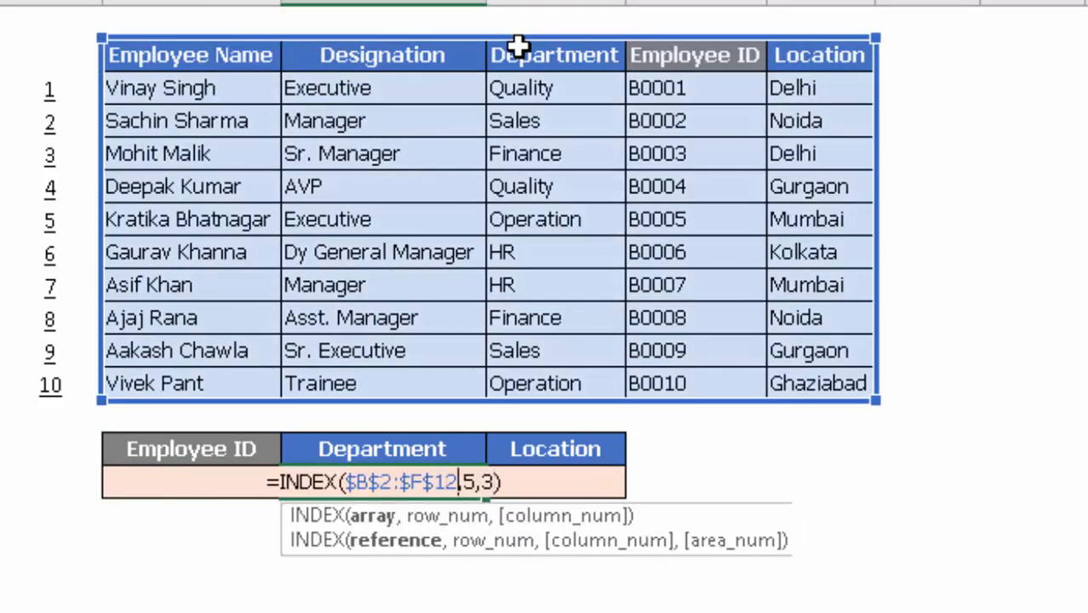
{"action": "key", "text": "Right"}
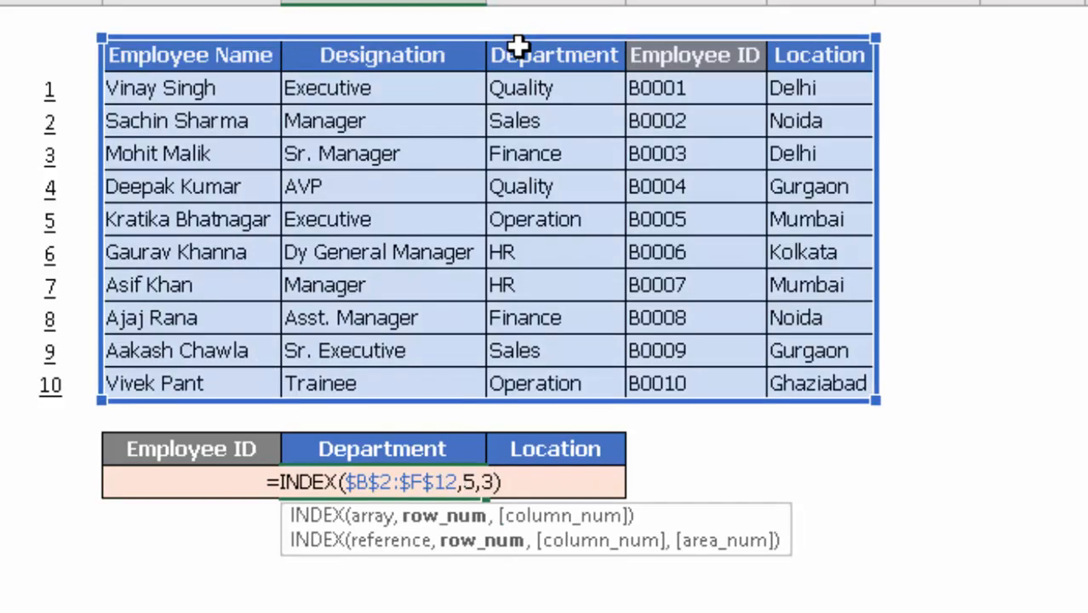
{"action": "key", "text": "Escape"}
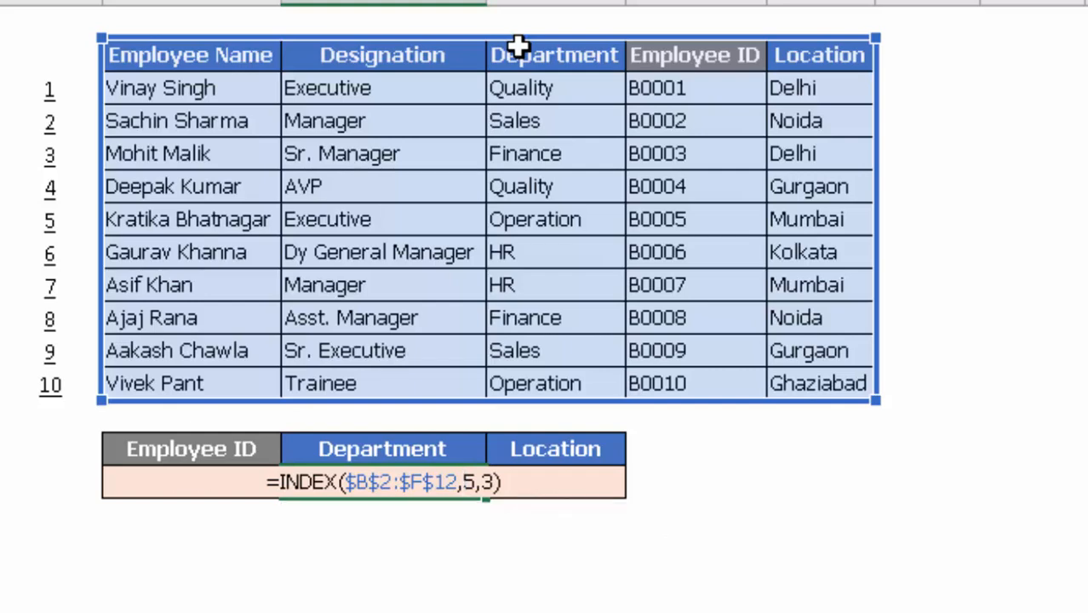
{"action": "key", "text": "Return"}
{"action": "key", "text": "Up"}
{"action": "key", "text": "Left"}
{"action": "key", "text": "Down"}
{"action": "key", "text": "Up"}
{"action": "key", "text": "Right"}
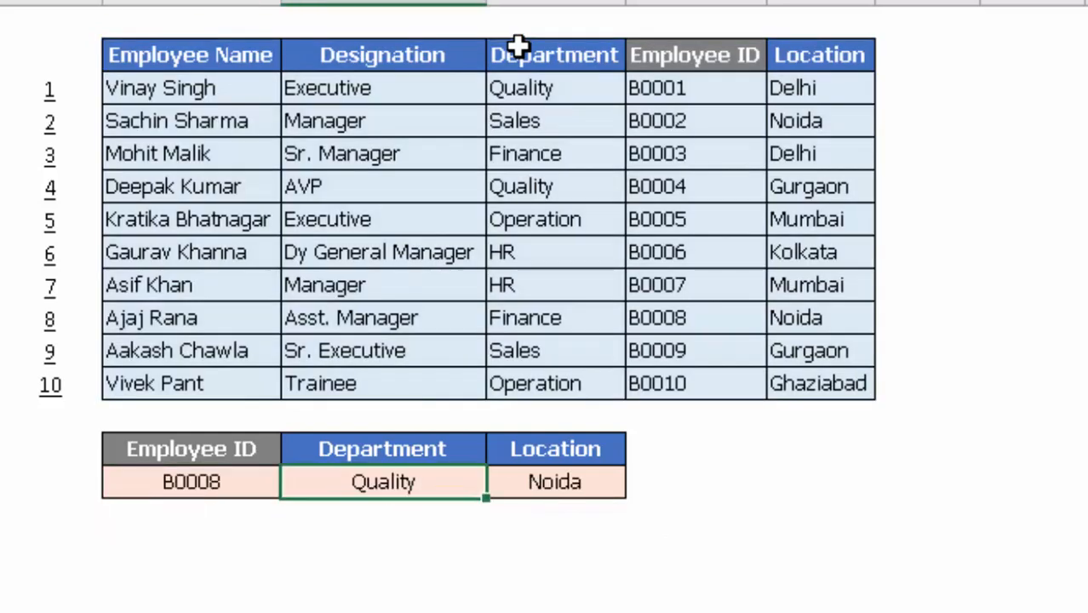
Replace the C15 formula with a new INDEX formula whose array is the Department column, D2:D12.
{"action": "key", "text": "F2"}
{"action": "key", "text": "Escape"}
{"action": "type", "text": "=ind"}
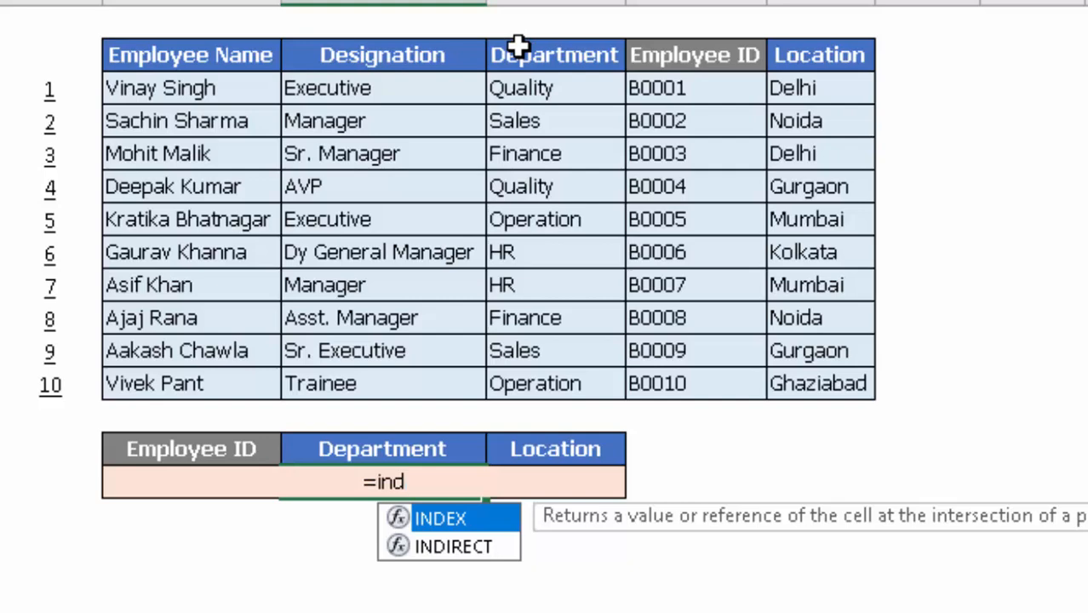
{"action": "key", "text": "Tab"}
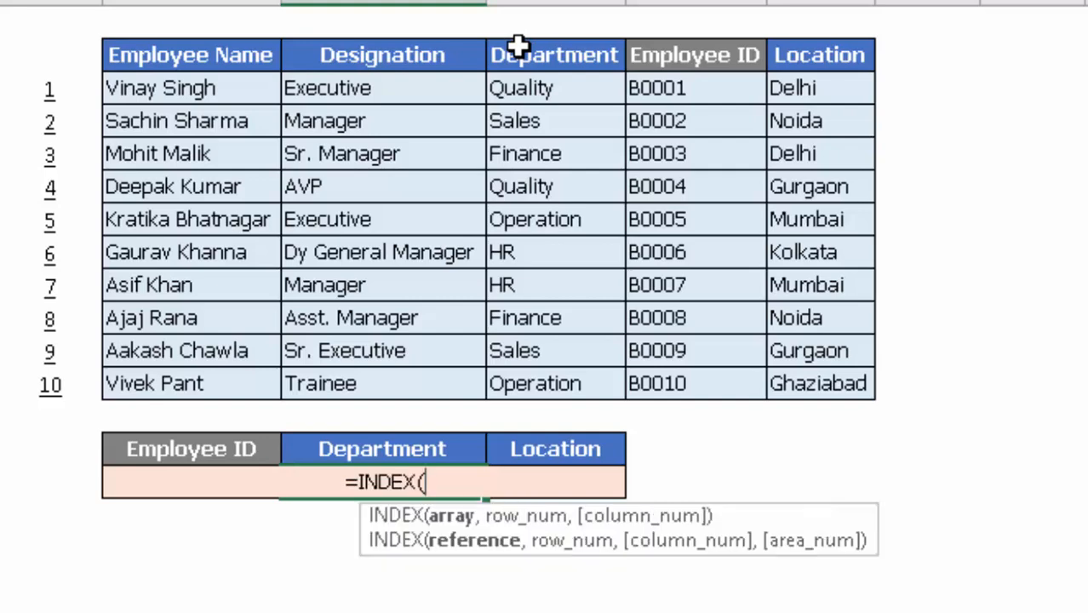
{"action": "key", "text": "Left"}
{"action": "key", "text": "Up"}
{"action": "key", "text": "Up"}
{"action": "key", "text": "Up"}
{"action": "key", "text": "Up"}
{"action": "key", "text": "Up"}
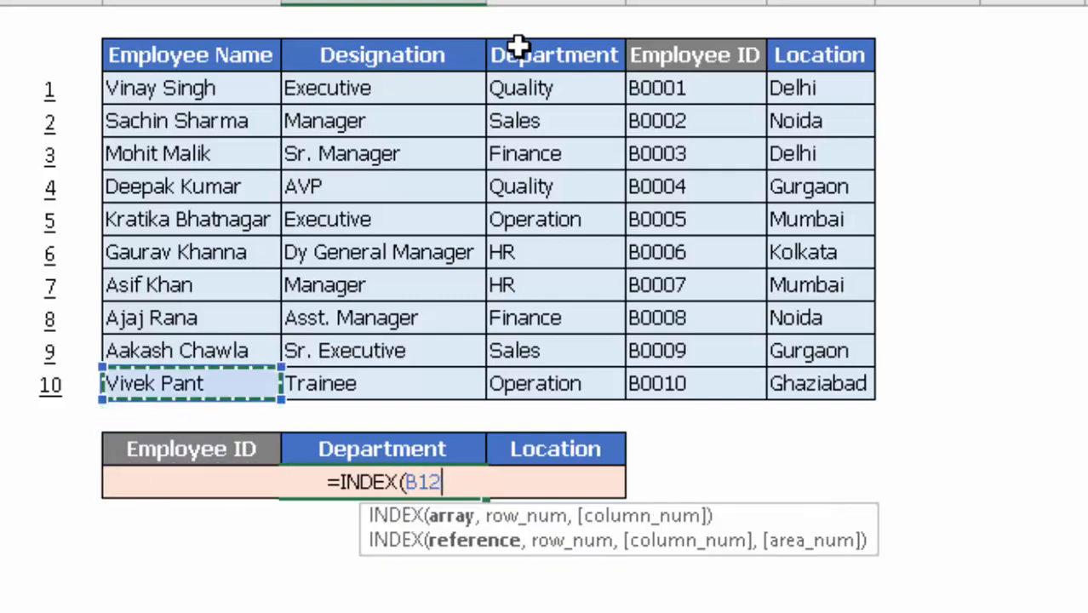
{"action": "key", "text": "ctrl+Up"}
{"action": "key", "text": "Right"}
{"action": "key", "text": "Right"}
{"action": "key", "text": "ctrl+shift+Down"}
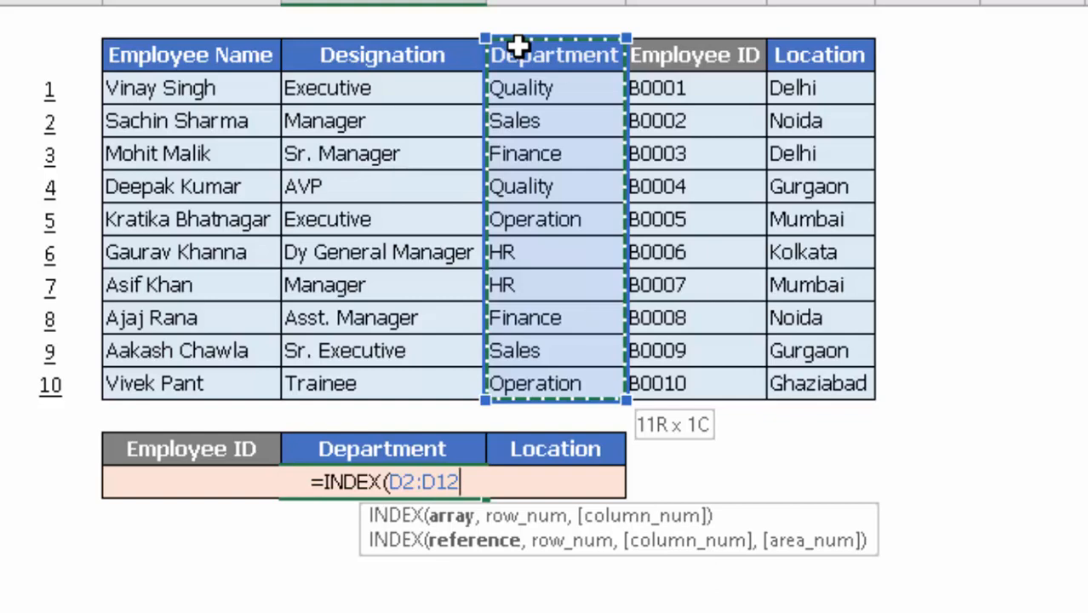
Complete the INDEX formula in C15 with row number 5 and no column number.
{"action": "type", "text": ","}
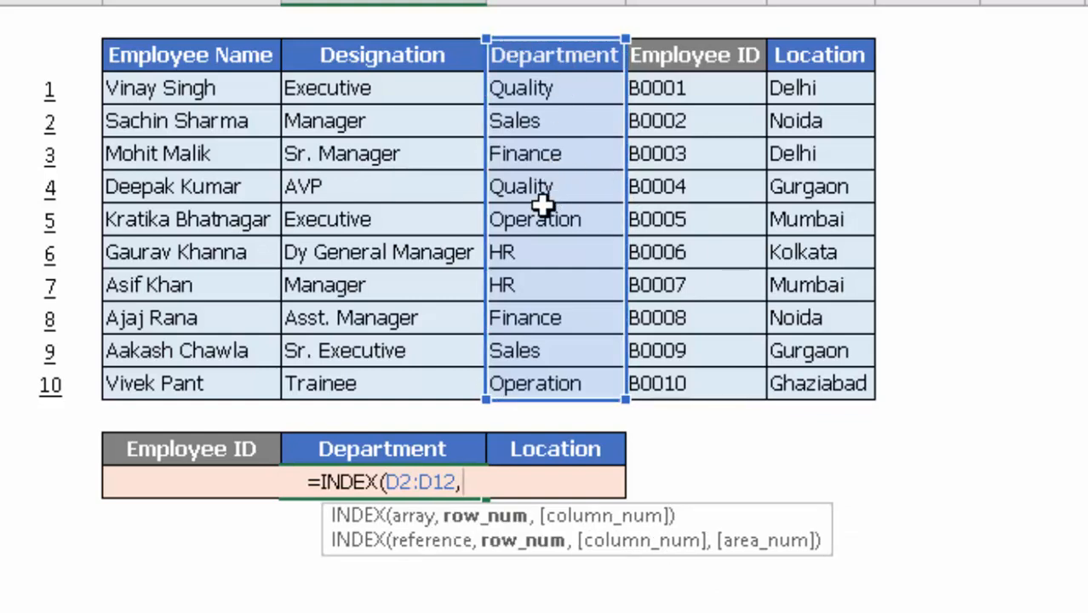
{"action": "type", "text": "5"}
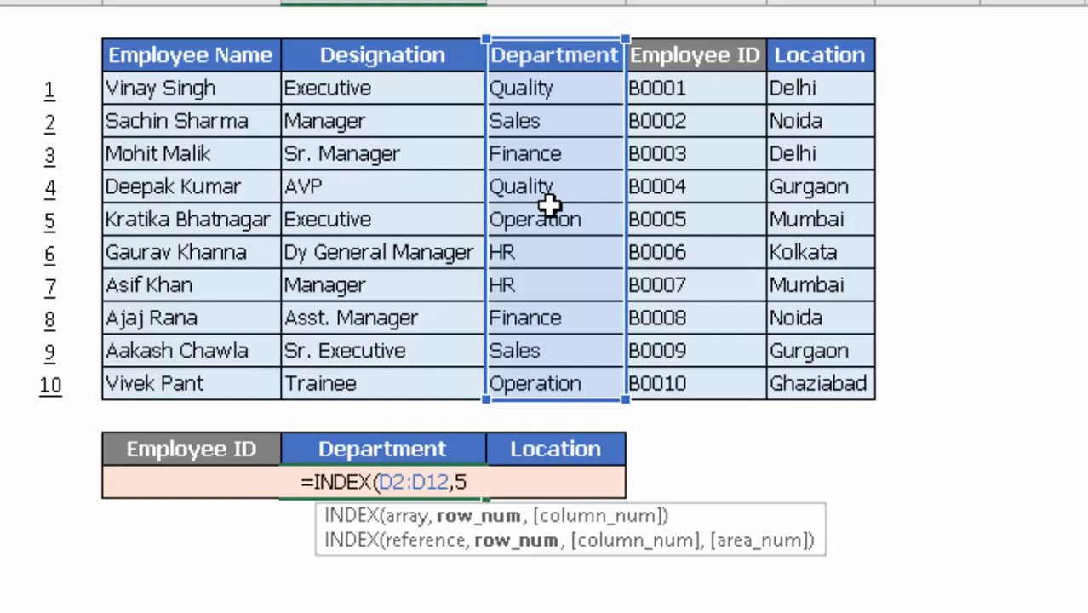
{"action": "type", "text": ")"}
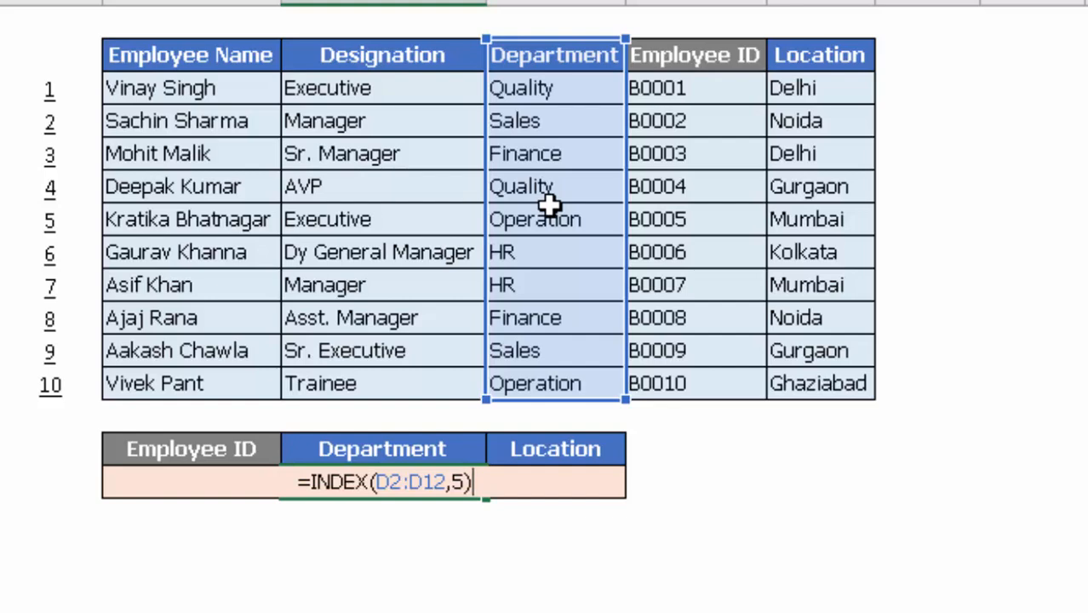
{"action": "key", "text": "Return"}
{"action": "key", "text": "Up"}
Examine the array argument D2:D12 in the C15 INDEX formula against the Department column.
{"action": "key", "text": "F2"}
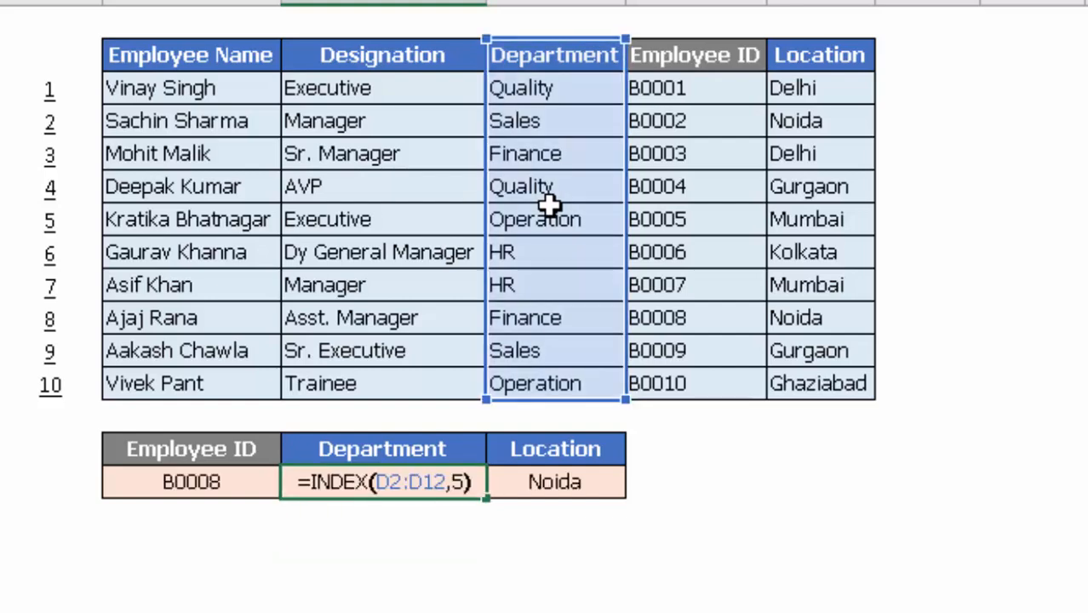
{"action": "key", "text": "Left"}
{"action": "key", "text": "Left"}
{"action": "key", "text": "Left"}
{"action": "key", "text": "shift+Left"}
{"action": "key", "text": "shift+Left"}
{"action": "key", "text": "shift+Left"}
{"action": "key", "text": "shift+Left"}
{"action": "key", "text": "shift+Left"}
{"action": "key", "text": "shift+Left"}
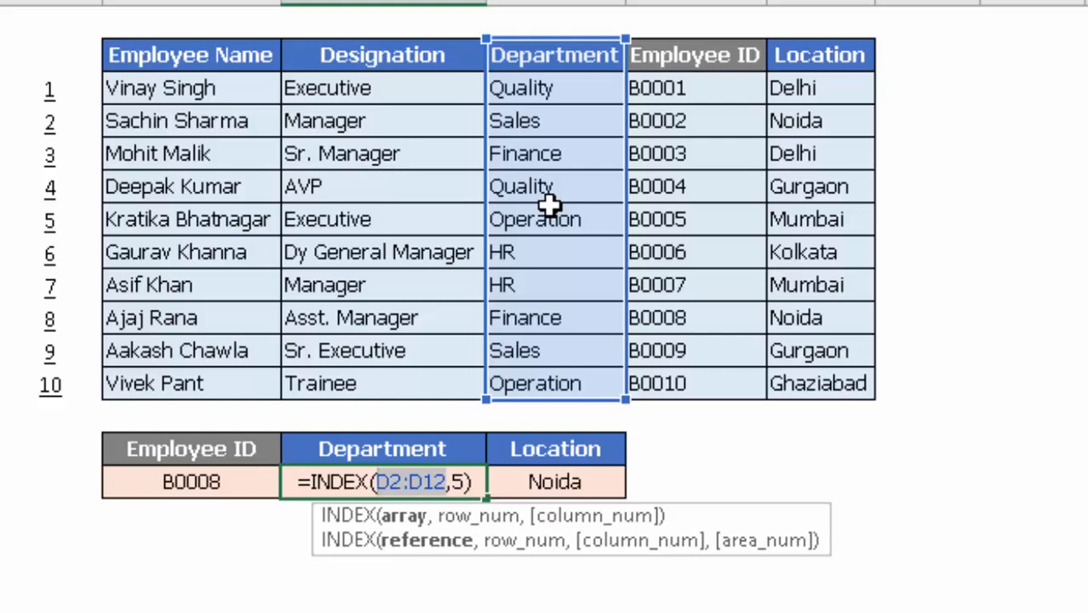
{"action": "key", "text": "Return"}
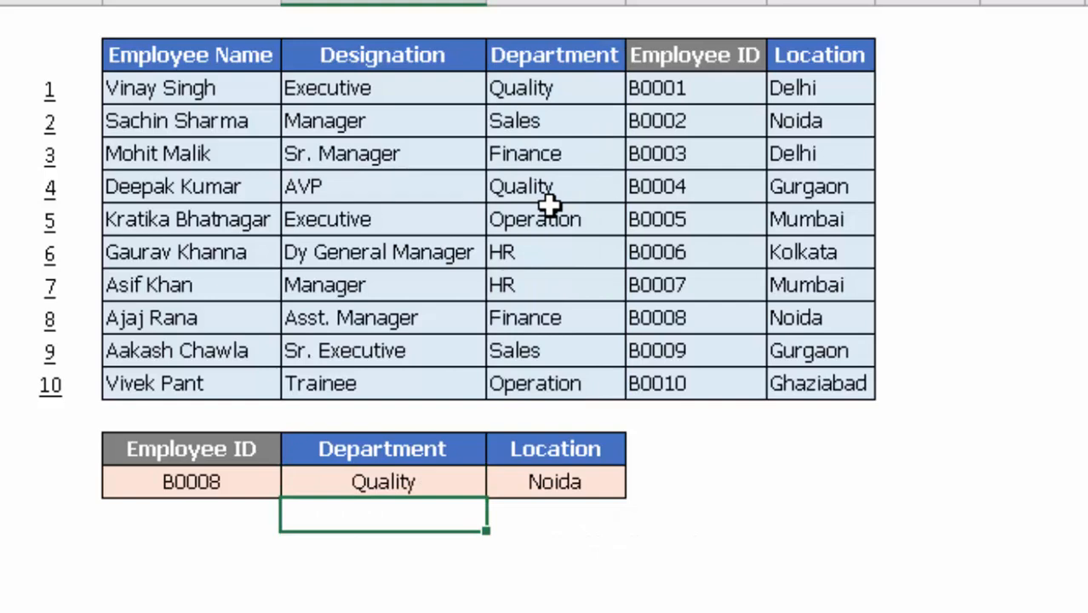
Choose B0007 from the list of employee IDs in the lookup cell B15.
{"action": "key", "text": "Up"}
{"action": "key", "text": "Left"}
{"action": "key", "text": "alt+Down"}
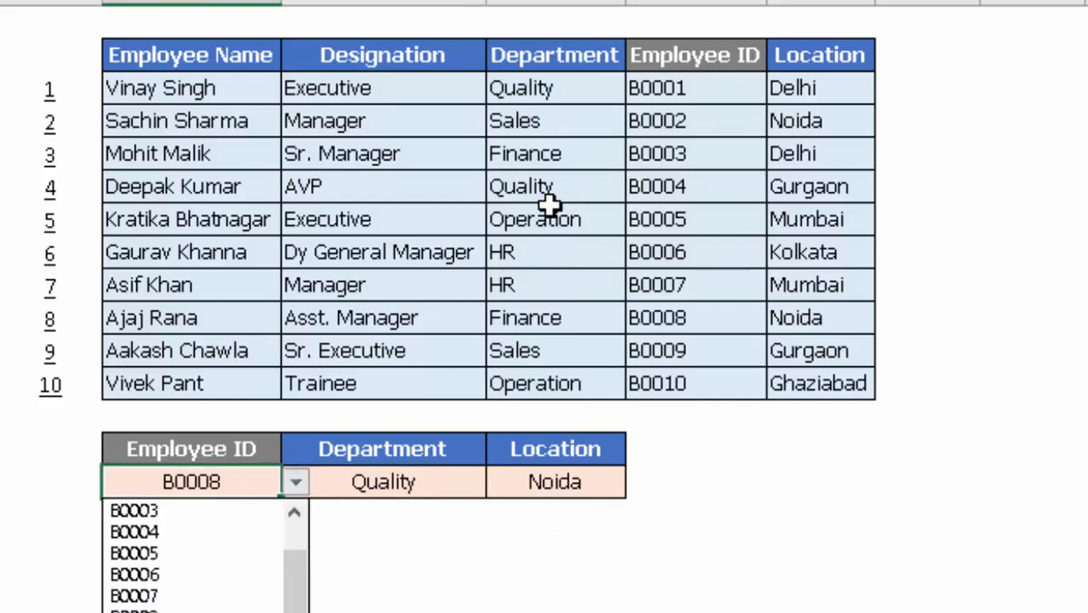
{"action": "key", "text": "Up"}
{"action": "key", "text": "Return"}
{"action": "key", "text": "Right"}
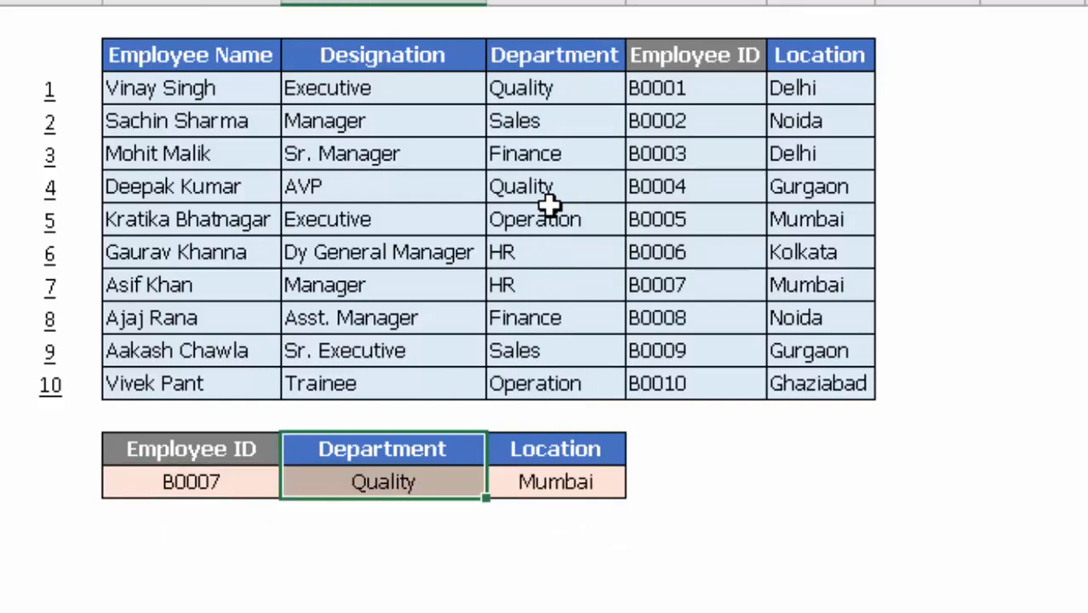
Check the fixed row number in the C15 INDEX formula without changing it.
{"action": "key", "text": "F2"}
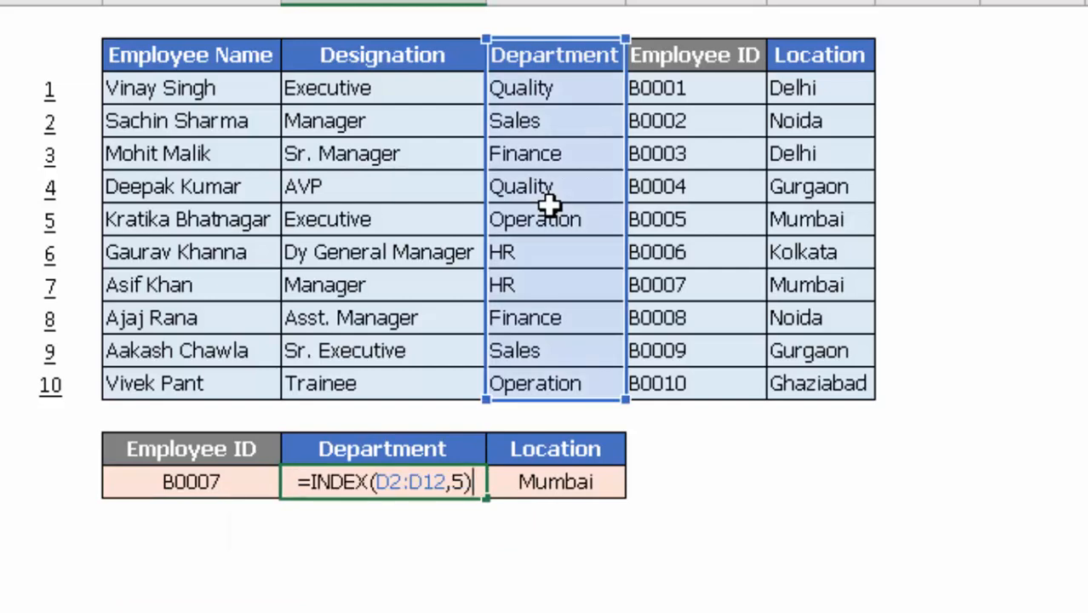
{"action": "key", "text": "Left"}
{"action": "key", "text": "Left"}
{"action": "key", "text": "Return"}
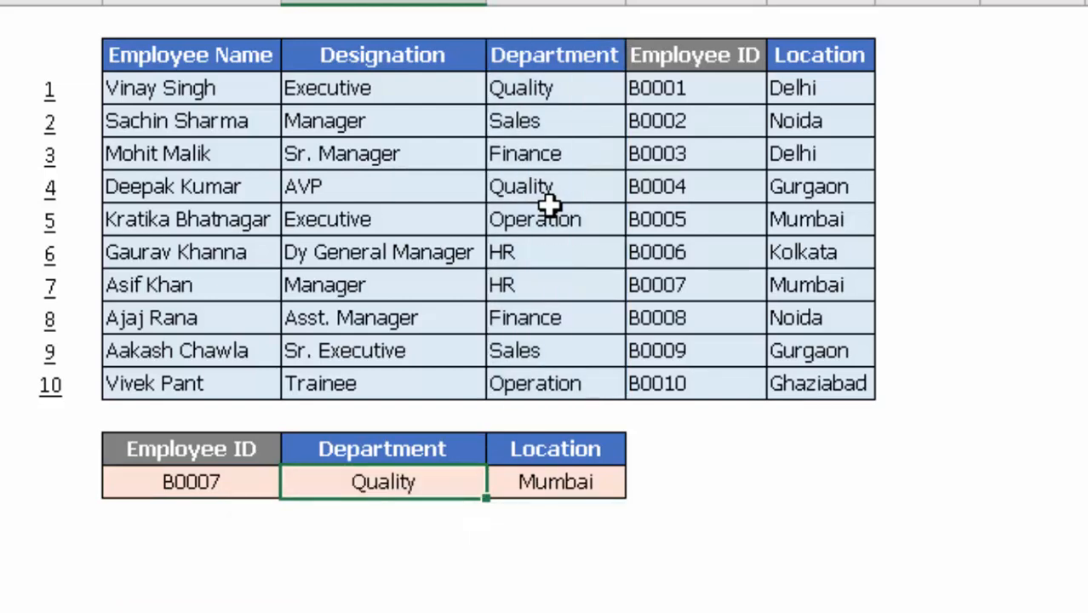
Start a MATCH formula in C18, below the lookup table, with the employee ID cell B15 as the lookup value.
{"action": "key", "text": "Down"}
{"action": "key", "text": "Down"}
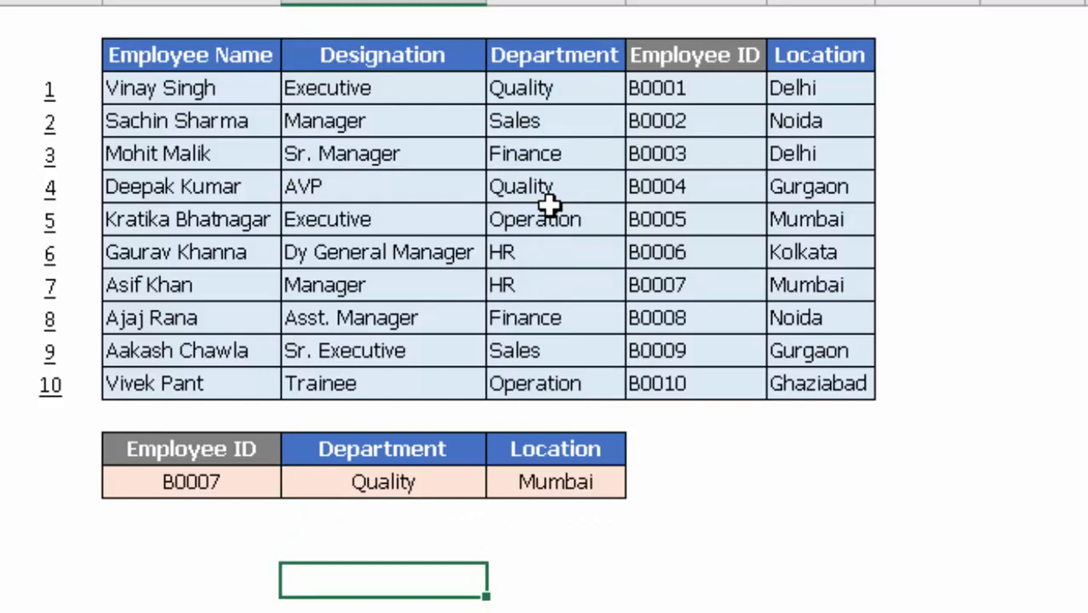
{"action": "type", "text": "=mat"}
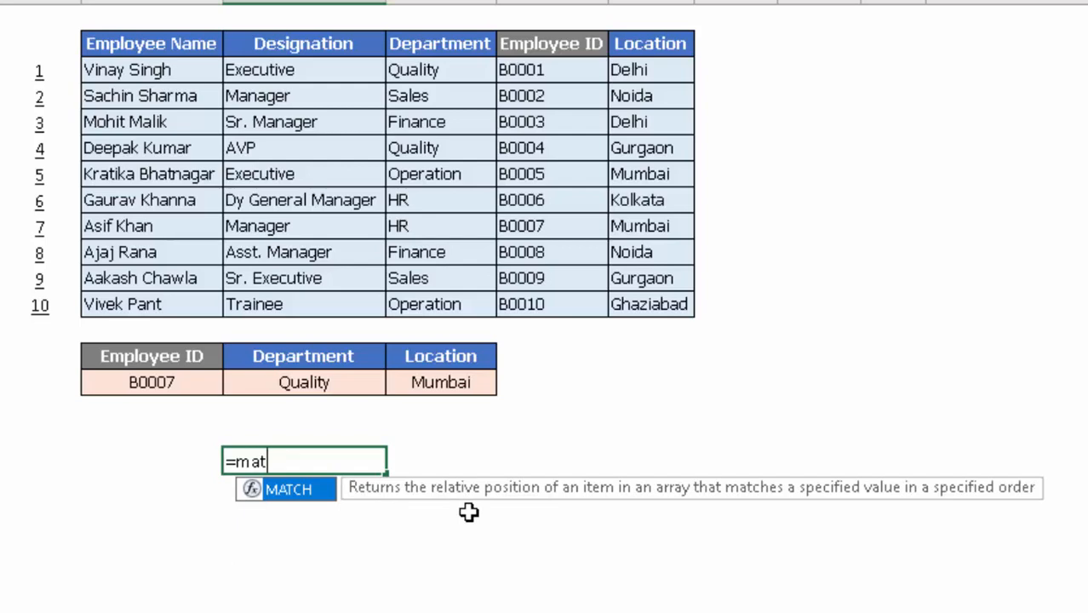
{"action": "key", "text": "Tab"}
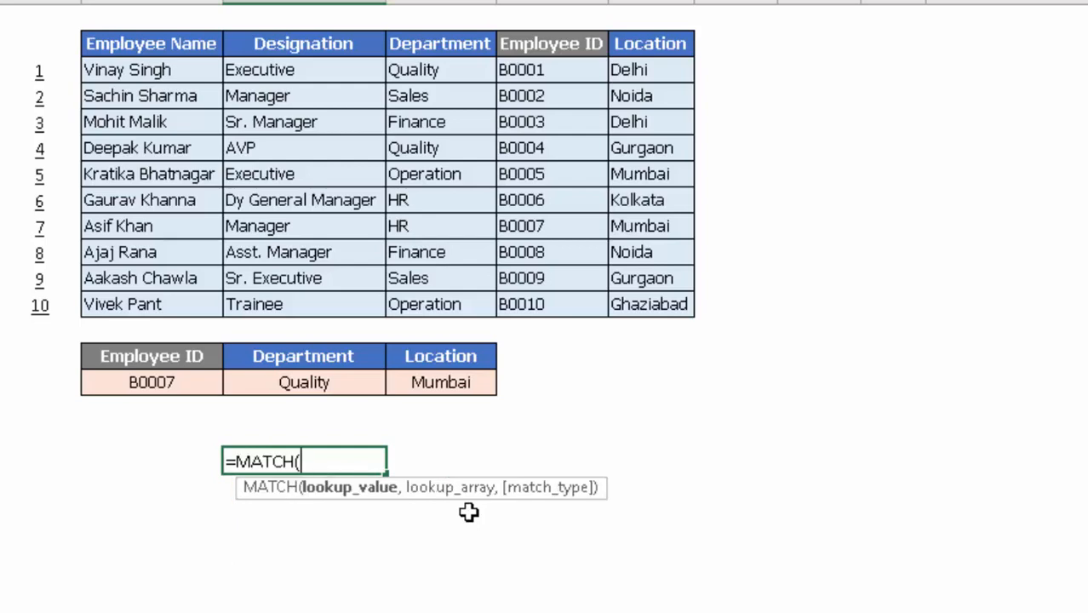
{"action": "key", "text": "Up"}
{"action": "key", "text": "Left"}
{"action": "key", "text": "Up"}
{"action": "key", "text": "Up"}
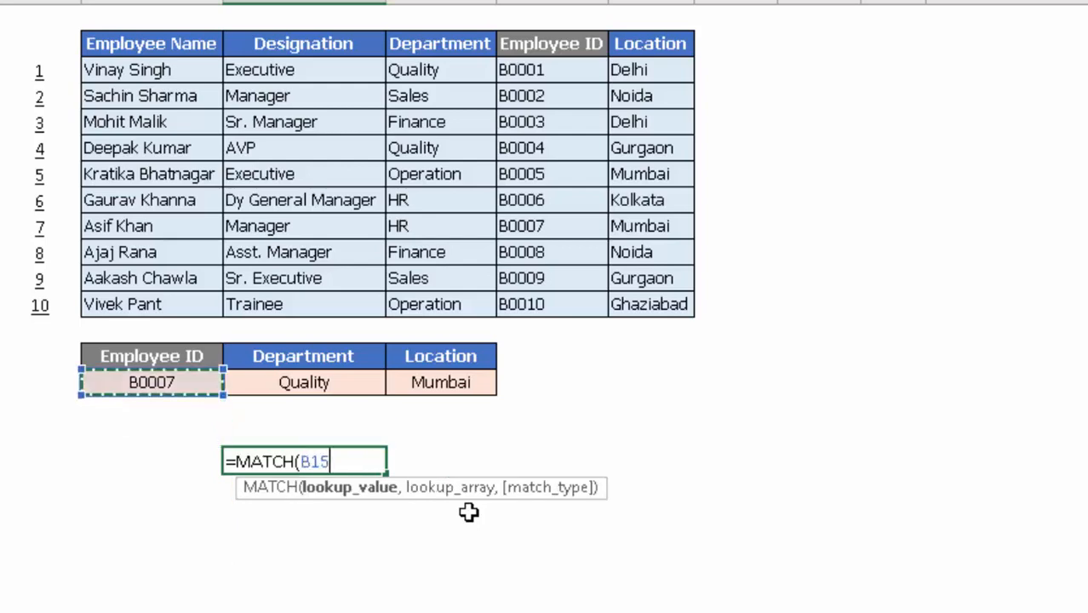
{"action": "type", "text": ","}
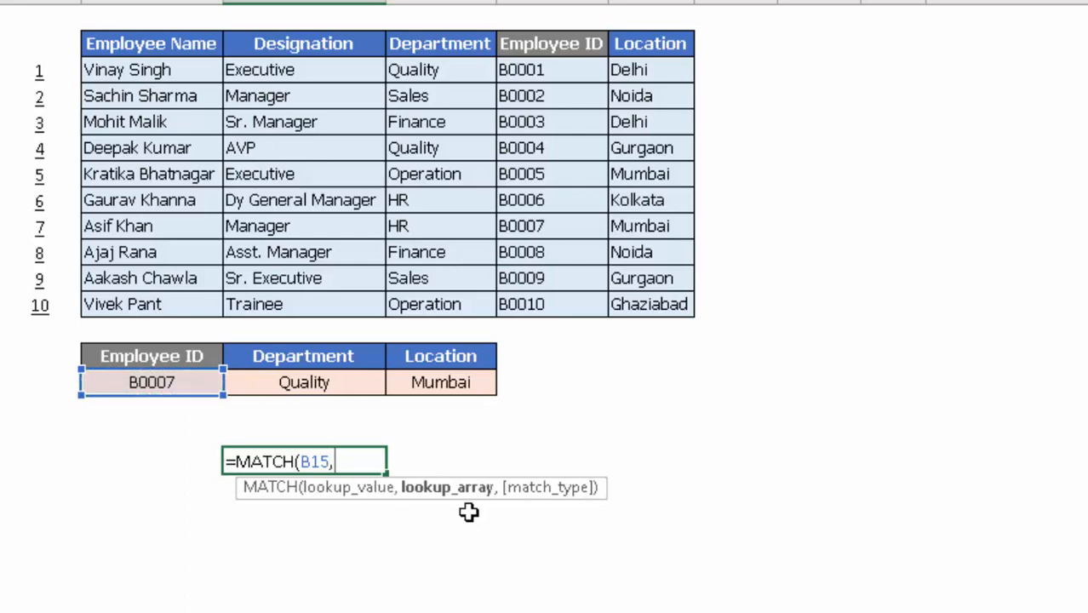
Set the MATCH lookup array to the Employee ID column, header included, as the absolute range $E$2:$E$12.
{"action": "key", "text": "Up"}
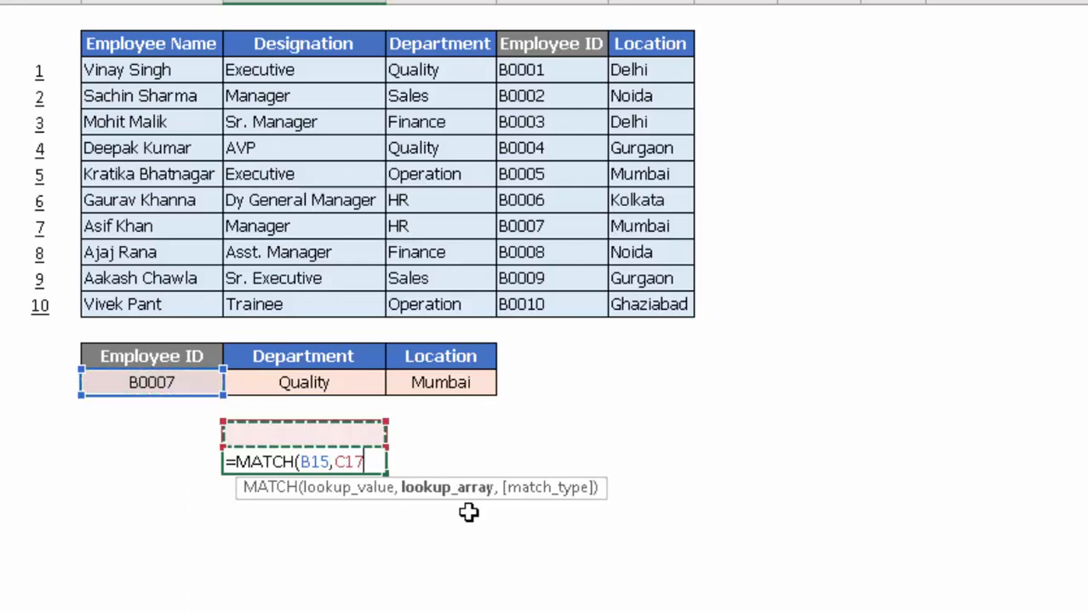
{"action": "key", "text": "Up"}
{"action": "key", "text": "Up"}
{"action": "key", "text": "Up"}
{"action": "key", "text": "Up"}
{"action": "key", "text": "Up"}
{"action": "key", "text": "Up"}
{"action": "key", "text": "Up"}
{"action": "key", "text": "Up"}
{"action": "key", "text": "Up"}
{"action": "key", "text": "Up"}
{"action": "key", "text": "Up"}
{"action": "key", "text": "Up"}
{"action": "key", "text": "Right"}
{"action": "key", "text": "Right"}
{"action": "key", "text": "Up"}
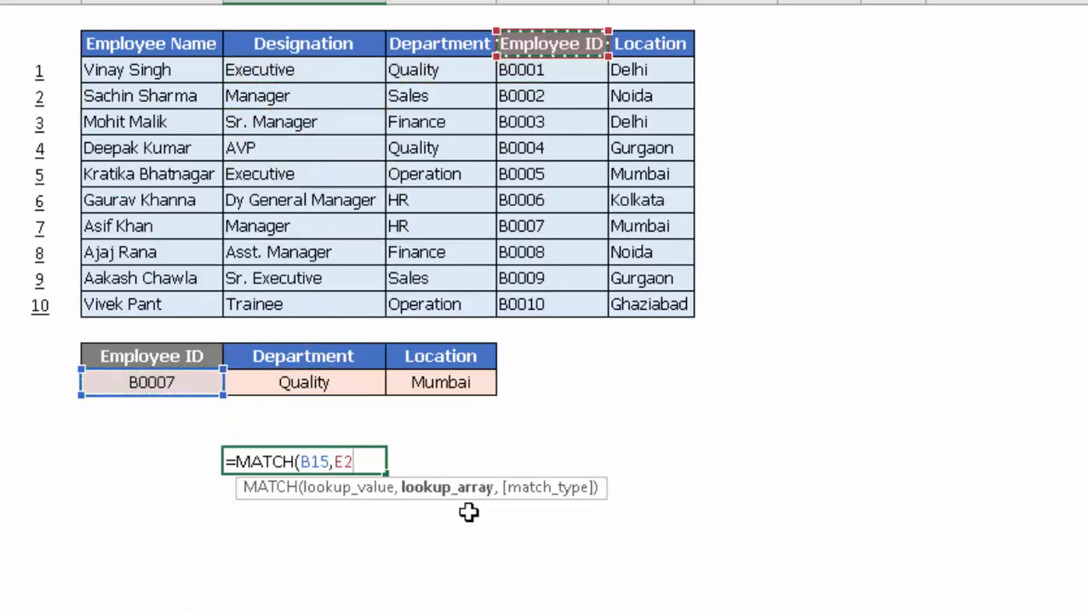
{"action": "key", "text": "ctrl+shift+Down"}
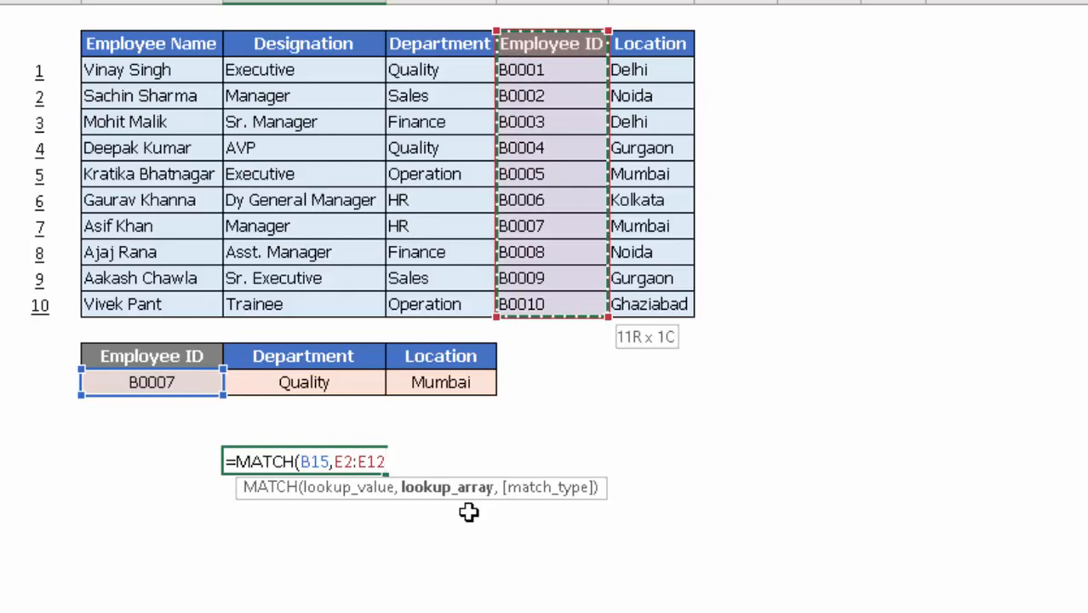
{"action": "key", "text": "F4"}
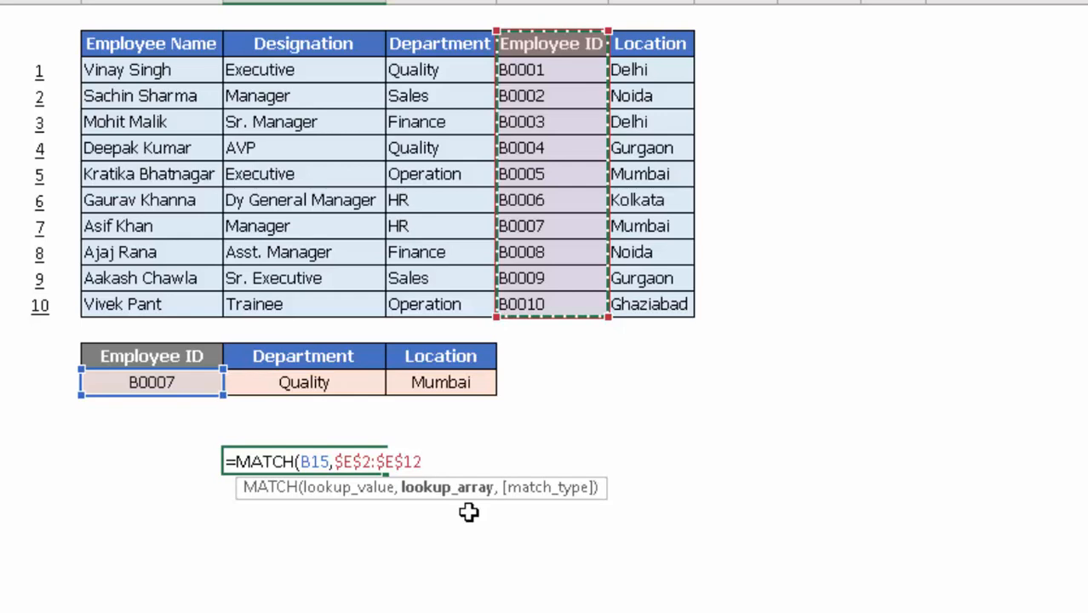
Complete the MATCH formula in C18 with match type 0 for an exact match.
{"action": "type", "text": ","}
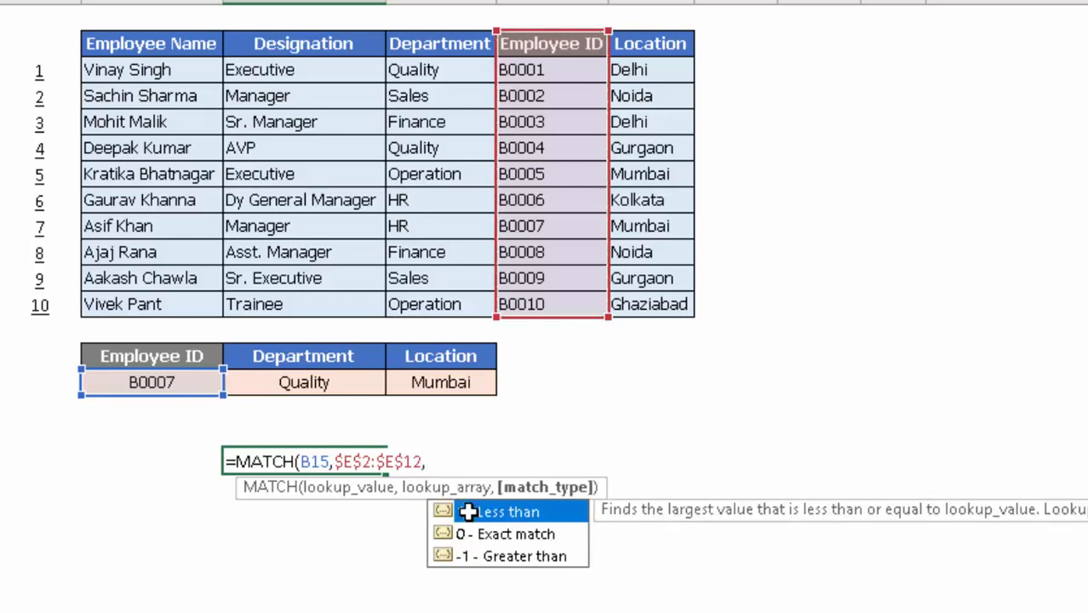
{"action": "key", "text": "Down"}
{"action": "key", "text": "Down"}
{"action": "key", "text": "Escape"}
{"action": "type", "text": "0"}
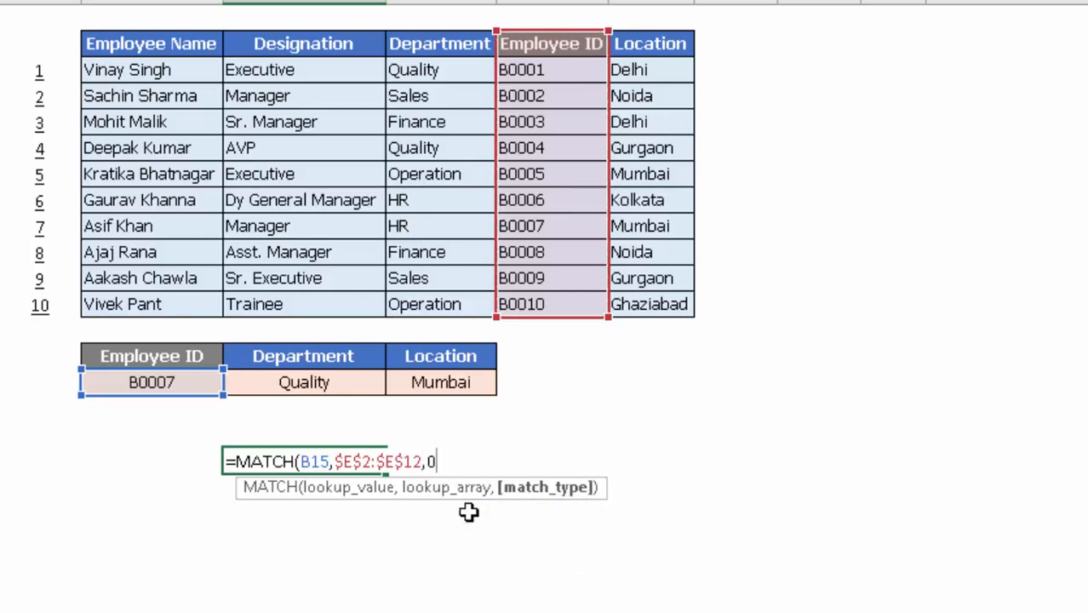
{"action": "type", "text": ")"}
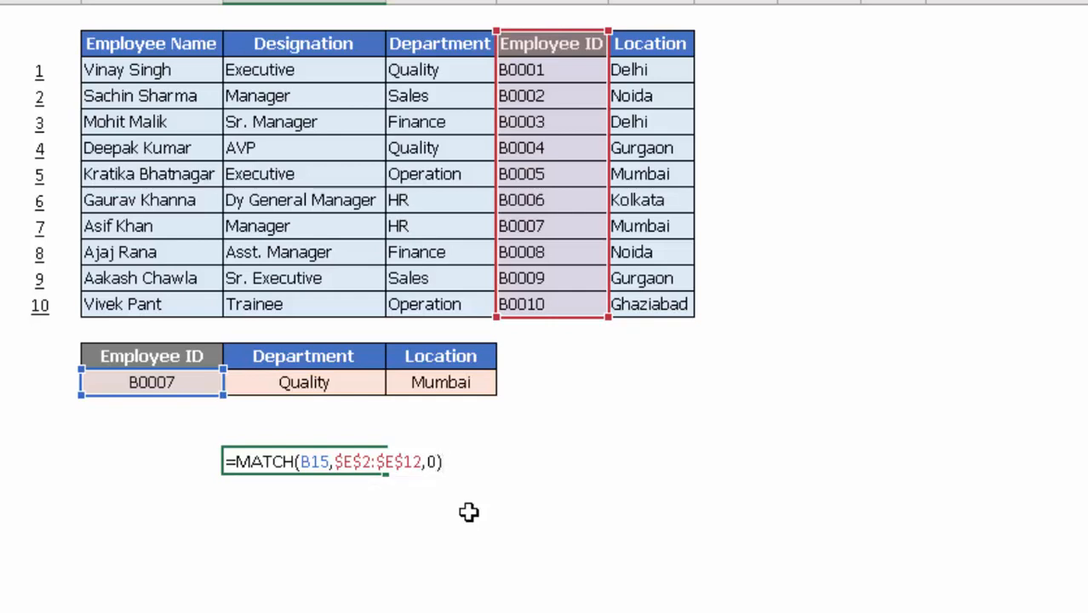
{"action": "key", "text": "ctrl+Return"}
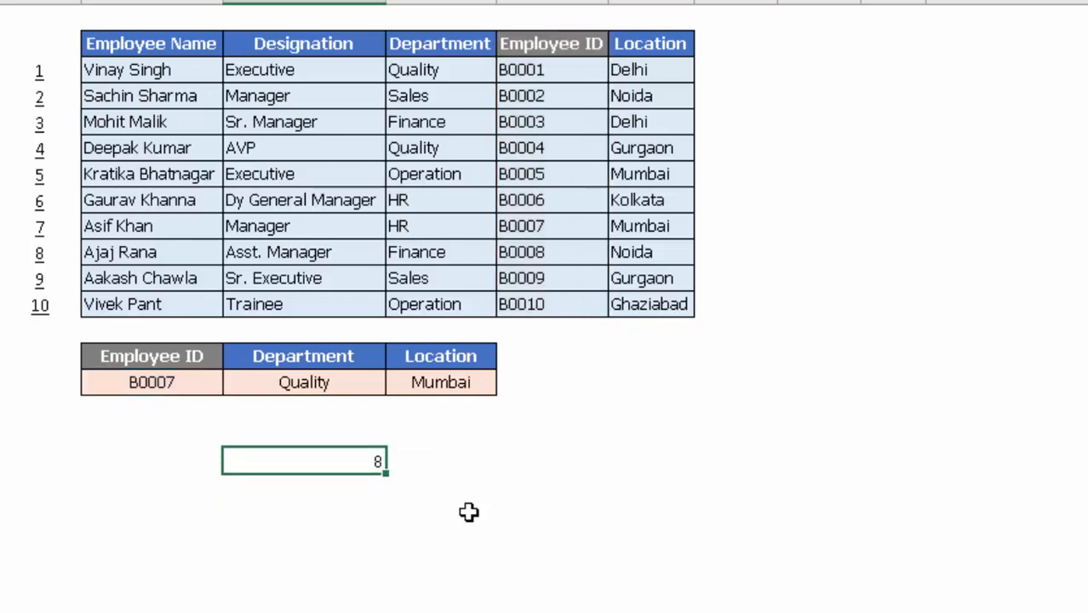
Choose B0004 from the employee ID list in B15 to test the MATCH formula.
{"action": "key", "text": "F2"}
{"action": "key", "text": "Escape"}
{"action": "key", "text": "Left"}
{"action": "key", "text": "Up"}
{"action": "key", "text": "Up"}
{"action": "key", "text": "Up"}
{"action": "key", "text": "Up"}
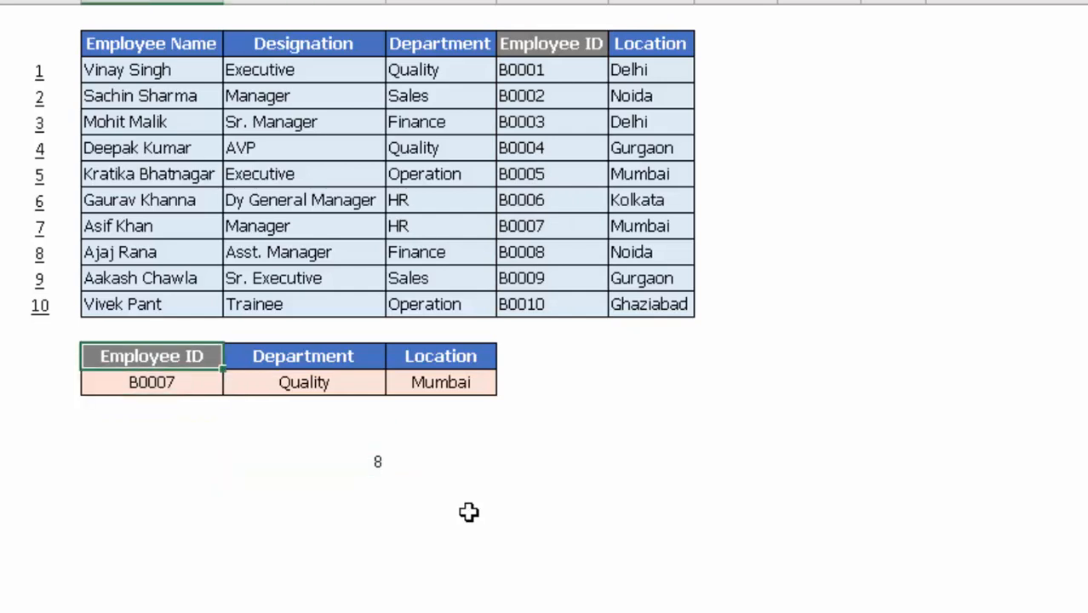
{"action": "key", "text": "Down"}
{"action": "key", "text": "alt+Down"}
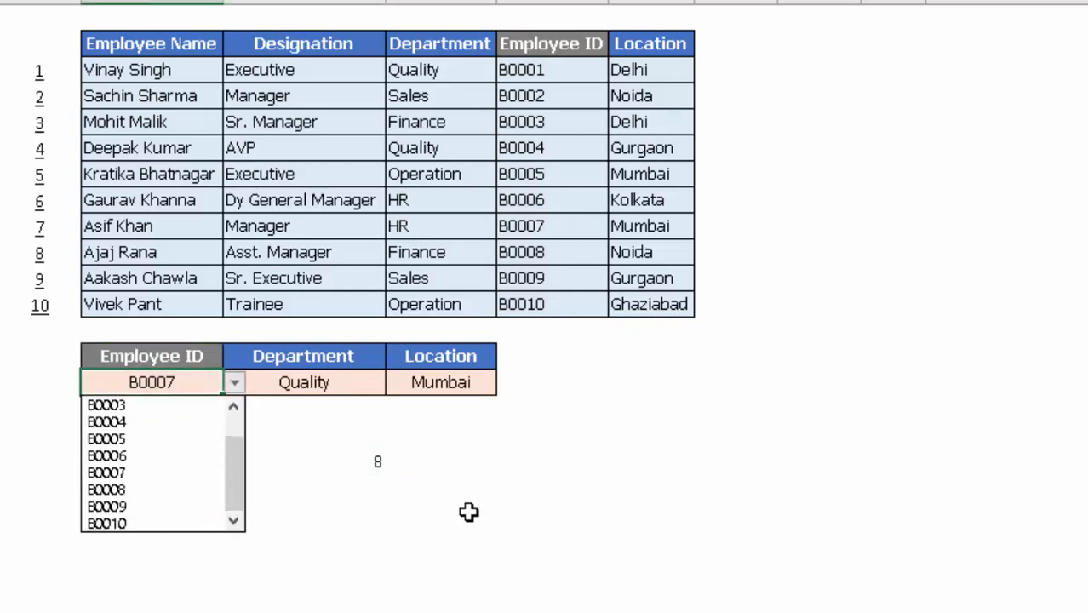
{"action": "key", "text": "Up"}
{"action": "key", "text": "Up"}
{"action": "key", "text": "Up"}
{"action": "key", "text": "Return"}
Copy the expression MATCH(B15,$E$2:$E$12,0), without its equals sign, from the formula in C18.
{"action": "key", "text": "Down"}
{"action": "key", "text": "Down"}
{"action": "key", "text": "Right"}
{"action": "key", "text": "Right"}
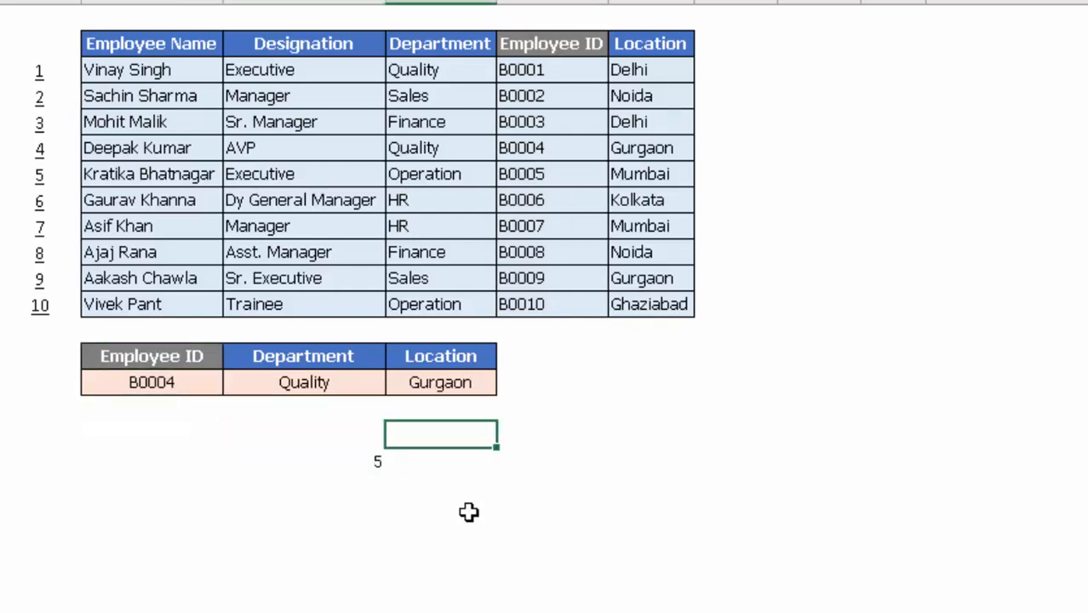
{"action": "key", "text": "Down"}
{"action": "key", "text": "Left"}
{"action": "key", "text": "F2"}
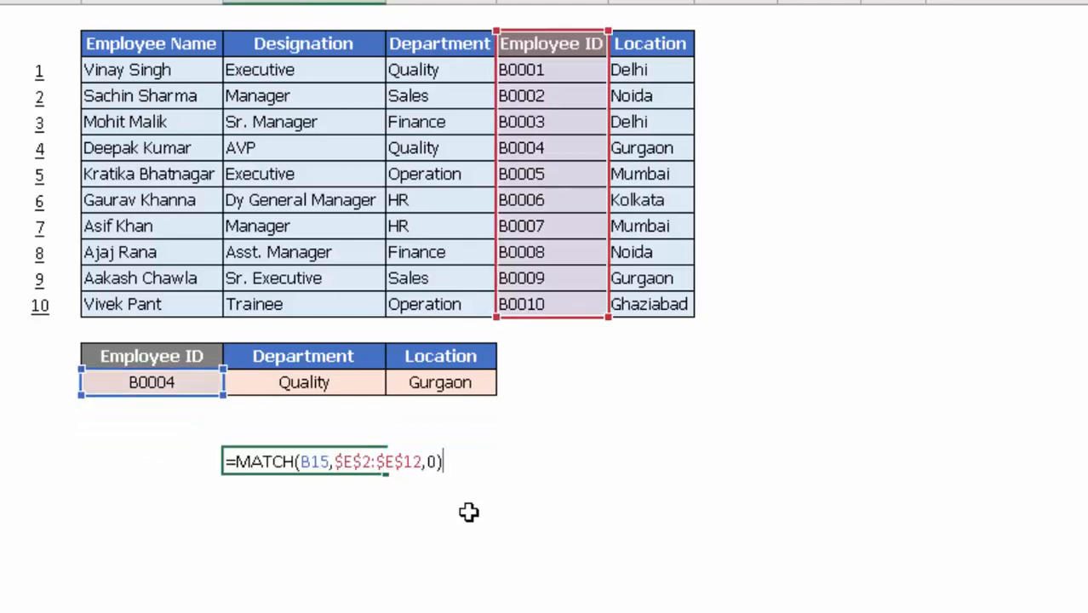
{"action": "key", "text": "shift+Left"}
{"action": "key", "text": "shift+Left"}
{"action": "key", "text": "shift+Left"}
{"action": "key", "text": "shift+Left"}
{"action": "key", "text": "shift+Left"}
{"action": "key", "text": "shift+Left"}
{"action": "key", "text": "shift+Left"}
{"action": "key", "text": "shift+Left"}
{"action": "key", "text": "shift+Left"}
{"action": "key", "text": "shift+Left"}
{"action": "key", "text": "shift+Left"}
{"action": "key", "text": "shift+Left"}
{"action": "key", "text": "shift+Left"}
{"action": "key", "text": "shift+Left"}
{"action": "key", "text": "shift+Left"}
{"action": "key", "text": "shift+Left"}
{"action": "key", "text": "shift+Left"}
{"action": "key", "text": "shift+Left"}
{"action": "key", "text": "shift+Left"}
{"action": "key", "text": "shift+Left"}
{"action": "key", "text": "shift+Left"}
{"action": "key", "text": "shift+Left"}
{"action": "key", "text": "shift+Left"}
{"action": "key", "text": "shift+Left"}
{"action": "key", "text": "ctrl+c"}
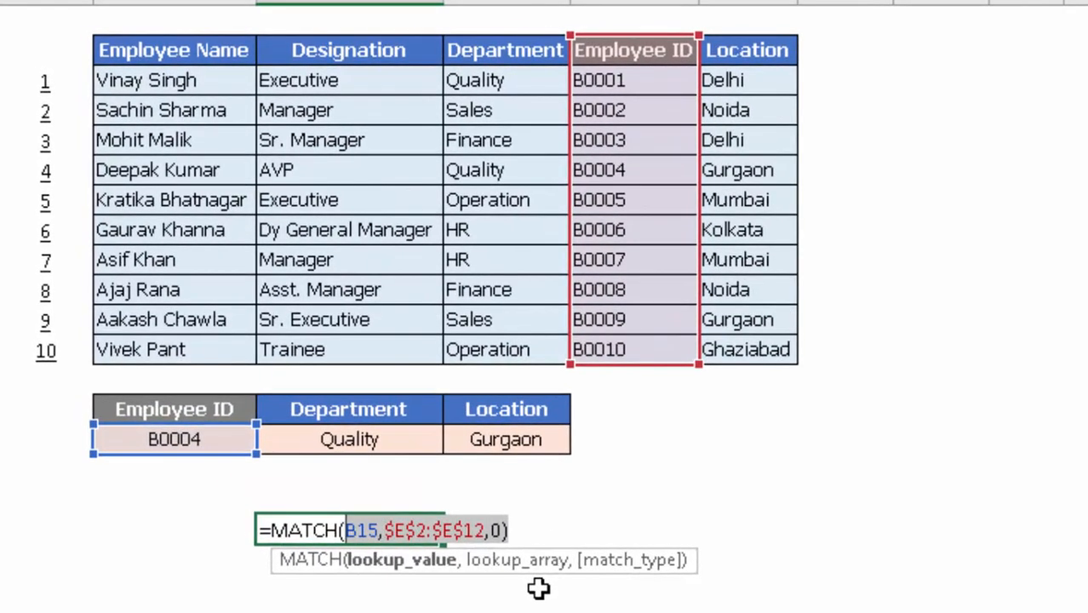
Replace the row number 5 in the C15 INDEX formula with the copied MATCH expression.
{"action": "key", "text": "Return"}
{"action": "key", "text": "Up"}
{"action": "key", "text": "Up"}
{"action": "key", "text": "Up"}
{"action": "key", "text": "Up"}
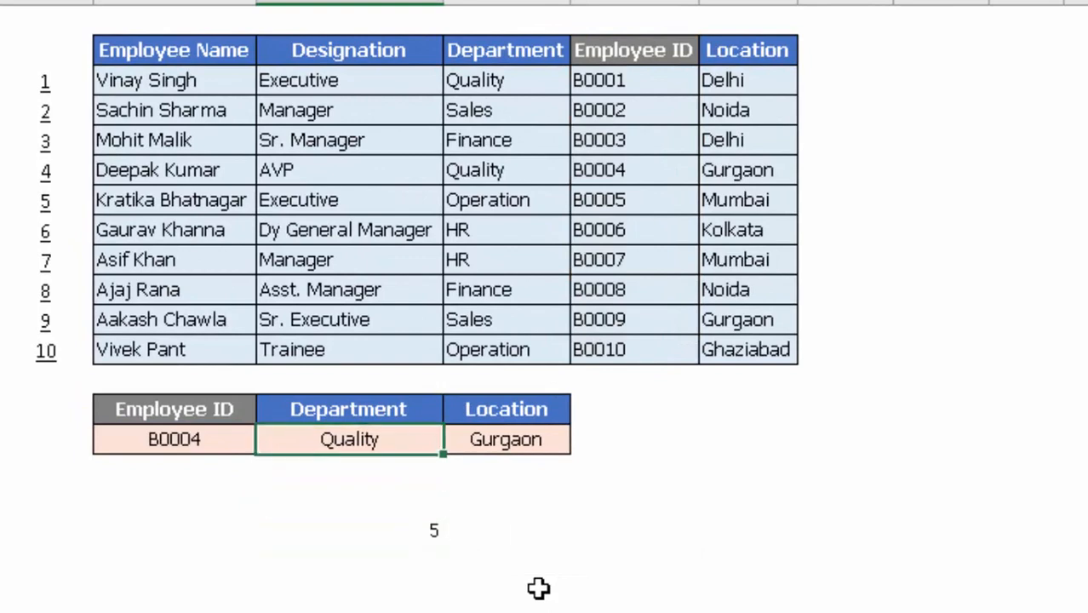
{"action": "key", "text": "F2"}
{"action": "key", "text": "Left"}
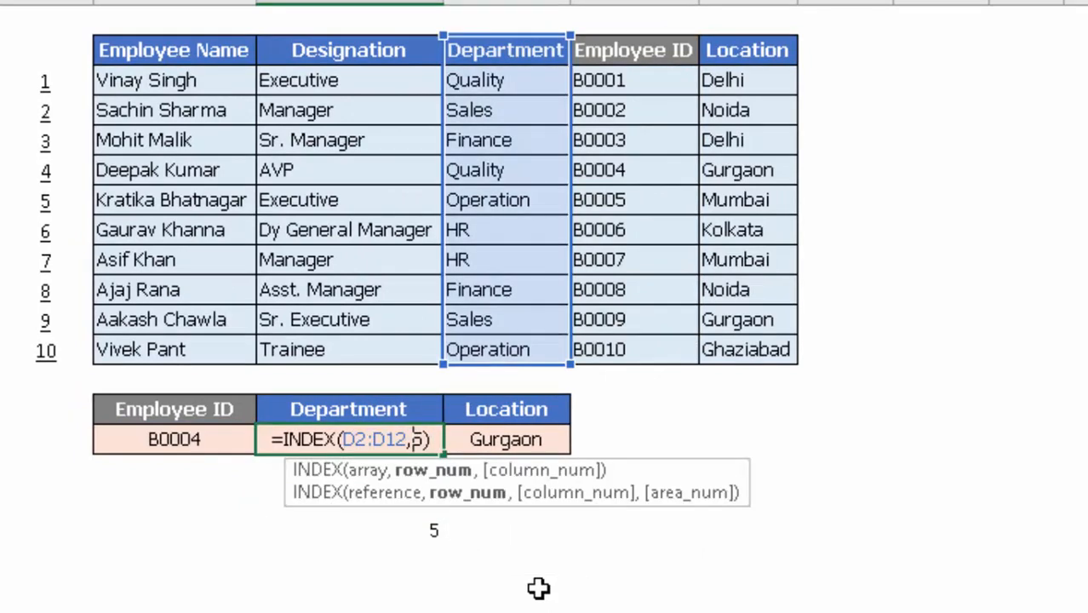
{"action": "key", "text": "shift+Left"}
{"action": "key", "text": "ctrl+v"}
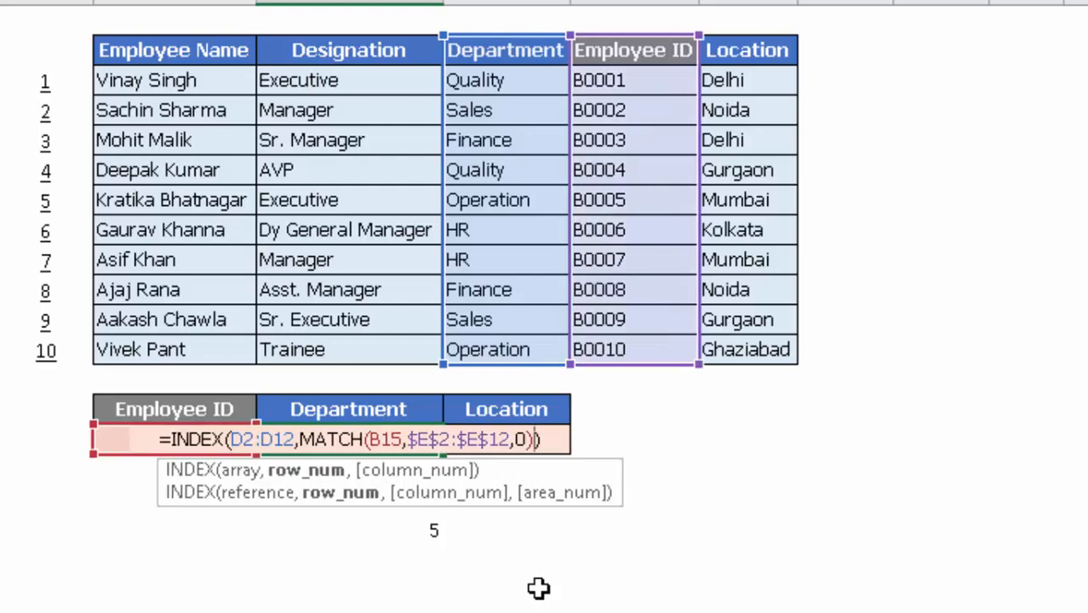
{"action": "key", "text": "Return"}
Choose B0006 from the employee ID list in B15 to test the INDEX MATCH formula.
{"action": "key", "text": "Up"}
{"action": "key", "text": "Left"}
{"action": "key", "text": "alt+Down"}
{"action": "key", "text": "Down"}
{"action": "key", "text": "Down"}
{"action": "key", "text": "Return"}
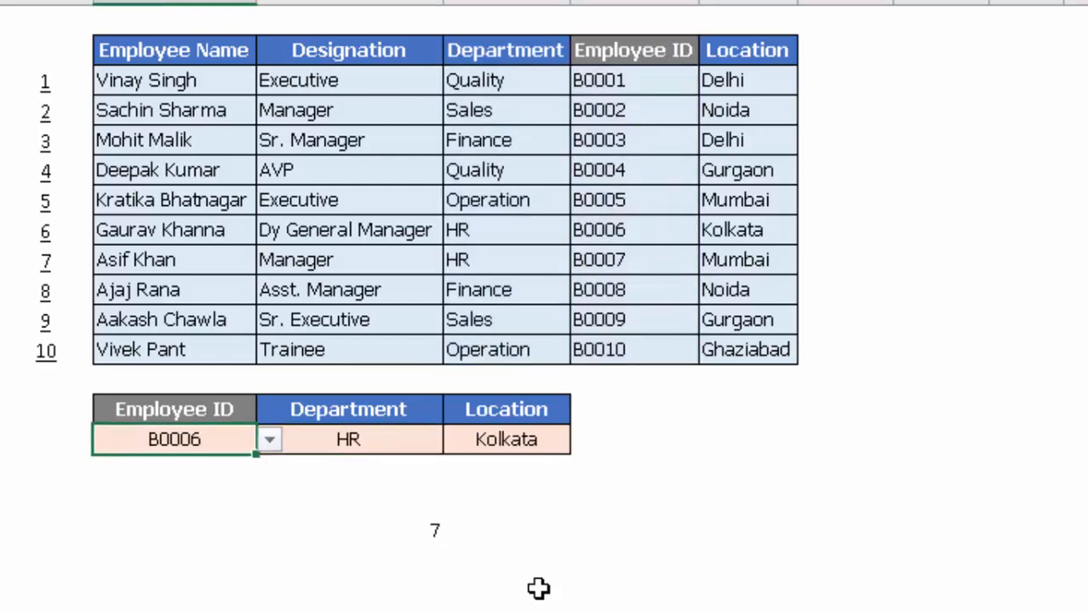
Test the INDEX MATCH formula with another ID by choosing B0009 from the list in B15.
{"action": "key", "text": "alt+Down"}
{"action": "key", "text": "Down"}
{"action": "key", "text": "Down"}
{"action": "key", "text": "Down"}
{"action": "key", "text": "Return"}
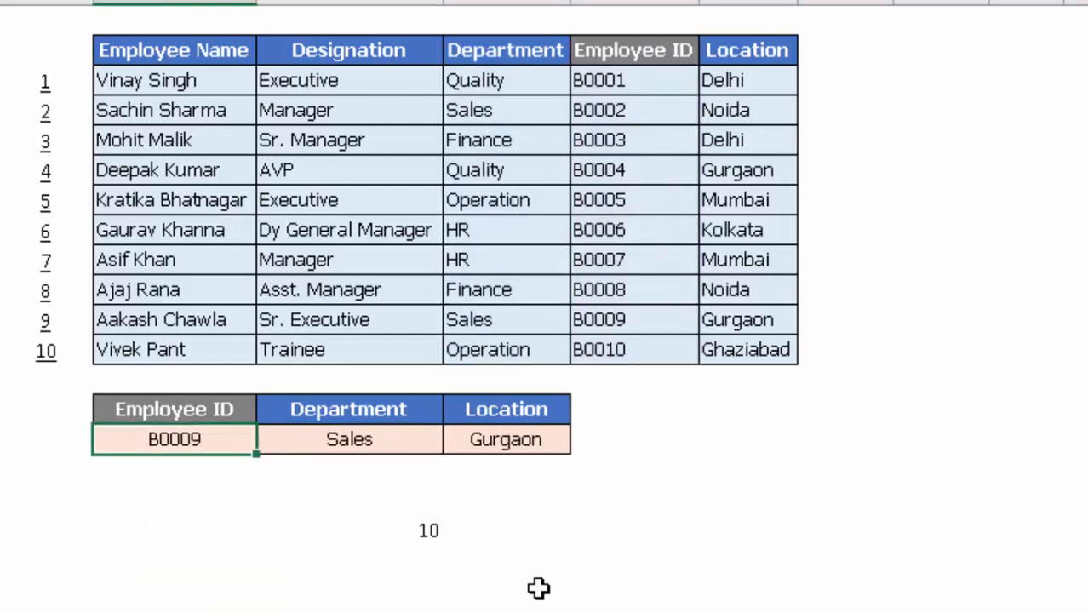
{"action": "key", "text": "alt+Down"}
{"action": "key", "text": "Down"}
{"action": "key", "text": "Up"}
{"action": "key", "text": "Return"}
{"action": "key", "text": "Return"}
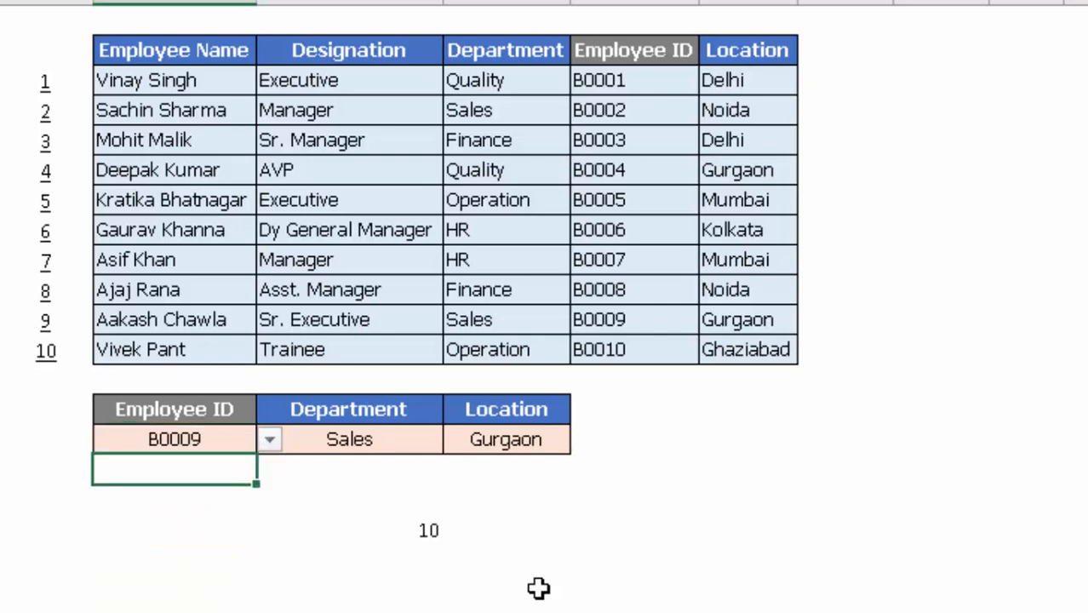
Review the INDEX MATCH formula in C15 and highlight its array range D2:D12 without changing it.
{"action": "key", "text": "Up"}
{"action": "key", "text": "Right"}
{"action": "key", "text": "F2"}
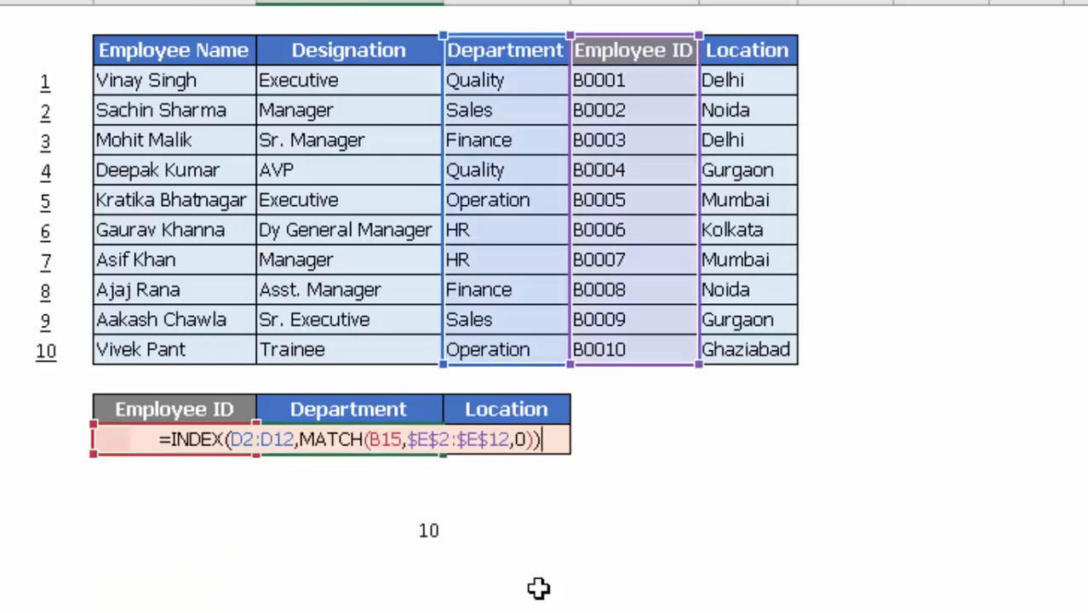
{"action": "key", "text": "Left"}
{"action": "key", "text": "Left"}
{"action": "key", "text": "BackSpace"}
{"action": "type", "text": "0"}
{"action": "key", "text": "Left"}
{"action": "key", "text": "Left"}
{"action": "key", "text": "Left"}
{"action": "key", "text": "Left"}
{"action": "key", "text": "Left"}
{"action": "key", "text": "Left"}
{"action": "key", "text": "Left"}
{"action": "key", "text": "Left"}
{"action": "key", "text": "Left"}
{"action": "key", "text": "Left"}
{"action": "key", "text": "Left"}
{"action": "key", "text": "Left"}
{"action": "key", "text": "Left"}
{"action": "key", "text": "Left"}
{"action": "key", "text": "Left"}
{"action": "key", "text": "Left"}
{"action": "key", "text": "Left"}
{"action": "key", "text": "Left"}
{"action": "key", "text": "Left"}
{"action": "key", "text": "Left"}
{"action": "key", "text": "Right"}
{"action": "key", "text": "Right"}
{"action": "key", "text": "Right"}
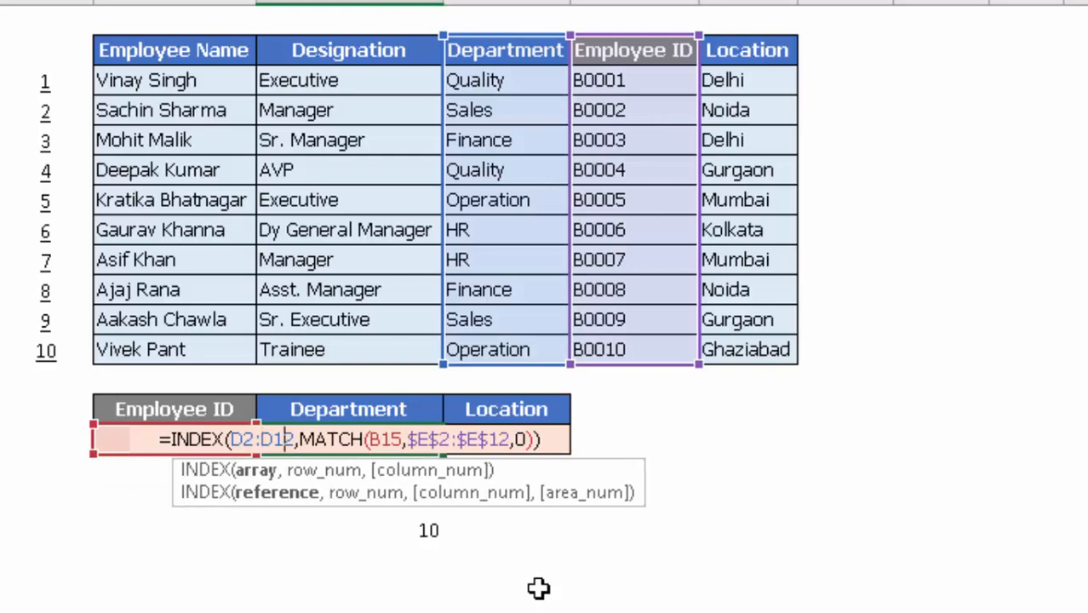
{"action": "key", "text": "shift+Left"}
{"action": "key", "text": "shift+Left"}
{"action": "key", "text": "shift+Left"}
{"action": "key", "text": "shift+Left"}
{"action": "key", "text": "shift+Left"}
{"action": "key", "text": "shift+Left"}
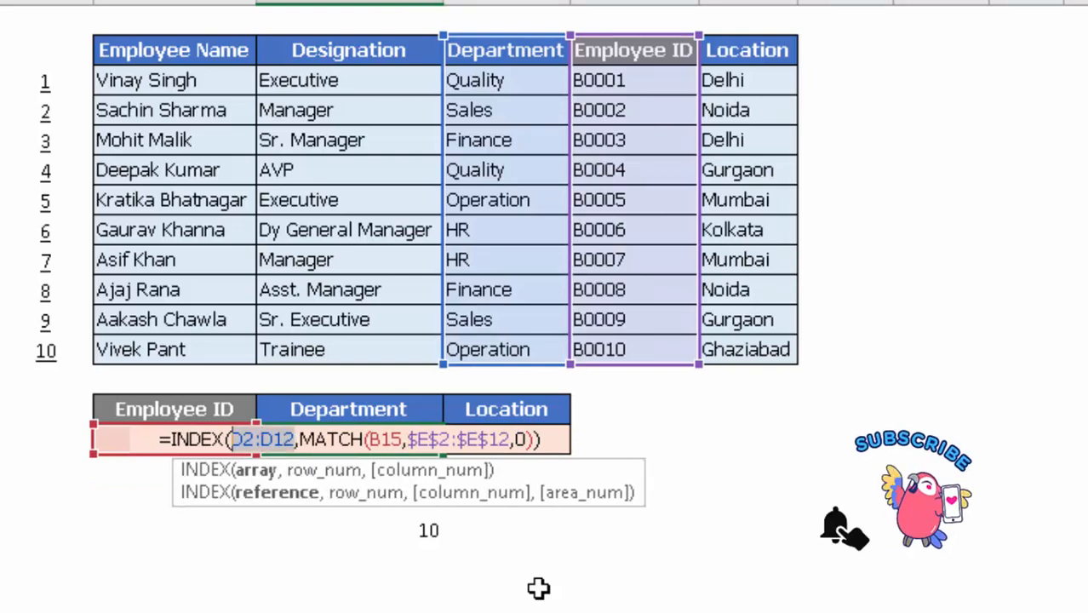
{"action": "key", "text": "Return"}
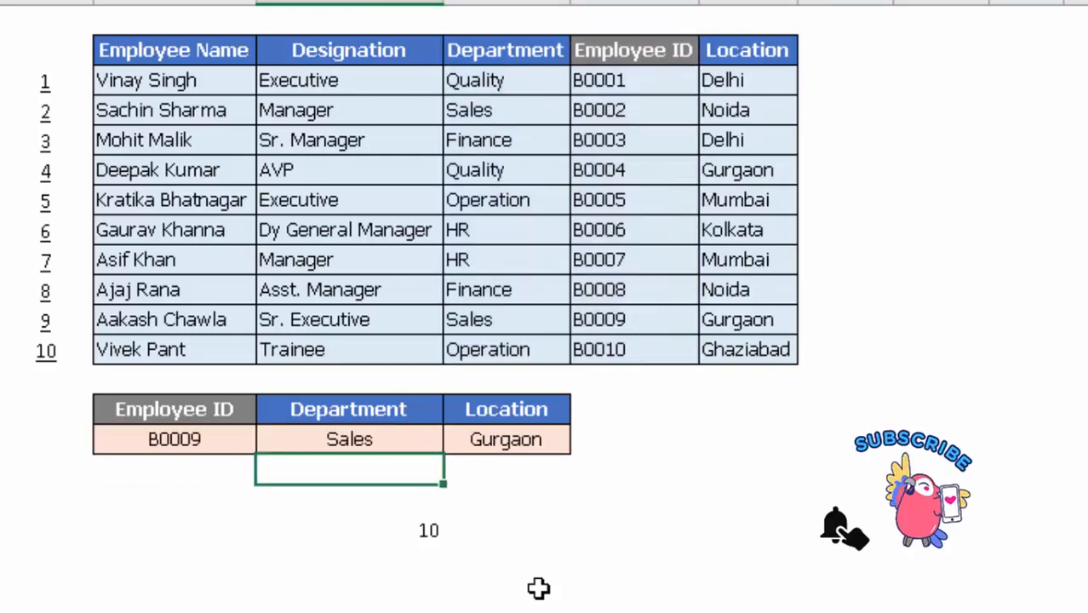
Delete the helper MATCH formula from C18.
{"action": "key", "text": "Up"}
{"action": "key", "text": "Down"}
{"action": "key", "text": "Down"}
{"action": "key", "text": "Down"}
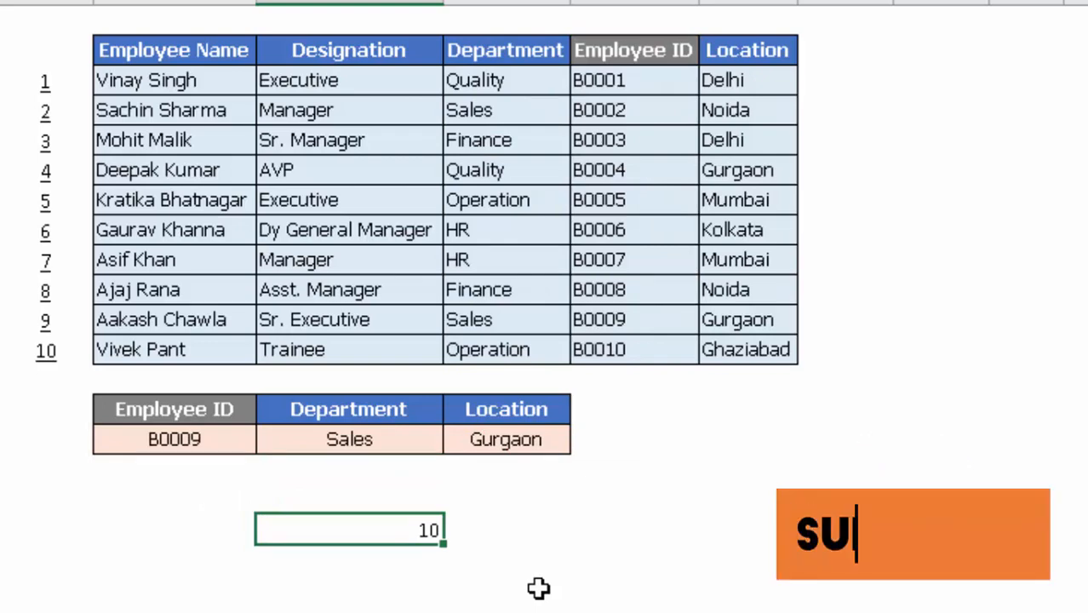
{"action": "key", "text": "Delete"}
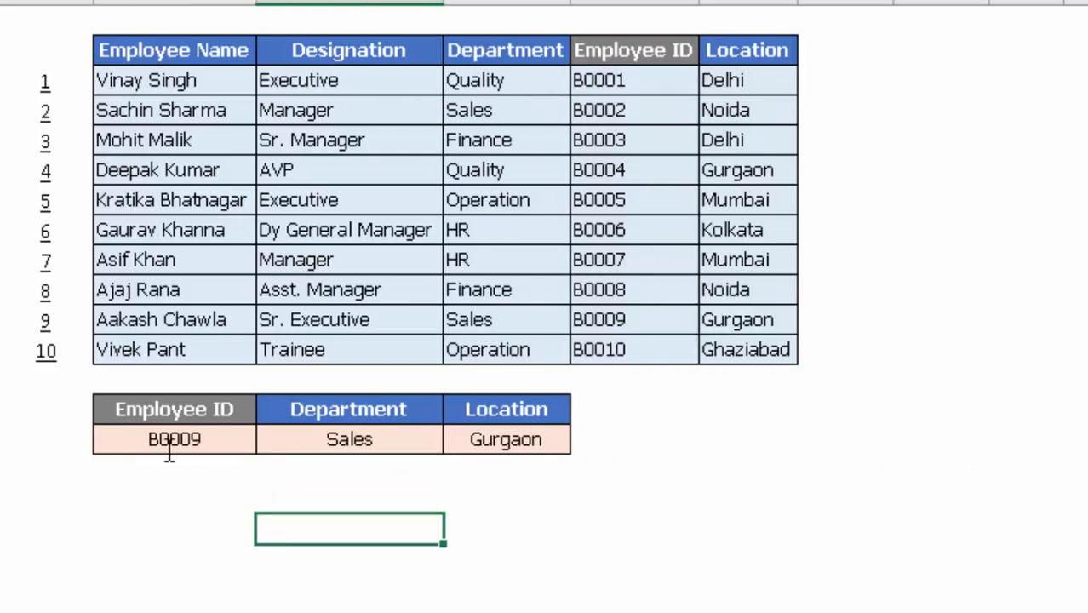
{"action": "key", "text": "Up"}
{"action": "key", "text": "Up"}
{"action": "key", "text": "Up"}
{"action": "key", "text": "Up"}
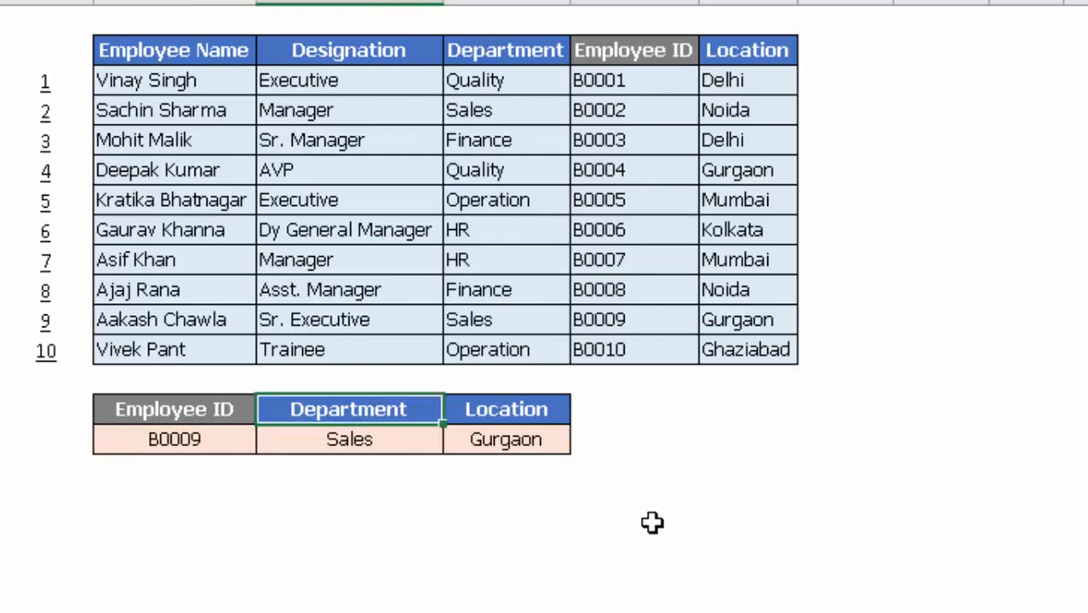
{"action": "key", "text": "Right"}
{"action": "key", "text": "Down"}
{"action": "key", "text": "Left"}
{"action": "key", "text": "Left"}
{"action": "key", "text": "Left"}
{"action": "key", "text": "Down"}
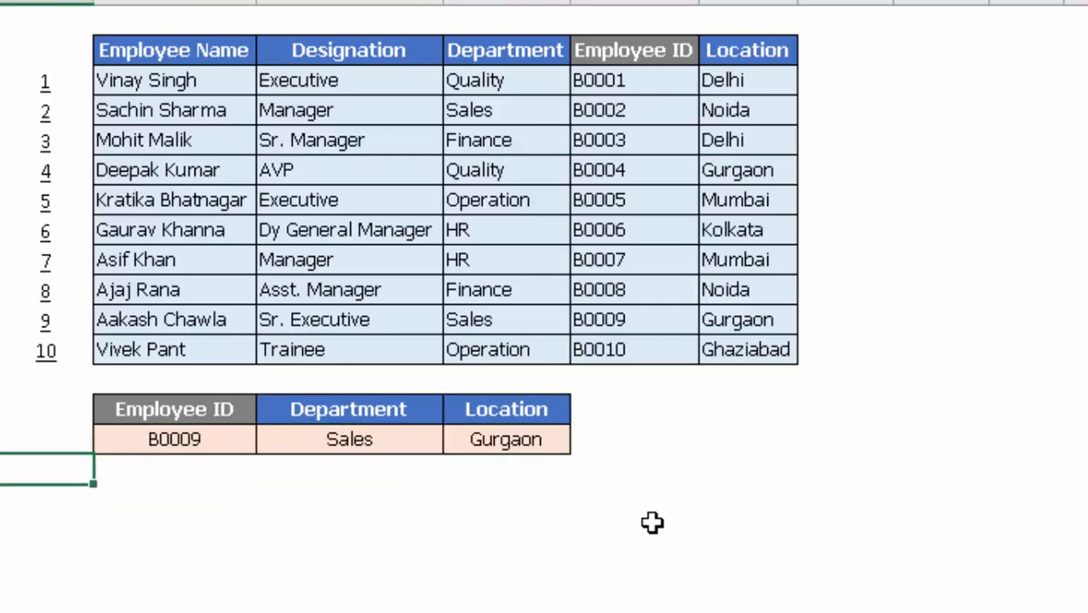
{"action": "key", "text": "Right"}
{"action": "key", "text": "Up"}
{"action": "key", "text": "Right"}
{"action": "key", "text": "Right"}
{"action": "key", "text": "Left"}
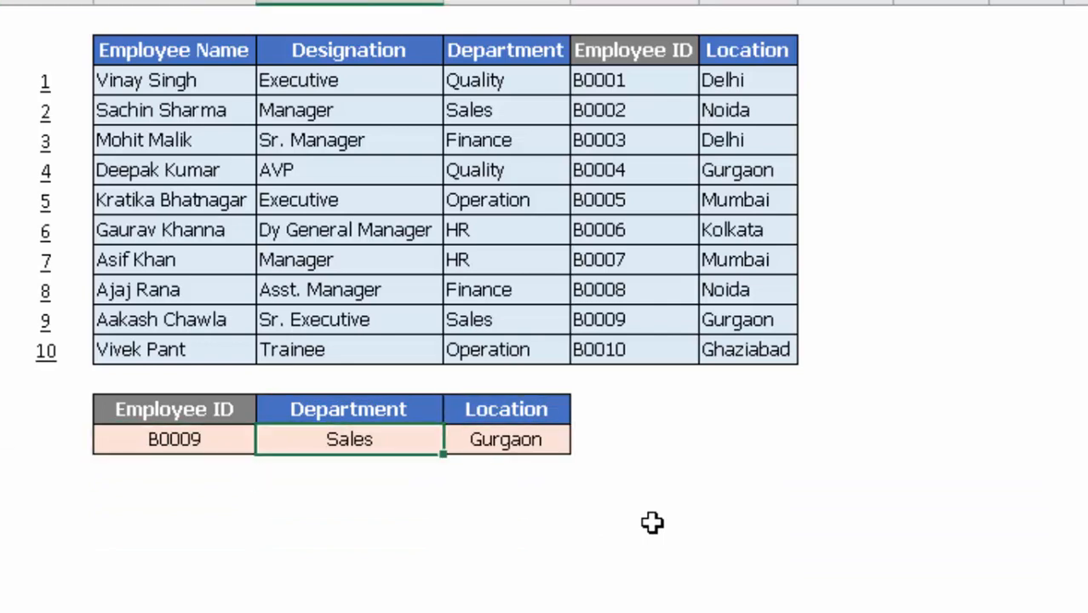
{"action": "key", "text": "shift+Right"}
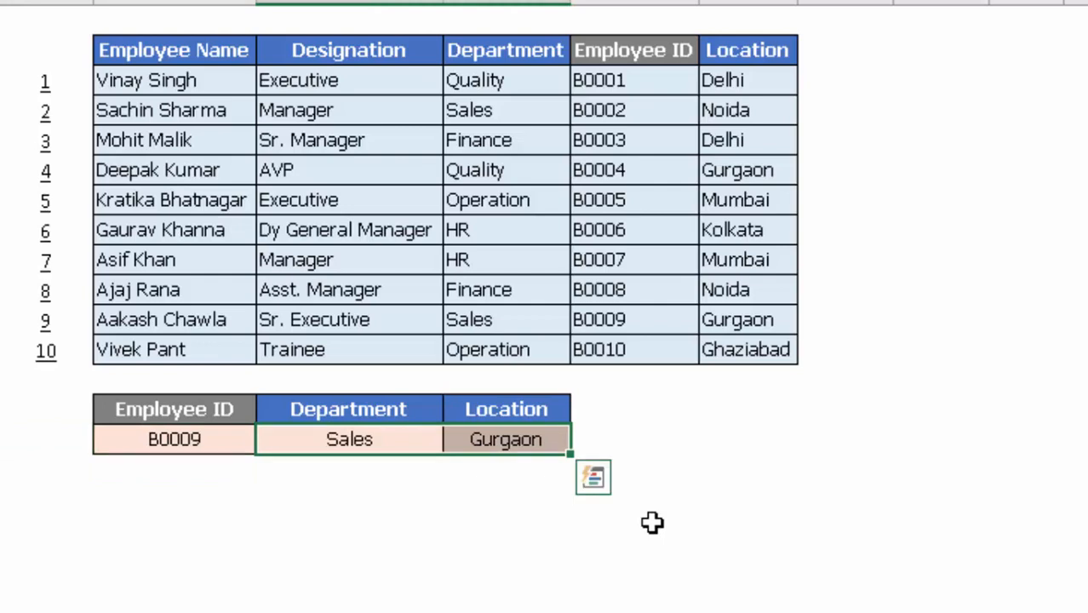
Begin an INDEX formula in C17 with the whole employee table as the absolute array $B$2:$F$12.
{"action": "key", "text": "Down"}
{"action": "key", "text": "Down"}
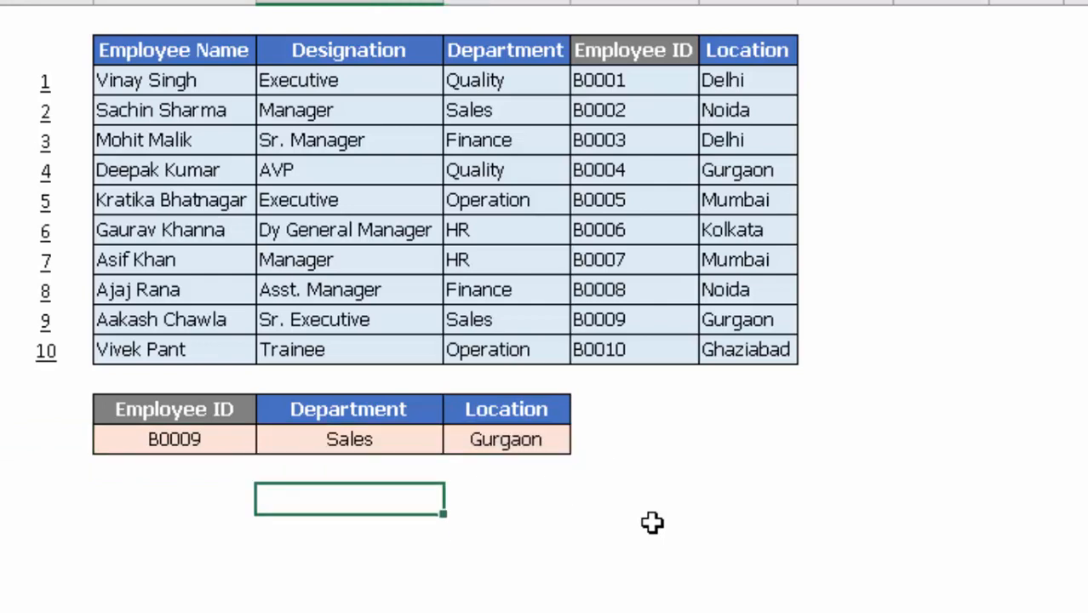
{"action": "type", "text": "=ind"}
{"action": "key", "text": "Tab"}
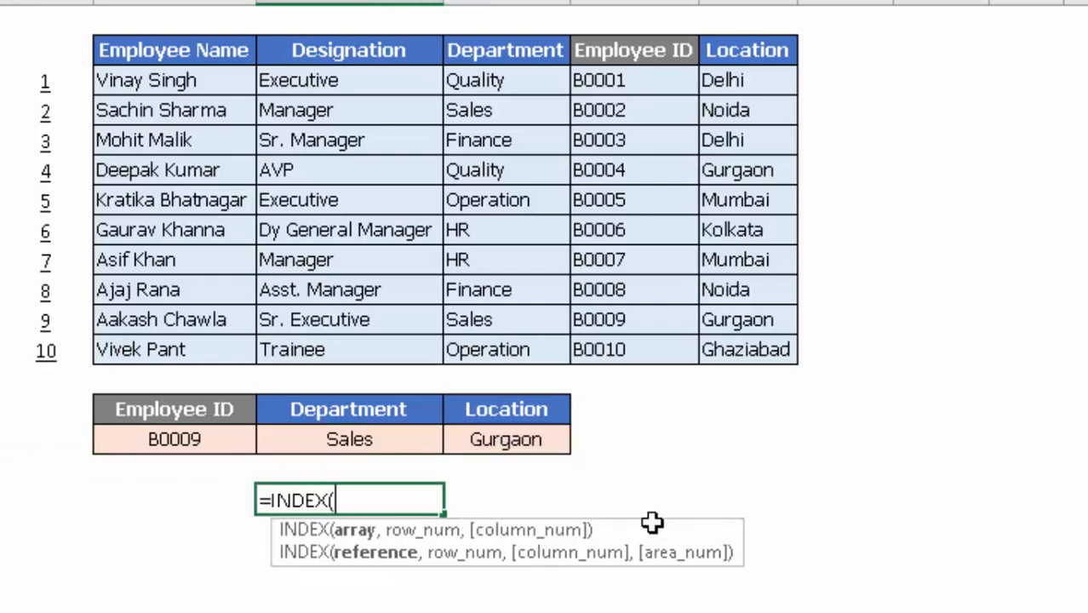
{"action": "key", "text": "Left"}
{"action": "key", "text": "Up"}
{"action": "key", "text": "Up"}
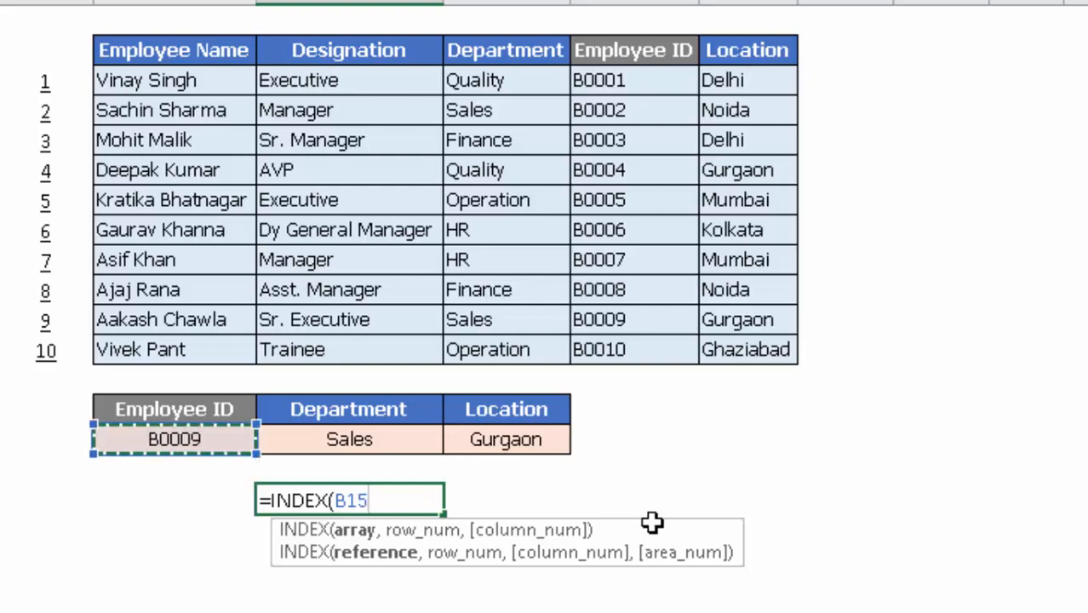
{"action": "key", "text": "Up"}
{"action": "key", "text": "Up"}
{"action": "key", "text": "Up"}
{"action": "key", "text": "Up"}
{"action": "key", "text": "Up"}
{"action": "key", "text": "Up"}
{"action": "key", "text": "Up"}
{"action": "key", "text": "Up"}
{"action": "key", "text": "Up"}
{"action": "key", "text": "Up"}
{"action": "key", "text": "Up"}
{"action": "key", "text": "Up"}
{"action": "key", "text": "Up"}
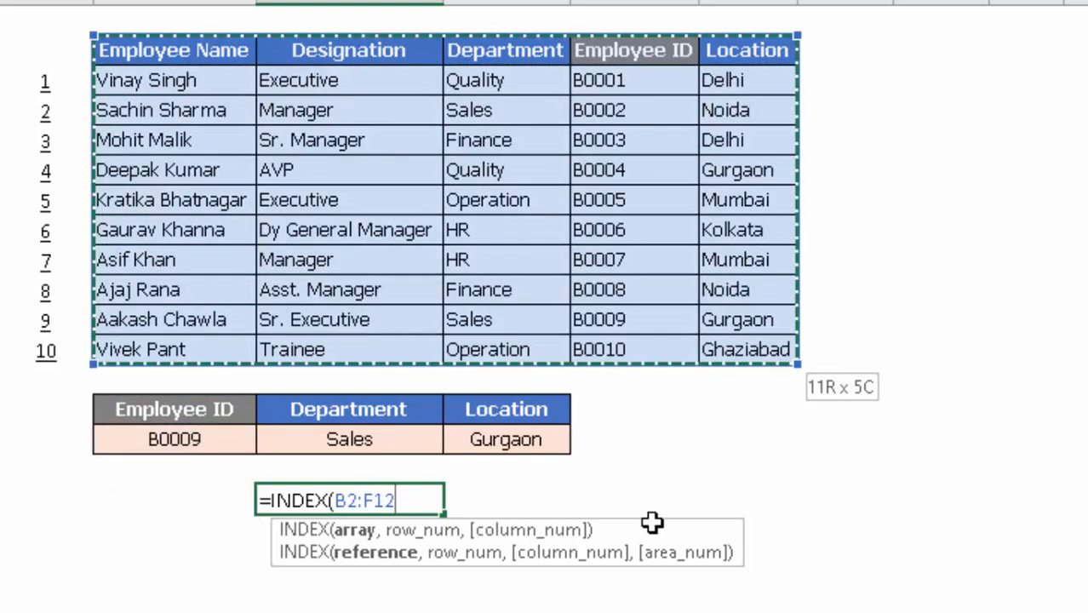
{"action": "key", "text": "F4"}
{"action": "type", "text": ","}
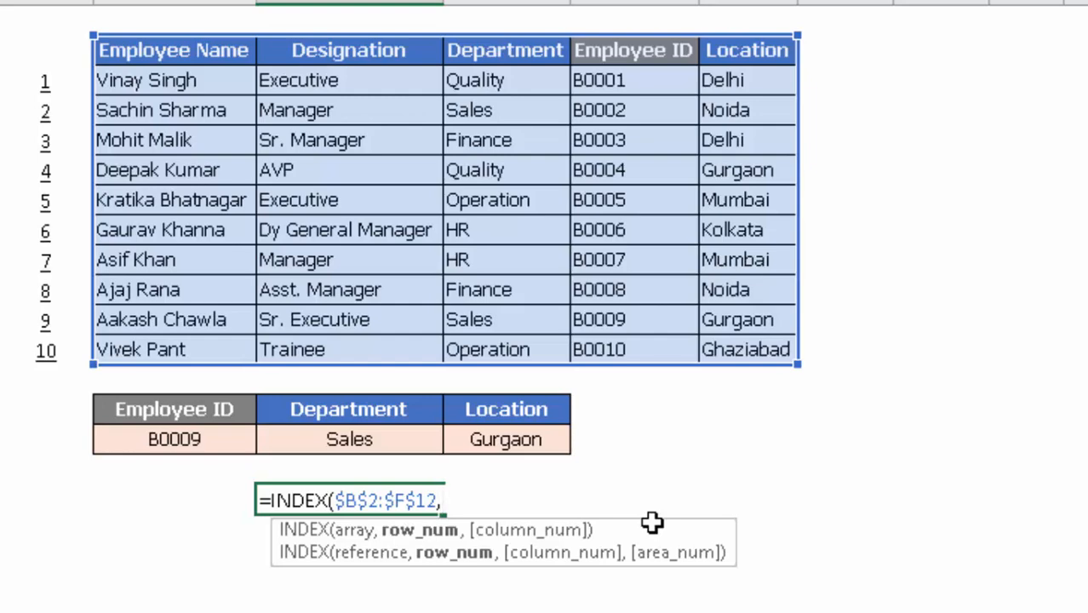
Supply MATCH(B15,$E$2:$E$12,0) as the INDEX row number and enter the formula, accepting the proposed correction.
{"action": "type", "text": "mat"}
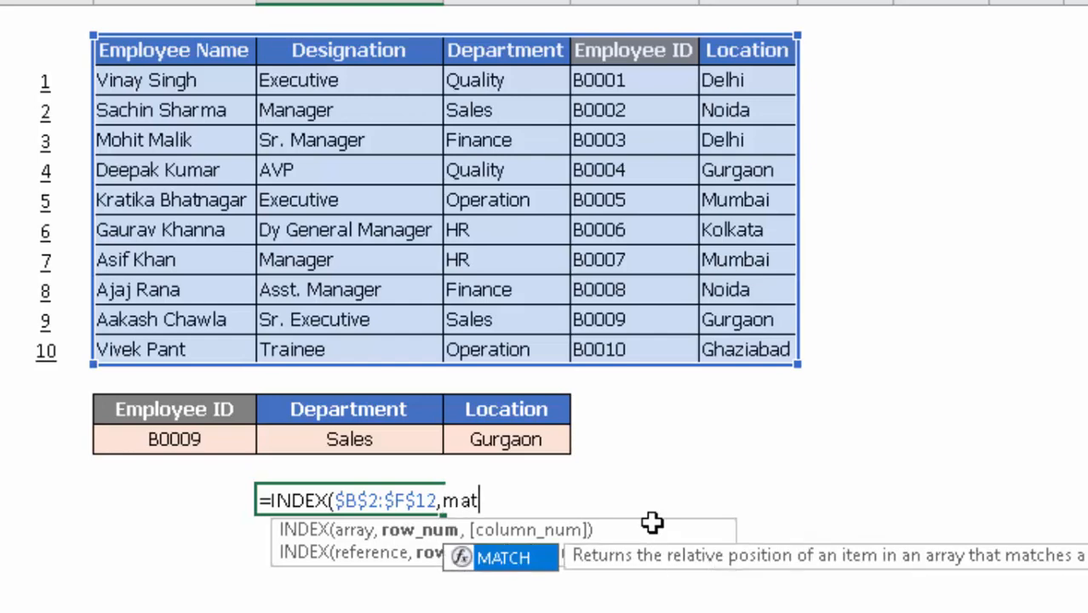
{"action": "key", "text": "Tab"}
{"action": "left_click", "coordinate": [203, 437]}
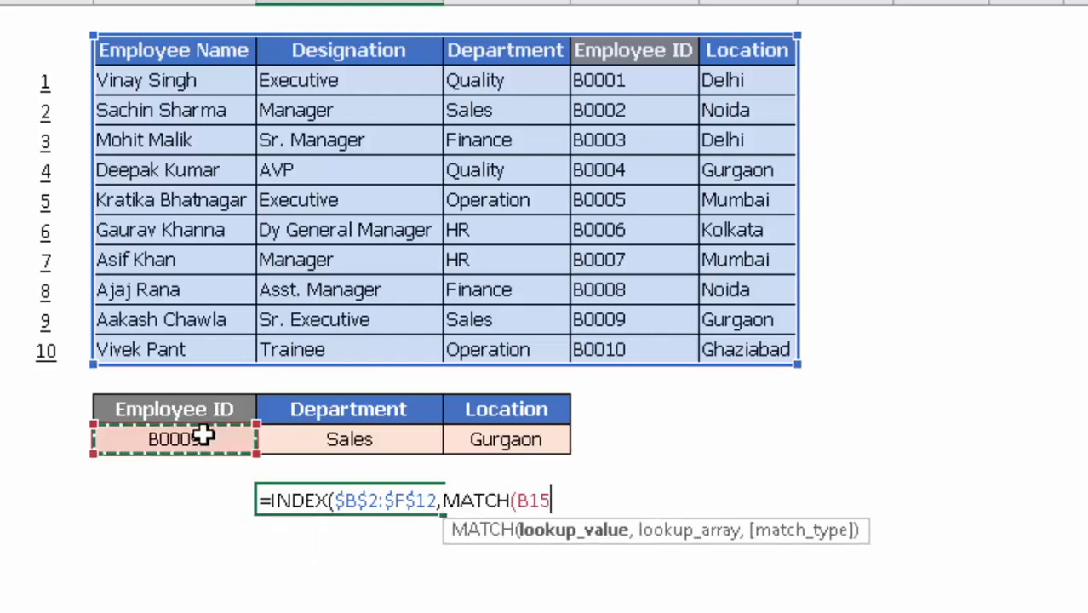
{"action": "type", "text": ","}
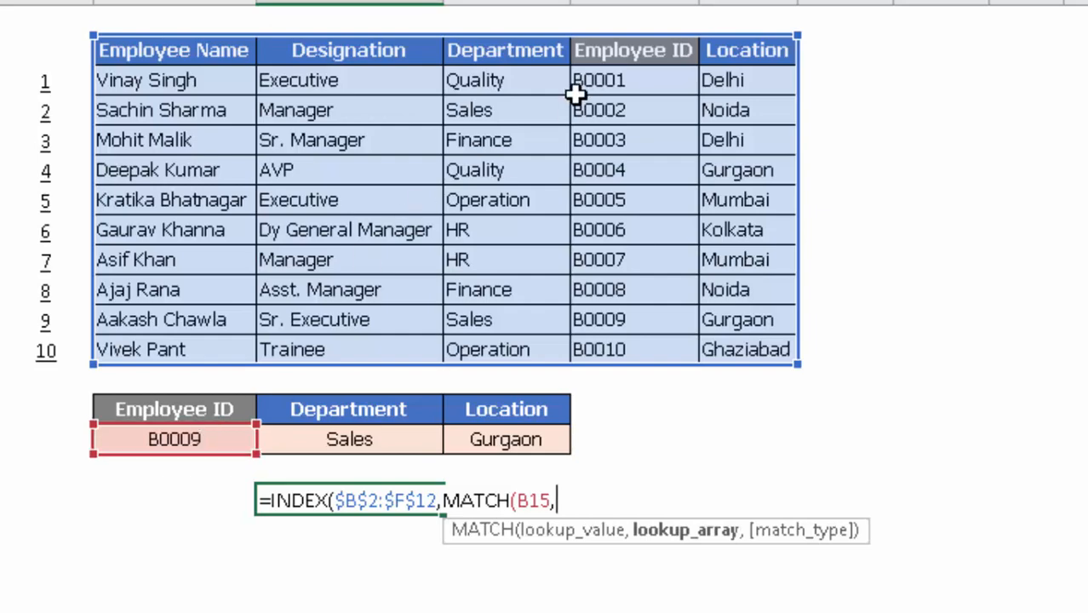
{"action": "left_click_drag", "start_coordinate": [636, 39], "coordinate": [638, 44]}
{"action": "key", "text": "F4"}
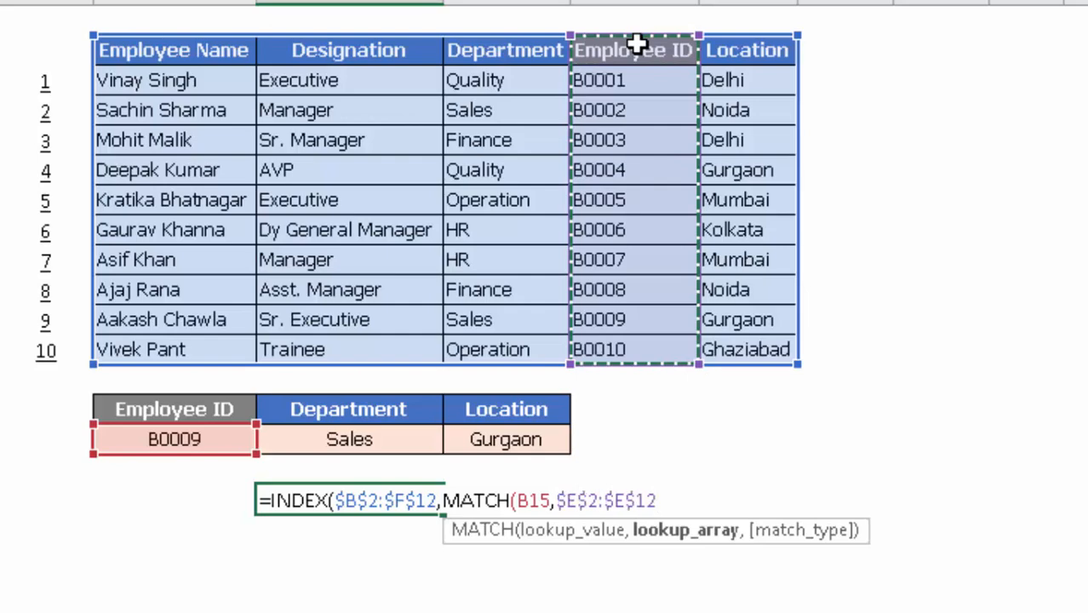
{"action": "type", "text": ","}
{"action": "type", "text": "0"}
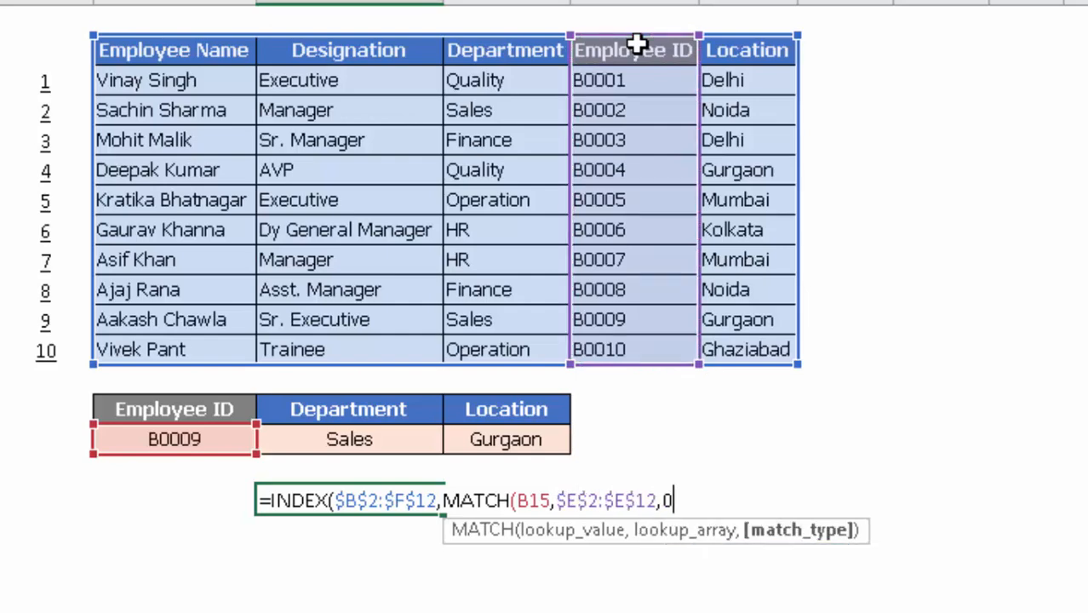
{"action": "type", "text": "),"}
{"action": "key", "text": "Return"}
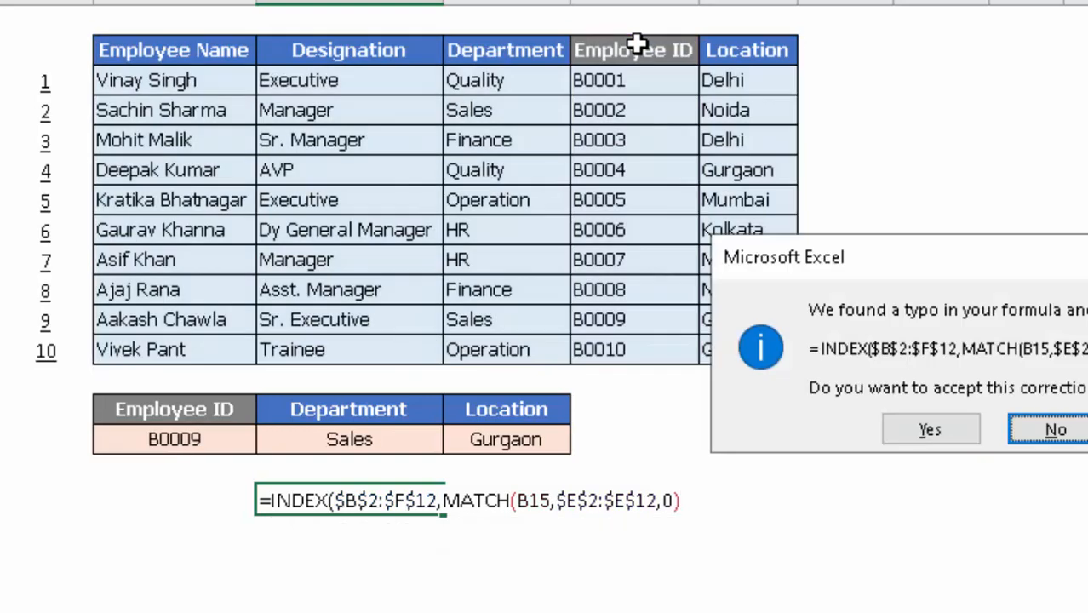
{"action": "key", "text": "Return"}
Lock only the column of the MATCH lookup value in the C17 formula, making it $B15.
{"action": "key", "text": "F2"}
{"action": "key", "text": "Left"}
{"action": "key", "text": "Left"}
{"action": "key", "text": "Left"}
{"action": "key", "text": "Left"}
{"action": "key", "text": "Left"}
{"action": "key", "text": "Left"}
{"action": "key", "text": "Left"}
{"action": "key", "text": "Left"}
{"action": "key", "text": "Left"}
{"action": "key", "text": "Left"}
{"action": "key", "text": "Left"}
{"action": "key", "text": "Left"}
{"action": "key", "text": "Left"}
{"action": "key", "text": "Left"}
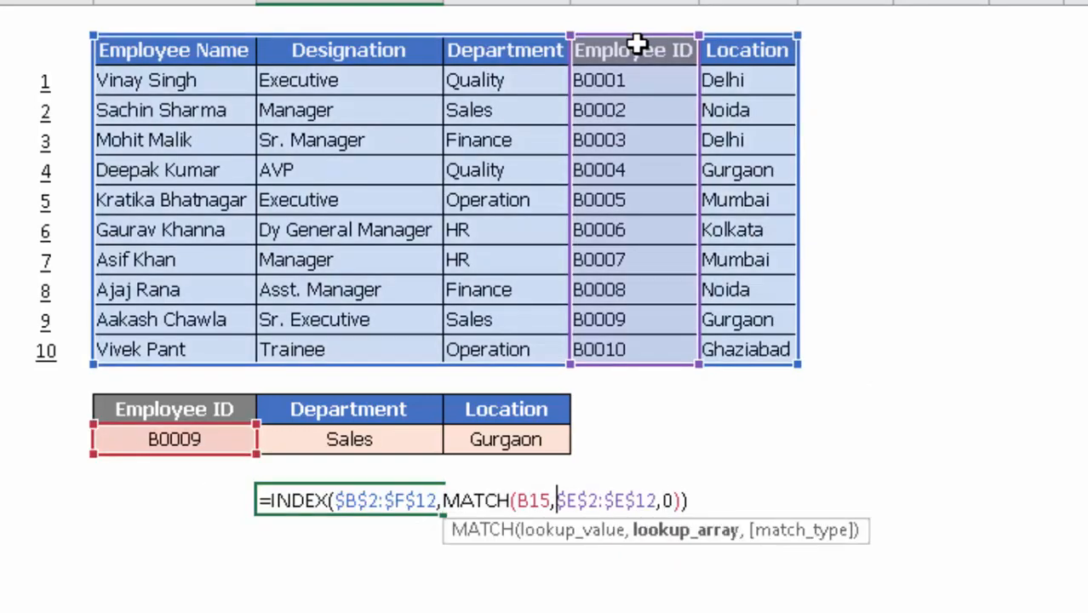
{"action": "key", "text": "Left"}
{"action": "key", "text": "Left"}
{"action": "key", "text": "Left"}
{"action": "key", "text": "Left"}
{"action": "key", "text": "shift+Right"}
{"action": "key", "text": "shift+Right"}
{"action": "key", "text": "shift+Right"}
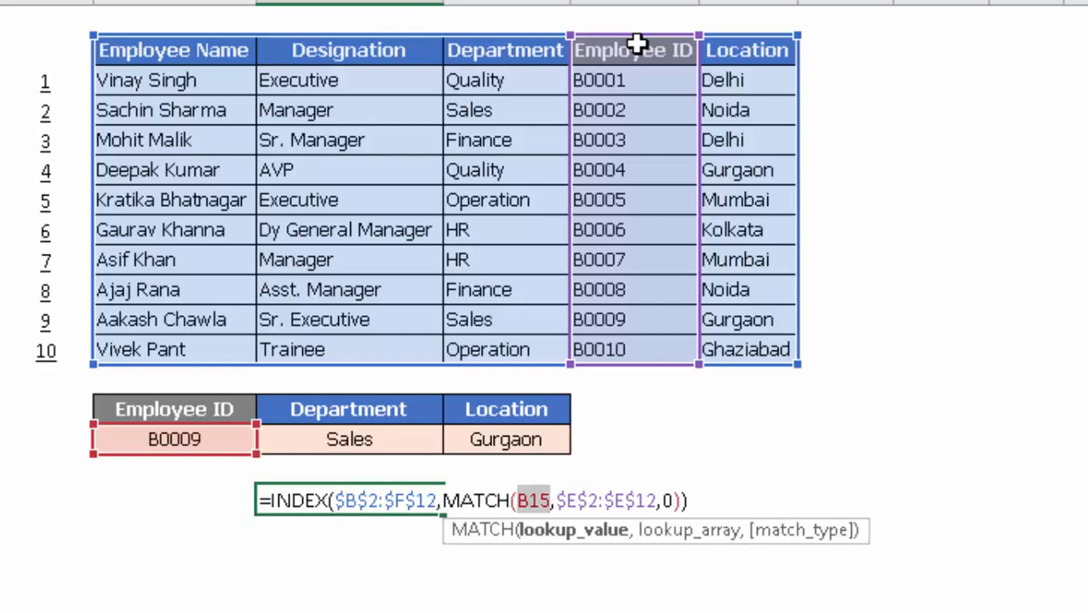
{"action": "key", "text": "F4"}
{"action": "key", "text": "F4"}
{"action": "key", "text": "F4"}
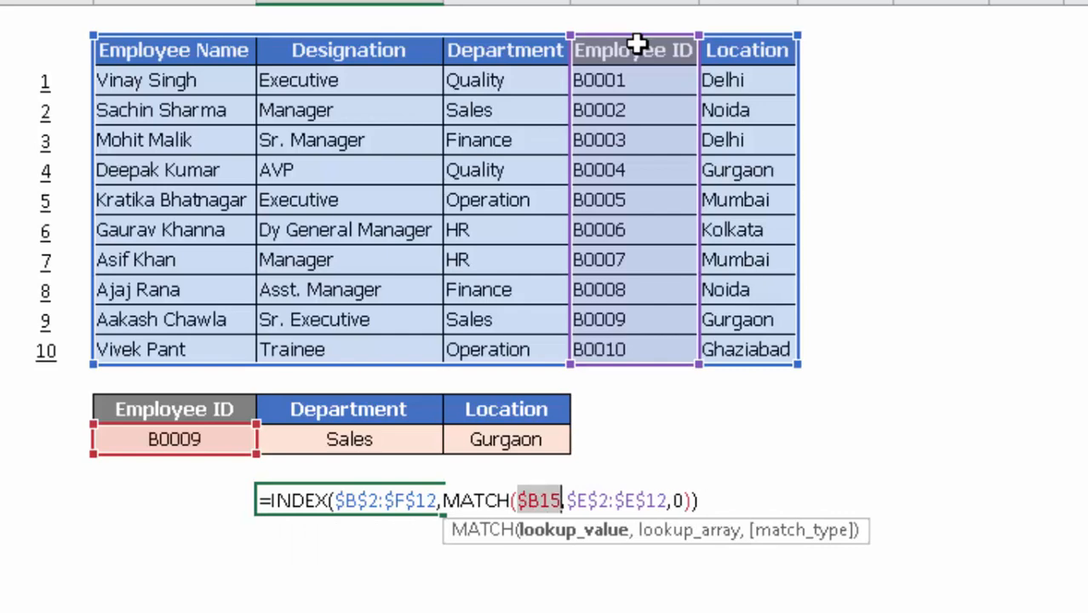
Add a second MATCH as the INDEX column number, with the Department header C$14 as its row-locked lookup value.
{"action": "key", "text": "ctrl+Left"}
{"action": "key", "text": "ctrl+Left"}
{"action": "key", "text": "ctrl+Left"}
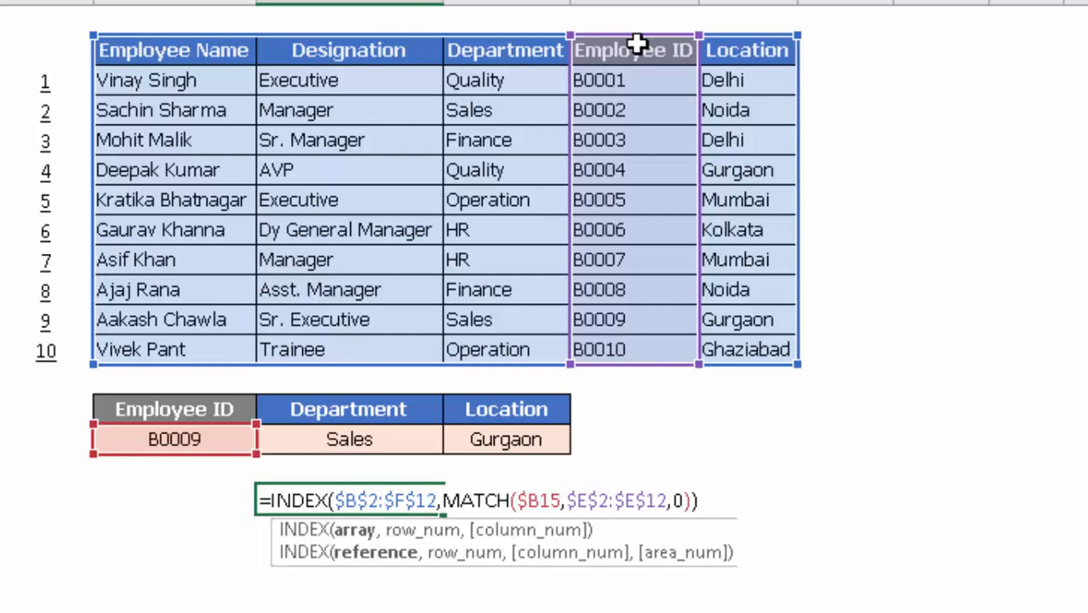
{"action": "key", "text": "ctrl+Right"}
{"action": "key", "text": "ctrl+Right"}
{"action": "key", "text": "ctrl+Right"}
{"action": "key", "text": "ctrl+Right"}
{"action": "key", "text": "ctrl+Right"}
{"action": "key", "text": "ctrl+Right"}
{"action": "key", "text": "ctrl+Right"}
{"action": "key", "text": "ctrl+Right"}
{"action": "key", "text": "ctrl+Right"}
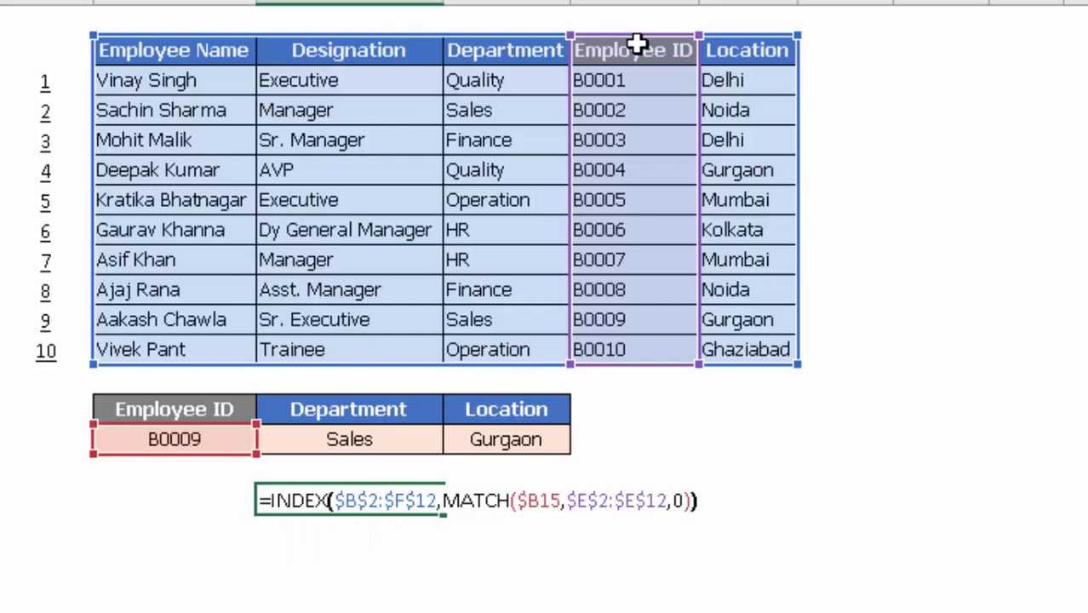
{"action": "key", "text": "Left"}
{"action": "type", "text": ","}
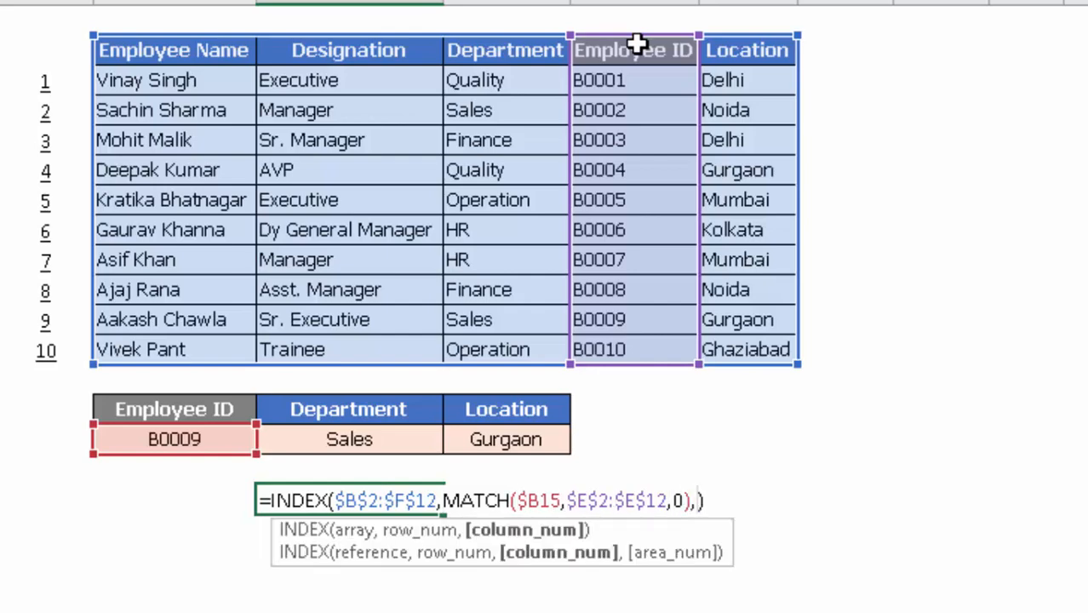
{"action": "type", "text": "mat"}
{"action": "key", "text": "Tab"}
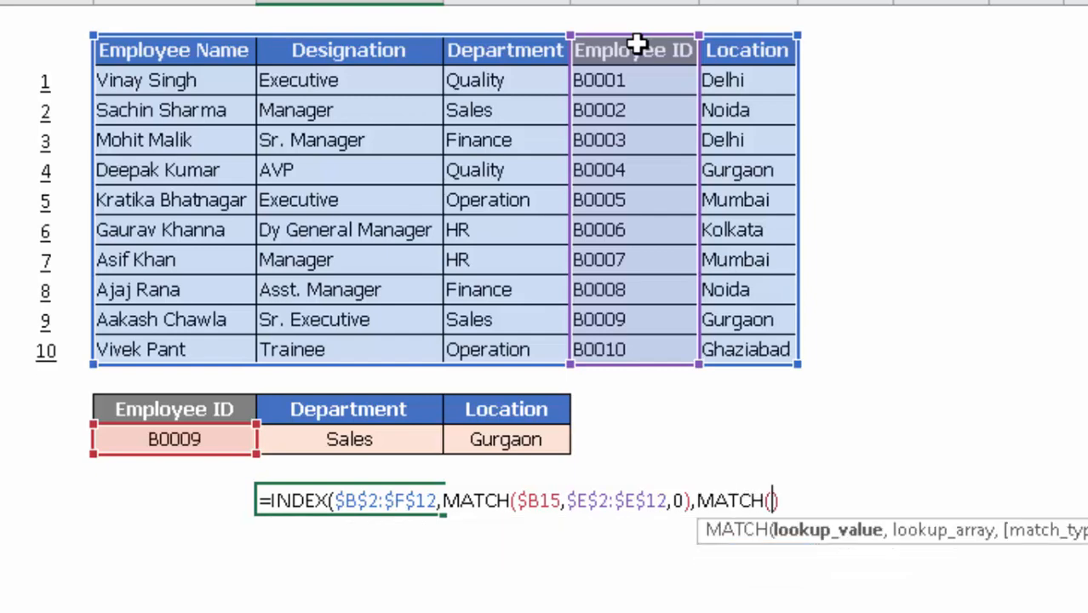
{"action": "left_click", "coordinate": [338, 402]}
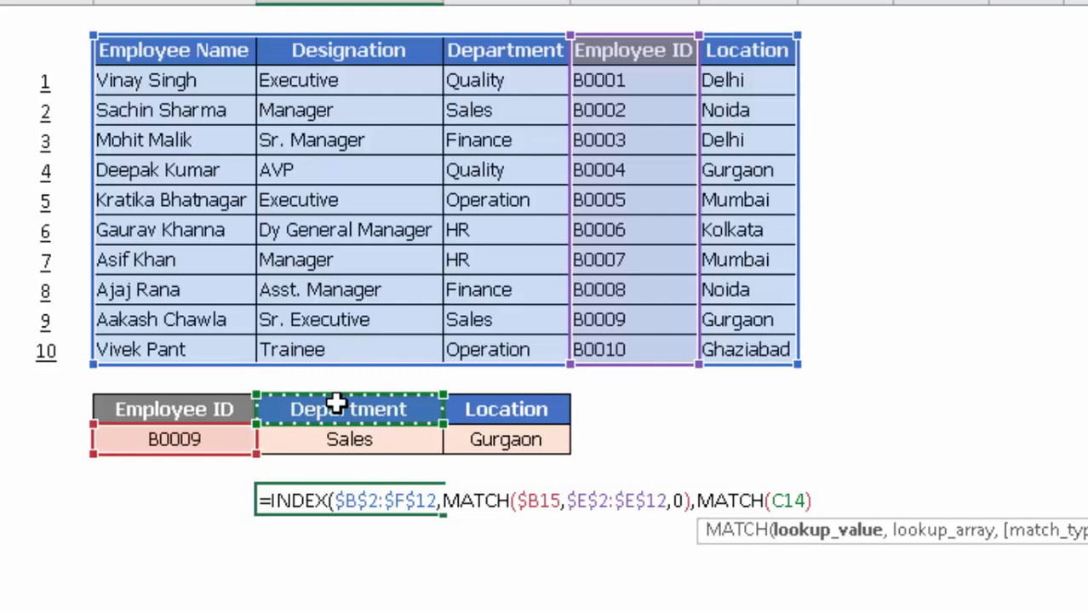
{"action": "key", "text": "F4"}
{"action": "key", "text": "F4"}
{"action": "type", "text": ","}
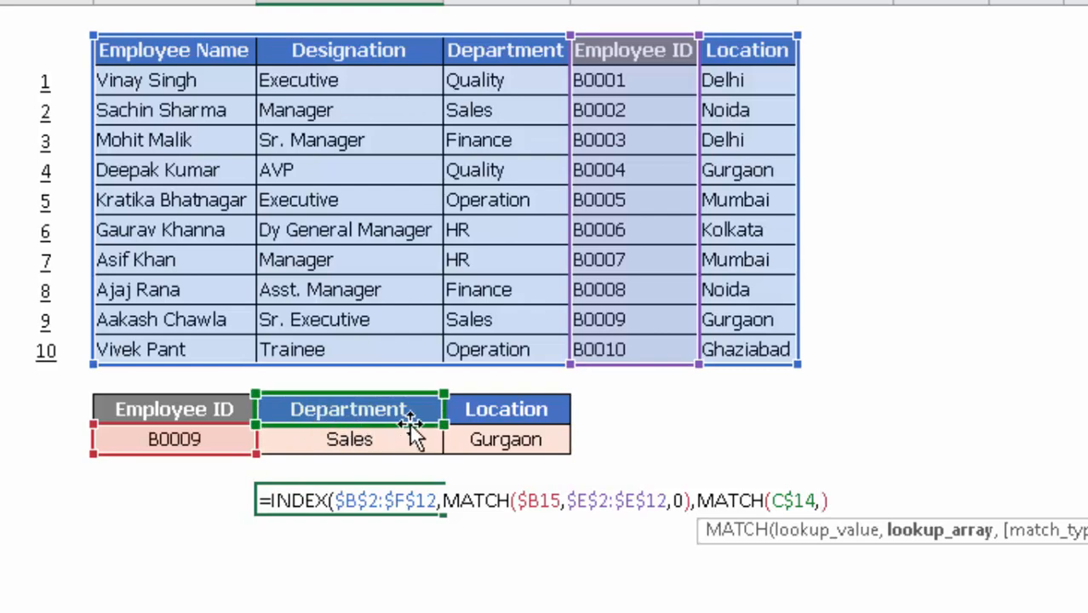
Complete the second MATCH with the table's header row $B$2:$F$2 as lookup array and 0 for an exact match.
{"action": "left_click", "coordinate": [170, 52]}
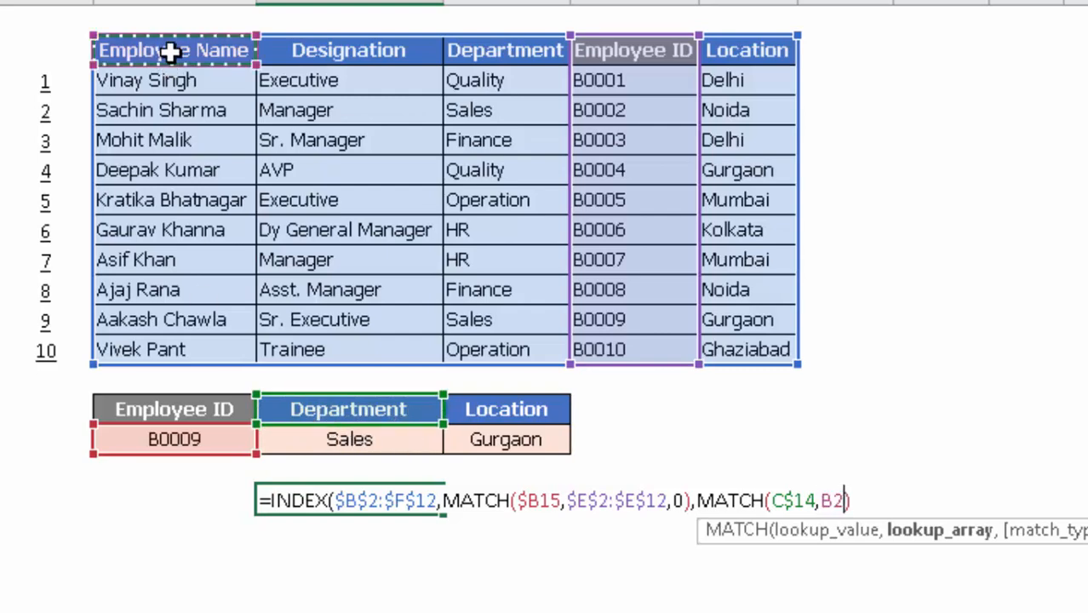
{"action": "key", "text": "shift+Right"}
{"action": "key", "text": "shift+Right"}
{"action": "key", "text": "shift+Right"}
{"action": "key", "text": "shift+Right"}
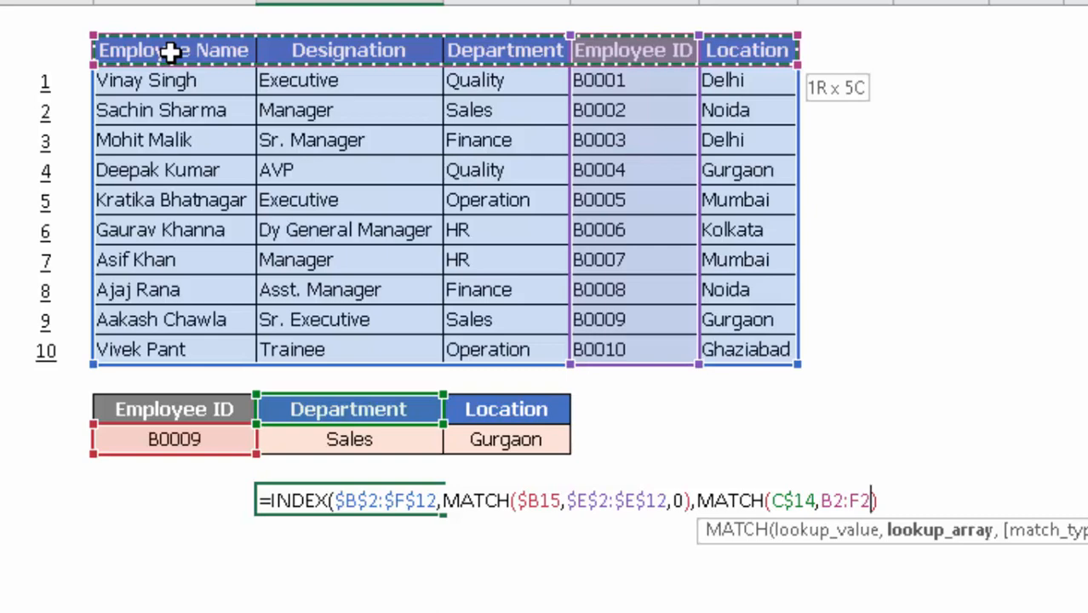
{"action": "key", "text": "F4"}
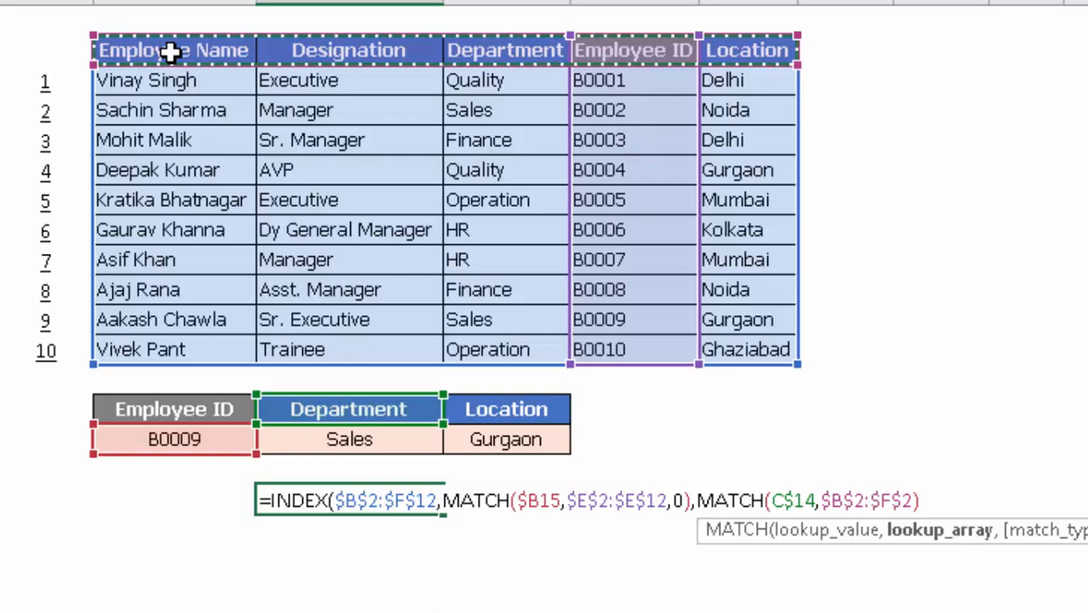
{"action": "type", "text": ",0)"}
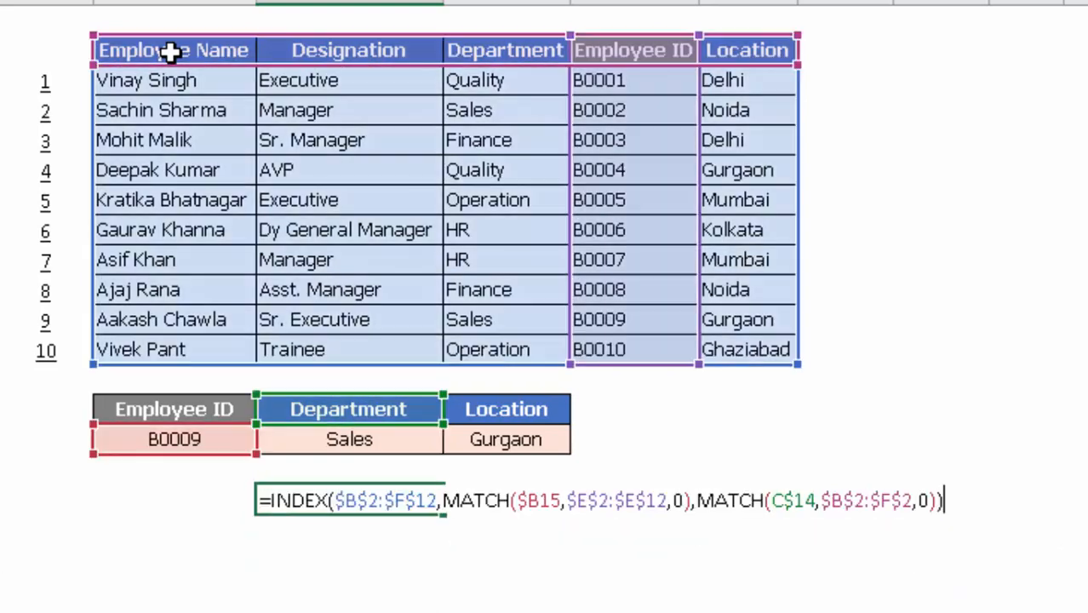
Check the arguments of the INDEX MATCH MATCH formula in C17, including the header-row MATCH, and enter it.
{"action": "key", "text": "Left"}
{"action": "key", "text": "Left"}
{"action": "key", "text": "Left"}
{"action": "key", "text": "Left"}
{"action": "key", "text": "Left"}
{"action": "key", "text": "Left"}
{"action": "key", "text": "Left"}
{"action": "key", "text": "Left"}
{"action": "key", "text": "Left"}
{"action": "key", "text": "Left"}
{"action": "key", "text": "Left"}
{"action": "key", "text": "Left"}
{"action": "key", "text": "Left"}
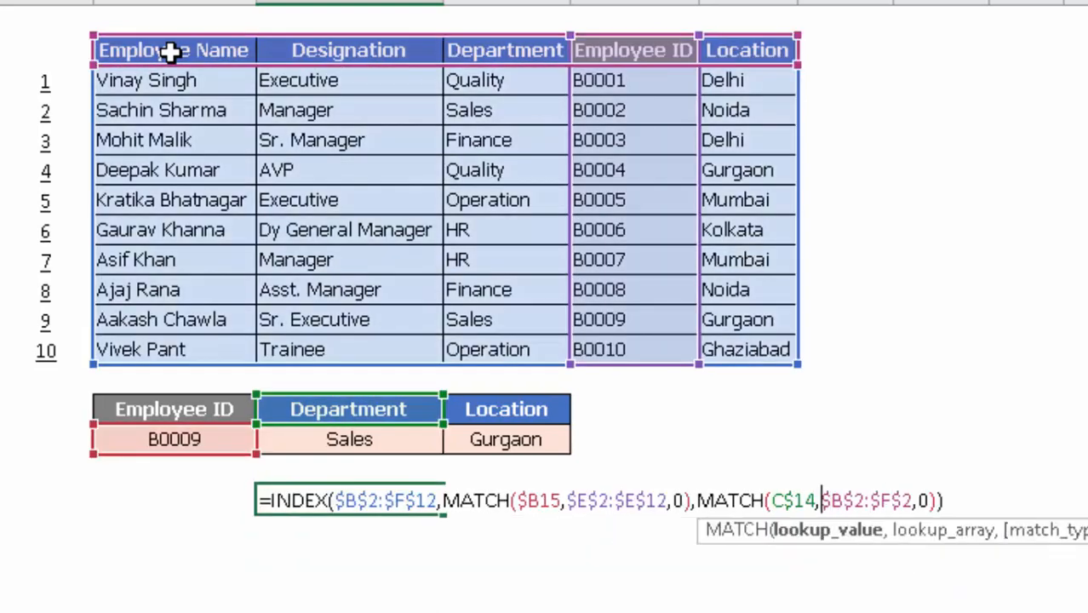
{"action": "key", "text": "Left"}
{"action": "key", "text": "Left"}
{"action": "key", "text": "ctrl+Return"}
{"action": "key", "text": "F2"}
{"action": "key", "text": "shift+Left"}
{"action": "key", "text": "shift+Left"}
{"action": "key", "text": "shift+Left"}
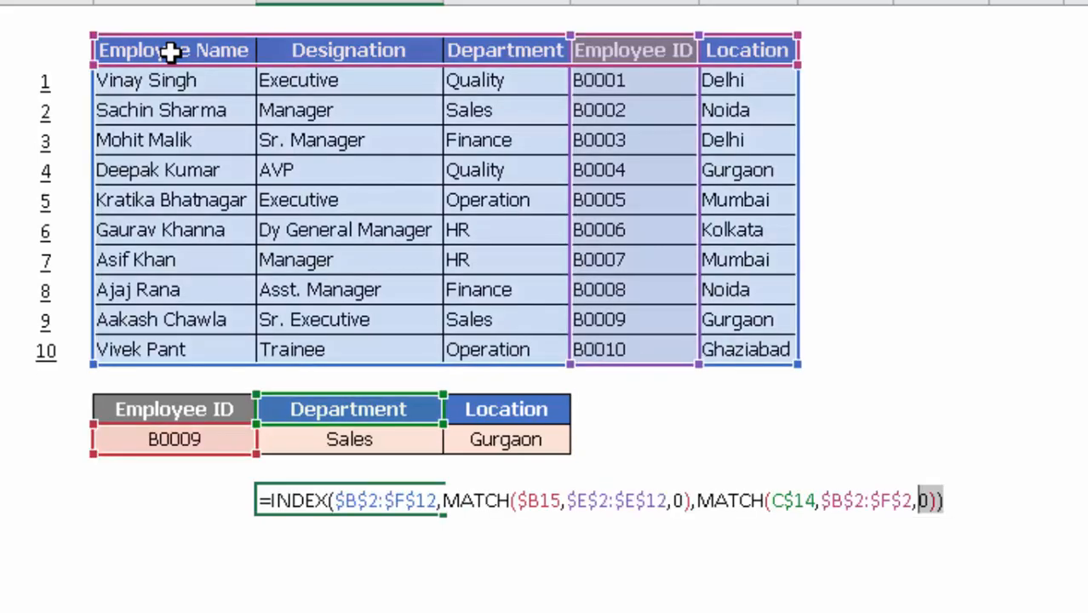
{"action": "key", "text": "Escape"}
Copy the C17 formula to the adjacent cell under Location and check its references.
{"action": "key", "text": "ctrl+c"}
{"action": "key", "text": "Right"}
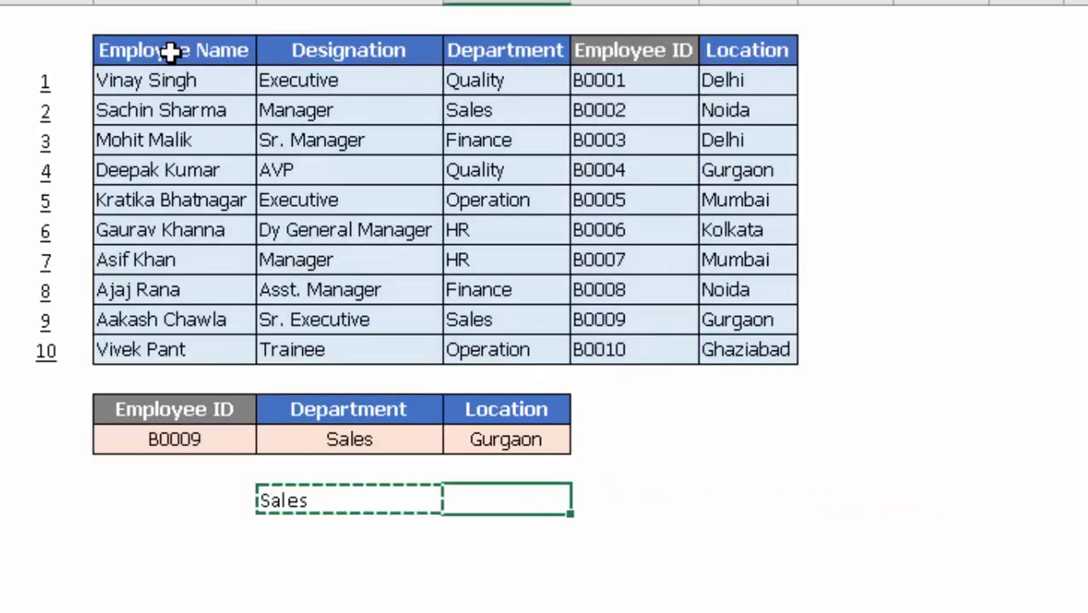
{"action": "key", "text": "ctrl+v"}
{"action": "key", "text": "F2"}
{"action": "key", "text": "Escape"}
{"action": "key", "text": "Left"}
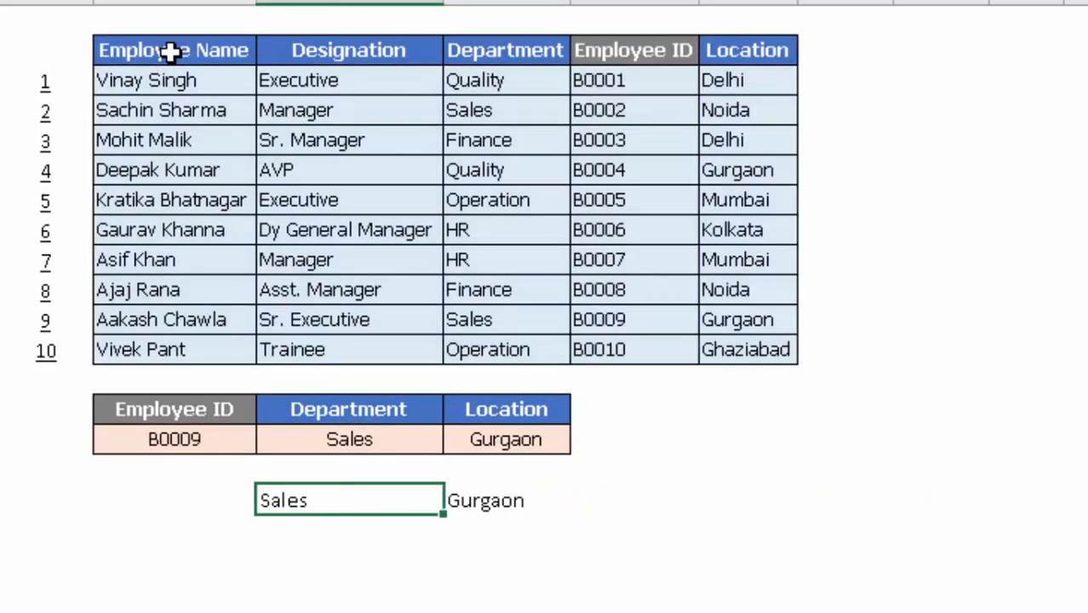
Compare the single-column INDEX MATCH formulas in the lookup table with the two-way formulas below it.
{"action": "key", "text": "Up"}
{"action": "key", "text": "Up"}
{"action": "key", "text": "F2"}
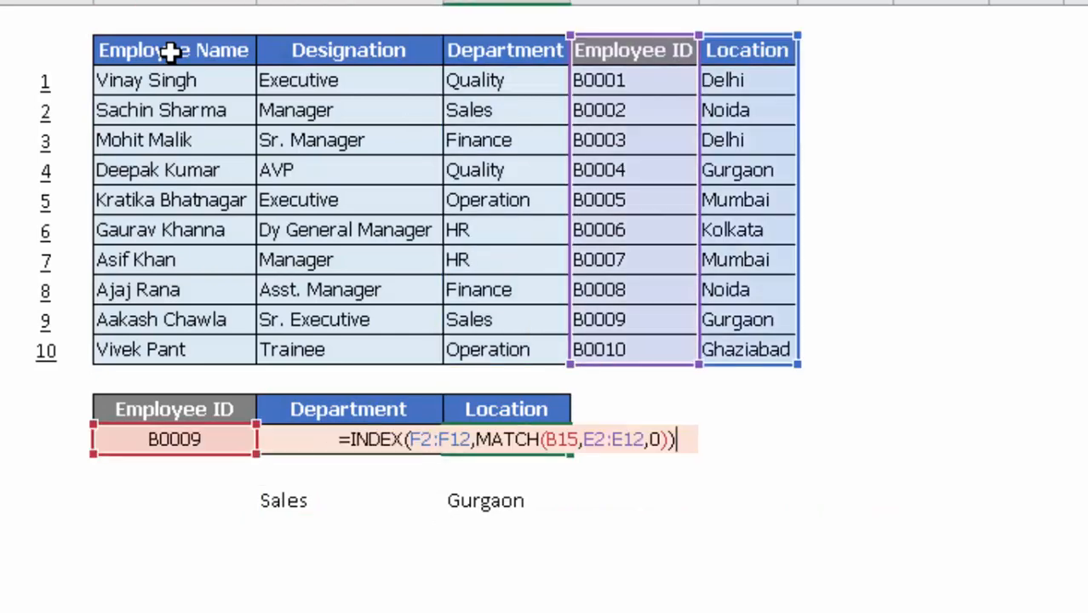
{"action": "key", "text": "Return"}
{"action": "key", "text": "Down"}
{"action": "key", "text": "Right"}
{"action": "key", "text": "Left"}
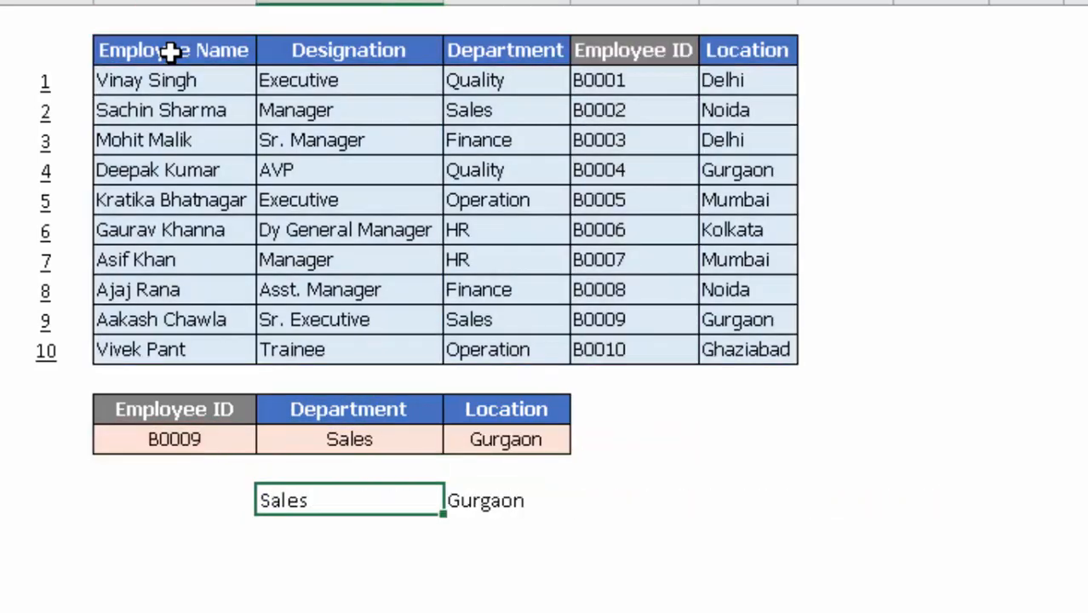
{"action": "key", "text": "Right"}
{"action": "key", "text": "F2"}
{"action": "key", "text": "Escape"}
{"action": "key", "text": "Up"}
{"action": "key", "text": "Up"}
{"action": "key", "text": "Left"}
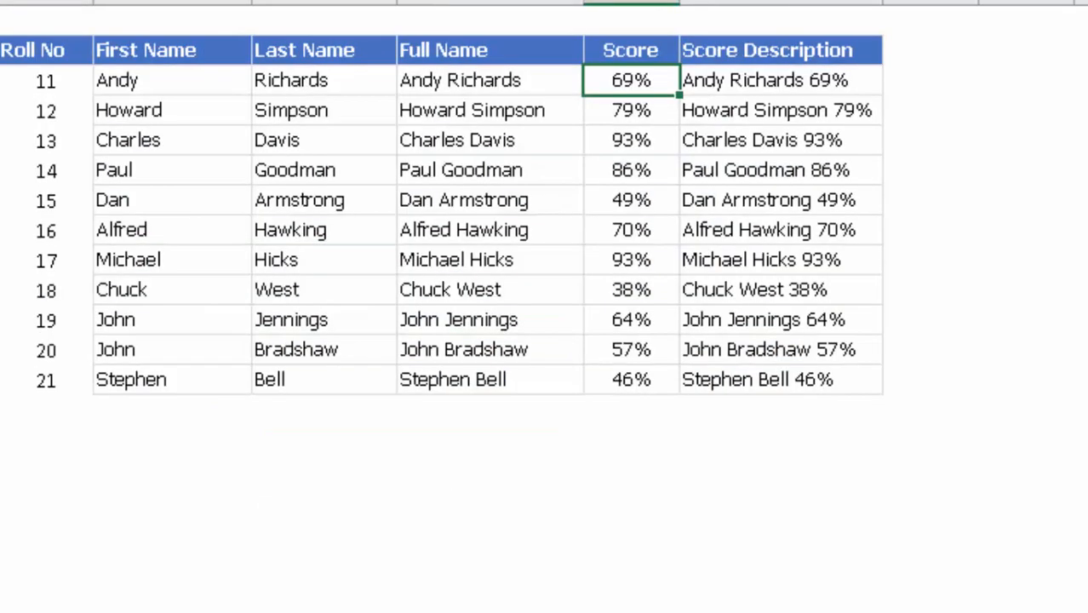
Clear the existing Full Name formulas in D3:D13 of the score table.
{"action": "key", "text": "Down"}
{"action": "key", "text": "Left"}
{"action": "key", "text": "Left"}
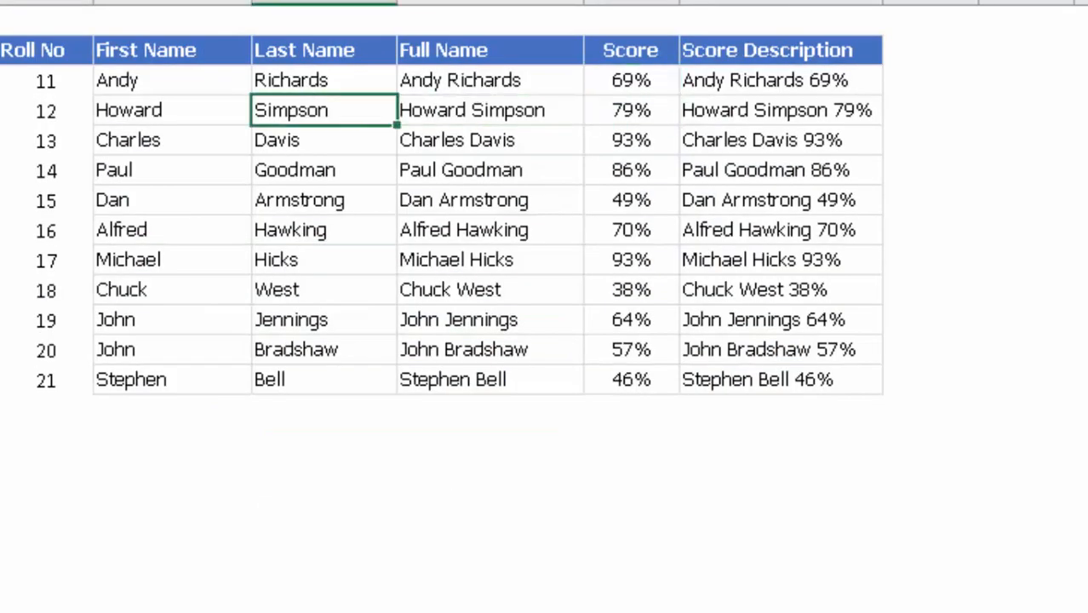
{"action": "key", "text": "Up"}
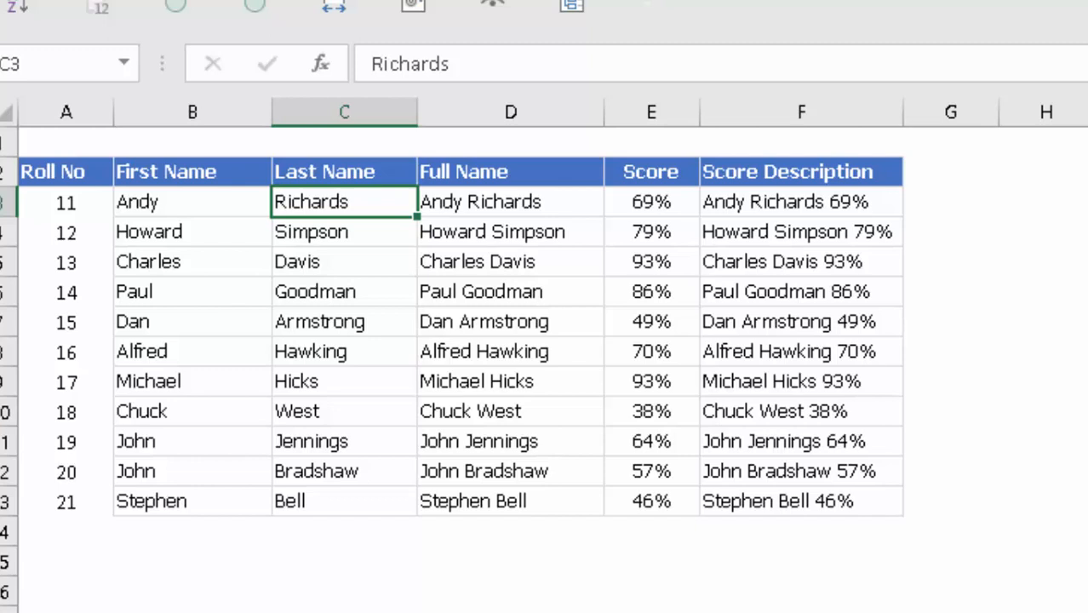
{"action": "key", "text": "Right"}
{"action": "key", "text": "ctrl+shift+Down"}
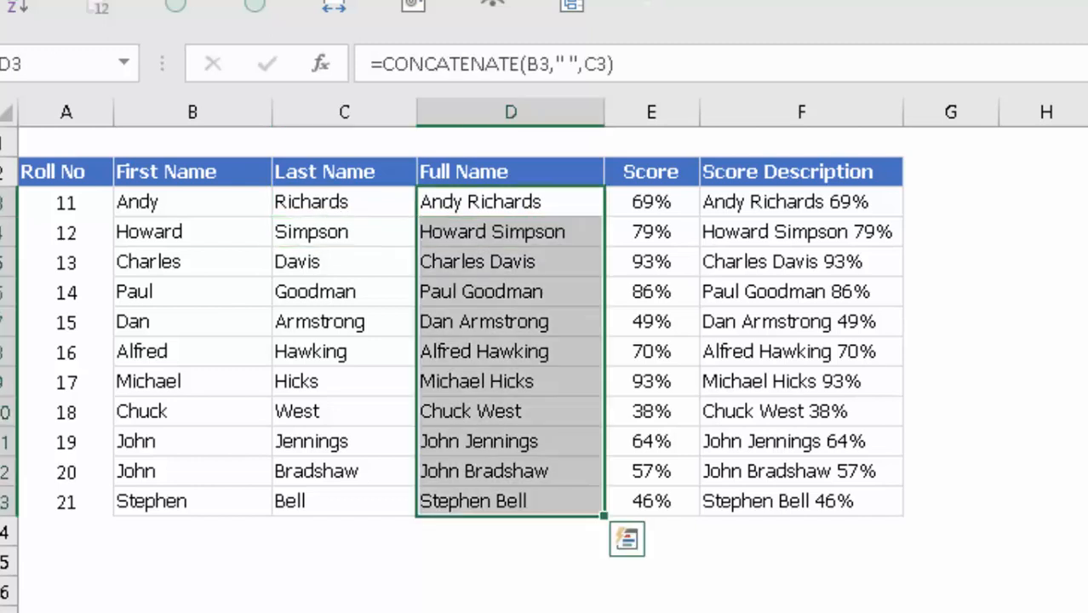
{"action": "key", "text": "Delete"}
Join the first and last name in D3 with =CONCATENATE(B3,C3).
{"action": "key", "text": "Down"}
{"action": "key", "text": "Left"}
{"action": "key", "text": "Up"}
{"action": "key", "text": "Right"}
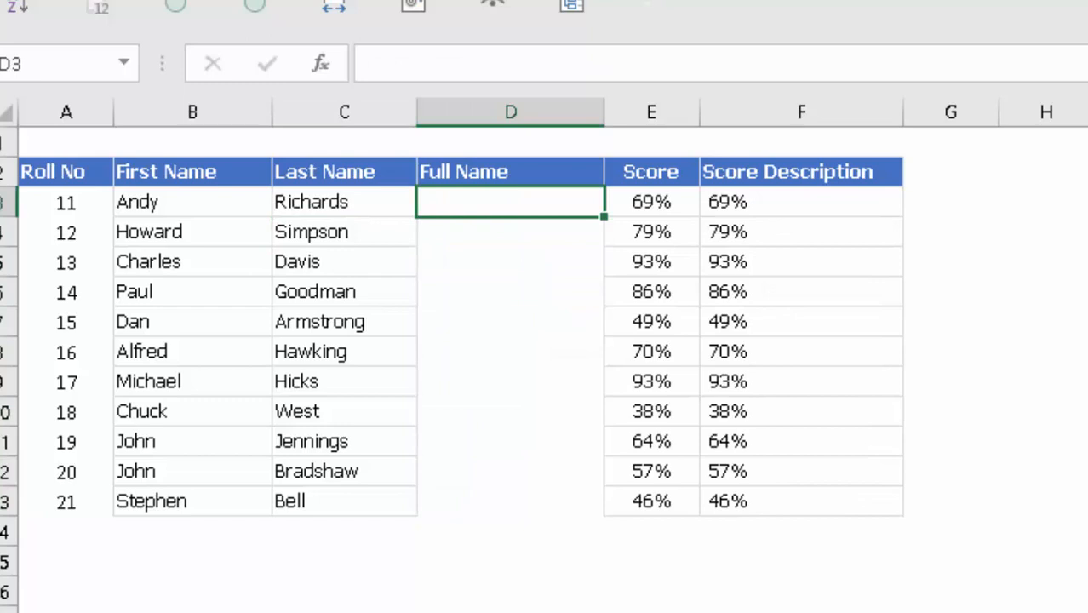
{"action": "type", "text": "=con"}
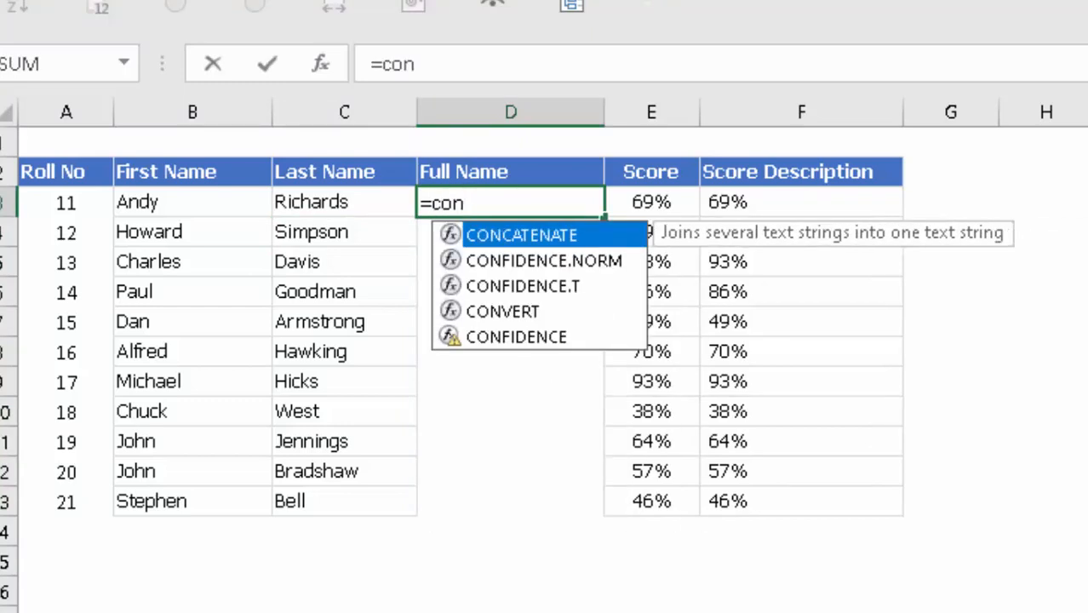
{"action": "key", "text": "Tab"}
{"action": "key", "text": "Left"}
{"action": "key", "text": "Left"}
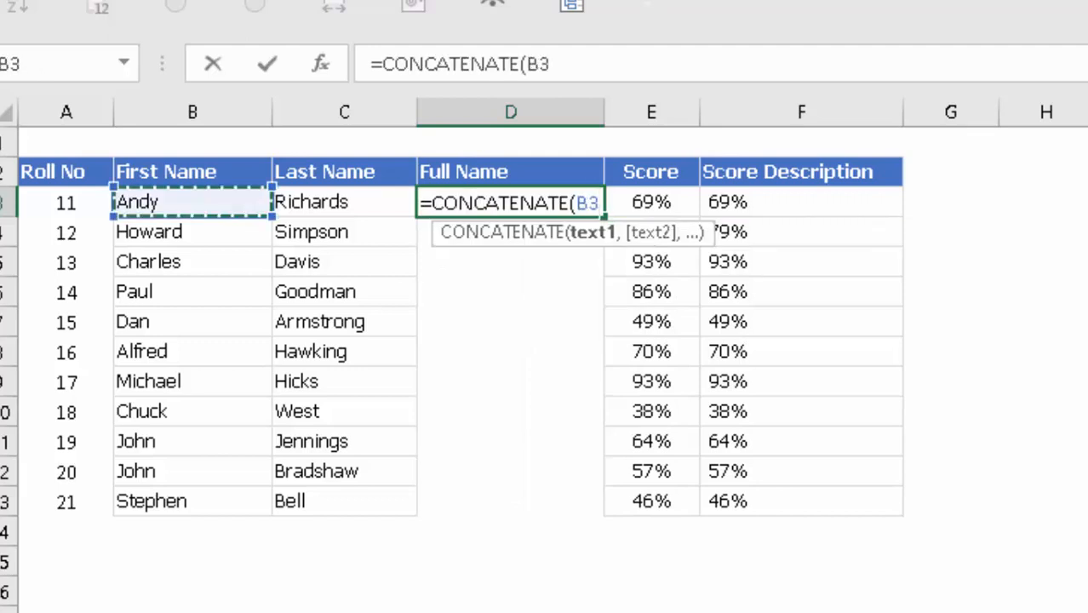
{"action": "type", "text": ","}
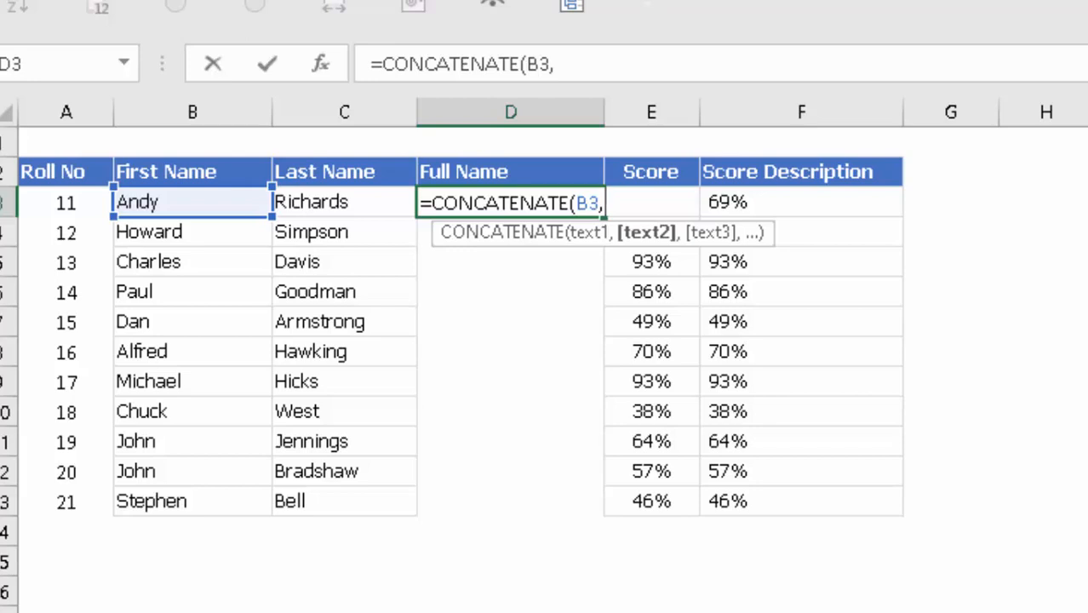
{"action": "key", "text": "Left"}
{"action": "key", "text": "Return"}
Insert a space, " ", between B3 and C3 as the second CONCATENATE argument and enter the formula.
{"action": "key", "text": "Up"}
{"action": "key", "text": "F2"}
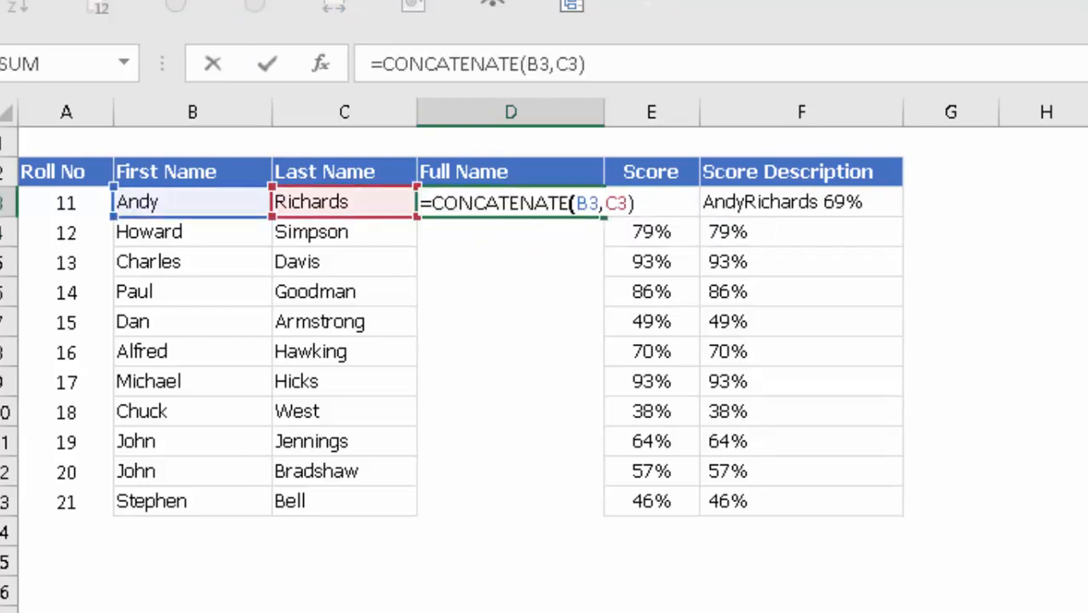
{"action": "key", "text": "Left"}
{"action": "key", "text": "Left"}
{"action": "key", "text": "Left"}
{"action": "type", "text": "\" \""}
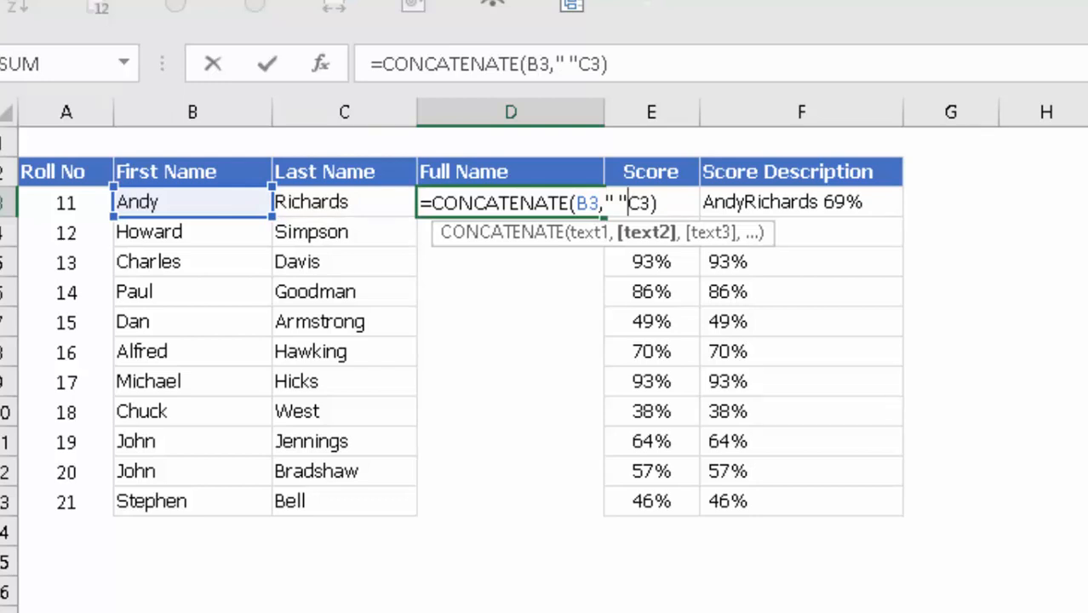
{"action": "type", "text": ","}
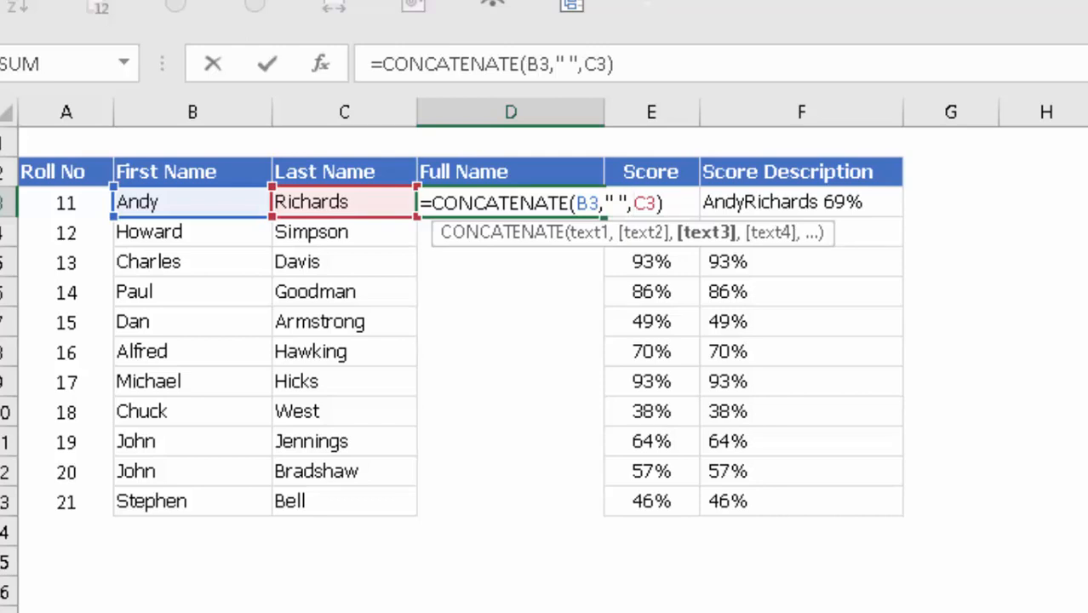
{"action": "key", "text": "Return"}
Fill the D3 CONCATENATE formula down through D13.
{"action": "key", "text": "Up"}
{"action": "key", "text": "shift+Down"}
{"action": "key", "text": "shift+Down"}
{"action": "key", "text": "shift+Down"}
{"action": "key", "text": "shift+Down"}
{"action": "key", "text": "shift+Down"}
{"action": "key", "text": "shift+Down"}
{"action": "key", "text": "shift+Down"}
{"action": "key", "text": "shift+Down"}
{"action": "key", "text": "shift+Down"}
{"action": "key", "text": "shift+Down"}
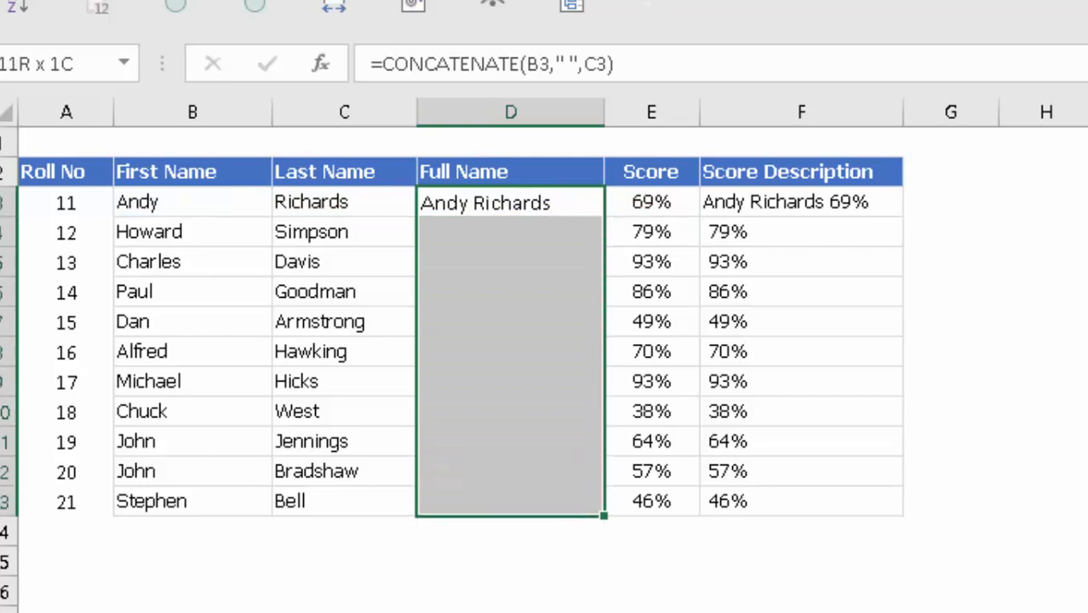
{"action": "key", "text": "ctrl+d"}
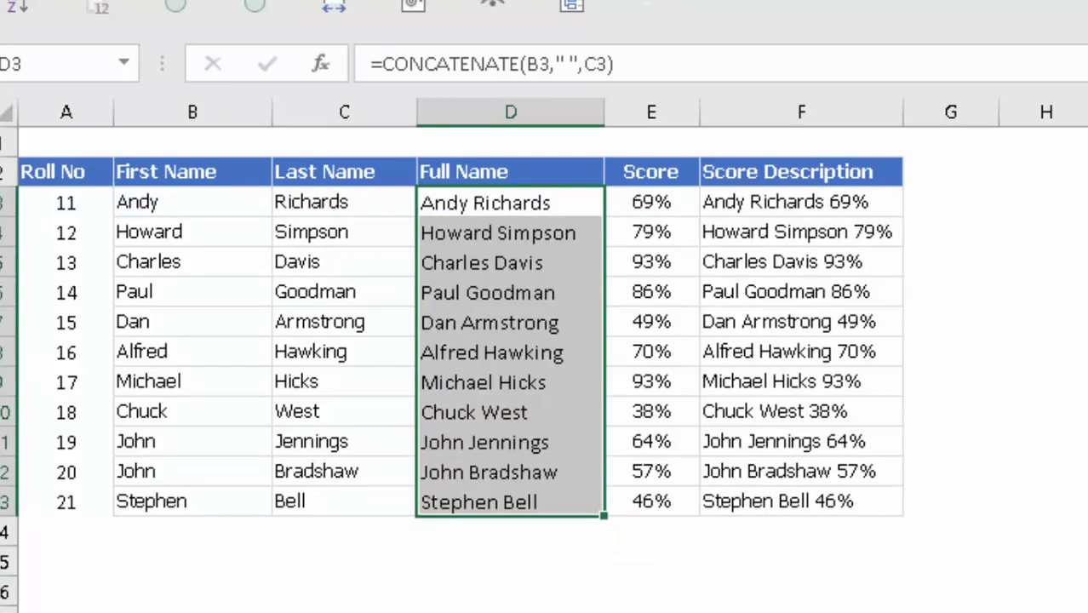
Replace the D3 formula with the ampersand version =B3&" "&C3.
{"action": "key", "text": "Down"}
{"action": "key", "text": "Down"}
{"action": "key", "text": "Down"}
{"action": "key", "text": "Down"}
{"action": "key", "text": "Up"}
{"action": "key", "text": "Up"}
{"action": "key", "text": "Up"}
{"action": "key", "text": "Up"}
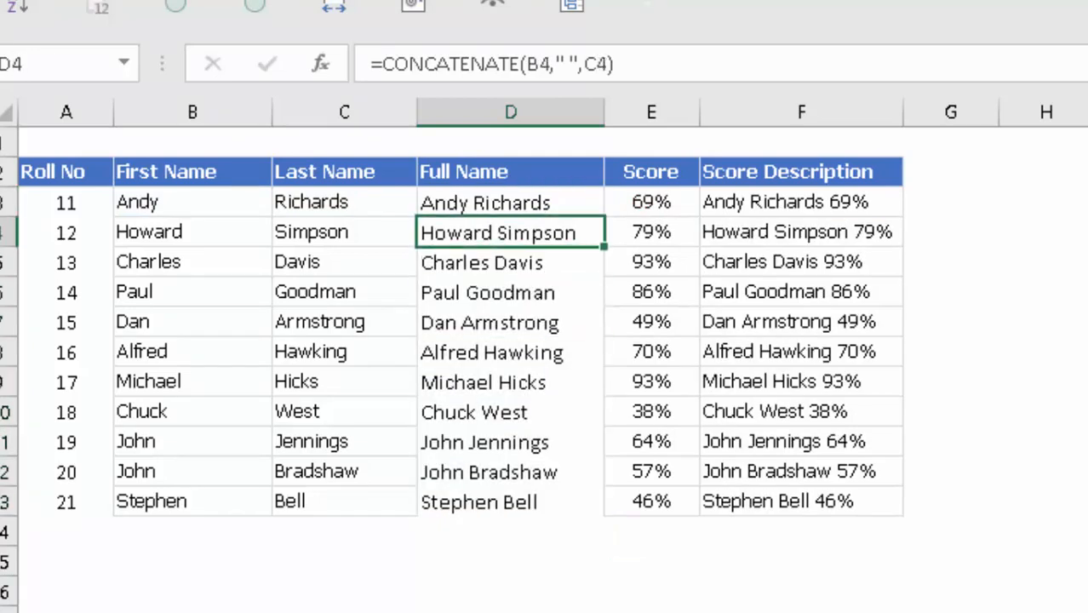
{"action": "type", "text": "="}
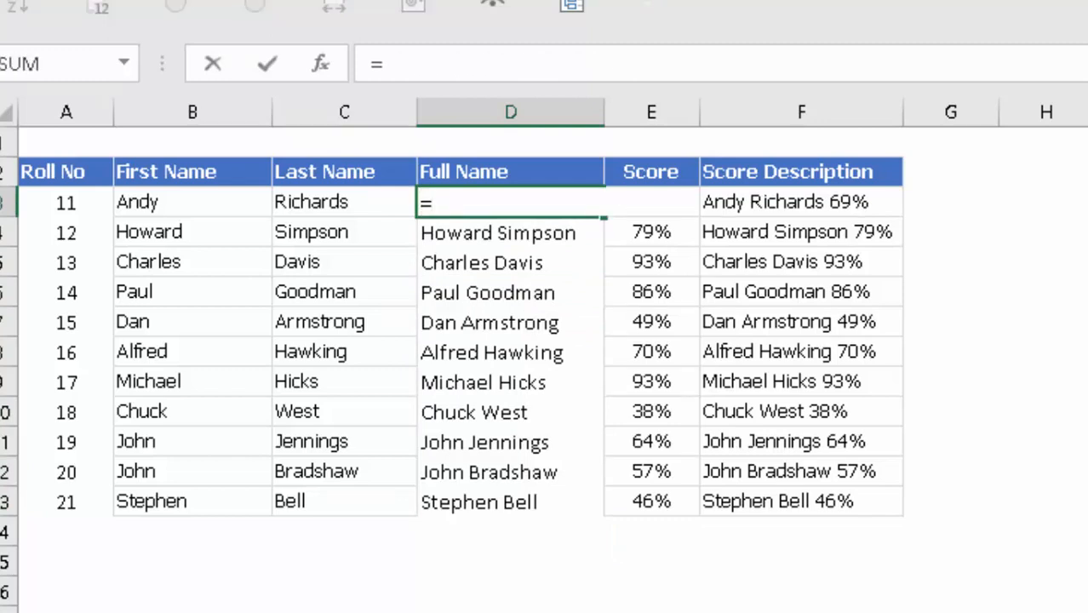
{"action": "key", "text": "Left"}
{"action": "key", "text": "Left"}
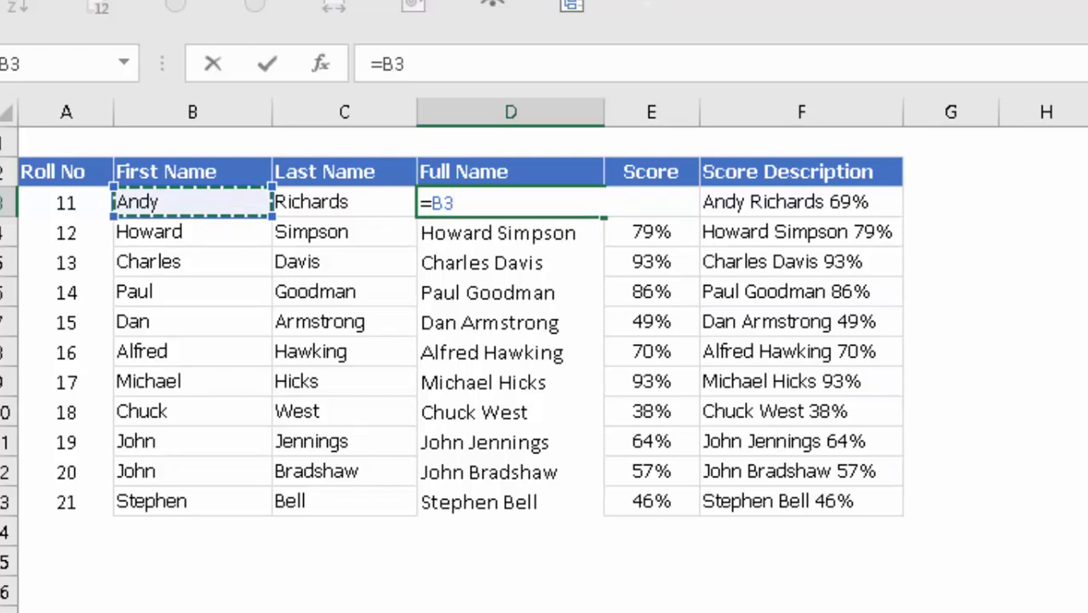
{"action": "type", "text": "&\" \""}
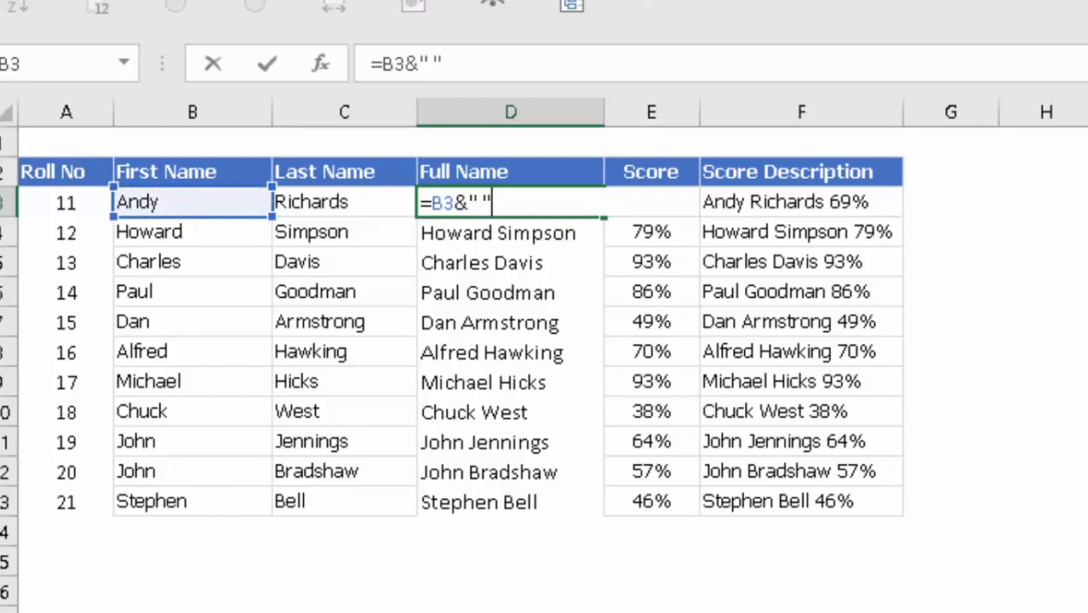
{"action": "type", "text": "&"}
{"action": "key", "text": "Left"}
{"action": "key", "text": "Return"}
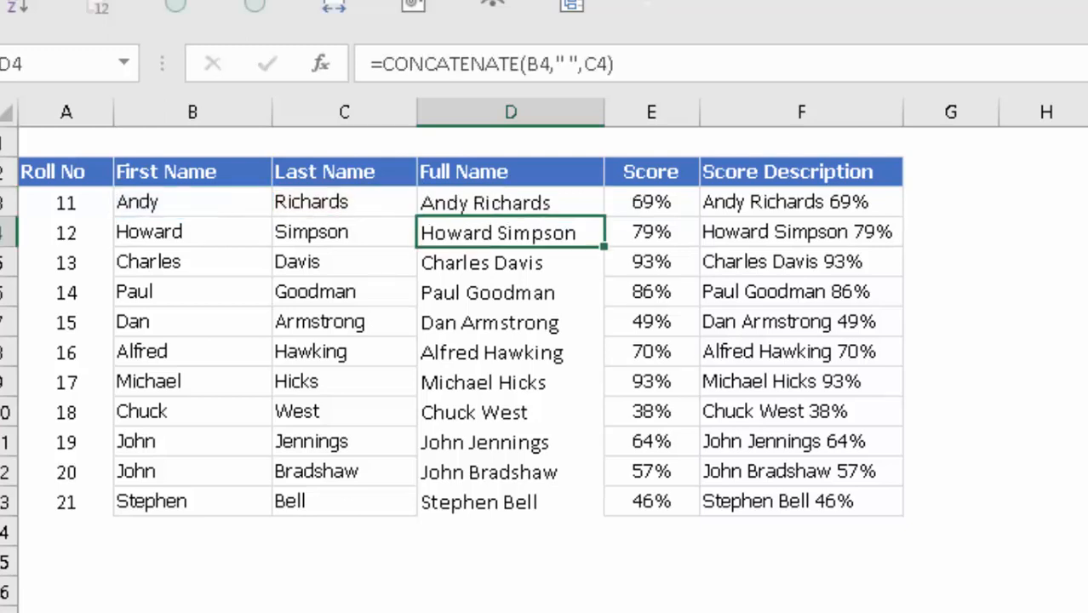
Examine how the ampersand formula in D3 combines its cell references and the space.
{"action": "key", "text": "Up"}
{"action": "key", "text": "ctrl+shift+Down"}
{"action": "key", "text": "Down"}
{"action": "key", "text": "Up"}
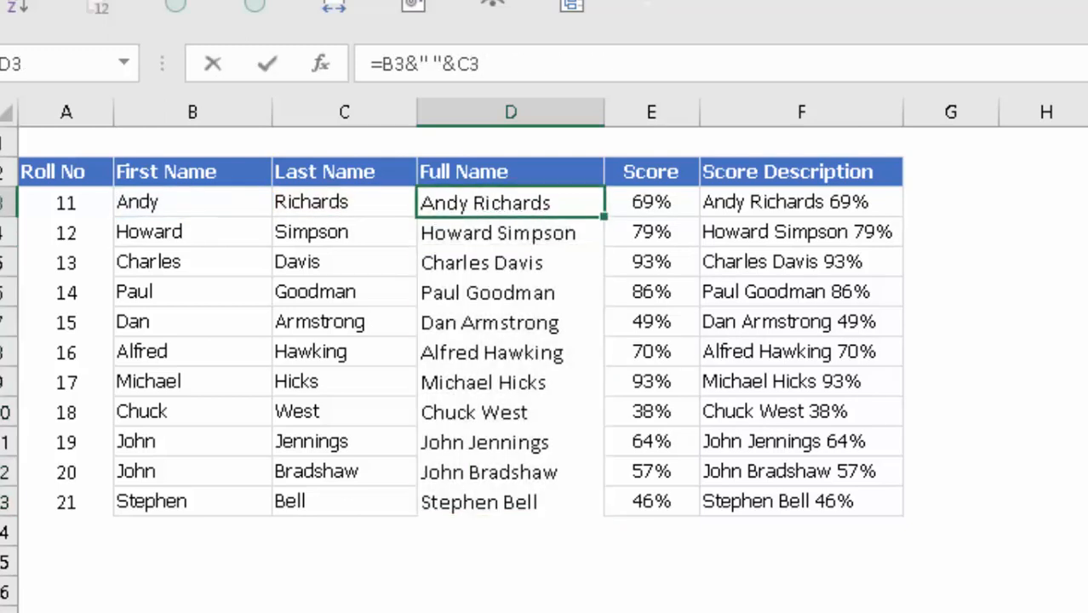
{"action": "key", "text": "F2"}
{"action": "key", "text": "Escape"}
{"action": "key", "text": "F2"}
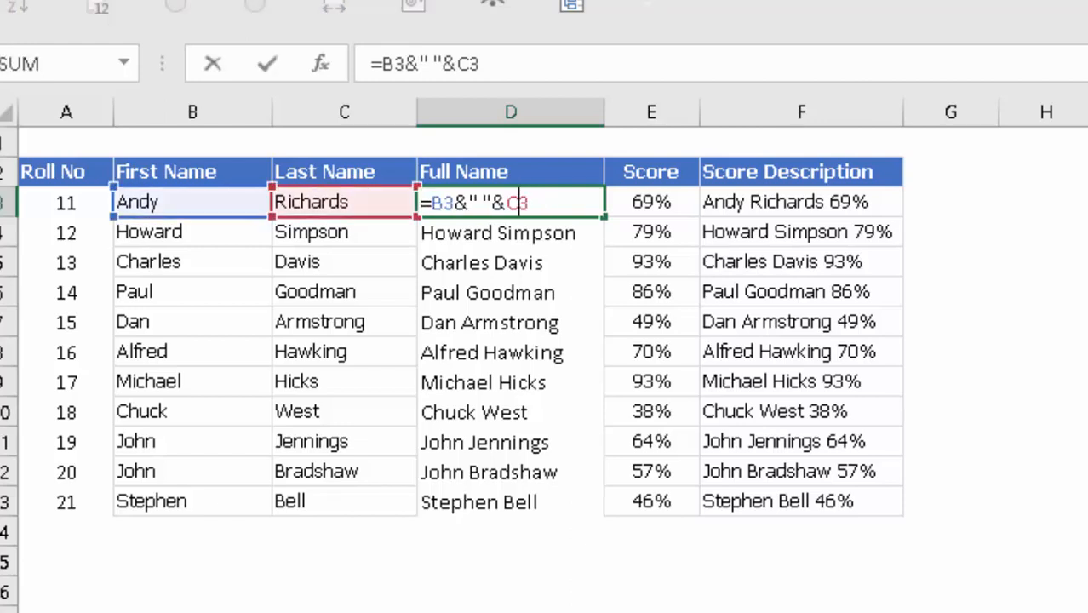
{"action": "key", "text": "Left"}
{"action": "key", "text": "Left"}
{"action": "key", "text": "Left"}
{"action": "key", "text": "Right"}
{"action": "key", "text": "Escape"}
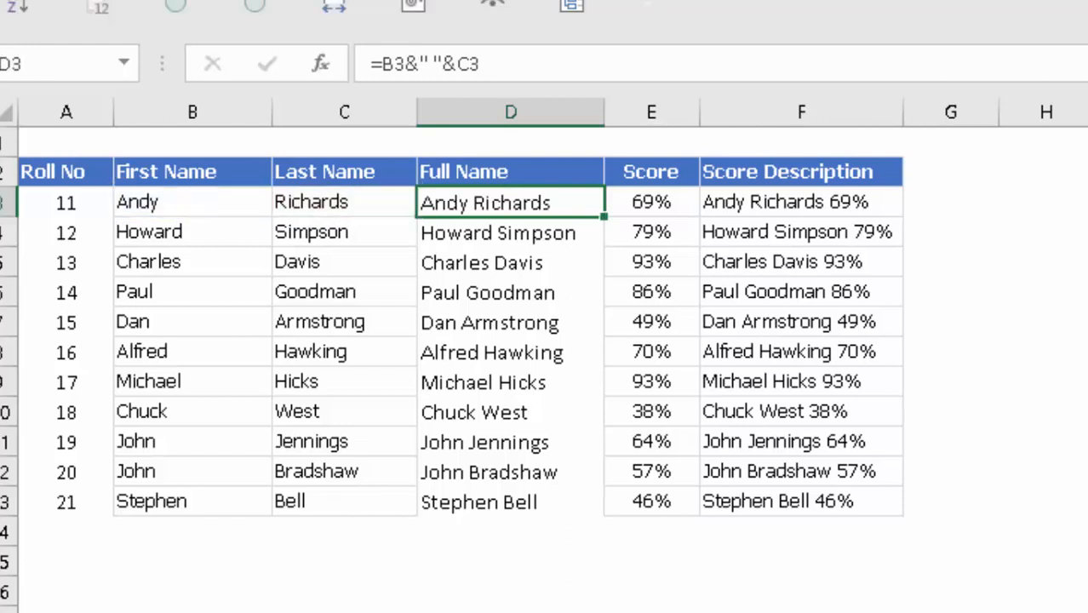
Compare the formula in D4 with the ampersand formula in D3.
{"action": "key", "text": "Down"}
{"action": "key", "text": "F2"}
{"action": "key", "text": "Escape"}
{"action": "key", "text": "Up"}
{"action": "key", "text": "F2"}
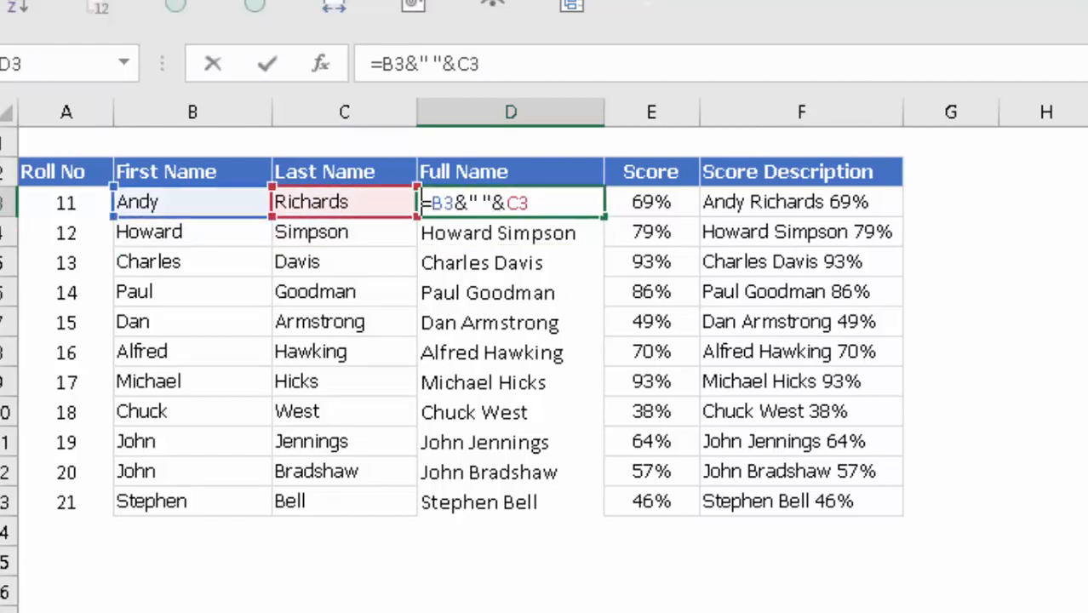
{"action": "key", "text": "Escape"}
{"action": "key", "text": "Down"}
{"action": "key", "text": "Up"}
{"action": "key", "text": "F2"}
{"action": "key", "text": "Left"}
{"action": "key", "text": "Left"}
{"action": "key", "text": "Left"}
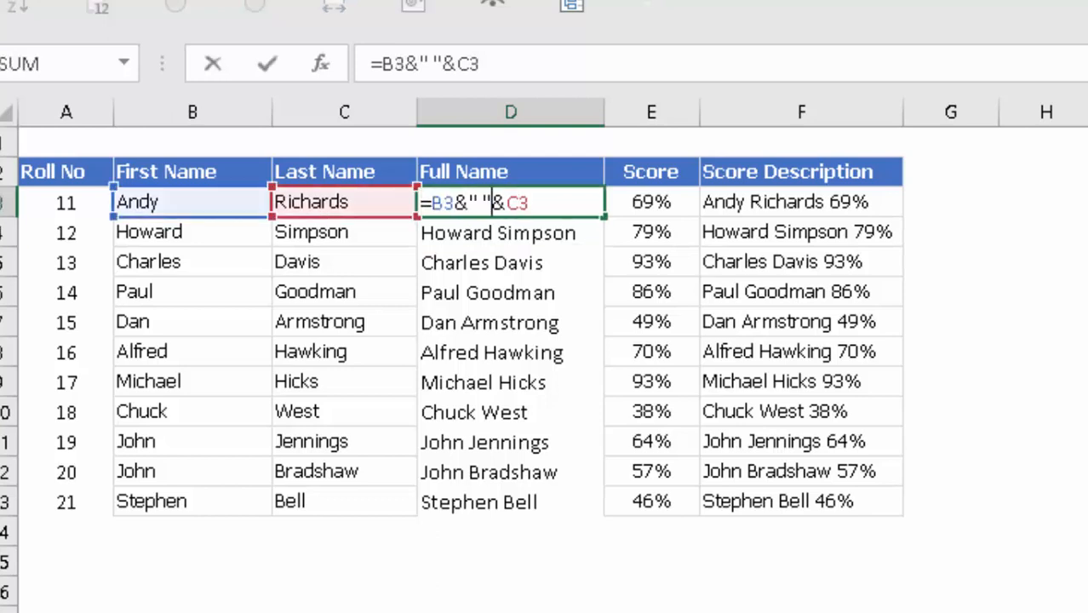
{"action": "key", "text": "Escape"}
Examine the Score Description formulas in F3:F13.
{"action": "key", "text": "Right"}
{"action": "key", "text": "Right"}
{"action": "key", "text": "Down"}
{"action": "key", "text": "Down"}
{"action": "key", "text": "Down"}
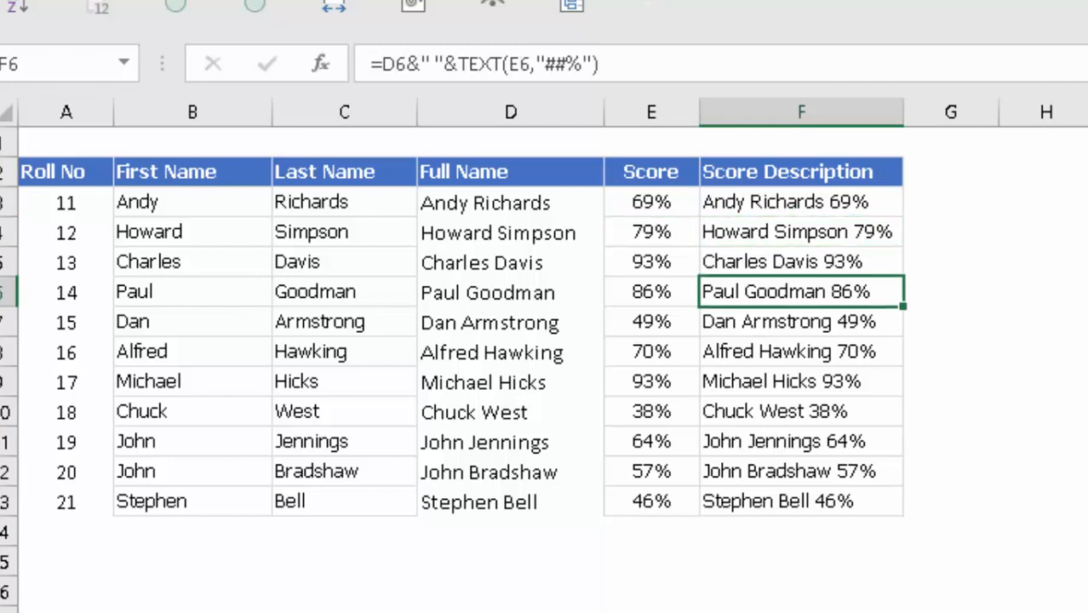
{"action": "key", "text": "Up"}
{"action": "key", "text": "Up"}
{"action": "key", "text": "Up"}
{"action": "key", "text": "shift+Down"}
{"action": "key", "text": "ctrl+shift+Down"}
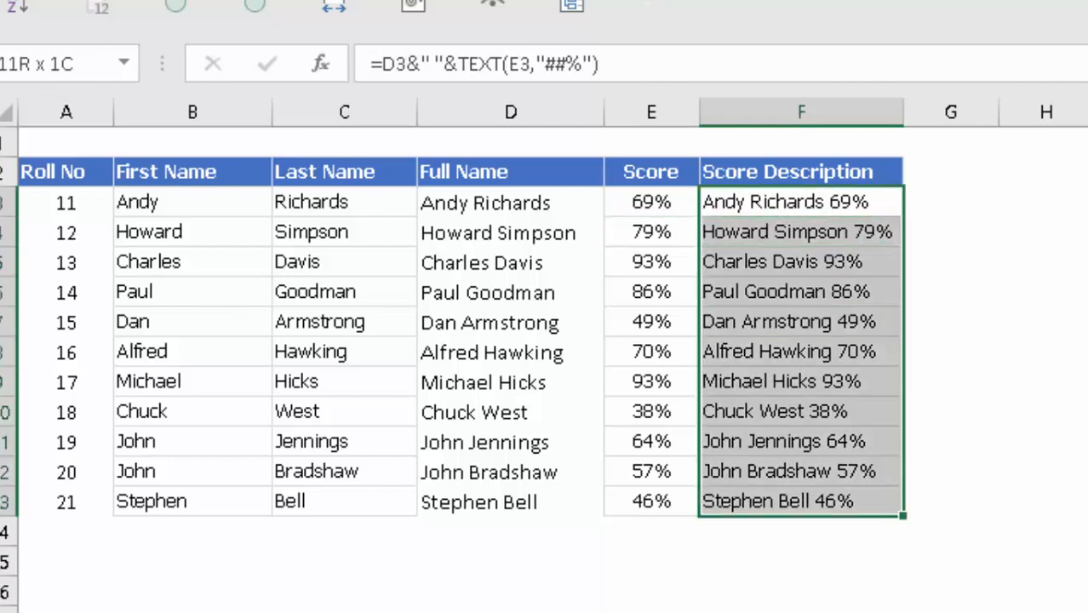
Review the Full Name and Score cells that feed the Score Description in row 3.
{"action": "key", "text": "Down"}
{"action": "key", "text": "Up"}
{"action": "key", "text": "Left"}
{"action": "key", "text": "Left"}
{"action": "key", "text": "shift+Right"}
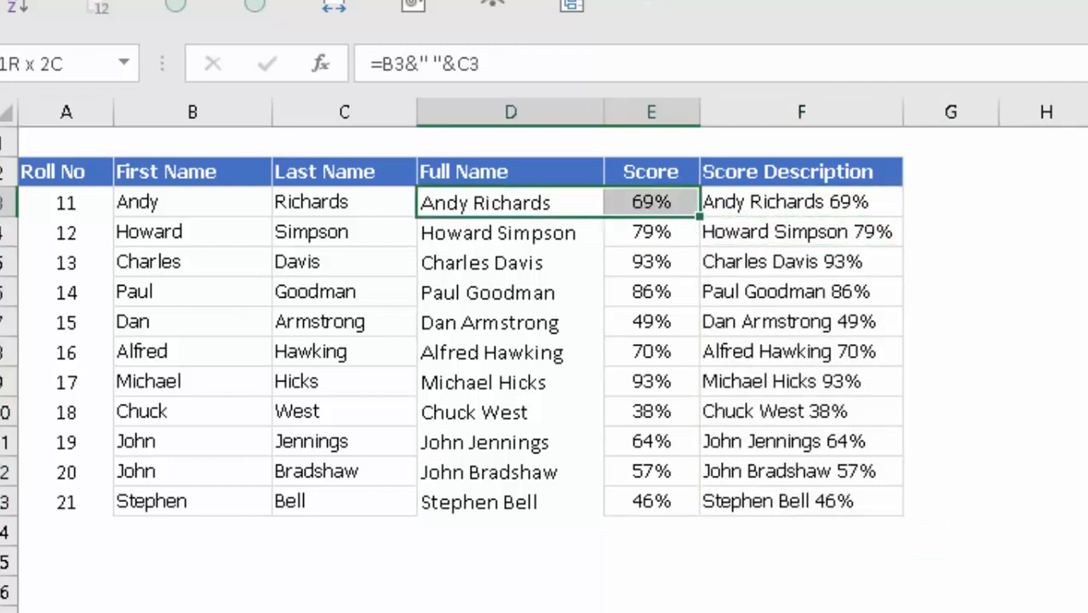
{"action": "key", "text": "shift+Left"}
{"action": "key", "text": "Right"}
{"action": "key", "text": "Up"}
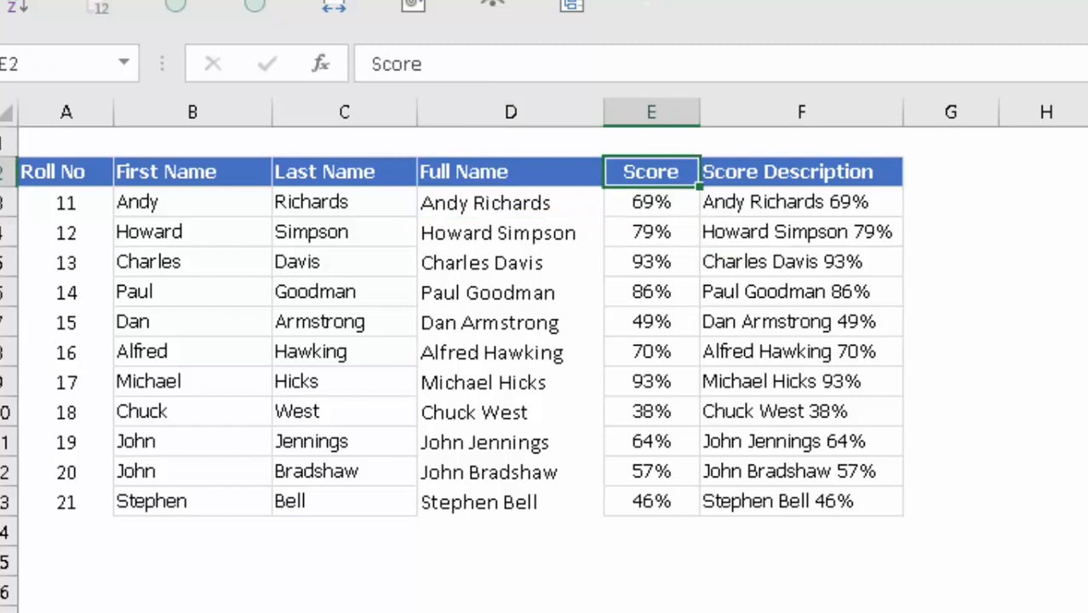
Begin a joining formula in G3 with the full name in D3 followed by an ampersand.
{"action": "key", "text": "Down"}
{"action": "key", "text": "Right"}
{"action": "key", "text": "Right"}
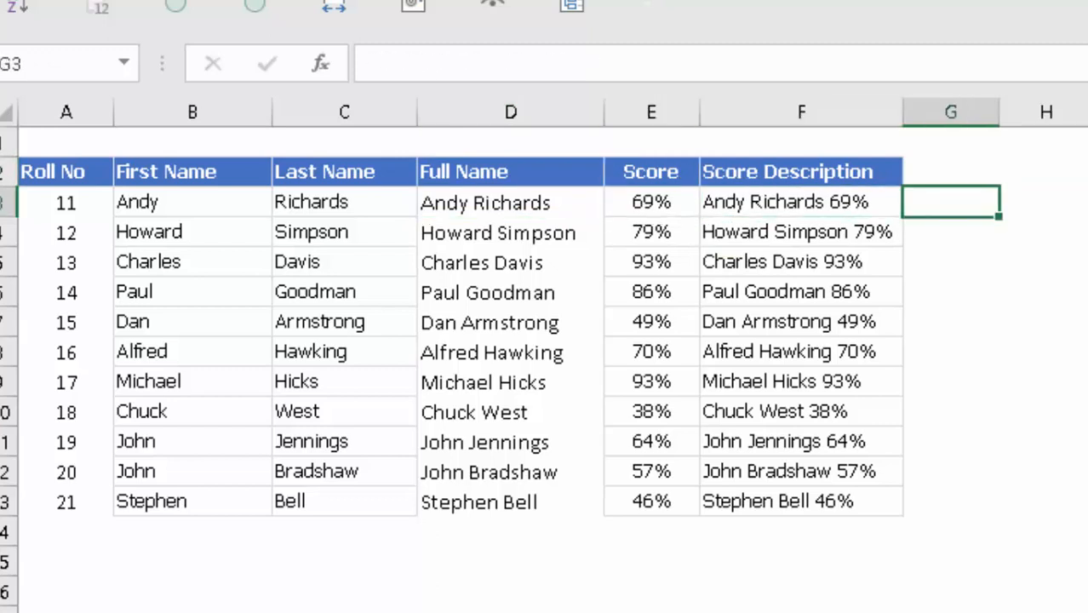
{"action": "type", "text": "="}
{"action": "key", "text": "Left"}
{"action": "key", "text": "Left"}
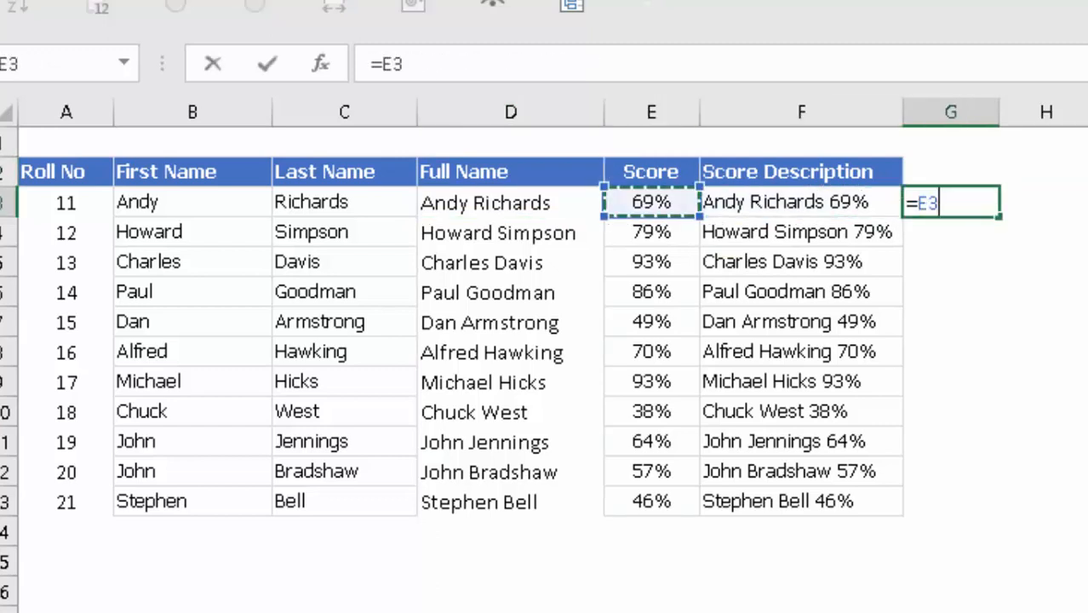
{"action": "key", "text": "Left"}
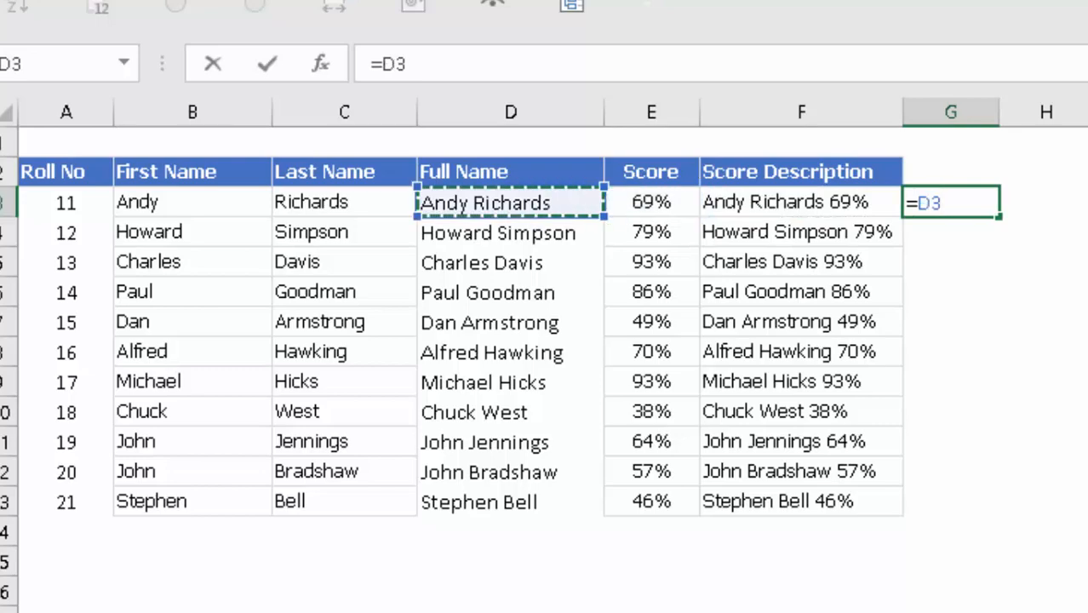
{"action": "type", "text": "&"}
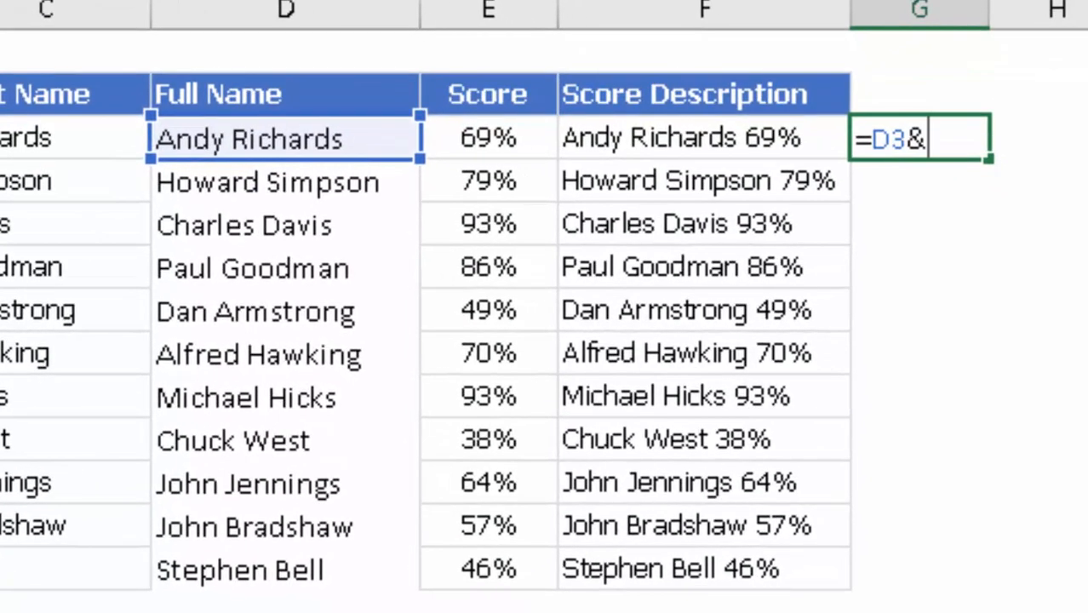
Complete the G3 formula as =D3&" "&E3 so that a space separates the full name and the score.
{"action": "key", "text": "Left"}
{"action": "key", "text": "Left"}
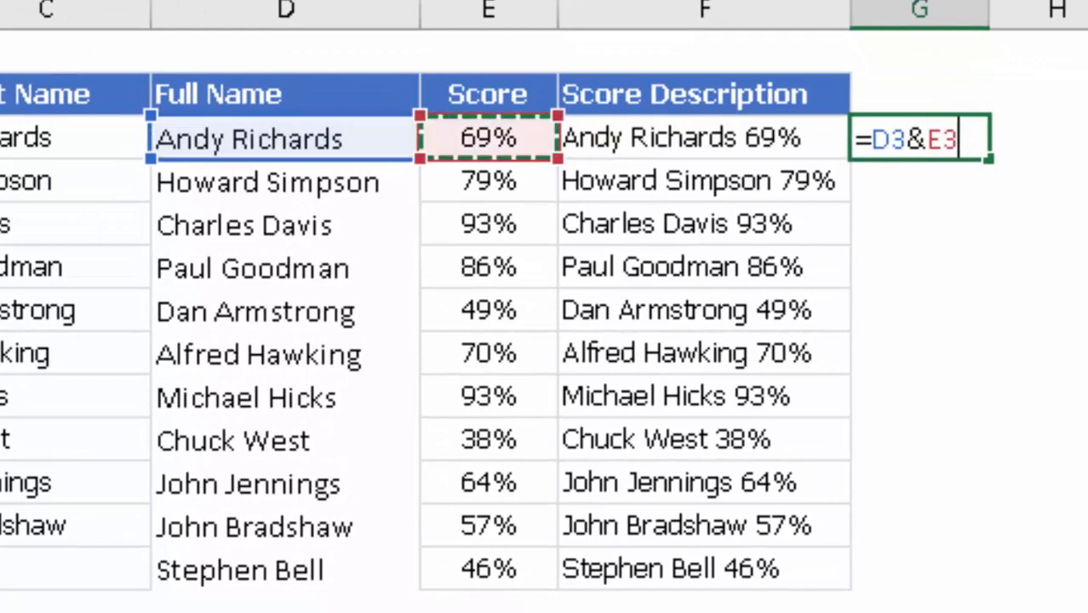
{"action": "key", "text": "BackSpace"}
{"action": "key", "text": "BackSpace"}
{"action": "type", "text": "\" \""}
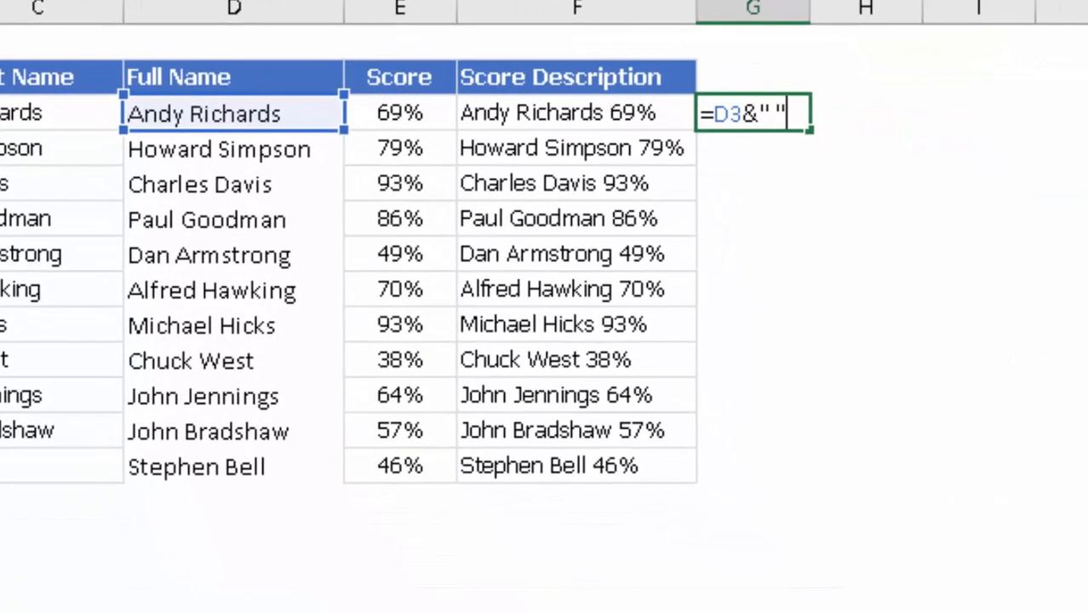
{"action": "type", "text": "&"}
{"action": "key", "text": "Left"}
{"action": "key", "text": "Left"}
{"action": "key", "text": "ctrl+Return"}
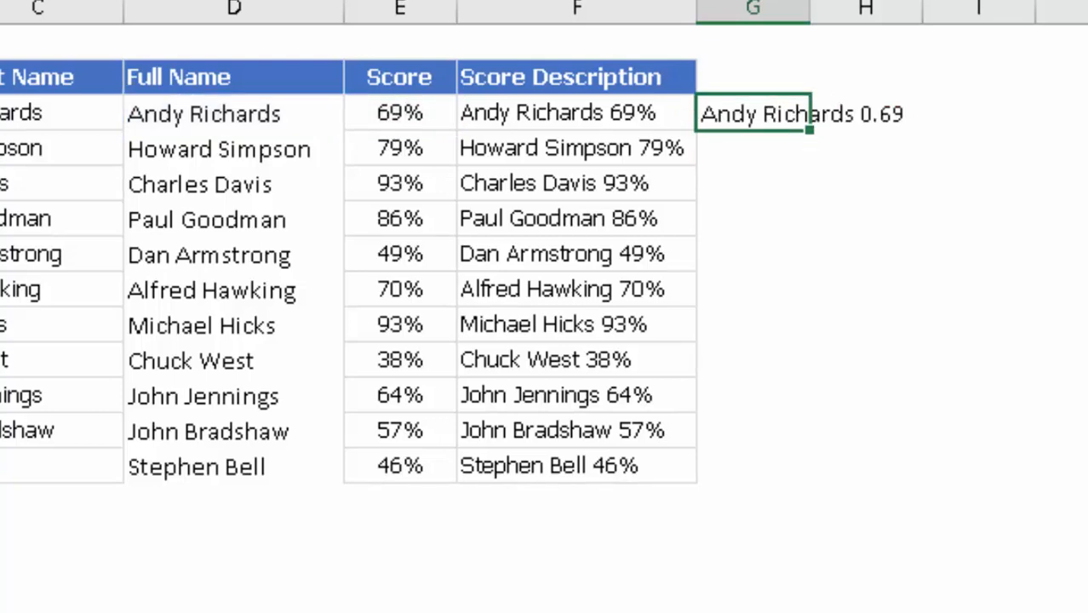
Compare the joined text in G3 with the formatted score in E3.
{"action": "key", "text": "Up"}
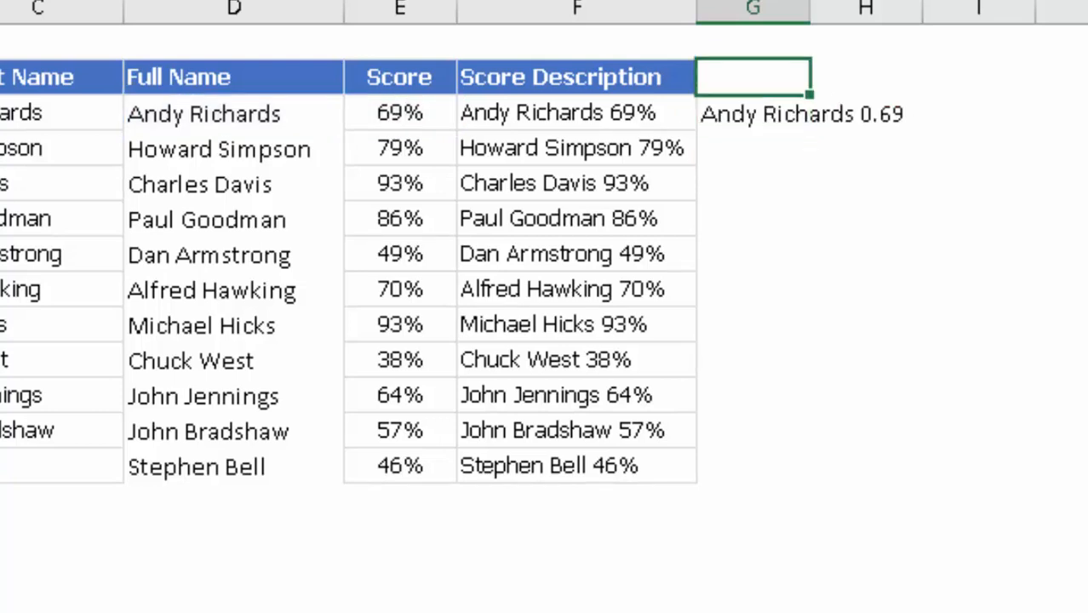
{"action": "key", "text": "Left"}
{"action": "key", "text": "Left"}
{"action": "key", "text": "Left"}
{"action": "key", "text": "Down"}
{"action": "key", "text": "Right"}
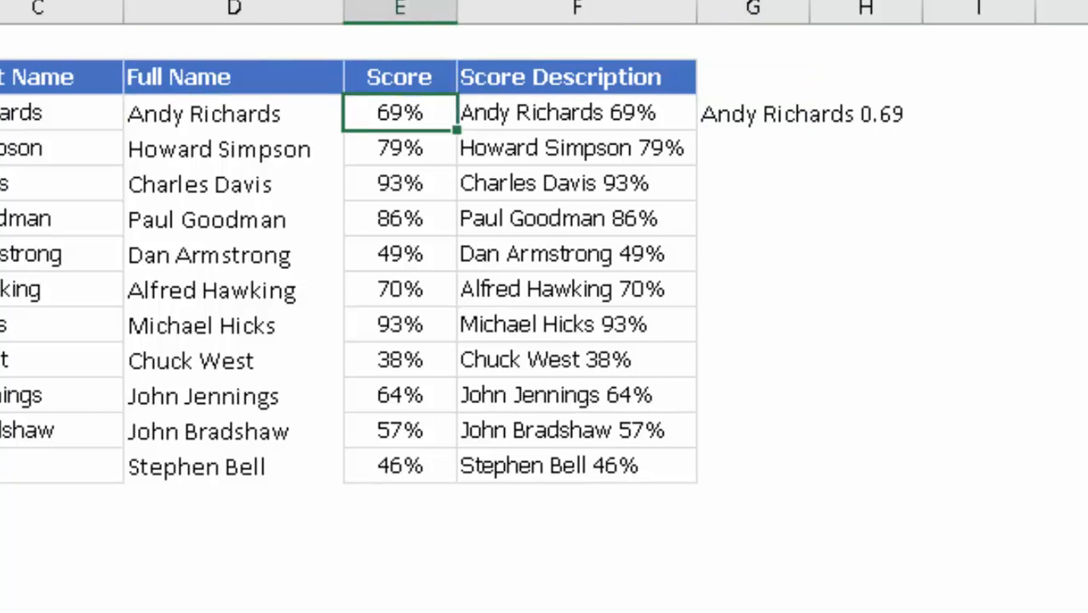
{"action": "key", "text": "Up"}
{"action": "key", "text": "Right"}
{"action": "key", "text": "Right"}
{"action": "key", "text": "Down"}
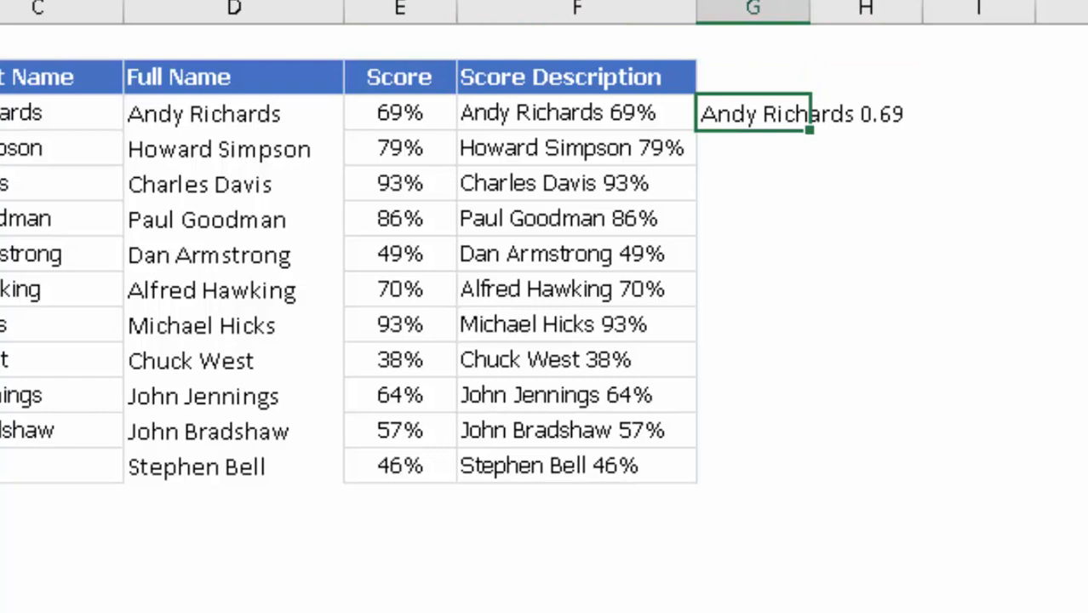
Try the current date in E3 in place of the score, check the joined text in row 3, and undo the entry.
{"action": "left_click", "coordinate": [401, 112]}
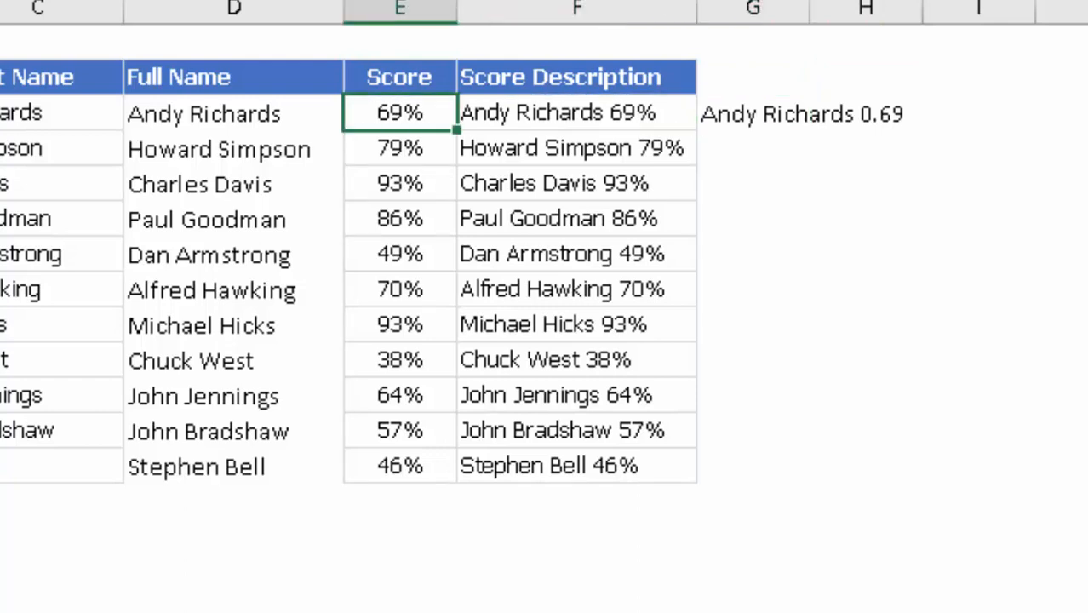
{"action": "key", "text": "ctrl+semicolon"}
{"action": "key", "text": "Return"}
{"action": "key", "text": "Up"}
{"action": "key", "text": "Right"}
{"action": "key", "text": "Right"}
{"action": "key", "text": "Right"}
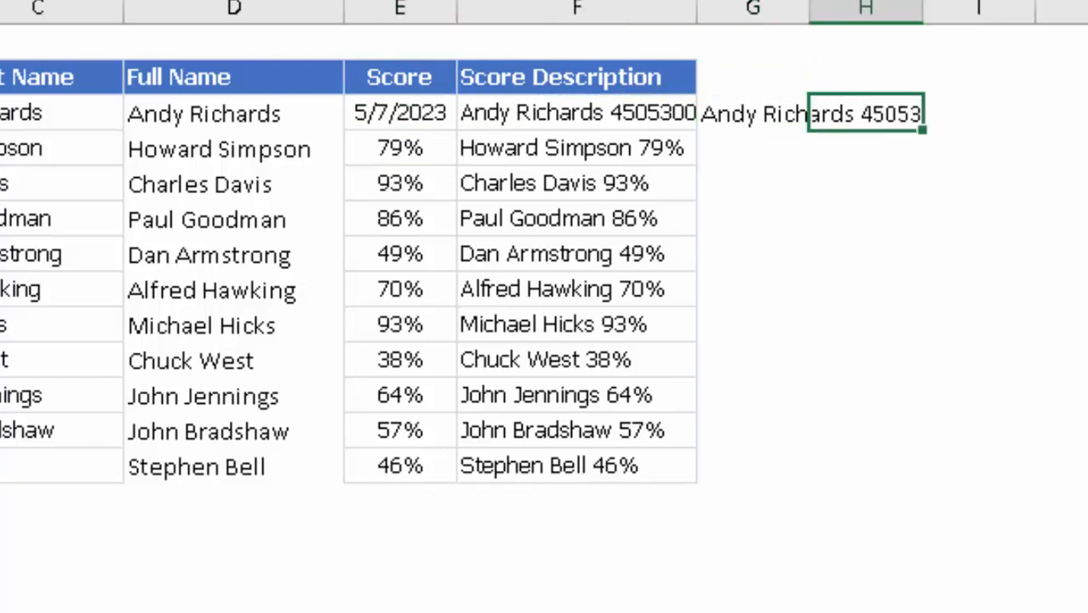
{"action": "key", "text": "Left"}
{"action": "key", "text": "Left"}
{"action": "key", "text": "Left"}
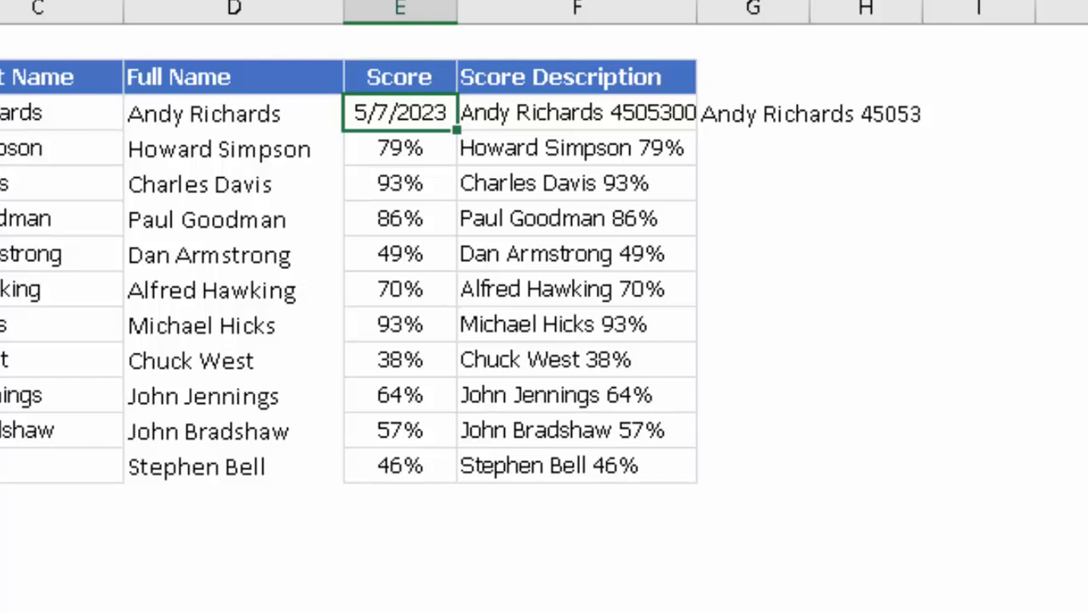
{"action": "key", "text": "ctrl+z"}
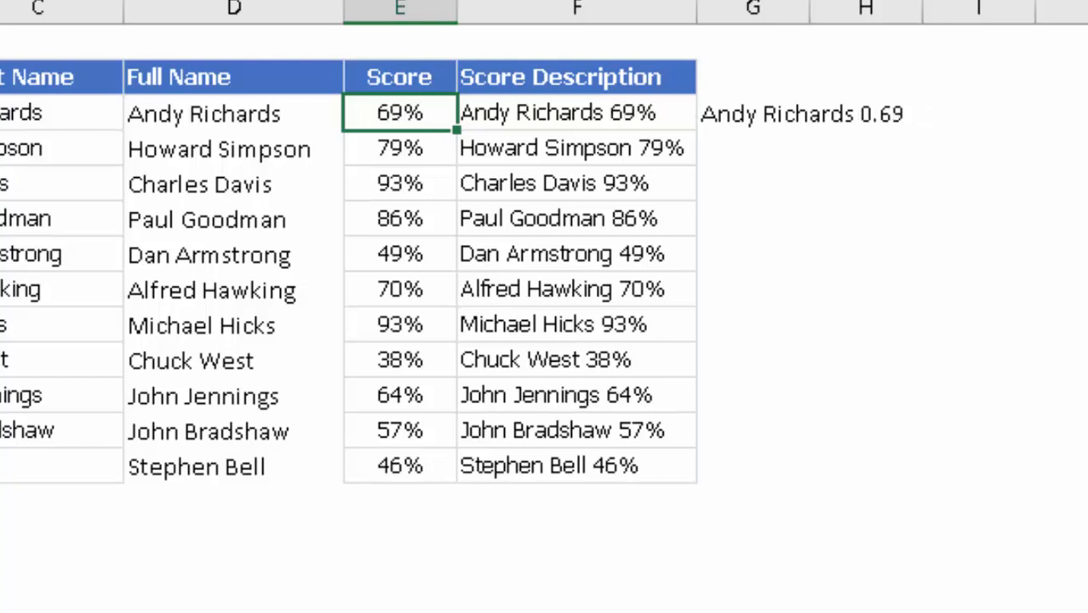
Review the cell references in the G3 joining formula without changing it.
{"action": "key", "text": "Up"}
{"action": "key", "text": "Right"}
{"action": "key", "text": "Right"}
{"action": "key", "text": "Right"}
{"action": "key", "text": "Down"}
{"action": "key", "text": "Left"}
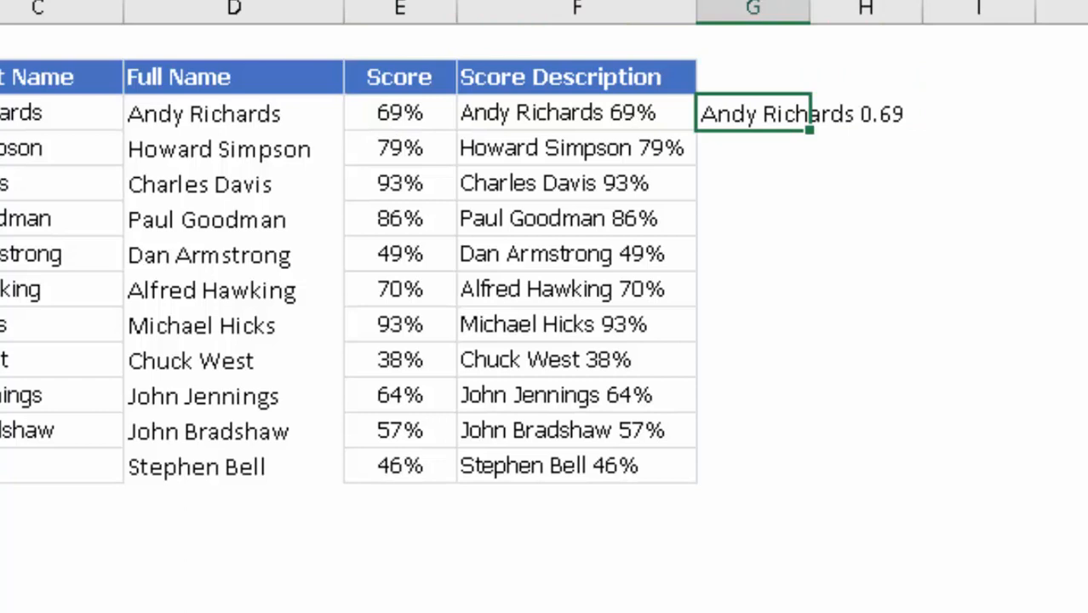
{"action": "key", "text": "F2"}
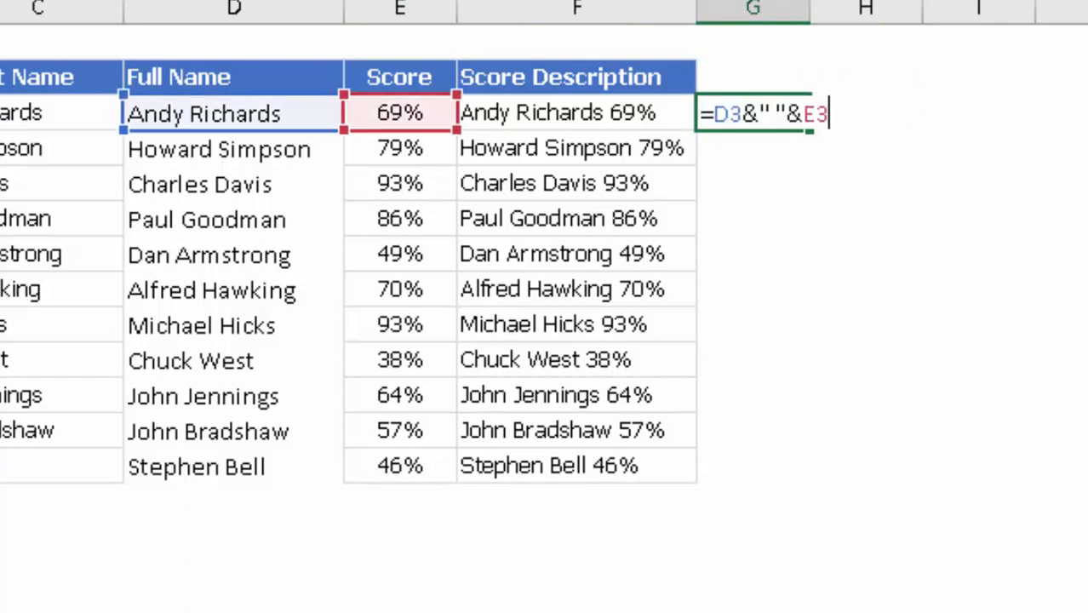
{"action": "key", "text": "Escape"}
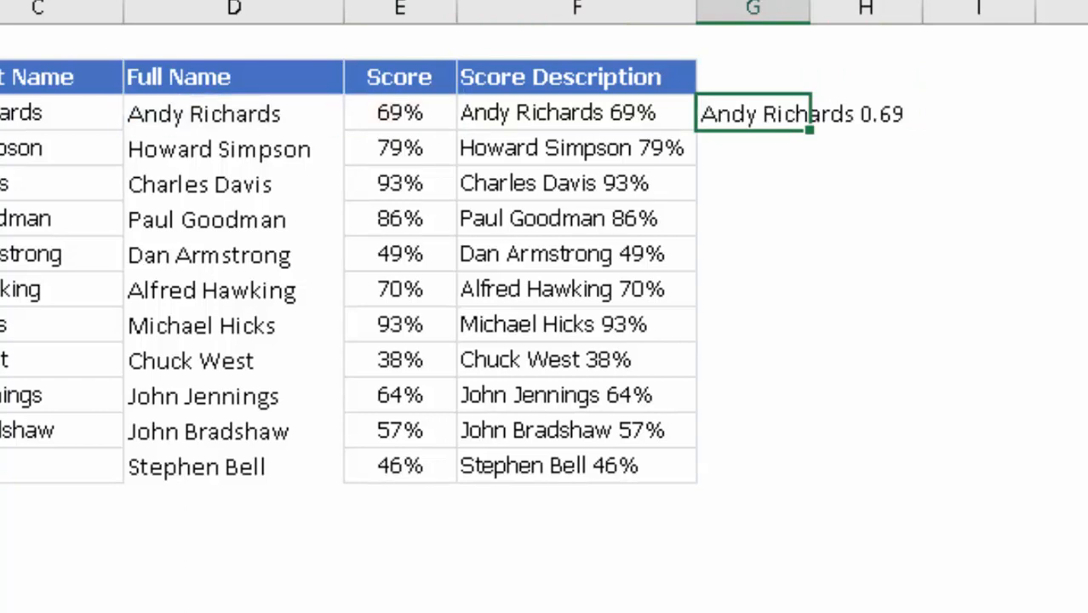
Widen column G to fit the joined text in G3.
{"action": "key", "text": "Right"}
{"action": "key", "text": "Down"}
{"action": "key", "text": "Left"}
{"action": "key", "text": "Up"}
Replace the plain E3 reference in the G3 formula with a TEXT function that takes E3 as its value.
{"action": "key", "text": "F2"}
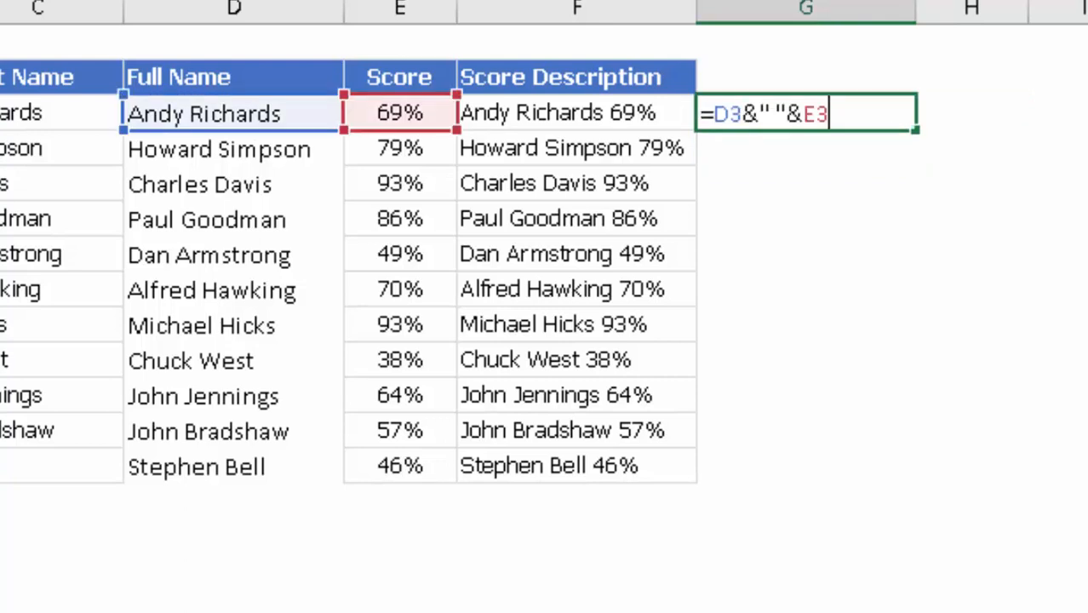
{"action": "key", "text": "shift+Left"}
{"action": "key", "text": "shift+Left"}
{"action": "key", "text": "shift+Left"}
{"action": "key", "text": "shift+Right"}
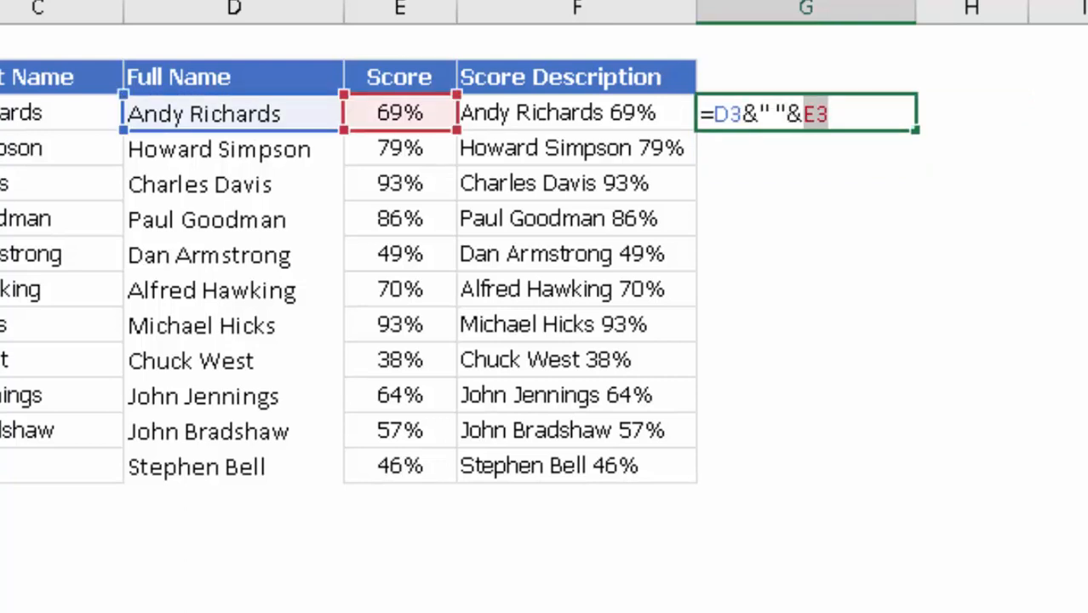
{"action": "type", "text": "tex"}
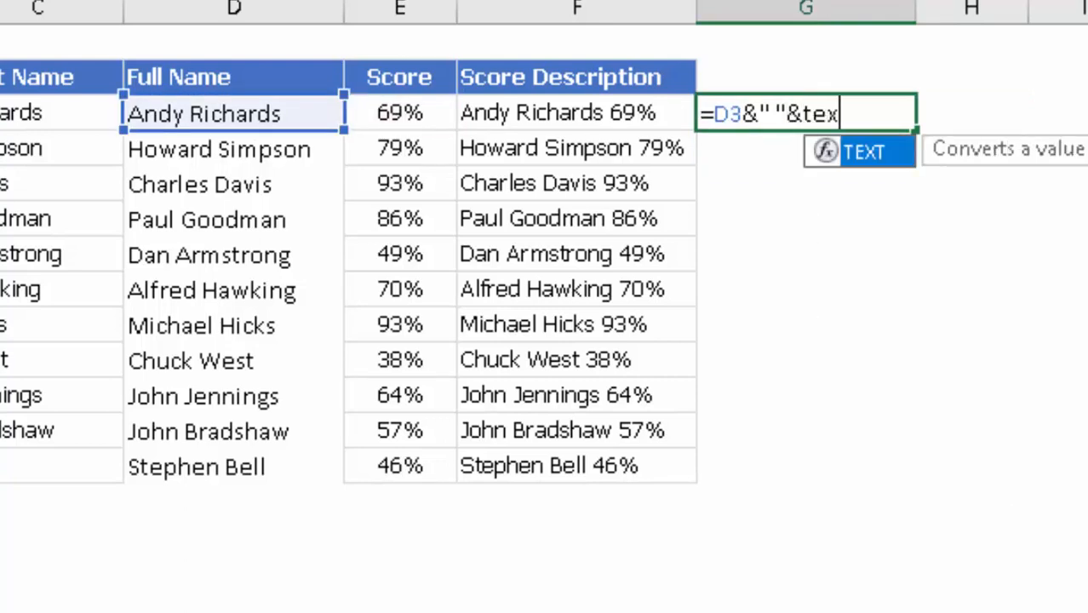
{"action": "key", "text": "Tab"}
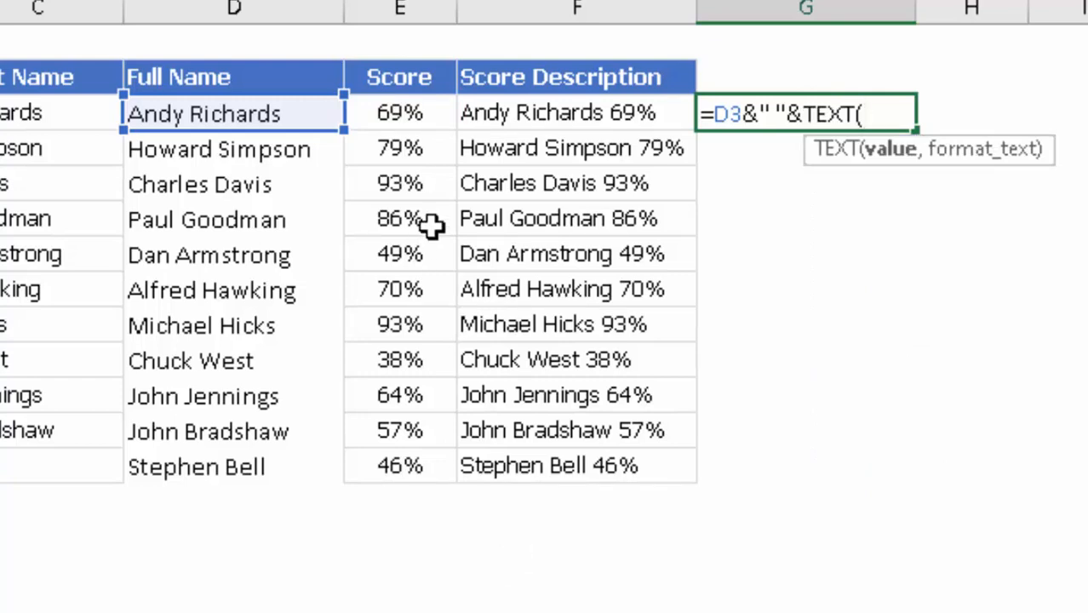
{"action": "left_click", "coordinate": [404, 109]}
Set the TEXT format code to "##%" and enter the G3 formula with its closing parenthesis corrected.
{"action": "type", "text": ",\"##%"}
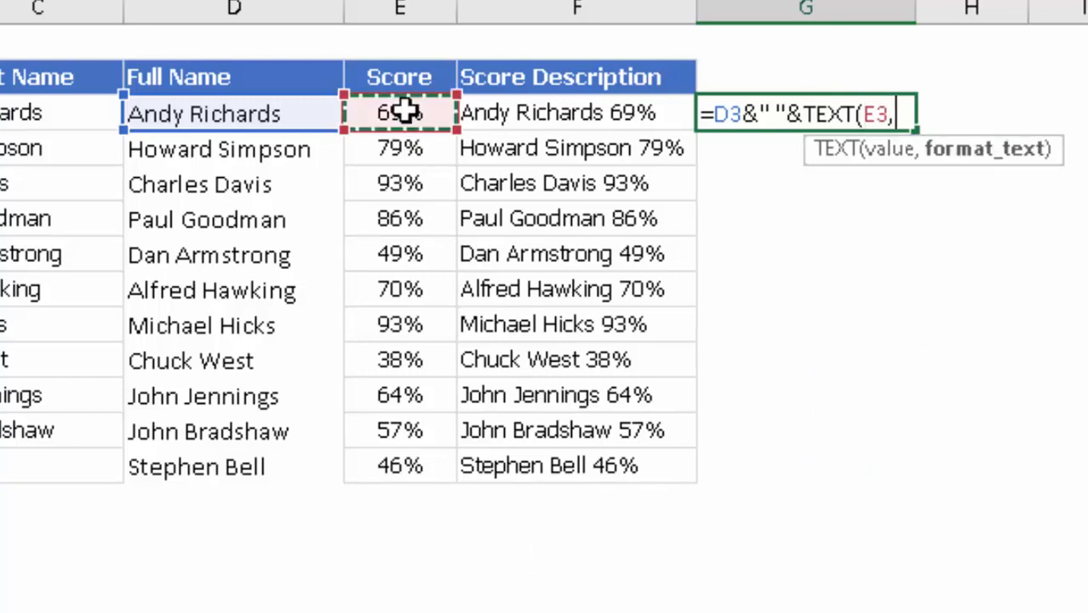
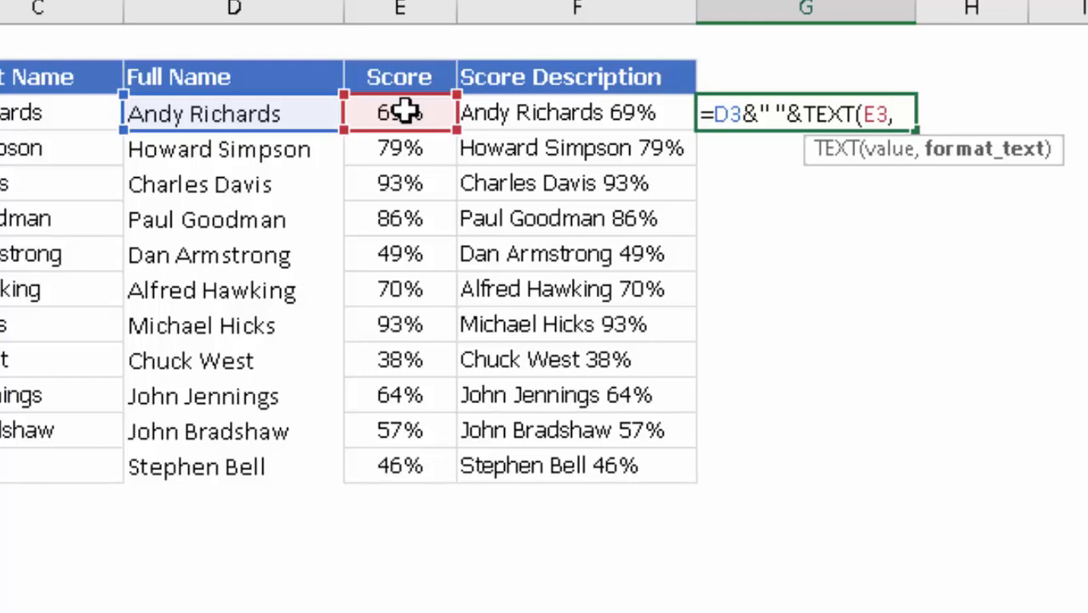
{"action": "type", "text": "\"##"}
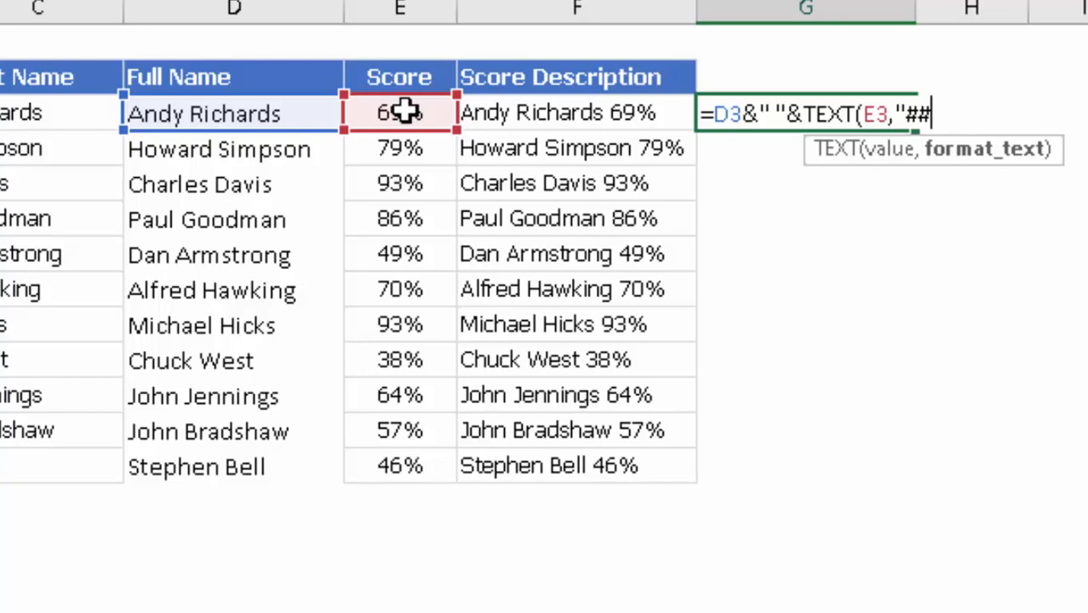
{"action": "type", "text": "%\""}
{"action": "key", "text": "Return"}
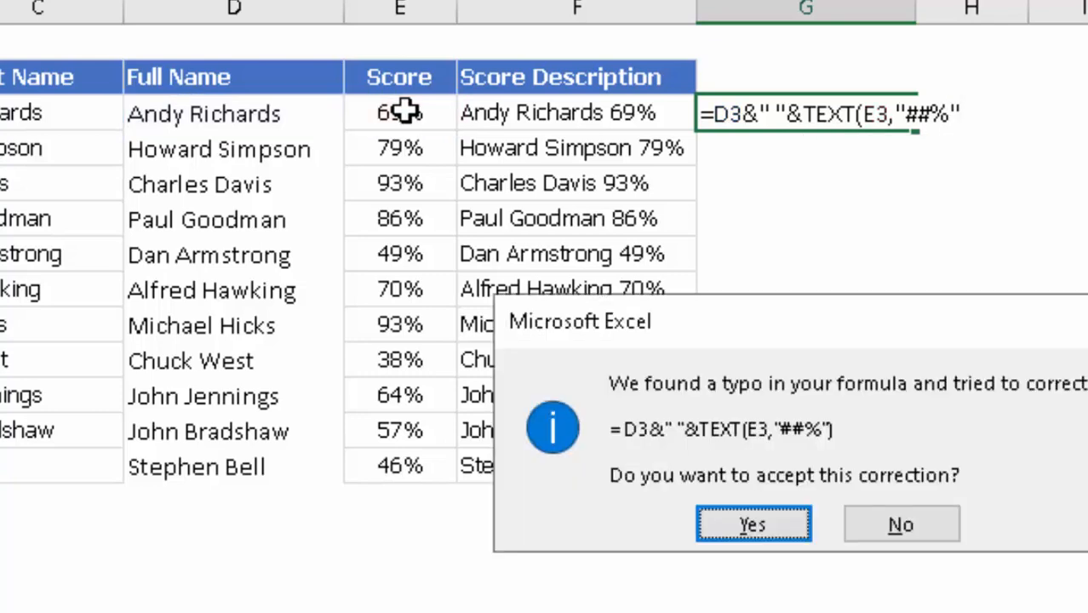
{"action": "key", "text": "Return"}
Fill the G3 formula down through G13.
{"action": "key", "text": "Up"}
{"action": "key", "text": "shift+Down"}
{"action": "key", "text": "shift+Down"}
{"action": "key", "text": "shift+Down"}
{"action": "key", "text": "shift+Down"}
{"action": "key", "text": "shift+Down"}
{"action": "key", "text": "shift+Down"}
{"action": "key", "text": "shift+Down"}
{"action": "key", "text": "shift+Down"}
{"action": "key", "text": "shift+Down"}
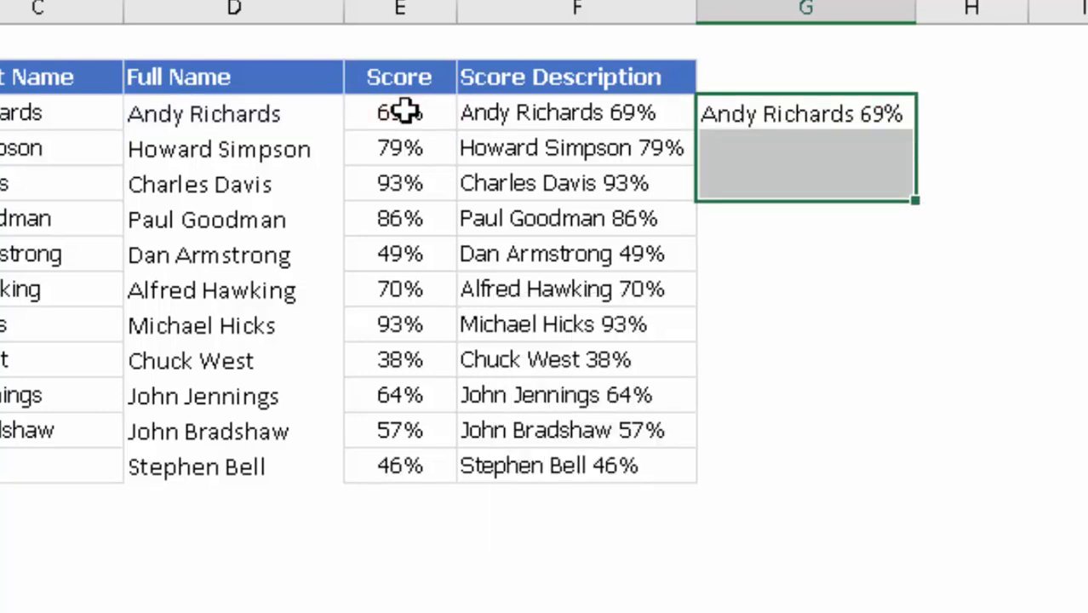
{"action": "key", "text": "shift+Down"}
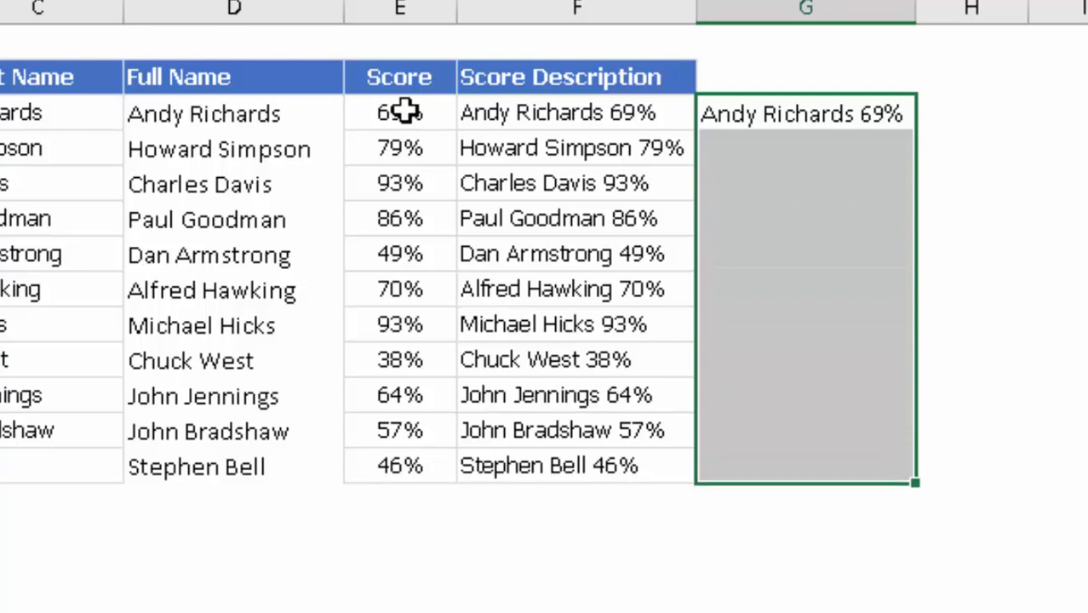
{"action": "key", "text": "ctrl+d"}
AutoFit the width of column G to the filled descriptions in G3:G13.
{"action": "key", "text": "Up"}
{"action": "key", "text": "Left"}
{"action": "key", "text": "Down"}
{"action": "key", "text": "Right"}
{"action": "key", "text": "ctrl+shift+Down"}
{"action": "key", "text": "alt+h"}
{"action": "key", "text": "o"}
{"action": "key", "text": "i"}
Replace the score in E3 with the current date, 5/7/2023.
{"action": "key", "text": "Left"}
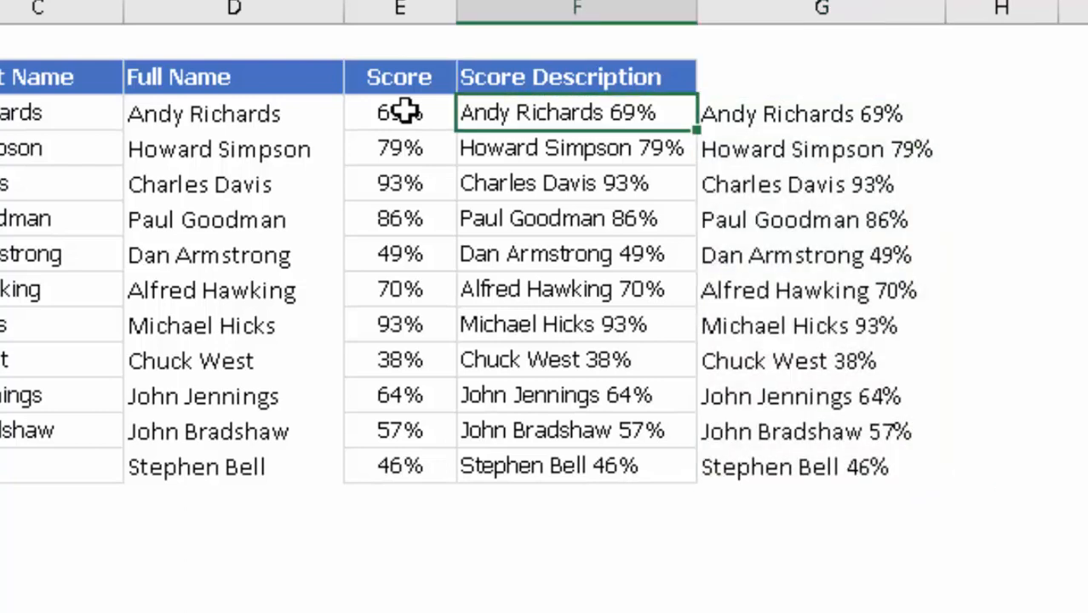
{"action": "key", "text": "Left"}
{"action": "key", "text": "Down"}
{"action": "key", "text": "Up"}
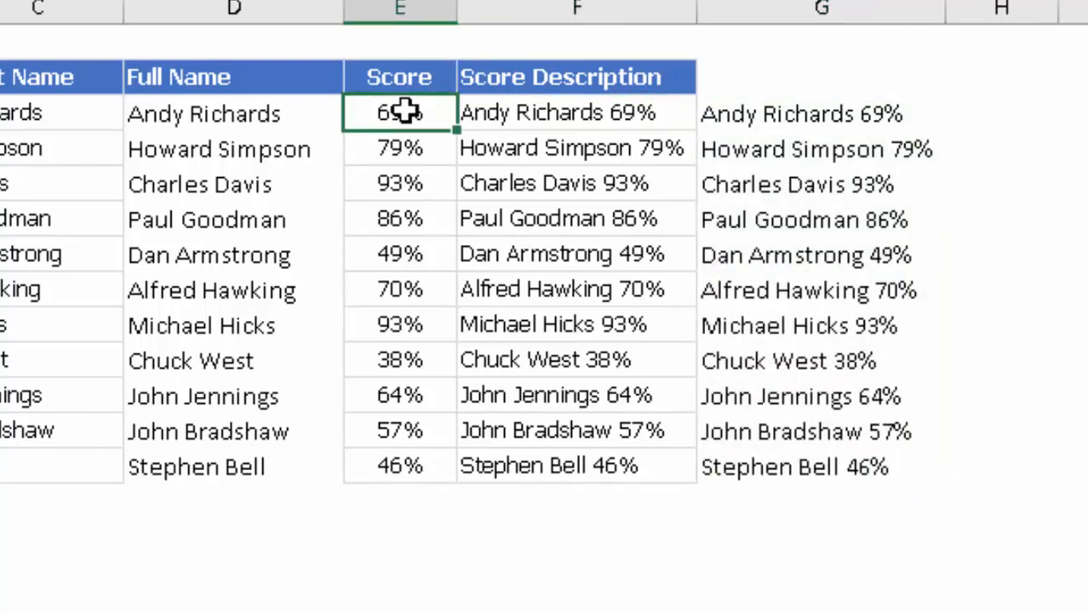
{"action": "key", "text": "ctrl+semicolon"}
{"action": "key", "text": "Return"}
Replace the percentage format code in the G3 TEXT function with the date format DD/MM/YYYY.
{"action": "key", "text": "Up"}
{"action": "key", "text": "Right"}
{"action": "key", "text": "Right"}
{"action": "key", "text": "F2"}
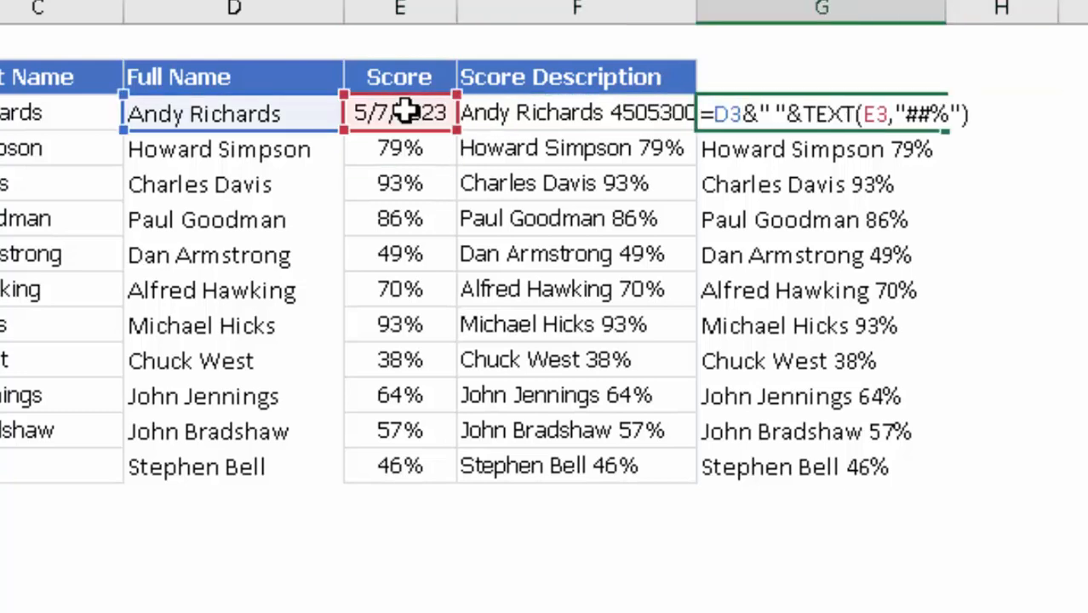
{"action": "key", "text": "Left"}
{"action": "key", "text": "Left"}
{"action": "key", "text": "shift+Left"}
{"action": "key", "text": "BackSpace"}
{"action": "key", "text": "shift+Left"}
{"action": "key", "text": "shift+Left"}
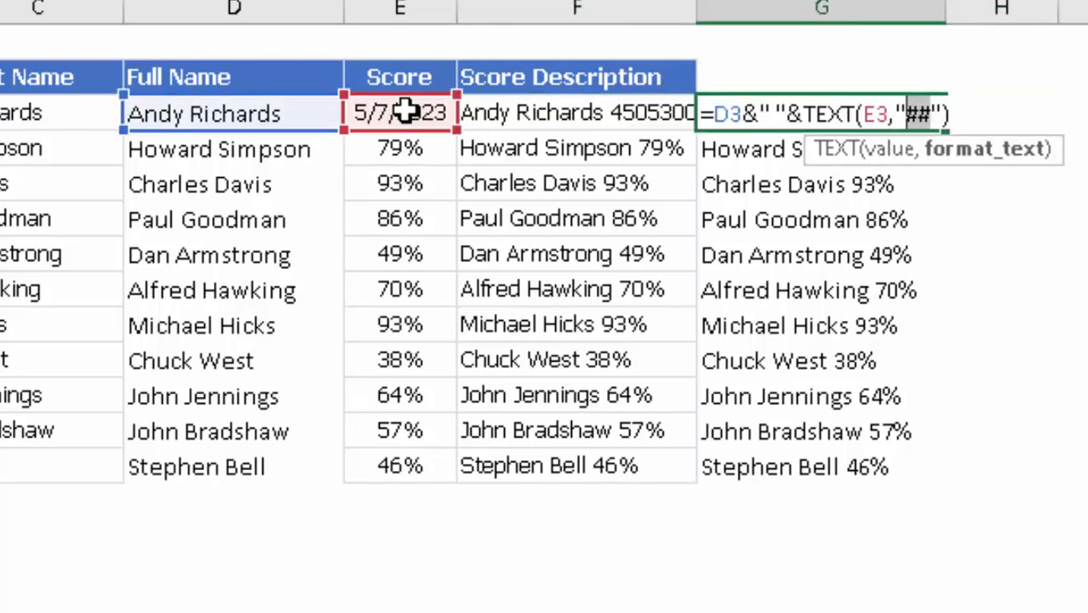
{"action": "type", "text": "DD/"}
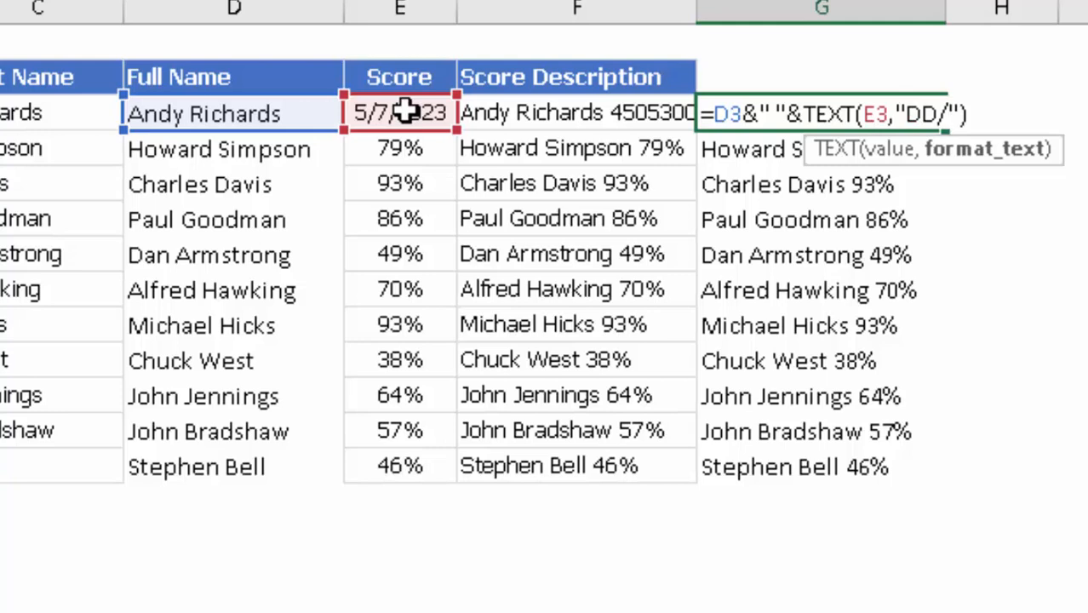
{"action": "type", "text": "MM/YY"}
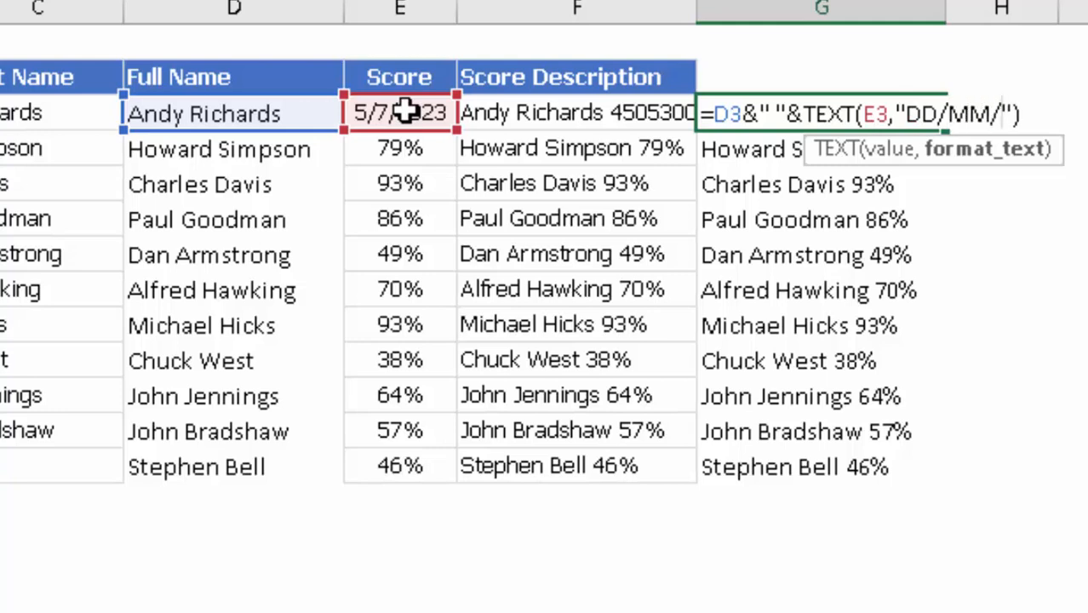
{"action": "type", "text": "Y"}
Change the month part of the G3 date format to MMM and enter the formula.
{"action": "key", "text": "Left"}
{"action": "key", "text": "Left"}
{"action": "key", "text": "Left"}
{"action": "key", "text": "Left"}
{"action": "key", "text": "Left"}
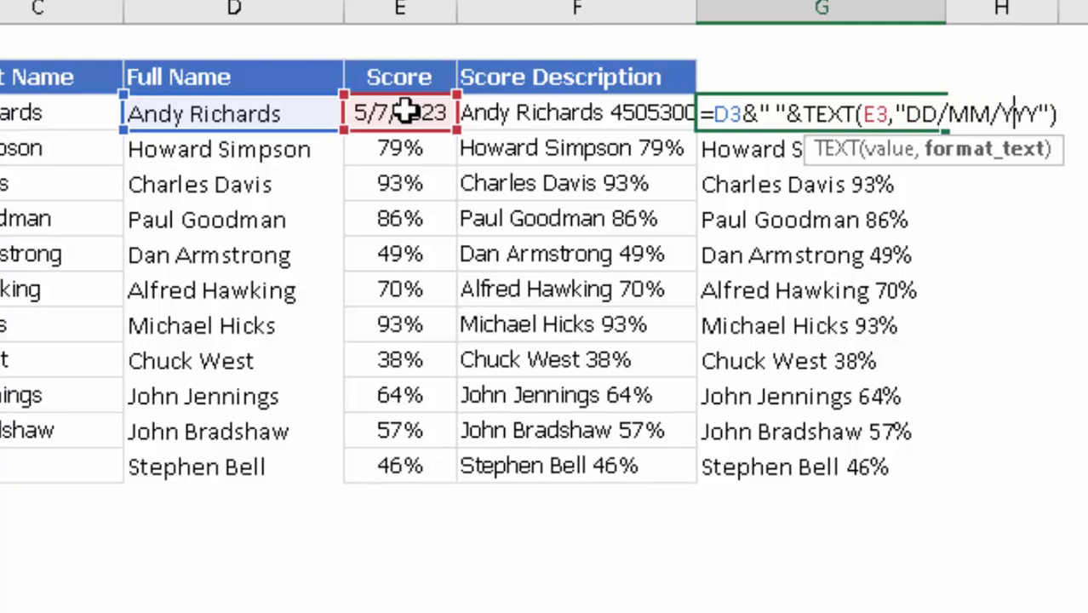
{"action": "type", "text": "M"}
{"action": "key", "text": "ctrl+Return"}
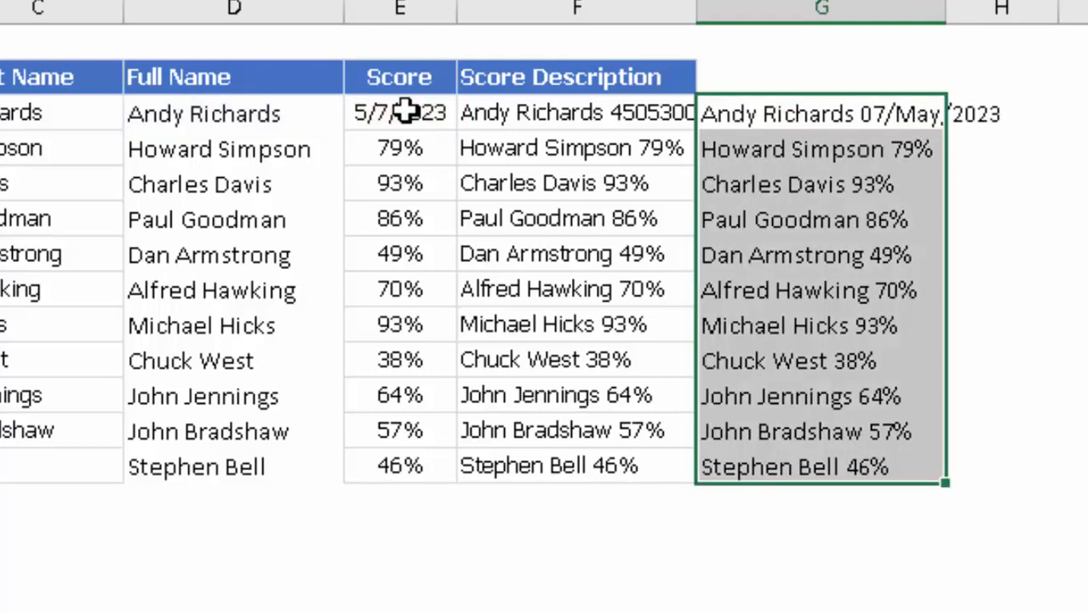
Fill the G3 date-format formula down through G13 and check the results against the rows below.
{"action": "key", "text": "Down"}
{"action": "key", "text": "Down"}
{"action": "key", "text": "Down"}
{"action": "key", "text": "Down"}
{"action": "key", "text": "Down"}
{"action": "key", "text": "Down"}
{"action": "key", "text": "Down"}
{"action": "key", "text": "Down"}
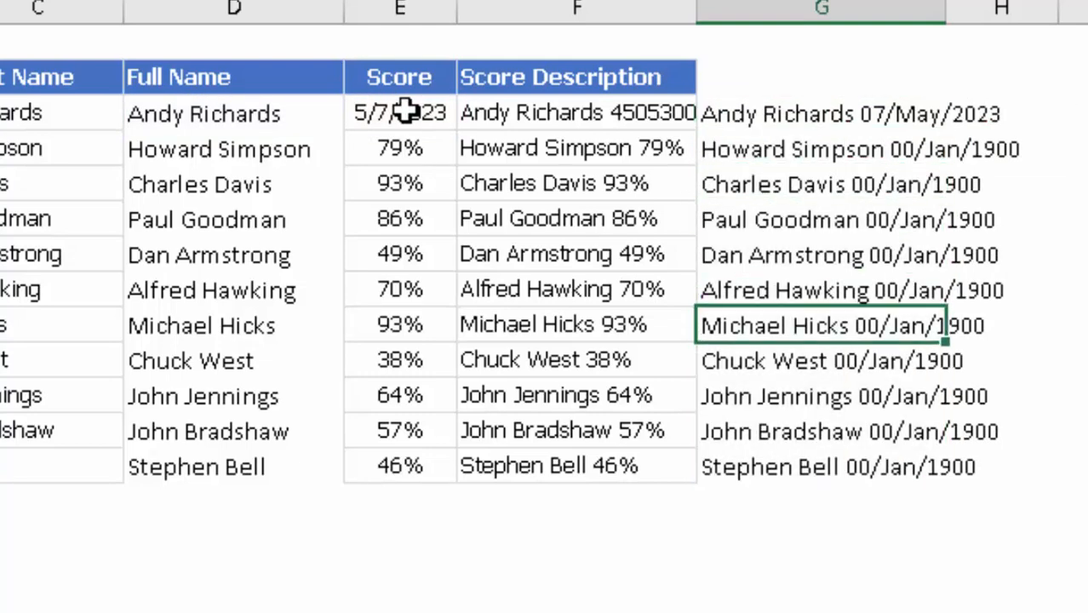
{"action": "key", "text": "Left"}
{"action": "key", "text": "Right"}
{"action": "key", "text": "Up"}
{"action": "key", "text": "Up"}
{"action": "key", "text": "Up"}
{"action": "key", "text": "Up"}
{"action": "key", "text": "Up"}
{"action": "key", "text": "Up"}
{"action": "key", "text": "Up"}
{"action": "key", "text": "Up"}
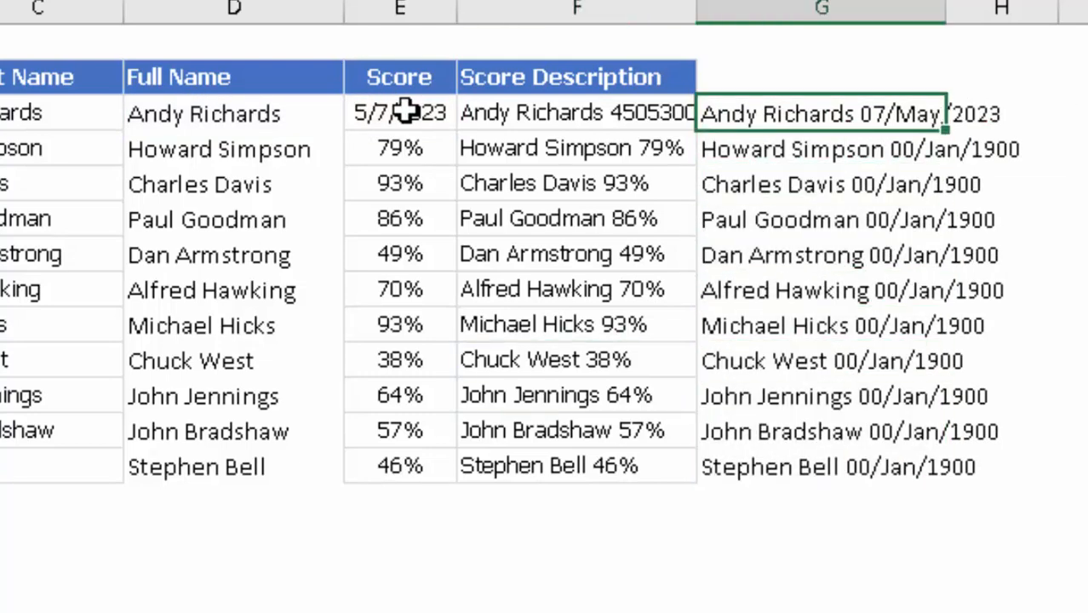
AutoFit the width of column G to the contents of G3.
{"action": "key", "text": "alt+h"}
{"action": "key", "text": "o"}
{"action": "key", "text": "i"}
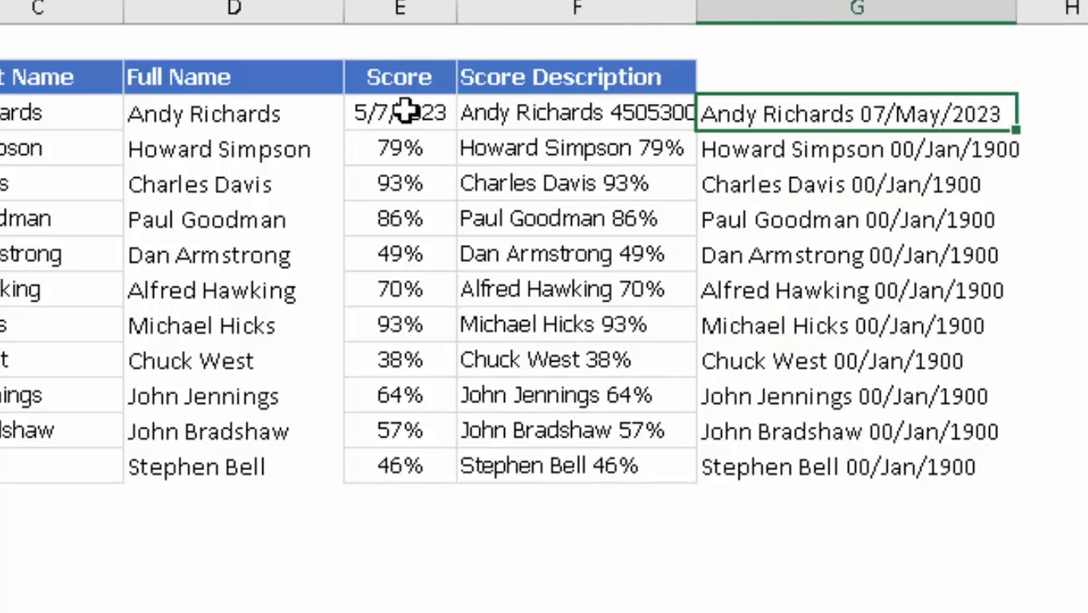
Switch to the next worksheet and go to C3, the first Date cell beside the Description column.
{"action": "left_click", "coordinate": [406, 112]}
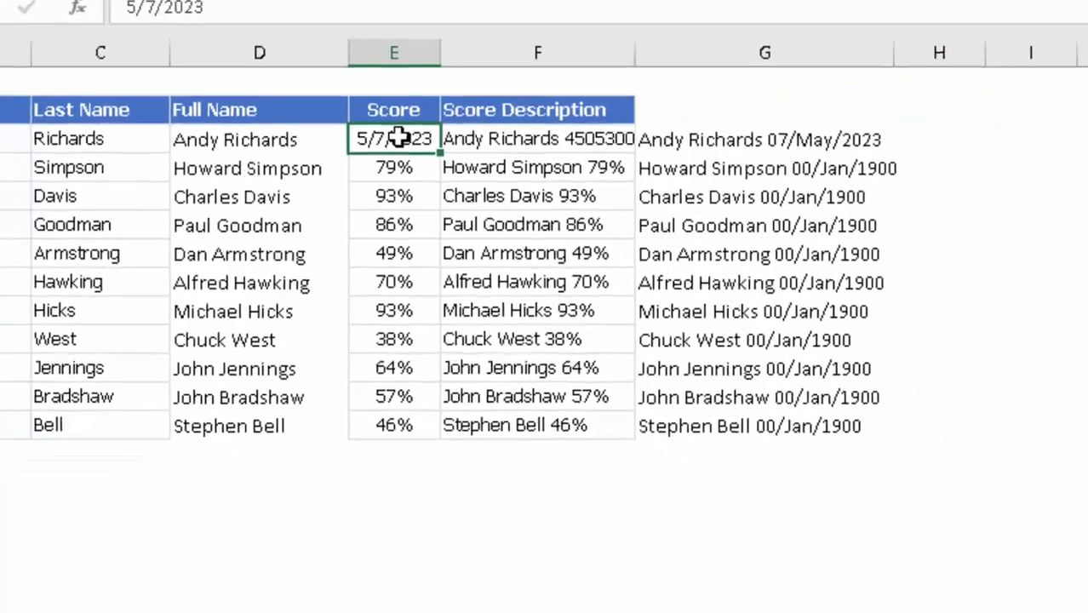
{"action": "key", "text": "ctrl+Page_Down"}
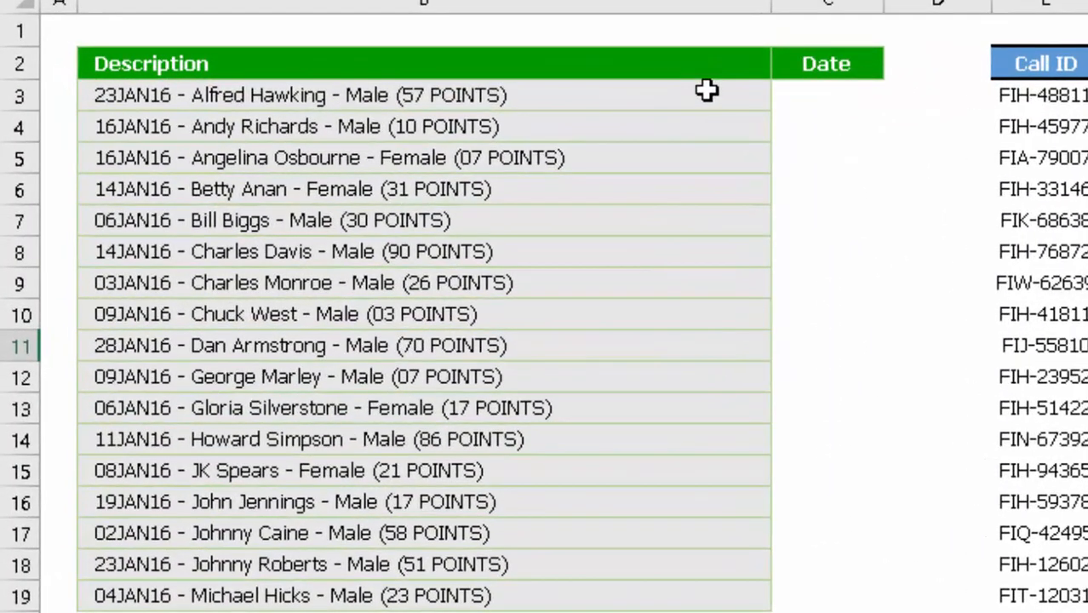
{"action": "key", "text": "Up"}
{"action": "key", "text": "Up"}
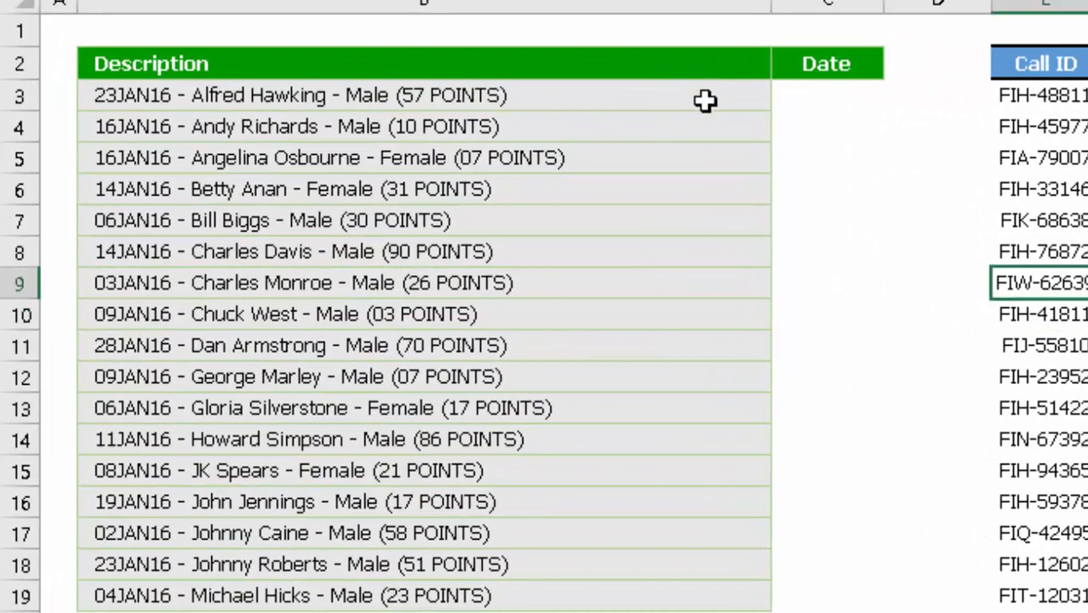
{"action": "key", "text": "Left"}
{"action": "key", "text": "Left"}
{"action": "key", "text": "Up"}
{"action": "key", "text": "Up"}
{"action": "key", "text": "Up"}
{"action": "key", "text": "Up"}
{"action": "key", "text": "Up"}
{"action": "key", "text": "Up"}
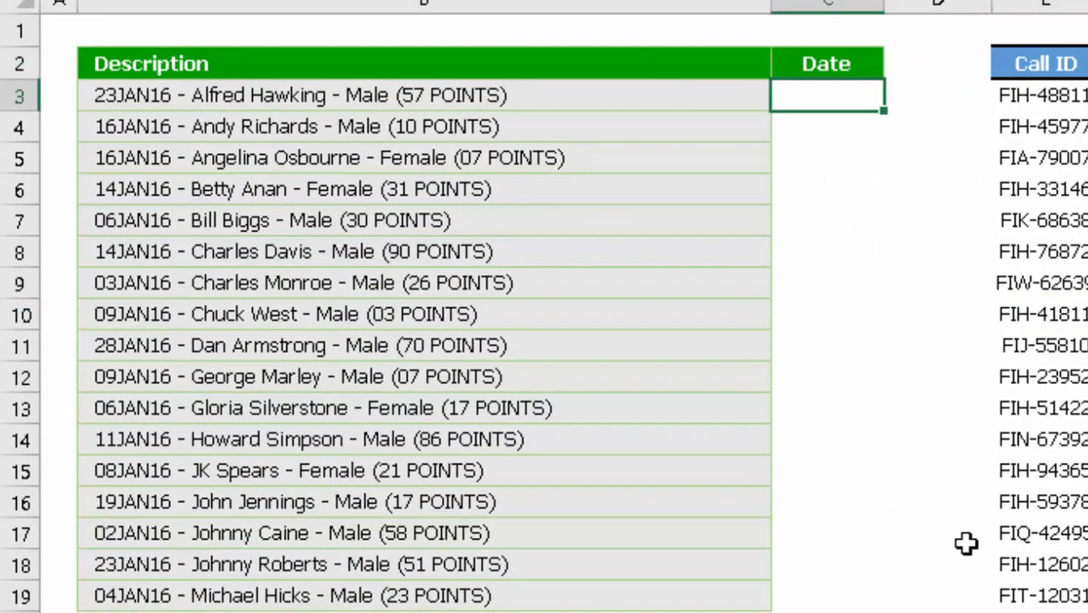
{"action": "key", "text": "Left"}
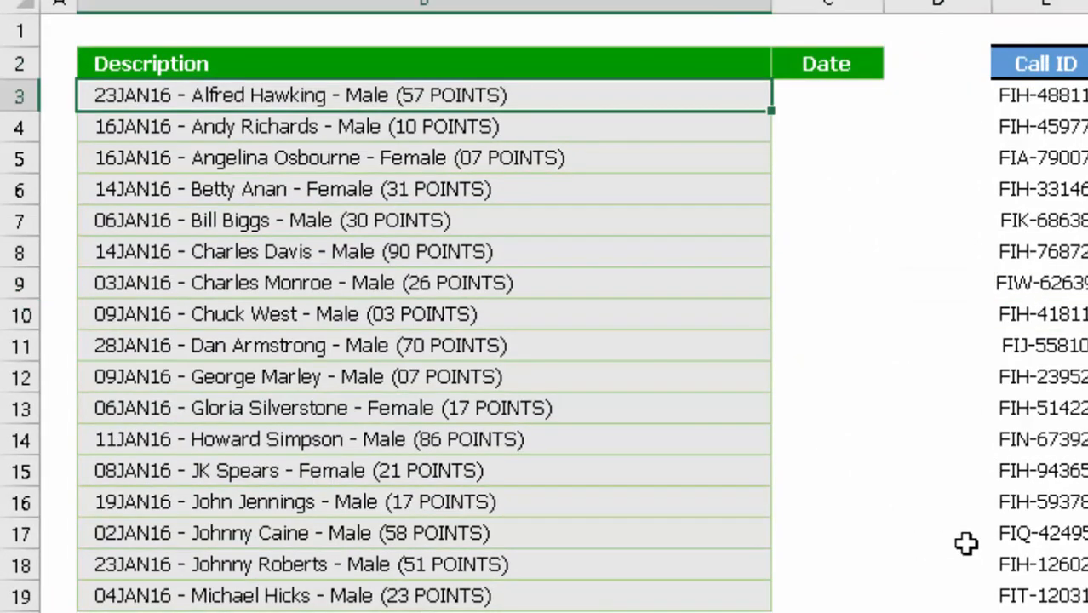
{"action": "key", "text": "Right"}
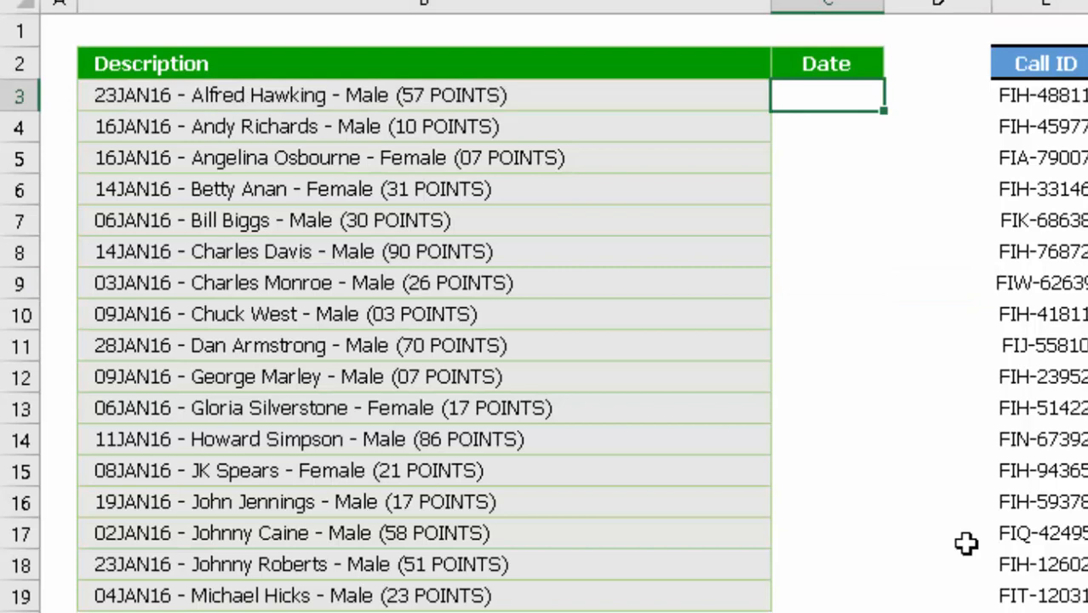
Examine the parts of the description text in B3 in edit mode, leaving the text as it is.
{"action": "key", "text": "Left"}
{"action": "key", "text": "Left"}
{"action": "key", "text": "Right"}
{"action": "key", "text": "F2"}
{"action": "key", "text": "ctrl+Left"}
{"action": "key", "text": "ctrl+Left"}
{"action": "key", "text": "ctrl+Left"}
{"action": "key", "text": "ctrl+Left"}
{"action": "key", "text": "ctrl+Left"}
{"action": "key", "text": "ctrl+Left"}
{"action": "key", "text": "ctrl+Left"}
{"action": "key", "text": "ctrl+Left"}
{"action": "key", "text": "ctrl+Left"}
{"action": "key", "text": "ctrl+Left"}
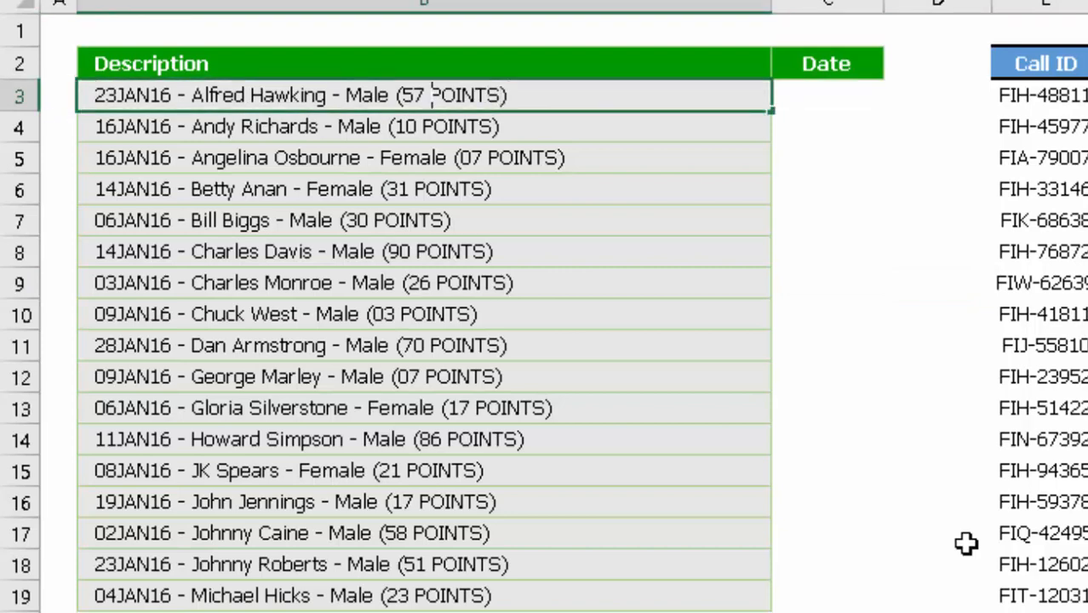
{"action": "key", "text": "ctrl+shift+Right"}
{"action": "key", "text": "ctrl+shift+Right"}
{"action": "key", "text": "Return"}
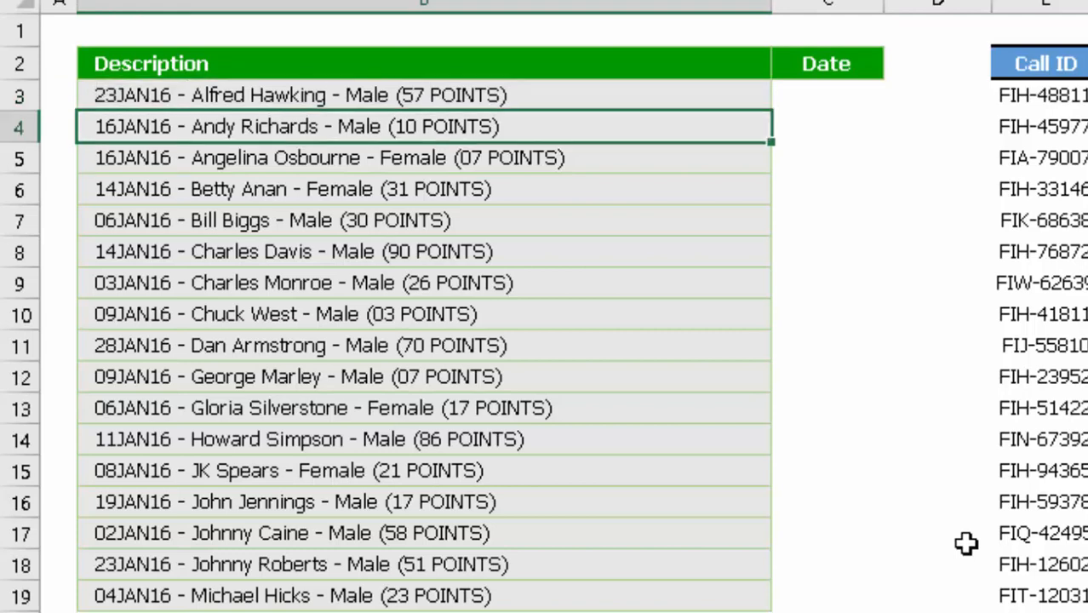
Enter =LEFT(B3,7) in C3 to extract the date from the start of the description.
{"action": "key", "text": "Up"}
{"action": "key", "text": "Right"}
{"action": "key", "text": "Right"}
{"action": "key", "text": "Left"}
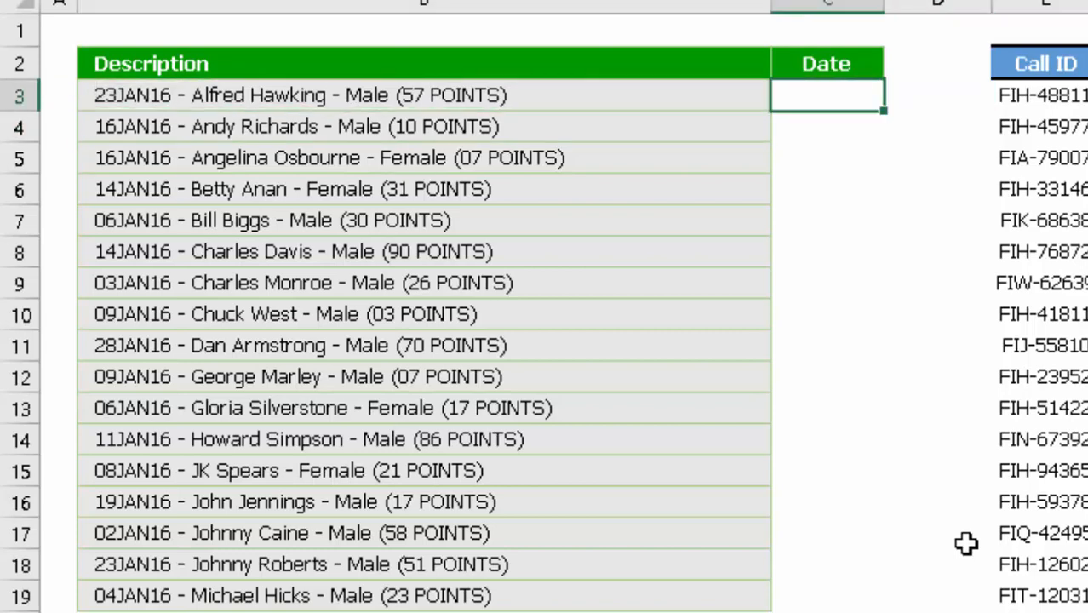
{"action": "type", "text": "=lef"}
{"action": "key", "text": "Tab"}
{"action": "key", "text": "Left"}
{"action": "key", "text": "Left"}
{"action": "key", "text": "Right"}
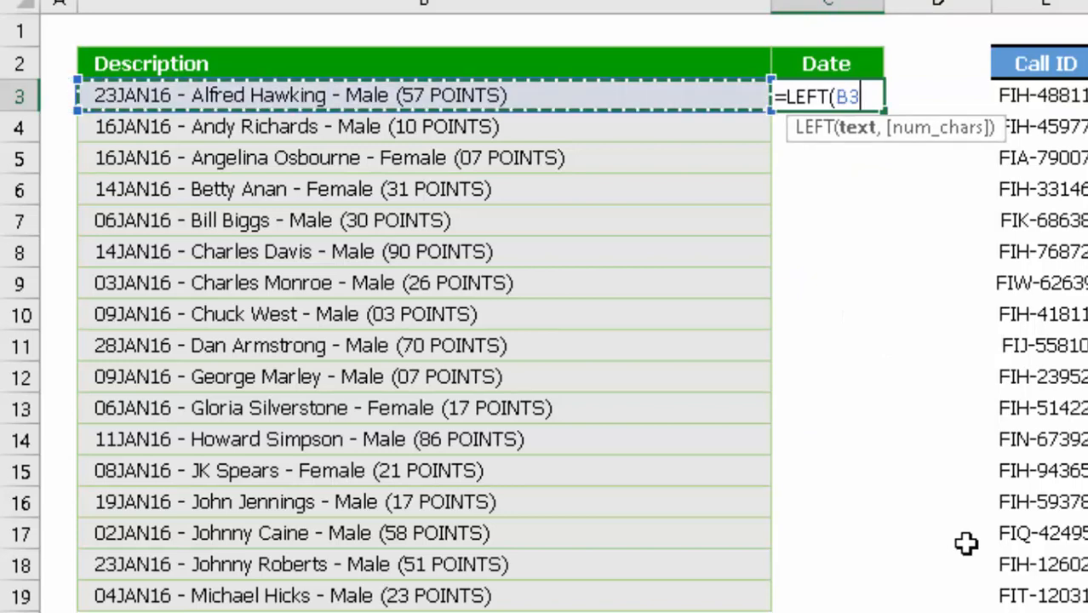
{"action": "type", "text": ","}
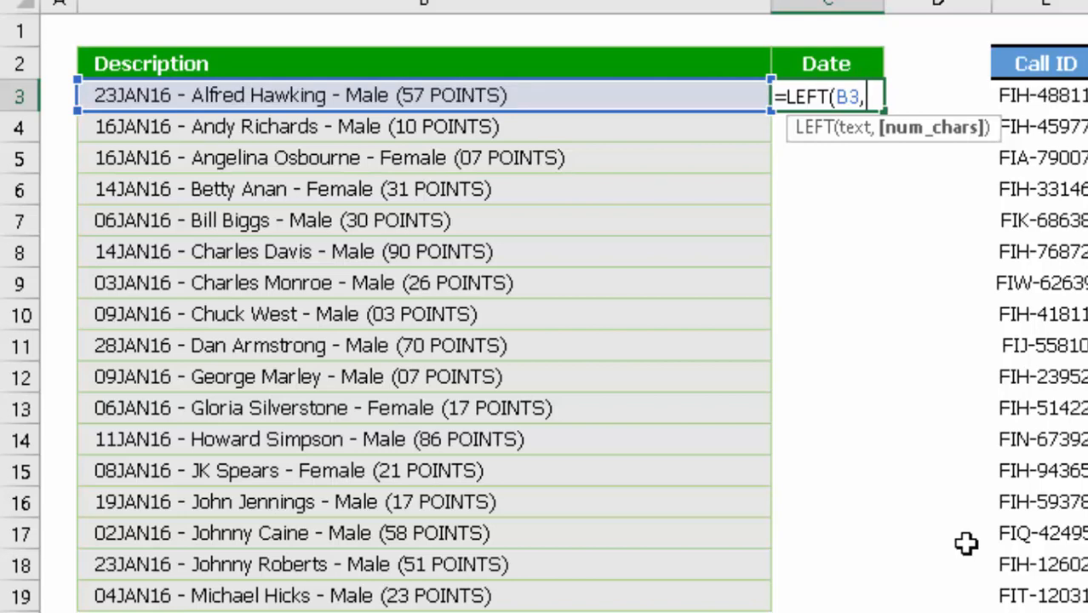
{"action": "type", "text": "7)"}
{"action": "key", "text": "Return"}
{"action": "key", "text": "Up"}
{"action": "key", "text": "F2"}
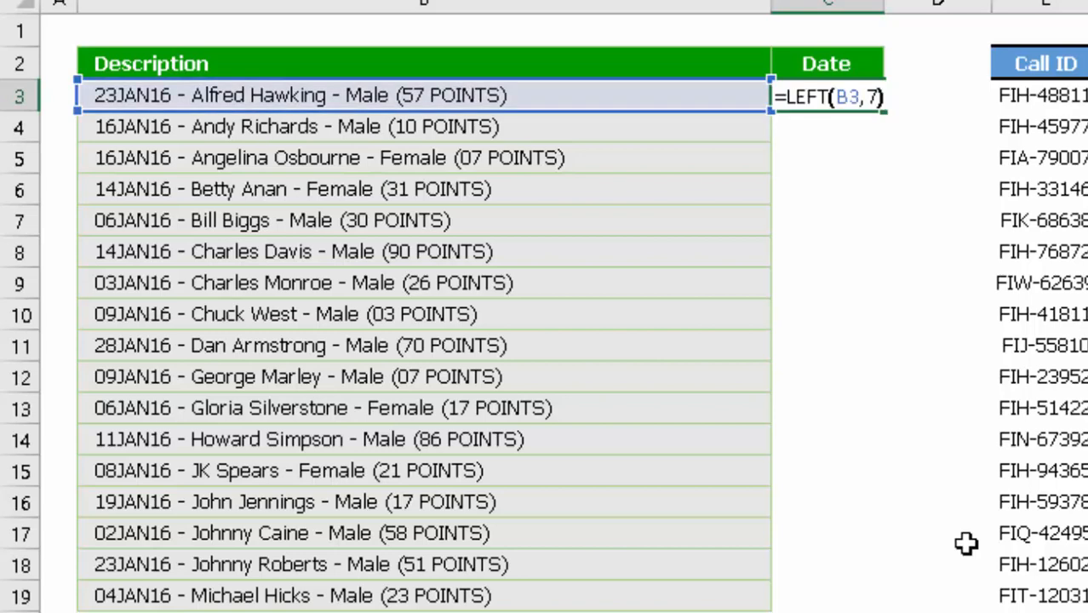
{"action": "key", "text": "Left"}
{"action": "key", "text": "Escape"}
Fill the LEFT formula from C3 down the Date column to the last description row.
{"action": "key", "text": "Left"}
{"action": "key", "text": "ctrl+Down"}
{"action": "key", "text": "Right"}
{"action": "key", "text": "ctrl+shift+Up"}
{"action": "key", "text": "ctrl+d"}
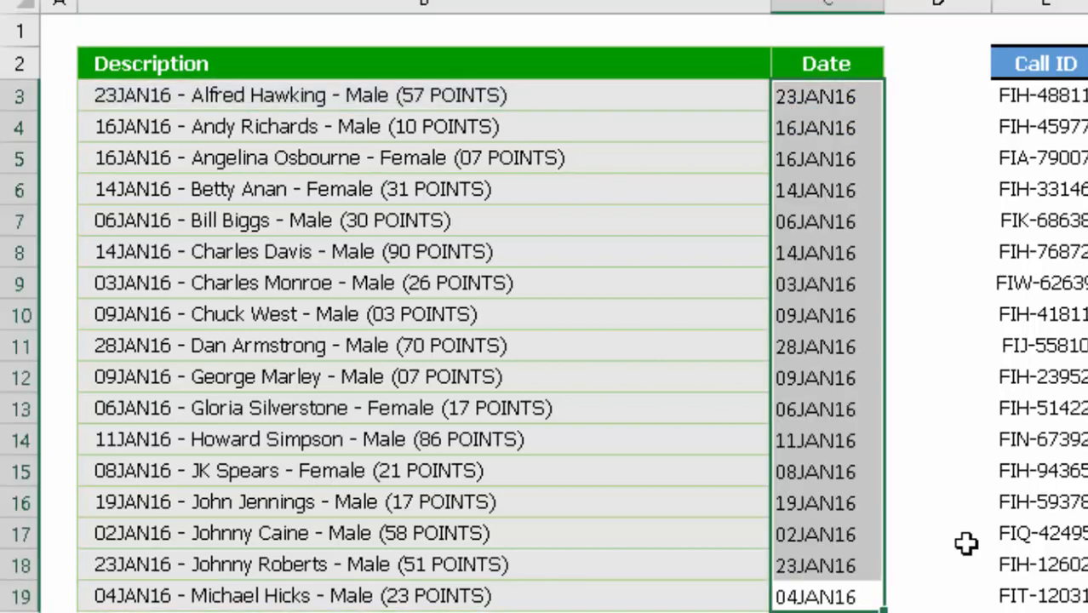
Review the extracted dates in the Date column from C3 downward.
{"action": "key", "text": "shift+BackSpace"}
{"action": "key", "text": "Up"}
{"action": "key", "text": "Up"}
{"action": "key", "text": "ctrl+Up"}
{"action": "key", "text": "Down"}
{"action": "key", "text": "Down"}
{"action": "key", "text": "Down"}
{"action": "key", "text": "Down"}
{"action": "key", "text": "Down"}
{"action": "key", "text": "Down"}
{"action": "key", "text": "Down"}
{"action": "key", "text": "Down"}
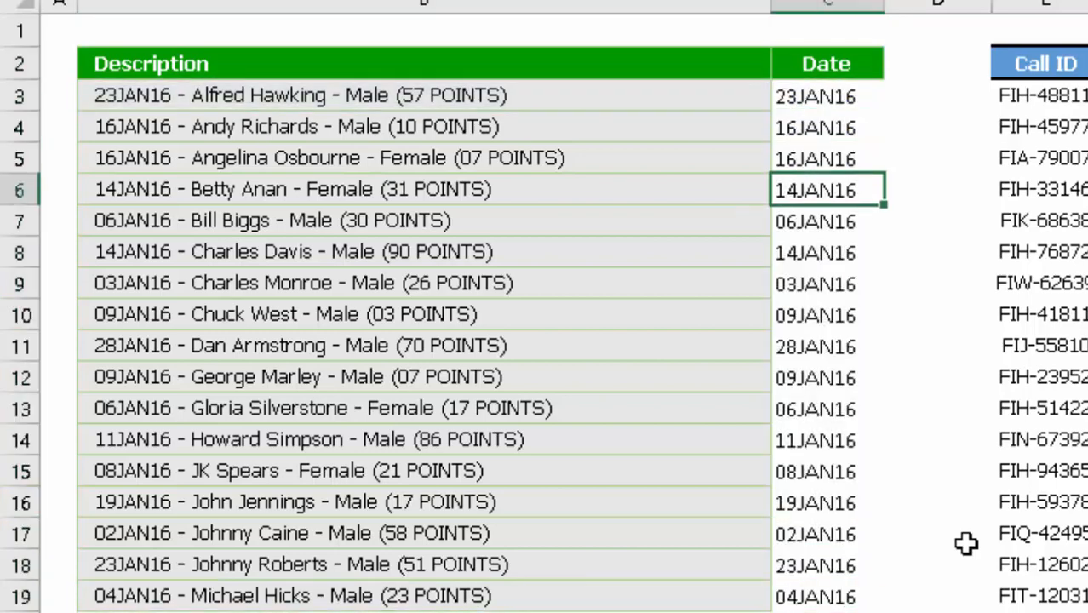
{"action": "key", "text": "Down"}
{"action": "key", "text": "ctrl+Up"}
{"action": "key", "text": "Down"}
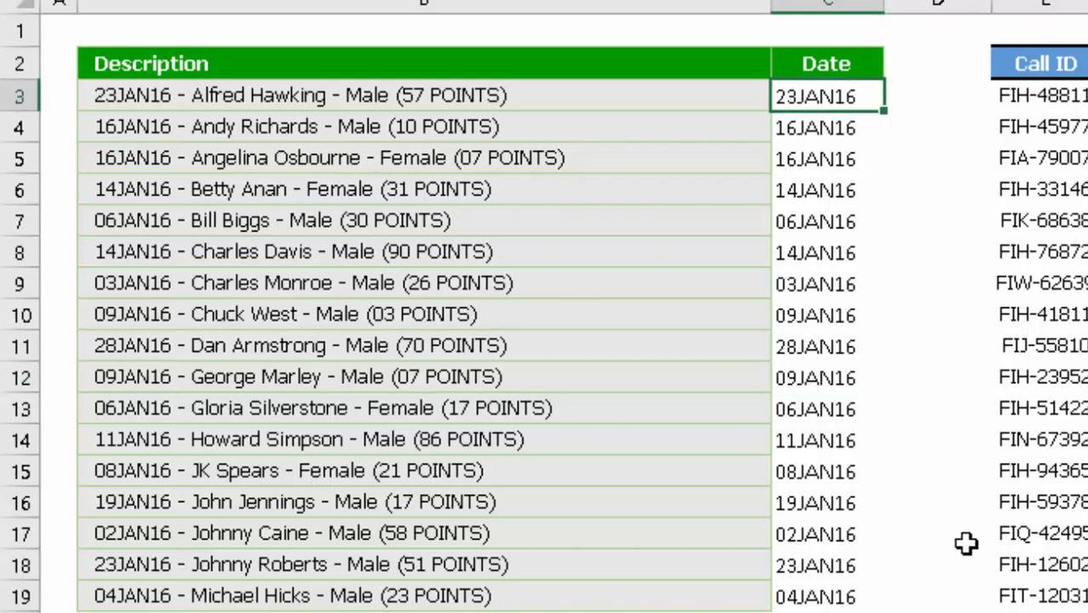
{"action": "key", "text": "Left"}
{"action": "key", "text": "Right"}
{"action": "type", "text": "2"}
{"action": "key", "text": "Left"}
{"action": "key", "text": "Left"}
{"action": "key", "text": "Right"}
{"action": "key", "text": "ctrl+z"}
{"action": "key", "text": "Right"}
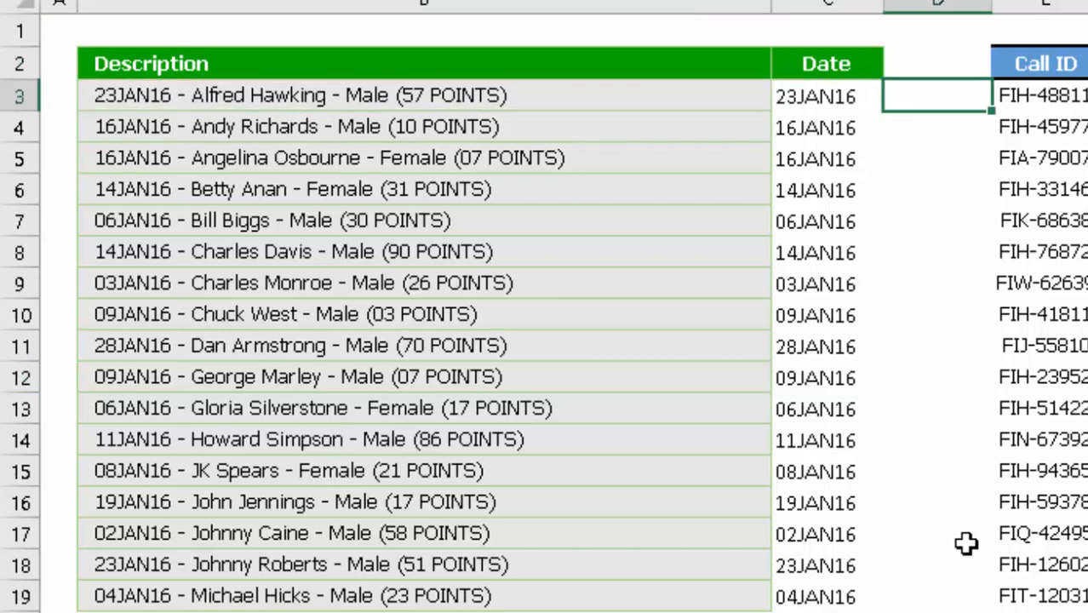
Inspect the LEFT formula in C3 and the source description in B5.
{"action": "key", "text": "Left"}
{"action": "key", "text": "F2"}
{"action": "key", "text": "Escape"}
{"action": "key", "text": "Down"}
{"action": "key", "text": "Down"}
{"action": "key", "text": "Left"}
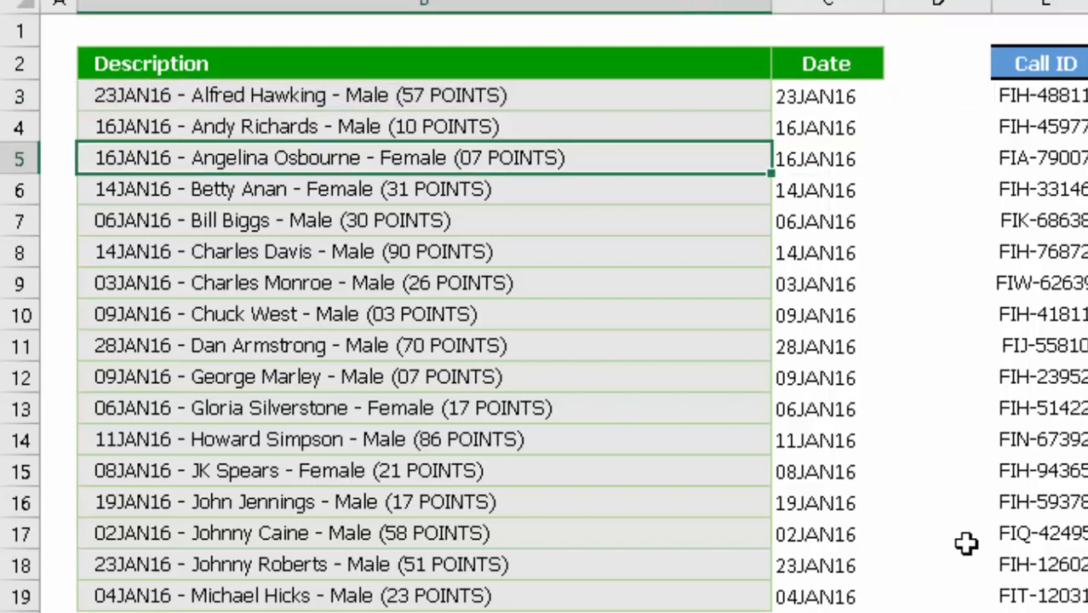
Examine the first Call ID in E3, highlighting its last five characters without changing them.
{"action": "key", "text": "Up"}
{"action": "key", "text": "Up"}
{"action": "key", "text": "Right"}
{"action": "key", "text": "Right"}
{"action": "key", "text": "Right"}
{"action": "key", "text": "Right"}
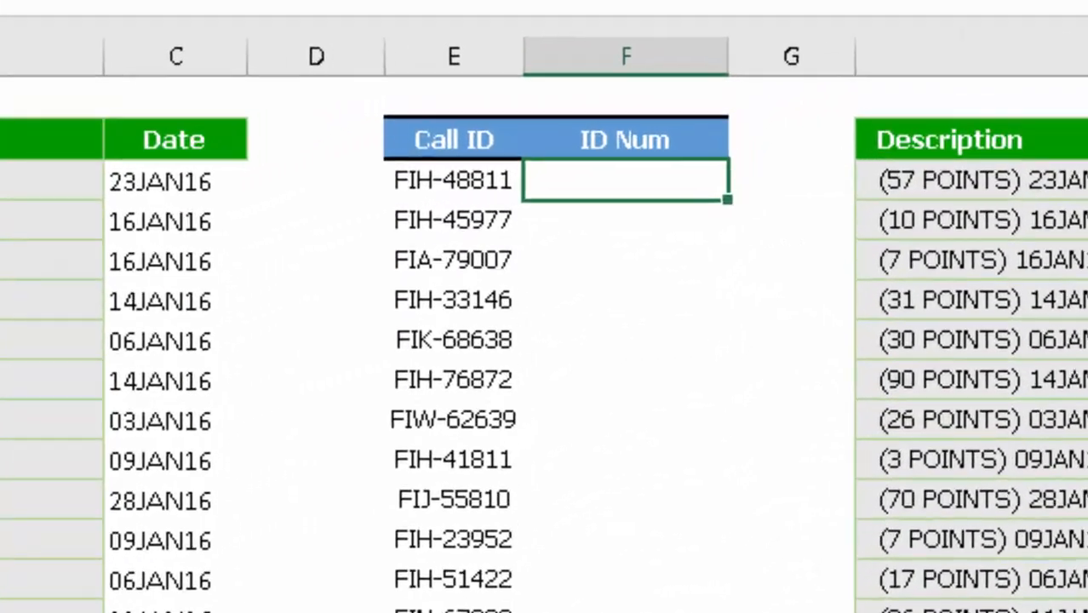
{"action": "key", "text": "Left"}
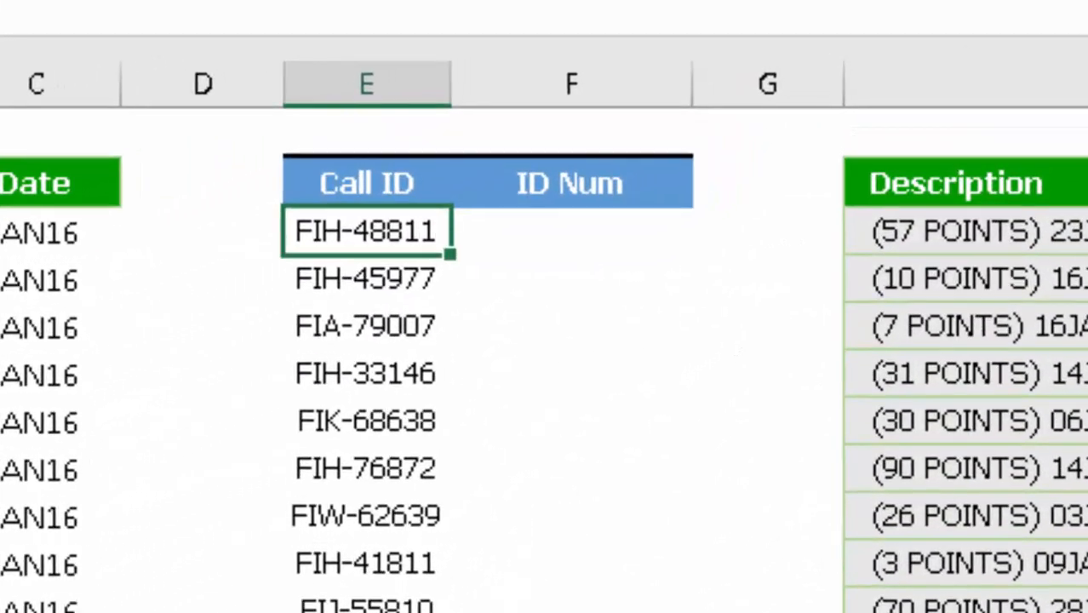
{"action": "key", "text": "F2"}
{"action": "key", "text": "shift+Left"}
{"action": "key", "text": "shift+Left"}
{"action": "key", "text": "shift+Left"}
{"action": "key", "text": "shift+Left"}
{"action": "key", "text": "shift+Left"}
{"action": "key", "text": "Escape"}
Enter =RIGHT(E3,5) in F3 to extract the numeric part of the first Call ID.
{"action": "key", "text": "Right"}
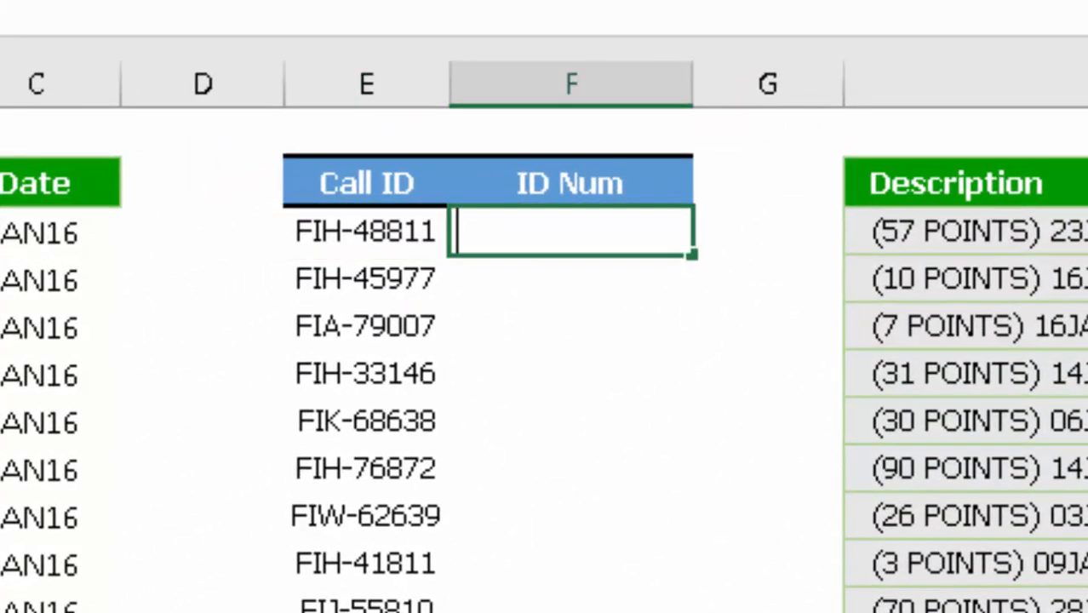
{"action": "type", "text": "=ri"}
{"action": "key", "text": "Tab"}
{"action": "key", "text": "Left"}
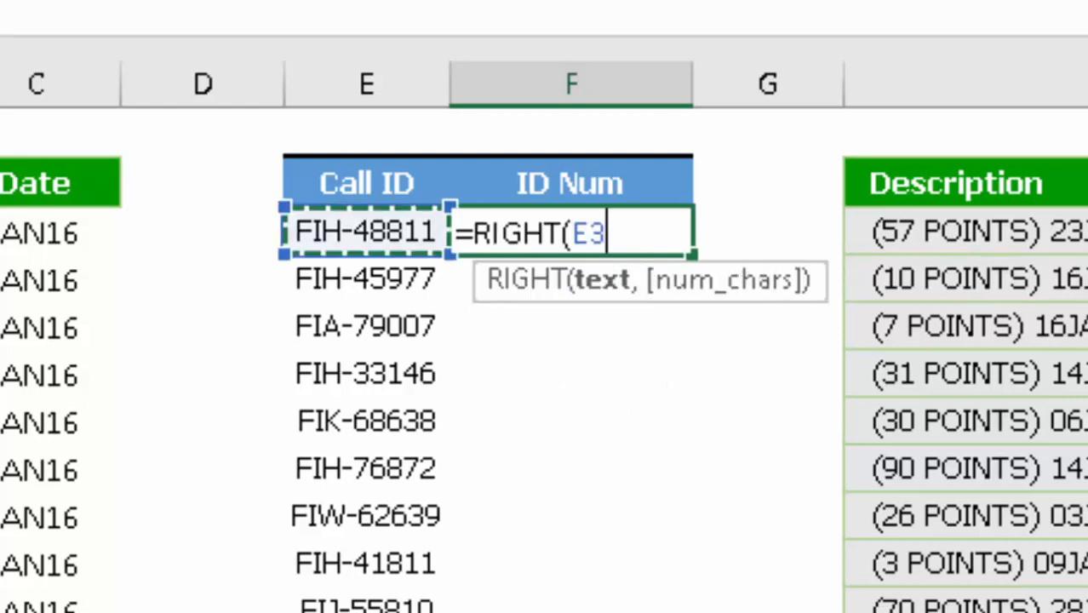
{"action": "type", "text": ","}
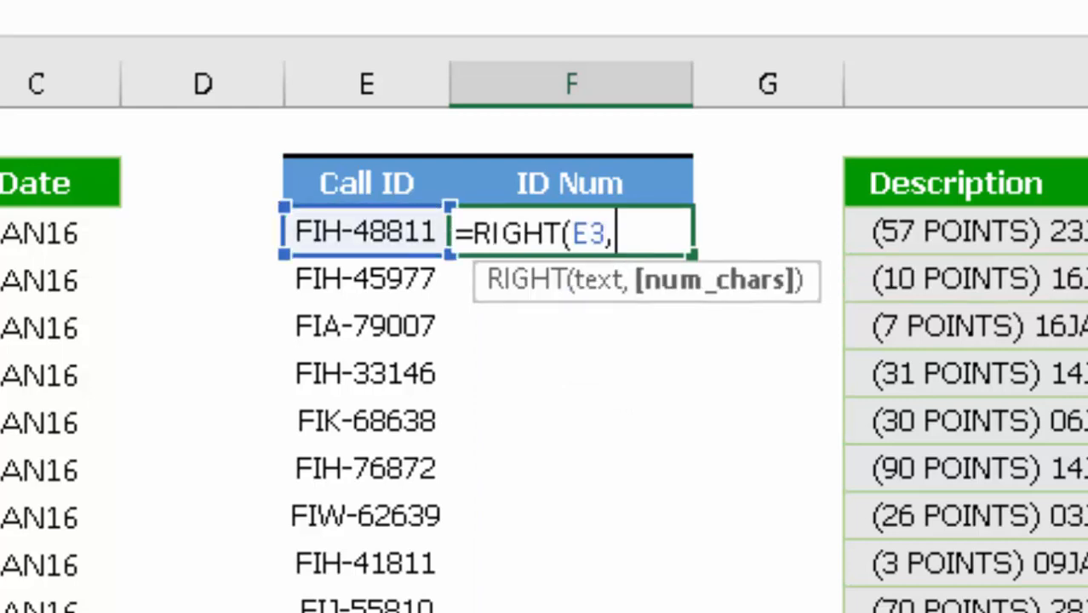
{"action": "type", "text": "5"}
{"action": "key", "text": "ctrl+Return"}
Fill the RIGHT formula from F3 down the ID Num column alongside the Call IDs.
{"action": "key", "text": "shift+Down"}
{"action": "key", "text": "shift+Down"}
{"action": "key", "text": "shift+Down"}
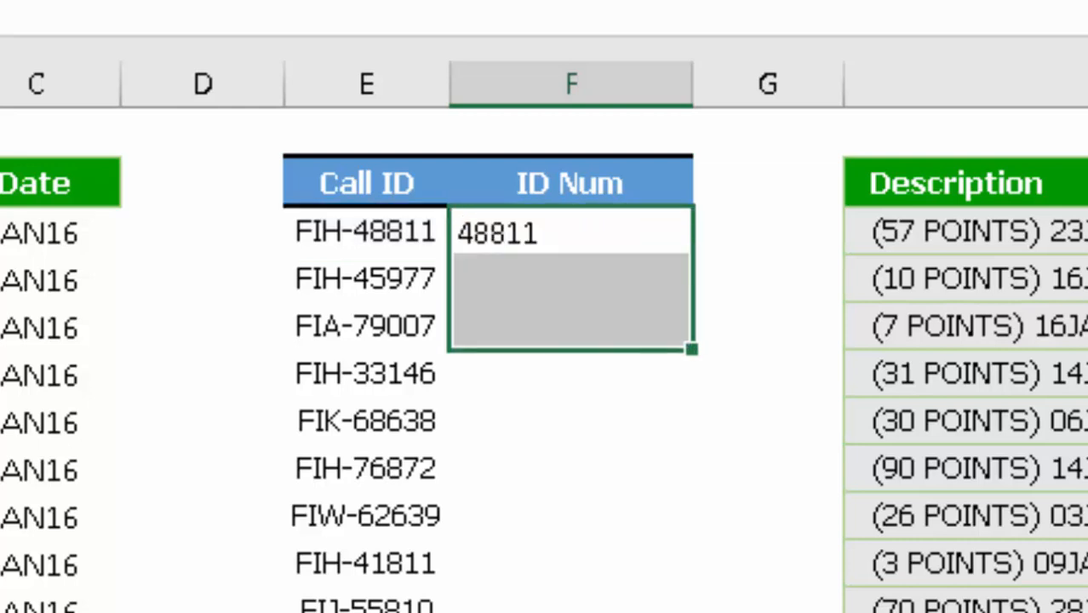
{"action": "key", "text": "shift+Down"}
{"action": "key", "text": "shift+Down"}
{"action": "key", "text": "shift+Down"}
{"action": "key", "text": "shift+Down"}
{"action": "key", "text": "shift+Down"}
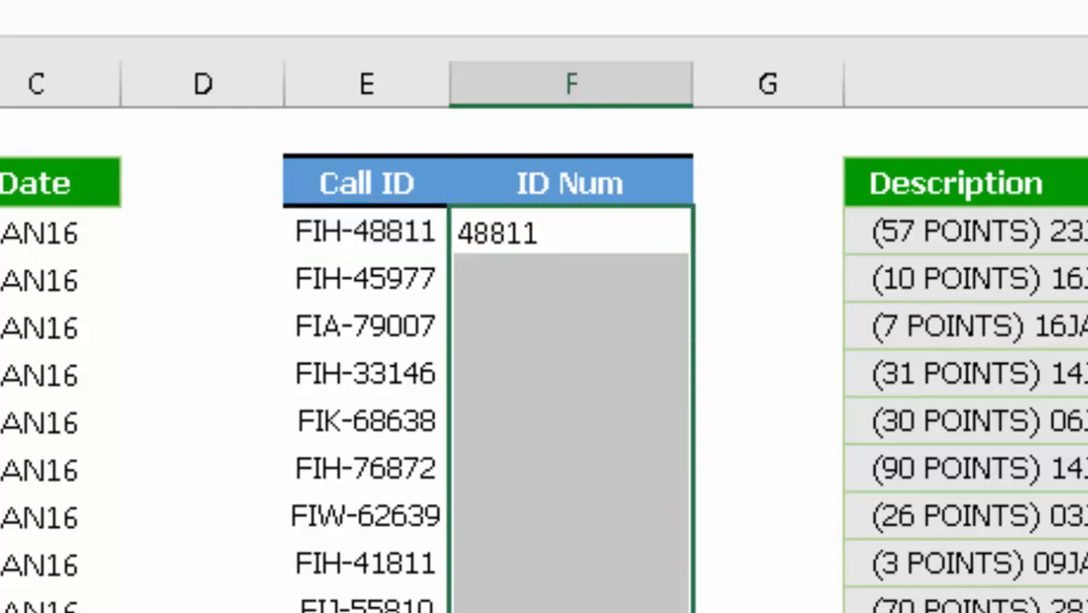
{"action": "type", "text": "d"}
{"action": "key", "text": "Escape"}
{"action": "key", "text": "ctrl+d"}
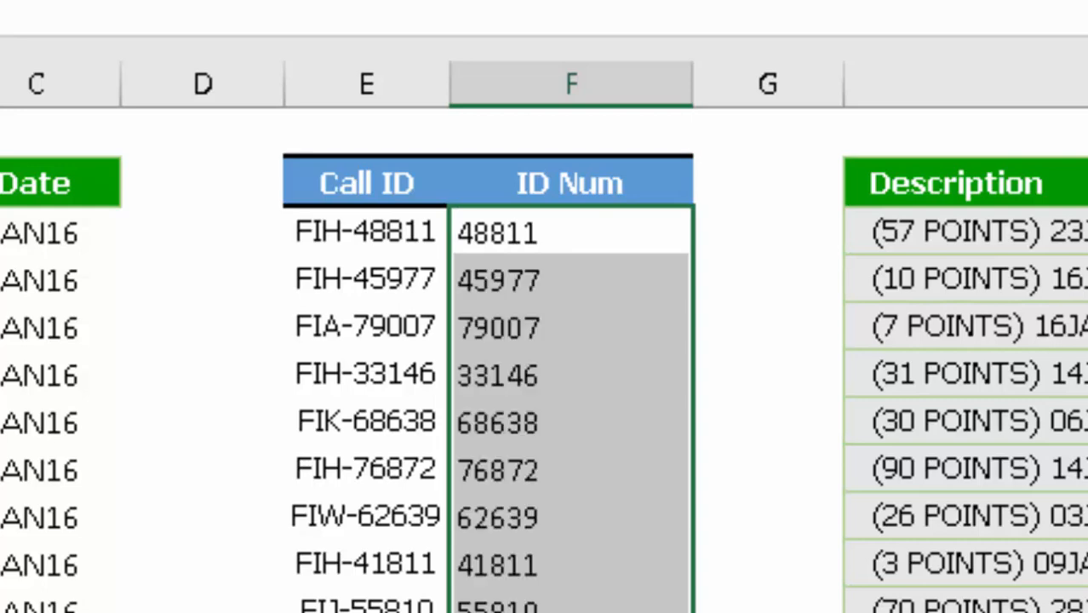
Go to I3, the first Point cell in the table with Description, Point and Date columns.
{"action": "key", "text": "Right"}
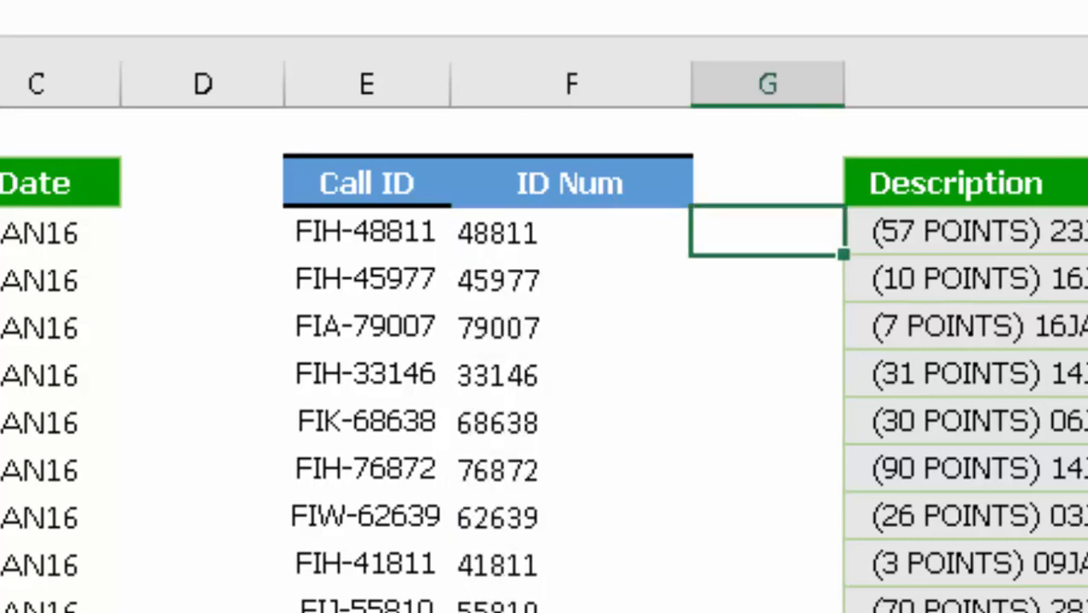
{"action": "key", "text": "Down"}
{"action": "key", "text": "ctrl+Home"}
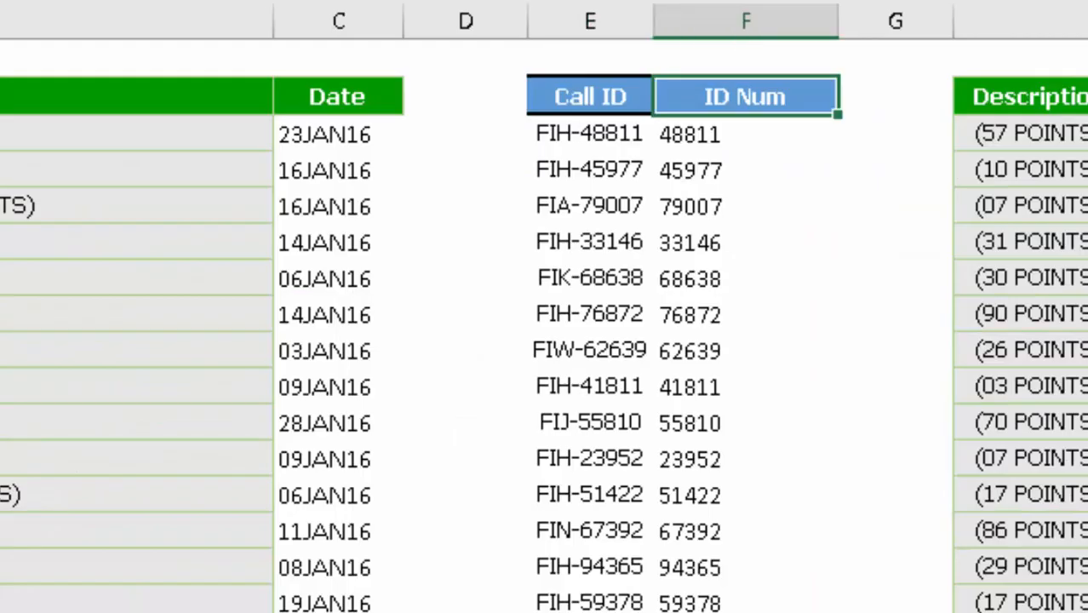
{"action": "key", "text": "ctrl+Right"}
{"action": "key", "text": "ctrl+Right"}
{"action": "key", "text": "ctrl+Right"}
{"action": "key", "text": "Left"}
{"action": "key", "text": "Left"}
{"action": "key", "text": "Left"}
{"action": "key", "text": "Left"}
{"action": "key", "text": "Left"}
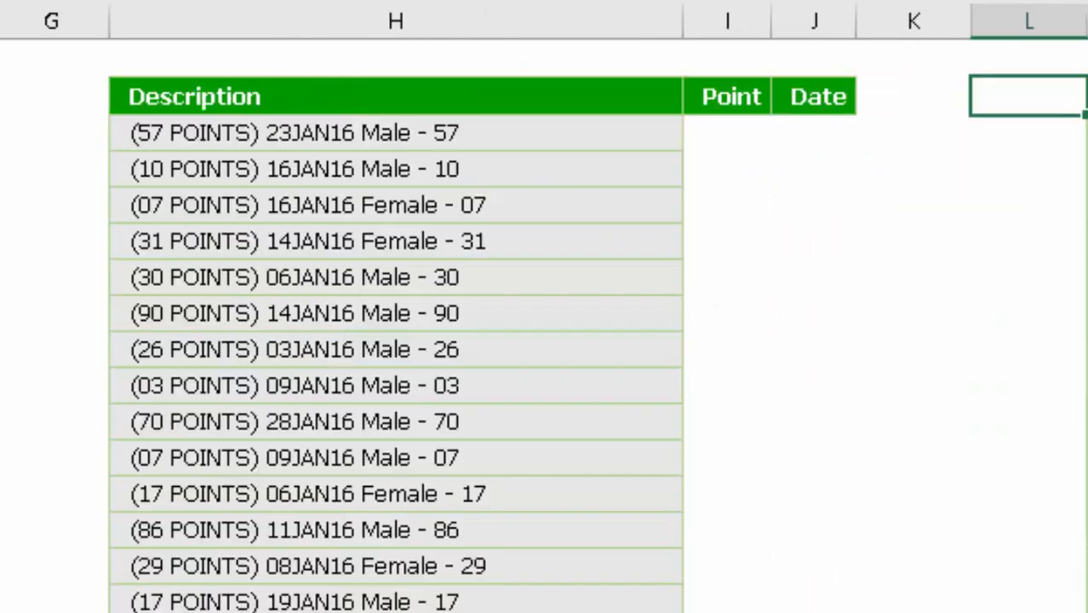
{"action": "key", "text": "Down"}
{"action": "key", "text": "Right"}
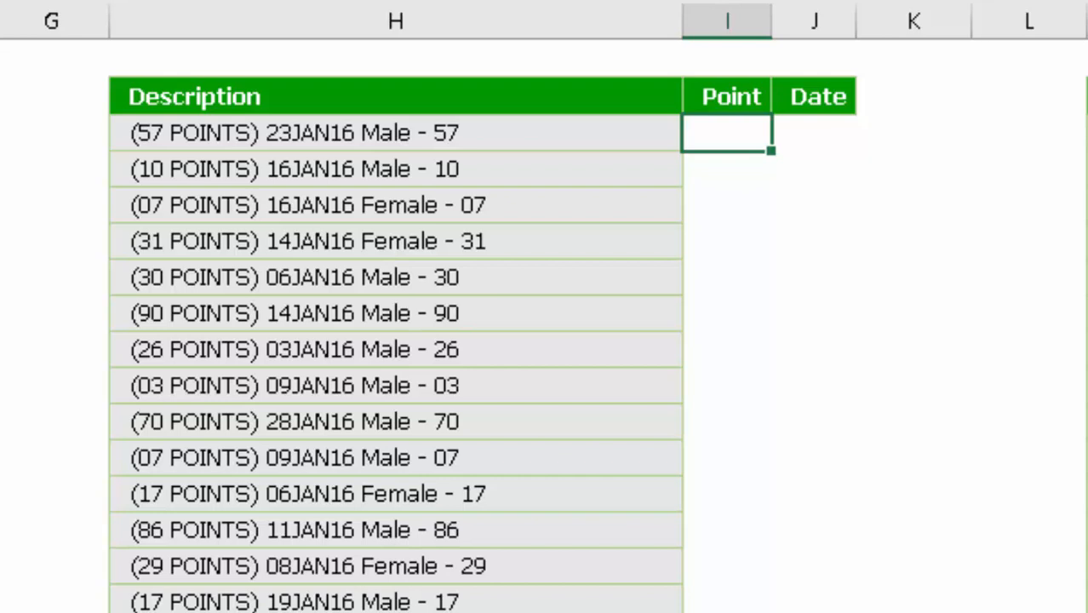
Examine the description in H3, highlighting the date in the middle of the text without changing it.
{"action": "key", "text": "Left"}
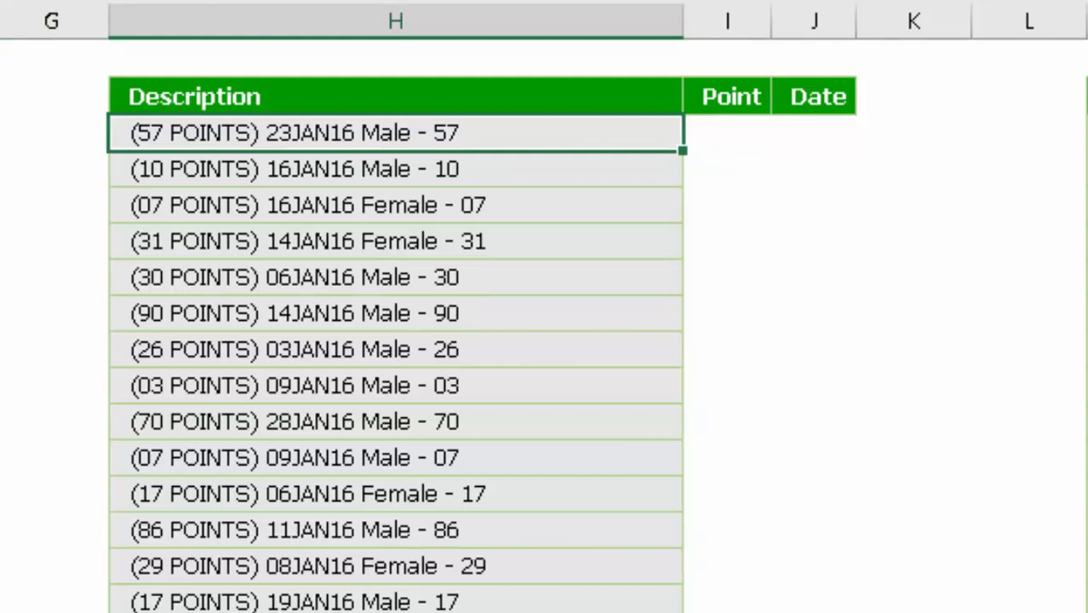
{"action": "key", "text": "F2"}
{"action": "key", "text": "Left"}
{"action": "key", "text": "ctrl+Left"}
{"action": "key", "text": "ctrl+Left"}
{"action": "key", "text": "ctrl+Left"}
{"action": "key", "text": "ctrl+Left"}
{"action": "key", "text": "ctrl+shift+Right"}
{"action": "key", "text": "shift+Left"}
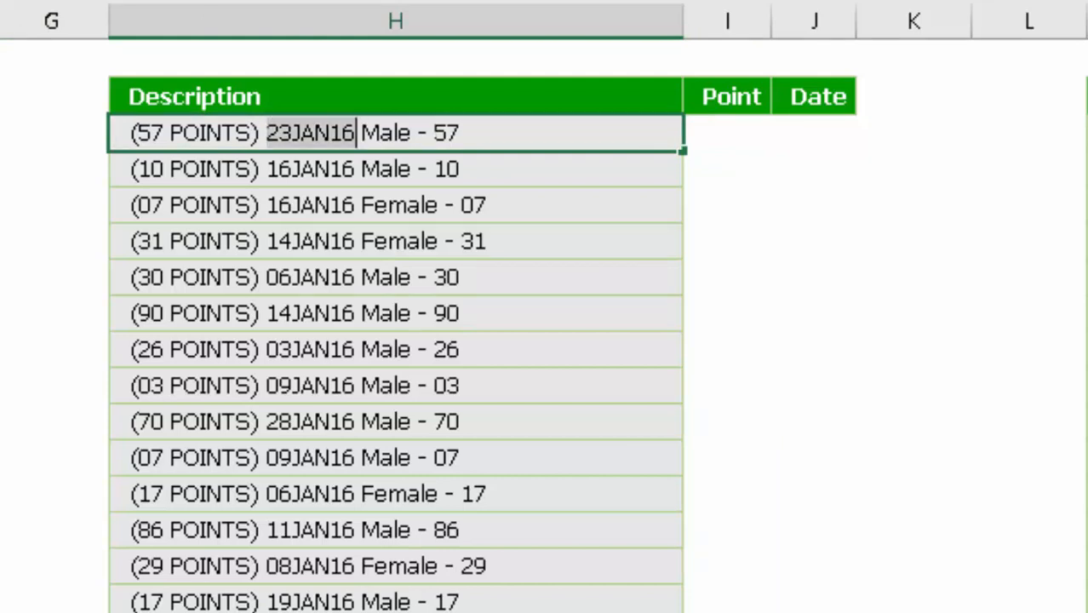
{"action": "key", "text": "Escape"}
{"action": "key", "text": "ctrl+Right"}
{"action": "key", "text": "ctrl+Left"}
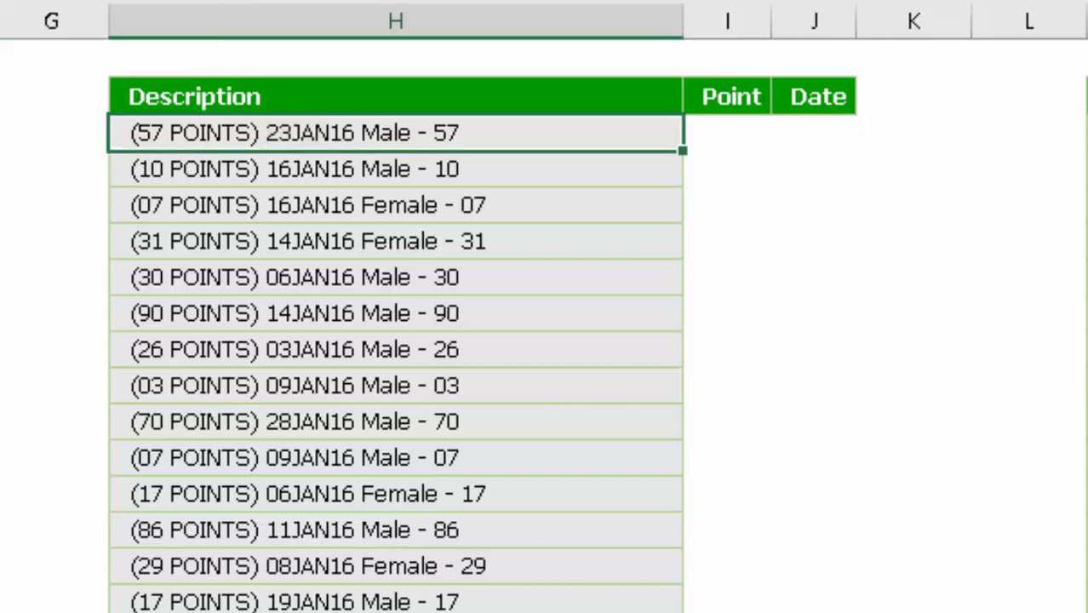
Open the description in H3 for inspection and highlight only its date text, 23JAN16.
{"action": "key", "text": "ctrl+Right"}
{"action": "key", "text": "ctrl+Left"}
{"action": "key", "text": "F2"}
{"action": "key", "text": "Left"}
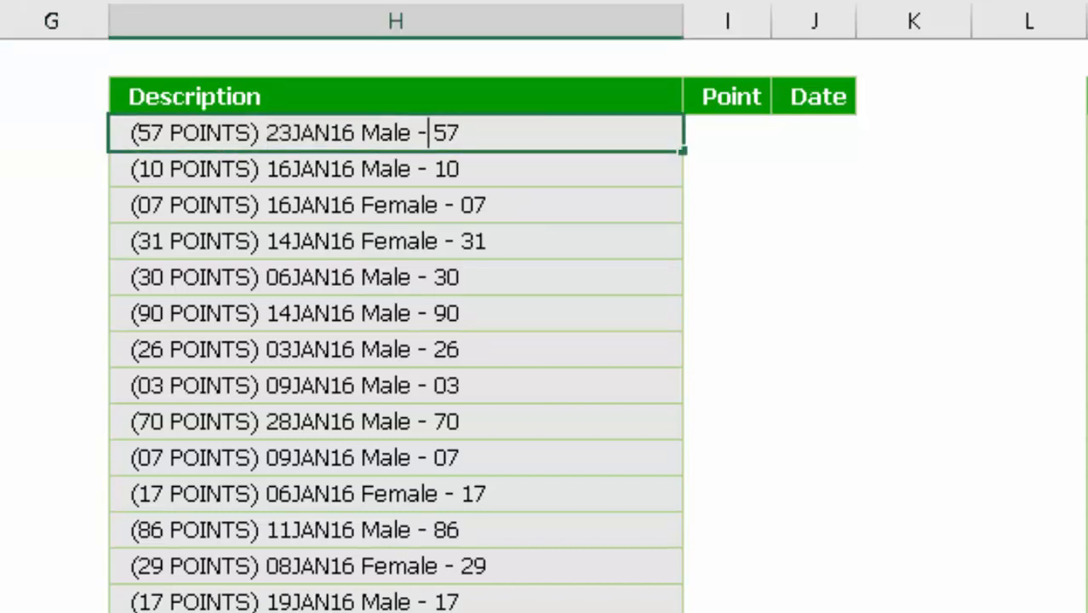
{"action": "key", "text": "ctrl+Left"}
{"action": "key", "text": "ctrl+Left"}
{"action": "key", "text": "ctrl+Left"}
{"action": "key", "text": "ctrl+shift+Right"}
{"action": "key", "text": "shift+Left"}
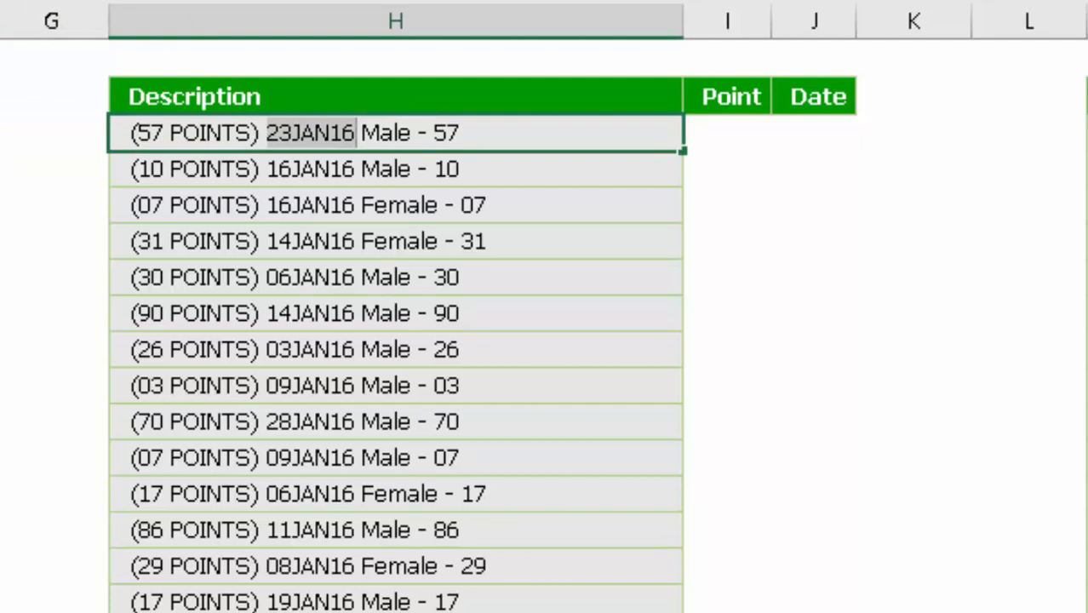
Count back through the characters before the date in H3 to work out where the date starts.
{"action": "key", "text": "Left"}
{"action": "key", "text": "Left"}
{"action": "key", "text": "Left"}
{"action": "key", "text": "Left"}
{"action": "key", "text": "Left"}
{"action": "key", "text": "Left"}
{"action": "key", "text": "Left"}
{"action": "key", "text": "Left"}
{"action": "key", "text": "Right"}
{"action": "key", "text": "shift+Left"}
{"action": "key", "text": "shift+Left"}
{"action": "key", "text": "shift+Left"}
{"action": "key", "text": "shift+Left"}
{"action": "key", "text": "shift+Left"}
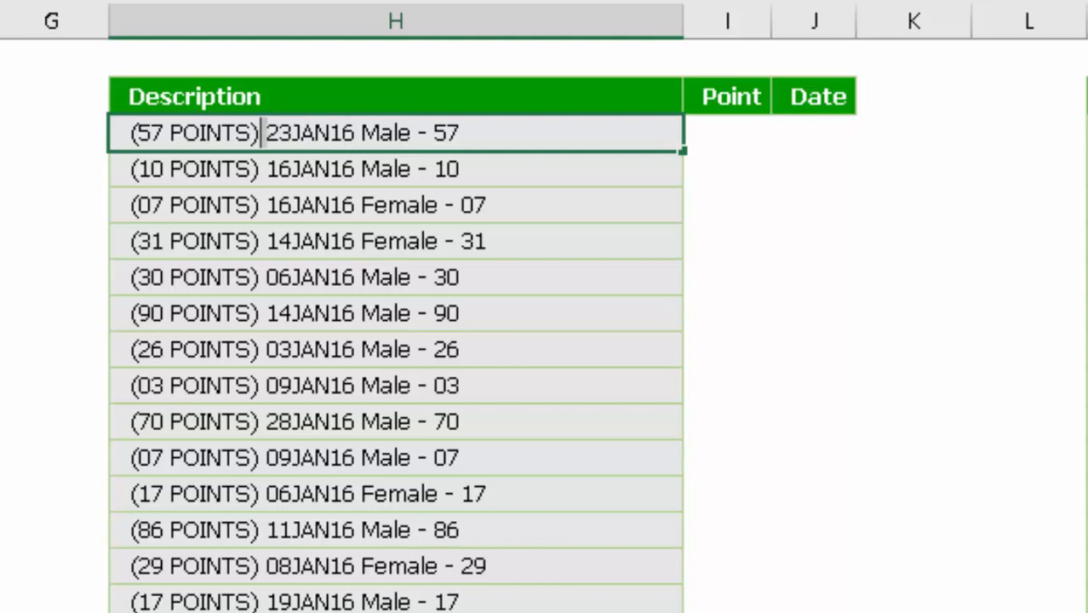
{"action": "key", "text": "shift+Left"}
{"action": "key", "text": "shift+Left"}
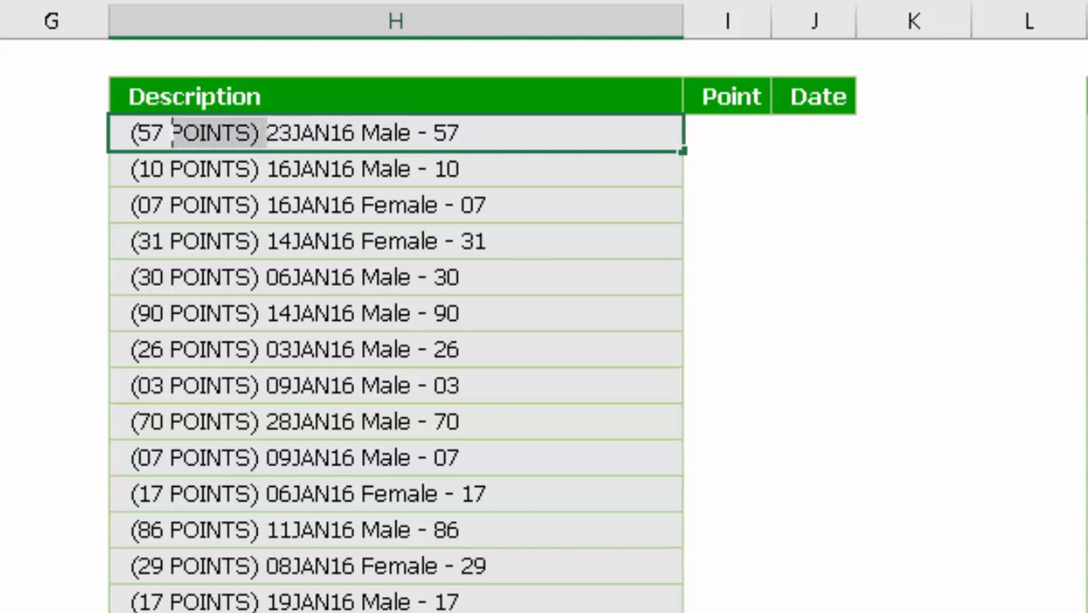
{"action": "key", "text": "shift+Left"}
{"action": "key", "text": "shift+Left"}
{"action": "key", "text": "shift+Left"}
{"action": "key", "text": "shift+Left"}
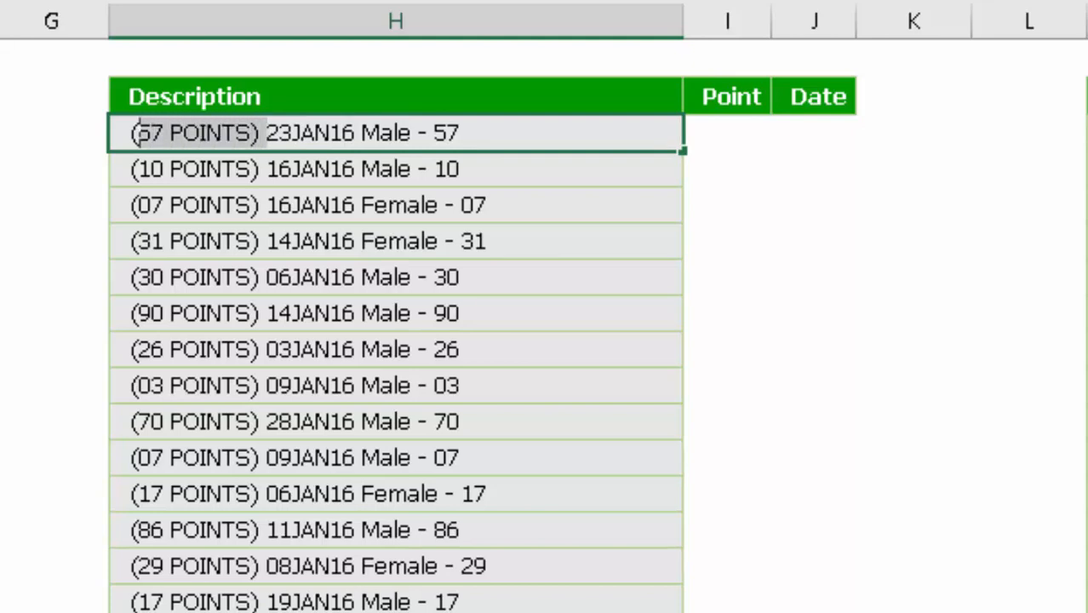
Count the characters that make up the date in H3, leave the text unedited and go to I3.
{"action": "key", "text": "Right"}
{"action": "key", "text": "Right"}
{"action": "key", "text": "Right"}
{"action": "key", "text": "Right"}
{"action": "key", "text": "Right"}
{"action": "key", "text": "Right"}
{"action": "key", "text": "Right"}
{"action": "key", "text": "Right"}
{"action": "key", "text": "Right"}
{"action": "key", "text": "Right"}
{"action": "key", "text": "Right"}
{"action": "key", "text": "Right"}
{"action": "key", "text": "Right"}
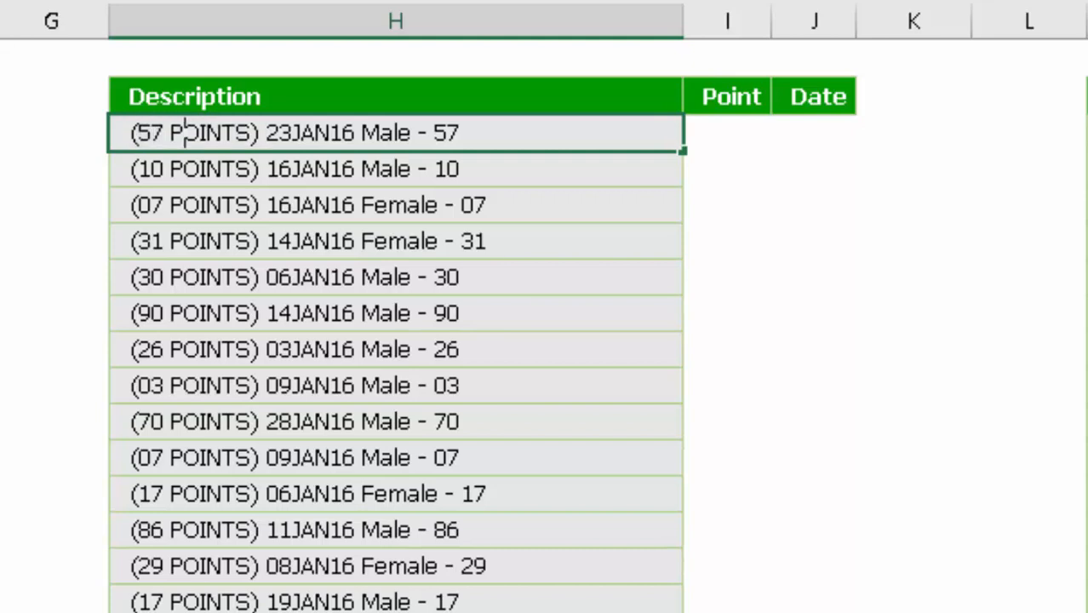
{"action": "key", "text": "shift+Left"}
{"action": "key", "text": "shift+Right"}
{"action": "key", "text": "shift+Right"}
{"action": "key", "text": "shift+Right"}
{"action": "key", "text": "shift+Right"}
{"action": "key", "text": "shift+Right"}
{"action": "key", "text": "shift+Right"}
{"action": "key", "text": "shift+Right"}
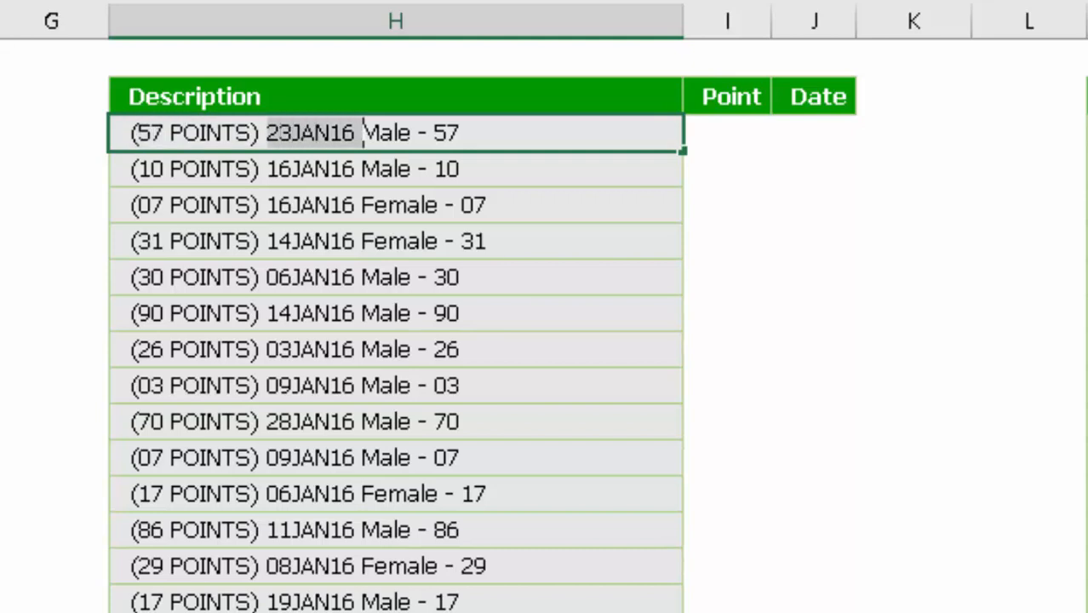
{"action": "key", "text": "Escape"}
{"action": "key", "text": "Right"}
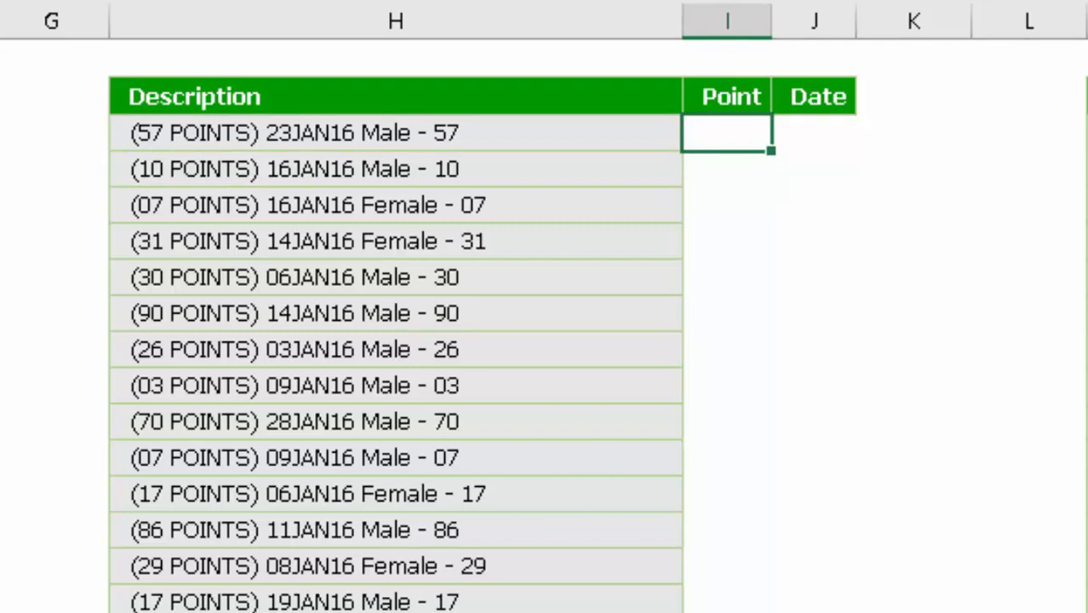
Enter =MID(H3,13,7) in I3 to extract the date from the middle of the first description.
{"action": "type", "text": "=mo"}
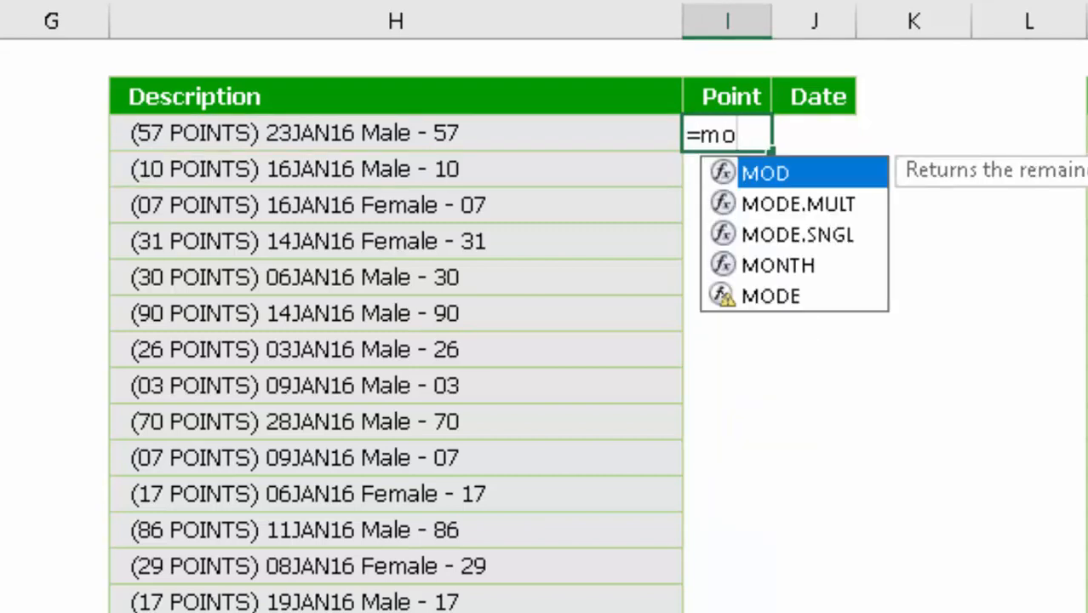
{"action": "key", "text": "BackSpace"}
{"action": "type", "text": "id"}
{"action": "key", "text": "Tab"}
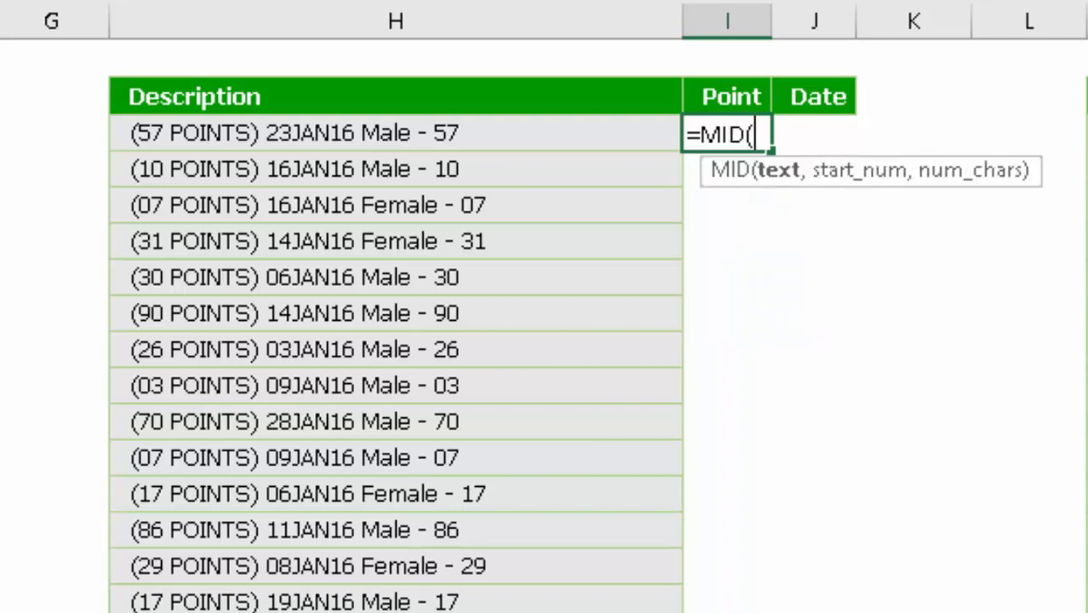
{"action": "left_click", "coordinate": [574, 129]}
{"action": "type", "text": ","}
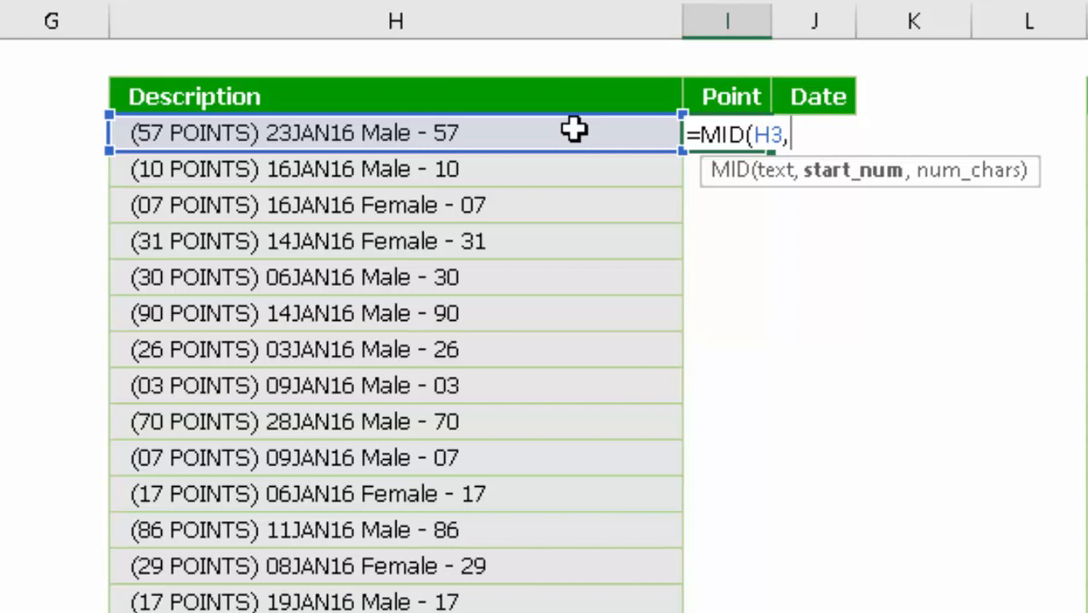
{"action": "type", "text": "13,"}
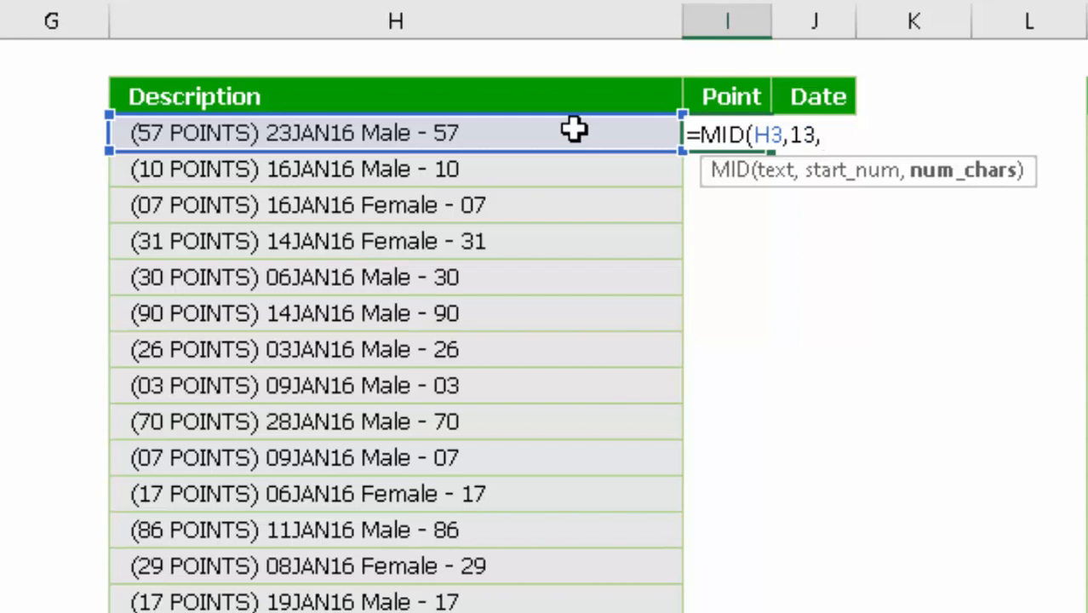
{"action": "type", "text": "7"}
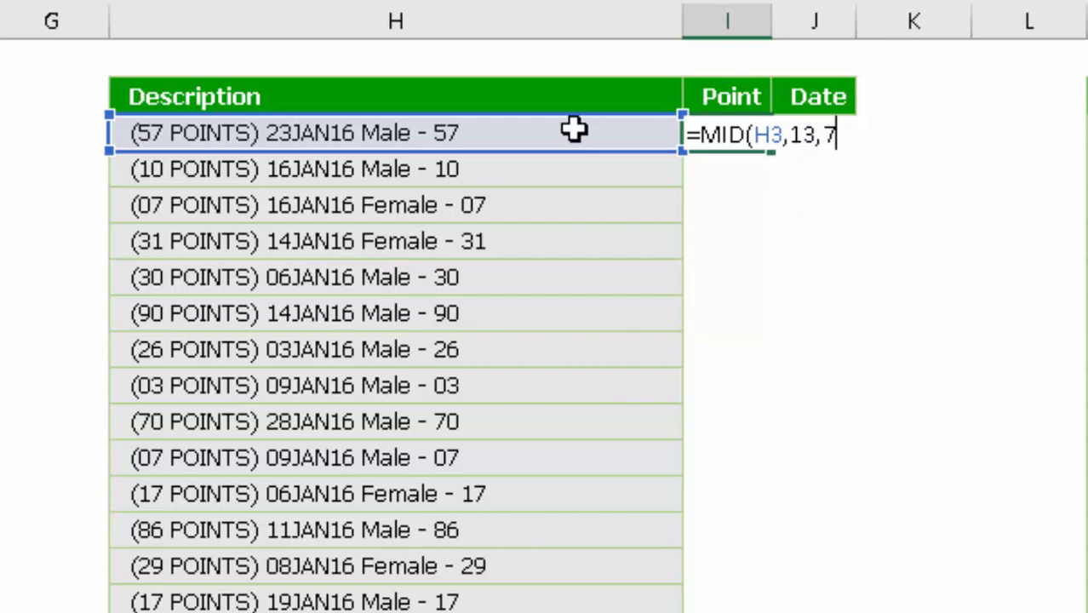
{"action": "key", "text": "ctrl+Return"}
Fill the MID formula from I3 down the Point column alongside the descriptions.
{"action": "key", "text": "shift+Down"}
{"action": "key", "text": "shift+Down"}
{"action": "key", "text": "shift+Down"}
{"action": "key", "text": "shift+Down"}
{"action": "key", "text": "shift+Down"}
{"action": "key", "text": "shift+Down"}
{"action": "key", "text": "shift+Down"}
{"action": "key", "text": "shift+Down"}
{"action": "key", "text": "shift+Down"}
{"action": "key", "text": "shift+Down"}
{"action": "key", "text": "shift+Down"}
{"action": "key", "text": "shift+Down"}
{"action": "key", "text": "shift+Down"}
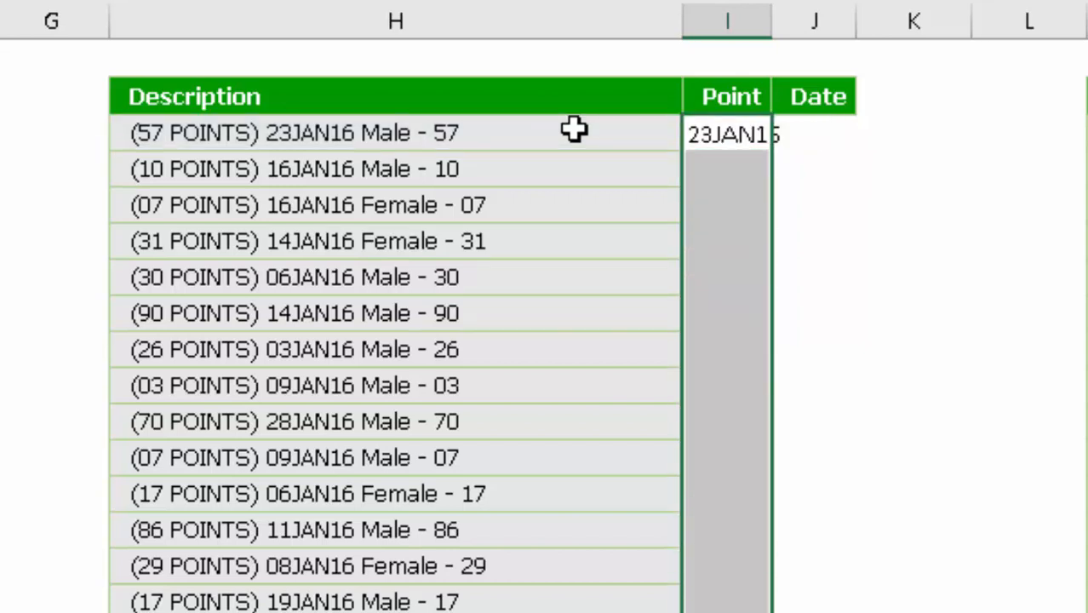
{"action": "key", "text": "ctrl+d"}
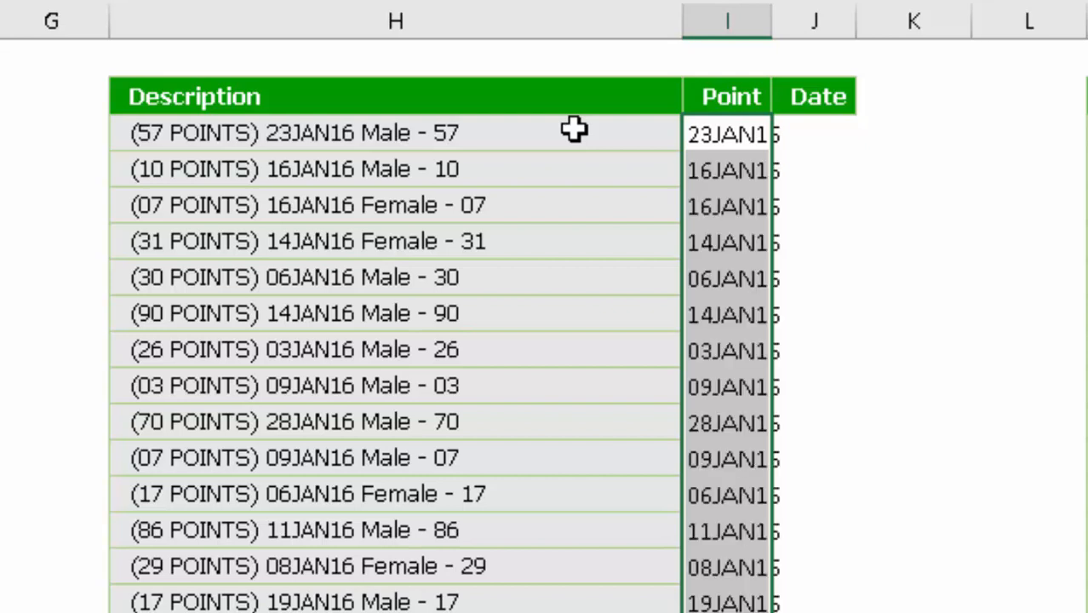
AutoFit the width of column I to the extracted dates and return to I3.
{"action": "key", "text": "alt+h"}
{"action": "key", "text": "o"}
{"action": "key", "text": "i"}
{"action": "key", "text": "Right"}
{"action": "key", "text": "Left"}
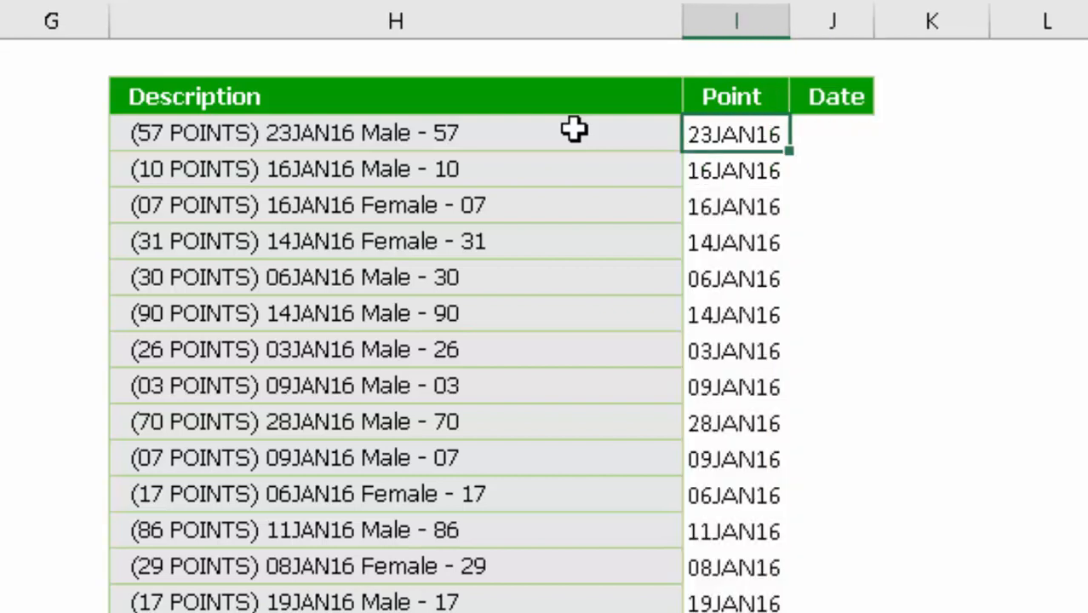
Review the arguments of the MID formula in I3 without changing it.
{"action": "key", "text": "Down"}
{"action": "key", "text": "Up"}
{"action": "key", "text": "shift+Down"}
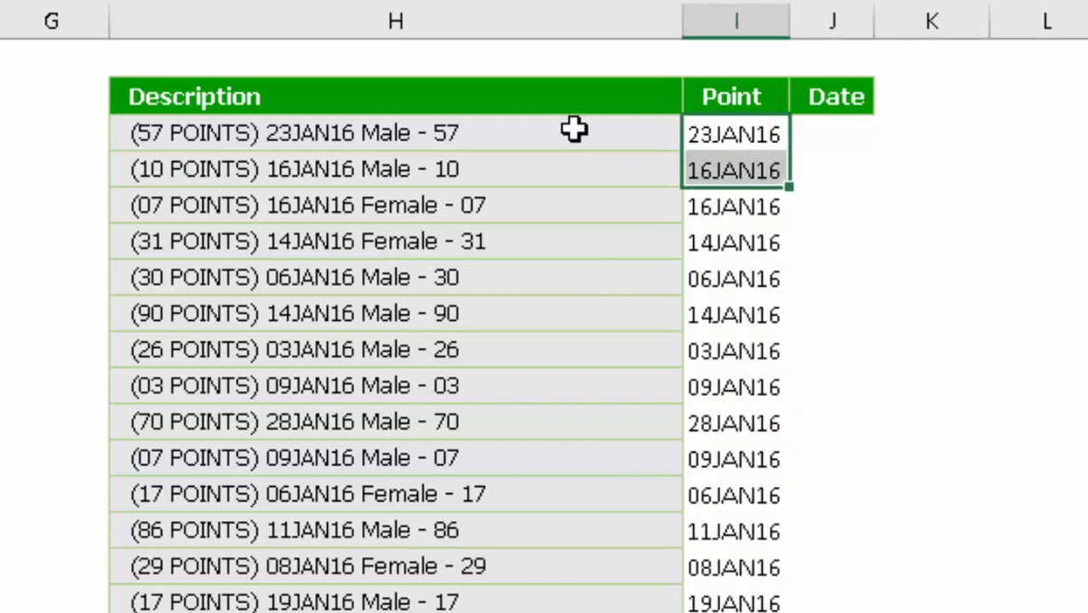
{"action": "key", "text": "Down"}
{"action": "key", "text": "Up"}
{"action": "key", "text": "F2"}
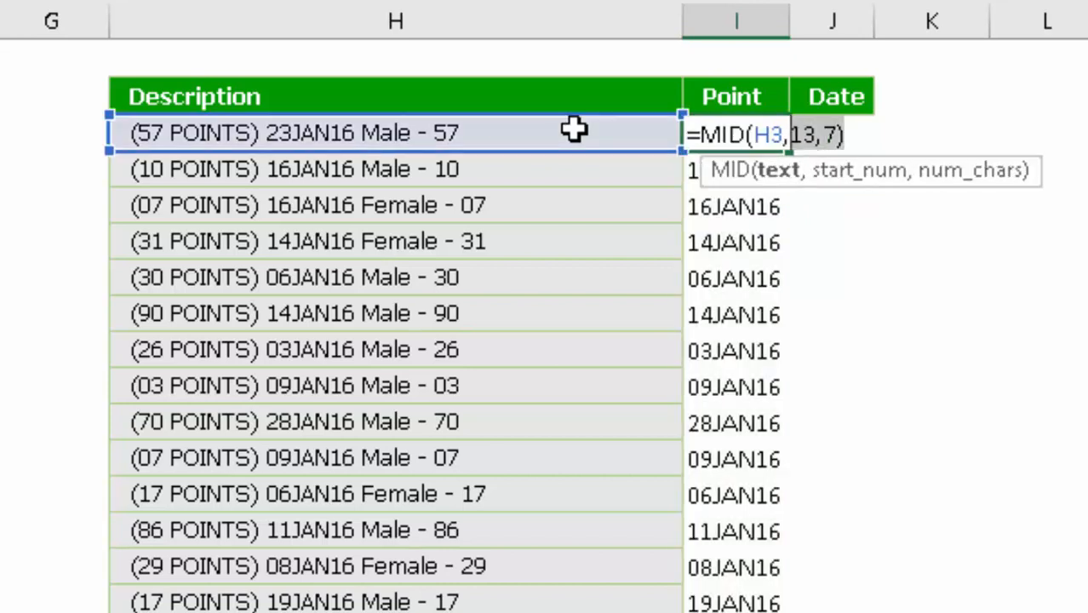
{"action": "key", "text": "Escape"}
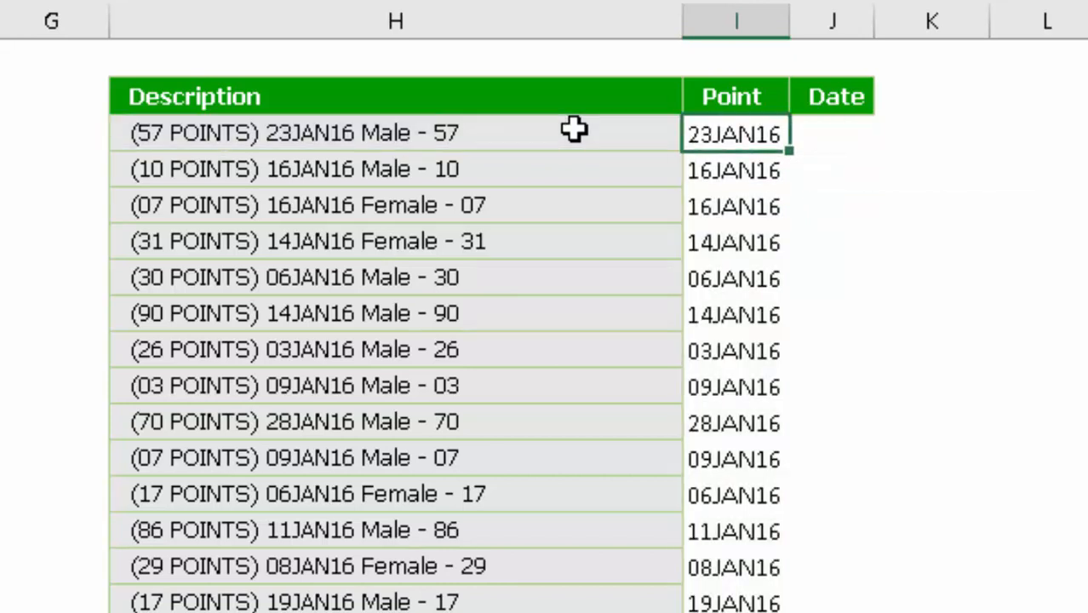
Enter the formula =MID(H3,13,7) in the first Date cell, J3, accepting the suggested correction of the doubled equals sign.
{"action": "key", "text": "Right"}
{"action": "type", "text": "="}
{"action": "type", "text": "=MID(H3,13,7)"}
{"action": "key", "text": "Return"}
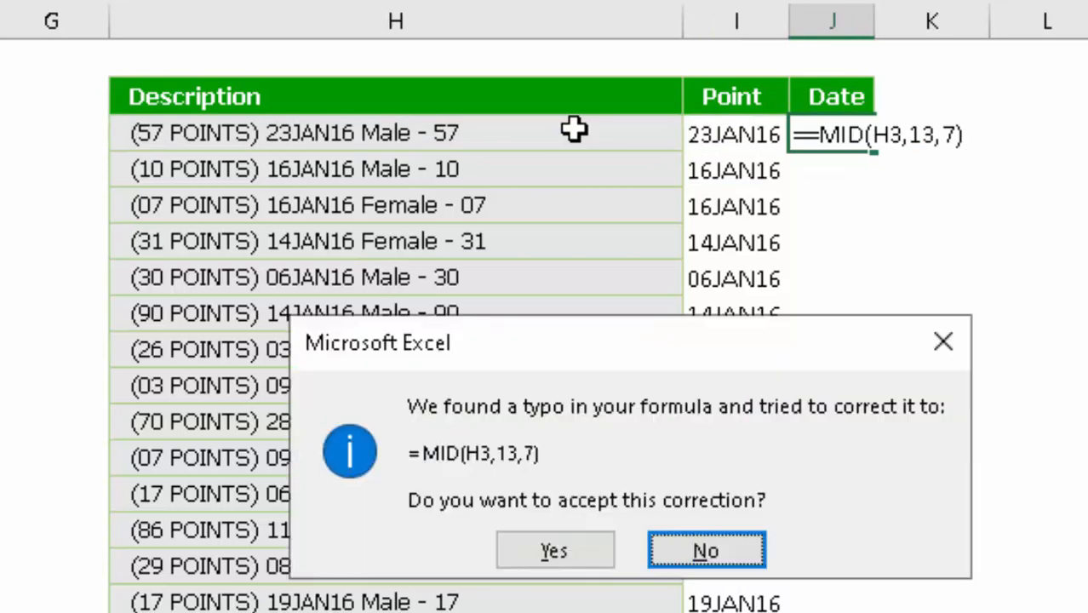
{"action": "key", "text": "Left"}
{"action": "key", "text": "Right"}
{"action": "key", "text": "Left"}
{"action": "key", "text": "Return"}
Fill the MID formula from J3 down the Date column to the last row of the Description list.
{"action": "key", "text": "Left"}
{"action": "key", "text": "Up"}
{"action": "key", "text": "Left"}
{"action": "key", "text": "Right"}
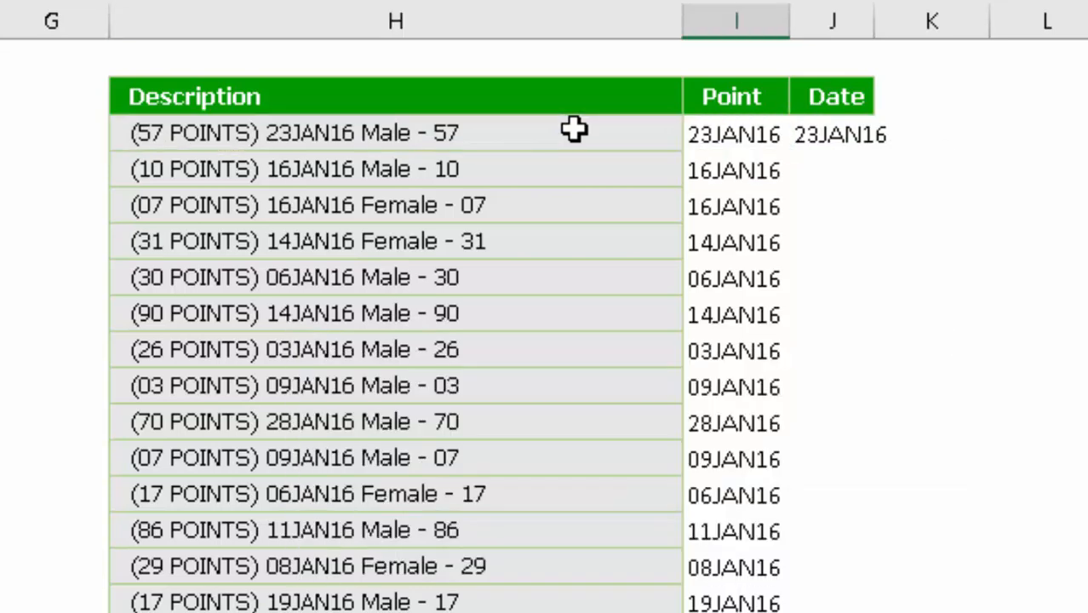
{"action": "key", "text": "Right"}
{"action": "key", "text": "ctrl+shift+Up"}
{"action": "key", "text": "ctrl+d"}
{"action": "key", "text": "Left"}
{"action": "key", "text": "ctrl+Up"}
{"action": "key", "text": "ctrl+Down"}
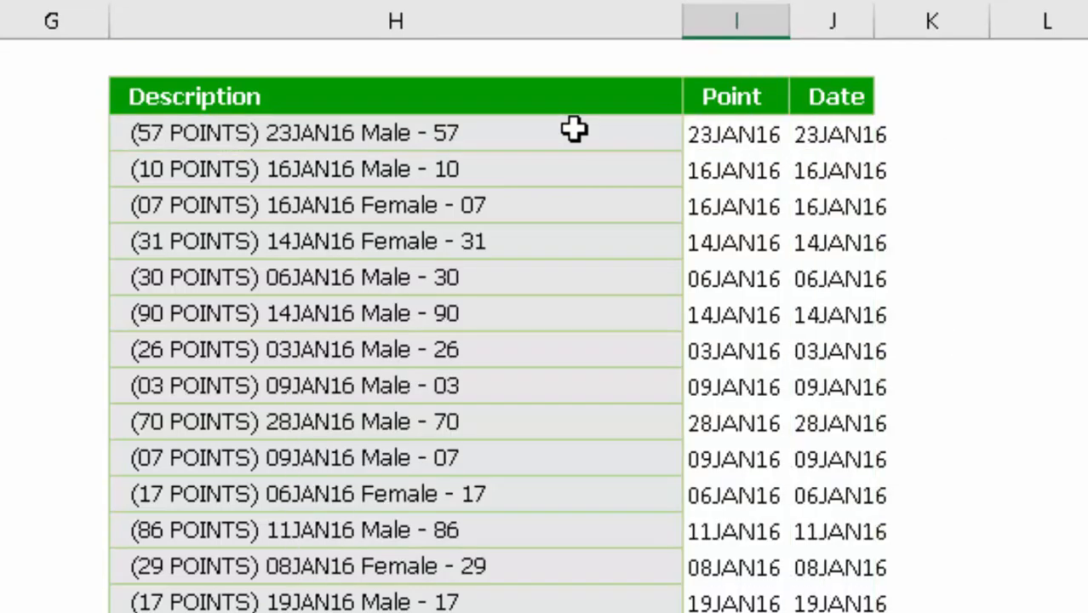
Replace the formula in the first Point cell, I3, with =RIGHT(H3,2) to extract the last two characters.
{"action": "key", "text": "ctrl+Up"}
{"action": "key", "text": "Down"}
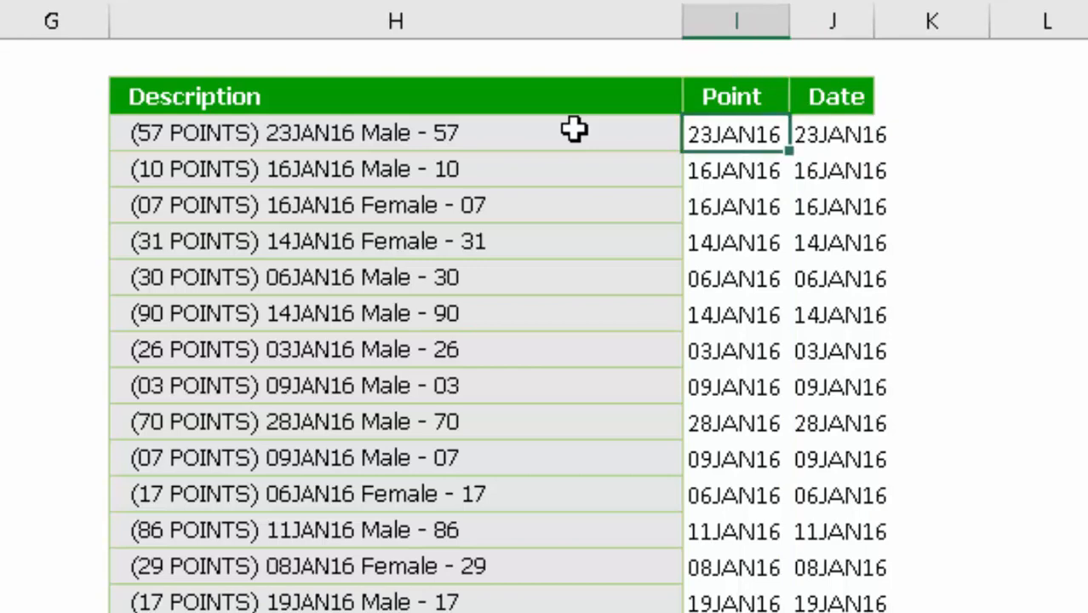
{"action": "type", "text": "=ri"}
{"action": "key", "text": "Tab"}
{"action": "key", "text": "Left"}
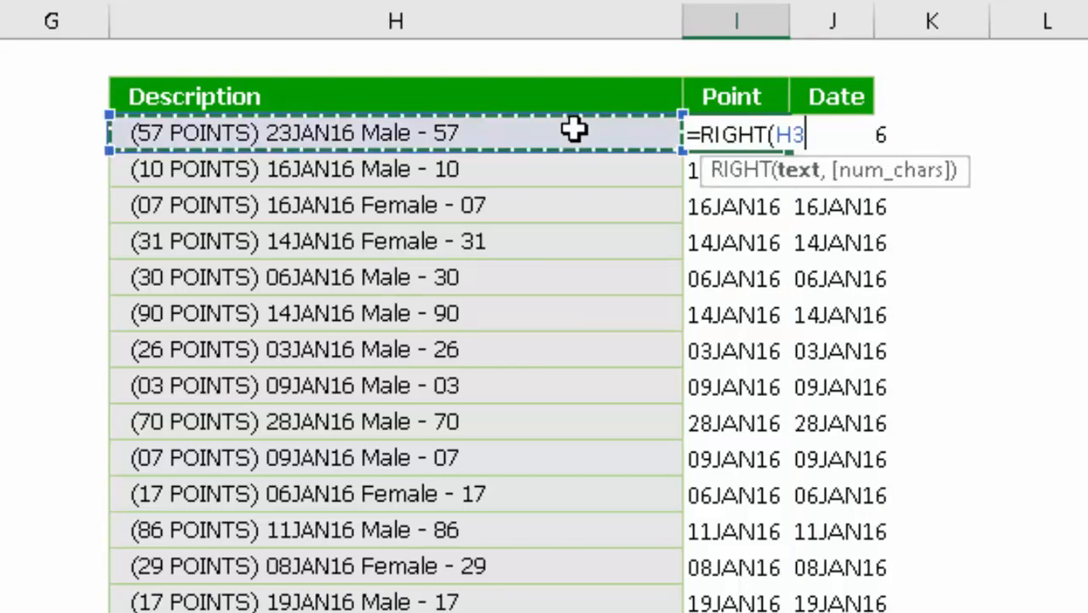
{"action": "type", "text": ",2"}
{"action": "key", "text": "Return"}
{"action": "key", "text": "Up"}
Fill the RIGHT formula from I3 down through the last row of the Point column.
{"action": "key", "text": "ctrl+shift+Down"}
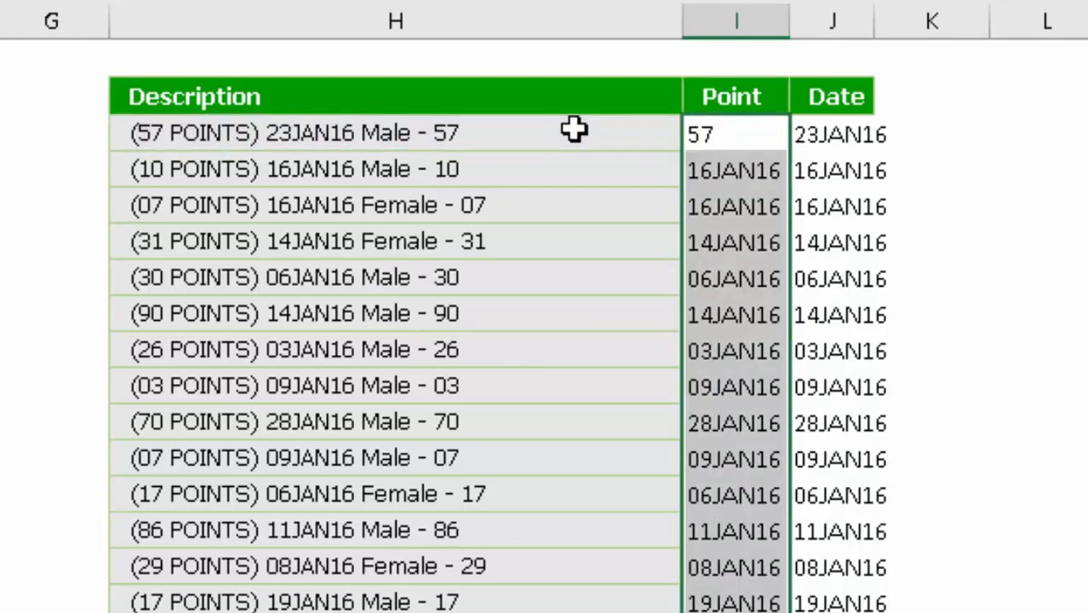
{"action": "key", "text": "ctrl+d"}
{"action": "key", "text": "Left"}
{"action": "key", "text": "Down"}
{"action": "key", "text": "ctrl+Down"}
{"action": "key", "text": "Right"}
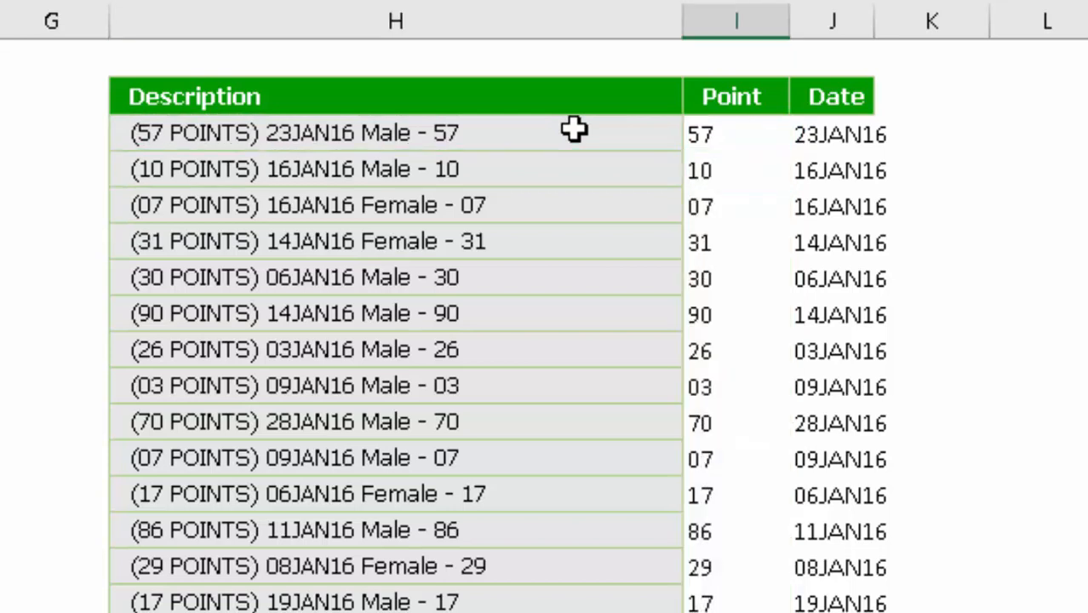
AutoFit the widths of the Point and Date columns to their contents, including the headers.
{"action": "key", "text": "ctrl+Up"}
{"action": "key", "text": "Down"}
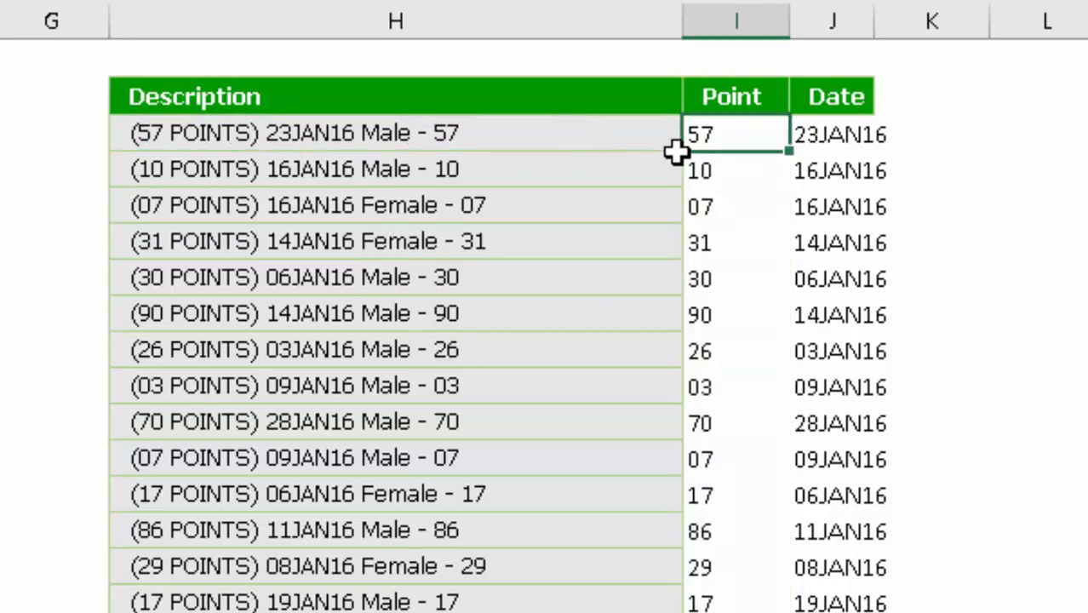
{"action": "key", "text": "Right"}
{"action": "key", "text": "Up"}
{"action": "key", "text": "shift+Left"}
{"action": "key", "text": "ctrl+shift+Down"}
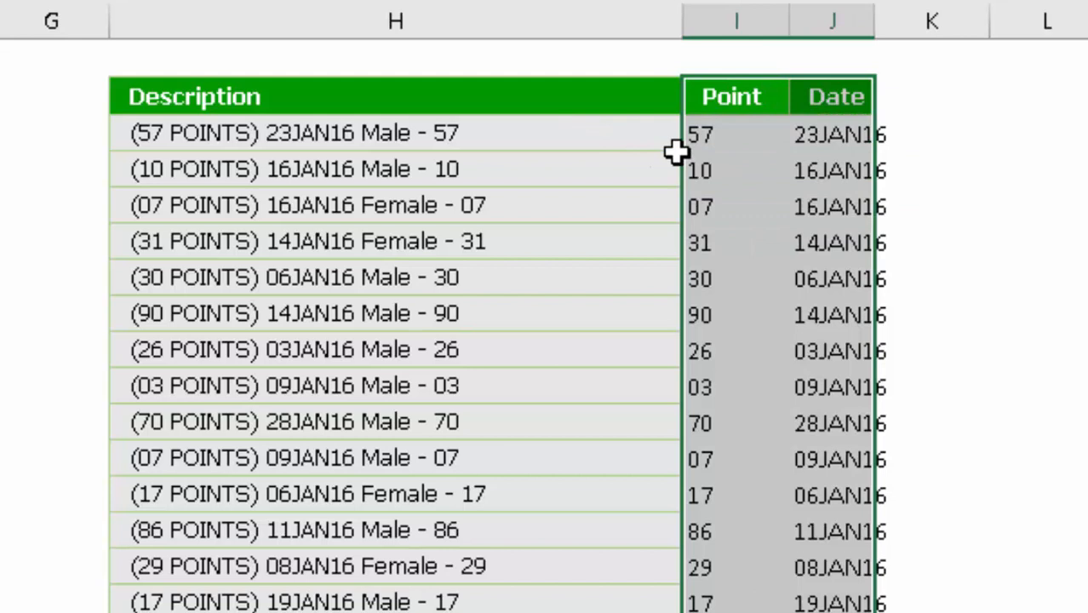
{"action": "key", "text": "alt+h"}
{"action": "key", "text": "o"}
{"action": "key", "text": "i"}
Inspect the number-of-characters argument of the RIGHT formula in I3, leaving the formula as it is.
{"action": "key", "text": "Down"}
{"action": "key", "text": "Left"}
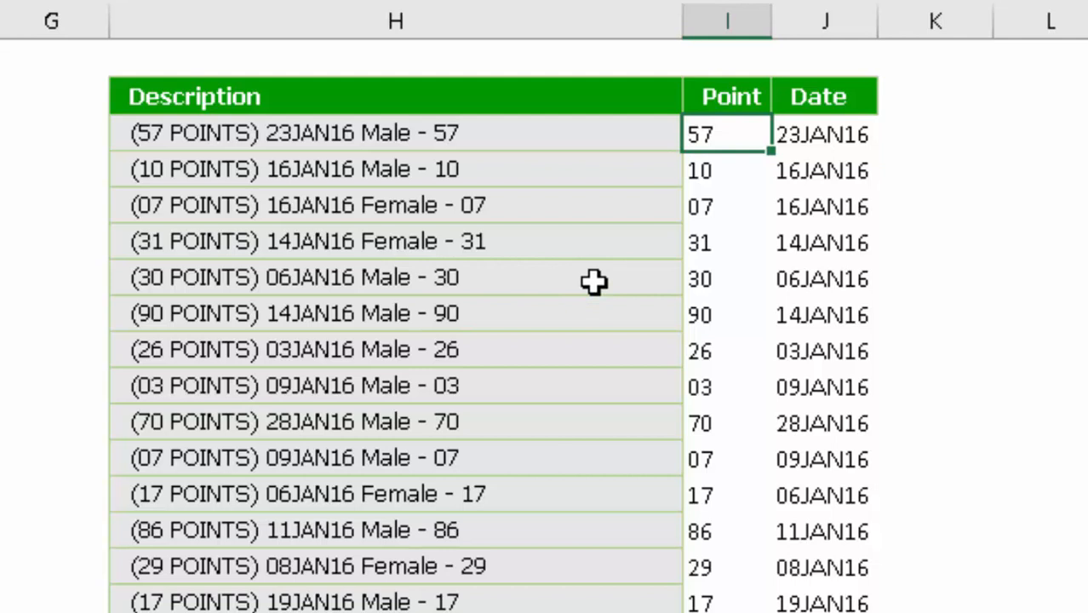
{"action": "key", "text": "F2"}
{"action": "key", "text": "Escape"}
{"action": "key", "text": "F2"}
{"action": "key", "text": "Left"}
{"action": "key", "text": "shift+Left"}
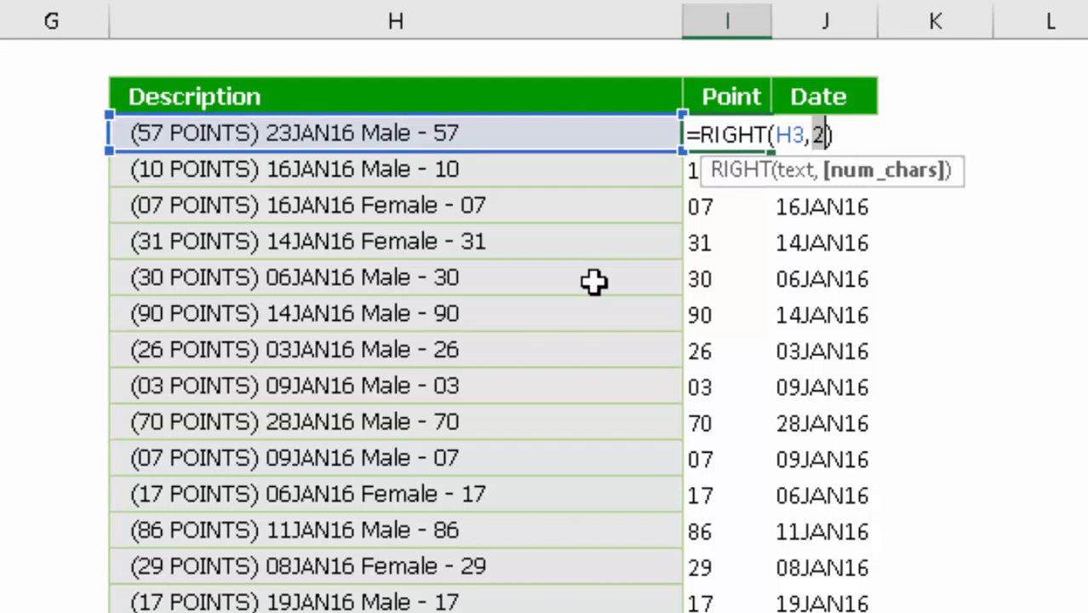
{"action": "key", "text": "Escape"}
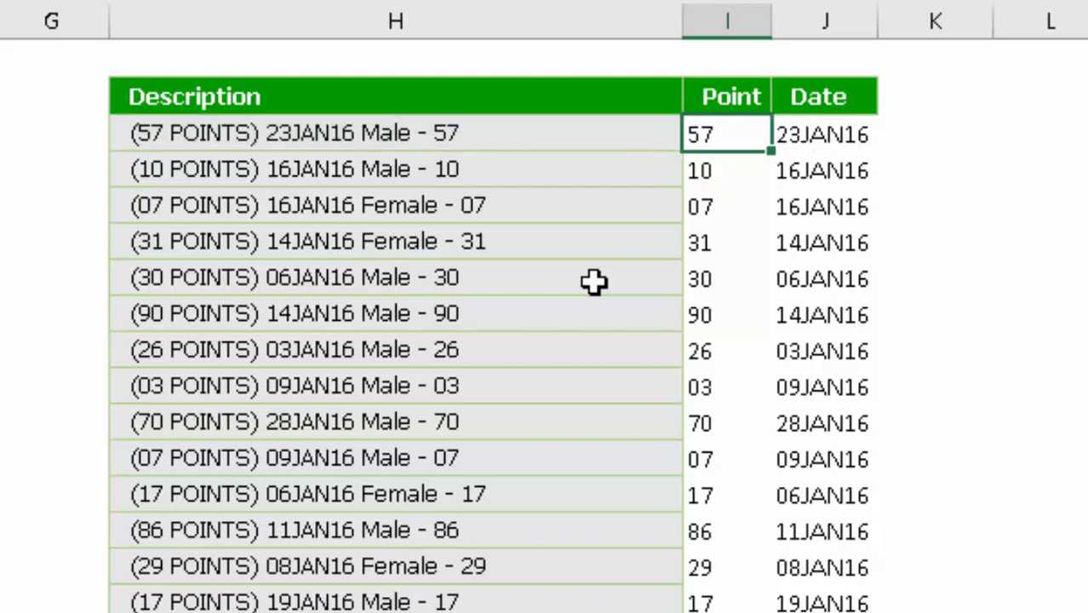
Look over the second table in columns M to Q, with Description, Points, Name, First Name and Last Name.
{"action": "key", "text": "Right"}
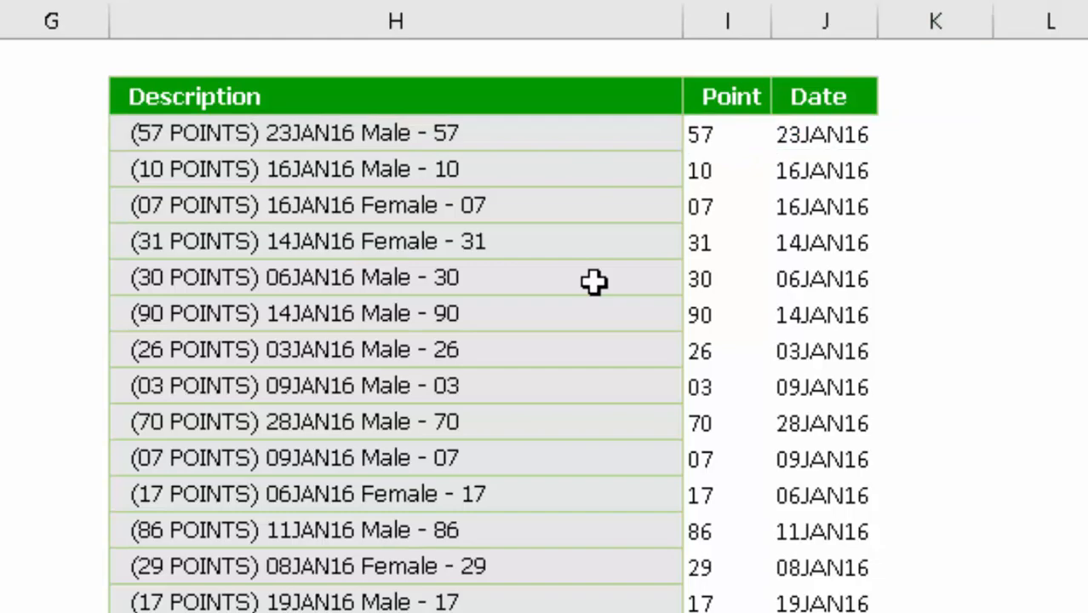
{"action": "scroll", "coordinate": [593, 281], "scroll_direction": "right", "scroll_amount": 2}
{"action": "key", "text": "Left"}
{"action": "key", "text": "Right"}
{"action": "key", "text": "Right"}
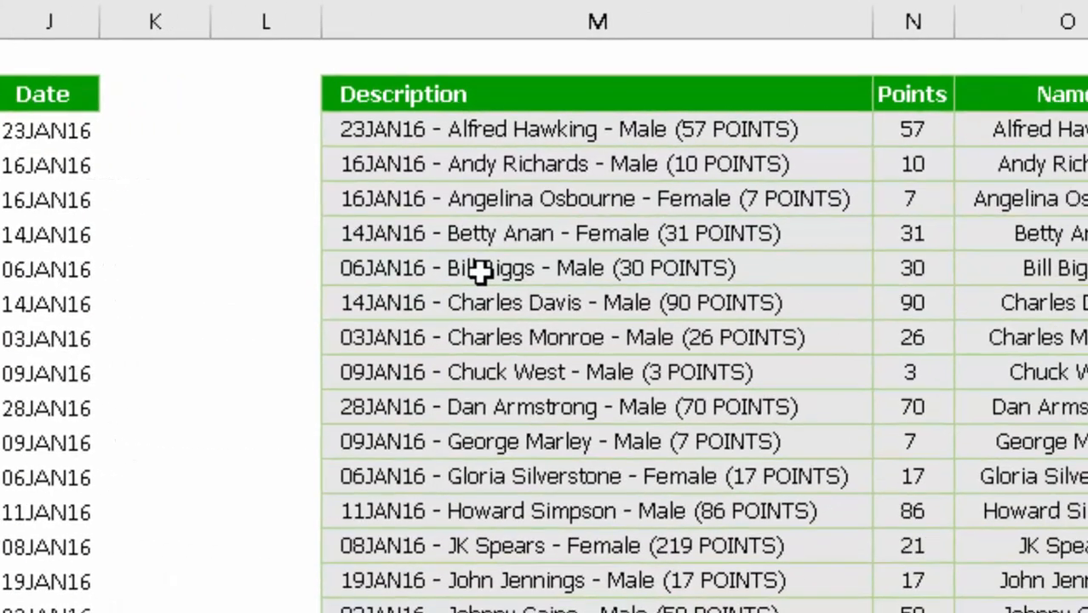
{"action": "key", "text": "Left"}
{"action": "key", "text": "Left"}
{"action": "key", "text": "Left"}
{"action": "key", "text": "Right"}
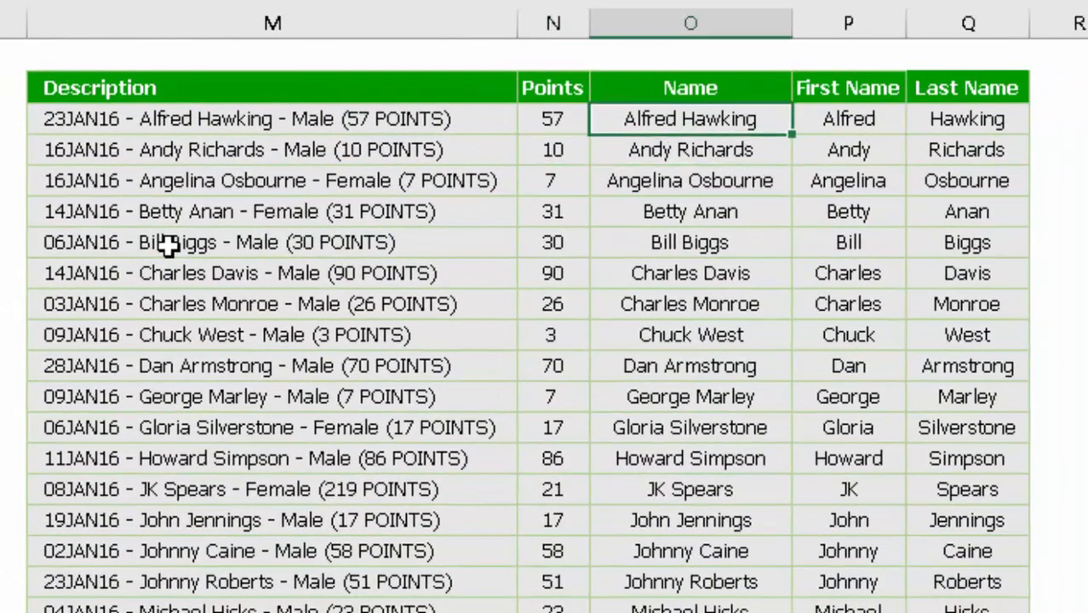
{"action": "key", "text": "Left"}
{"action": "key", "text": "Left"}
{"action": "key", "text": "Down"}
Read through the Description entries in column M to compare how date, name, gender and points are arranged.
{"action": "scroll", "coordinate": [169, 245], "scroll_direction": "down", "scroll_amount": 1}
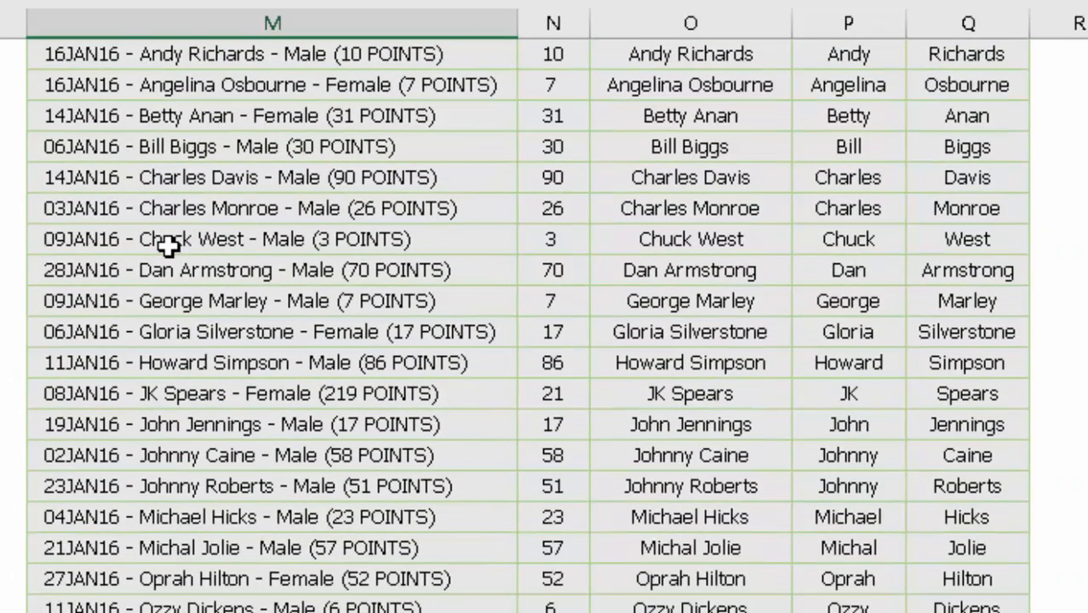
{"action": "key", "text": "Up"}
{"action": "key", "text": "Up"}
{"action": "key", "text": "Up"}
{"action": "key", "text": "Up"}
{"action": "key", "text": "Up"}
{"action": "key", "text": "Up"}
{"action": "key", "text": "Up"}
{"action": "key", "text": "Up"}
{"action": "key", "text": "Up"}
{"action": "key", "text": "Up"}
{"action": "key", "text": "Up"}
{"action": "key", "text": "Up"}
{"action": "key", "text": "Up"}
{"action": "key", "text": "Up"}
{"action": "key", "text": "Up"}
{"action": "key", "text": "Up"}
{"action": "key", "text": "Up"}
{"action": "key", "text": "Up"}
{"action": "key", "text": "Up"}
{"action": "key", "text": "Up"}
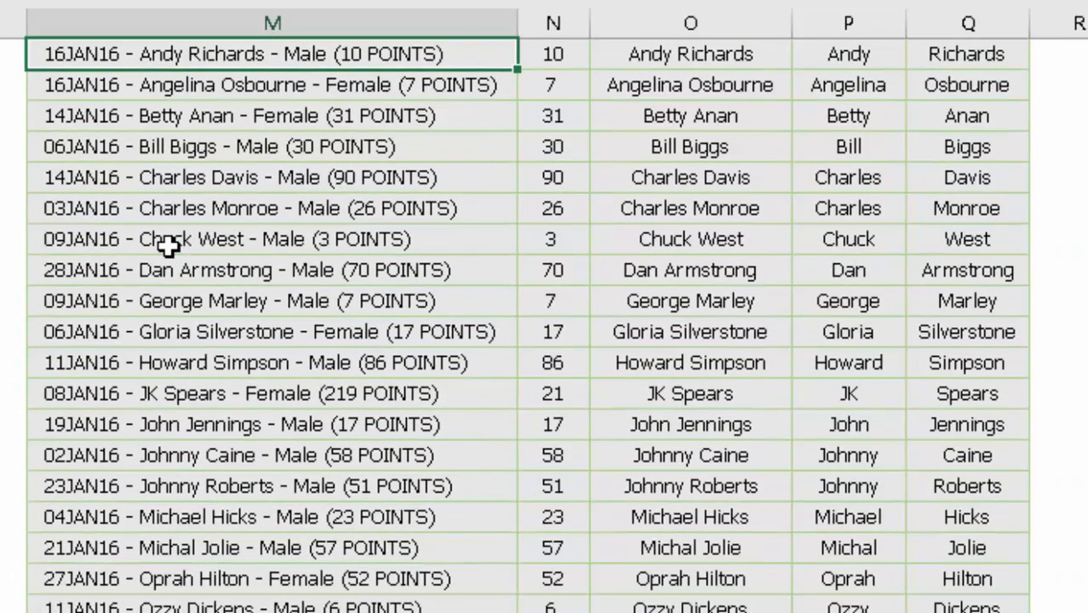
{"action": "key", "text": "Down"}
{"action": "key", "text": "Down"}
{"action": "key", "text": "Down"}
{"action": "key", "text": "Down"}
{"action": "key", "text": "Down"}
{"action": "key", "text": "Up"}
{"action": "key", "text": "Up"}
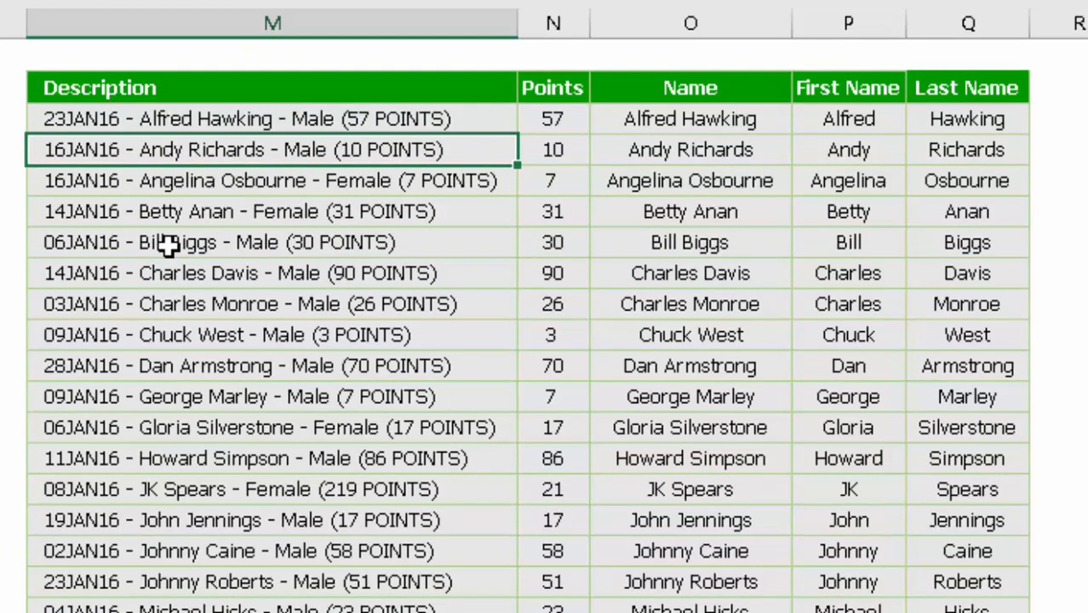
{"action": "key", "text": "Up"}
{"action": "key", "text": "Down"}
{"action": "key", "text": "Down"}
{"action": "key", "text": "Up"}
Examine the formulas behind Name, First Name, Last Name and Points in the second table's first data row.
{"action": "key", "text": "Right"}
{"action": "key", "text": "Right"}
{"action": "key", "text": "Up"}
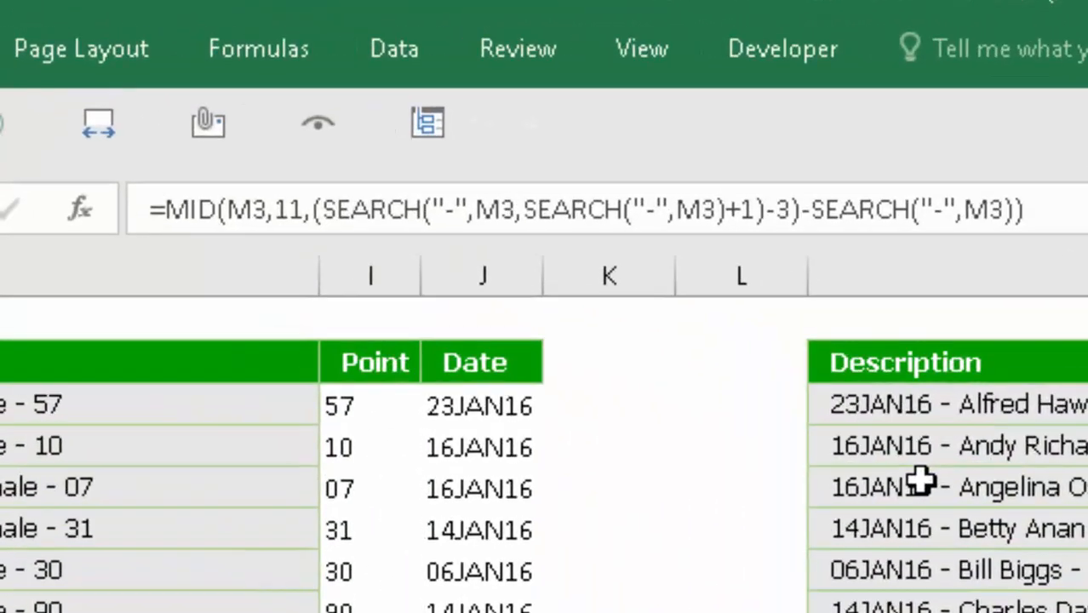
{"action": "key", "text": "Right"}
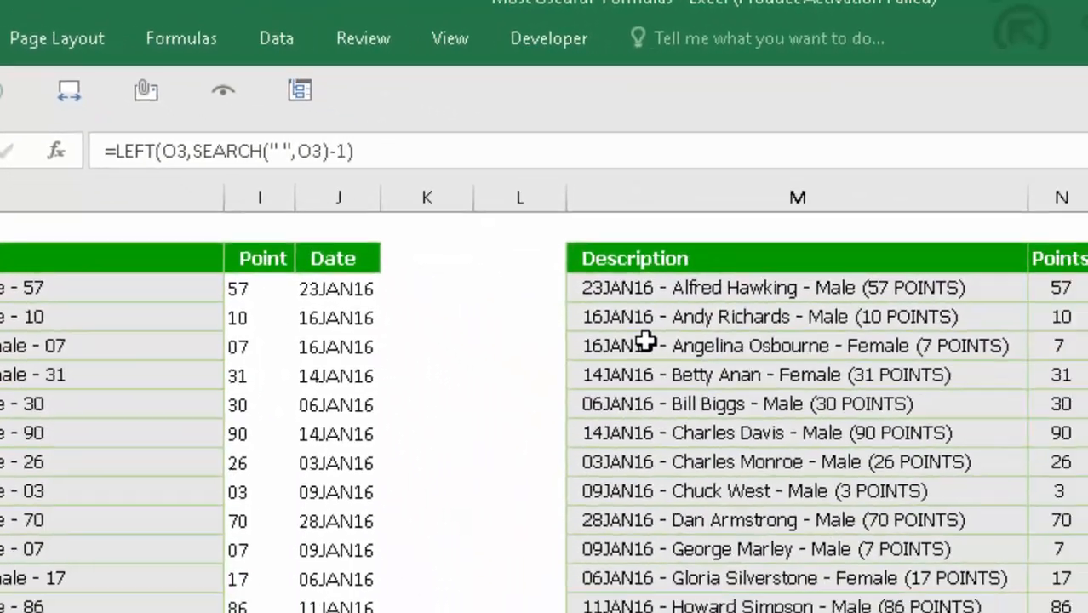
{"action": "key", "text": "Up"}
{"action": "key", "text": "Left"}
{"action": "key", "text": "Down"}
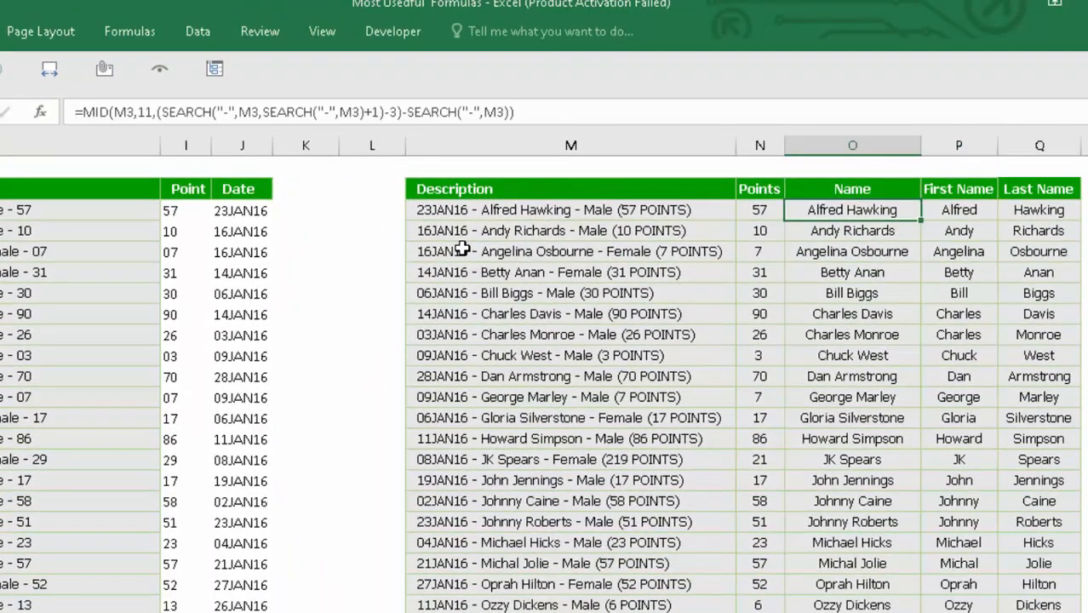
{"action": "key", "text": "Right"}
{"action": "key", "text": "Right"}
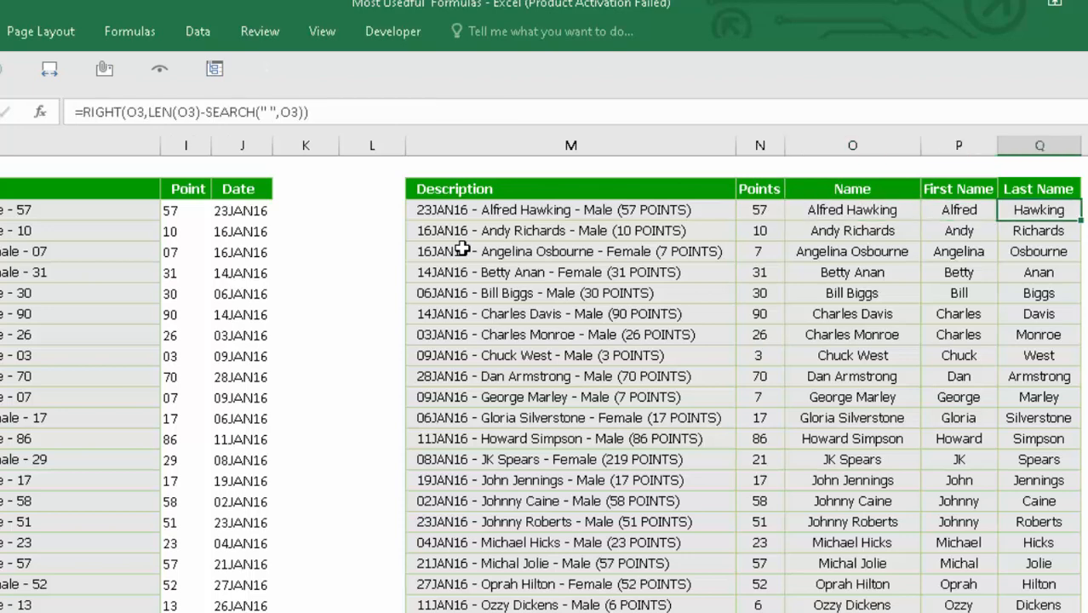
{"action": "key", "text": "Left"}
{"action": "key", "text": "Left"}
{"action": "key", "text": "Left"}
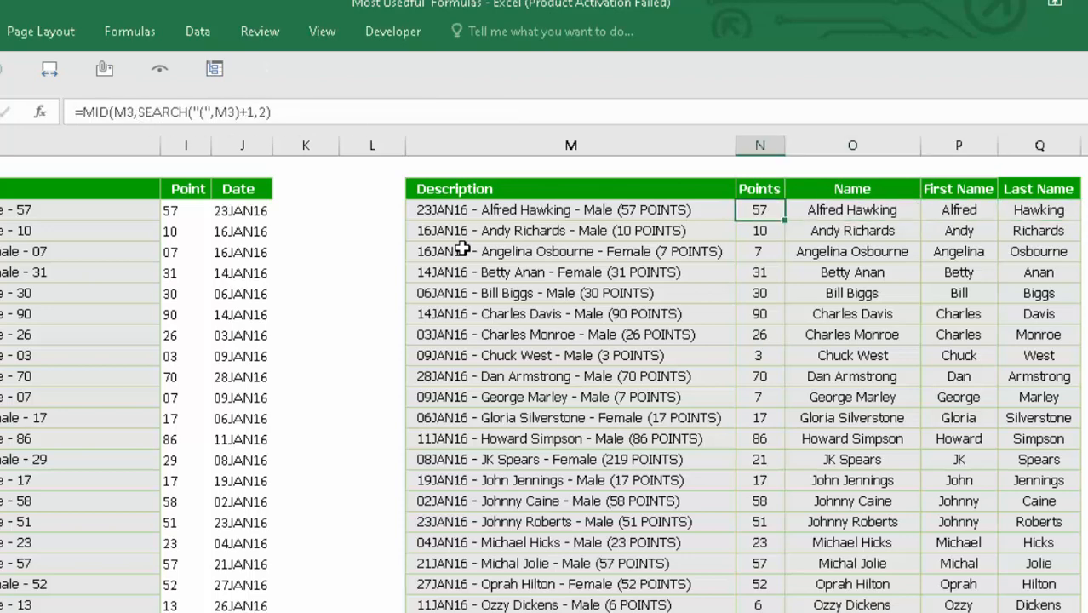
Compare where the points sit in the column M descriptions and check the extraction formulas in the Points column.
{"action": "key", "text": "Down"}
{"action": "key", "text": "Left"}
{"action": "key", "text": "Down"}
{"action": "key", "text": "Down"}
{"action": "key", "text": "Down"}
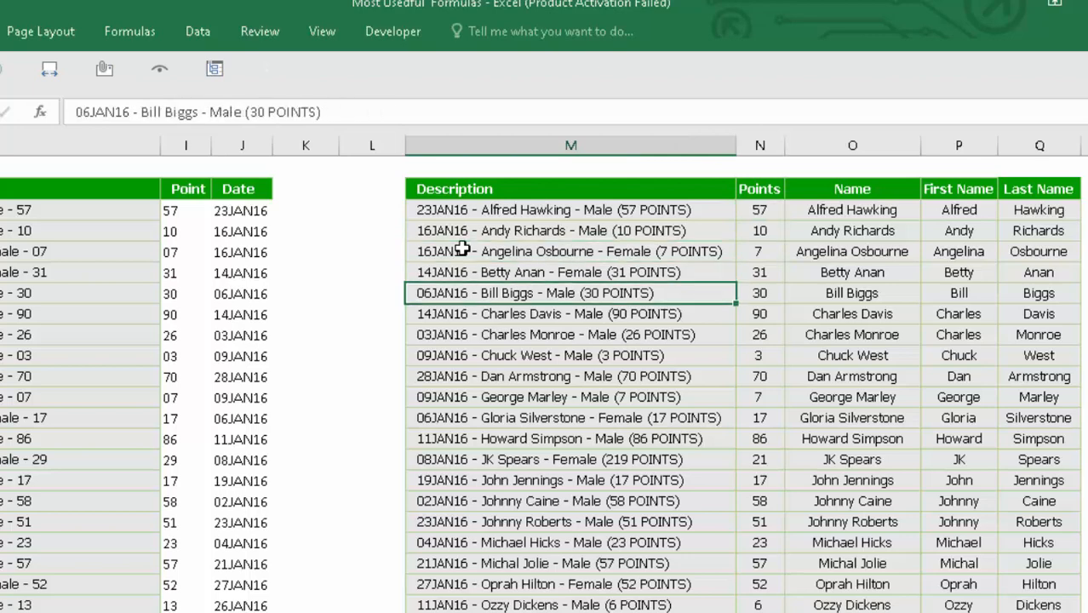
{"action": "key", "text": "Down"}
{"action": "key", "text": "Down"}
{"action": "key", "text": "Down"}
{"action": "key", "text": "Down"}
{"action": "key", "text": "Down"}
{"action": "key", "text": "Down"}
{"action": "key", "text": "Right"}
{"action": "key", "text": "Left"}
{"action": "key", "text": "Down"}
{"action": "key", "text": "Up"}
{"action": "key", "text": "Up"}
{"action": "key", "text": "Up"}
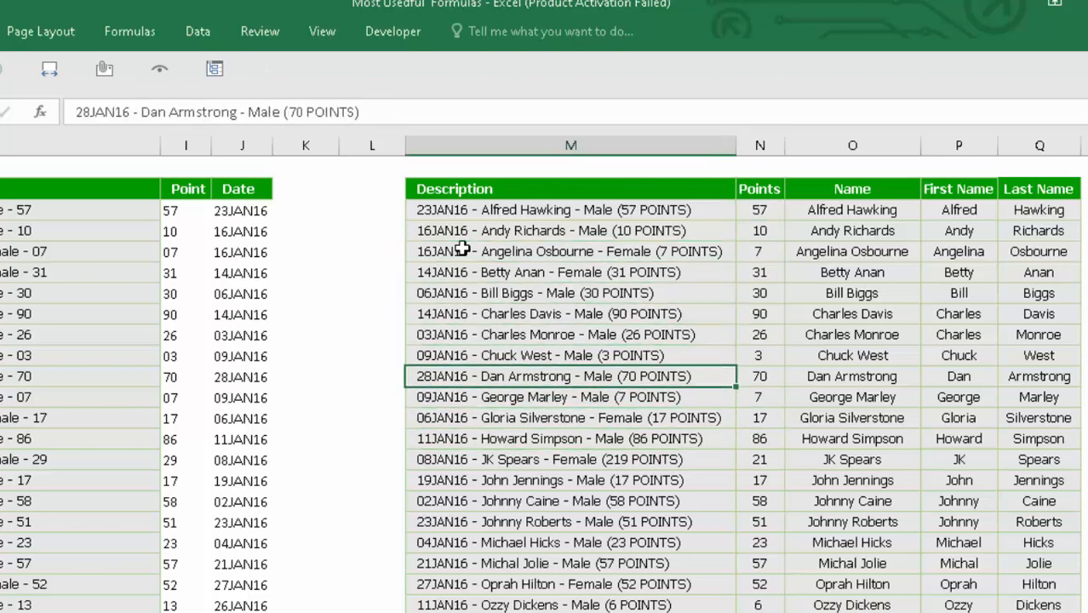
{"action": "key", "text": "Down"}
{"action": "key", "text": "Down"}
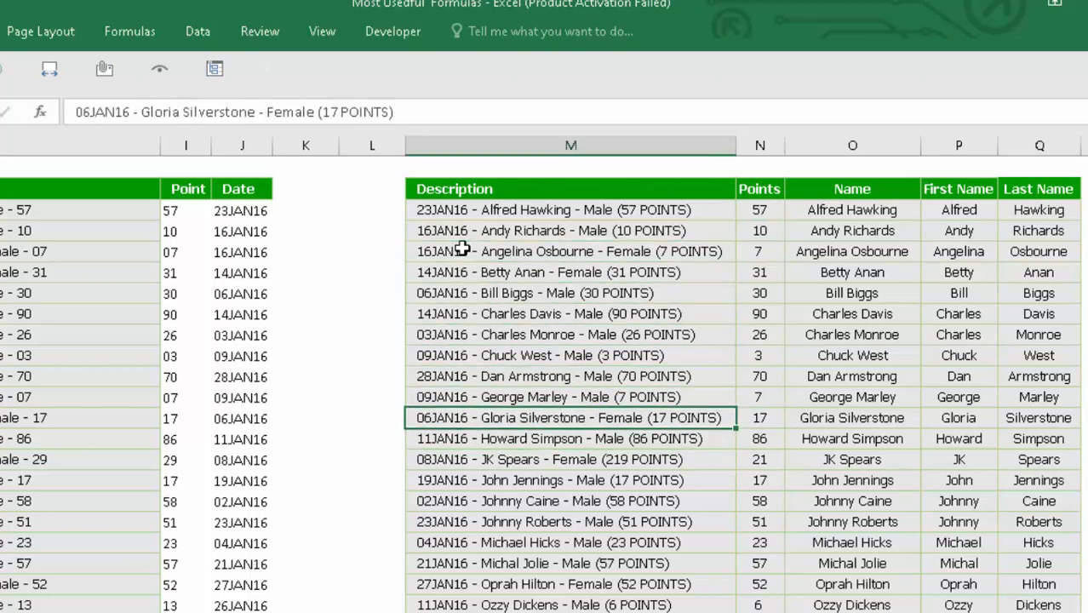
{"action": "key", "text": "Up"}
{"action": "key", "text": "Up"}
{"action": "key", "text": "Up"}
{"action": "key", "text": "Up"}
{"action": "key", "text": "Up"}
{"action": "key", "text": "Up"}
{"action": "key", "text": "Right"}
{"action": "key", "text": "Up"}
{"action": "key", "text": "Up"}
{"action": "key", "text": "Up"}
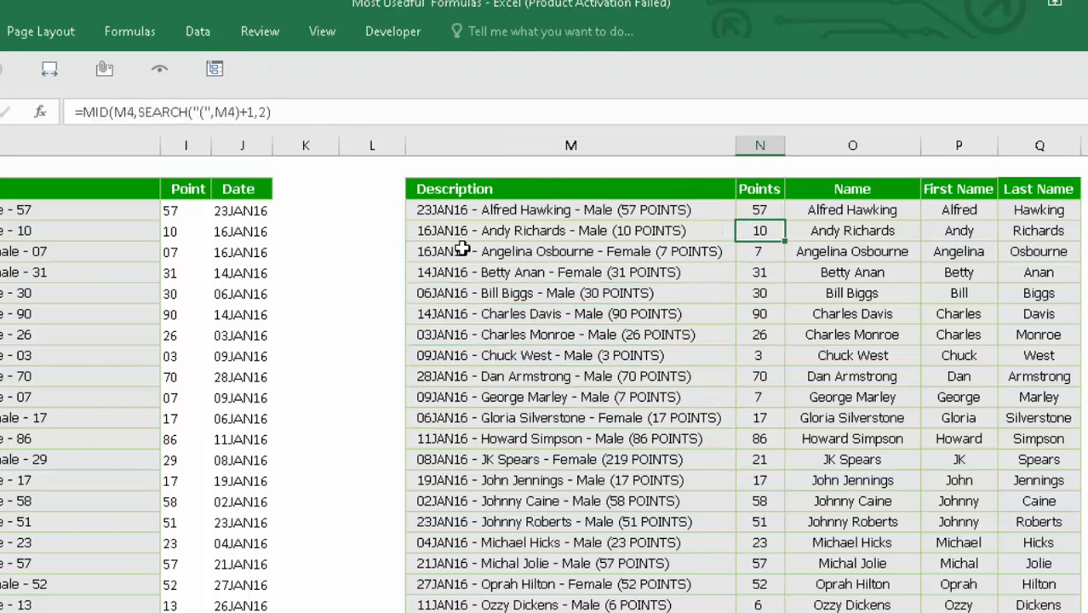
Select the whole second table from the Description header across to Last Name and down to its last row.
{"action": "key", "text": "Up"}
{"action": "key", "text": "Up"}
{"action": "key", "text": "Right"}
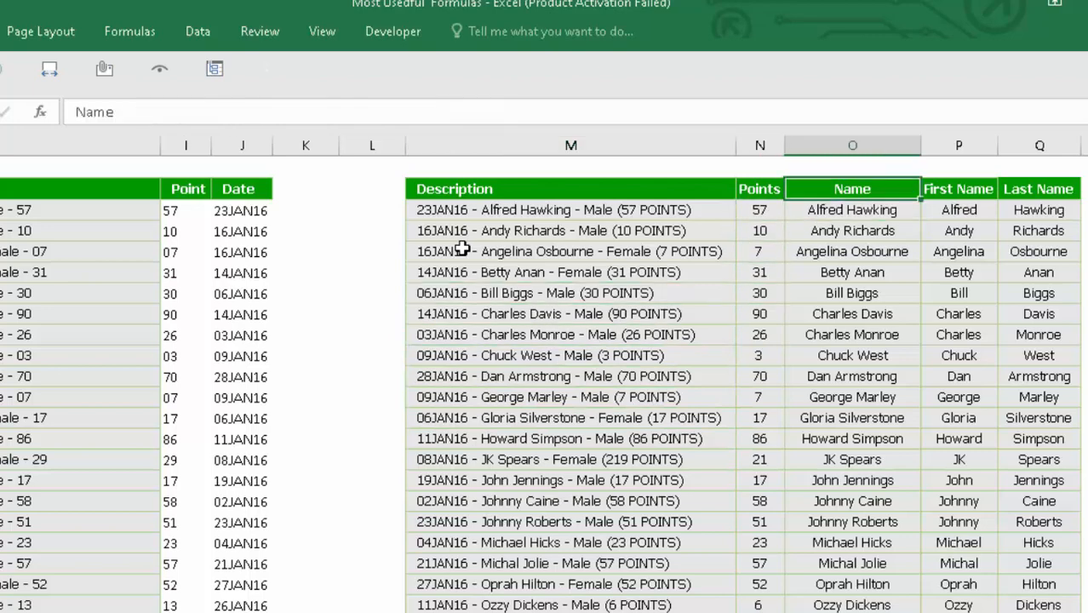
{"action": "key", "text": "Left"}
{"action": "key", "text": "Left"}
{"action": "key", "text": "Left"}
{"action": "key", "text": "Right"}
{"action": "key", "text": "ctrl+shift+Right"}
{"action": "key", "text": "ctrl+shift+Down"}
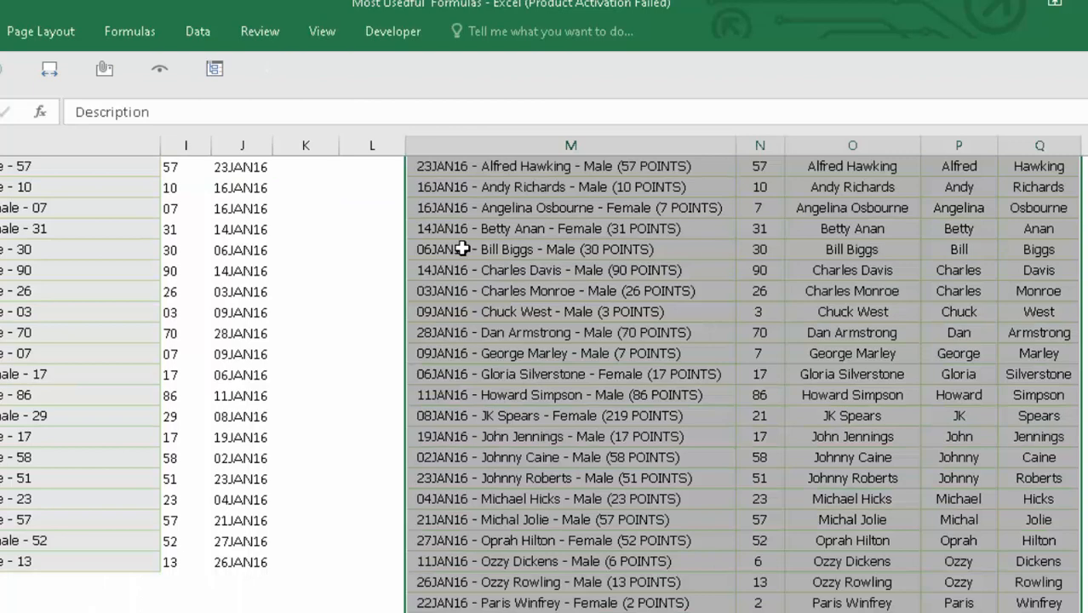
Inspect the Points formula in N3 and return to the Date header in J2.
{"action": "key", "text": "Up"}
{"action": "key", "text": "Down"}
{"action": "key", "text": "Down"}
{"action": "key", "text": "Right"}
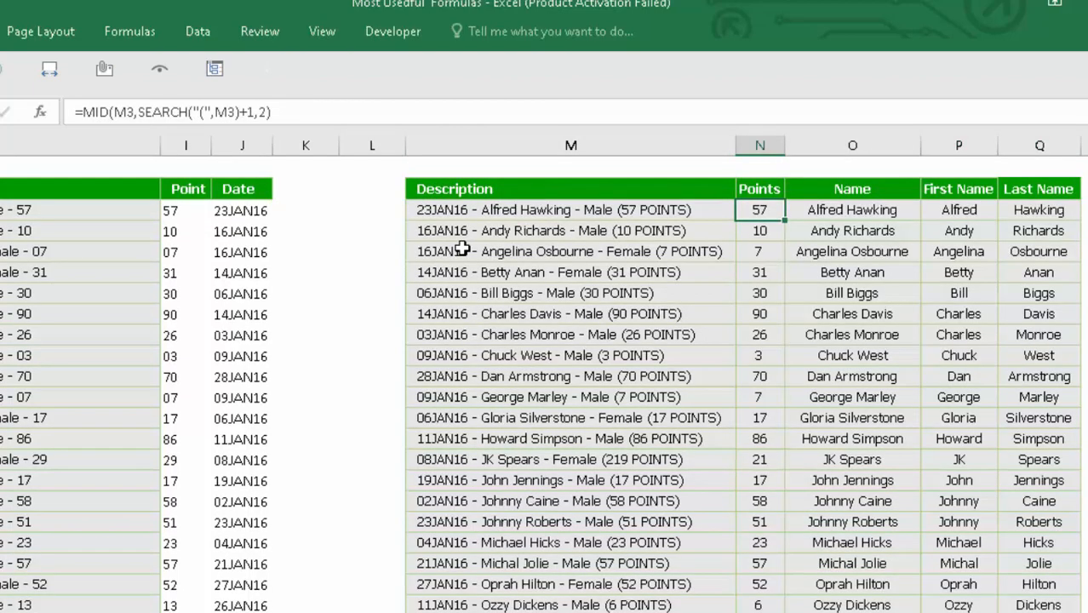
{"action": "key", "text": "Up"}
{"action": "key", "text": "Left"}
{"action": "key", "text": "Left"}
{"action": "key", "text": "Left"}
{"action": "key", "text": "Left"}
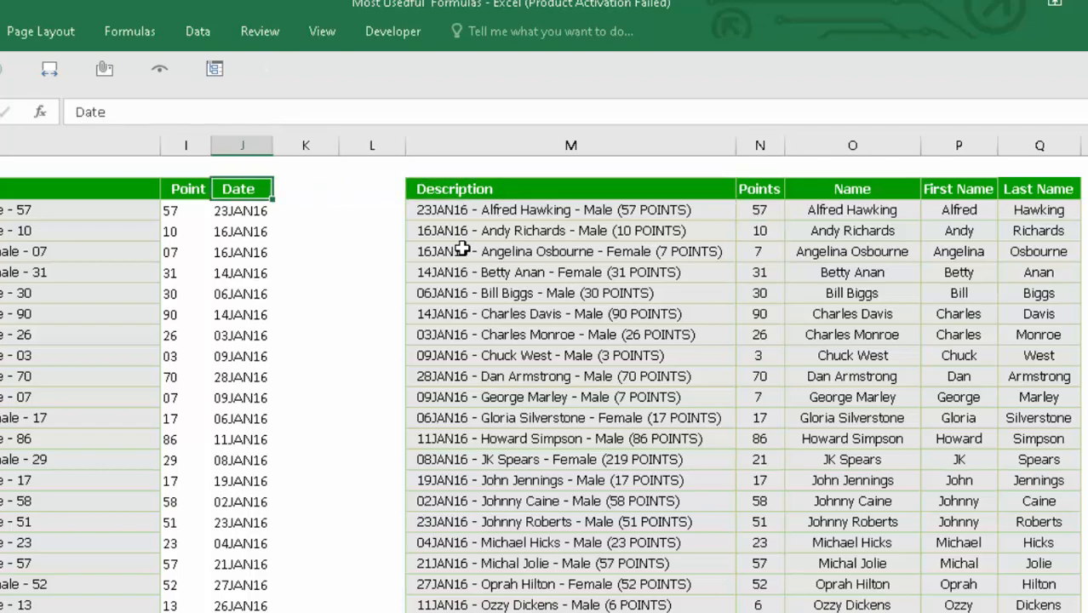
{"action": "key", "text": "Left"}
{"action": "key", "text": "Left"}
{"action": "key", "text": "Left"}
{"action": "key", "text": "Left"}
{"action": "key", "text": "Down"}
{"action": "key", "text": "Right"}
{"action": "key", "text": "Right"}
{"action": "key", "text": "Right"}
{"action": "key", "text": "Right"}
{"action": "key", "text": "Right"}
{"action": "key", "text": "Right"}
{"action": "key", "text": "Right"}
{"action": "key", "text": "Right"}
{"action": "key", "text": "Right"}
{"action": "key", "text": "Right"}
{"action": "key", "text": "Right"}
{"action": "key", "text": "Right"}
{"action": "key", "text": "Right"}
{"action": "key", "text": "Right"}
{"action": "key", "text": "Right"}
{"action": "key", "text": "Right"}
{"action": "key", "text": "Right"}
{"action": "key", "text": "Right"}
{"action": "key", "text": "Right"}
{"action": "key", "text": "Right"}
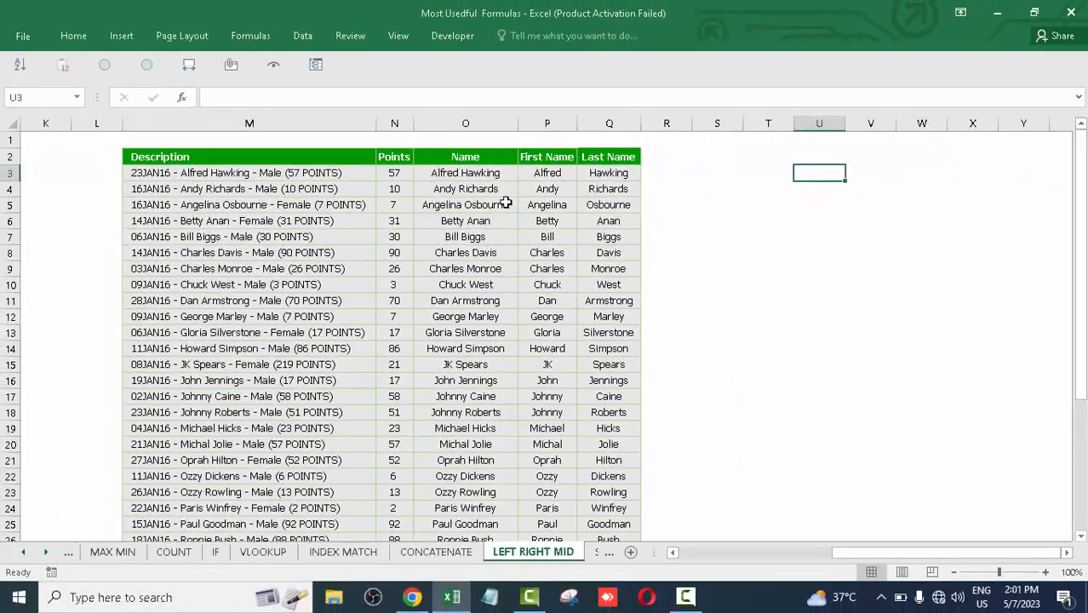
Switch to the next worksheet with the employee salary data and inspect the SUMIF formula in G3.
{"action": "key", "text": "ctrl+Page_Down"}
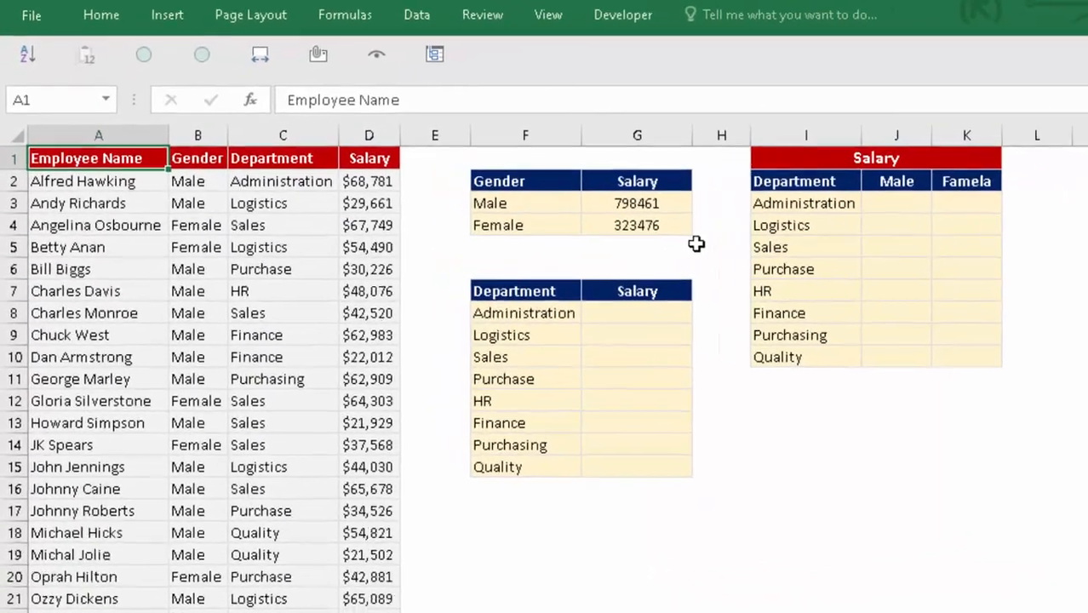
{"action": "key", "text": "Down"}
{"action": "key", "text": "Up"}
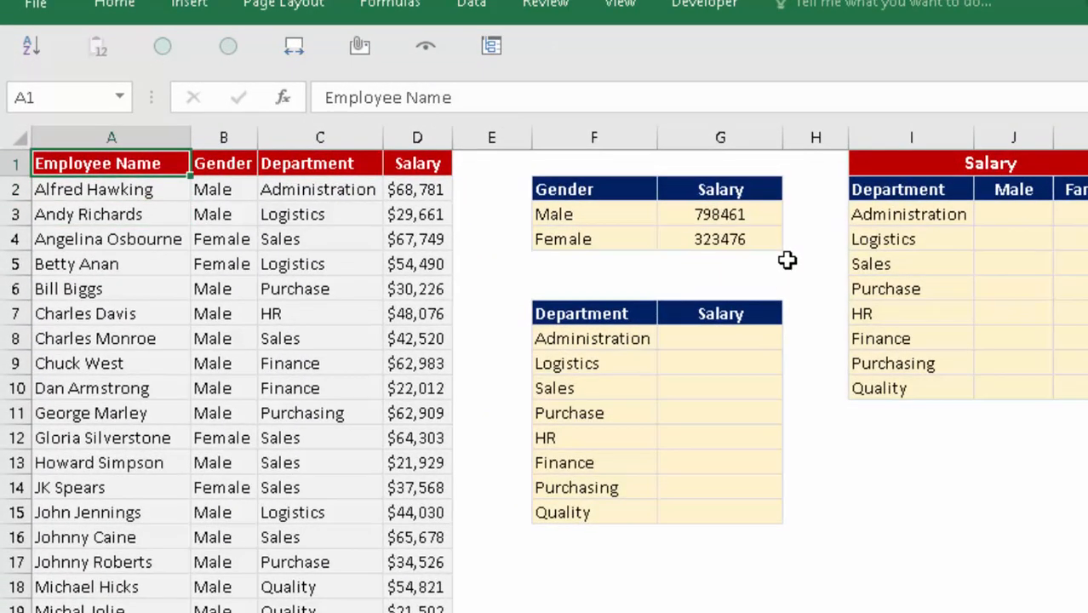
{"action": "key", "text": "ctrl+a"}
{"action": "key", "text": "ctrl+Home"}
{"action": "key", "text": "Down"}
{"action": "key", "text": "Down"}
{"action": "key", "text": "Right"}
{"action": "key", "text": "Right"}
{"action": "key", "text": "Right"}
{"action": "key", "text": "Right"}
{"action": "key", "text": "Right"}
{"action": "key", "text": "Right"}
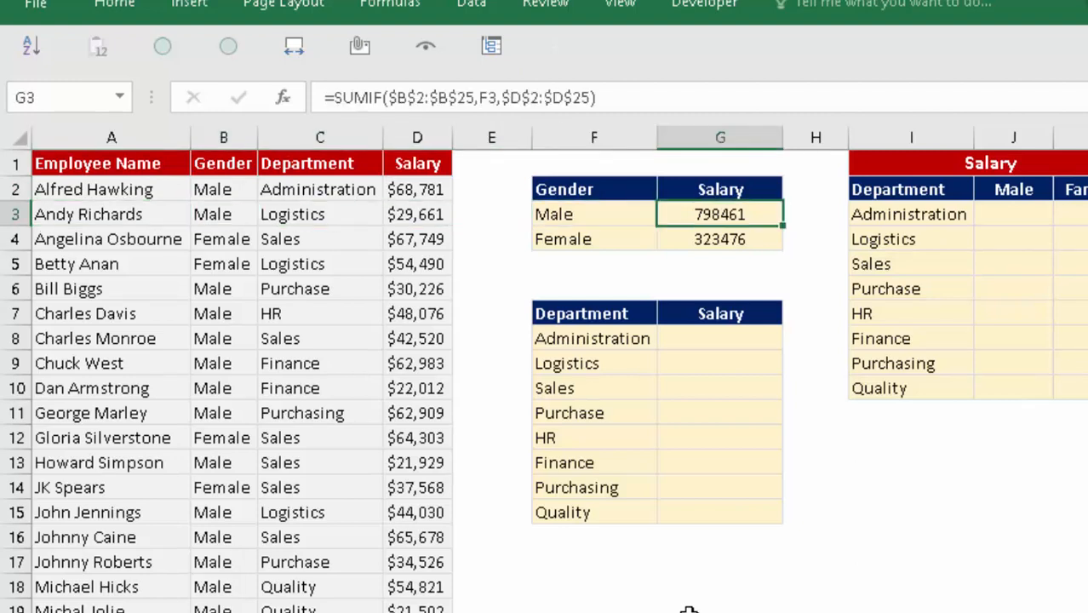
Select the whole employee table from the Employee Name header across to Salary and down to its last row.
{"action": "key", "text": "Left"}
{"action": "key", "text": "Up"}
{"action": "key", "text": "Left"}
{"action": "key", "text": "Up"}
{"action": "key", "text": "Left"}
{"action": "key", "text": "Left"}
{"action": "key", "text": "Left"}
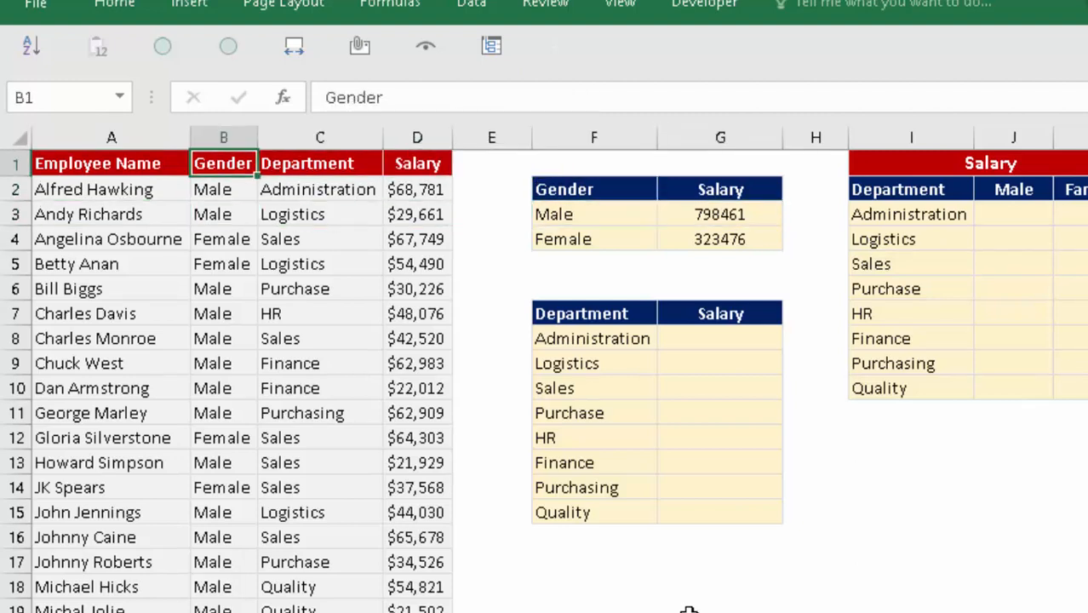
{"action": "key", "text": "Left"}
{"action": "key", "text": "shift+Right"}
{"action": "key", "text": "shift+Right"}
{"action": "key", "text": "shift+Right"}
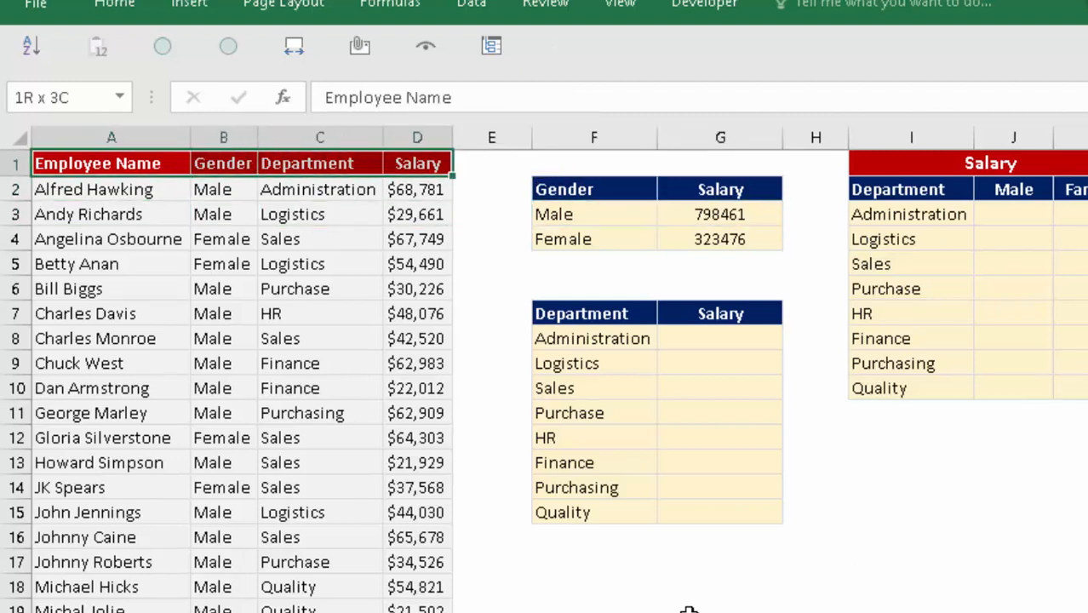
{"action": "key", "text": "ctrl+shift+Down"}
Review the Male and Female rows of the Gender summary table and return to the Male salary cell G3.
{"action": "key", "text": "Right"}
{"action": "key", "text": "Right"}
{"action": "key", "text": "Right"}
{"action": "key", "text": "Right"}
{"action": "key", "text": "Right"}
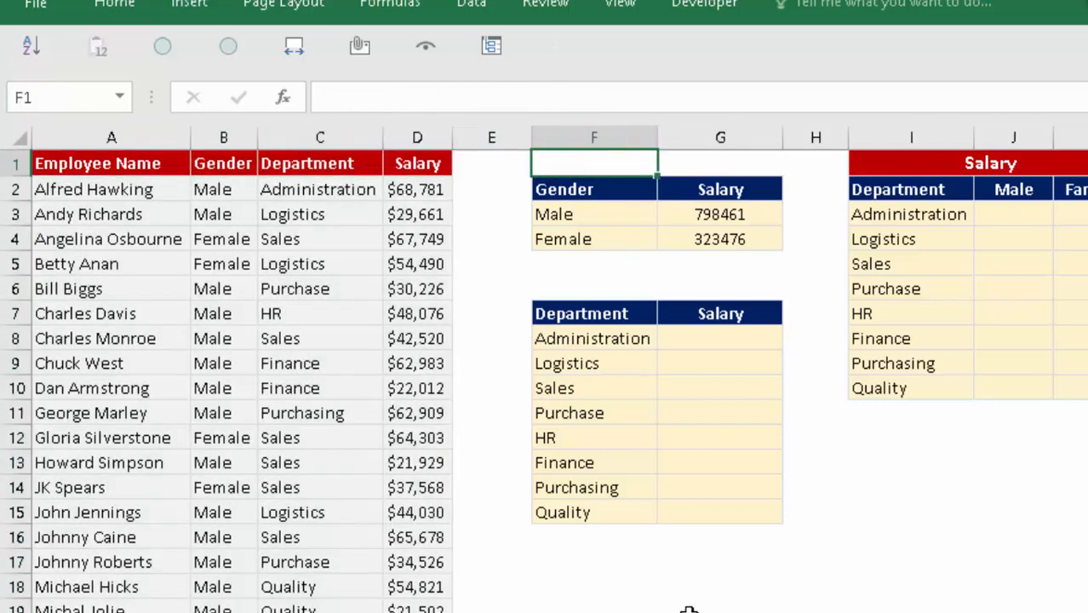
{"action": "key", "text": "Down"}
{"action": "key", "text": "Down"}
{"action": "key", "text": "Down"}
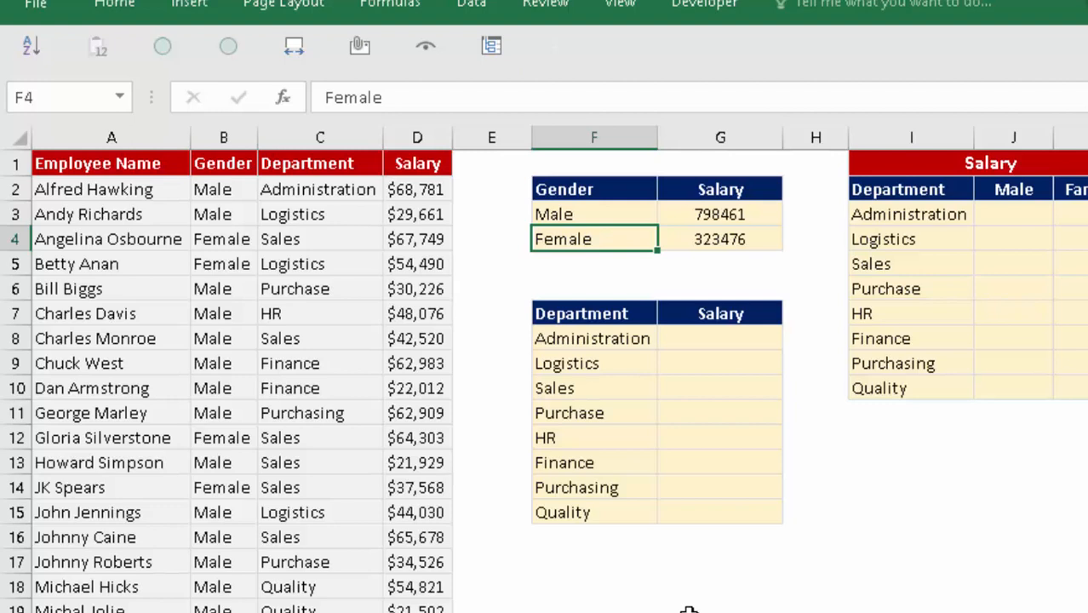
{"action": "key", "text": "Up"}
{"action": "key", "text": "Right"}
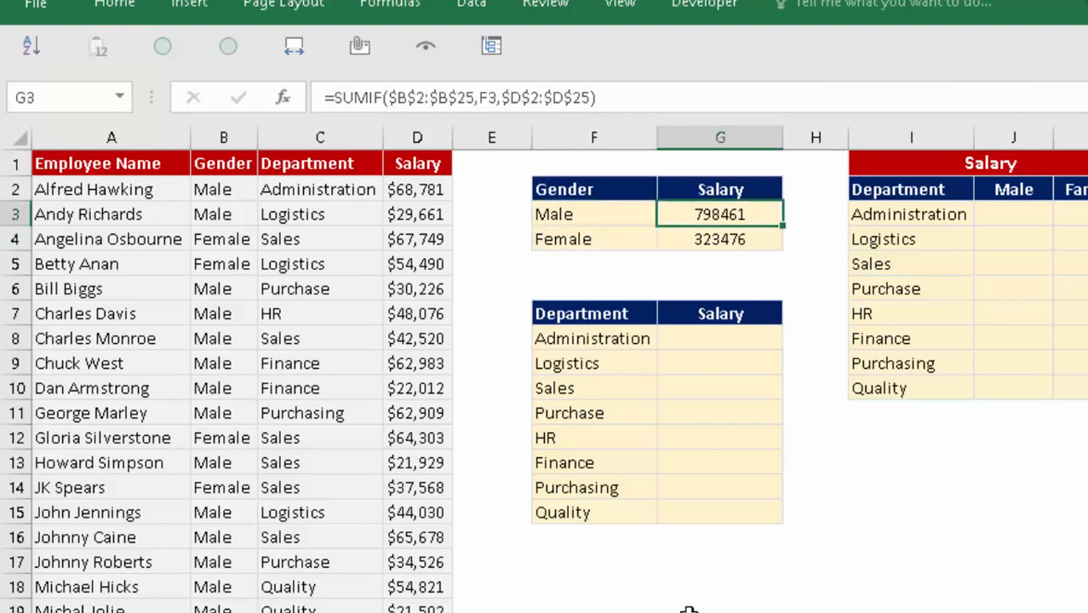
{"action": "type", "text": "=sum"}
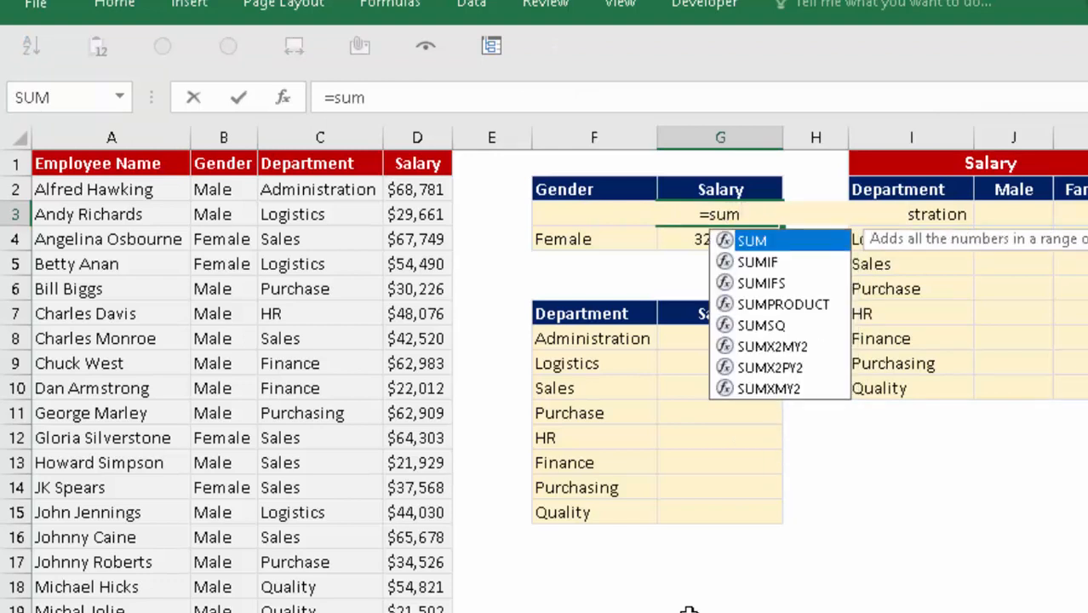
{"action": "key", "text": "Down"}
{"action": "key", "text": "Down"}
{"action": "key", "text": "Tab"}
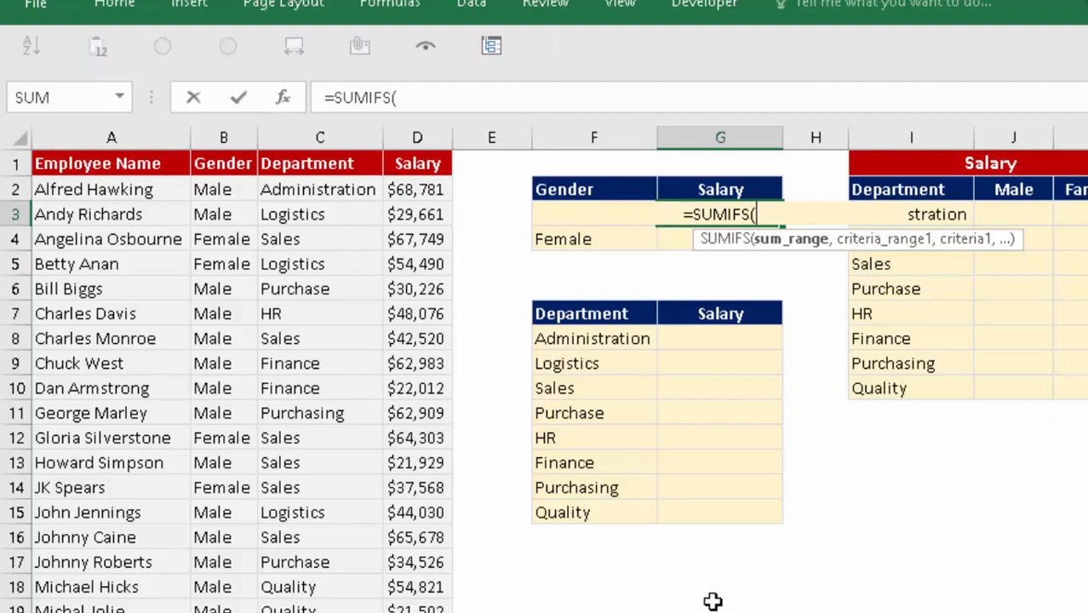
{"action": "key", "text": "Escape"}
Start a SUMIF formula in G3 with the absolute range $B$1:$B$25 and F3 as the criteria.
{"action": "type", "text": "=sum"}
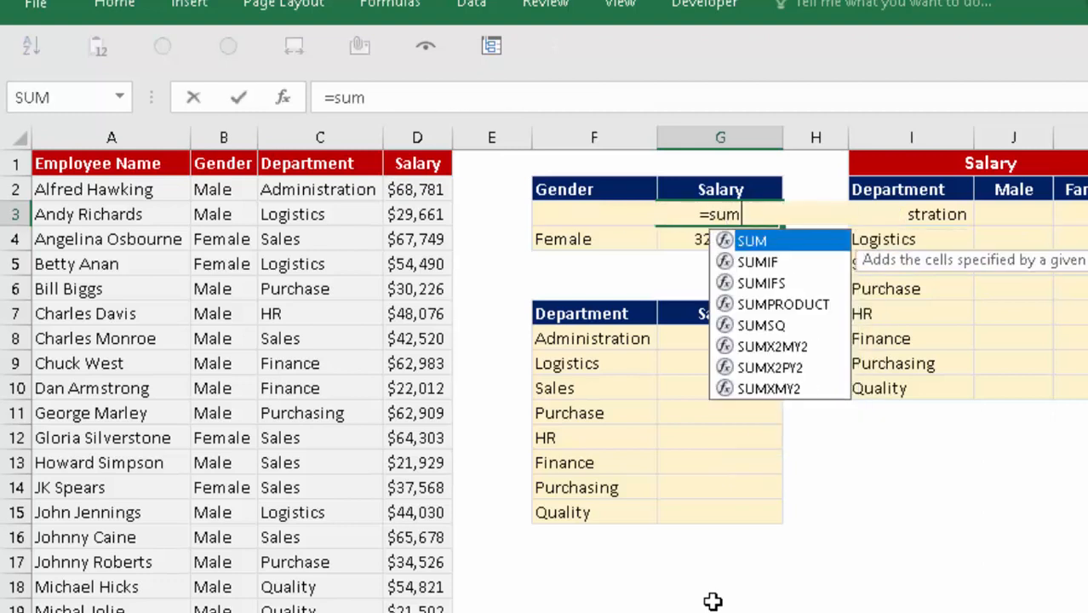
{"action": "key", "text": "Down"}
{"action": "key", "text": "Tab"}
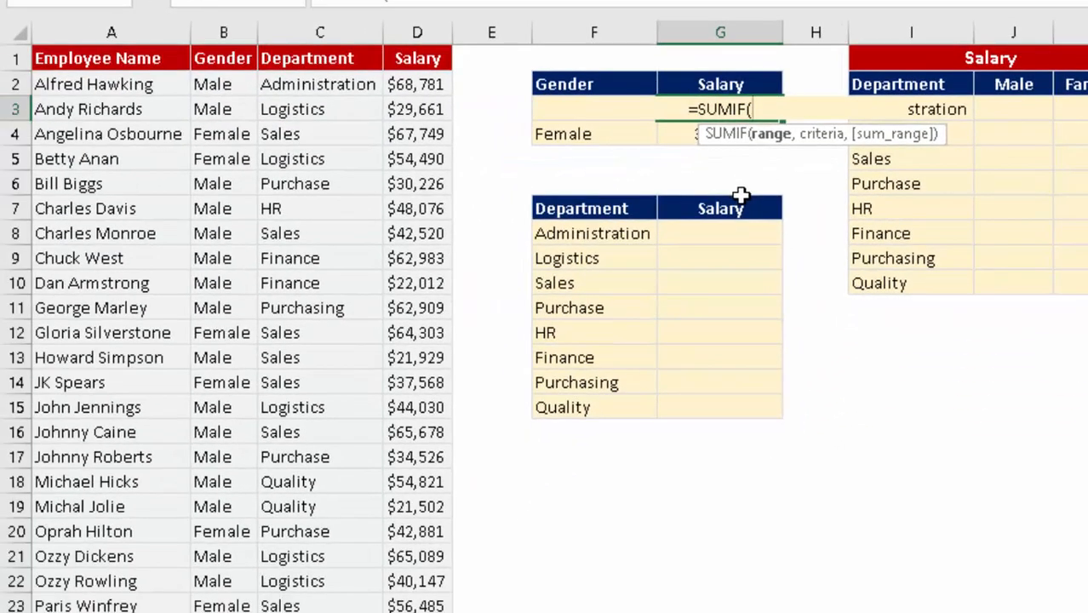
{"action": "left_click", "coordinate": [224, 68]}
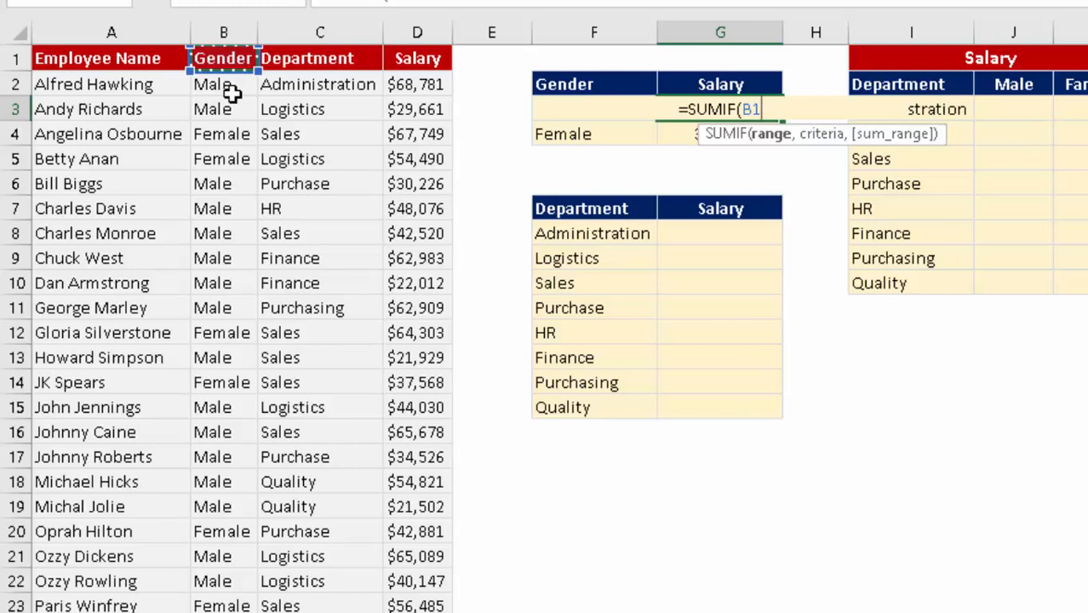
{"action": "key", "text": "ctrl+shift+Down"}
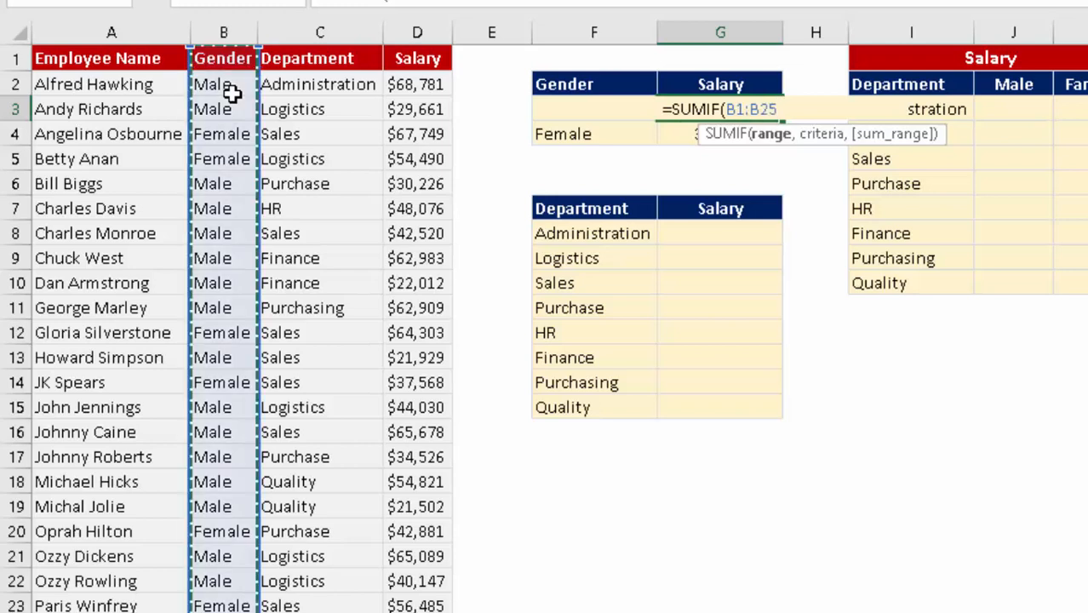
{"action": "key", "text": "F4"}
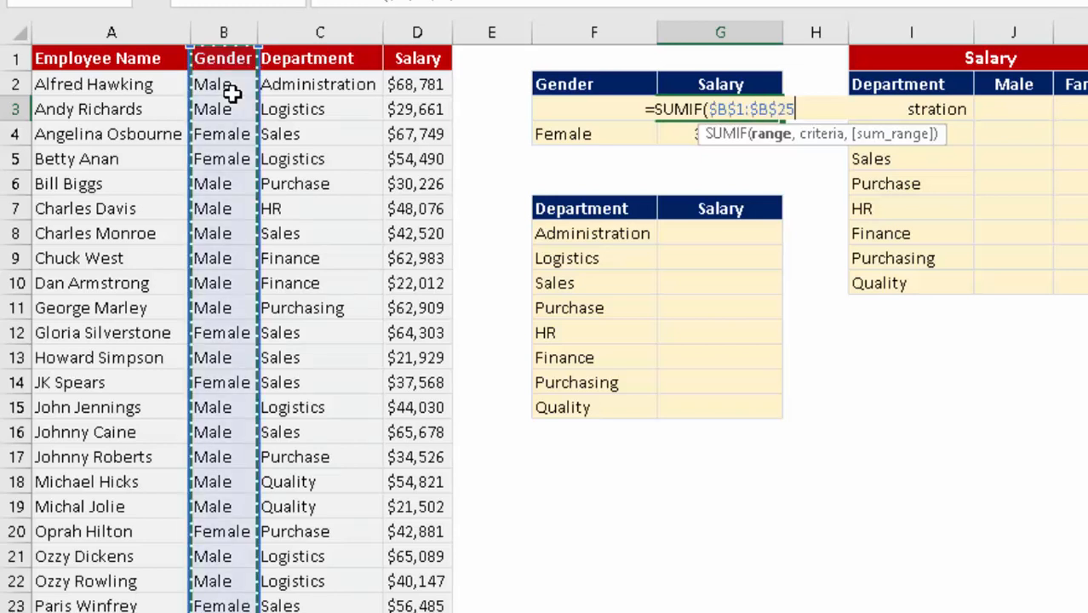
{"action": "type", "text": ","}
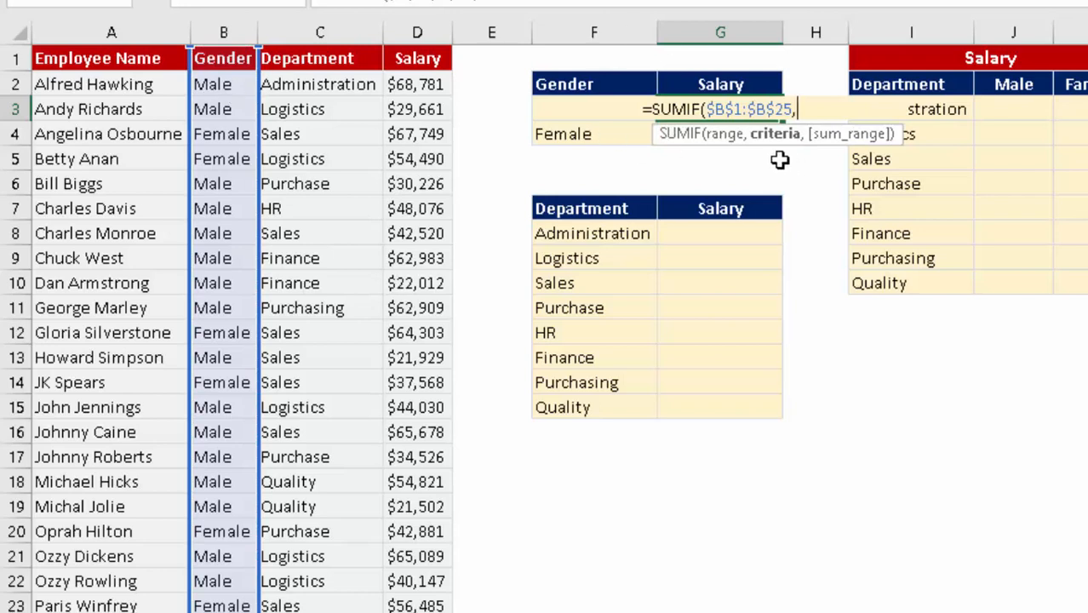
{"action": "left_click", "coordinate": [622, 138]}
{"action": "key", "text": "Up"}
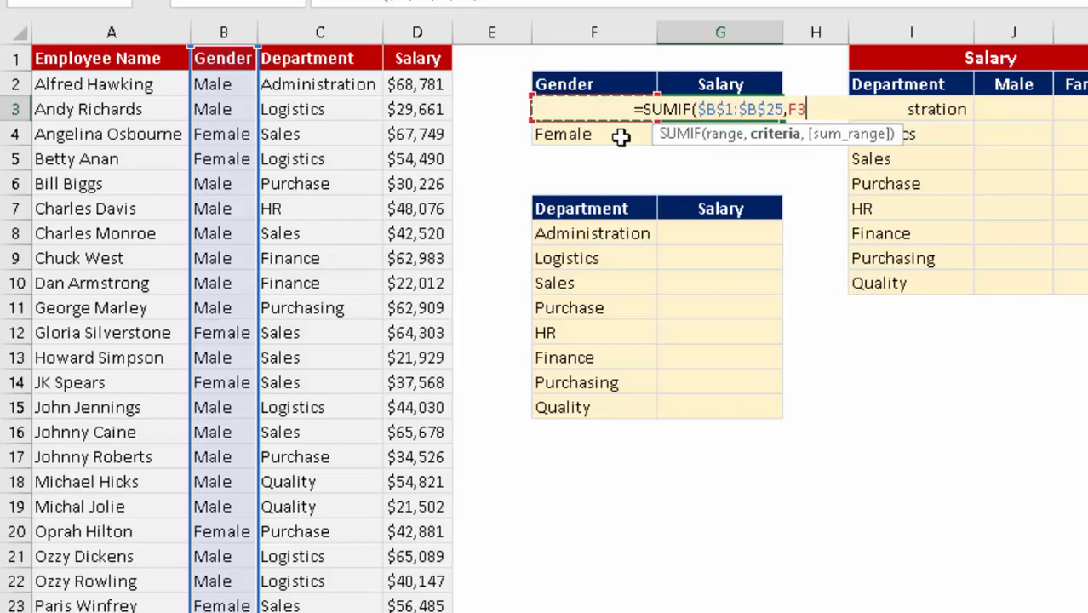
{"action": "type", "text": ","}
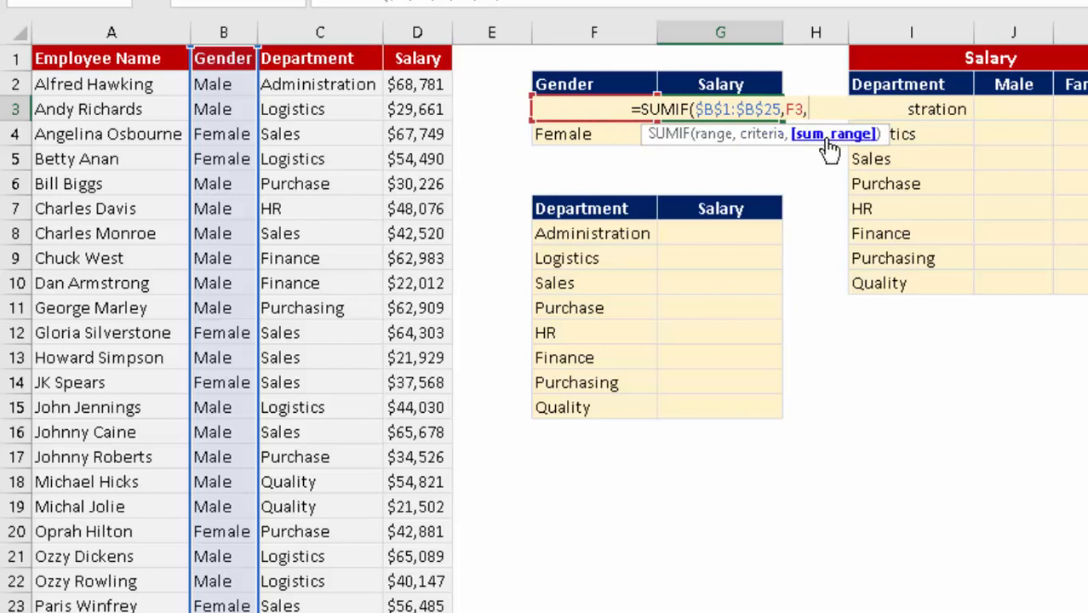
Try D2:D25 in the Salary column as the sum range of the SUMIF formula.
{"action": "left_click", "coordinate": [326, 110]}
{"action": "key", "text": "Up"}
{"action": "key", "text": "Right"}
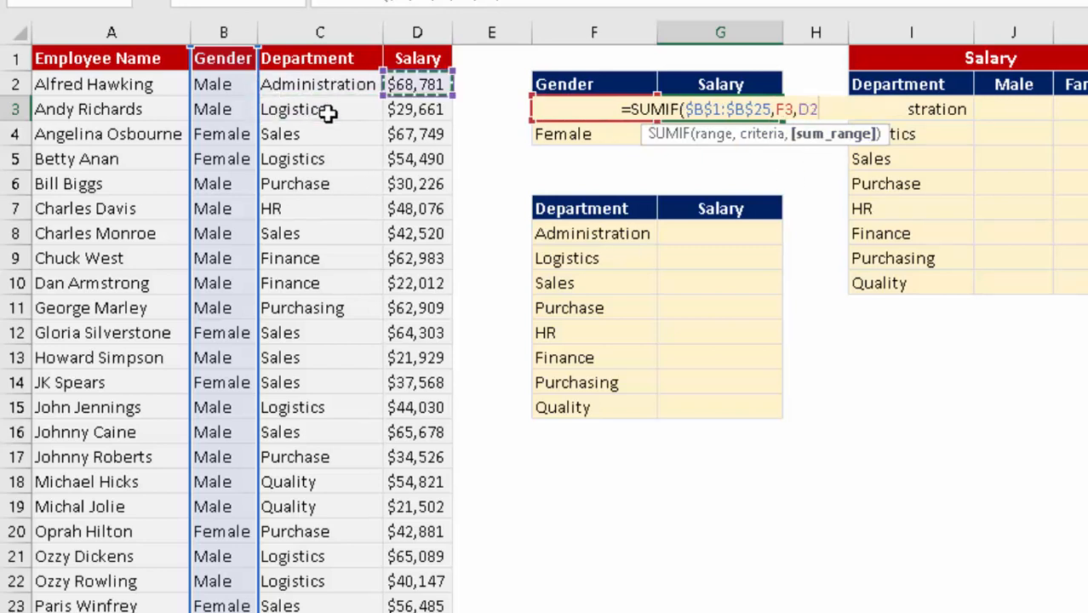
{"action": "key", "text": "Up"}
{"action": "key", "text": "Left"}
{"action": "key", "text": "Left"}
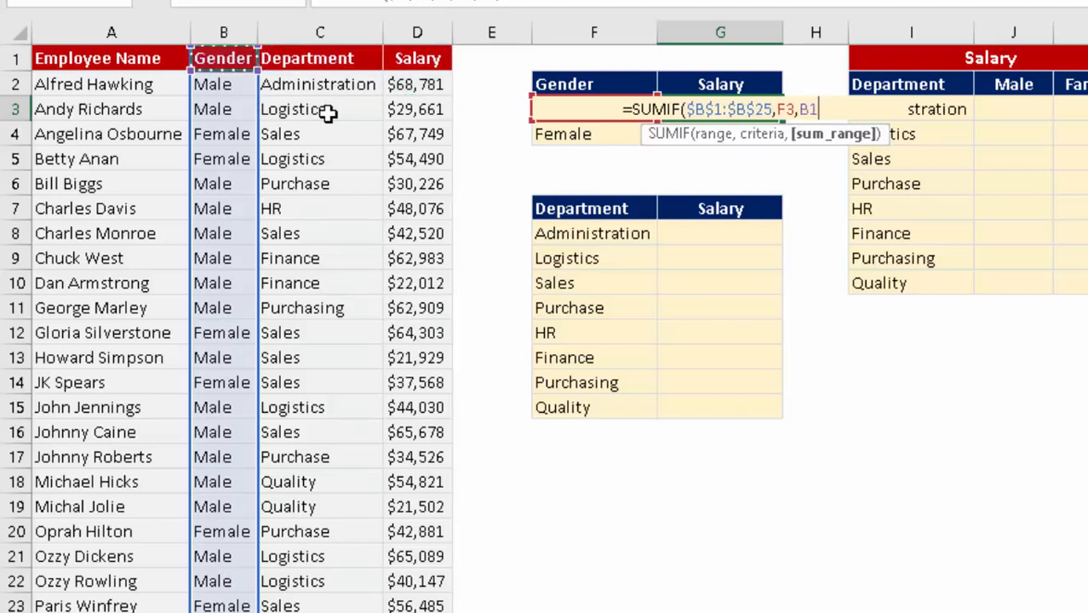
{"action": "key", "text": "Right"}
{"action": "key", "text": "Right"}
{"action": "key", "text": "Down"}
{"action": "key", "text": "Right"}
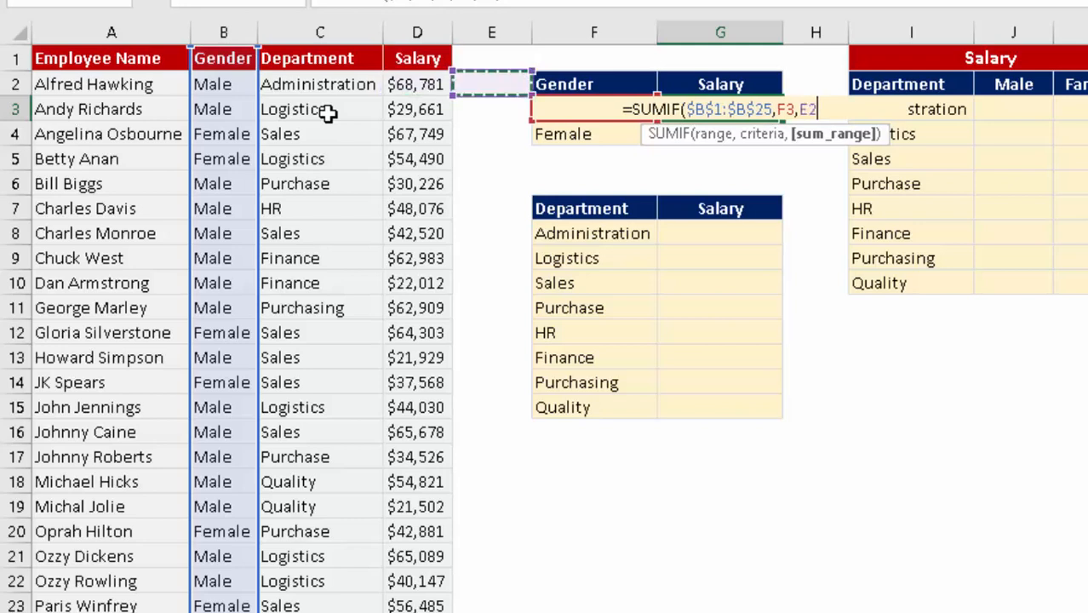
{"action": "key", "text": "Left"}
{"action": "key", "text": "ctrl+shift+Down"}
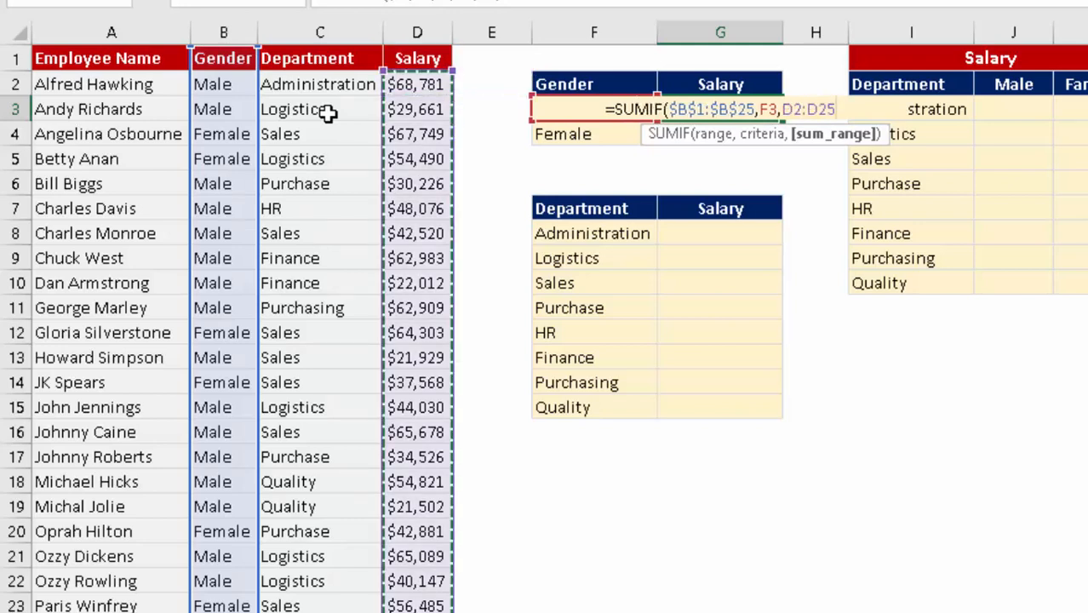
Set the SUMIF sum range to D1:D25 and enter the formula in G3.
{"action": "key", "text": "Up"}
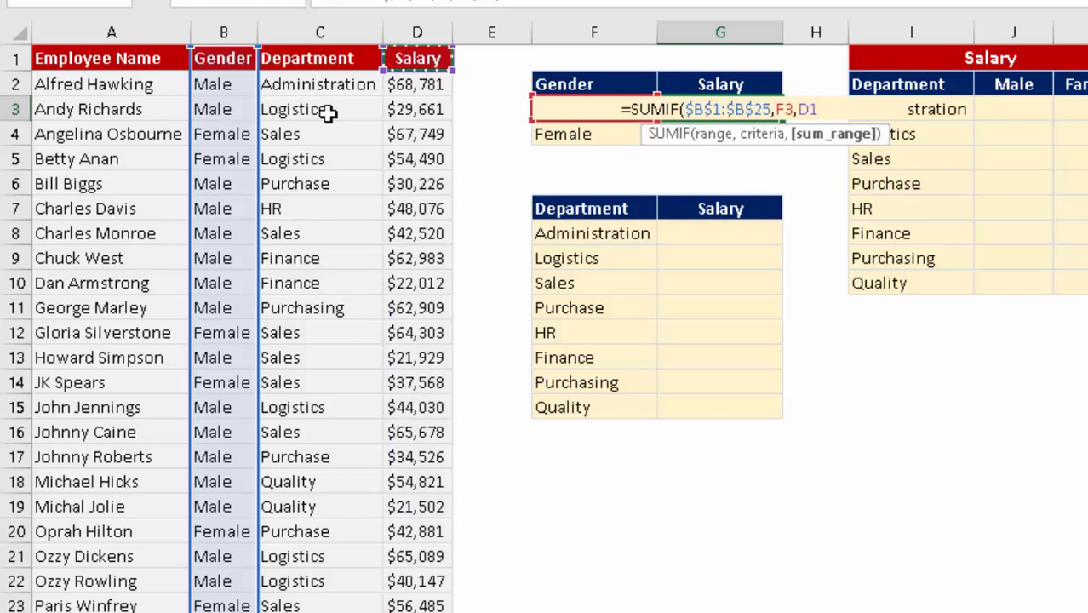
{"action": "key", "text": "ctrl+shift+Down"}
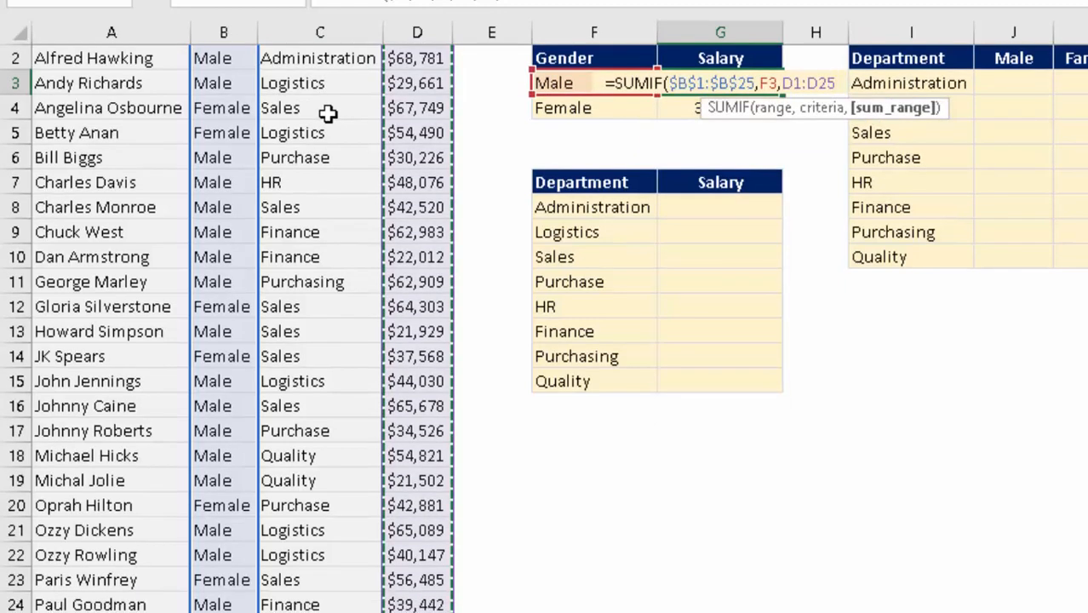
{"action": "key", "text": "ctrl+Return"}
{"action": "key", "text": "Up"}
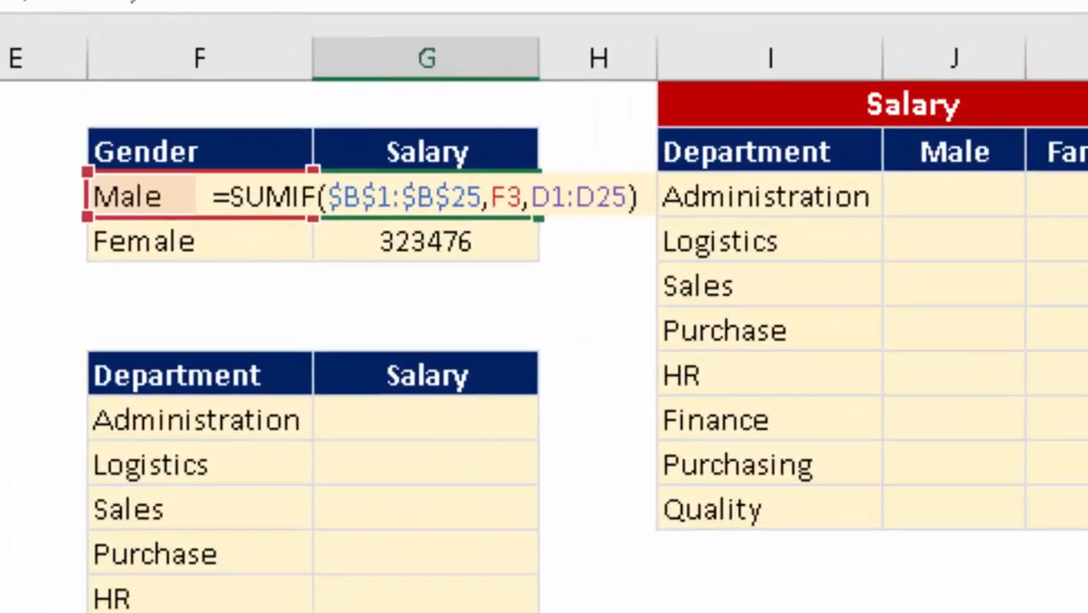
{"action": "key", "text": "ctrl+Return"}
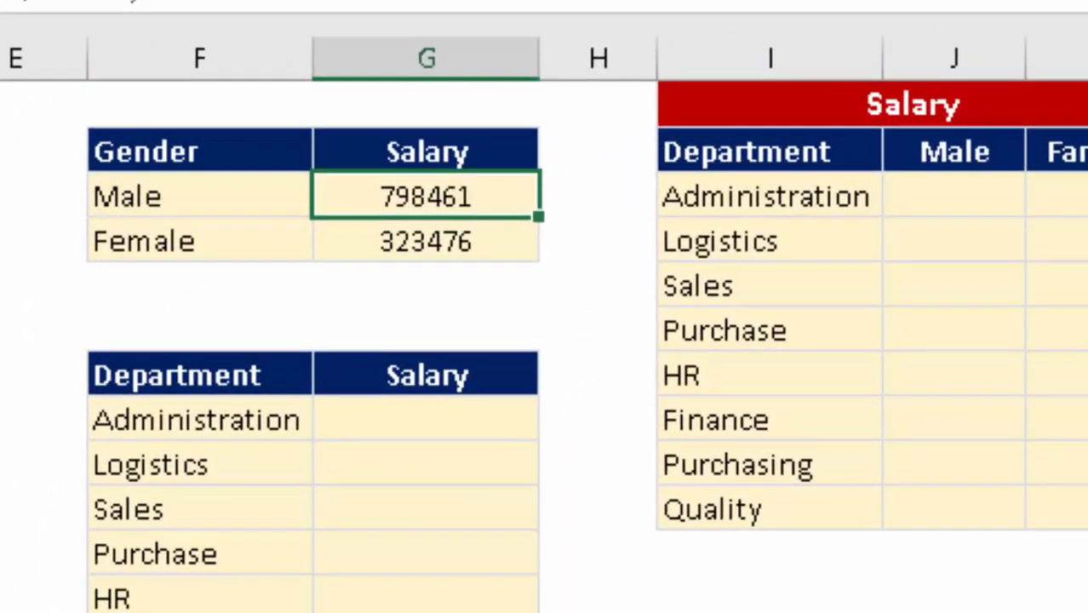
Copy the Male salary formula to the Female row in G4 and check its cell references.
{"action": "key", "text": "ctrl+c"}
{"action": "key", "text": "Down"}
{"action": "key", "text": "Return"}
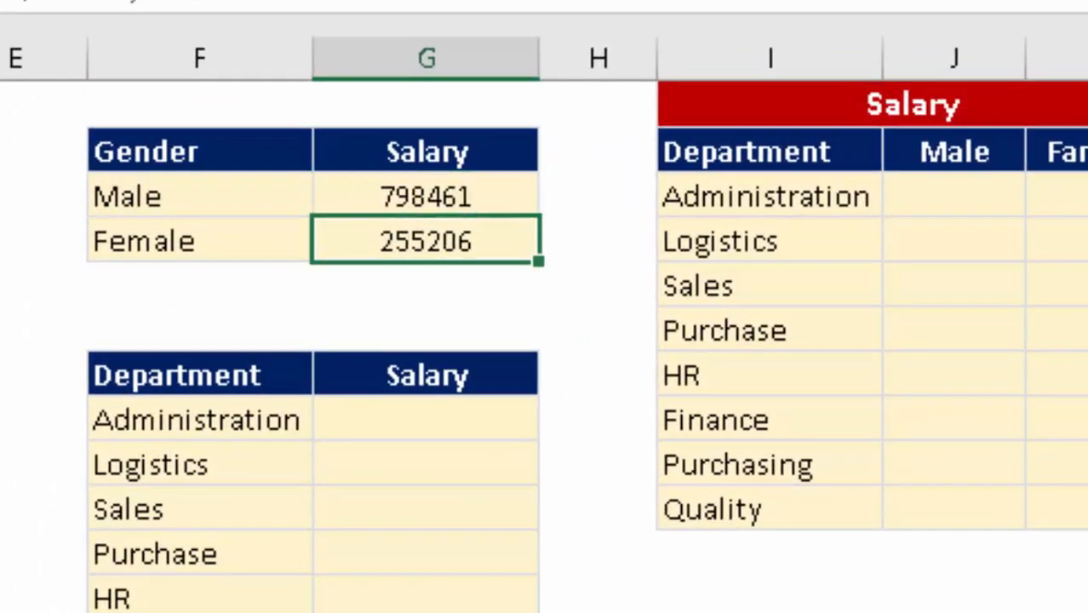
{"action": "key", "text": "F2"}
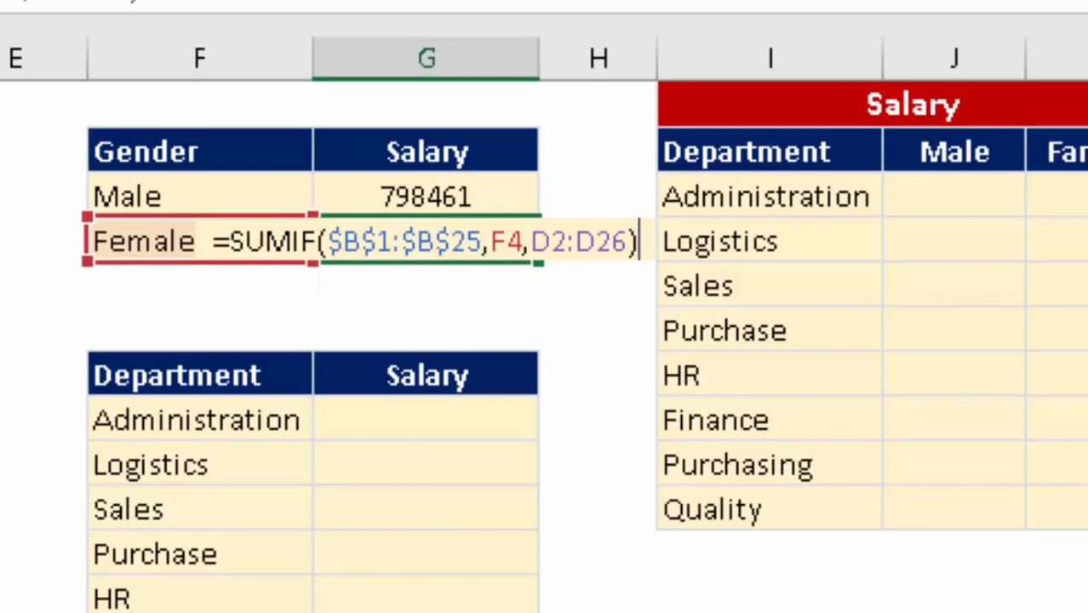
{"action": "key", "text": "Escape"}
Lock the sum range in the G3 formula as the absolute reference $D$1:$D$25.
{"action": "key", "text": "Up"}
{"action": "key", "text": "F2"}
{"action": "key", "text": "Left"}
{"action": "key", "text": "Left"}
{"action": "key", "text": "Left"}
{"action": "key", "text": "Left"}
{"action": "key", "text": "Left"}
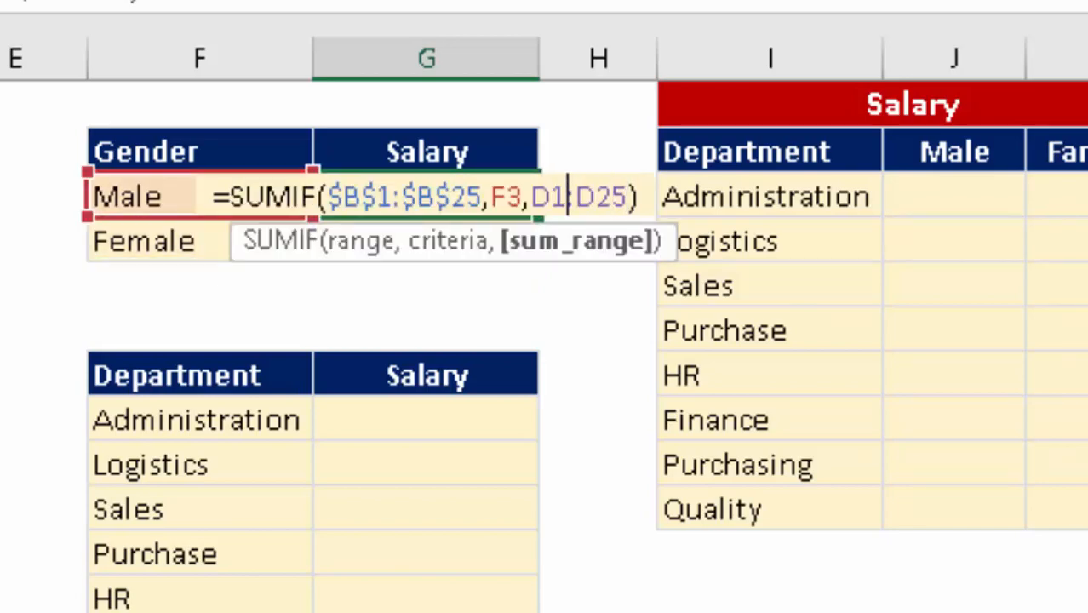
{"action": "key", "text": "Left"}
{"action": "key", "text": "Left"}
{"action": "key", "text": "shift+Right"}
{"action": "key", "text": "shift+Right"}
{"action": "key", "text": "shift+Right"}
{"action": "key", "text": "shift+Right"}
{"action": "key", "text": "shift+Right"}
{"action": "key", "text": "shift+Right"}
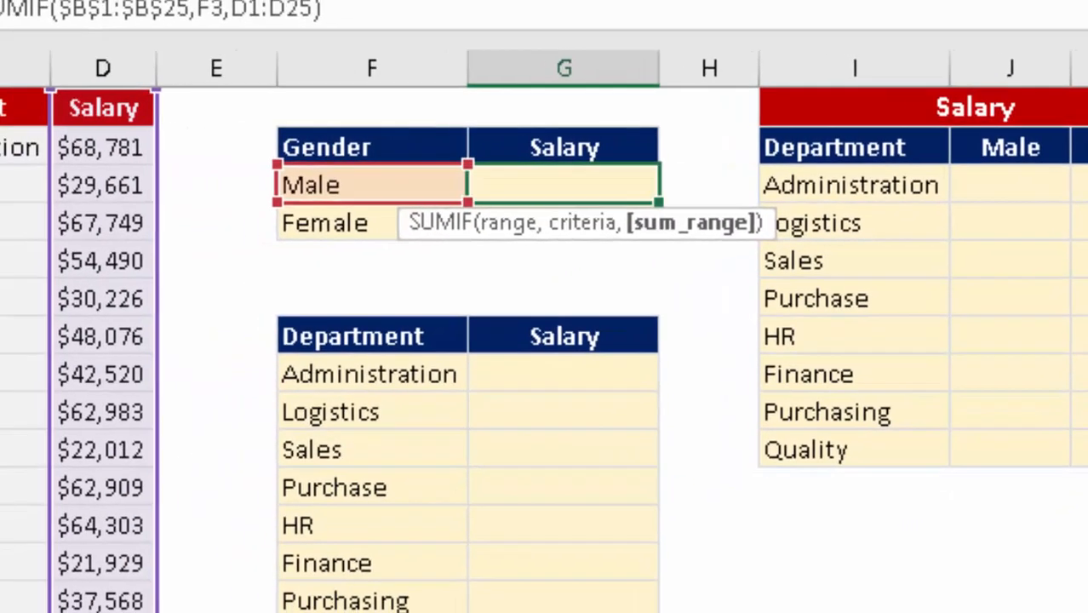
{"action": "key", "text": "F4"}
{"action": "key", "text": "Return"}
Fill the corrected SUMIF formula from G3 down to the Female row in G4.
{"action": "key", "text": "Up"}
{"action": "key", "text": "shift+Down"}
{"action": "key", "text": "ctrl+d"}
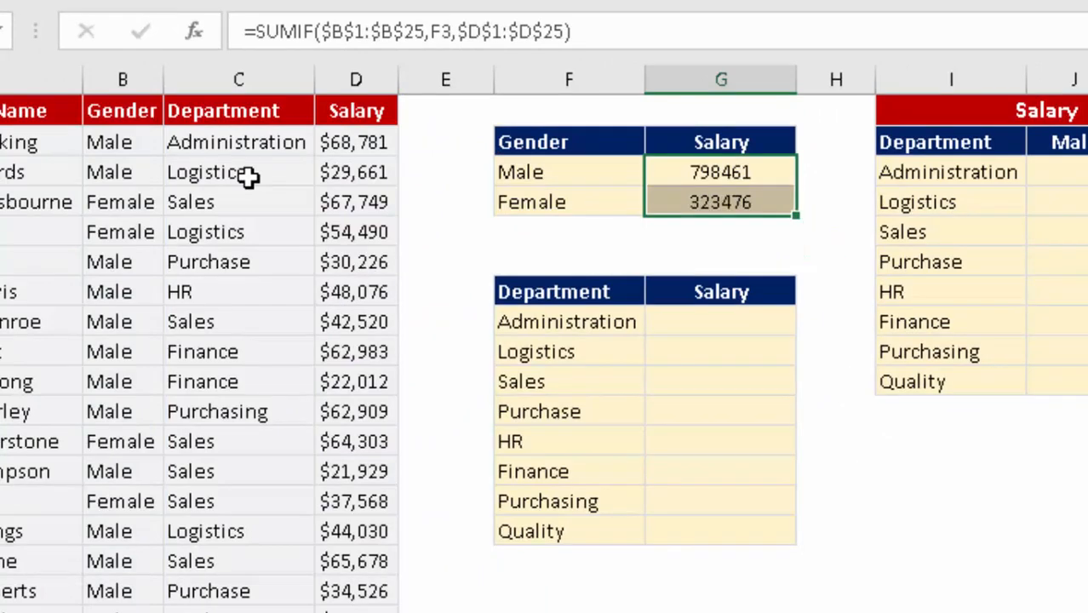
Examine the criteria and sum range arguments of the SUMIF formula in G3, leaving the formula as it is.
{"action": "key", "text": "F2"}
{"action": "key", "text": "Left"}
{"action": "key", "text": "Left"}
{"action": "key", "text": "Left"}
{"action": "key", "text": "Left"}
{"action": "key", "text": "Left"}
{"action": "key", "text": "Left"}
{"action": "key", "text": "ctrl+Left"}
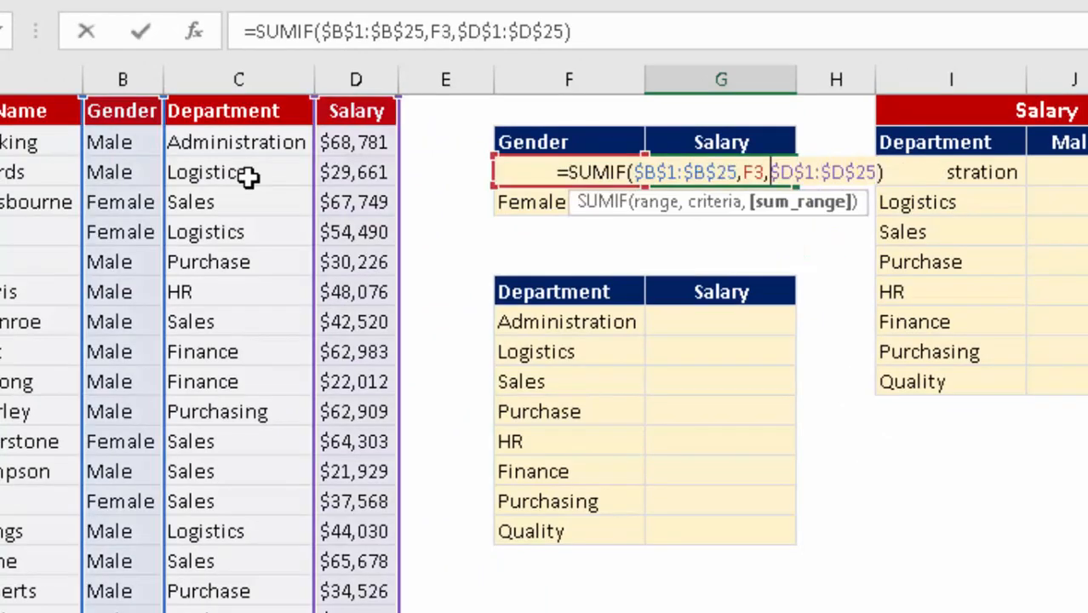
{"action": "key", "text": "ctrl+Right"}
{"action": "key", "text": "ctrl+Left"}
{"action": "key", "text": "ctrl+shift+Right"}
{"action": "key", "text": "Left"}
{"action": "key", "text": "Right"}
{"action": "key", "text": "Right"}
{"action": "key", "text": "Left"}
{"action": "key", "text": "Left"}
{"action": "key", "text": "Return"}
{"action": "key", "text": "ctrl+d"}
{"action": "key", "text": "Up"}
{"action": "key", "text": "Left"}
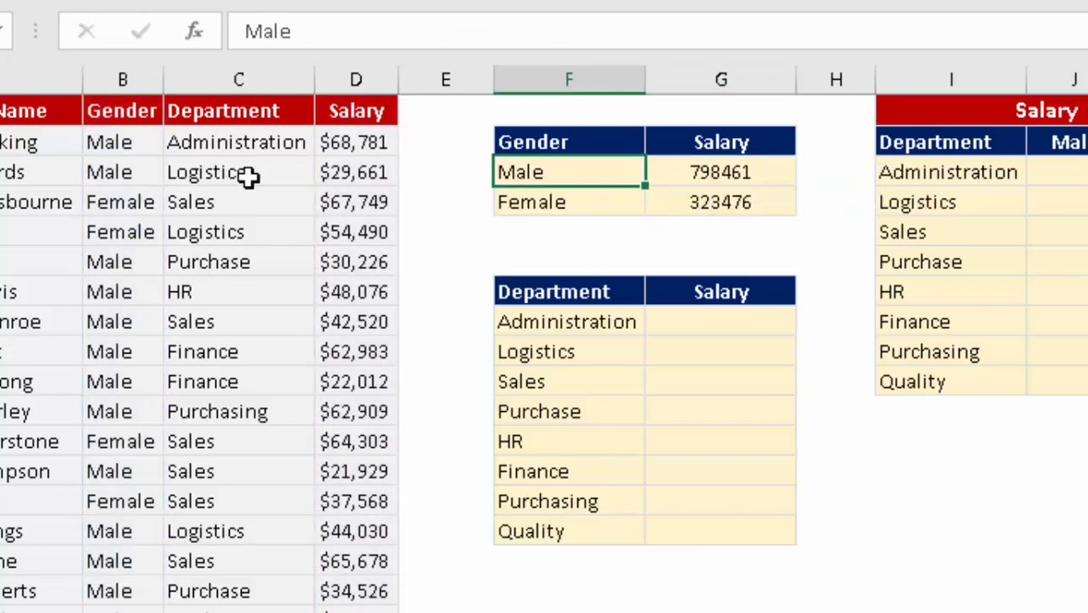
{"action": "key", "text": "Right"}
{"action": "key", "text": "Up"}
{"action": "key", "text": "Down"}
{"action": "key", "text": "Left"}
{"action": "key", "text": "Right"}
{"action": "key", "text": "Up"}
{"action": "key", "text": "Up"}
{"action": "key", "text": "Left"}
{"action": "key", "text": "Left"}
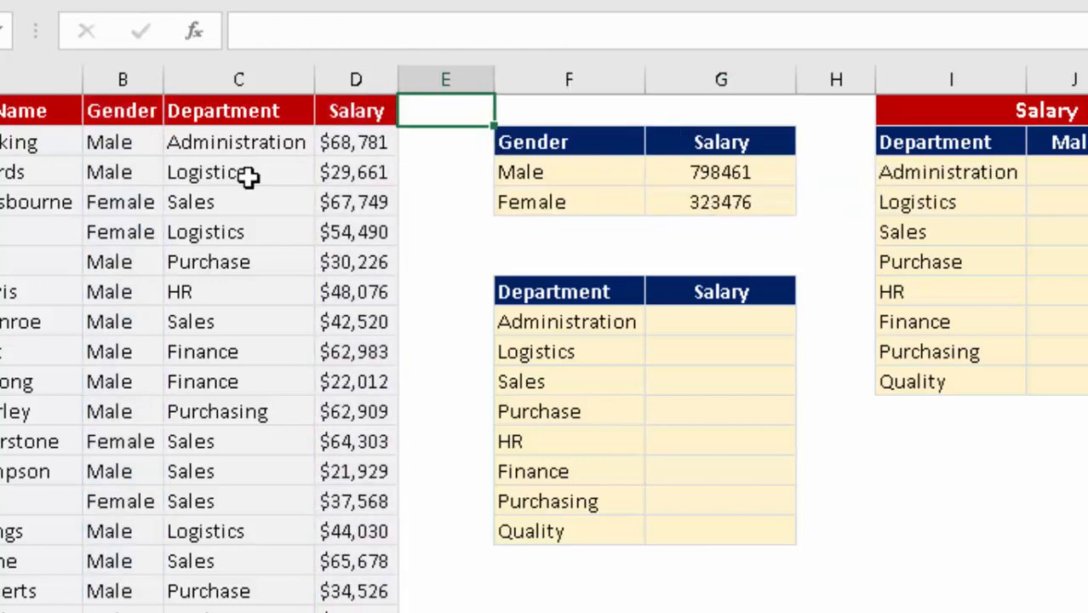
Add filters to the employee table's header row A1:D1.
{"action": "key", "text": "Left"}
{"action": "key", "text": "ctrl+shift+Left"}
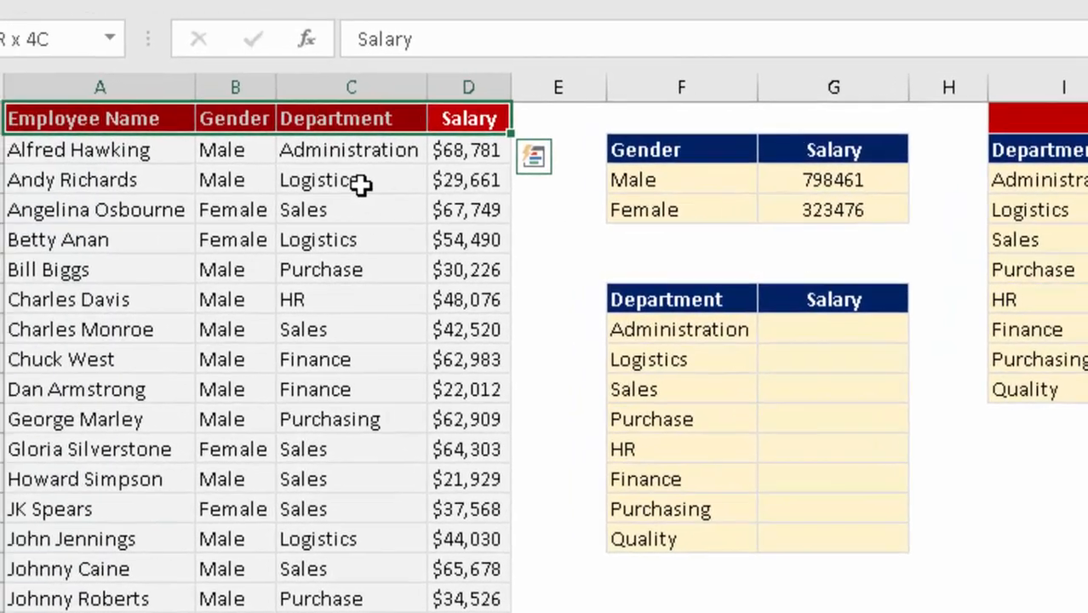
{"action": "key", "text": "ctrl+shift+l"}
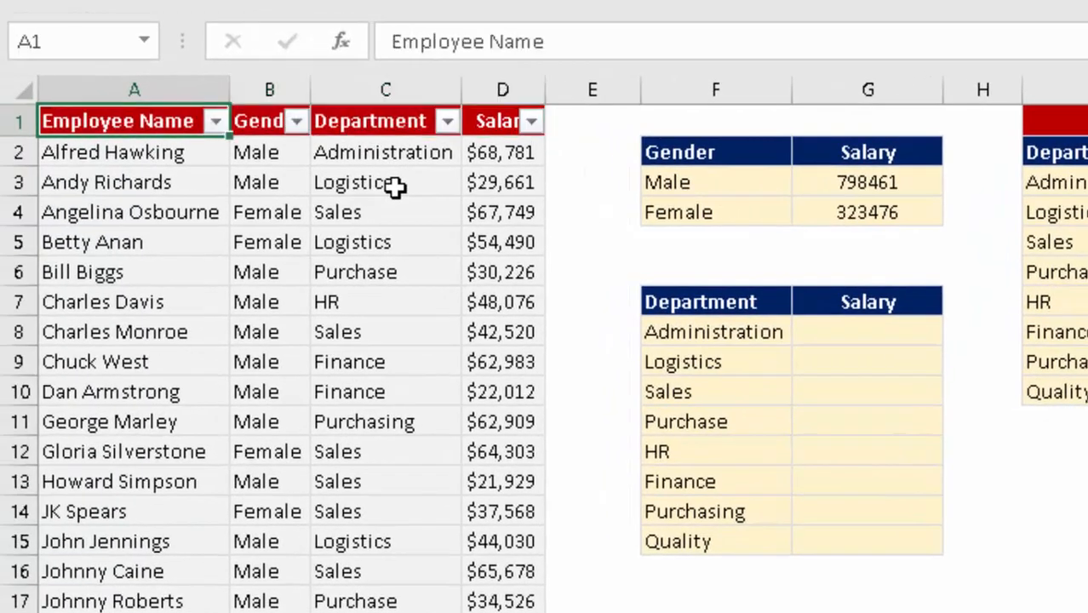
Filter the employee table's Gender column to show only the Male rows.
{"action": "key", "text": "Right"}
{"action": "key", "text": "alt+Down"}
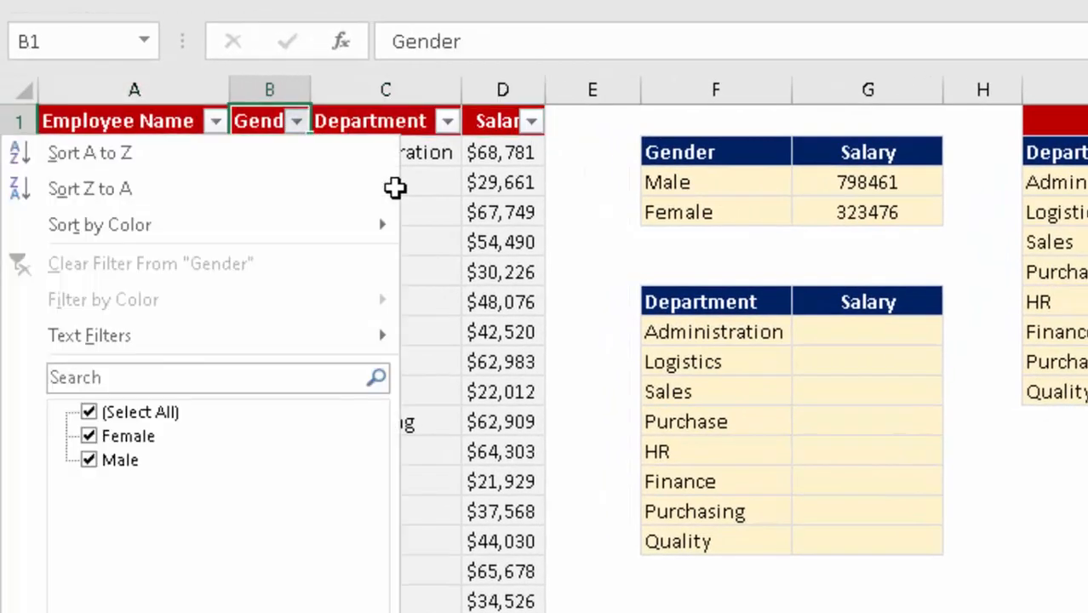
{"action": "key", "text": "Down"}
{"action": "key", "text": "Down"}
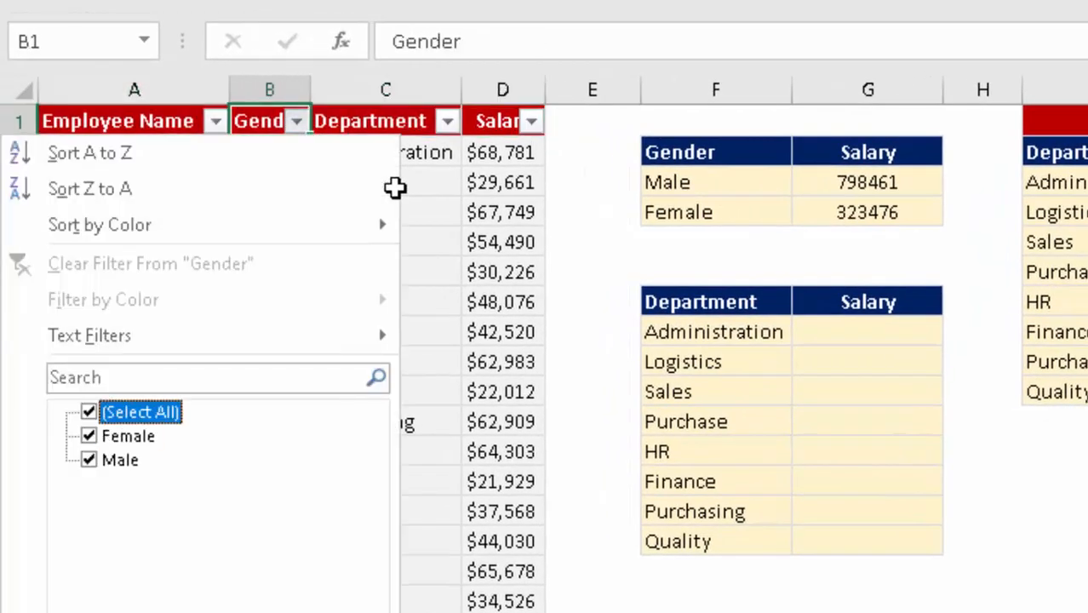
{"action": "key", "text": "space"}
{"action": "key", "text": "Down"}
{"action": "key", "text": "space"}
{"action": "key", "text": "space"}
{"action": "key", "text": "Down"}
{"action": "key", "text": "space"}
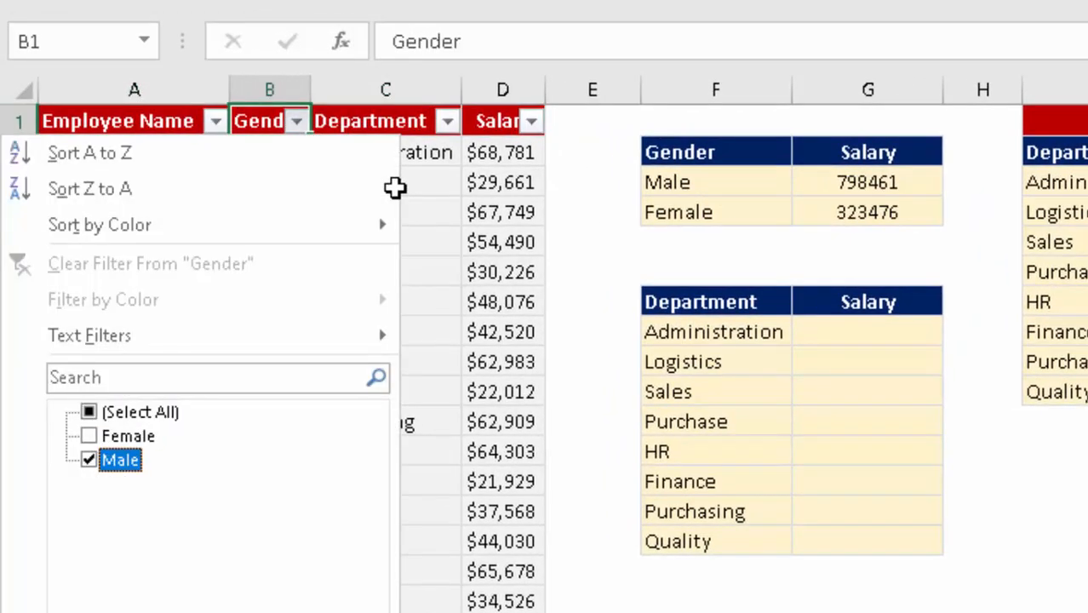
{"action": "key", "text": "Return"}
Select the visible male salaries in column D and check their sum against the Male total.
{"action": "key", "text": "Down"}
{"action": "key", "text": "Right"}
{"action": "key", "text": "Right"}
{"action": "key", "text": "ctrl+shift+Down"}
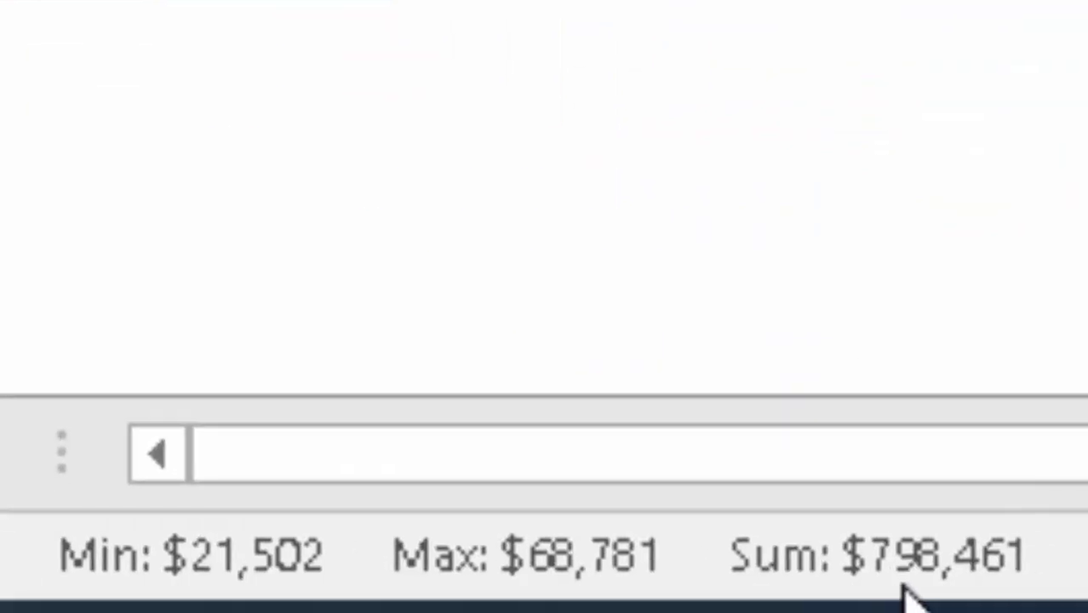
Switch the employee table's Gender filter from Male to Female only.
{"action": "key", "text": "Up"}
{"action": "key", "text": "Left"}
{"action": "key", "text": "Left"}
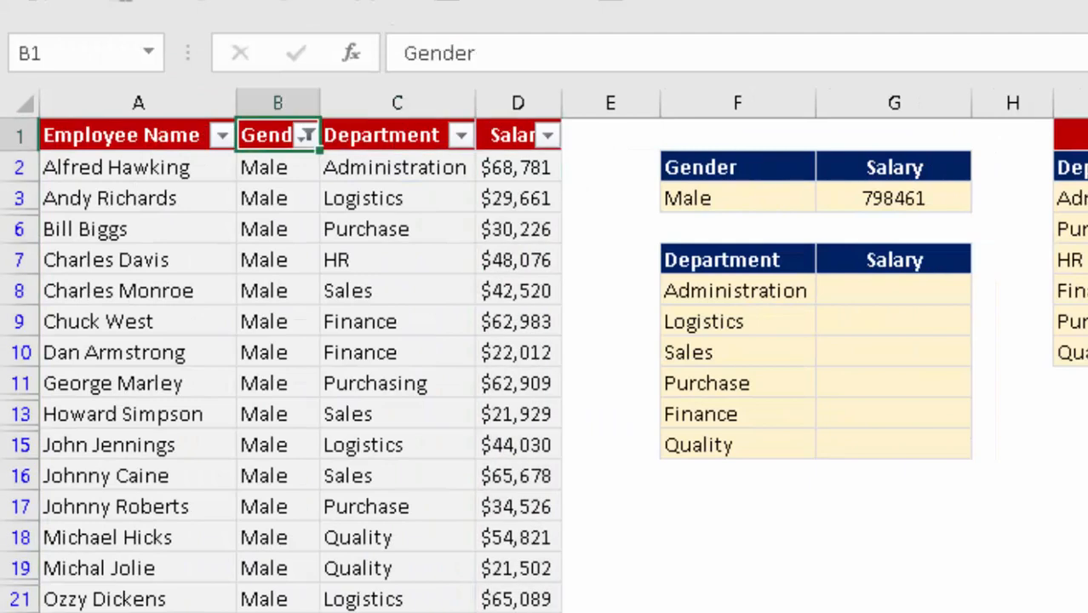
{"action": "key", "text": "alt+Down"}
{"action": "key", "text": "Down"}
{"action": "key", "text": "Down"}
{"action": "key", "text": "Down"}
{"action": "key", "text": "Down"}
{"action": "key", "text": "Down"}
{"action": "key", "text": "Down"}
{"action": "key", "text": "Down"}
{"action": "key", "text": "Down"}
{"action": "key", "text": "Down"}
{"action": "key", "text": "Down"}
{"action": "key", "text": "space"}
{"action": "key", "text": "Up"}
{"action": "key", "text": "space"}
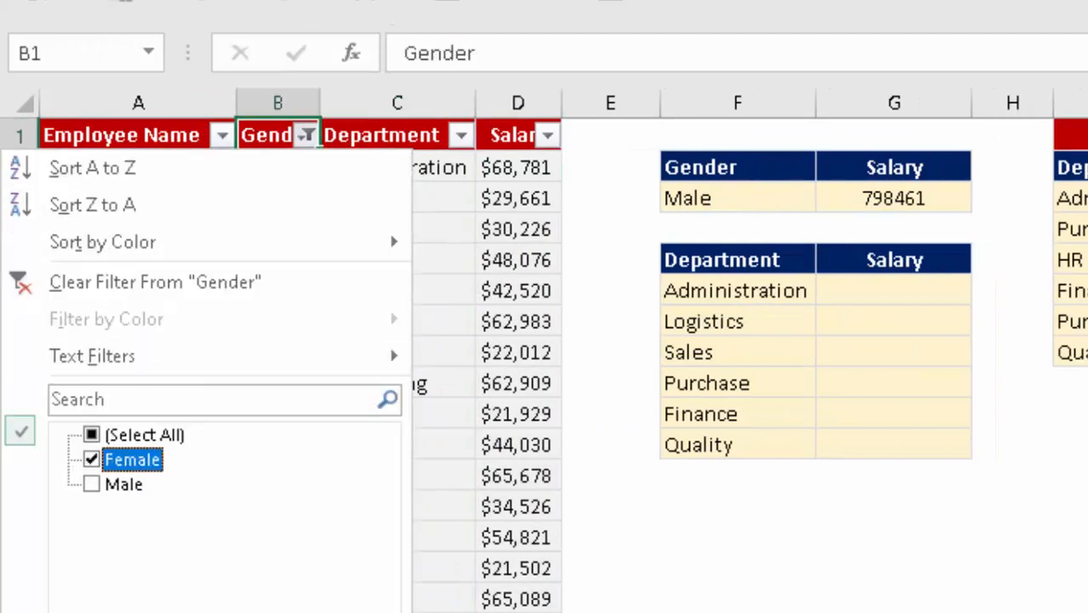
{"action": "key", "text": "Return"}
Select the visible female salaries in column D to check their sum against the Female total.
{"action": "key", "text": "Down"}
{"action": "key", "text": "Right"}
{"action": "key", "text": "Right"}
{"action": "key", "text": "ctrl+shift+Down"}
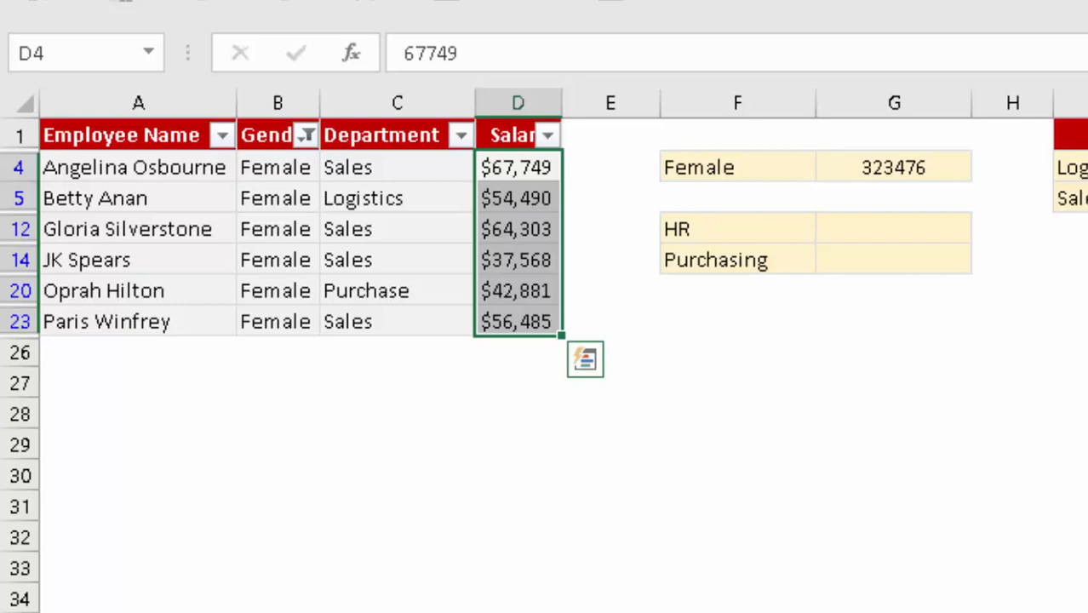
Remove the filters from the employee table so that all rows are shown again.
{"action": "key", "text": "Up"}
{"action": "key", "text": "Left"}
{"action": "key", "text": "Left"}
{"action": "key", "text": "Left"}
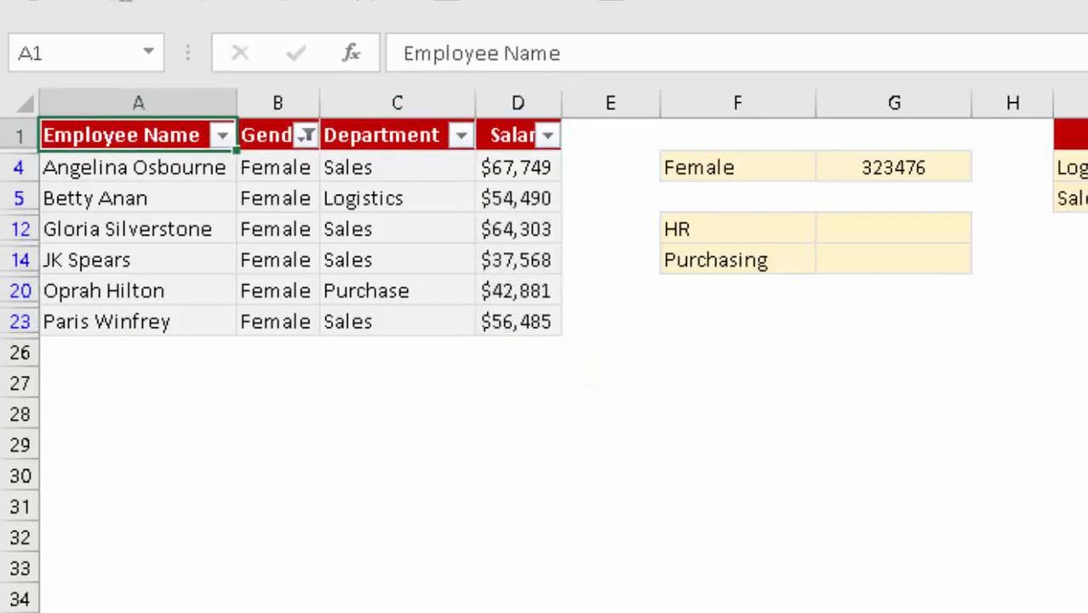
{"action": "key", "text": "ctrl+shift+l"}
Review the SUMIF formula for the Male row in G3, leaving the formula as it is.
{"action": "key", "text": "Down"}
{"action": "key", "text": "Right"}
{"action": "key", "text": "ctrl+Right"}
{"action": "key", "text": "ctrl+Right"}
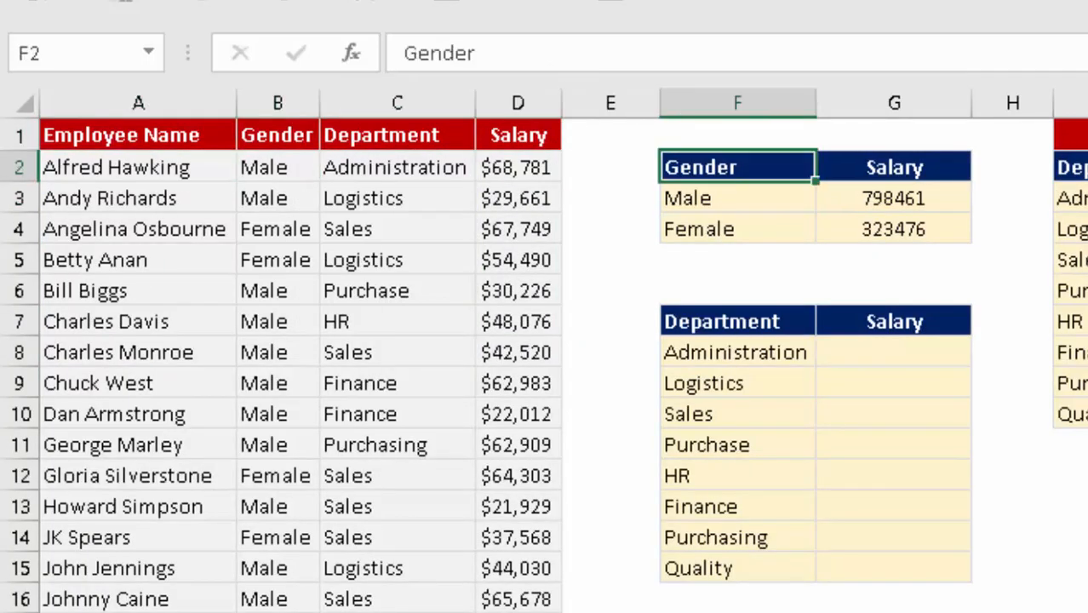
{"action": "key", "text": "Up"}
{"action": "key", "text": "Down"}
{"action": "key", "text": "Right"}
{"action": "key", "text": "Down"}
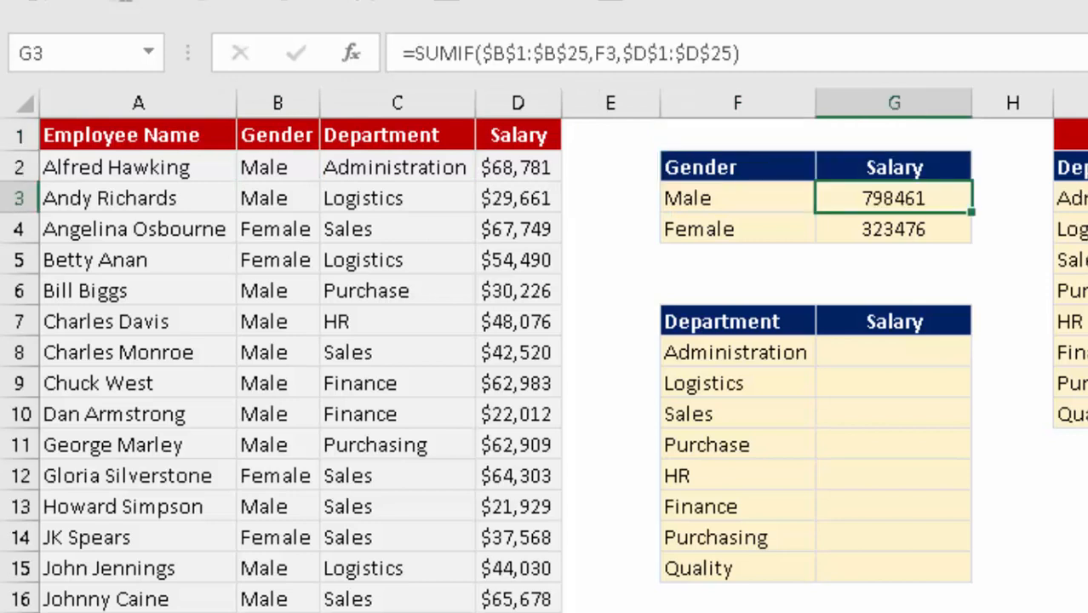
{"action": "key", "text": "F2"}
{"action": "key", "text": "Escape"}
Replace the formula in G3 with a SUMIFS function that takes the absolute Salary column $D$1:$D$25 as sum range.
{"action": "type", "text": "=su"}
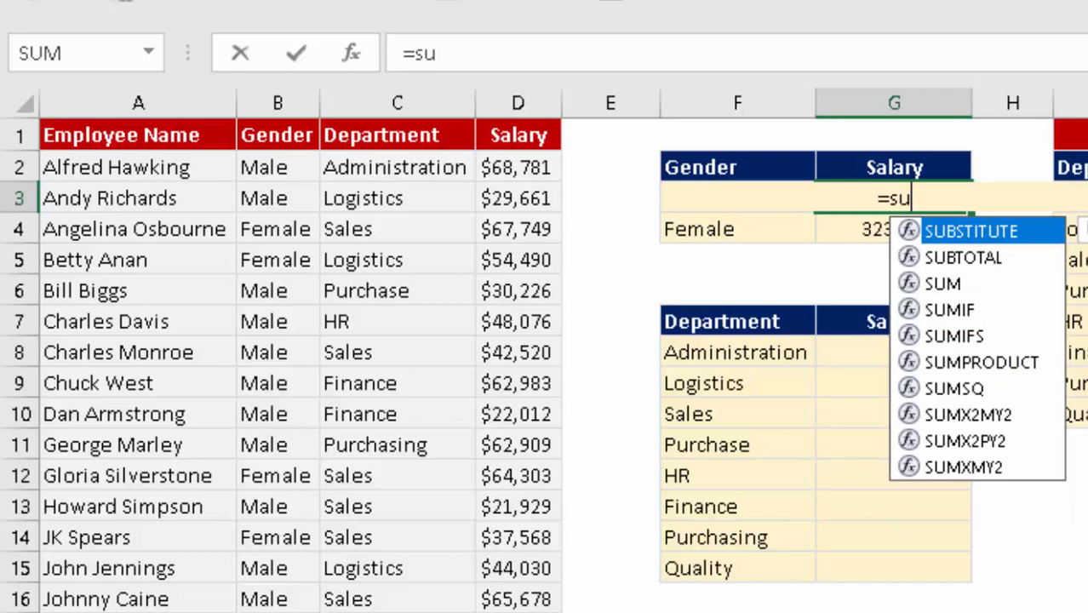
{"action": "key", "text": "BackSpace"}
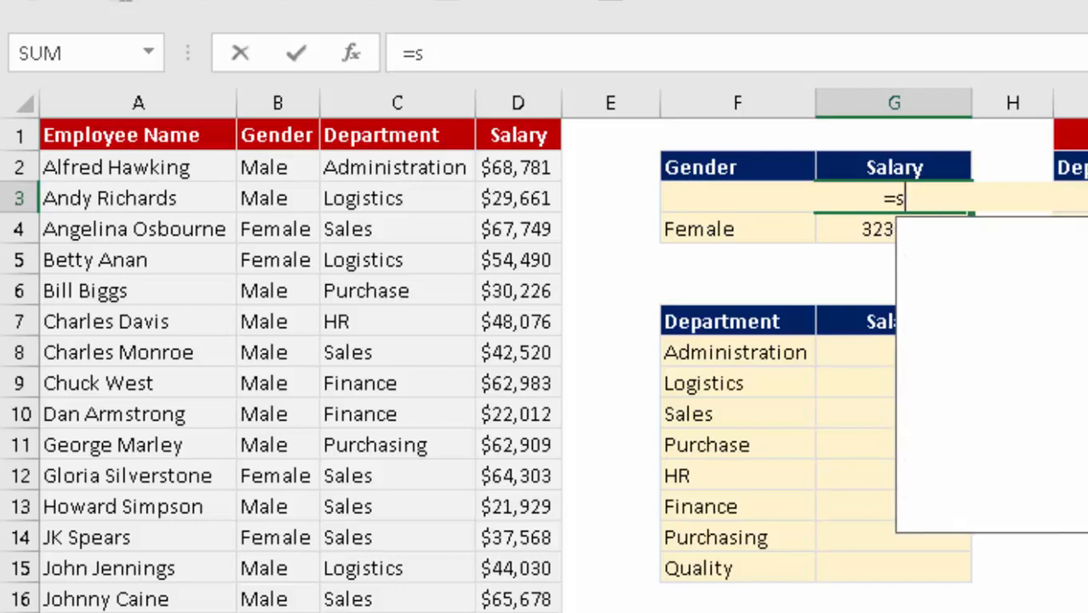
{"action": "type", "text": "um"}
{"action": "key", "text": "Down"}
{"action": "key", "text": "Down"}
{"action": "key", "text": "Tab"}
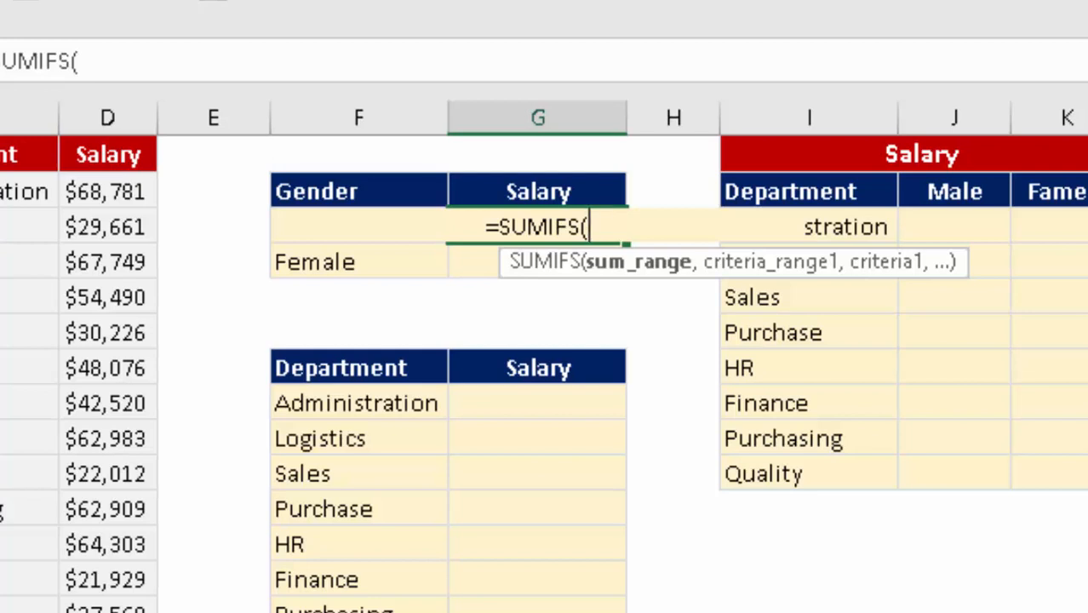
{"action": "left_click", "coordinate": [115, 213]}
{"action": "key", "text": "ctrl+Up"}
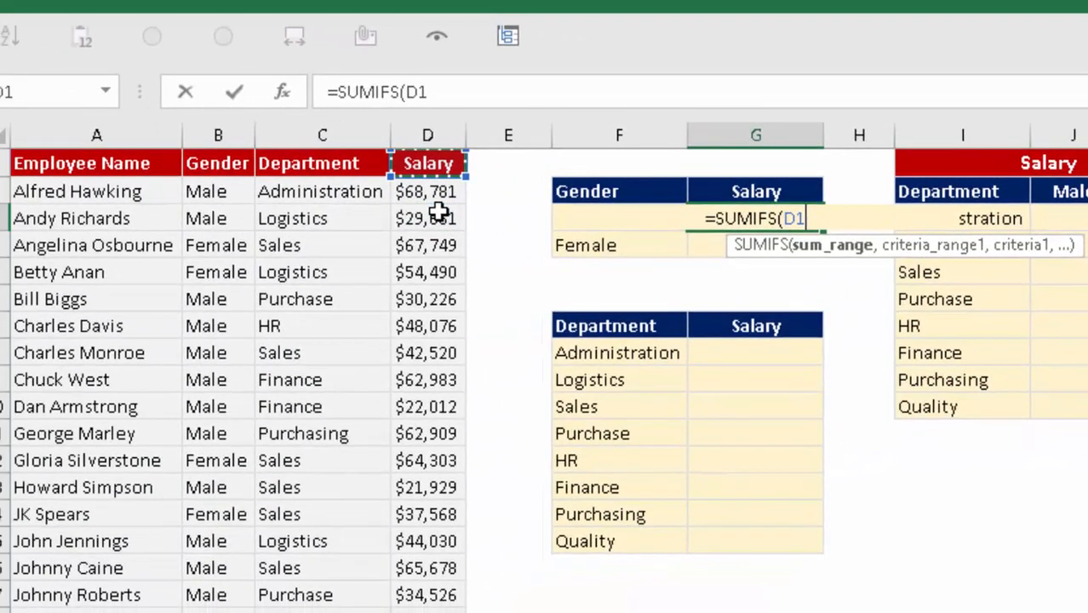
{"action": "key", "text": "ctrl+shift+Down"}
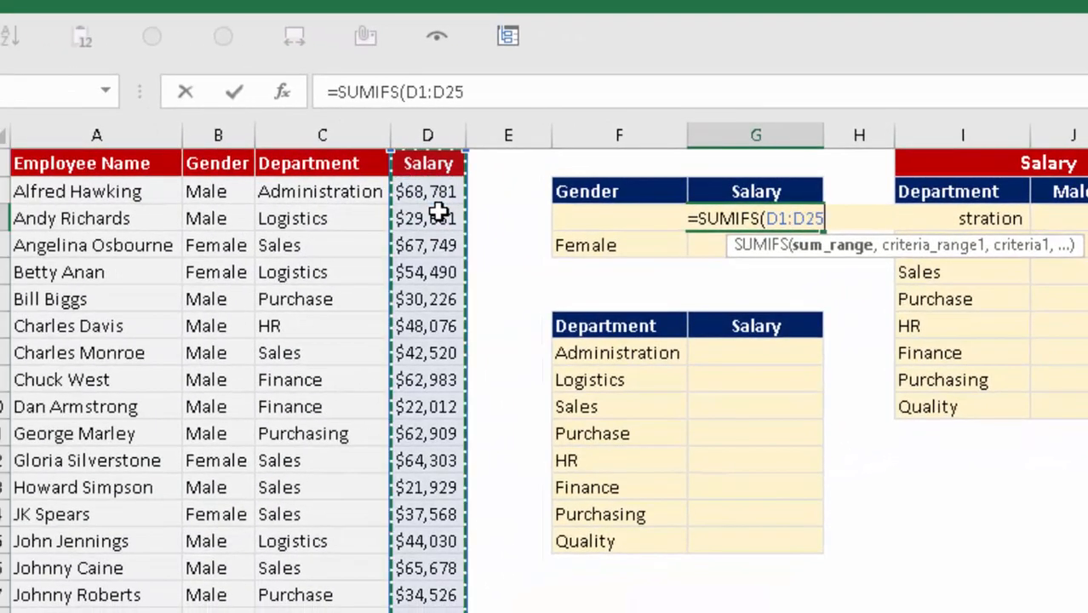
{"action": "key", "text": "F4"}
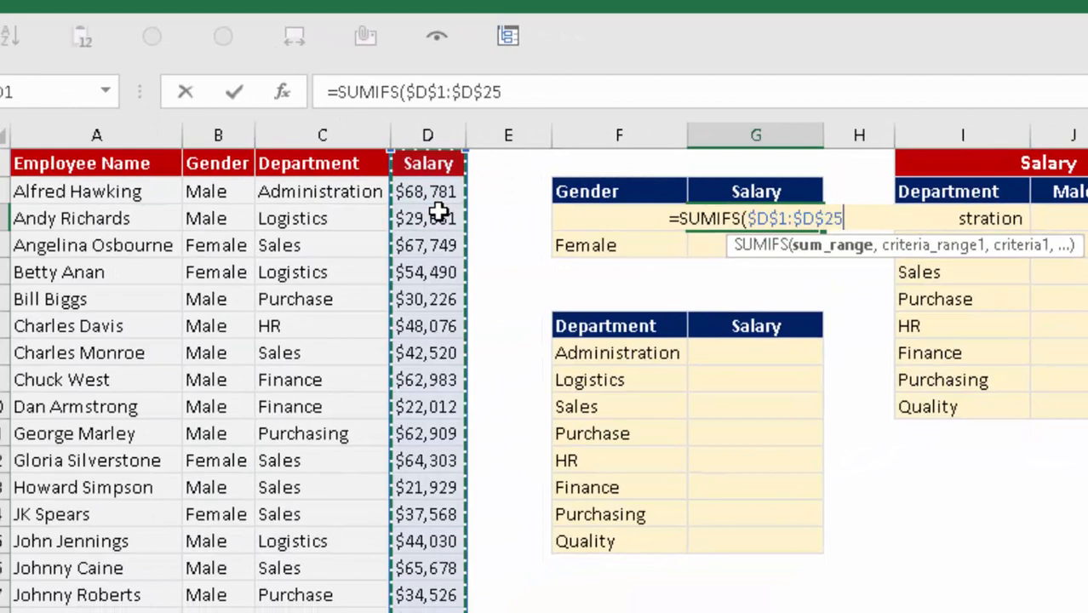
{"action": "type", "text": ","}
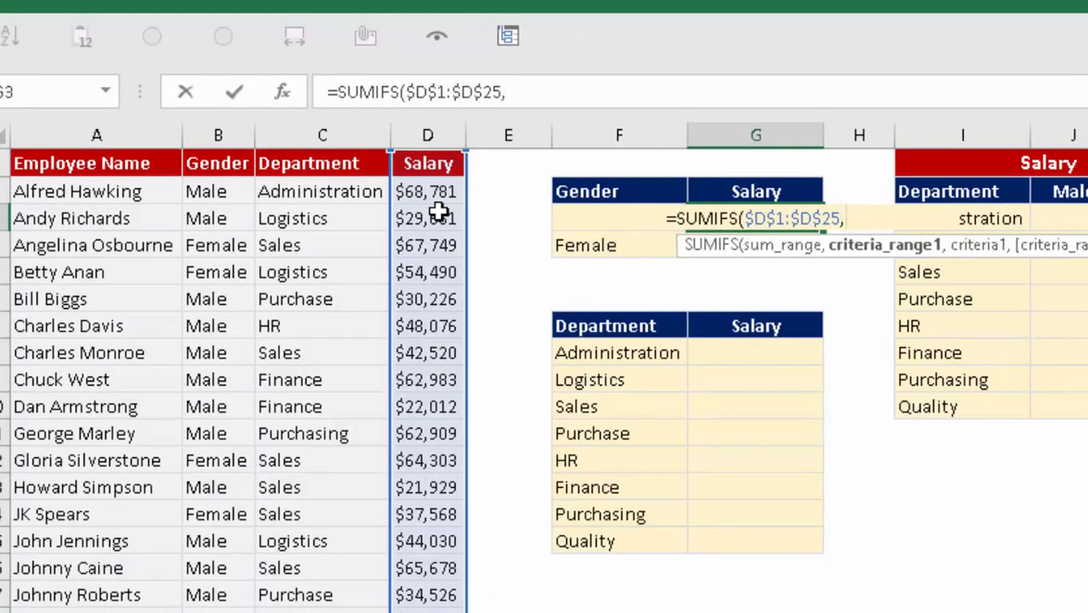
Set the first criteria range of the G3 SUMIFS formula to the Gender column as absolute reference $B$1:$B$25.
{"action": "key", "text": "Left"}
{"action": "key", "text": "Left"}
{"action": "key", "text": "Left"}
{"action": "key", "text": "Up"}
{"action": "key", "text": "Up"}
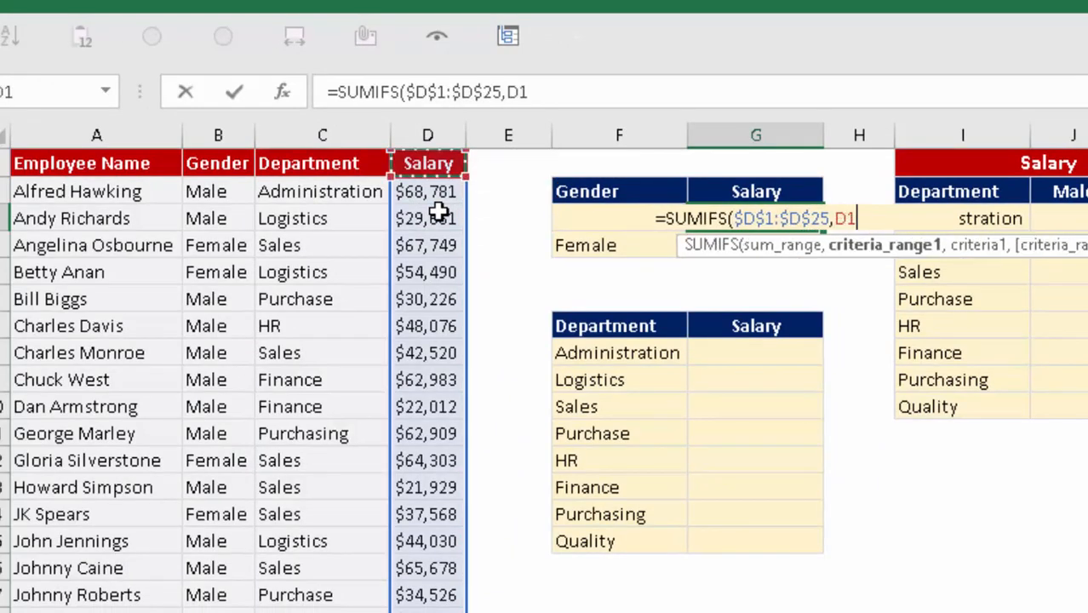
{"action": "key", "text": "Left"}
{"action": "key", "text": "Left"}
{"action": "key", "text": "Left"}
{"action": "key", "text": "ctrl+shift+Down"}
{"action": "key", "text": "Right"}
{"action": "key", "text": "ctrl+shift+Down"}
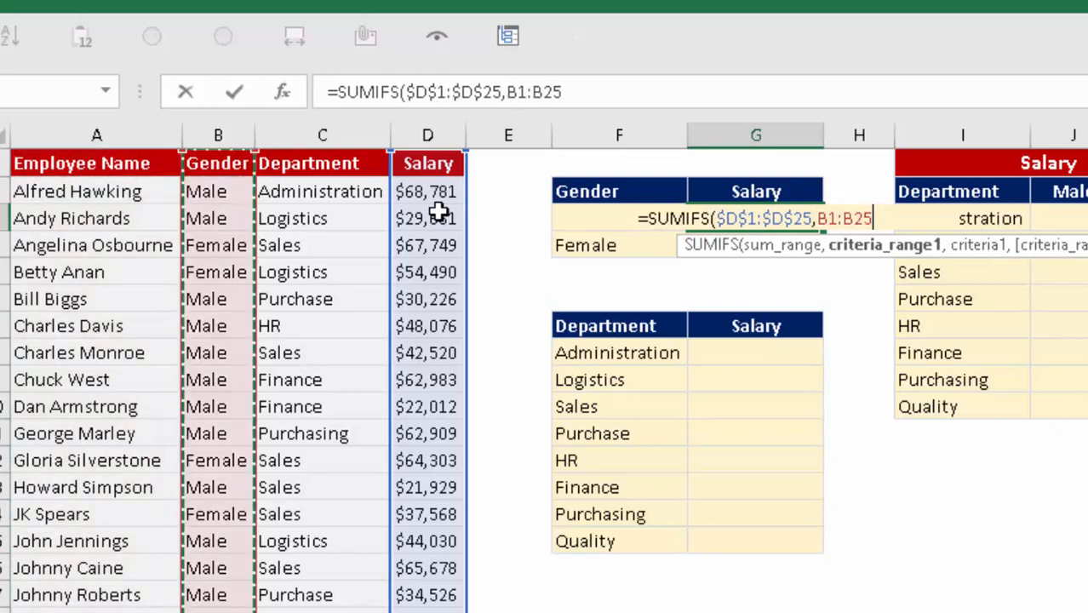
{"action": "key", "text": "F4"}
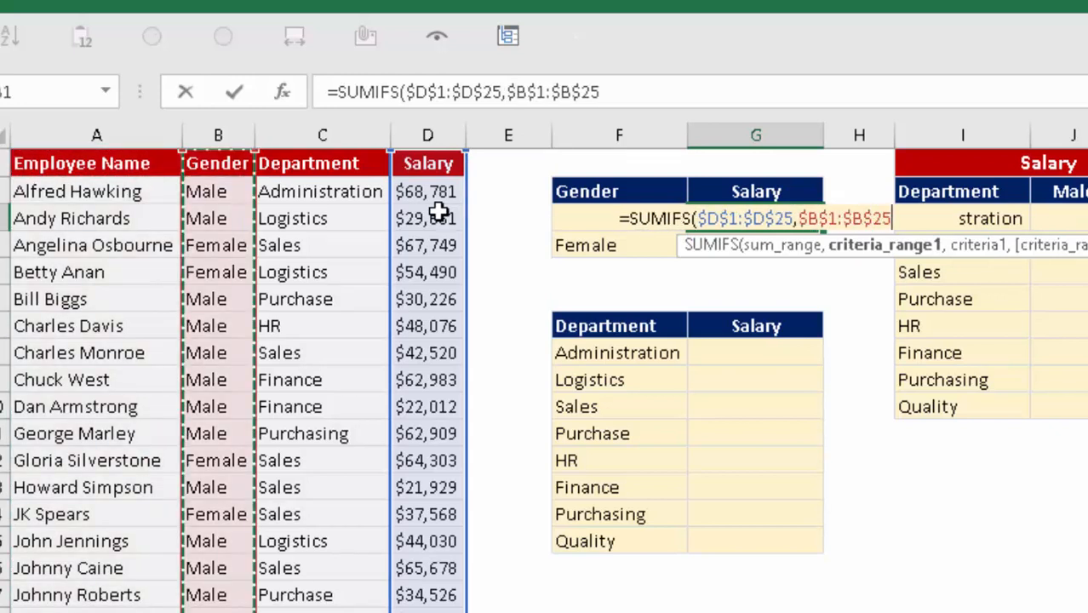
{"action": "type", "text": ","}
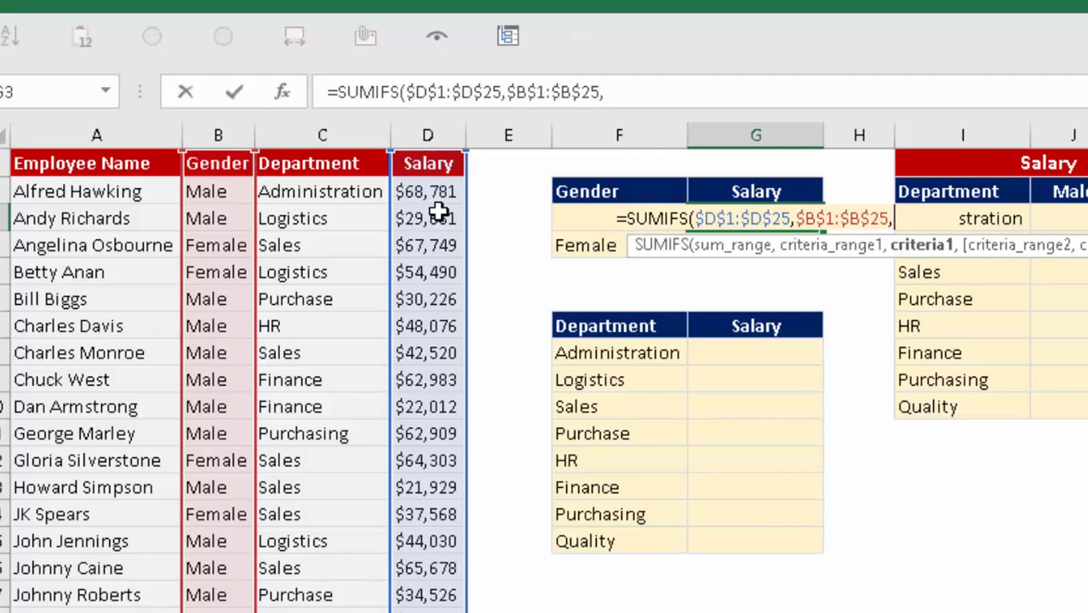
Complete the G3 SUMIFS formula with F3 as the criterion and fill it down to the Female row in G4.
{"action": "key", "text": "Left"}
{"action": "key", "text": "Left"}
{"action": "key", "text": "Right"}
{"action": "key", "text": "Down"}
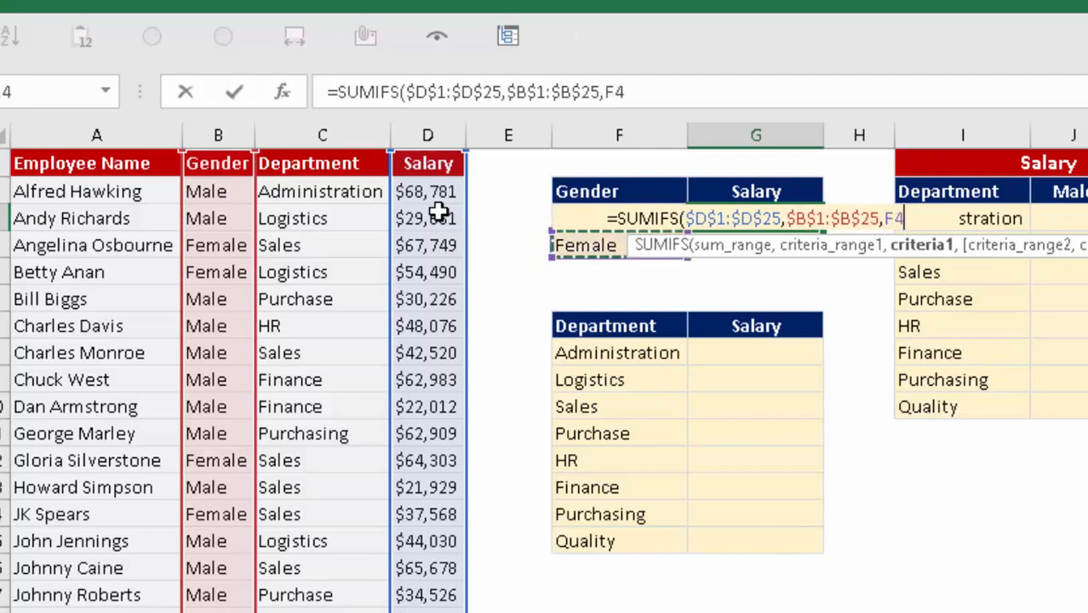
{"action": "key", "text": "Up"}
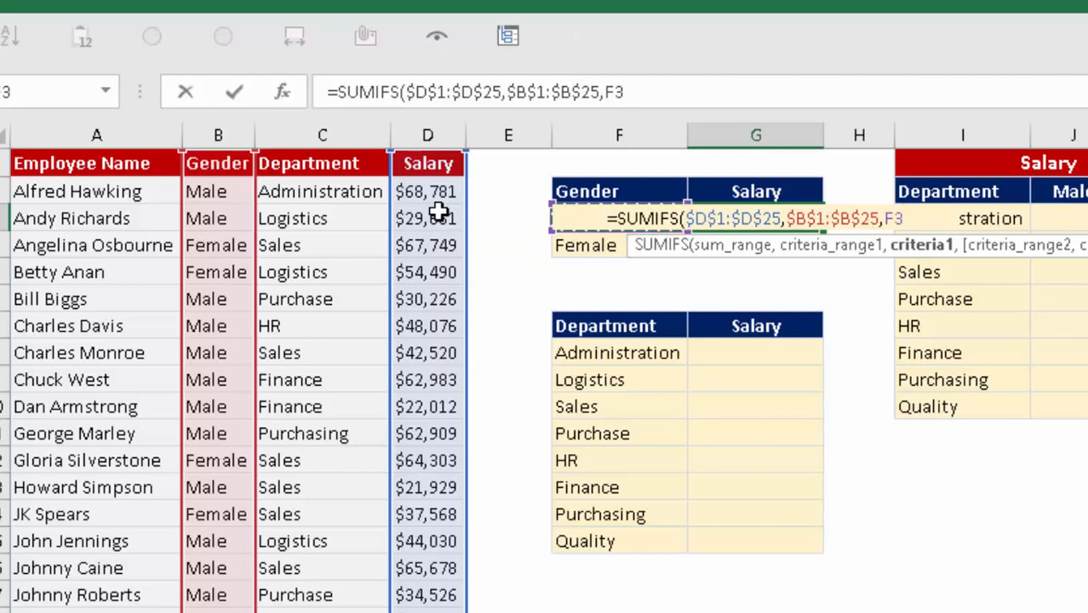
{"action": "key", "text": "ctrl+Return"}
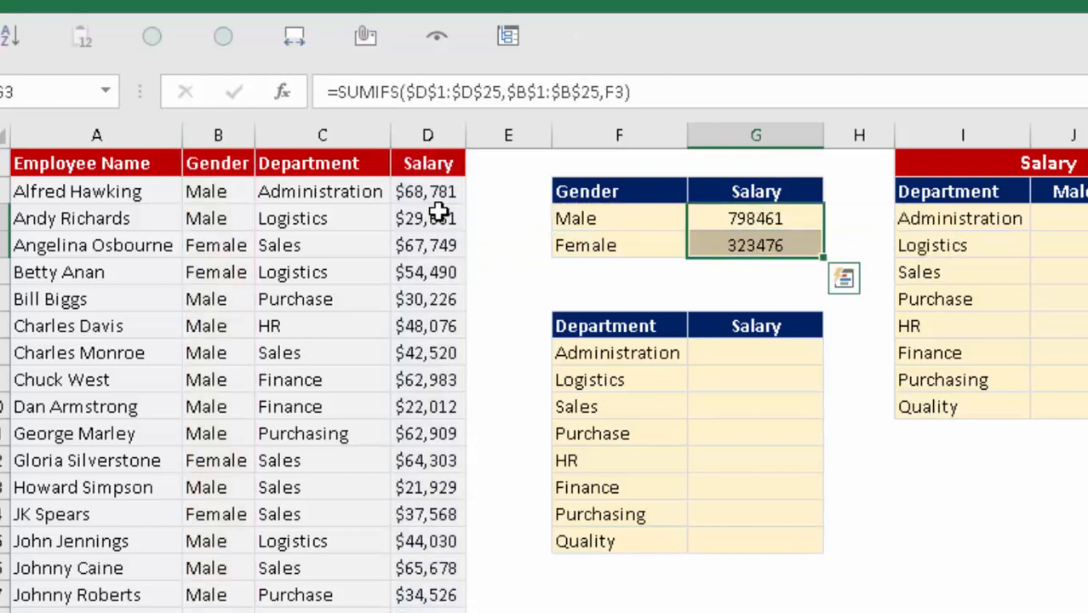
Examine the cell references of the SUMIFS formulas in G4 and G3, leaving both formulas as they are.
{"action": "key", "text": "Down"}
{"action": "key", "text": "F2"}
{"action": "key", "text": "Escape"}
{"action": "key", "text": "Up"}
{"action": "key", "text": "F2"}
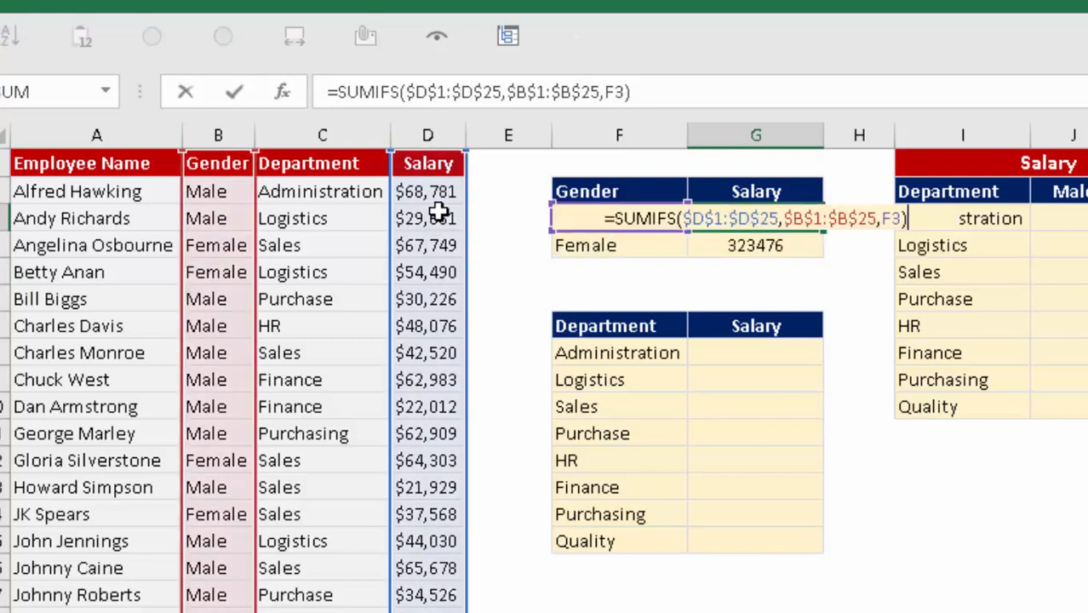
{"action": "key", "text": "Return"}
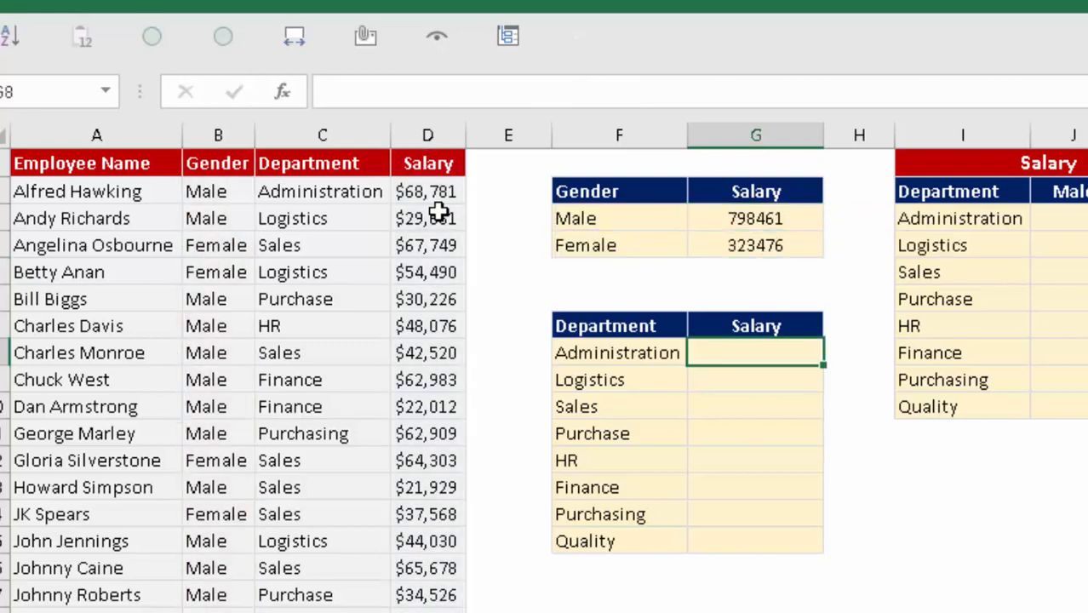
Start a SUMIFS formula in G8 for the Administration department with $D$1:$D$25 as the absolute sum range.
{"action": "type", "text": "=sum"}
{"action": "key", "text": "Down"}
{"action": "key", "text": "Down"}
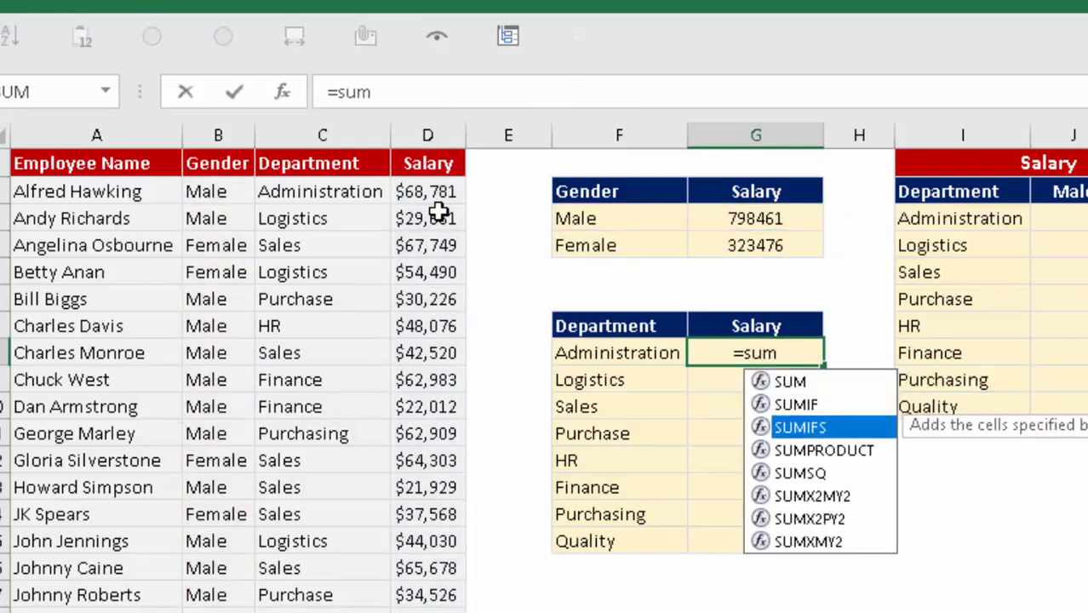
{"action": "key", "text": "Tab"}
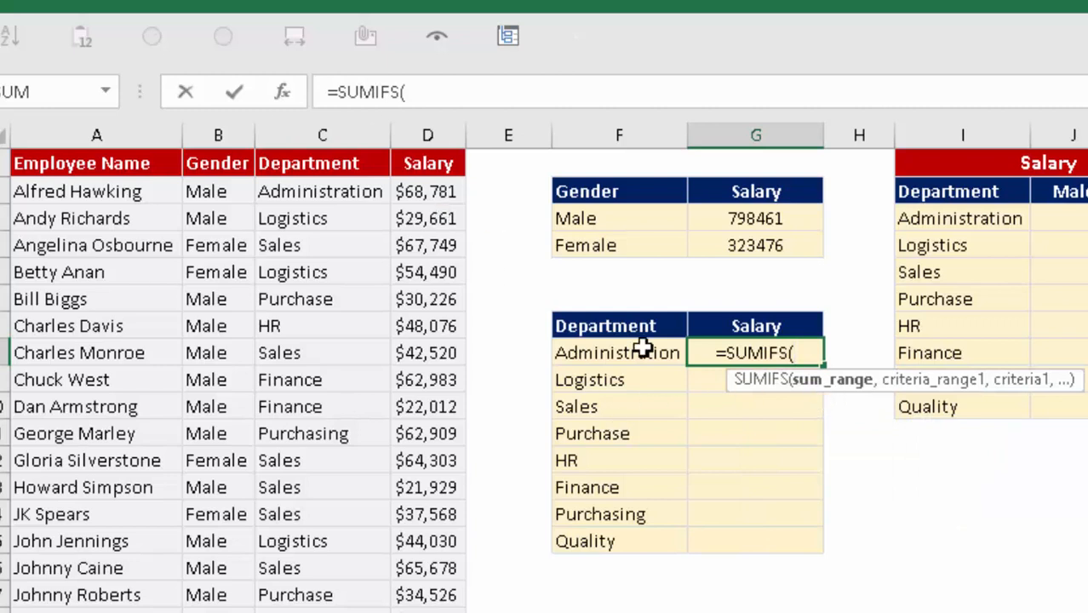
{"action": "left_click", "coordinate": [450, 197]}
{"action": "key", "text": "Up"}
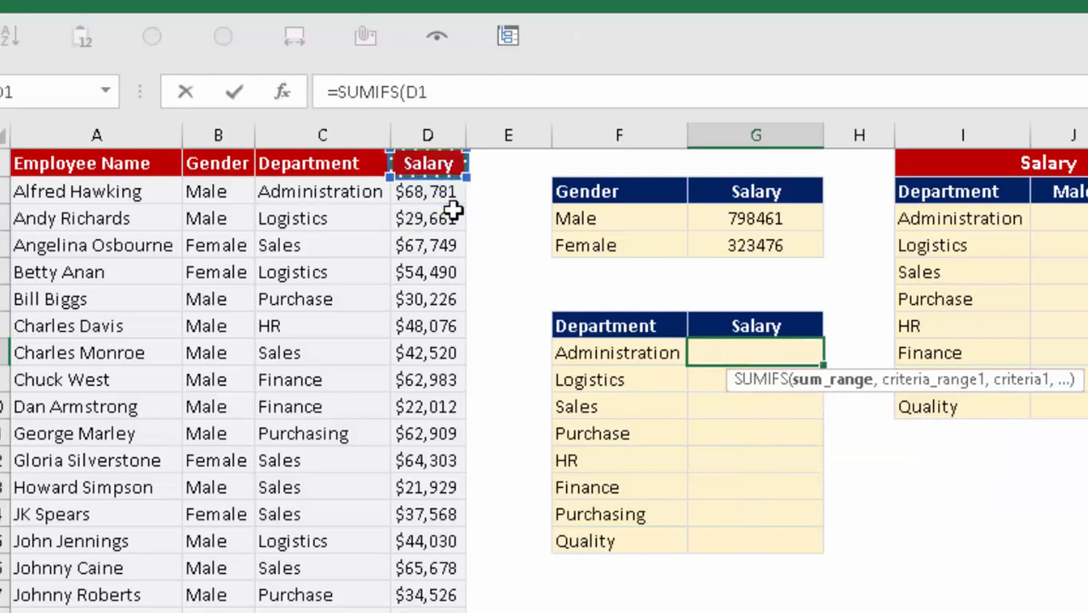
{"action": "key", "text": "ctrl+shift+Down"}
{"action": "key", "text": "F4"}
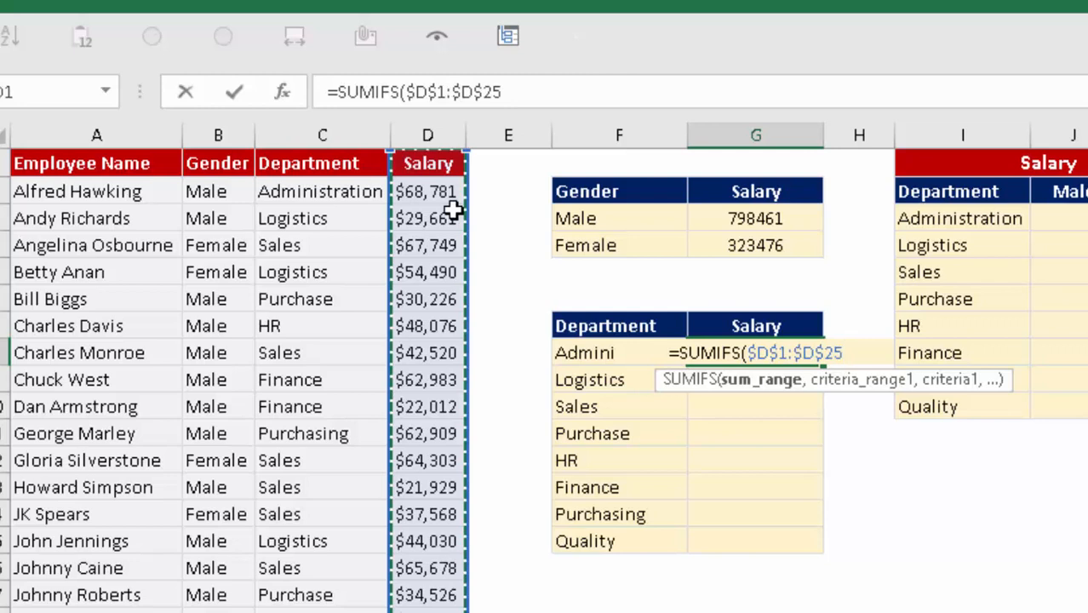
{"action": "type", "text": ","}
Set the first criteria range of the G8 SUMIFS formula to the Department column as absolute reference $C$1:$C$25.
{"action": "key", "text": "Left"}
{"action": "key", "text": "Left"}
{"action": "key", "text": "Left"}
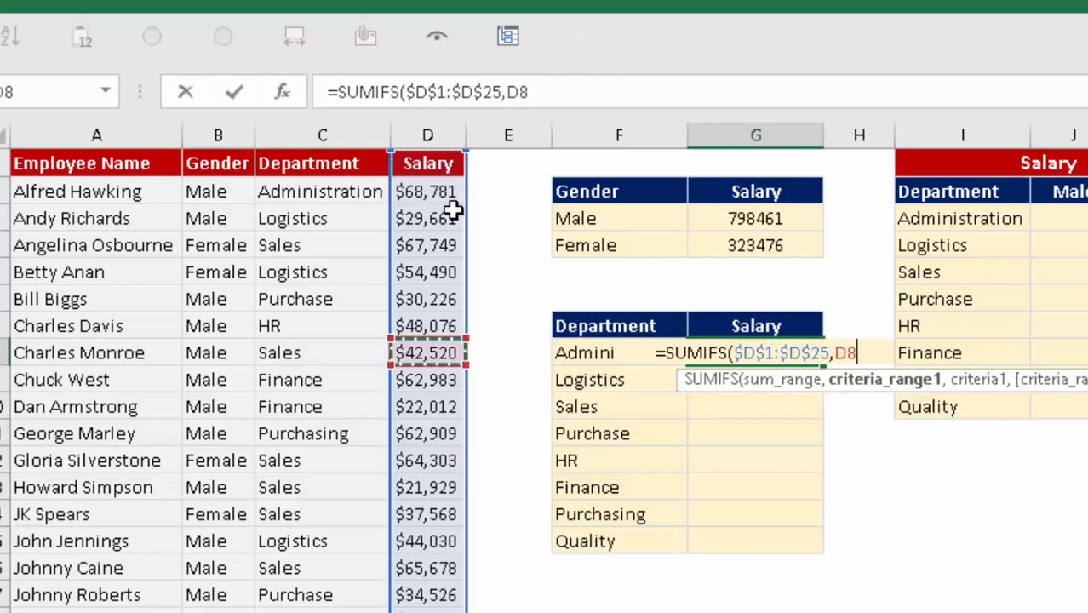
{"action": "key", "text": "Up"}
{"action": "key", "text": "Left"}
{"action": "key", "text": "Up"}
{"action": "key", "text": "Up"}
{"action": "key", "text": "Up"}
{"action": "key", "text": "Up"}
{"action": "key", "text": "Up"}
{"action": "key", "text": "Up"}
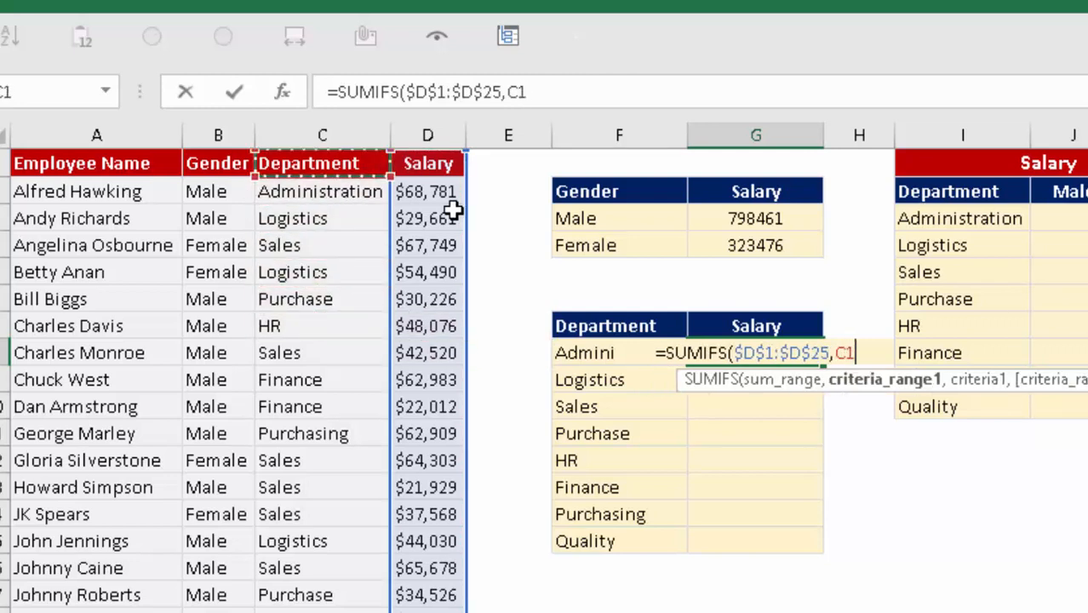
{"action": "key", "text": "ctrl+shift+Down"}
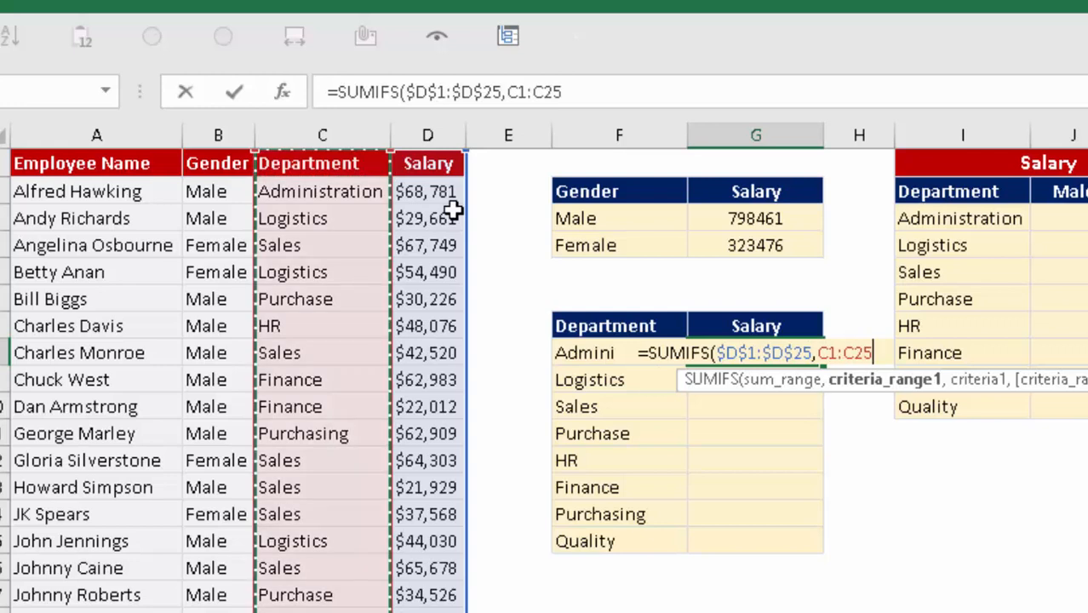
{"action": "key", "text": "F4"}
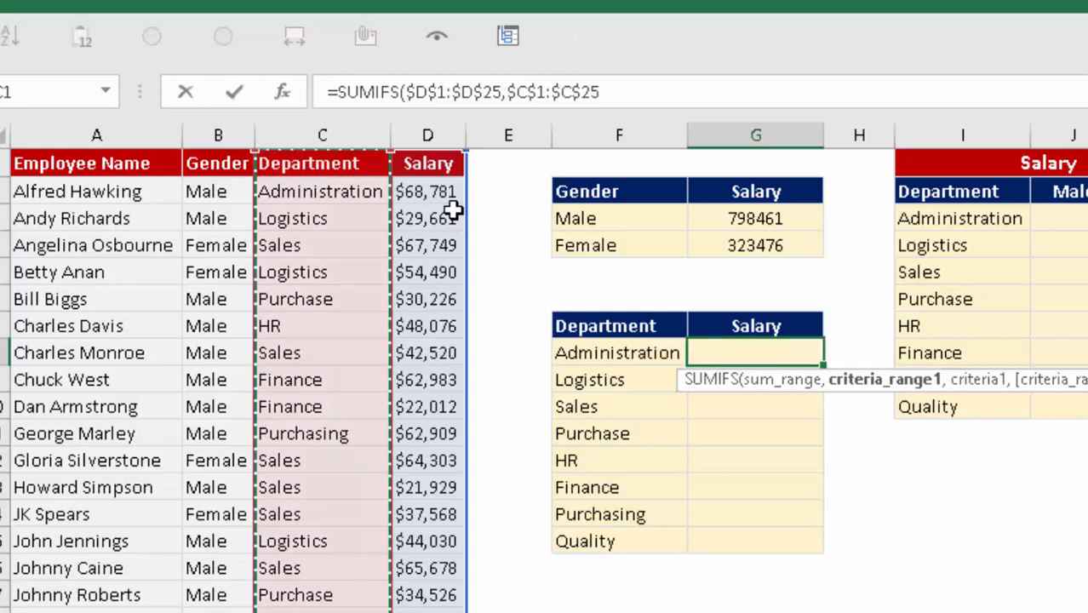
Complete the G8 SUMIFS formula with F8 as the criterion and fill it down to the Quality row in G15.
{"action": "type", "text": ","}
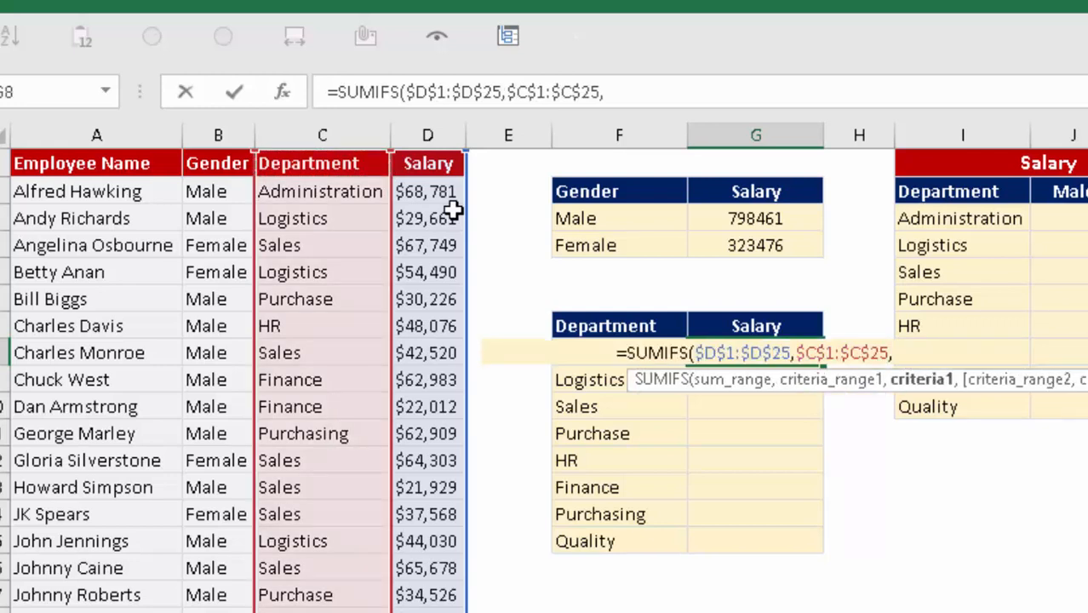
{"action": "key", "text": "Left"}
{"action": "key", "text": "Return"}
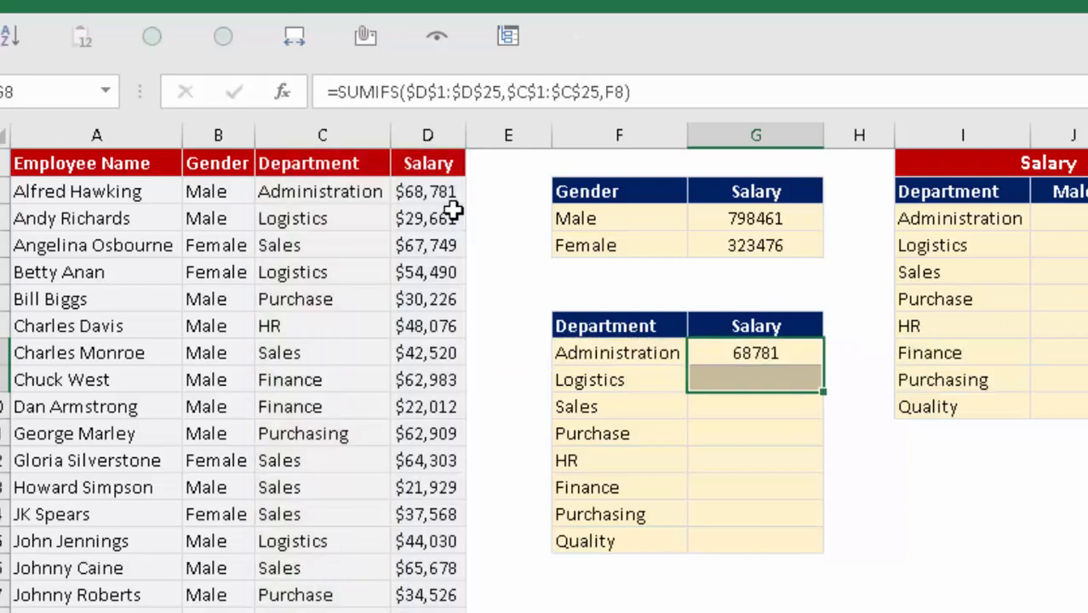
{"action": "key", "text": "shift+Down"}
{"action": "key", "text": "shift+Down"}
{"action": "key", "text": "shift+Down"}
{"action": "key", "text": "shift+Down"}
{"action": "key", "text": "shift+Down"}
{"action": "key", "text": "shift+Down"}
{"action": "key", "text": "ctrl+d"}
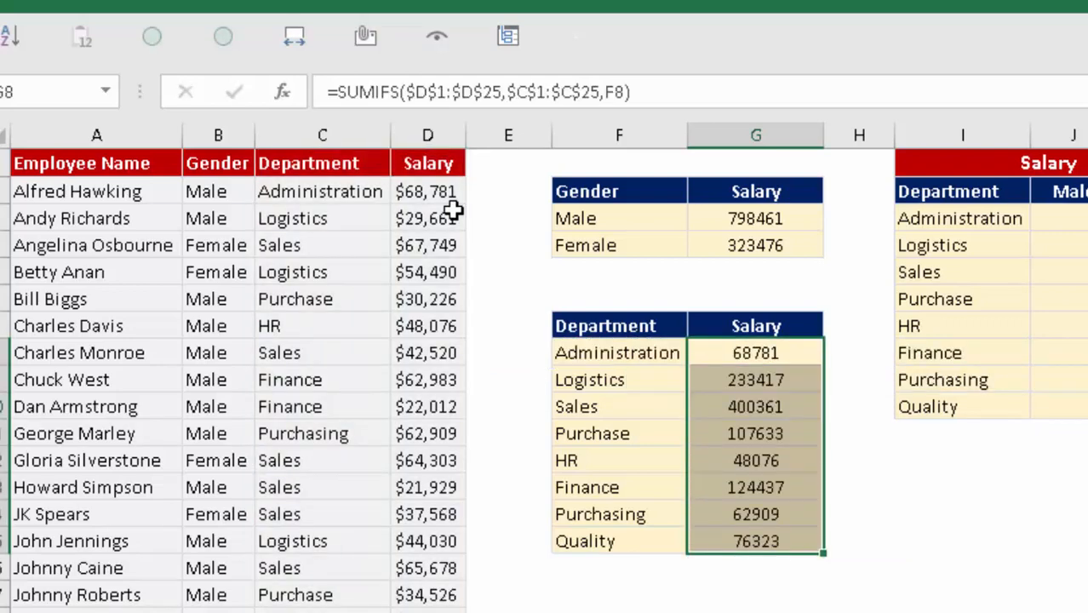
Examine the cell references of the SUMIFS formulas in the Department salary table, leaving them as they are.
{"action": "key", "text": "Down"}
{"action": "key", "text": "Down"}
{"action": "key", "text": "F2"}
{"action": "key", "text": "Return"}
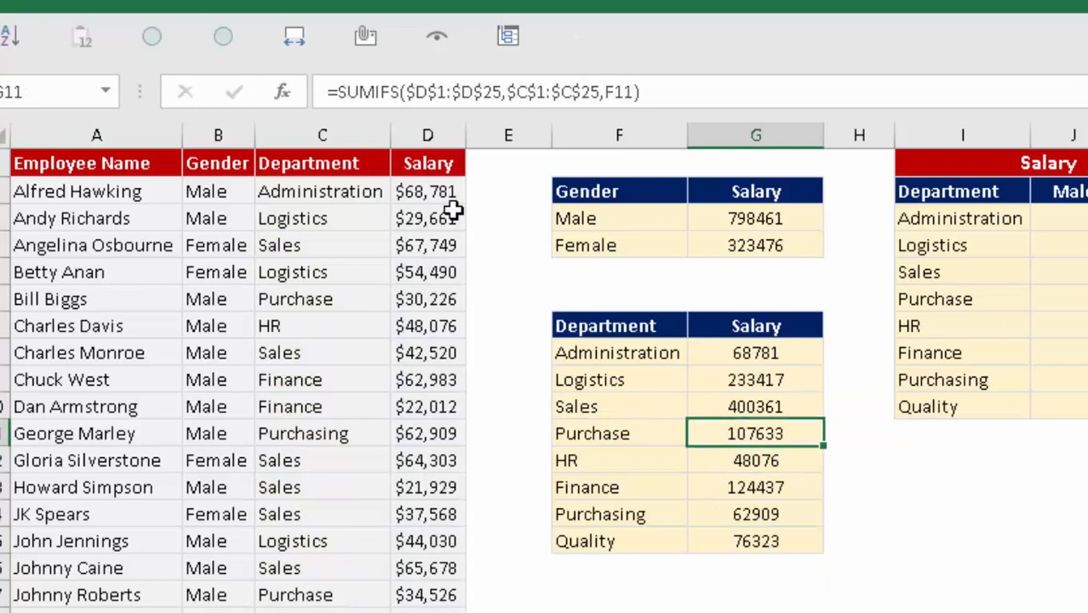
{"action": "key", "text": "Up"}
{"action": "key", "text": "Up"}
{"action": "key", "text": "Up"}
{"action": "key", "text": "Left"}
{"action": "key", "text": "Right"}
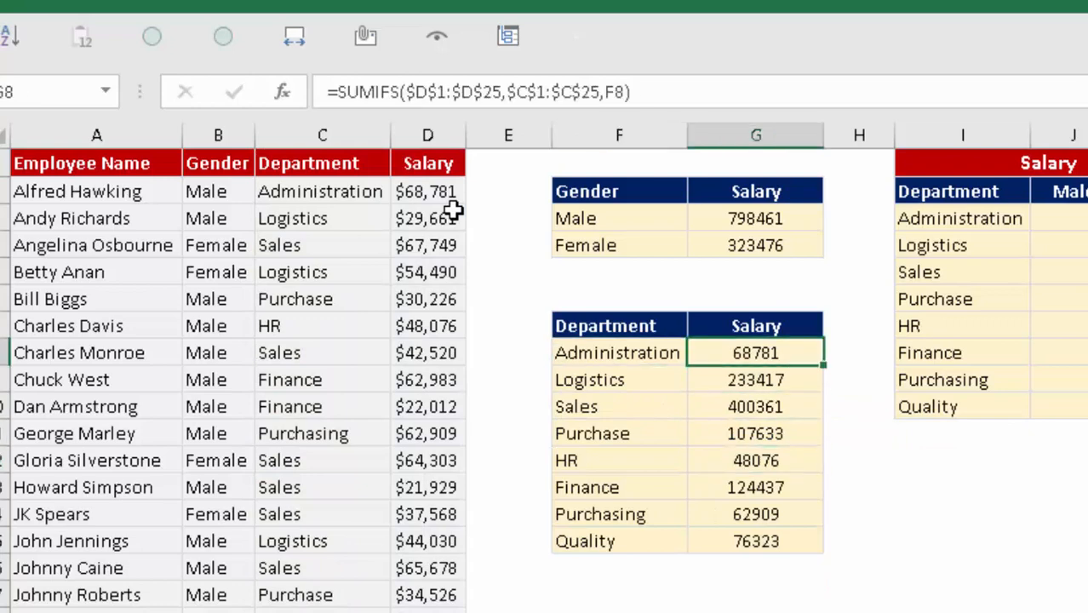
Review the Gender and Department summary tables that each total salaries by a single criterion.
{"action": "key", "text": "Up"}
{"action": "key", "text": "Up"}
{"action": "key", "text": "Up"}
{"action": "key", "text": "Left"}
{"action": "key", "text": "Left"}
{"action": "key", "text": "Up"}
{"action": "key", "text": "Up"}
{"action": "key", "text": "Right"}
{"action": "key", "text": "Down"}
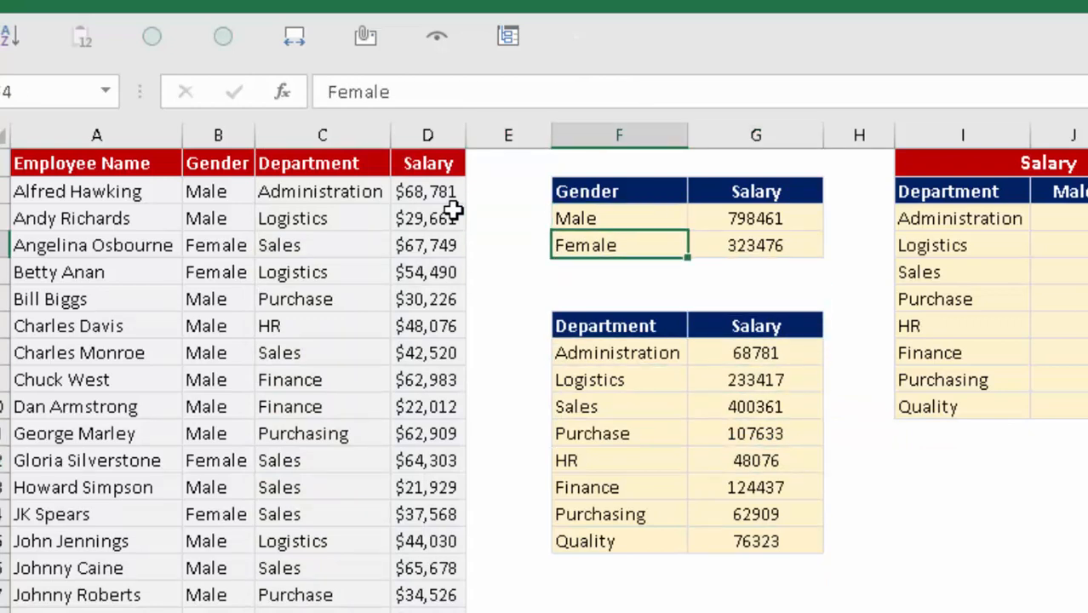
{"action": "key", "text": "Down"}
{"action": "key", "text": "Down"}
{"action": "key", "text": "Down"}
{"action": "key", "text": "Down"}
{"action": "key", "text": "Down"}
{"action": "key", "text": "Down"}
{"action": "key", "text": "Right"}
{"action": "key", "text": "Right"}
{"action": "key", "text": "Right"}
{"action": "key", "text": "Up"}
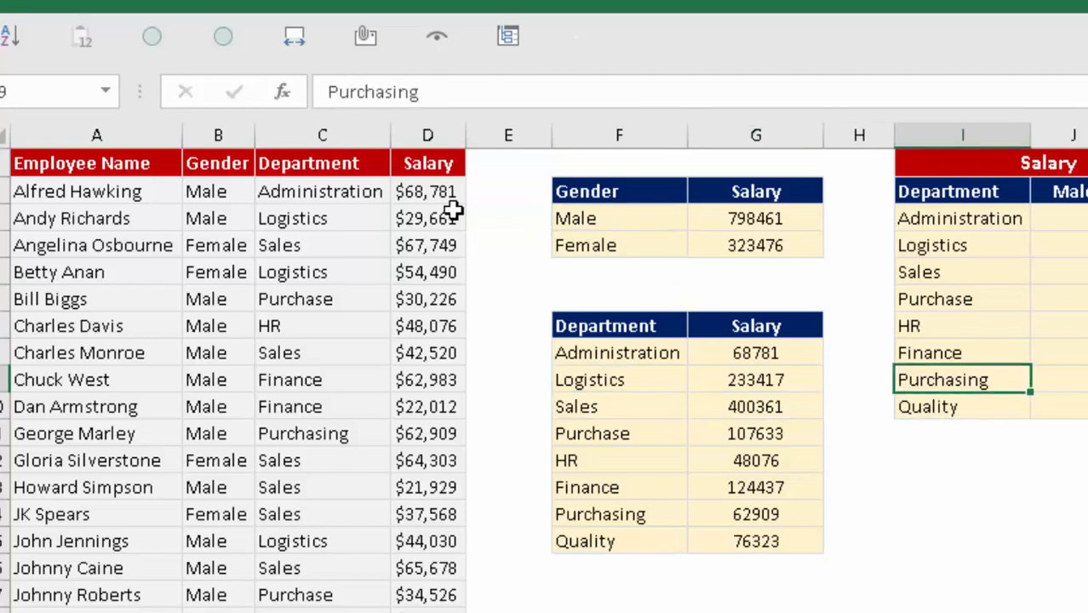
Examine the layout of the Salary table that crosses departments in column I with genders in row 2.
{"action": "key", "text": "Up"}
{"action": "key", "text": "Up"}
{"action": "key", "text": "Up"}
{"action": "key", "text": "Up"}
{"action": "key", "text": "Up"}
{"action": "key", "text": "Up"}
{"action": "key", "text": "Up"}
{"action": "key", "text": "Up"}
{"action": "key", "text": "Down"}
{"action": "key", "text": "Right"}
{"action": "key", "text": "Right"}
{"action": "key", "text": "Left"}
{"action": "key", "text": "Left"}
{"action": "key", "text": "Down"}
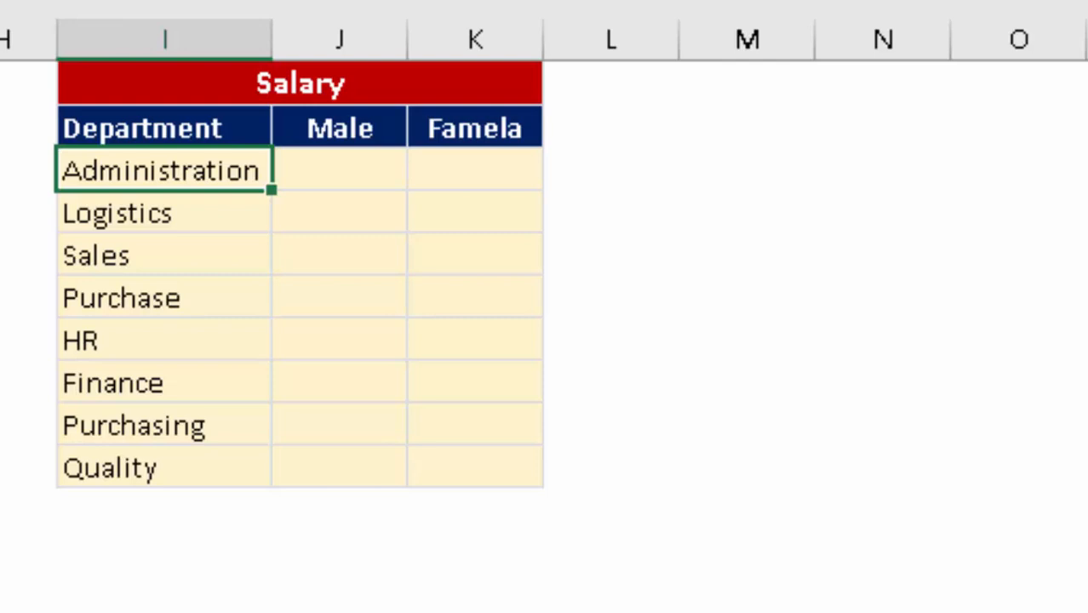
Start a SUMIFS formula in J3 for male Administration salaries with $D$1:$D$25 as the absolute sum range.
{"action": "key", "text": "Right"}
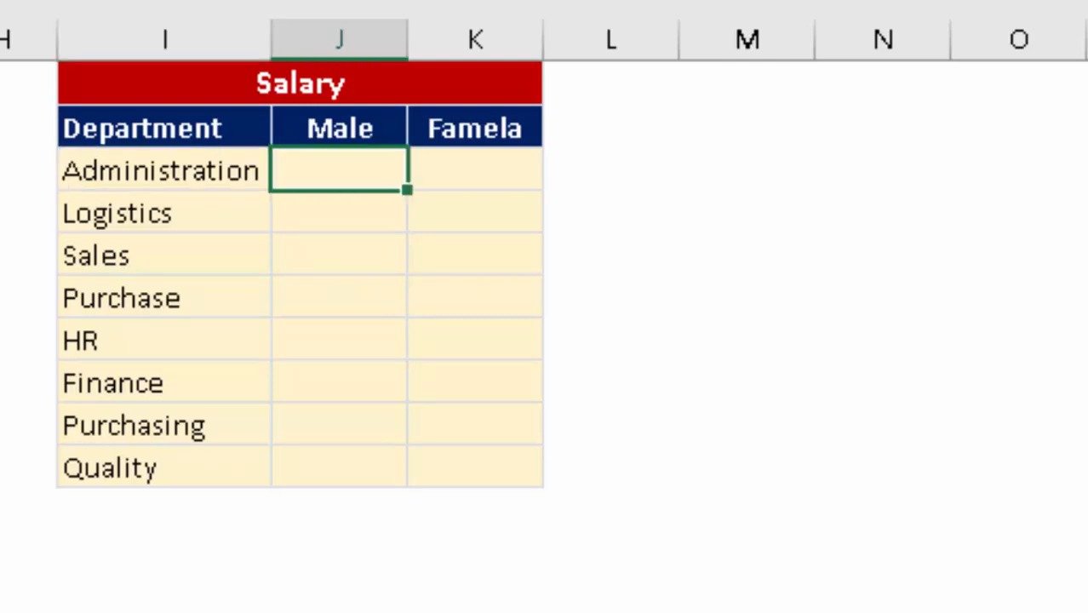
{"action": "key", "text": "Up"}
{"action": "key", "text": "Down"}
{"action": "type", "text": "=sum"}
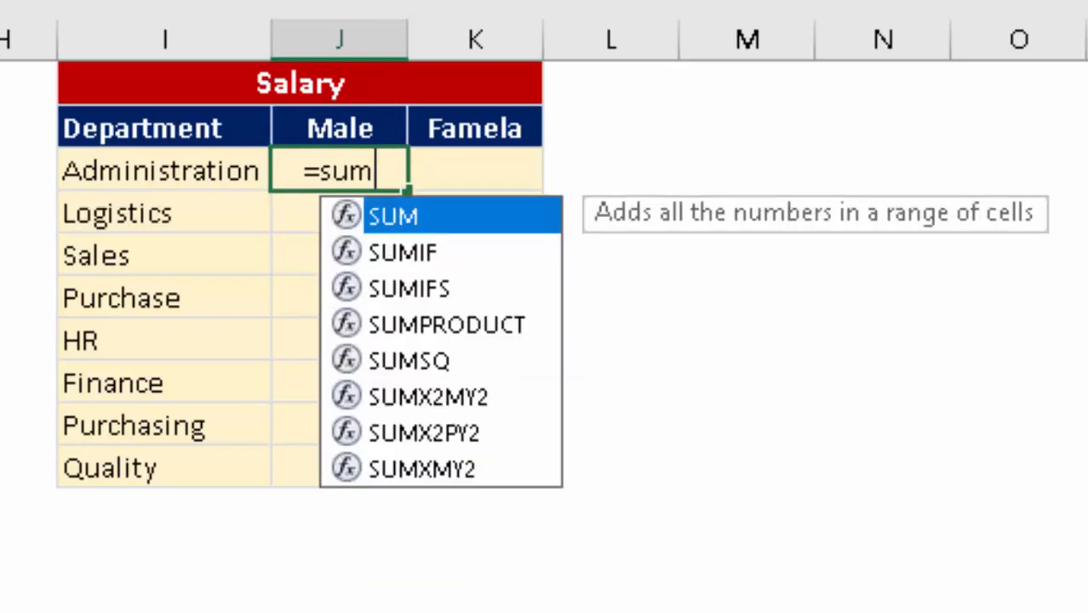
{"action": "key", "text": "Escape"}
{"action": "key", "text": "Tab"}
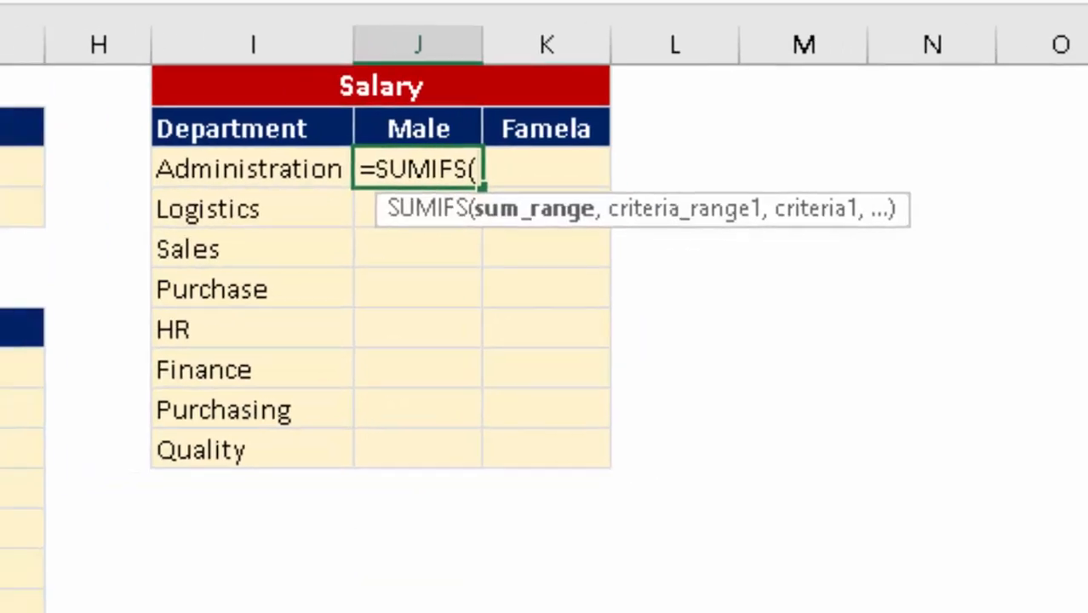
{"action": "key", "text": "Left"}
{"action": "key", "text": "Left"}
{"action": "key", "text": "Left"}
{"action": "key", "text": "Left"}
{"action": "key", "text": "Left"}
{"action": "key", "text": "Left"}
{"action": "key", "text": "Up"}
{"action": "key", "text": "Up"}
{"action": "key", "text": "ctrl+shift+Down"}
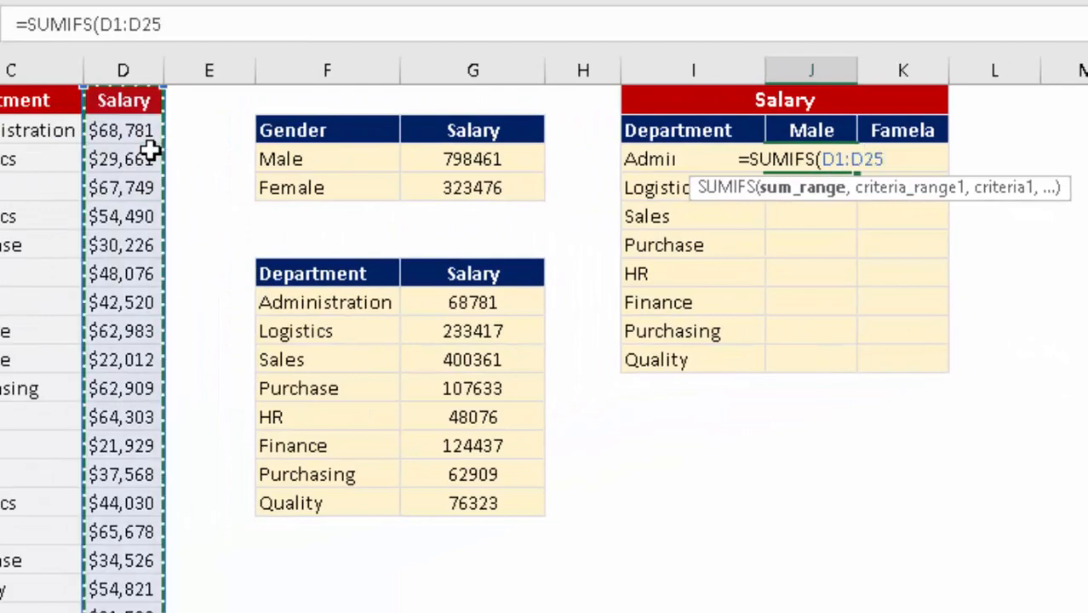
{"action": "key", "text": "F4"}
{"action": "type", "text": ","}
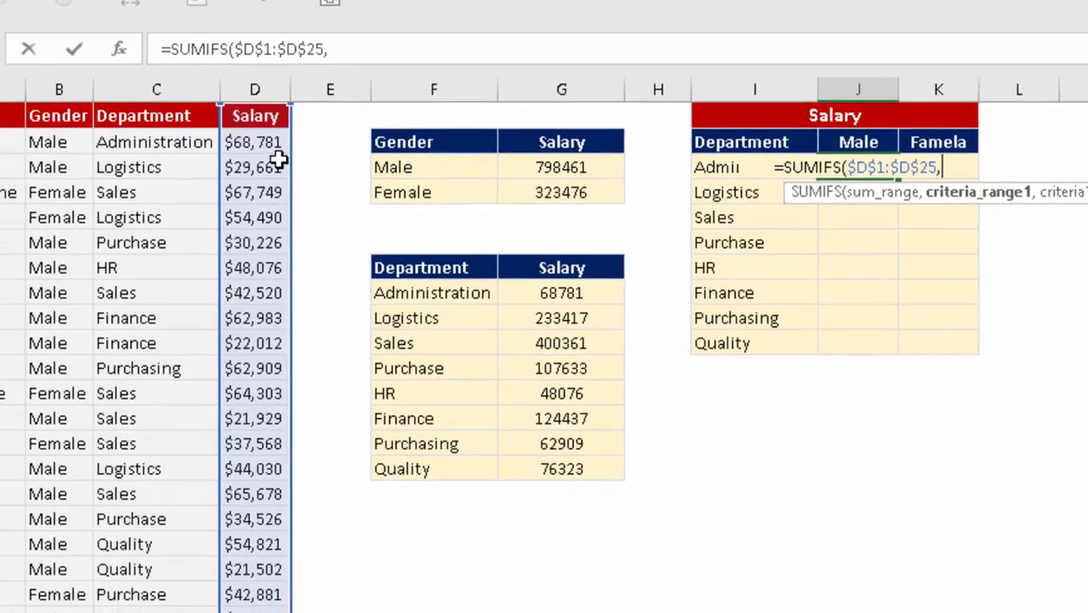
Set the first criteria range of the J3 SUMIFS formula to the Department column as absolute reference $C$1:$C$25.
{"action": "key", "text": "Left"}
{"action": "key", "text": "Left"}
{"action": "key", "text": "Left"}
{"action": "key", "text": "Left"}
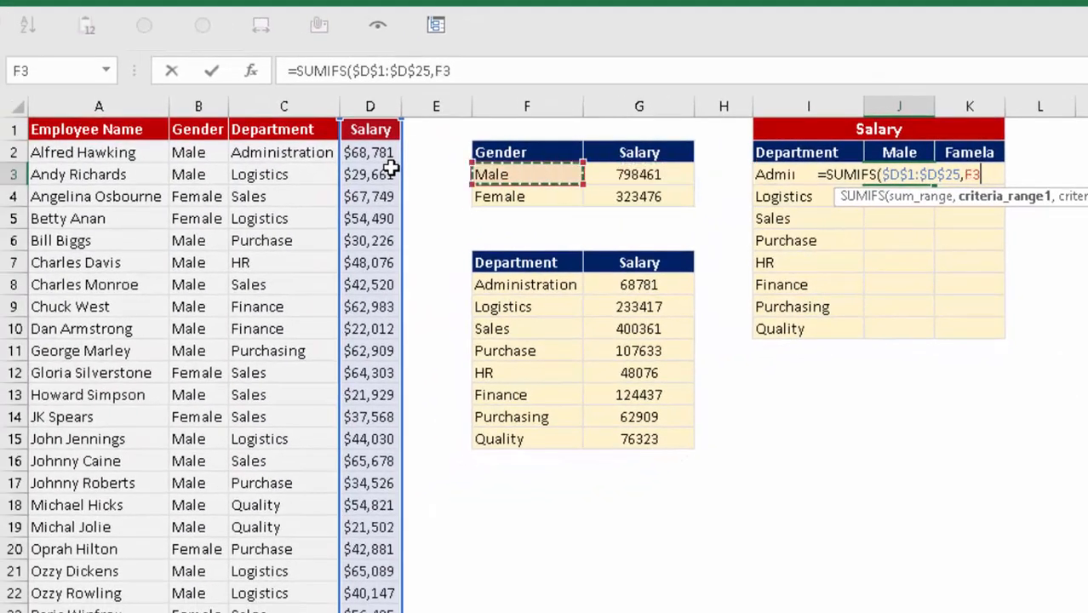
{"action": "key", "text": "Left"}
{"action": "key", "text": "Left"}
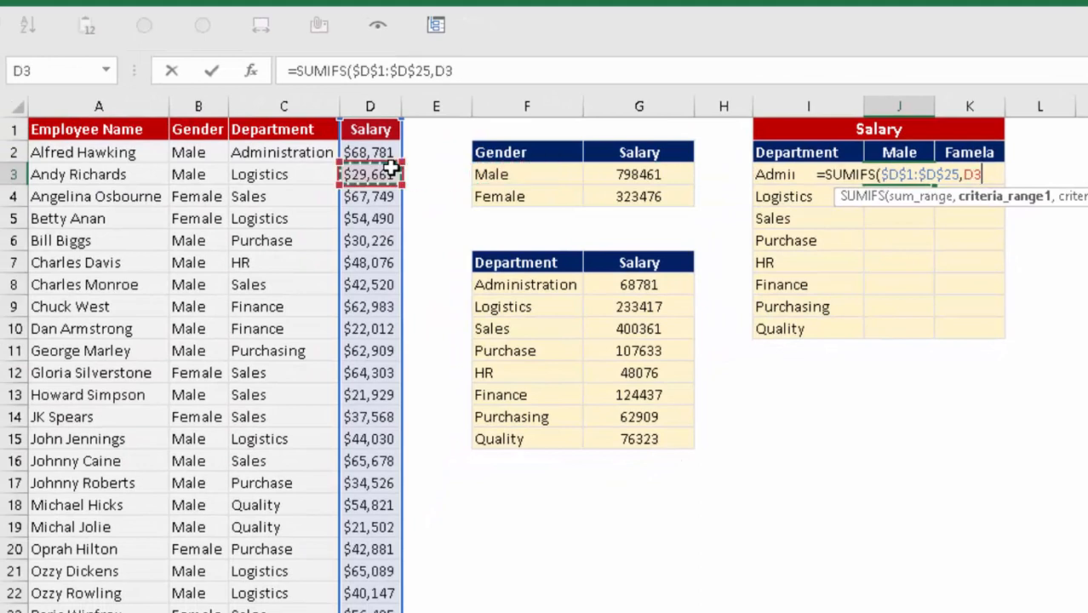
{"action": "key", "text": "Left"}
{"action": "key", "text": "Up"}
{"action": "key", "text": "Up"}
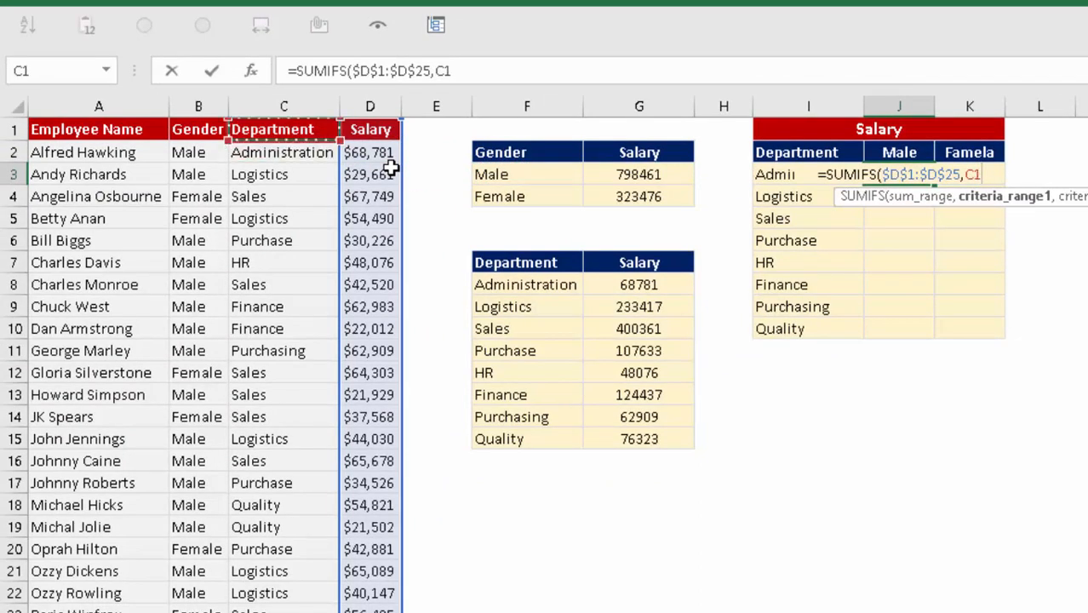
{"action": "key", "text": "ctrl+shift+Down"}
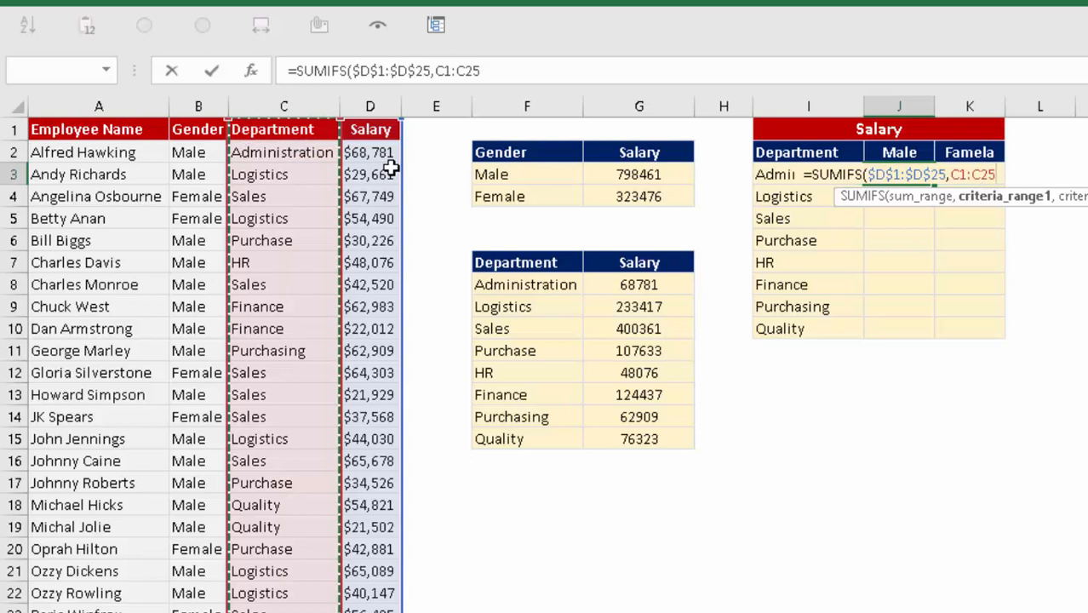
{"action": "key", "text": "F4"}
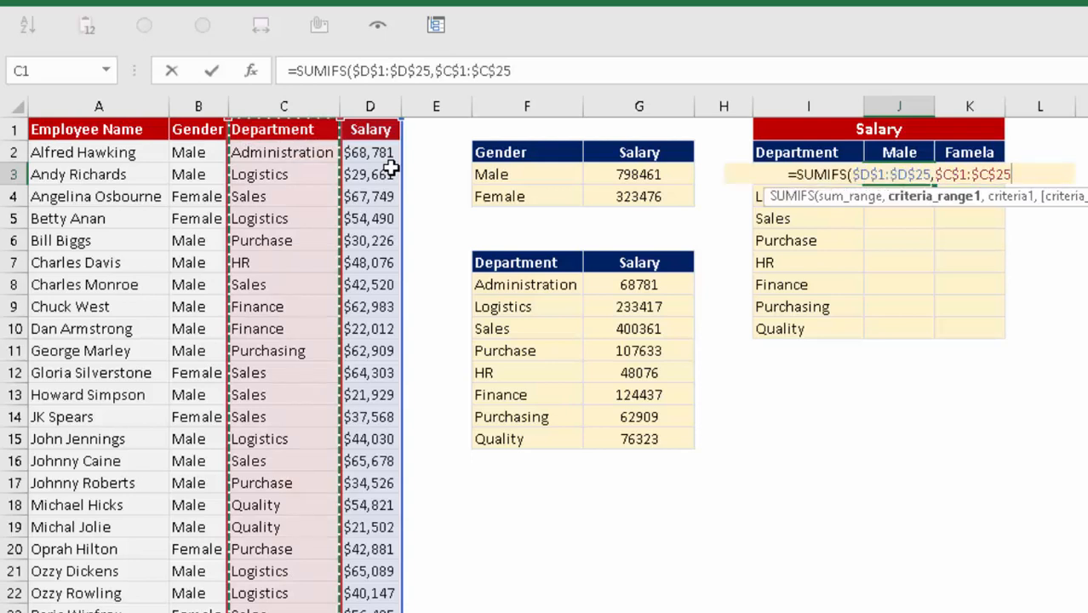
Set the first criterion of the J3 formula to the Administration cell as mixed reference $I3, locking only the column.
{"action": "type", "text": ","}
{"action": "key", "text": "Left"}
{"action": "key", "text": "Left"}
{"action": "key", "text": "Left"}
{"action": "key", "text": "Right"}
{"action": "key", "text": "Right"}
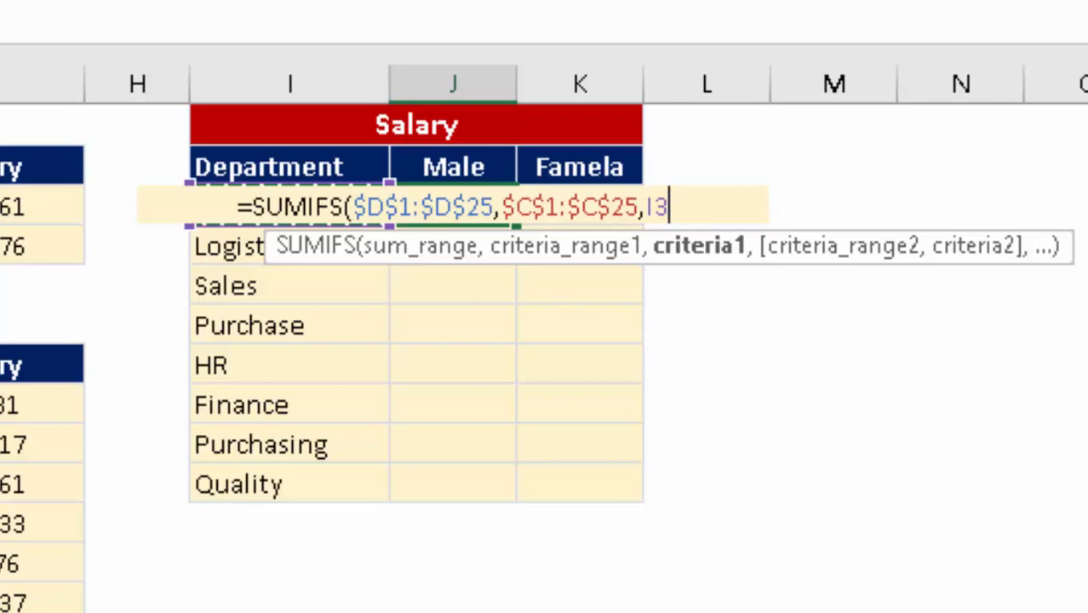
{"action": "key", "text": "F4"}
{"action": "key", "text": "F4"}
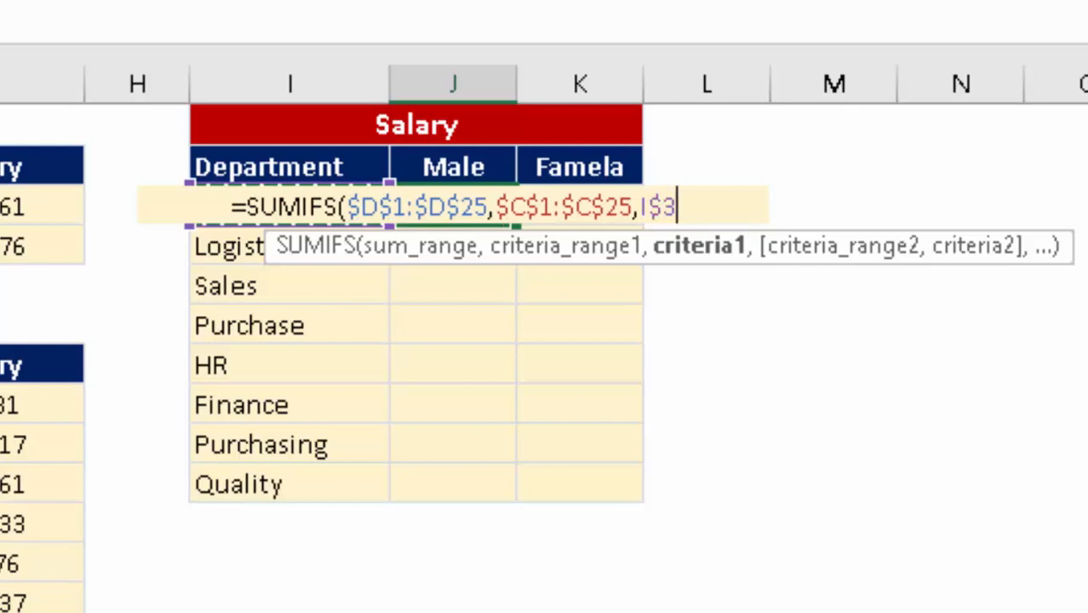
{"action": "key", "text": "F4"}
{"action": "type", "text": ","}
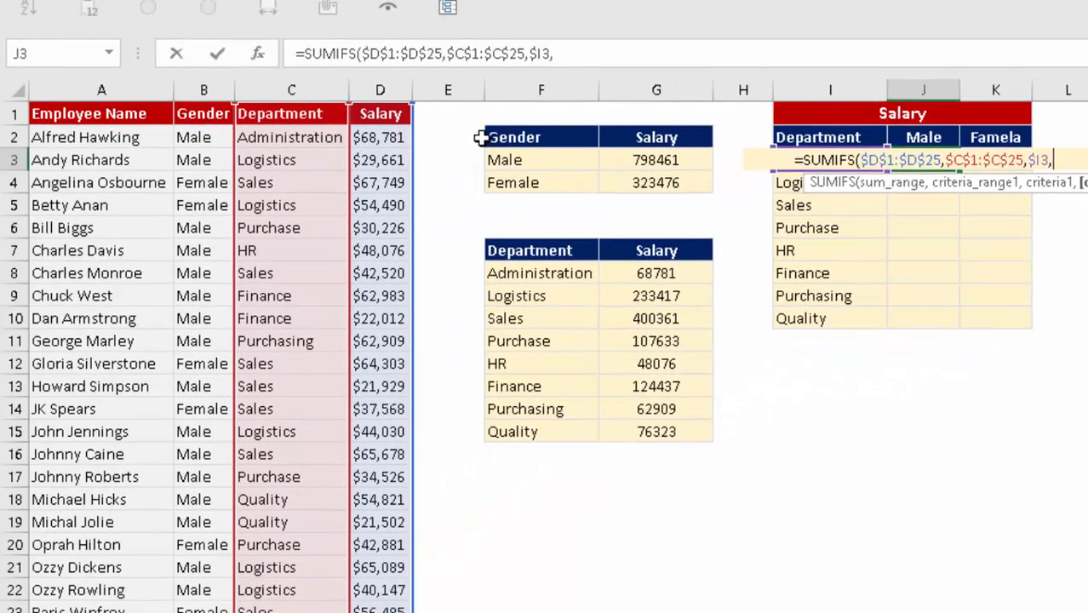
Set the second criteria range of the J3 formula to the Gender column as absolute reference $B$1:$B$25.
{"action": "left_click", "coordinate": [204, 115]}
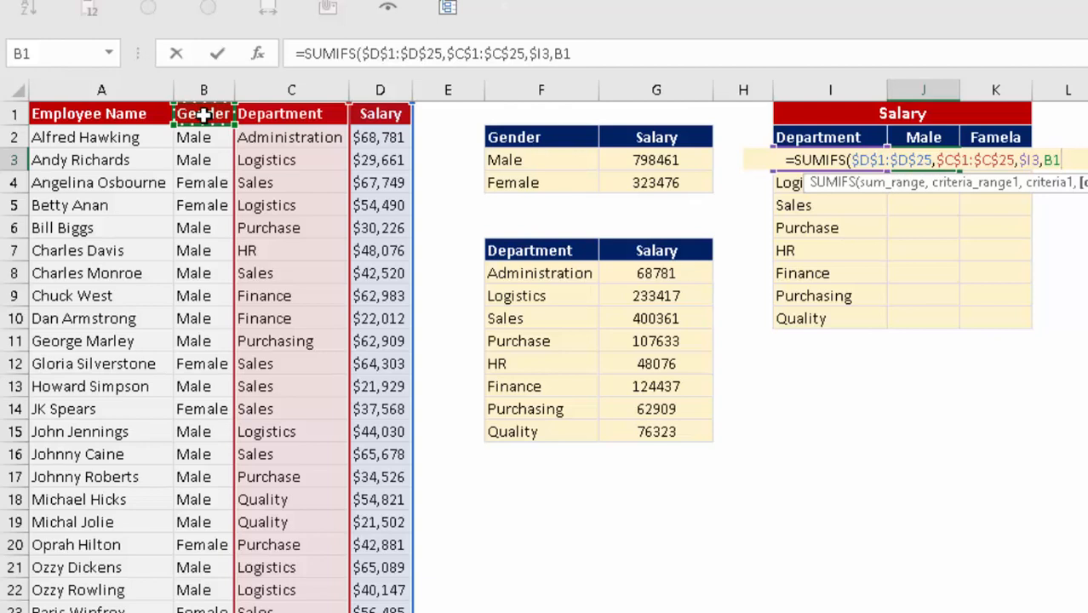
{"action": "key", "text": "ctrl+shift+Down"}
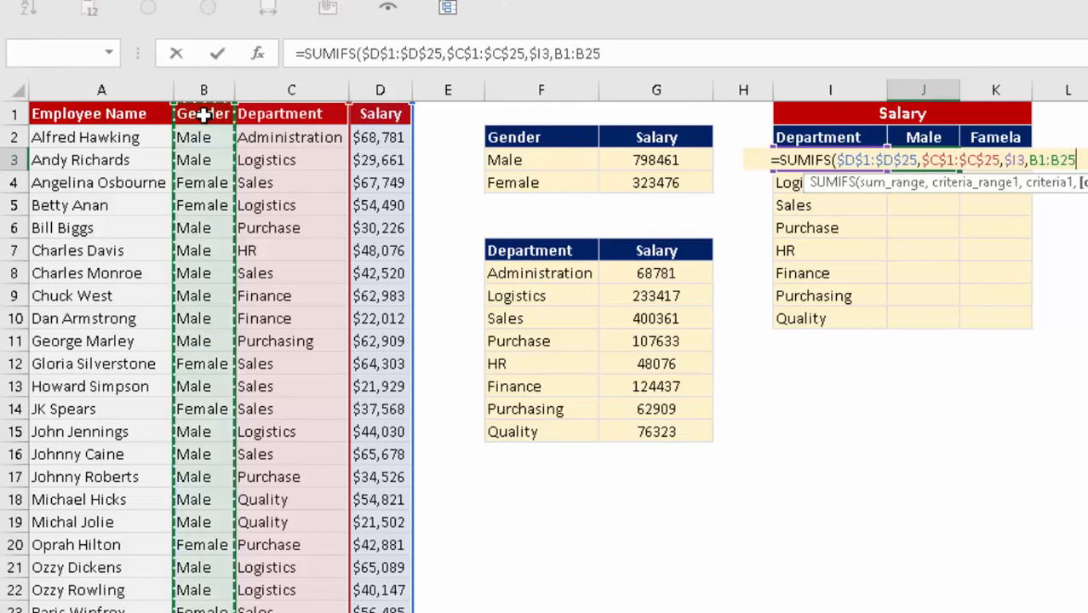
{"action": "key", "text": "F4"}
{"action": "type", "text": ","}
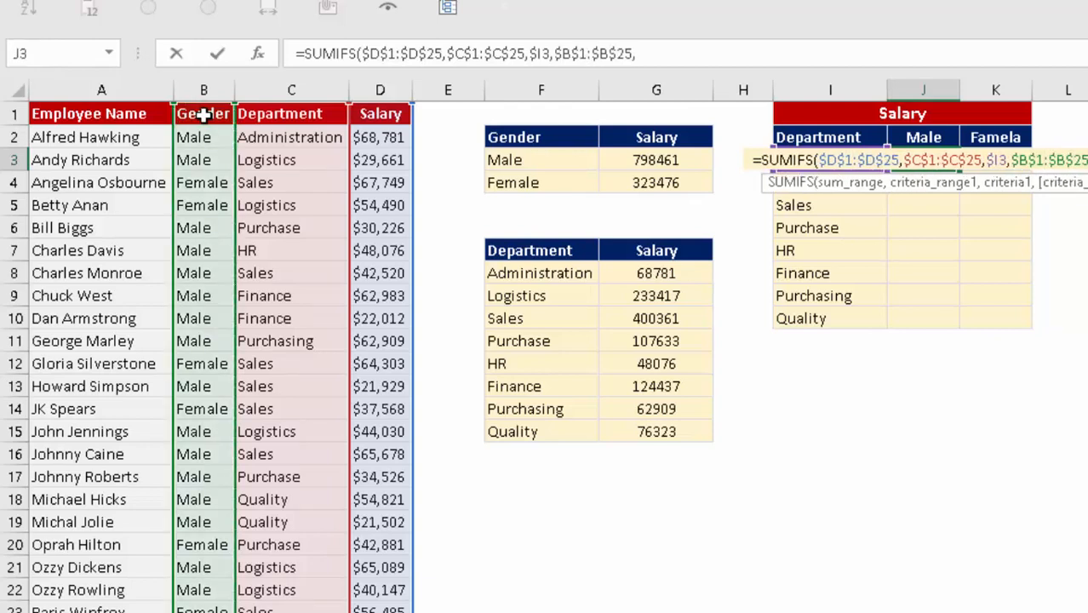
Complete the J3 formula with the Male header as second criterion, using mixed reference J$2 that locks only the row.
{"action": "key", "text": "Up"}
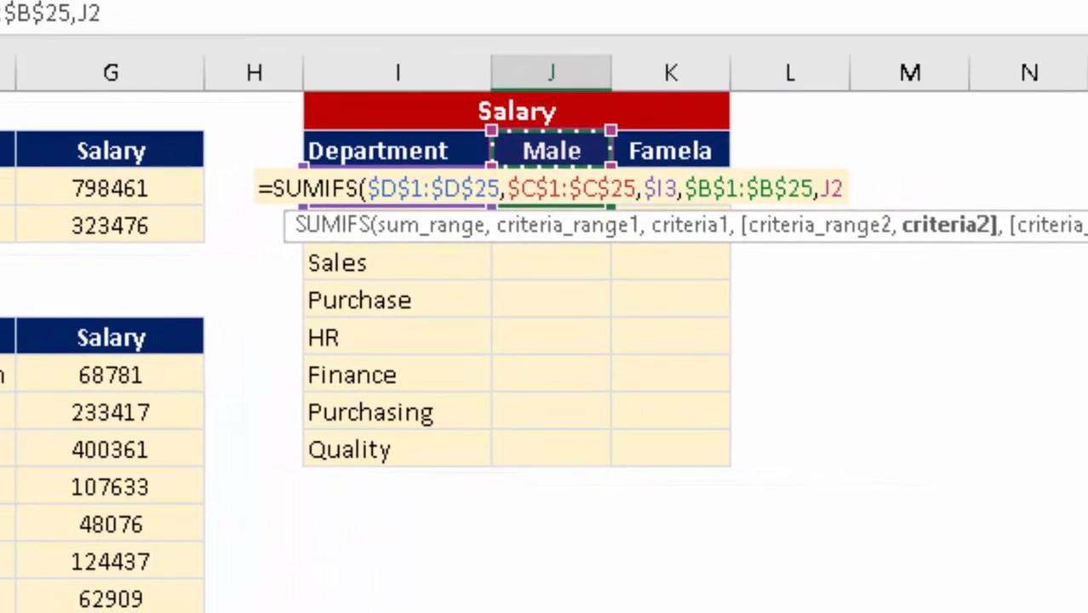
{"action": "key", "text": "F4"}
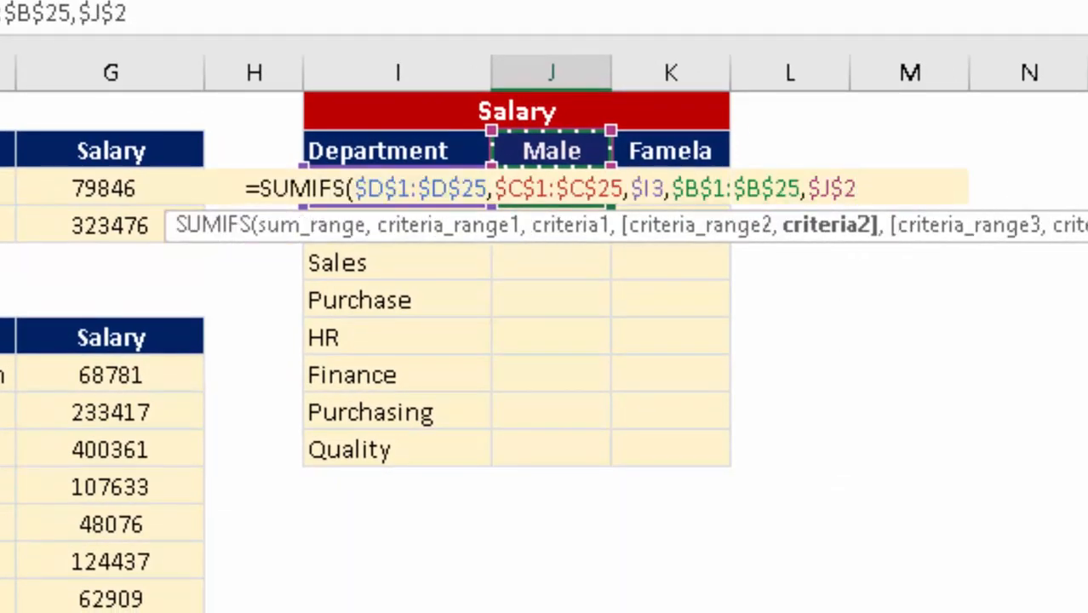
{"action": "key", "text": "F4"}
{"action": "type", "text": ","}
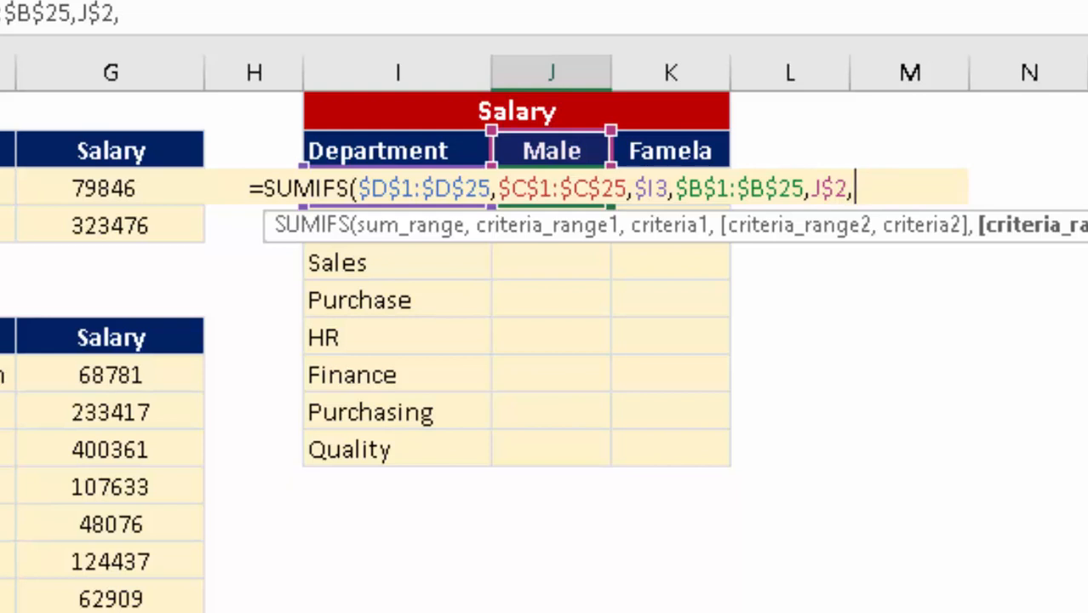
{"action": "key", "text": "BackSpace"}
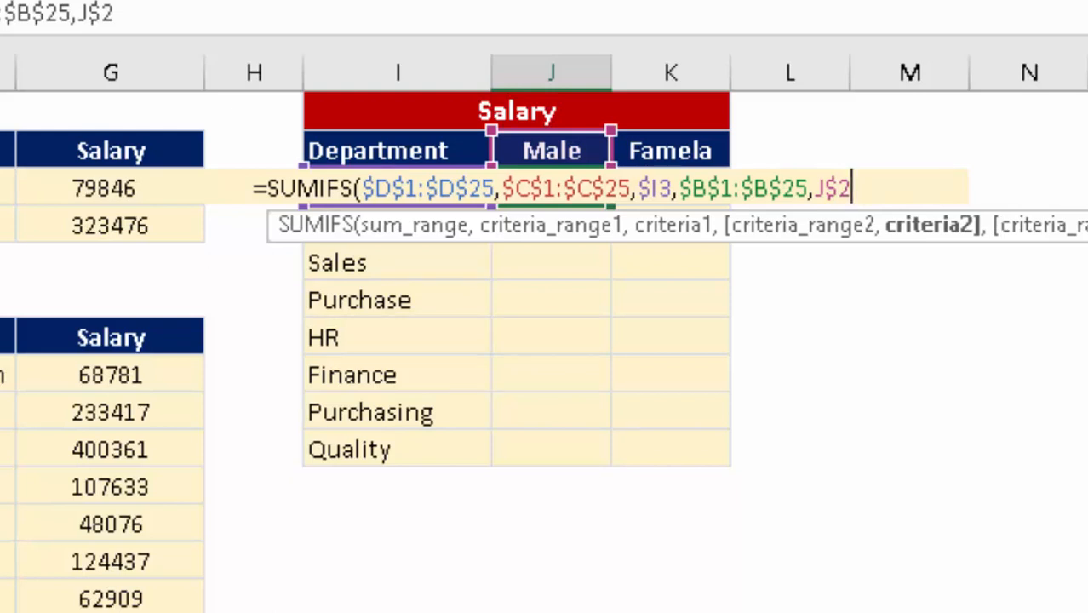
{"action": "type", "text": ")"}
{"action": "key", "text": "Return"}
{"action": "key", "text": "Up"}
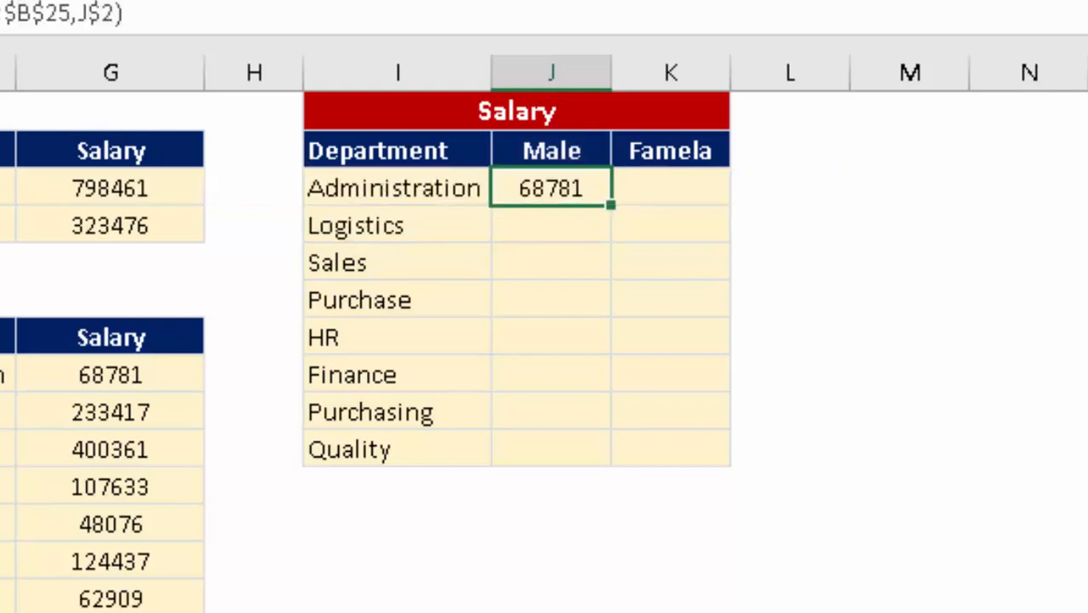
Fill the J3 SUMIFS formula down the Male column to the Quality row in J10.
{"action": "key", "text": "shift+Down"}
{"action": "key", "text": "shift+Down"}
{"action": "key", "text": "shift+Down"}
{"action": "key", "text": "shift+Down"}
{"action": "key", "text": "shift+Down"}
{"action": "key", "text": "shift+Down"}
{"action": "key", "text": "shift+Down"}
{"action": "key", "text": "ctrl+d"}
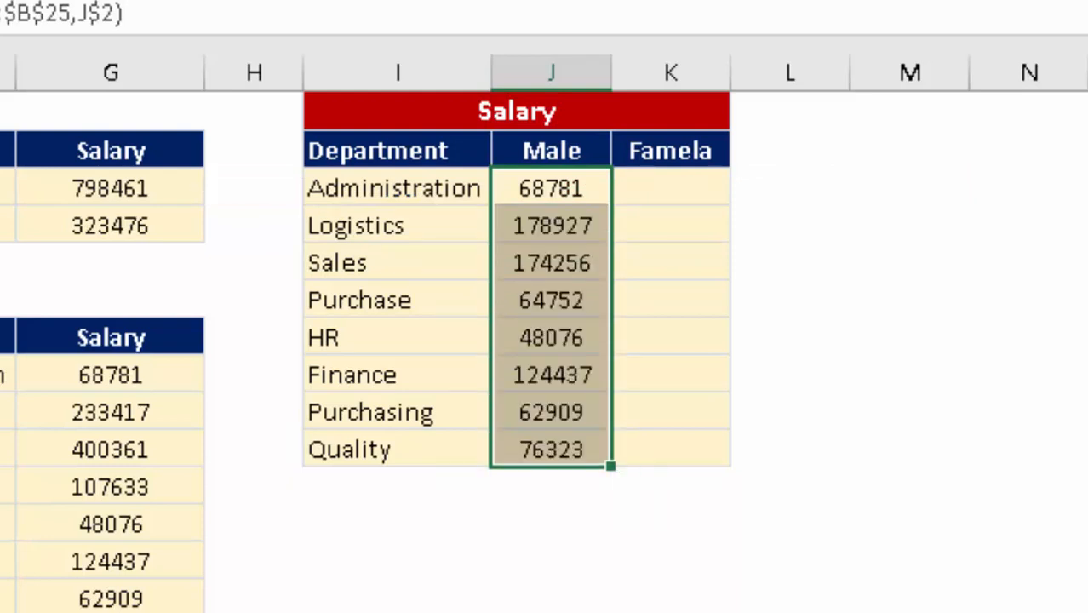
Copy the SUMIFS formula from J3 into K3 for the Administration row of the second gender column.
{"action": "key", "text": "shift+BackSpace"}
{"action": "key", "text": "ctrl+c"}
{"action": "key", "text": "Right"}
{"action": "key", "text": "Return"}
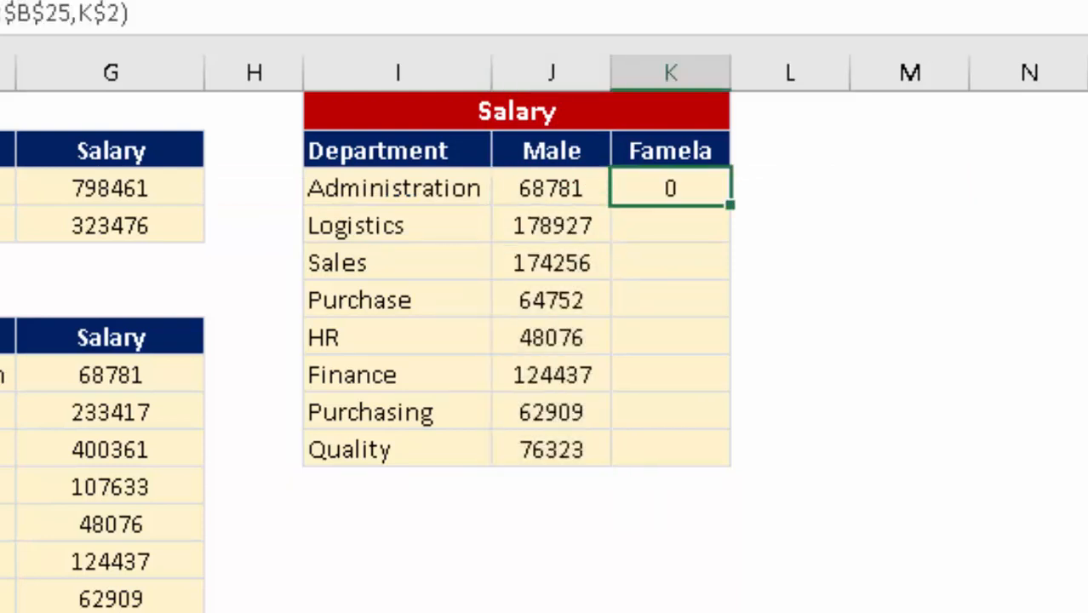
Fill the K3 SUMIFS formula down the second gender column to the Quality row in K10.
{"action": "key", "text": "F2"}
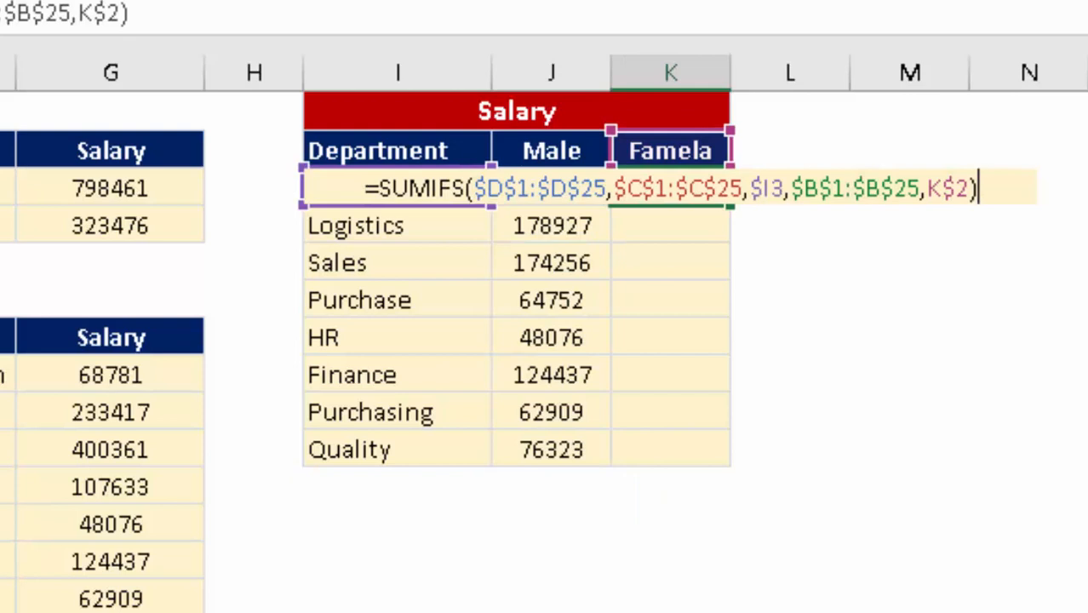
{"action": "key", "text": "Escape"}
{"action": "key", "text": "shift+Down"}
{"action": "key", "text": "shift+Down"}
{"action": "key", "text": "shift+Down"}
{"action": "key", "text": "shift+Down"}
{"action": "key", "text": "shift+Down"}
{"action": "key", "text": "shift+Down"}
{"action": "key", "text": "shift+Down"}
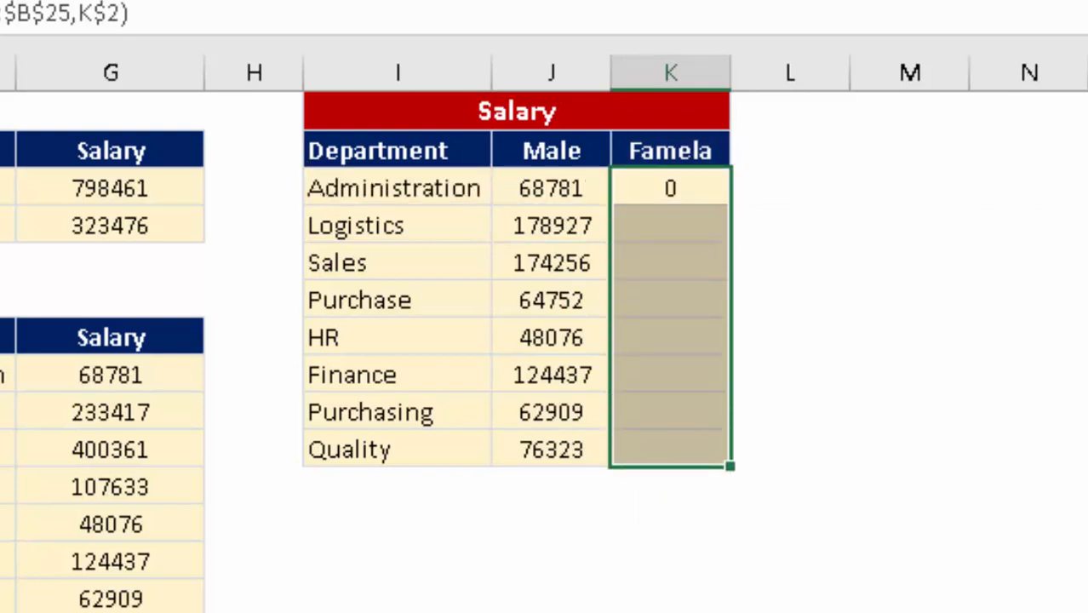
{"action": "key", "text": "ctrl+d"}
{"action": "key", "text": "Up"}
{"action": "key", "text": "Down"}
Inspect the K3 SUMIFS formula argument by argument, checking its criteria references $I3 and K$2.
{"action": "key", "text": "F2"}
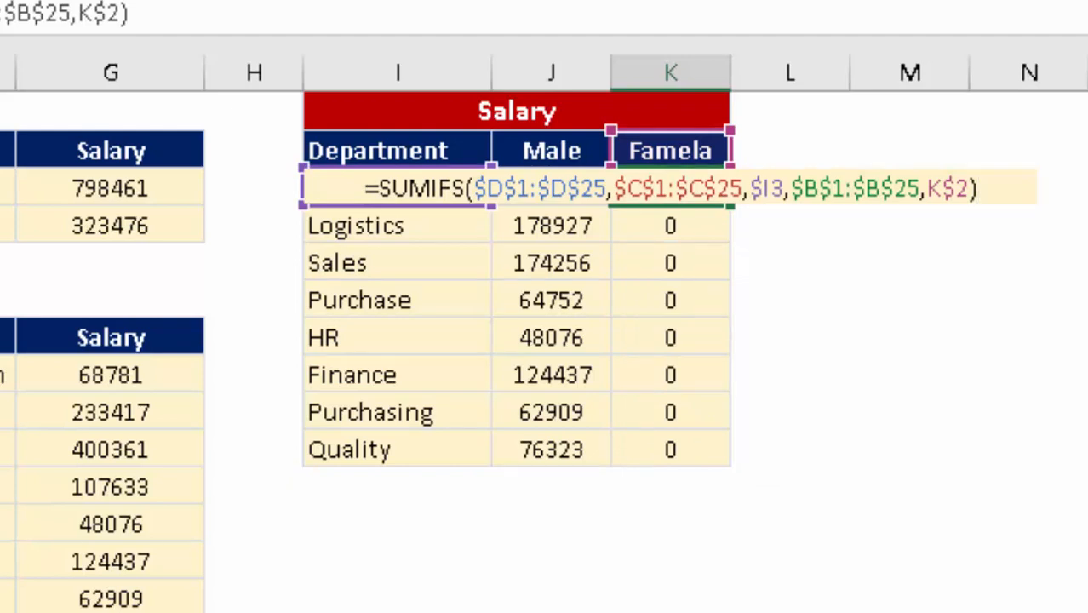
{"action": "key", "text": "Left"}
{"action": "key", "text": "Left"}
{"action": "key", "text": "Left"}
{"action": "key", "text": "Left"}
{"action": "key", "text": "Left"}
{"action": "key", "text": "Left"}
{"action": "key", "text": "Left"}
{"action": "key", "text": "Left"}
{"action": "key", "text": "Left"}
{"action": "key", "text": "Left"}
{"action": "key", "text": "Left"}
{"action": "key", "text": "Left"}
{"action": "key", "text": "Left"}
{"action": "key", "text": "Left"}
{"action": "key", "text": "Left"}
{"action": "key", "text": "Left"}
{"action": "key", "text": "Left"}
{"action": "key", "text": "Left"}
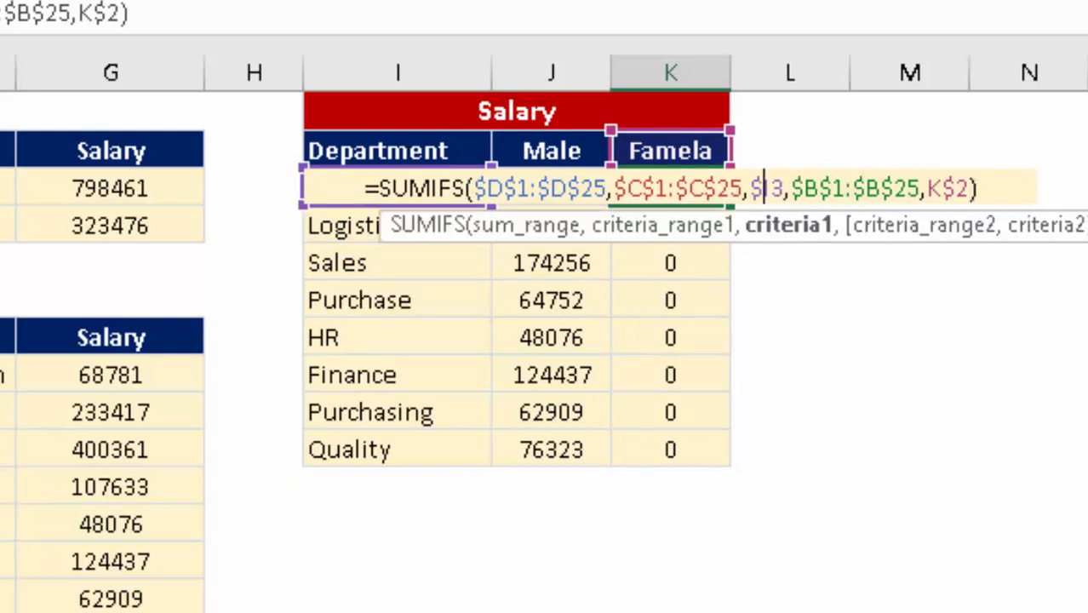
{"action": "key", "text": "Left"}
{"action": "key", "text": "Left"}
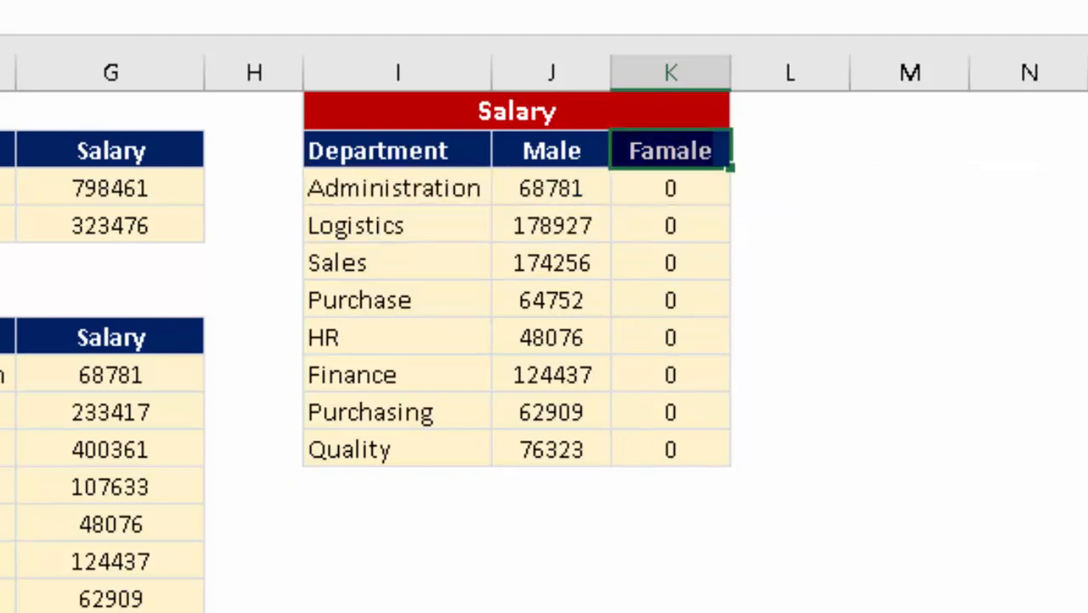
Correct the spelling of the K2 header to Female.
{"action": "type", "text": "Female"}
{"action": "key", "text": "Return"}
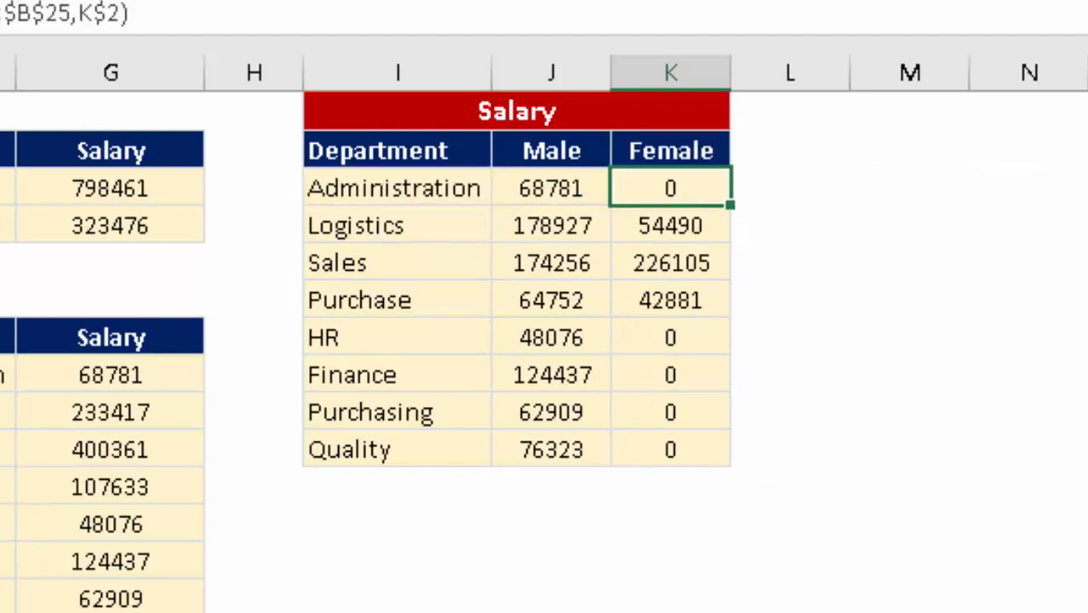
Review the salary results by department in the Female column K3:K10 against their headers.
{"action": "key", "text": "Down"}
{"action": "key", "text": "Down"}
{"action": "key", "text": "Down"}
{"action": "key", "text": "Down"}
{"action": "key", "text": "Down"}
{"action": "key", "text": "Down"}
{"action": "key", "text": "Up"}
{"action": "key", "text": "Up"}
{"action": "key", "text": "Up"}
{"action": "key", "text": "Up"}
{"action": "key", "text": "Up"}
{"action": "key", "text": "Up"}
{"action": "key", "text": "Up"}
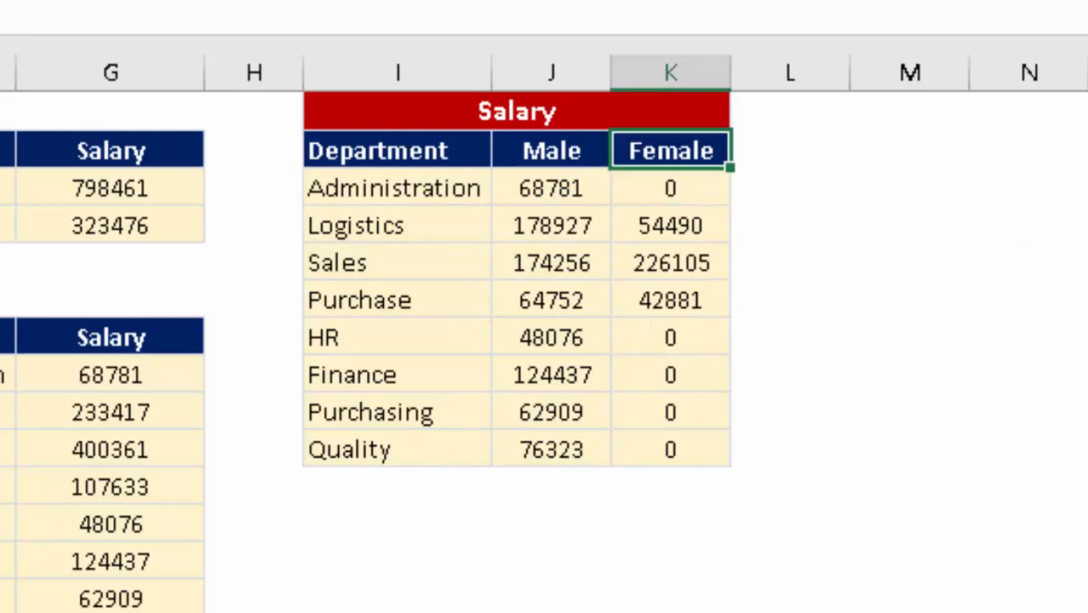
{"action": "key", "text": "Down"}
{"action": "key", "text": "Up"}
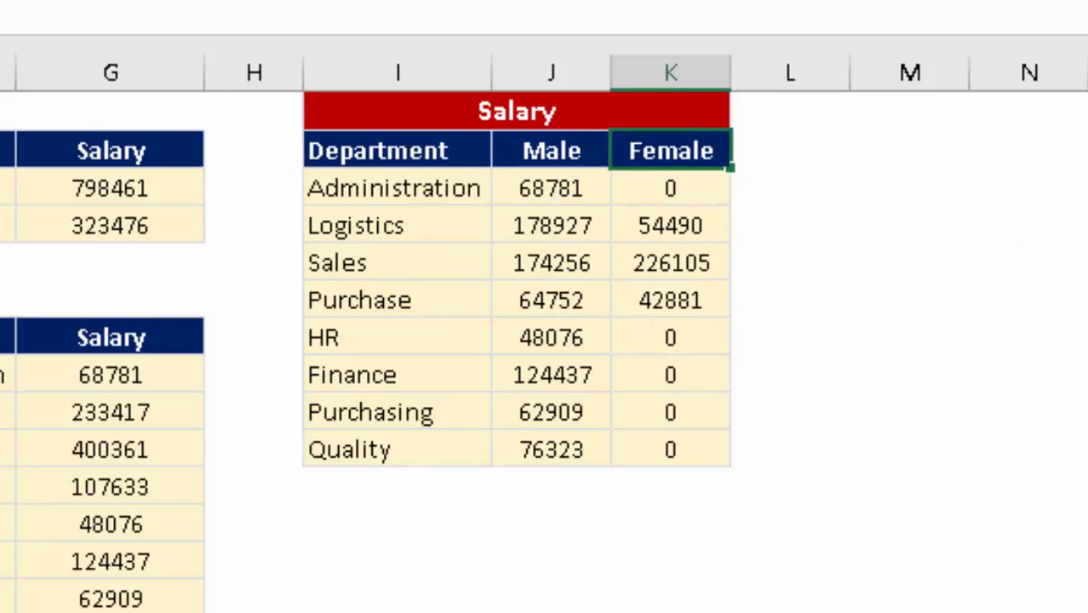
{"action": "key", "text": "Left"}
{"action": "key", "text": "Left"}
{"action": "key", "text": "Right"}
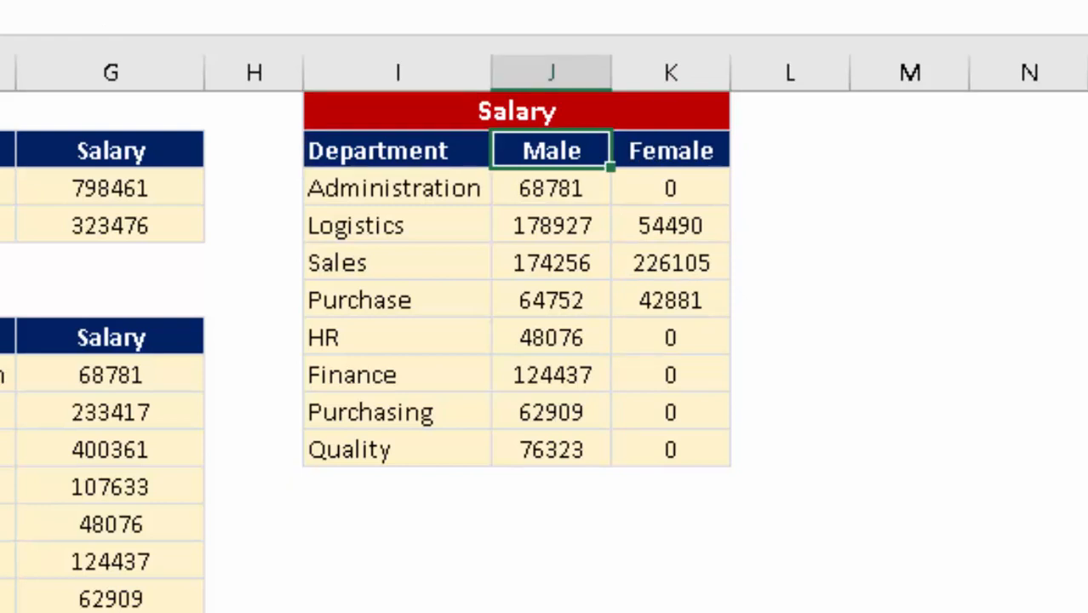
{"action": "key", "text": "Down"}
{"action": "key", "text": "Right"}
{"action": "key", "text": "Down"}
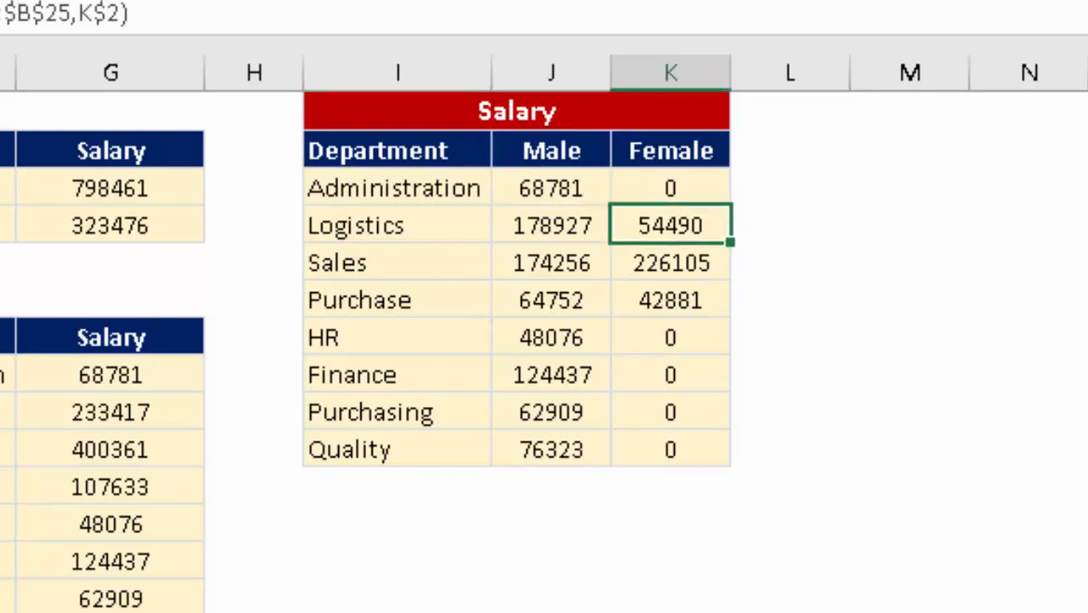
{"action": "key", "text": "Down"}
{"action": "key", "text": "Down"}
{"action": "key", "text": "Down"}
{"action": "key", "text": "Down"}
{"action": "key", "text": "Down"}
{"action": "key", "text": "Down"}
{"action": "key", "text": "Up"}
{"action": "key", "text": "Up"}
{"action": "key", "text": "Up"}
{"action": "key", "text": "Up"}
{"action": "key", "text": "Up"}
{"action": "key", "text": "Up"}
{"action": "key", "text": "Up"}
{"action": "key", "text": "ctrl+shift+Down"}
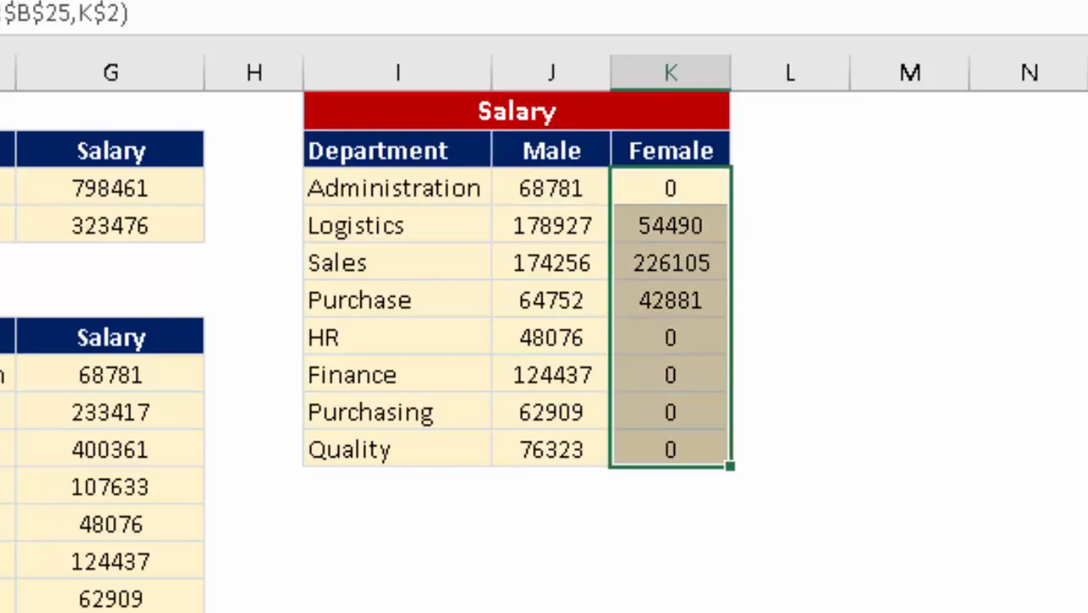
{"action": "key", "text": "Down"}
{"action": "key", "text": "Down"}
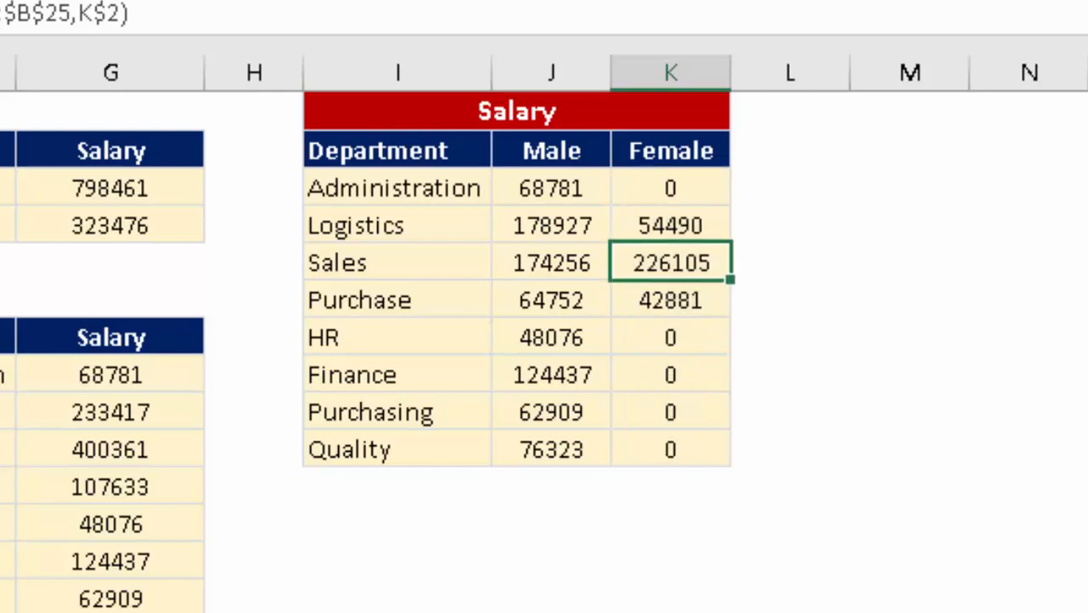
Add AutoSum totals for the Male and Female columns in J11:K11 beneath the department salary table.
{"action": "key", "text": "Left"}
{"action": "key", "text": "Down"}
{"action": "key", "text": "Down"}
{"action": "key", "text": "Down"}
{"action": "key", "text": "Down"}
{"action": "key", "text": "Down"}
{"action": "key", "text": "Down"}
{"action": "key", "text": "Right"}
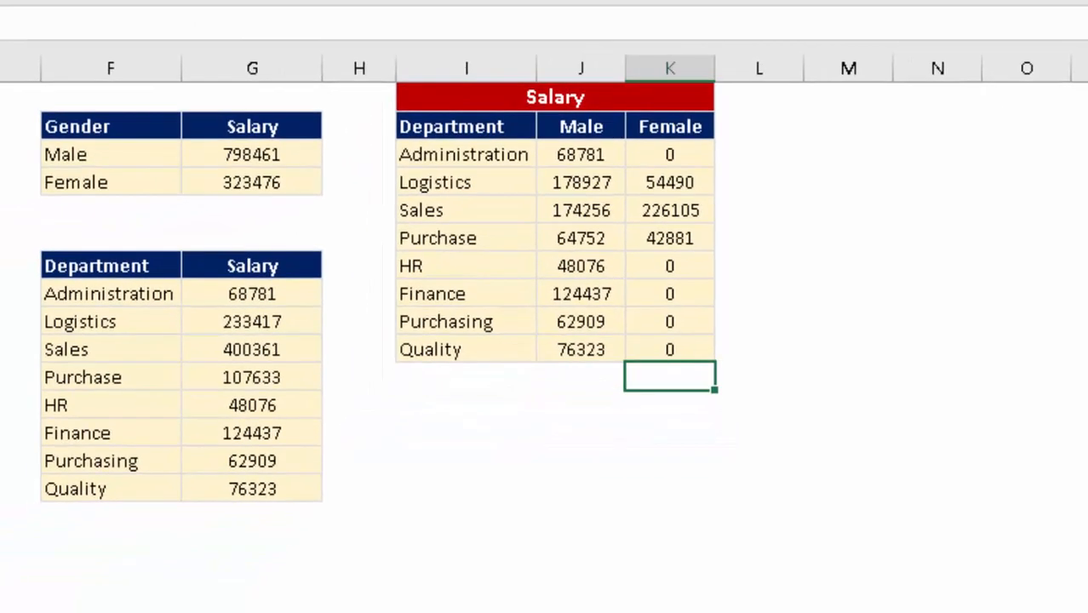
{"action": "key", "text": "Left"}
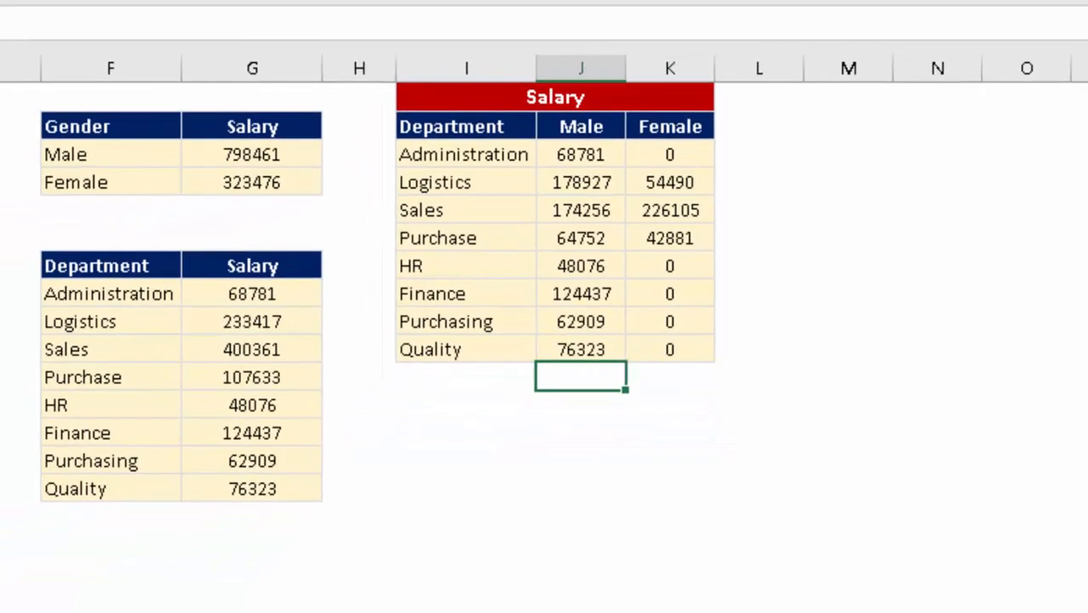
{"action": "key", "text": "shift+Right"}
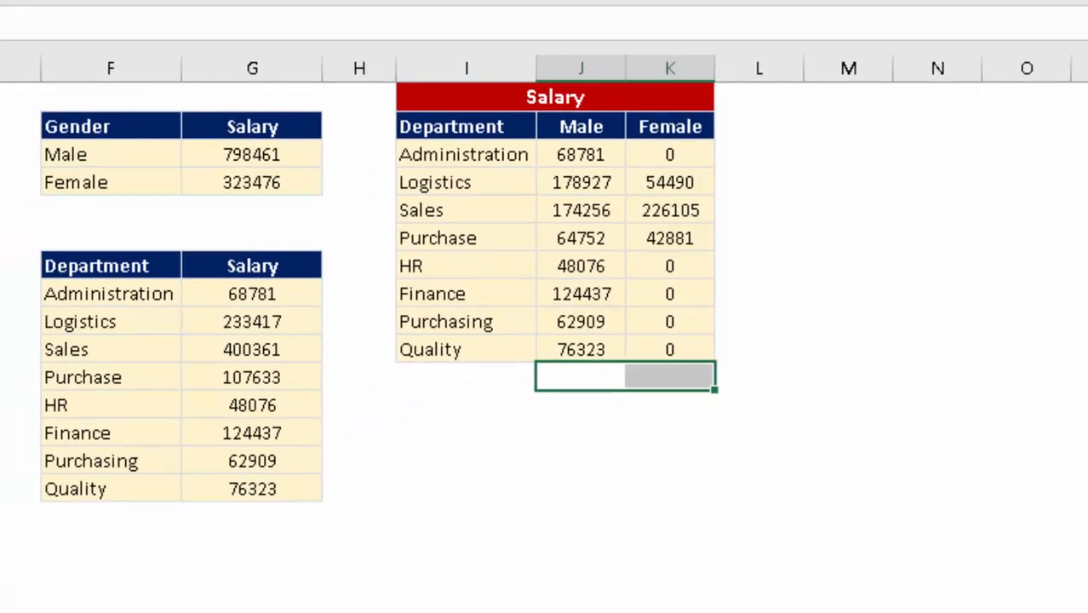
{"action": "key", "text": "alt+="}
{"action": "key", "text": "Return"}
{"action": "key", "text": "Up"}
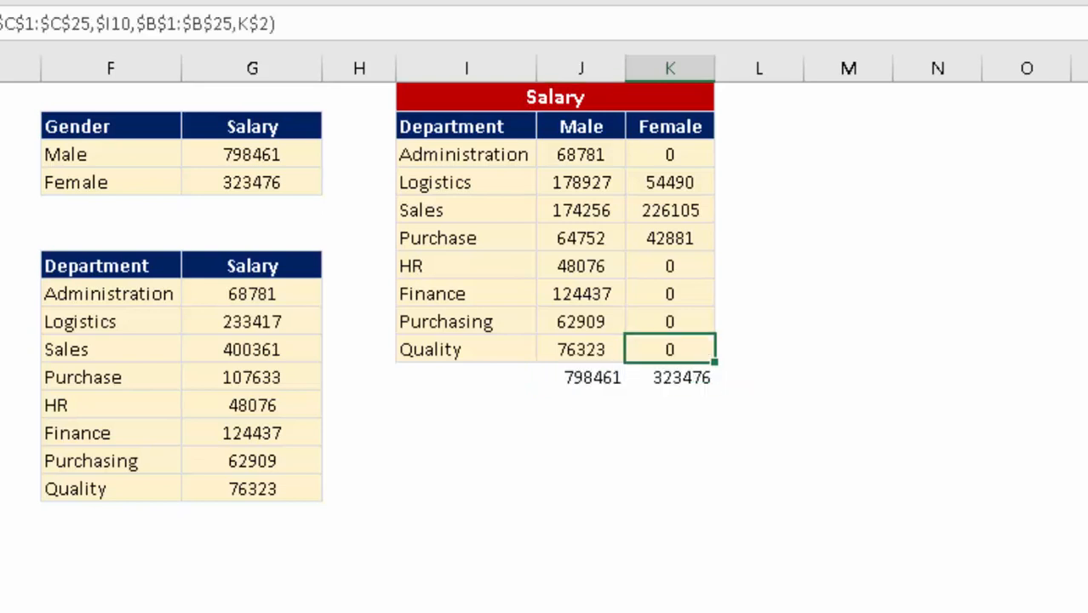
Compare the column totals in J11 and K11 with the gender salary totals in G3 and G4.
{"action": "key", "text": "Left"}
{"action": "key", "text": "Left"}
{"action": "key", "text": "Left"}
{"action": "key", "text": "Up"}
{"action": "key", "text": "Up"}
{"action": "key", "text": "Up"}
{"action": "key", "text": "Up"}
{"action": "key", "text": "Up"}
{"action": "key", "text": "Up"}
{"action": "key", "text": "Up"}
{"action": "key", "text": "Left"}
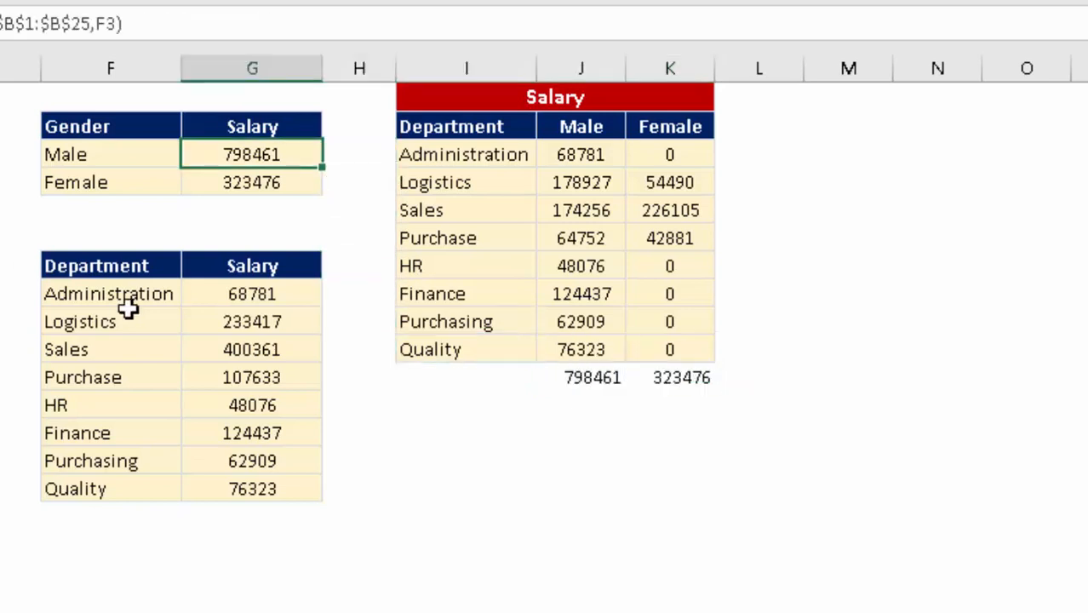
{"action": "left_click", "coordinate": [579, 377]}
{"action": "left_click", "coordinate": [256, 182]}
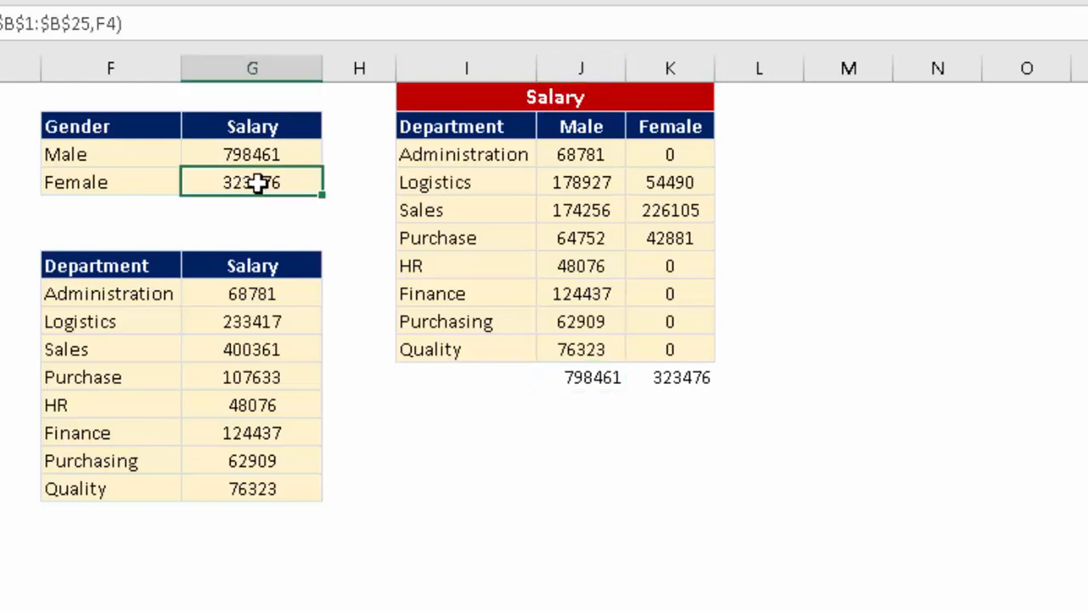
{"action": "left_click", "coordinate": [693, 383]}
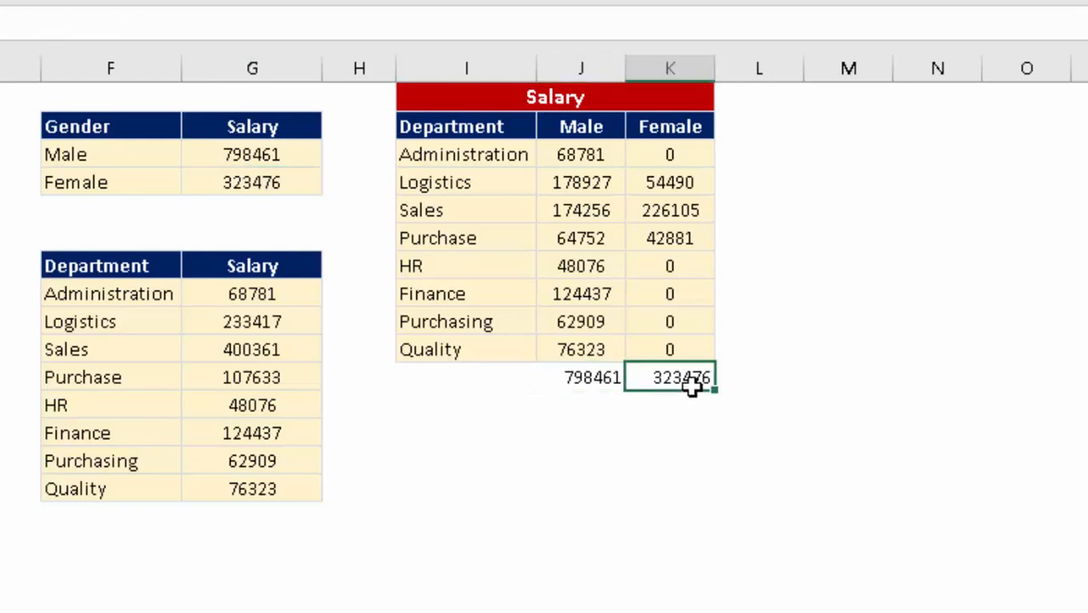
Switch to the next worksheet, which holds the headcount tables.
{"action": "left_click", "coordinate": [549, 471]}
{"action": "key", "text": "ctrl+Up"}
{"action": "key", "text": "ctrl+Up"}
{"action": "key", "text": "Left"}
{"action": "key", "text": "Left"}
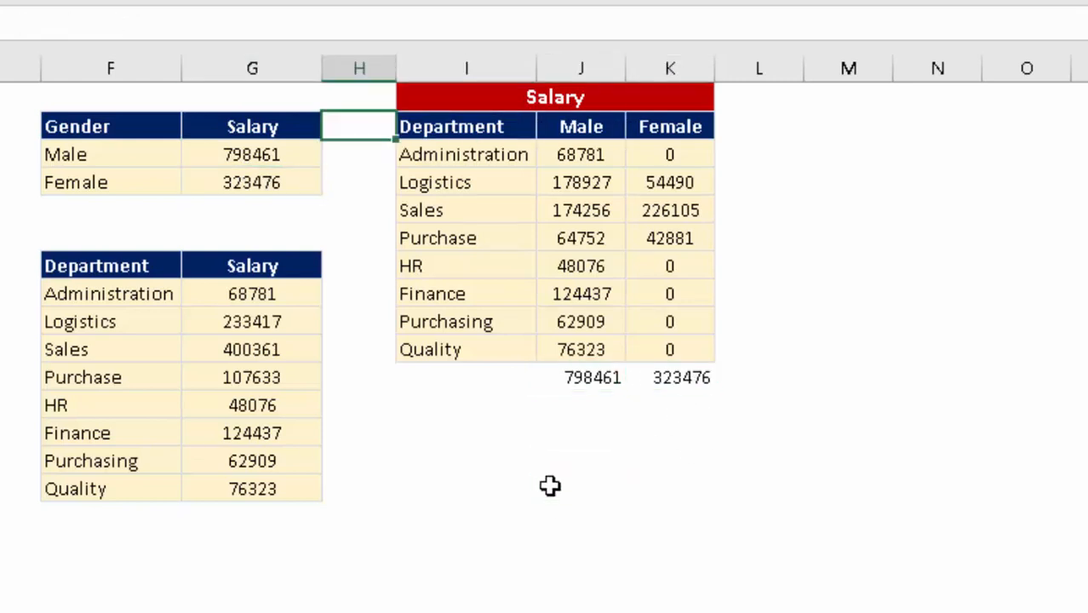
{"action": "key", "text": "Up"}
{"action": "key", "text": "Left"}
{"action": "key", "text": "Left"}
{"action": "key", "text": "ctrl+Page_Down"}
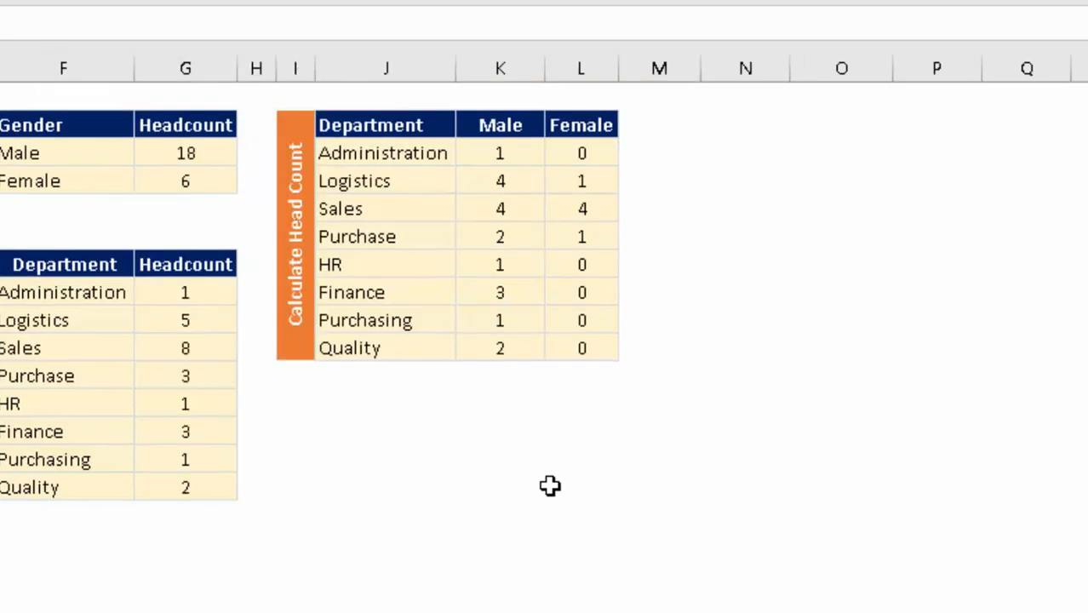
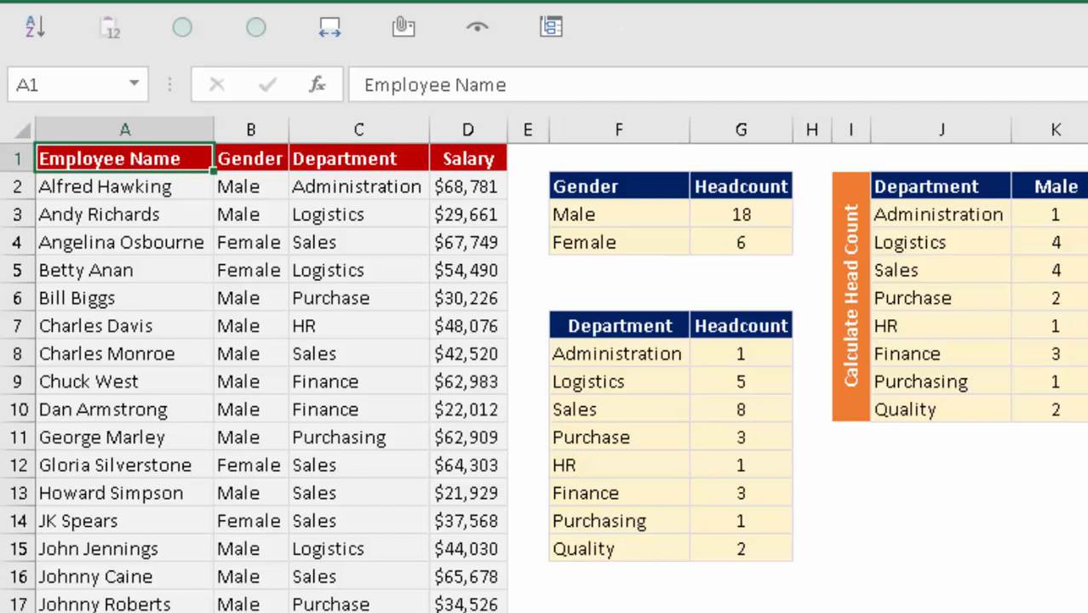
Look over the employee data table from column A to D and the headcount-by-gender table.
{"action": "key", "text": "Down"}
{"action": "key", "text": "Right"}
{"action": "key", "text": "Up"}
{"action": "key", "text": "Left"}
{"action": "key", "text": "ctrl+shift+Right"}
{"action": "key", "text": "ctrl+shift+Down"}
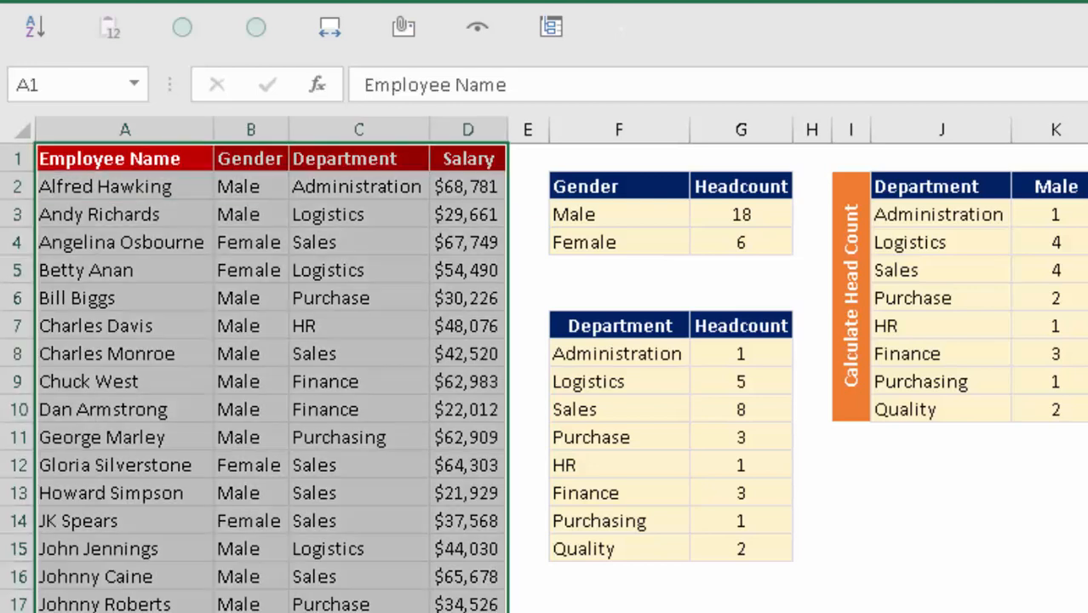
{"action": "key", "text": "Right"}
{"action": "key", "text": "Right"}
{"action": "key", "text": "Right"}
{"action": "key", "text": "Right"}
{"action": "key", "text": "Right"}
{"action": "key", "text": "Right"}
{"action": "key", "text": "Down"}
{"action": "key", "text": "Down"}
{"action": "key", "text": "Up"}
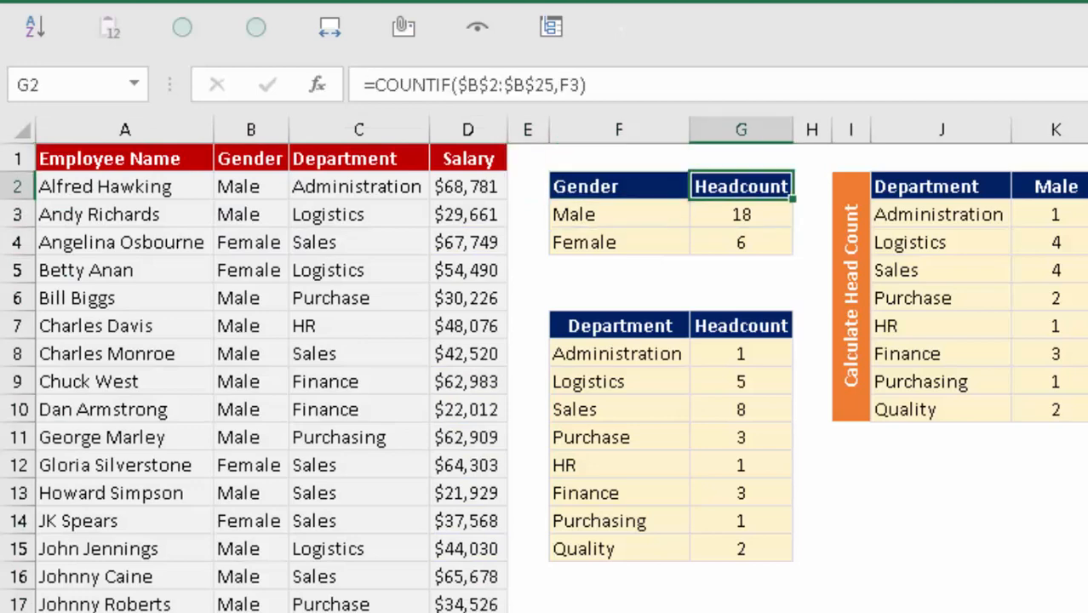
Start a COUNTIF formula in G3 for the Male headcount.
{"action": "key", "text": "Left"}
{"action": "key", "text": "Right"}
{"action": "key", "text": "Down"}
{"action": "type", "text": "=cou"}
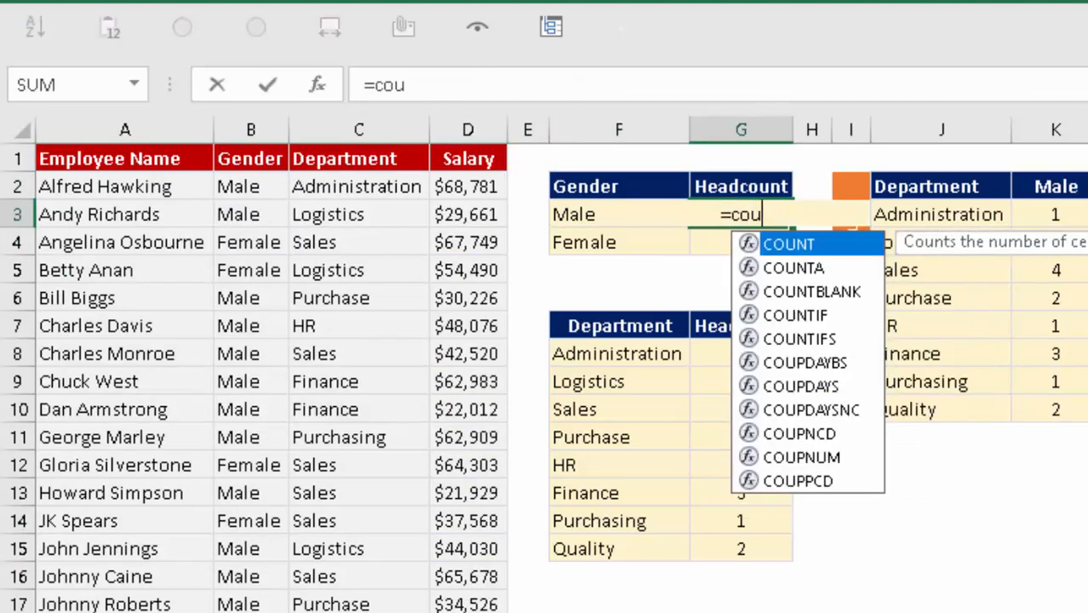
{"action": "type", "text": "n"}
{"action": "key", "text": "Down"}
{"action": "key", "text": "Down"}
{"action": "key", "text": "Down"}
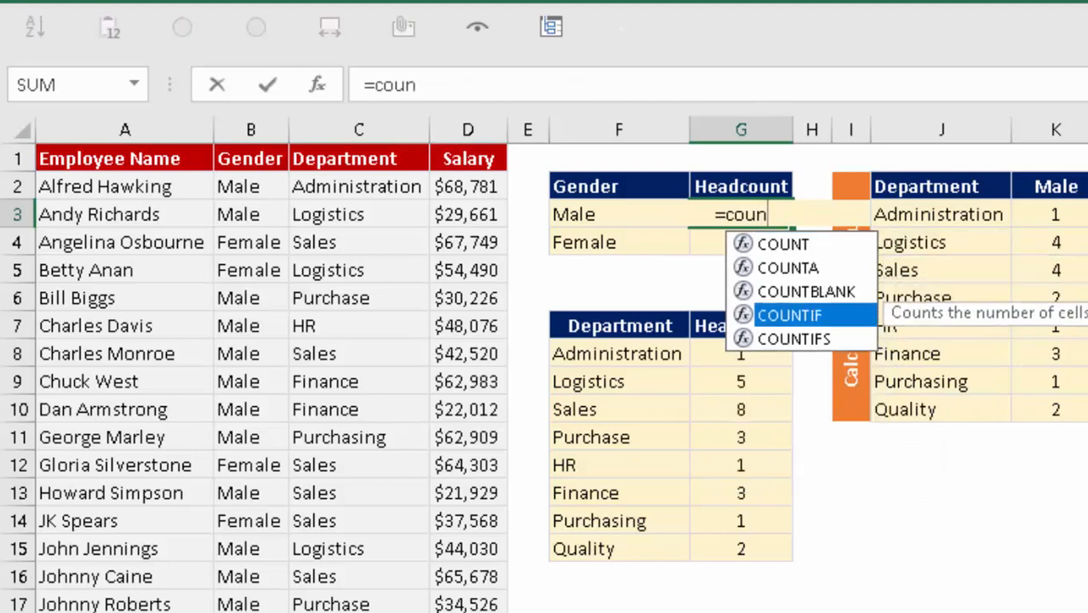
{"action": "key", "text": "Tab"}
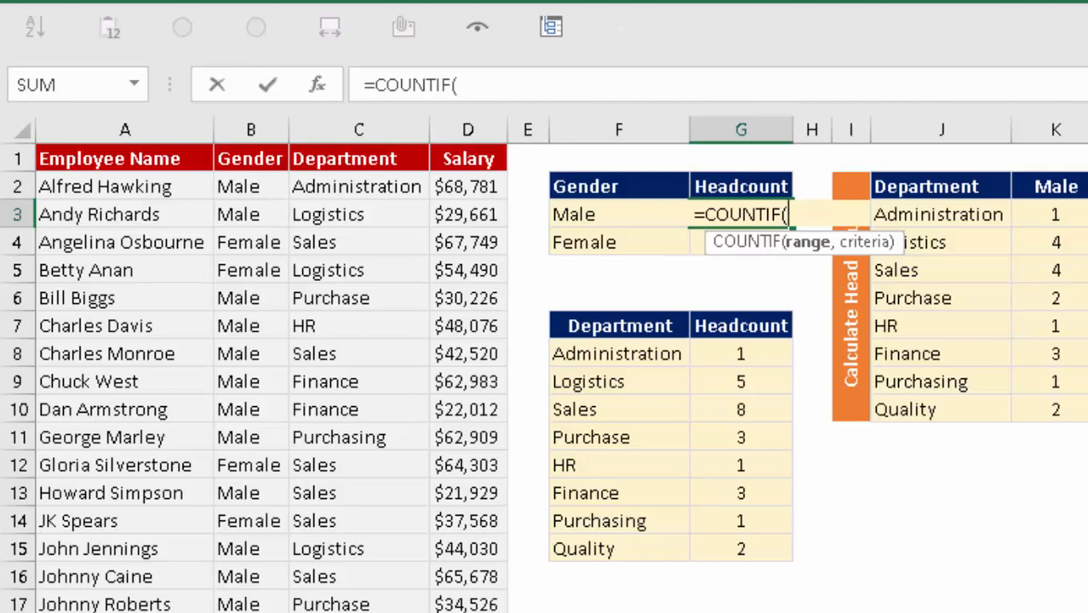
Set the range of the G3 COUNTIF formula to the Gender column as absolute reference $B$1:$B$25.
{"action": "key", "text": "Left"}
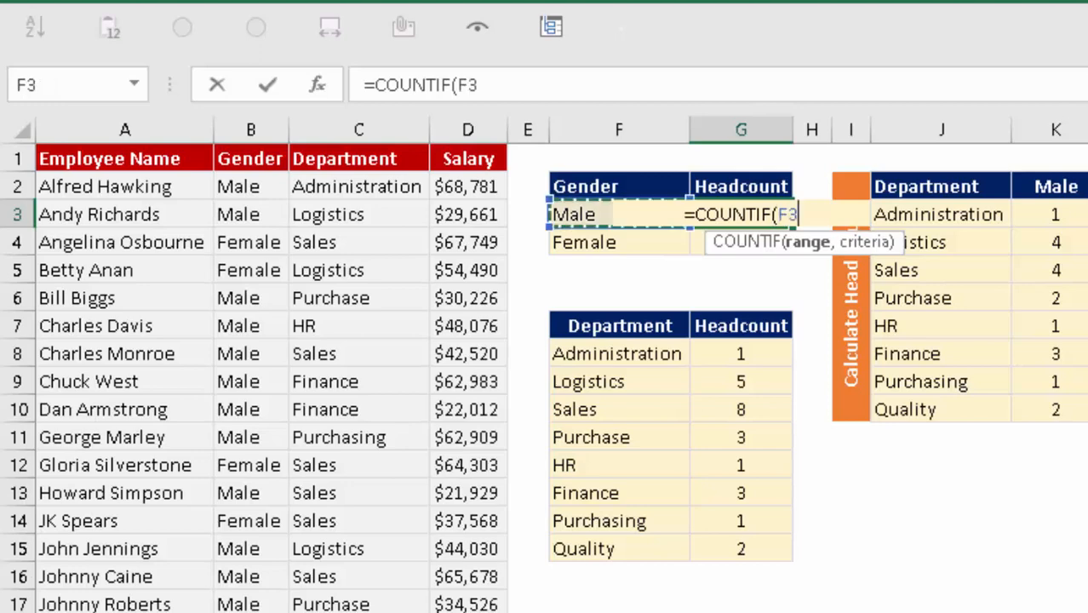
{"action": "key", "text": "Left"}
{"action": "key", "text": "Up"}
{"action": "key", "text": "Up"}
{"action": "key", "text": "Left"}
{"action": "key", "text": "Left"}
{"action": "key", "text": "Left"}
{"action": "key", "text": "ctrl+shift+Down"}
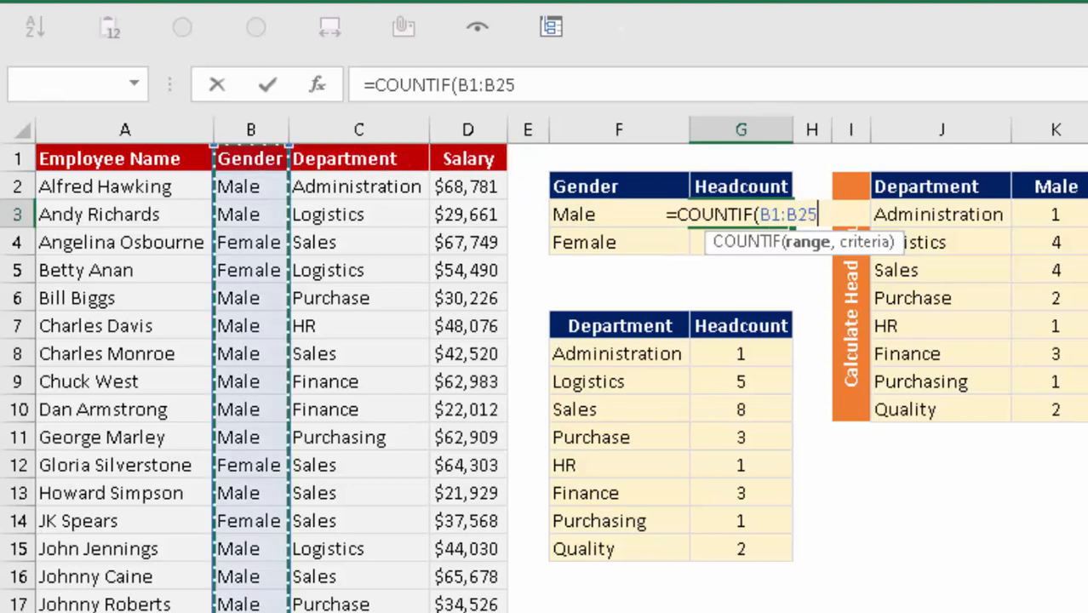
{"action": "key", "text": "F4"}
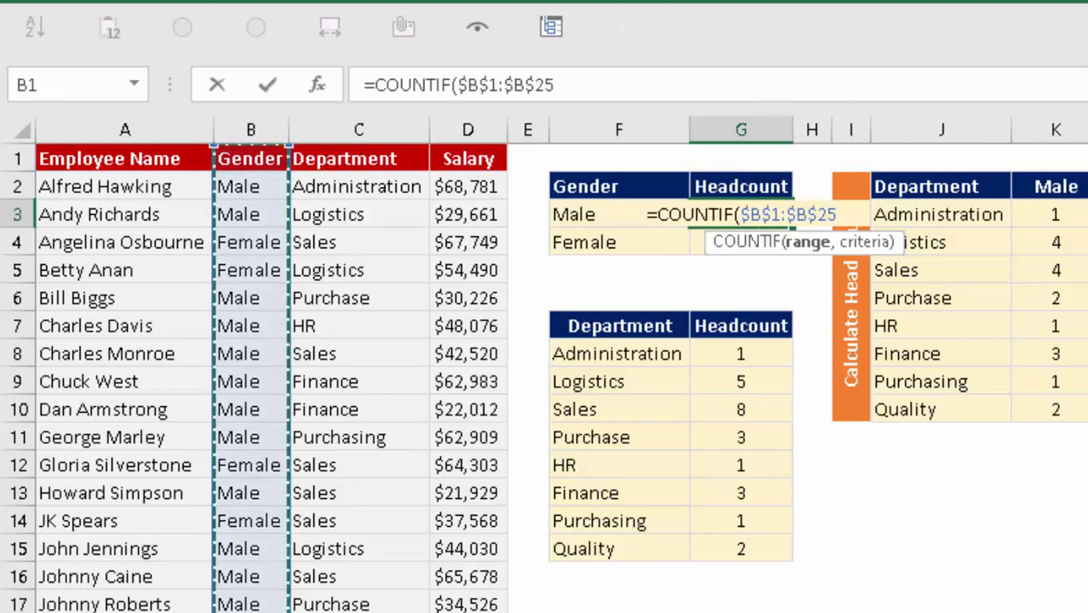
Complete the G3 COUNTIF formula with the Male label in F3 as the criterion.
{"action": "type", "text": ","}
{"action": "key", "text": "Left"}
{"action": "key", "text": "Return"}
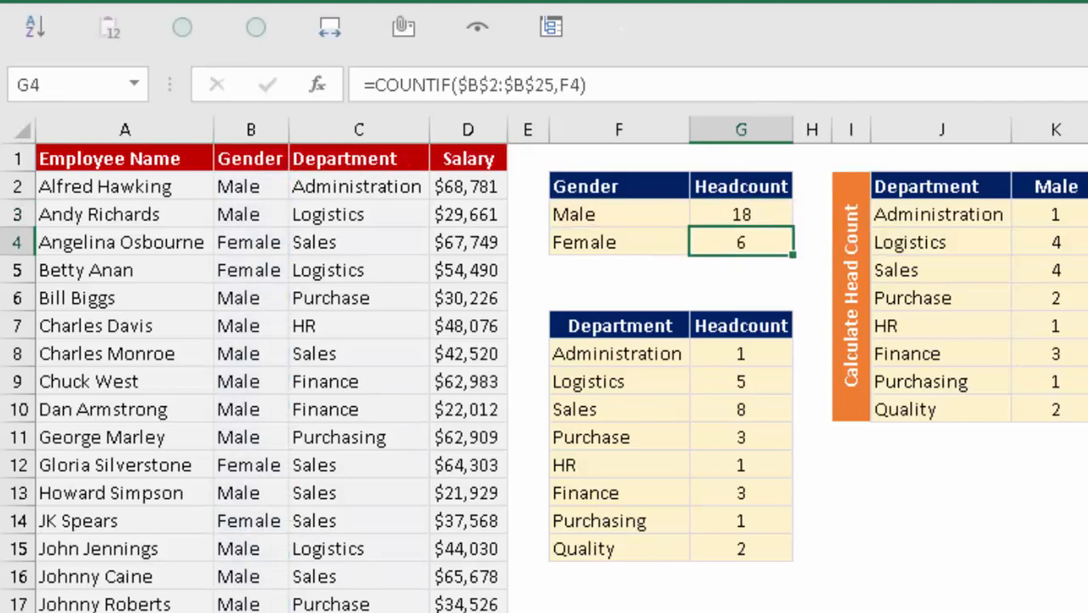
Inspect the G3 COUNTIF formula and its absolute range argument $B$1:$B$25.
{"action": "key", "text": "Up"}
{"action": "key", "text": "shift+Down"}
{"action": "key", "text": "Down"}
{"action": "key", "text": "Up"}
{"action": "key", "text": "F2"}
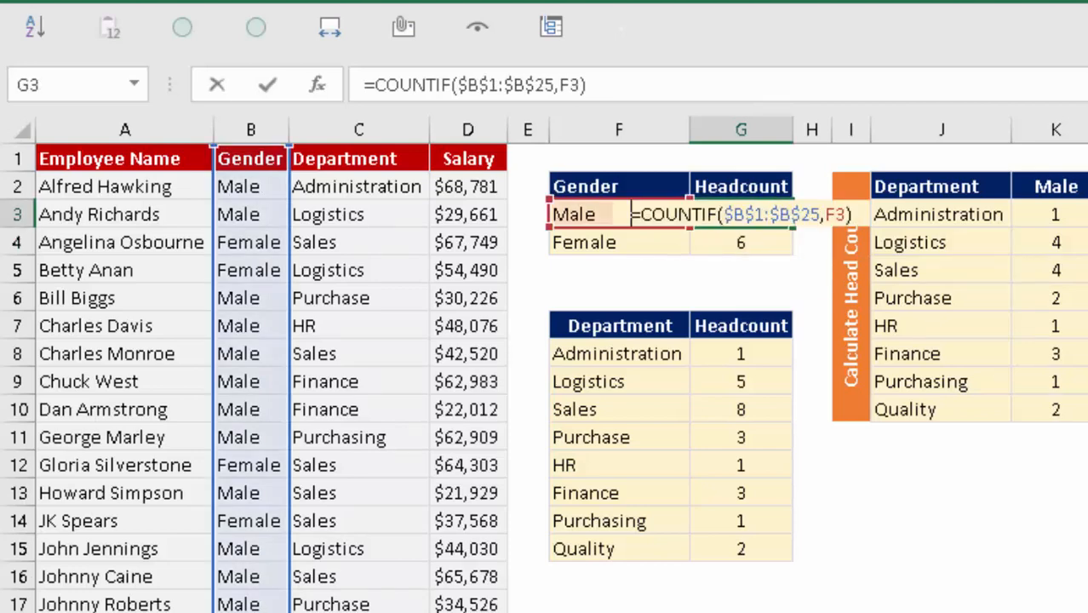
{"action": "key", "text": "Left"}
{"action": "key", "text": "Left"}
{"action": "key", "text": "Left"}
{"action": "key", "text": "Left"}
{"action": "key", "text": "ctrl+shift+Left"}
{"action": "key", "text": "ctrl+shift+Left"}
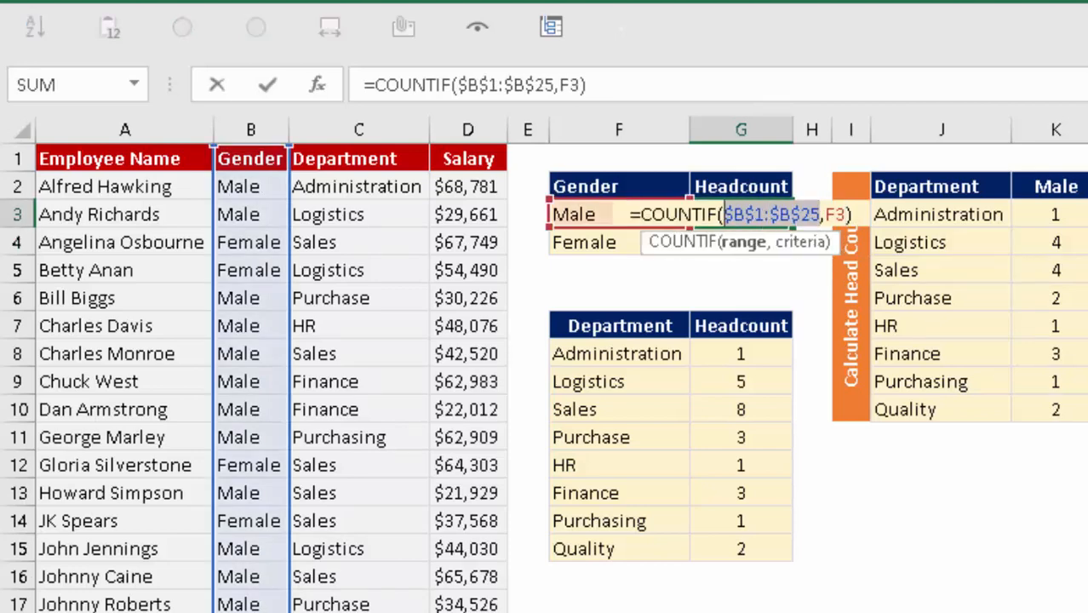
{"action": "left_click", "coordinate": [745, 215]}
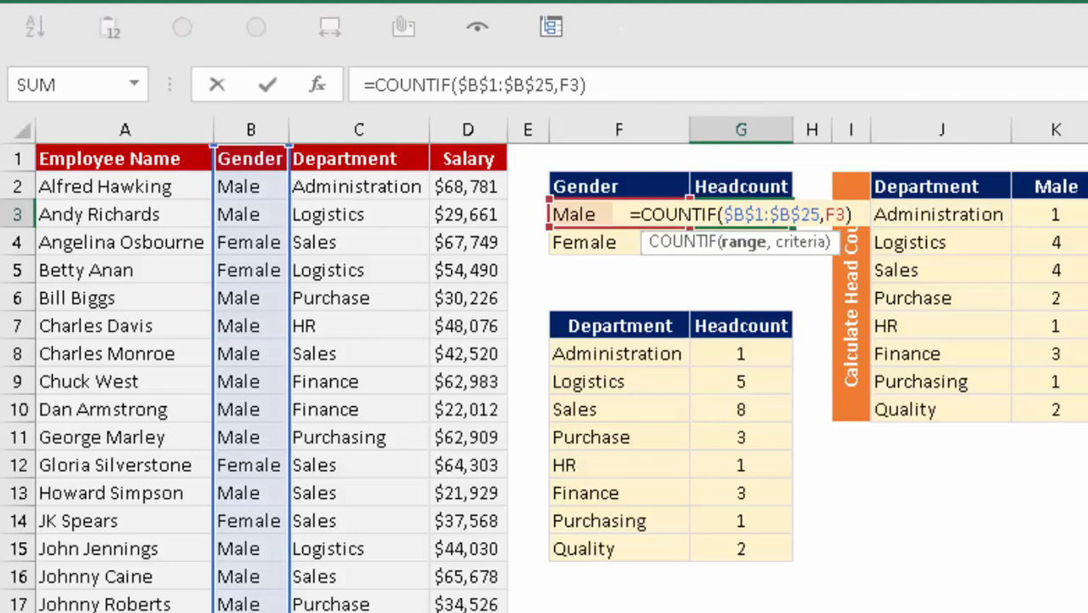
{"action": "key", "text": "Return"}
{"action": "key", "text": "Up"}
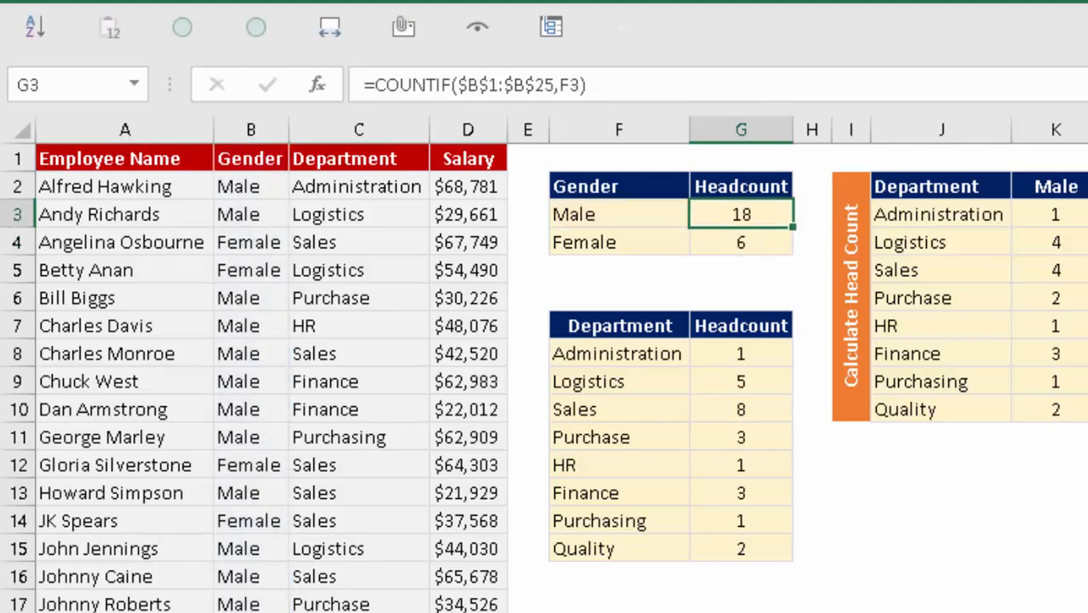
Start a COUNTIFS formula in G3 for the Male headcount, replacing the COUNTIF formula.
{"action": "type", "text": "=coun"}
{"action": "key", "text": "Down"}
{"action": "key", "text": "Down"}
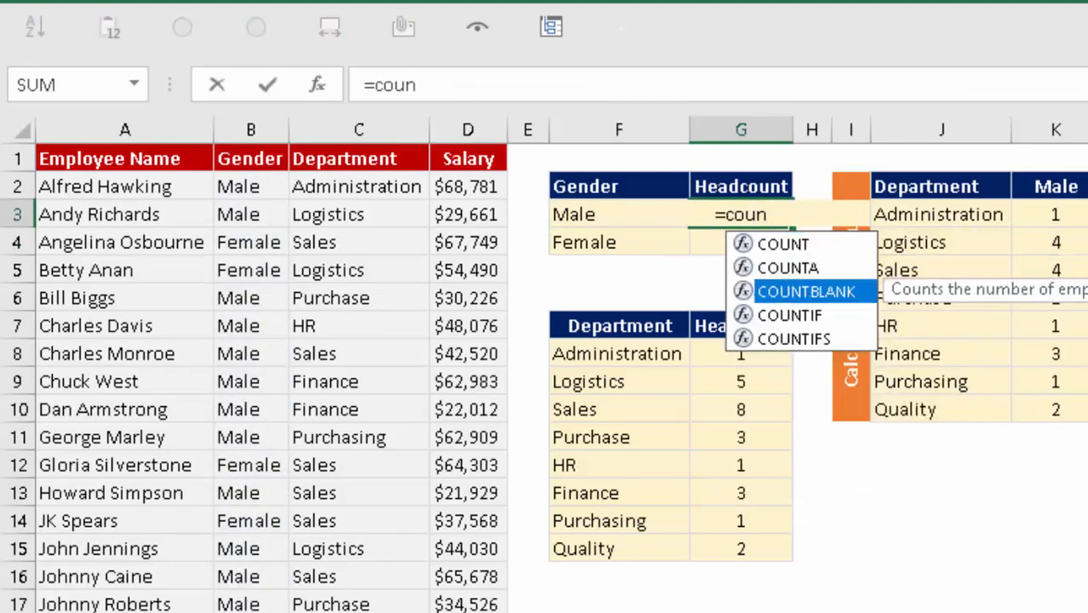
{"action": "key", "text": "Down"}
{"action": "key", "text": "Down"}
{"action": "key", "text": "Tab"}
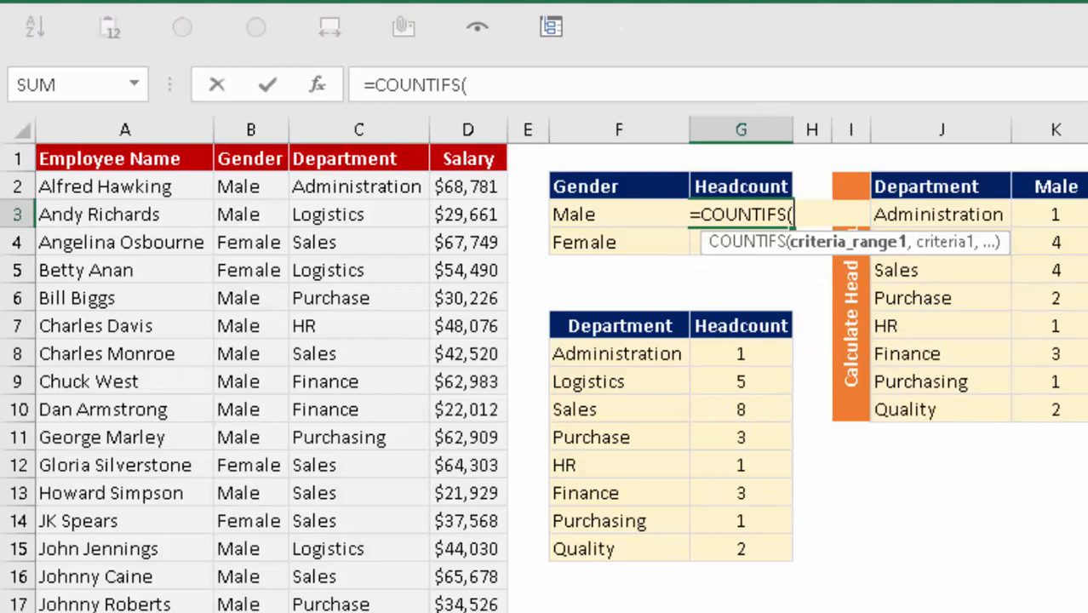
Set the first criteria range of the G3 COUNTIFS formula to the Gender column as absolute reference $B$1:$B$25.
{"action": "key", "text": "Left"}
{"action": "key", "text": "Left"}
{"action": "key", "text": "Left"}
{"action": "key", "text": "Up"}
{"action": "key", "text": "Up"}
{"action": "key", "text": "Left"}
{"action": "key", "text": "Left"}
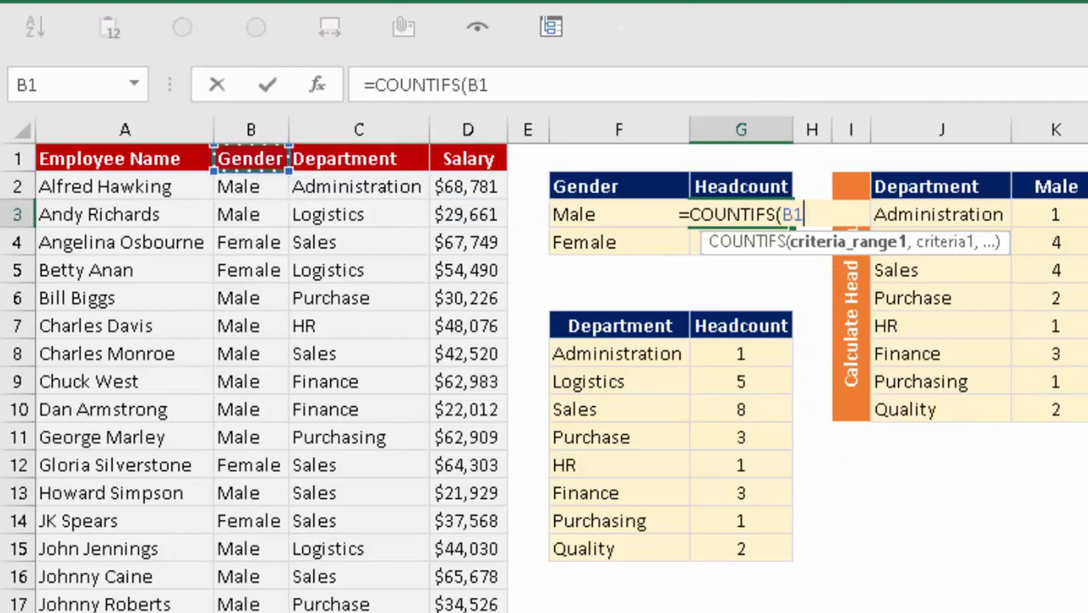
{"action": "key", "text": "ctrl+shift+Down"}
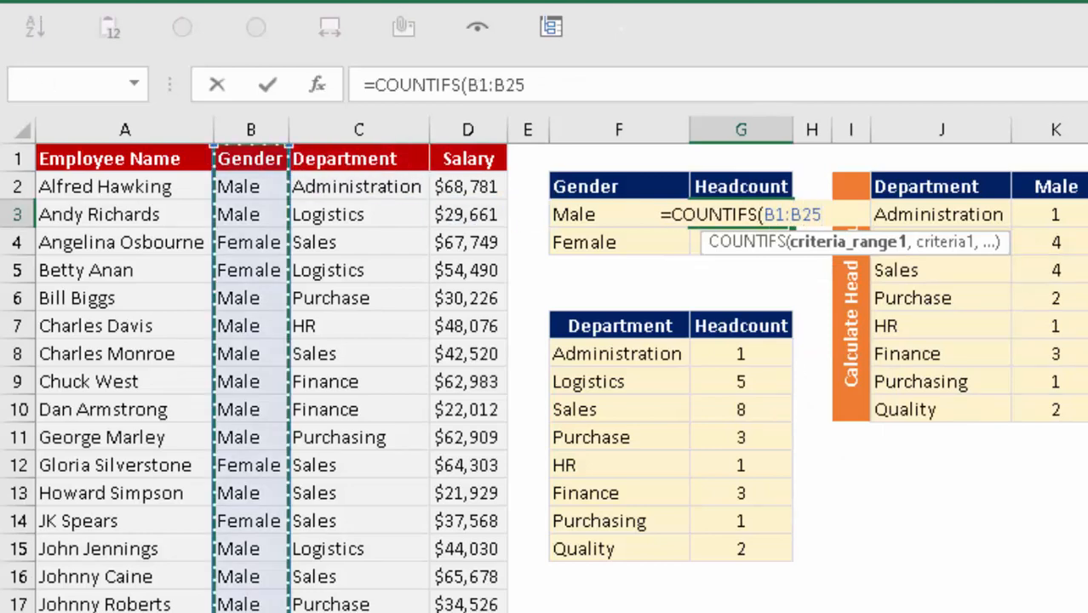
{"action": "key", "text": "F4"}
{"action": "type", "text": ","}
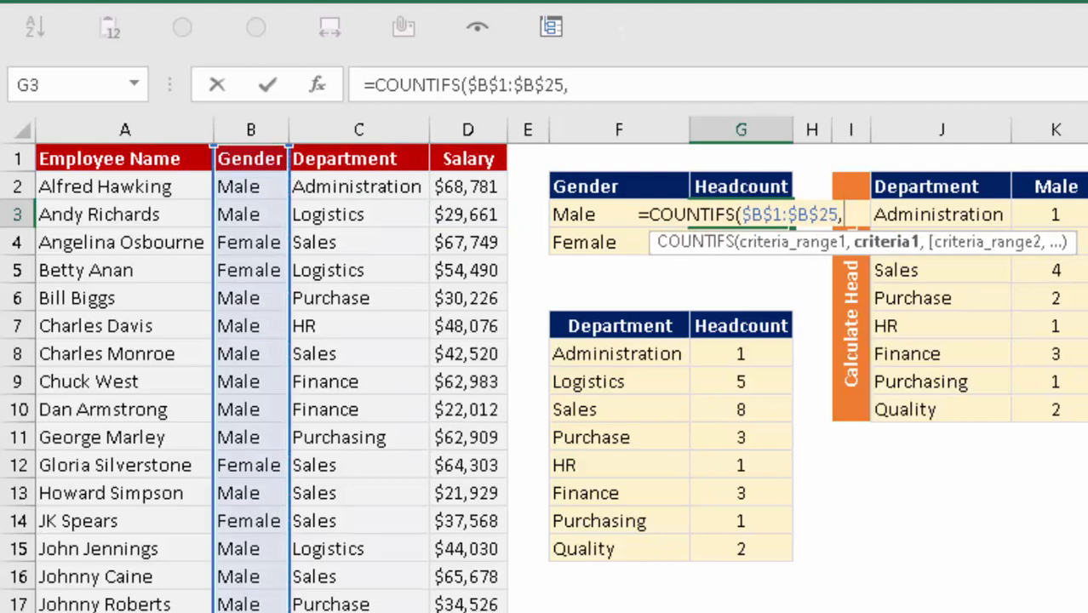
Complete the G3 COUNTIFS formula with the Male label in F3 as criterion and fill it down to G4.
{"action": "key", "text": "Left"}
{"action": "key", "text": "Return"}
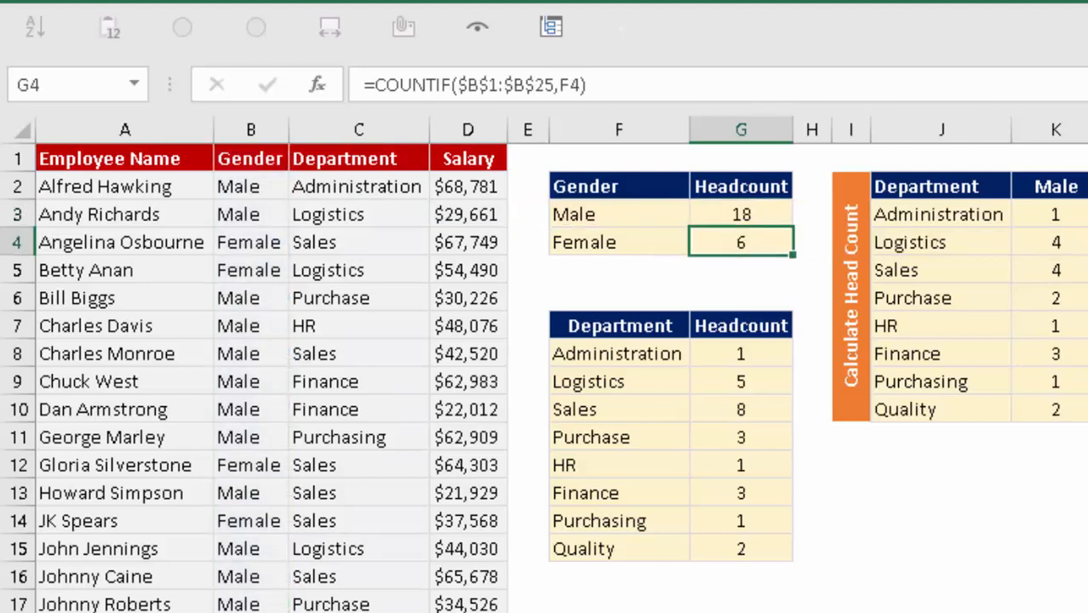
{"action": "key", "text": "Up"}
{"action": "key", "text": "shift+Down"}
{"action": "key", "text": "ctrl+d"}
{"action": "key", "text": "Down"}
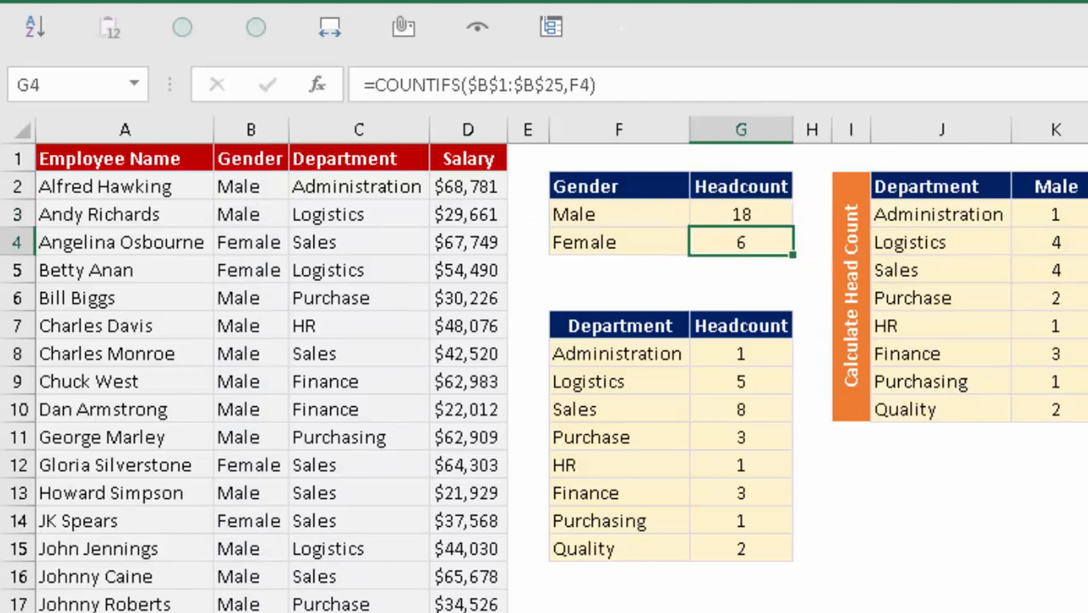
Start a COUNTIFS formula in G8 for the Administration headcount.
{"action": "key", "text": "Down"}
{"action": "key", "text": "Down"}
{"action": "key", "text": "Down"}
{"action": "key", "text": "Down"}
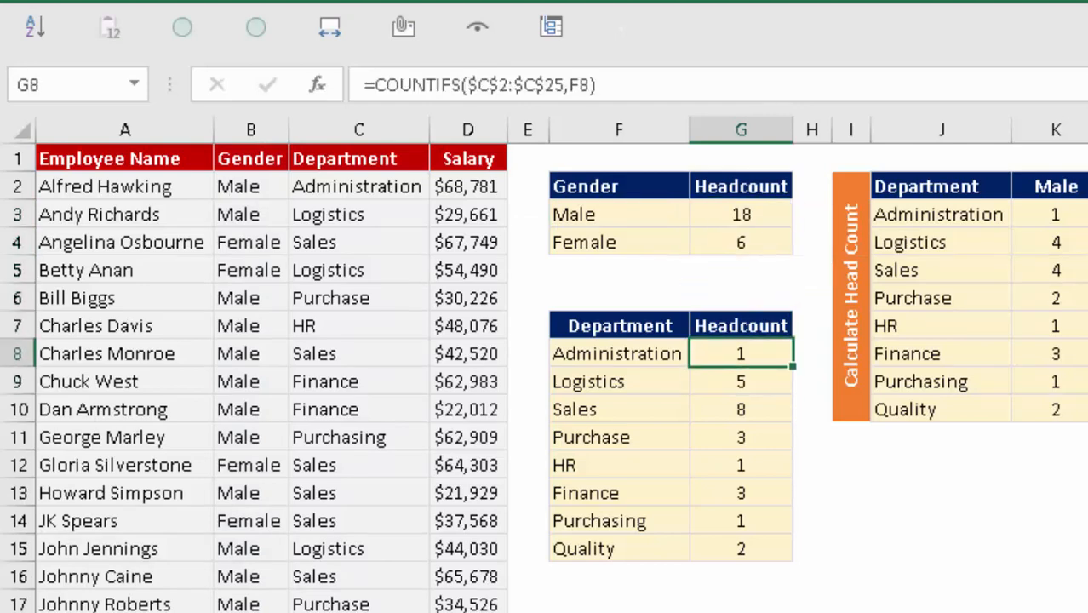
{"action": "type", "text": "coun"}
{"action": "key", "text": "BackSpace"}
{"action": "key", "text": "BackSpace"}
{"action": "key", "text": "BackSpace"}
{"action": "key", "text": "BackSpace"}
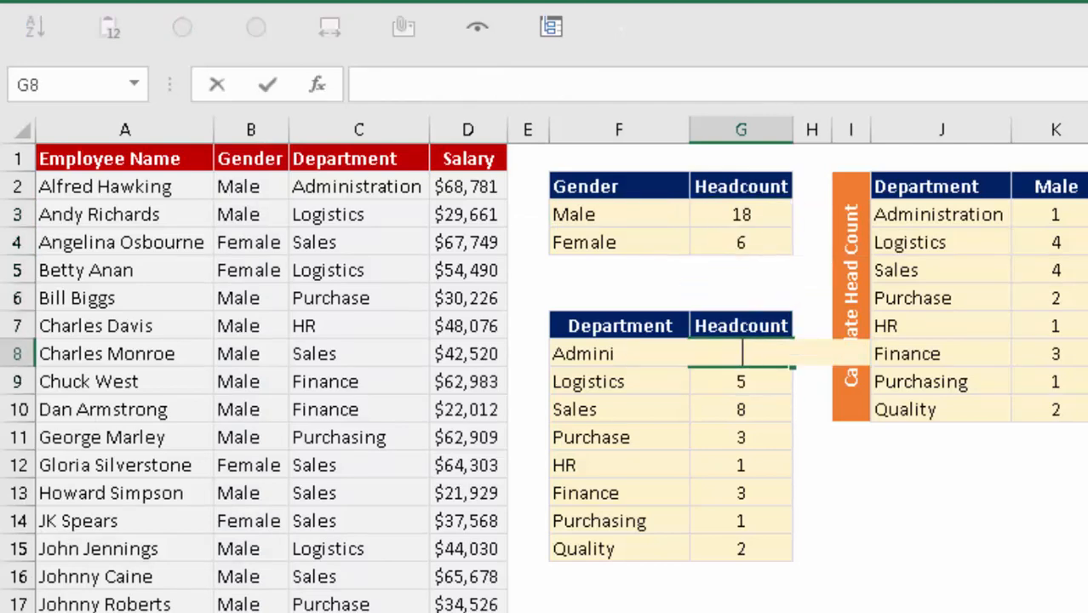
{"action": "type", "text": "=coun"}
{"action": "key", "text": "Down"}
{"action": "key", "text": "Down"}
{"action": "key", "text": "Down"}
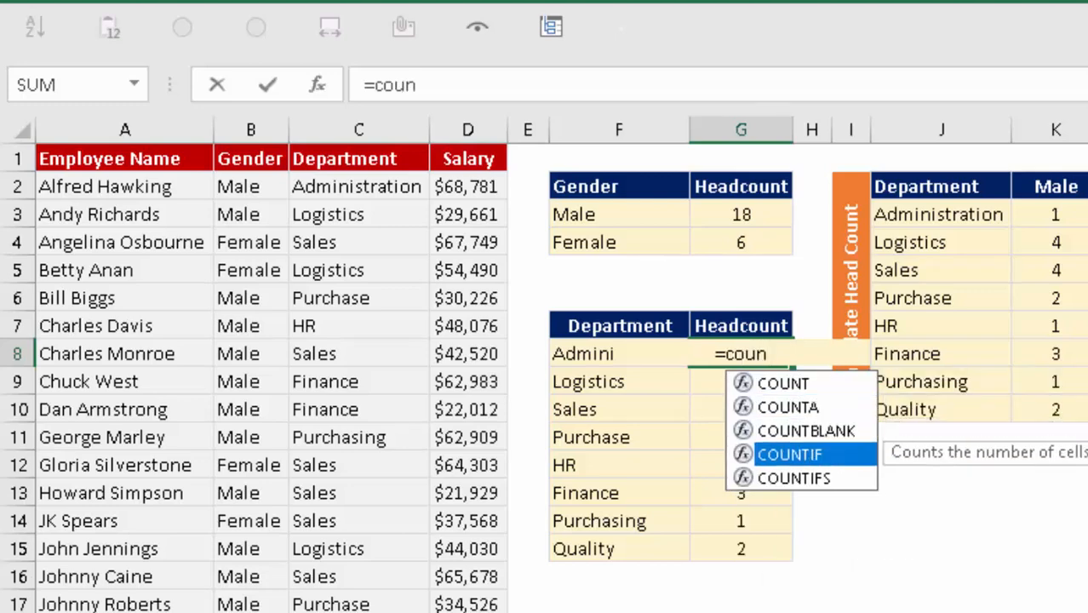
{"action": "key", "text": "Down"}
{"action": "key", "text": "Tab"}
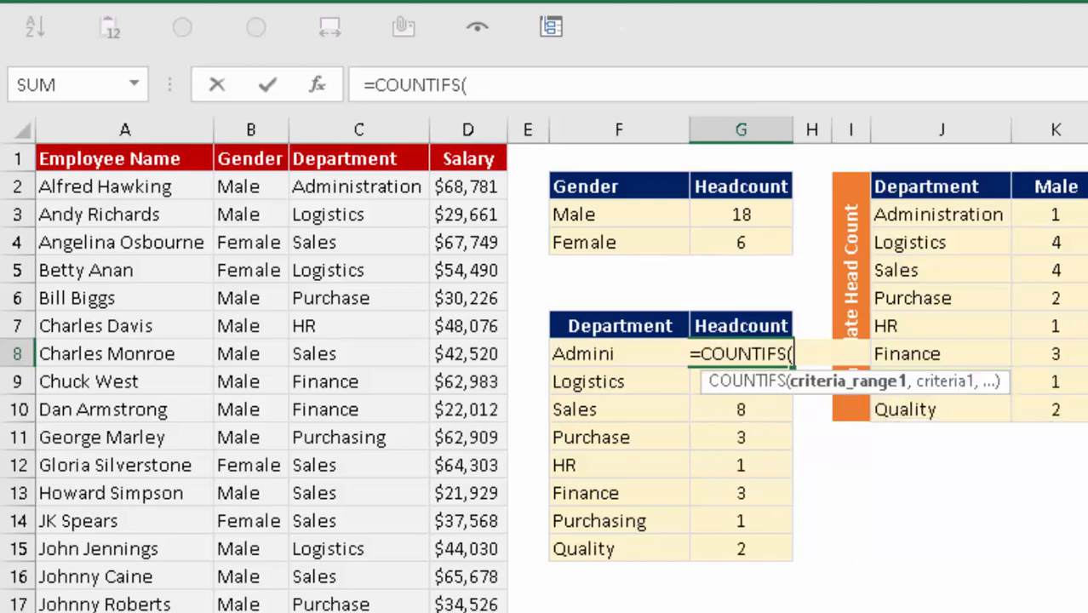
Set the criteria range of the G8 COUNTIFS formula to the Department column as absolute reference $C$1:$C$25.
{"action": "key", "text": "Left"}
{"action": "key", "text": "Left"}
{"action": "key", "text": "Left"}
{"action": "key", "text": "Up"}
{"action": "key", "text": "Up"}
{"action": "key", "text": "Up"}
{"action": "key", "text": "Left"}
{"action": "key", "text": "Up"}
{"action": "key", "text": "Up"}
{"action": "key", "text": "Up"}
{"action": "key", "text": "Up"}
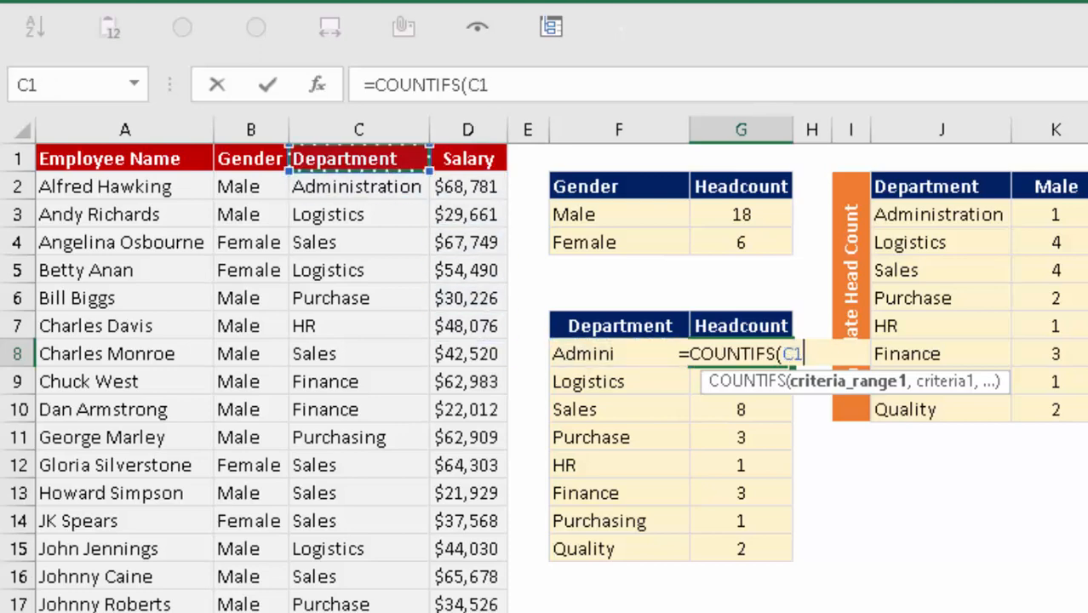
{"action": "key", "text": "Right"}
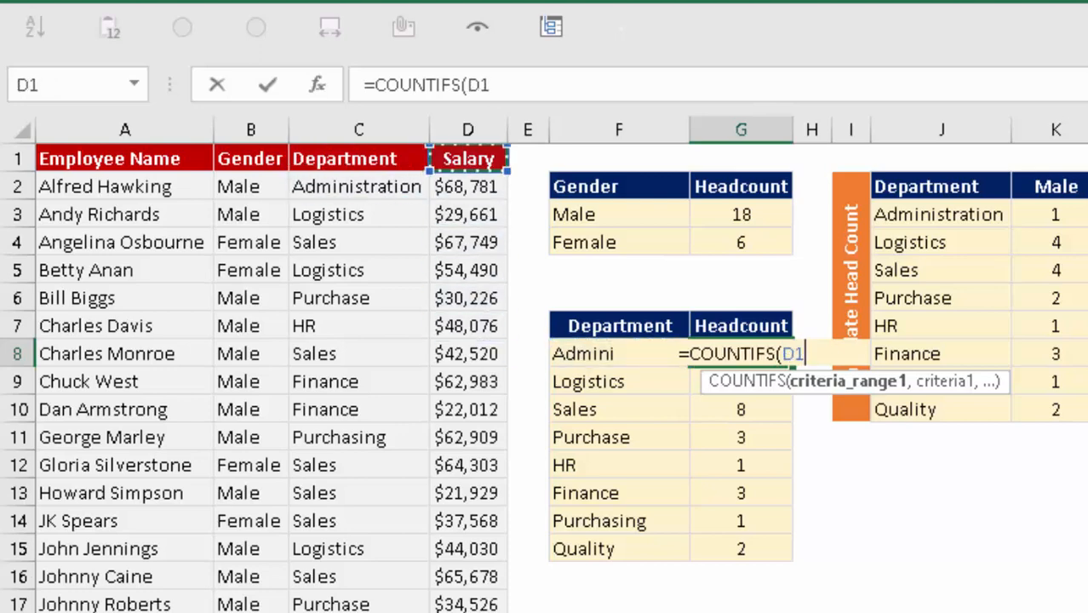
{"action": "key", "text": "Left"}
{"action": "key", "text": "ctrl+shift+Down"}
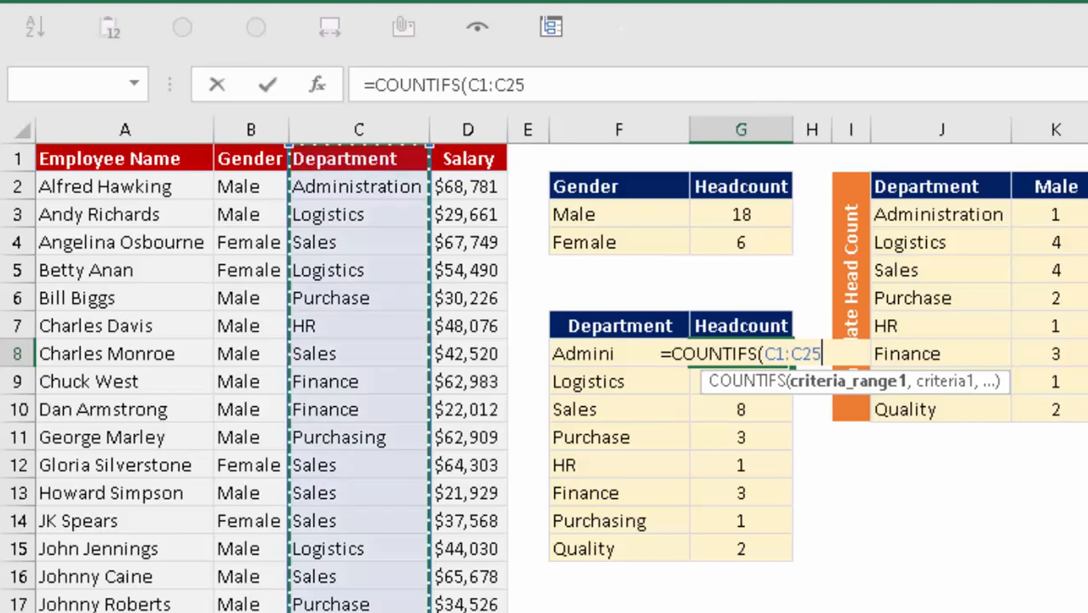
{"action": "key", "text": "F4"}
{"action": "type", "text": ","}
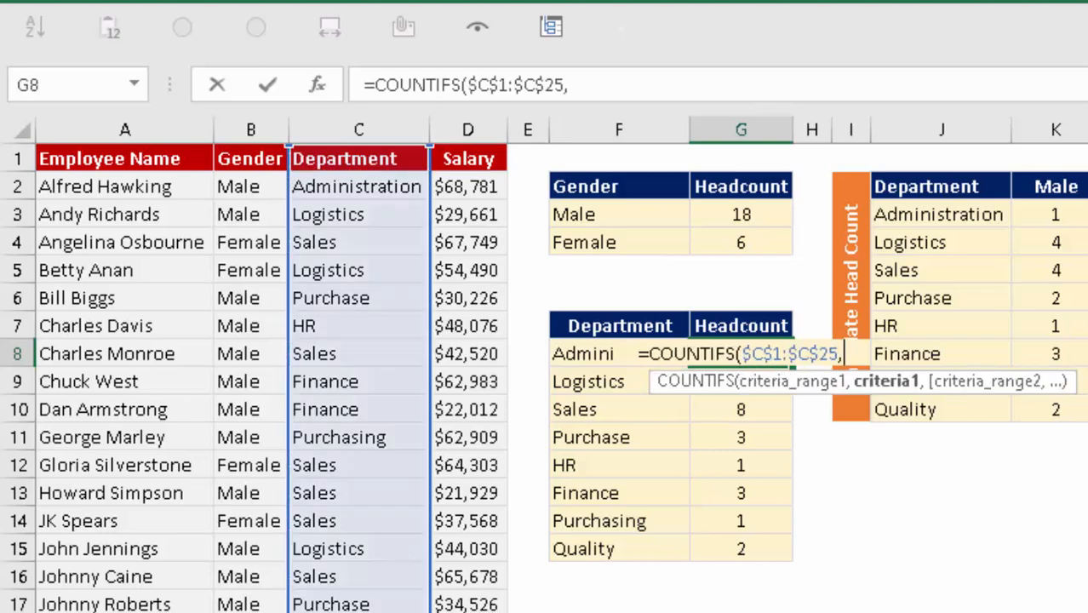
Complete the G8 COUNTIFS formula with the Administration label in F8 as criterion and fill it down to G15.
{"action": "key", "text": "Left"}
{"action": "key", "text": "Left"}
{"action": "key", "text": "Right"}
{"action": "key", "text": "ctrl+Return"}
{"action": "key", "text": "ctrl+shift+Down"}
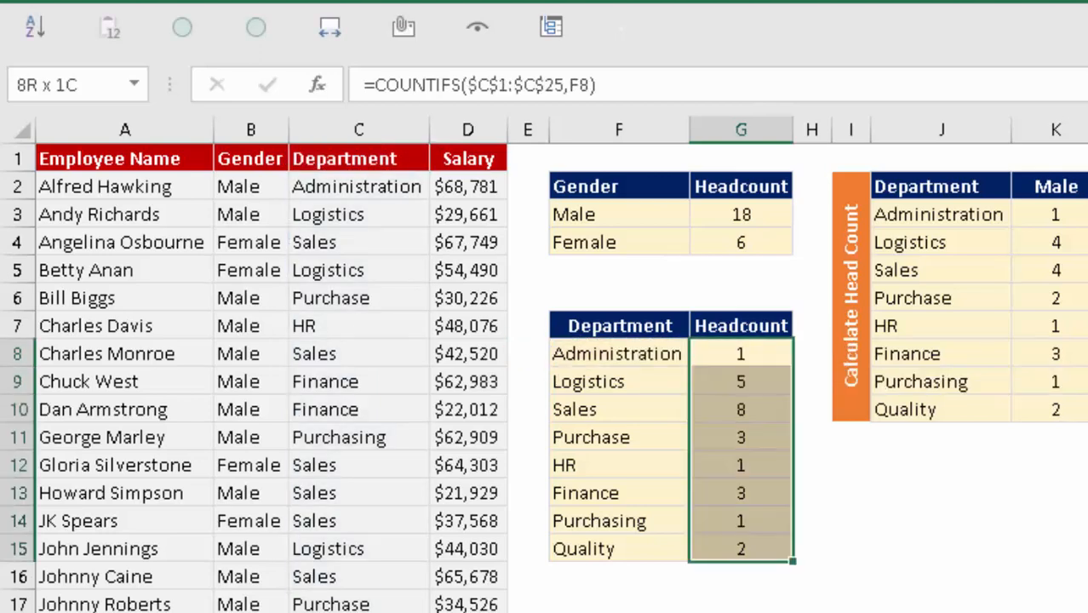
{"action": "key", "text": "ctrl+d"}
Check the filled department COUNTIFS formulas from G8 down for their absolute range and relative criterion.
{"action": "key", "text": "shift+BackSpace"}
{"action": "key", "text": "F2"}
{"action": "key", "text": "Return"}
{"action": "key", "text": "F2"}
{"action": "key", "text": "Return"}
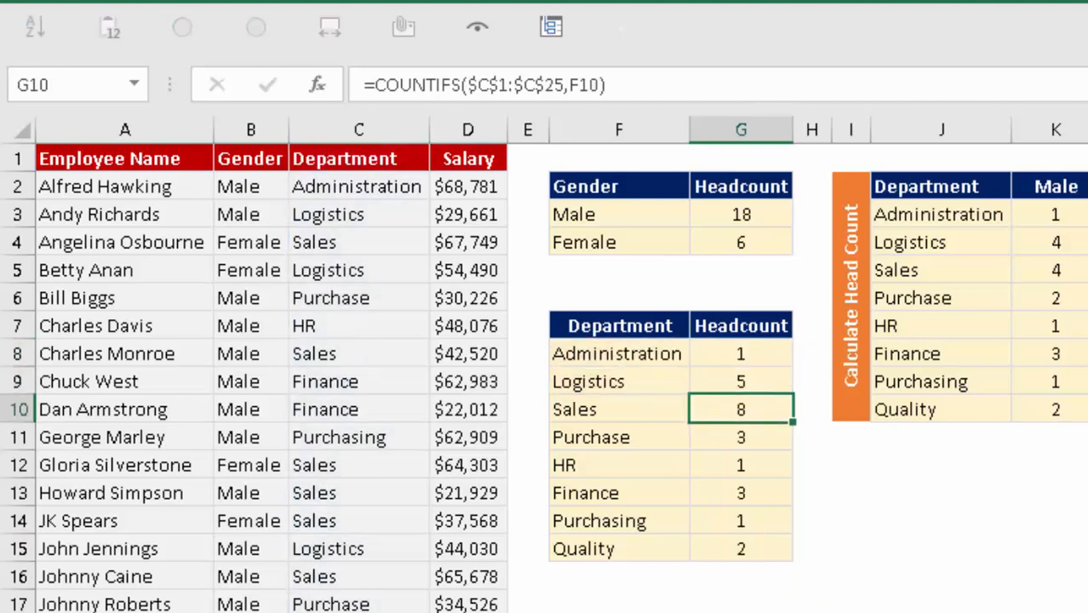
{"action": "key", "text": "F2"}
{"action": "key", "text": "Return"}
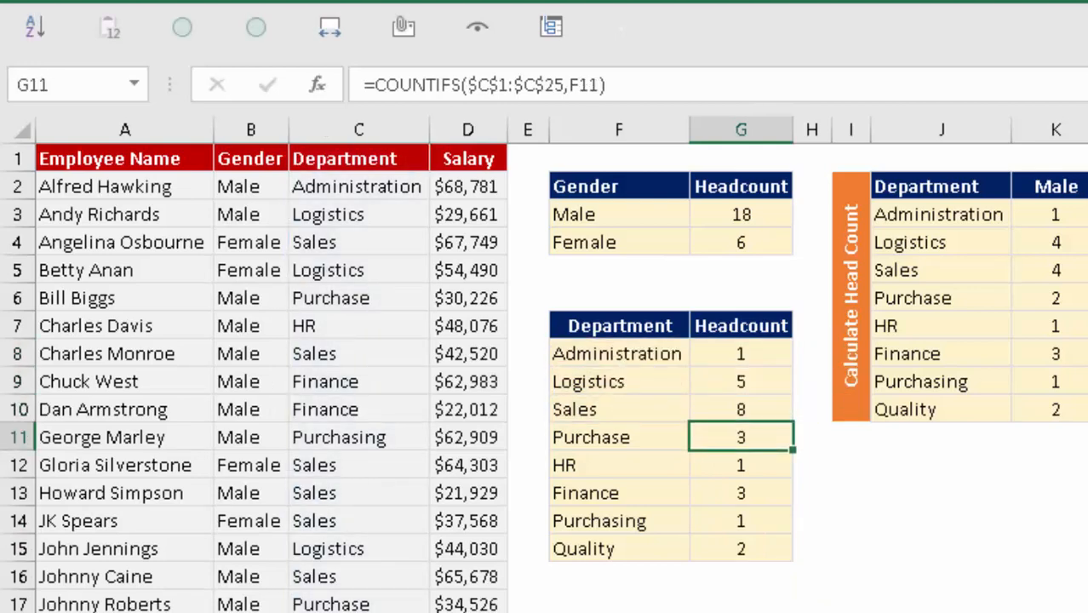
{"action": "key", "text": "Up"}
{"action": "key", "text": "Up"}
{"action": "key", "text": "Up"}
{"action": "key", "text": "Up"}
{"action": "key", "text": "Down"}
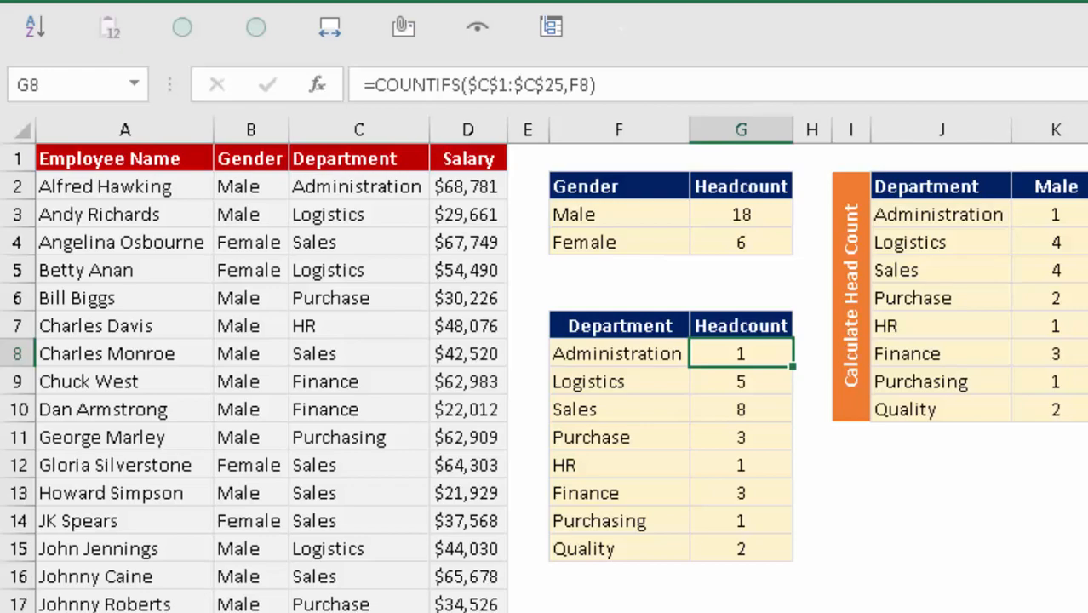
Select the whole department headcount table F7:G15 to review it.
{"action": "key", "text": "Left"}
{"action": "key", "text": "Down"}
{"action": "key", "text": "Up"}
{"action": "key", "text": "Up"}
{"action": "key", "text": "ctrl+a"}
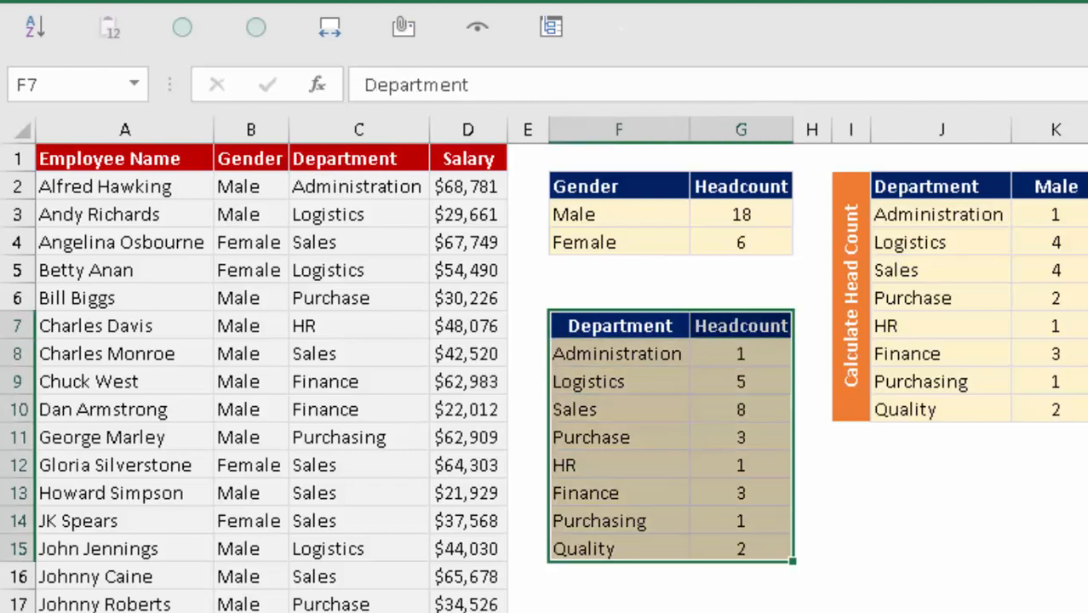
Try to clear the Male and Female department headcounts in K3:L10.
{"action": "key", "text": "Down"}
{"action": "key", "text": "Right"}
{"action": "key", "text": "Right"}
{"action": "key", "text": "Right"}
{"action": "key", "text": "Right"}
{"action": "key", "text": "Right"}
{"action": "key", "text": "Right"}
{"action": "key", "text": "Up"}
{"action": "key", "text": "Up"}
{"action": "key", "text": "Up"}
{"action": "key", "text": "Up"}
{"action": "key", "text": "Up"}
{"action": "key", "text": "Left"}
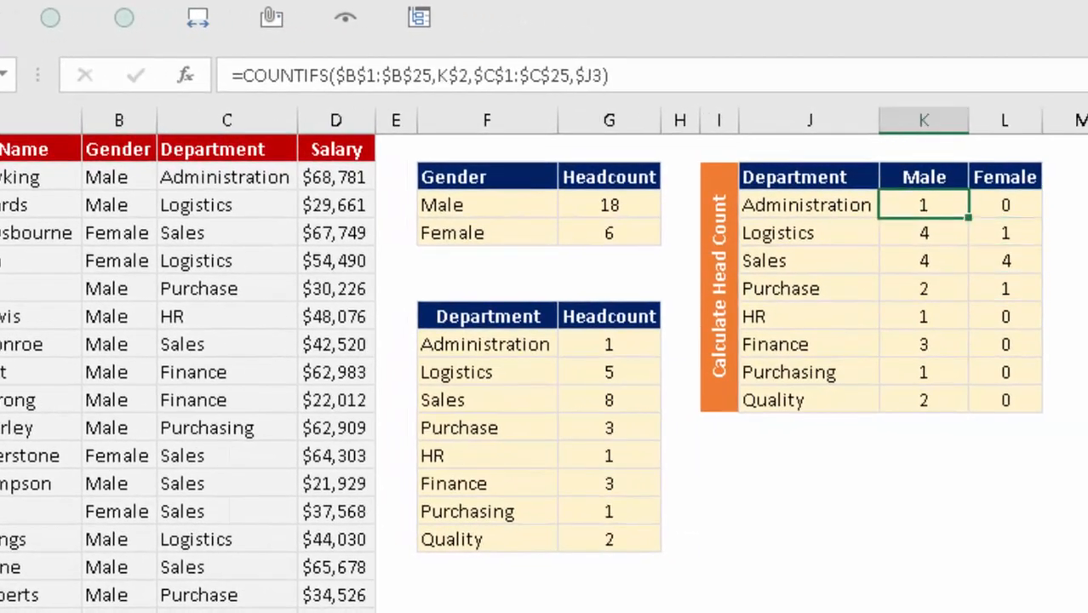
{"action": "key", "text": "shift+Right"}
{"action": "key", "text": "ctrl+shift+Down"}
{"action": "key", "text": "Delete"}
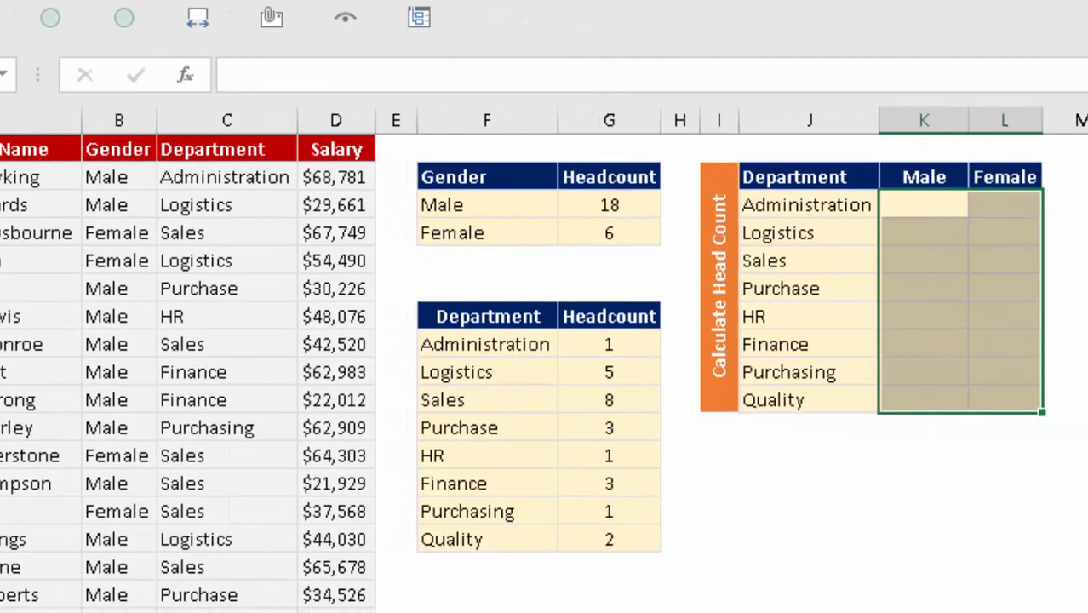
Restore the cleared headcounts in K3:L10 and inspect the COUNTIFS formula in L3.
{"action": "key", "text": "Left"}
{"action": "key", "text": "Right"}
{"action": "key", "text": "Left"}
{"action": "key", "text": "Up"}
{"action": "key", "text": "Up"}
{"action": "key", "text": "Down"}
{"action": "key", "text": "Right"}
{"action": "key", "text": "Right"}
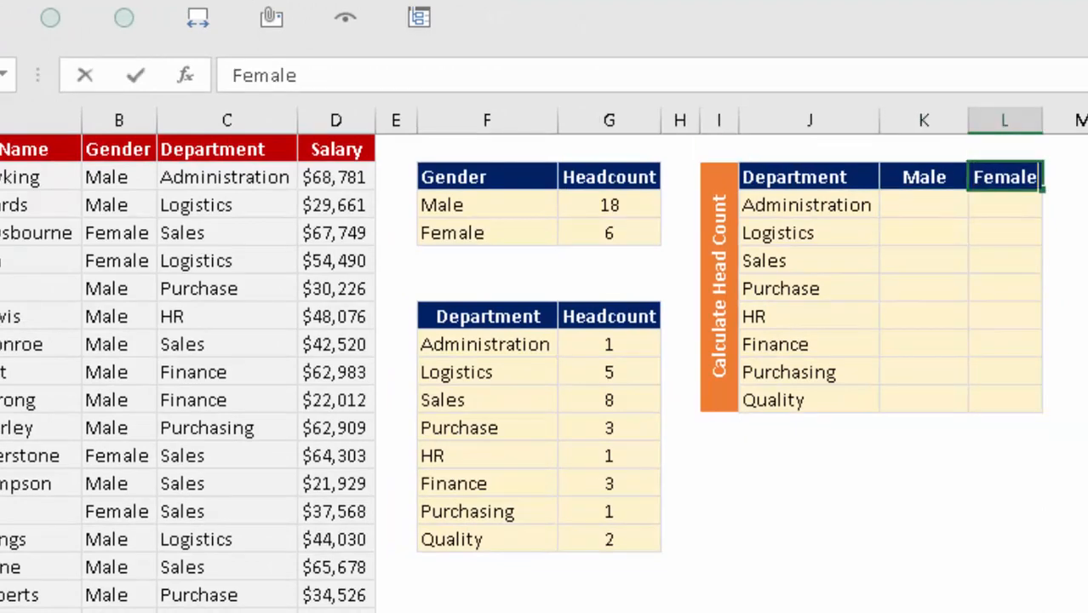
{"action": "key", "text": "Down"}
{"action": "key", "text": "Left"}
{"action": "key", "text": "Right"}
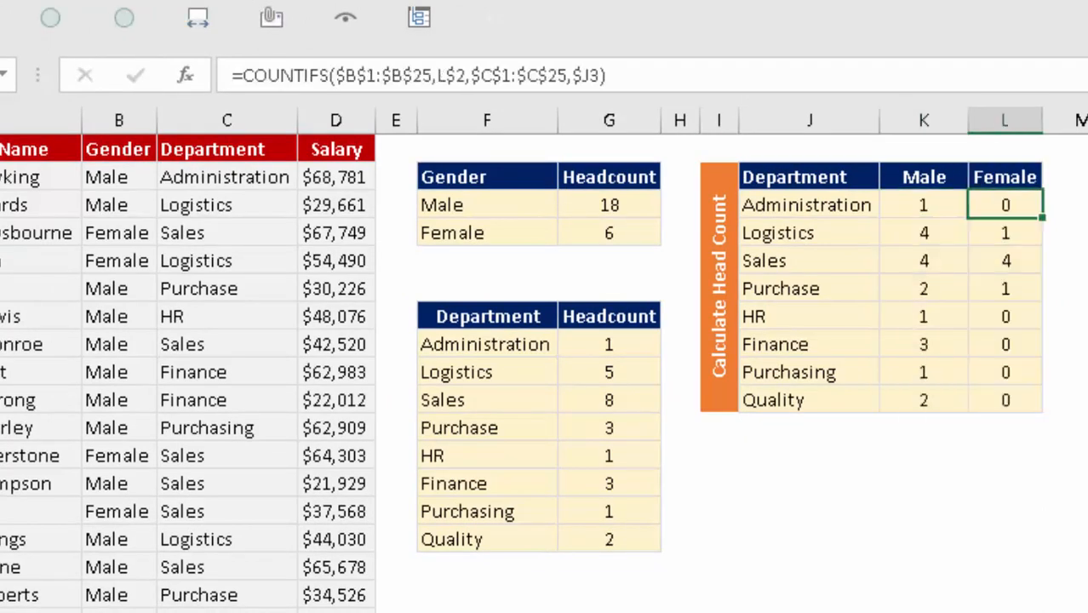
{"action": "key", "text": "F2"}
{"action": "key", "text": "Escape"}
Clear the Male and Female headcounts in K3:L10 of the department table.
{"action": "key", "text": "Down"}
{"action": "key", "text": "Up"}
{"action": "key", "text": "Left"}
{"action": "key", "text": "shift+Right"}
{"action": "key", "text": "ctrl+shift+Down"}
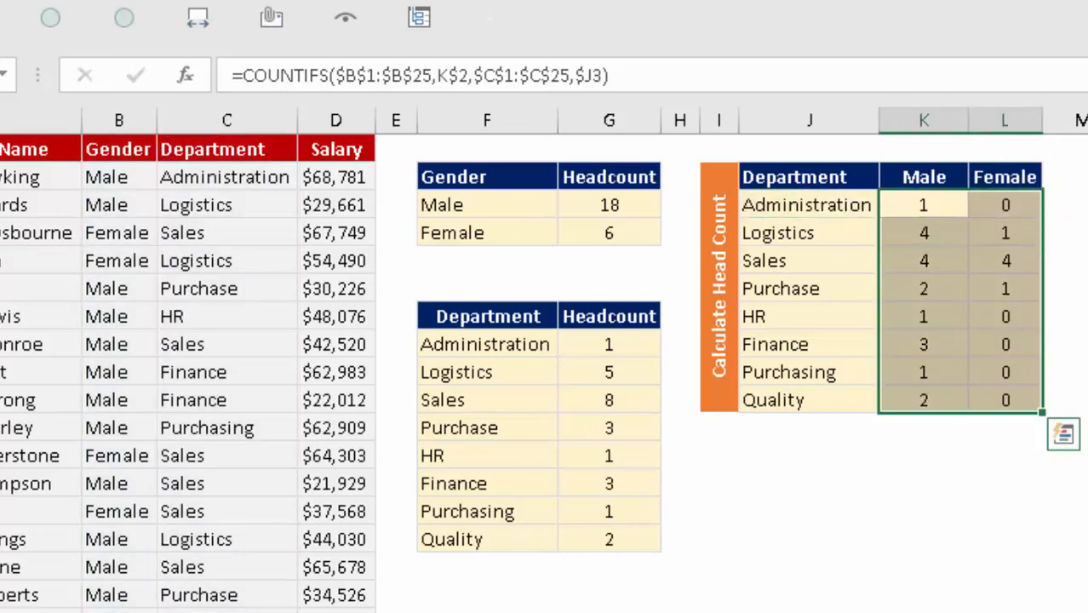
{"action": "key", "text": "Delete"}
Start a COUNTIFS formula in K3 for the male headcount in Administration.
{"action": "key", "text": "Down"}
{"action": "key", "text": "Up"}
{"action": "type", "text": "=coun"}
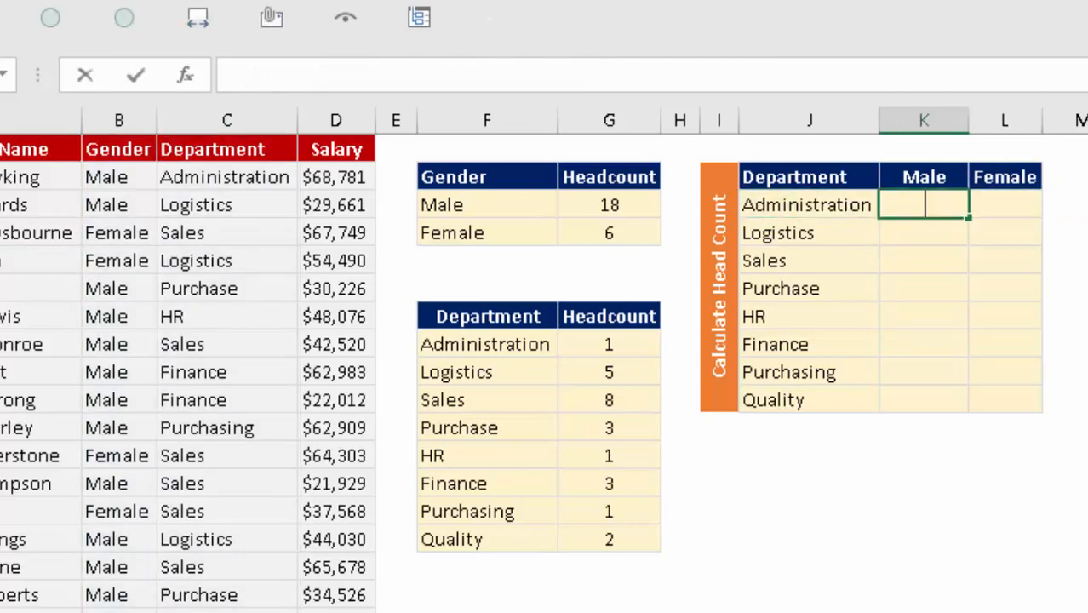
{"action": "key", "text": "Down"}
{"action": "key", "text": "Down"}
{"action": "key", "text": "Down"}
{"action": "key", "text": "Down"}
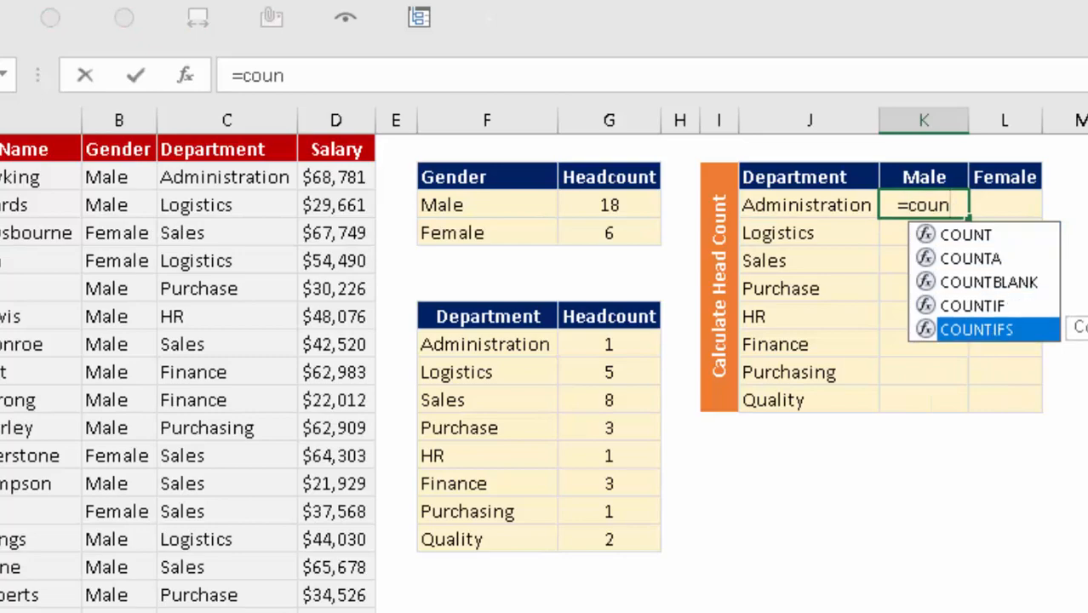
{"action": "key", "text": "Tab"}
Set the first criteria range of the K3 COUNTIFS formula to the Department column as absolute reference $C$1:$C$25.
{"action": "key", "text": "Left"}
{"action": "key", "text": "Left"}
{"action": "key", "text": "Left"}
{"action": "key", "text": "Left"}
{"action": "key", "text": "Left"}
{"action": "key", "text": "Left"}
{"action": "key", "text": "Left"}
{"action": "key", "text": "Left"}
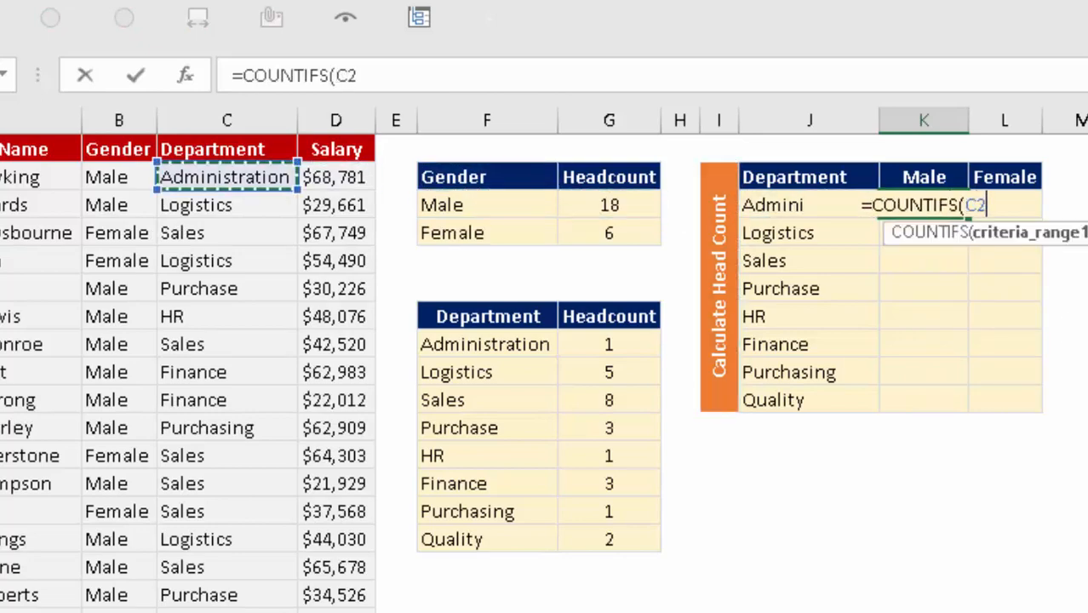
{"action": "key", "text": "Up"}
{"action": "key", "text": "ctrl+shift+Down"}
{"action": "key", "text": "F4"}
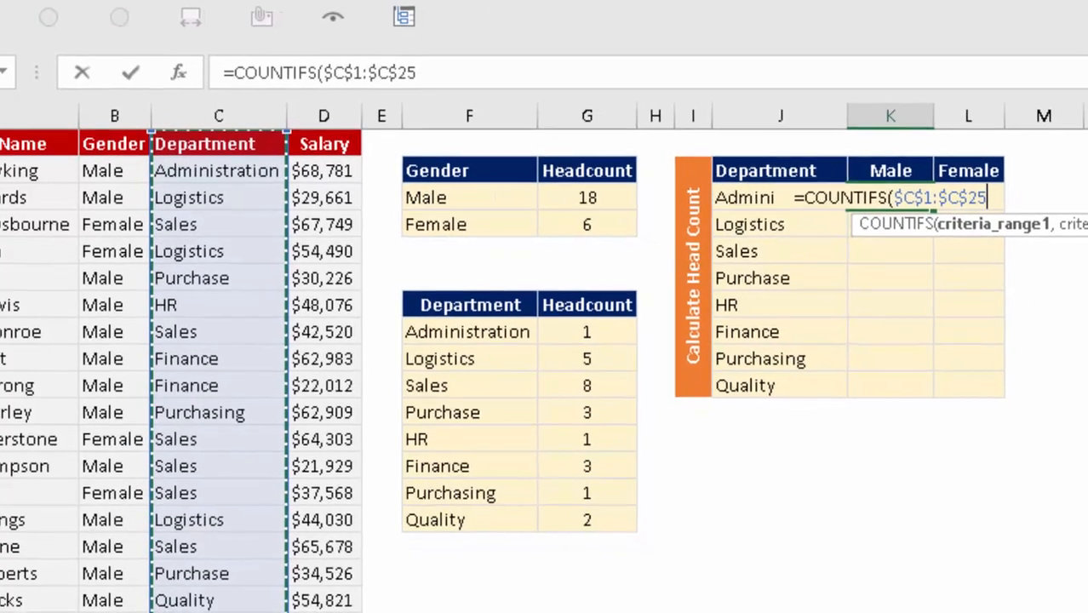
{"action": "type", "text": ","}
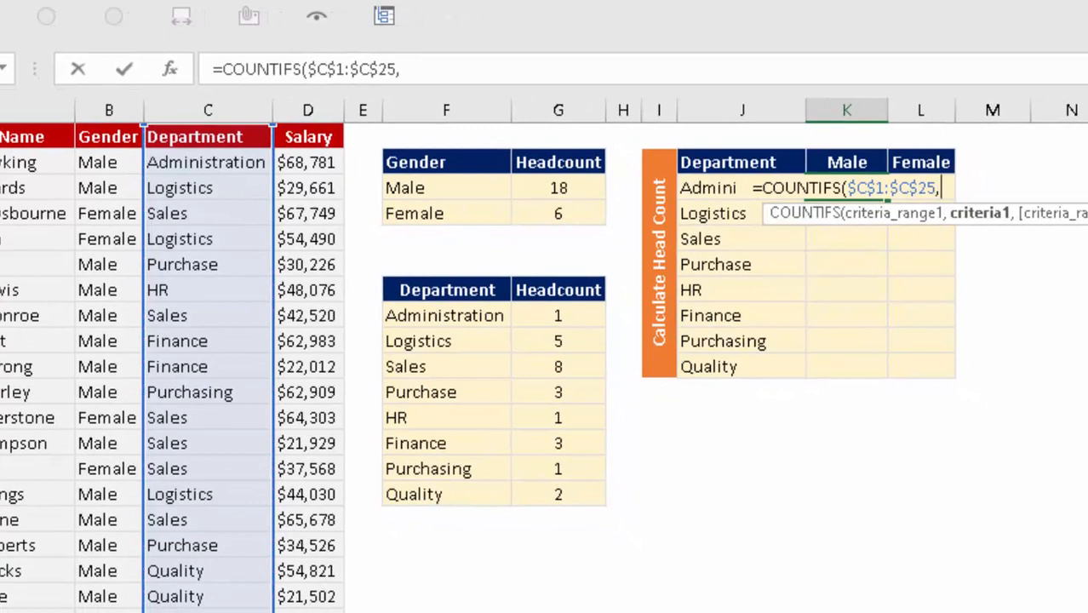
Add the Administration label as the first criterion of the K3 formula, using the column-locked mixed reference $J3.
{"action": "key", "text": "Left"}
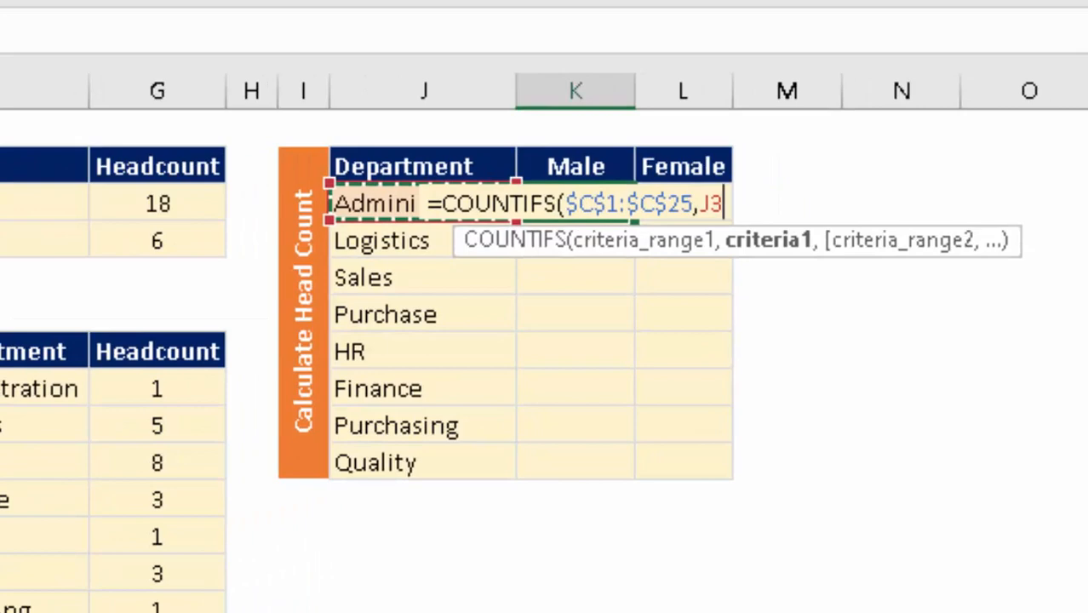
{"action": "key", "text": "F4"}
{"action": "key", "text": "F4"}
{"action": "key", "text": "F4"}
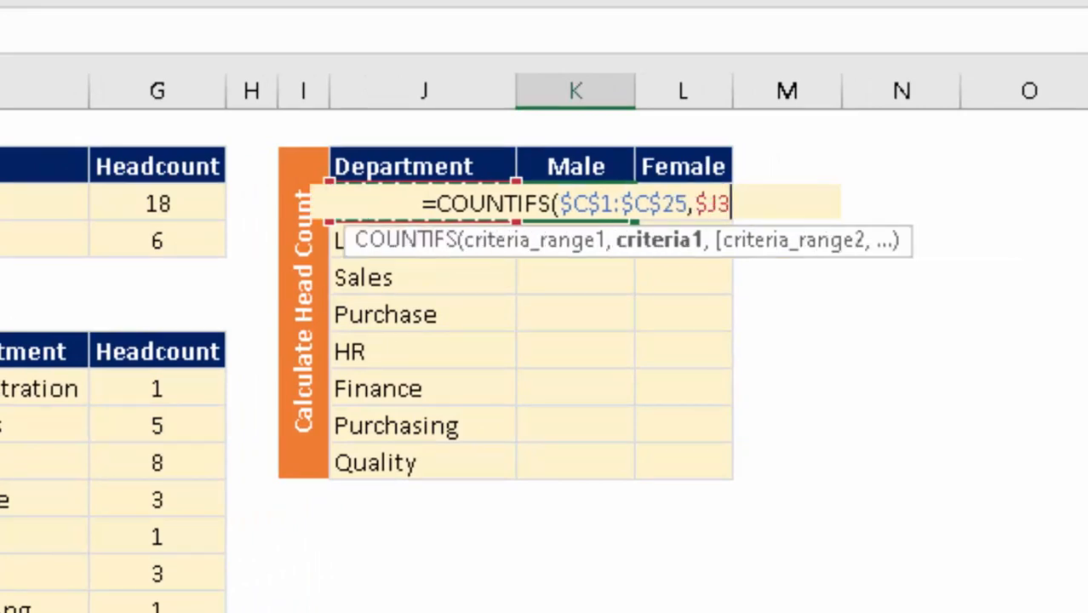
{"action": "type", "text": ","}
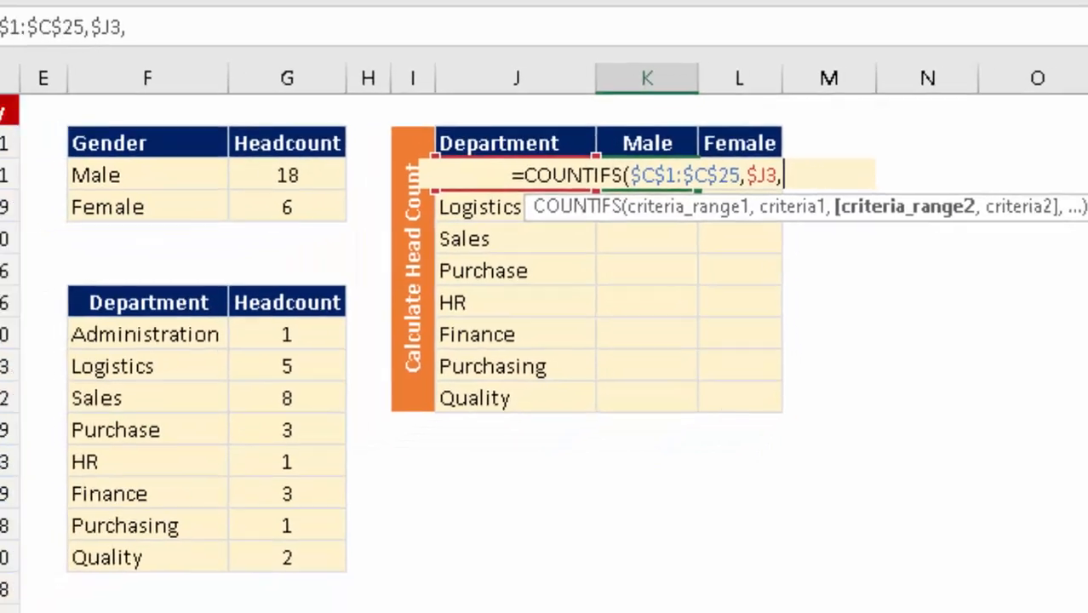
Set the second criteria range of the K3 COUNTIFS formula to the Gender column as absolute reference $B$1:$B$25.
{"action": "key", "text": "Left"}
{"action": "key", "text": "Left"}
{"action": "key", "text": "Left"}
{"action": "key", "text": "Left"}
{"action": "key", "text": "Left"}
{"action": "key", "text": "Left"}
{"action": "key", "text": "Left"}
{"action": "key", "text": "Left"}
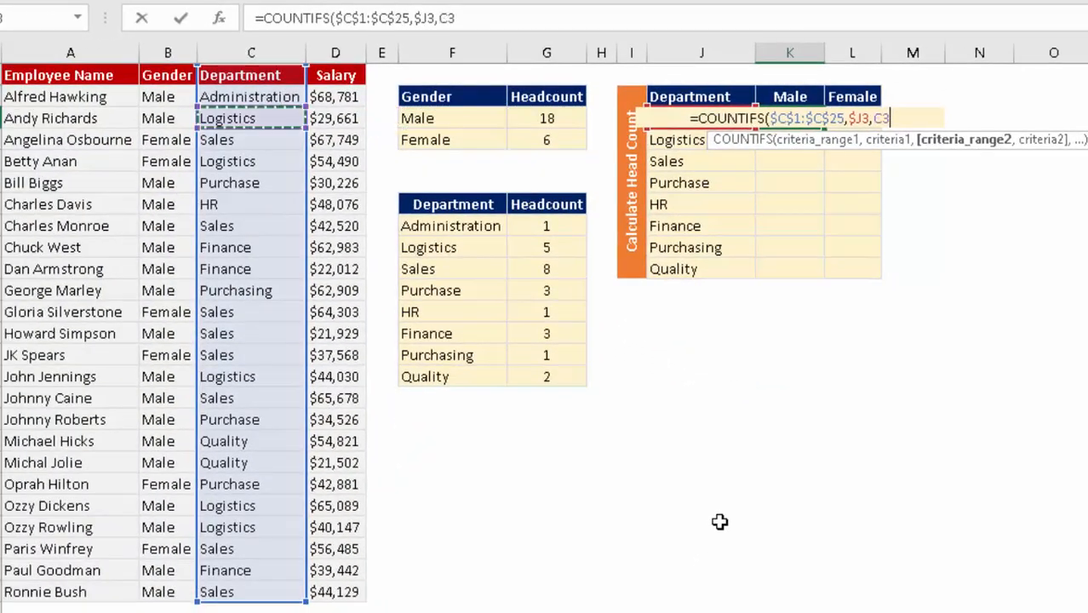
{"action": "key", "text": "Left"}
{"action": "key", "text": "Up"}
{"action": "key", "text": "Up"}
{"action": "key", "text": "ctrl+shift+Down"}
{"action": "key", "text": "F4"}
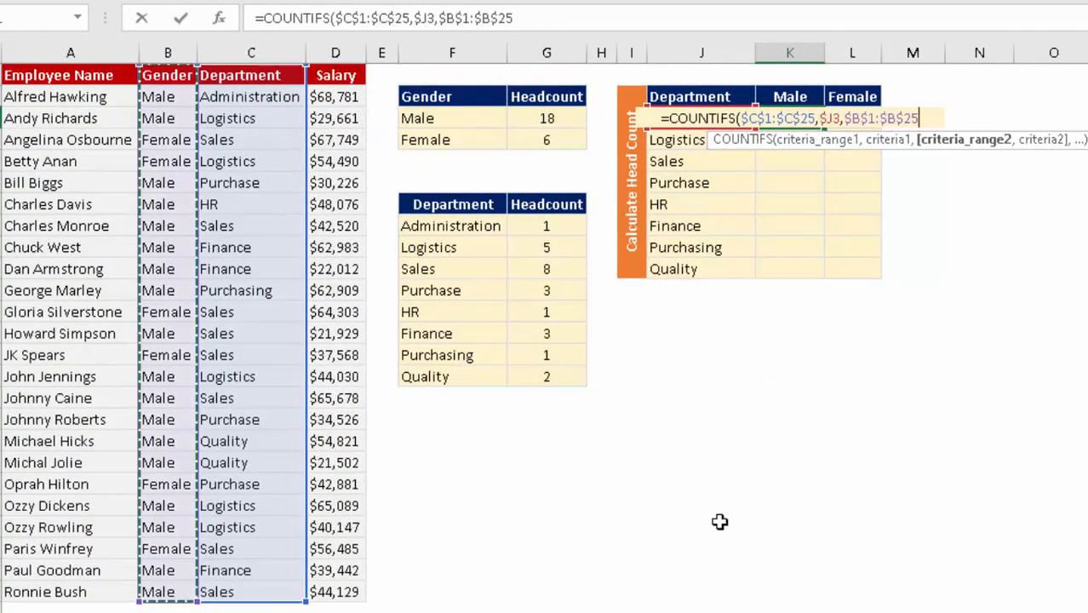
Add the Male header as the second criterion of the K3 COUNTIFS formula, using the row-locked reference K$2, and enter the formula.
{"action": "type", "text": ","}
{"action": "key", "text": "Up"}
{"action": "key", "text": "Up"}
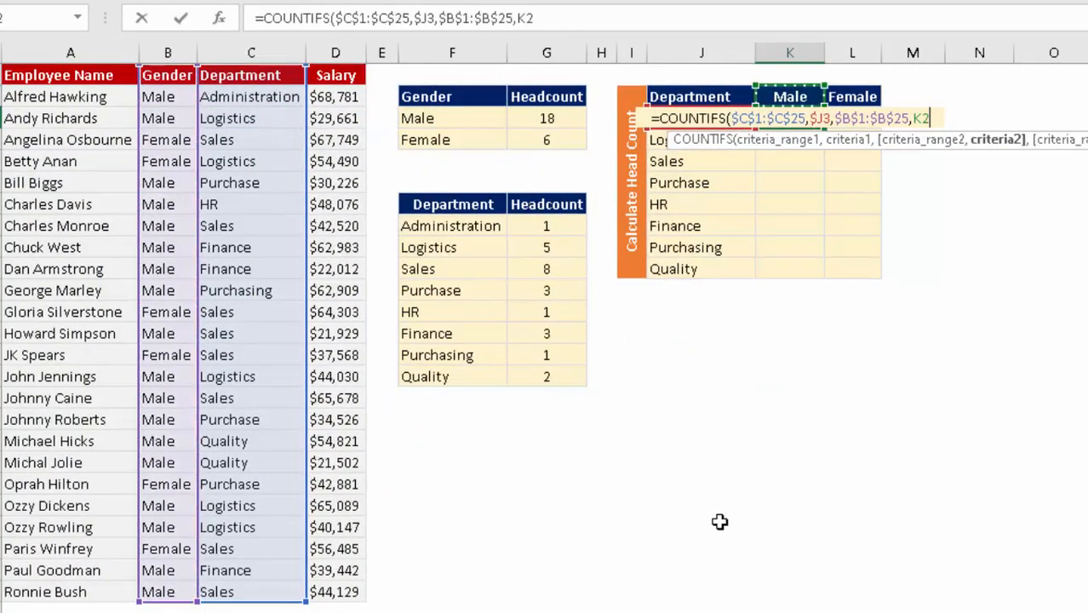
{"action": "key", "text": "Down"}
{"action": "key", "text": "F4"}
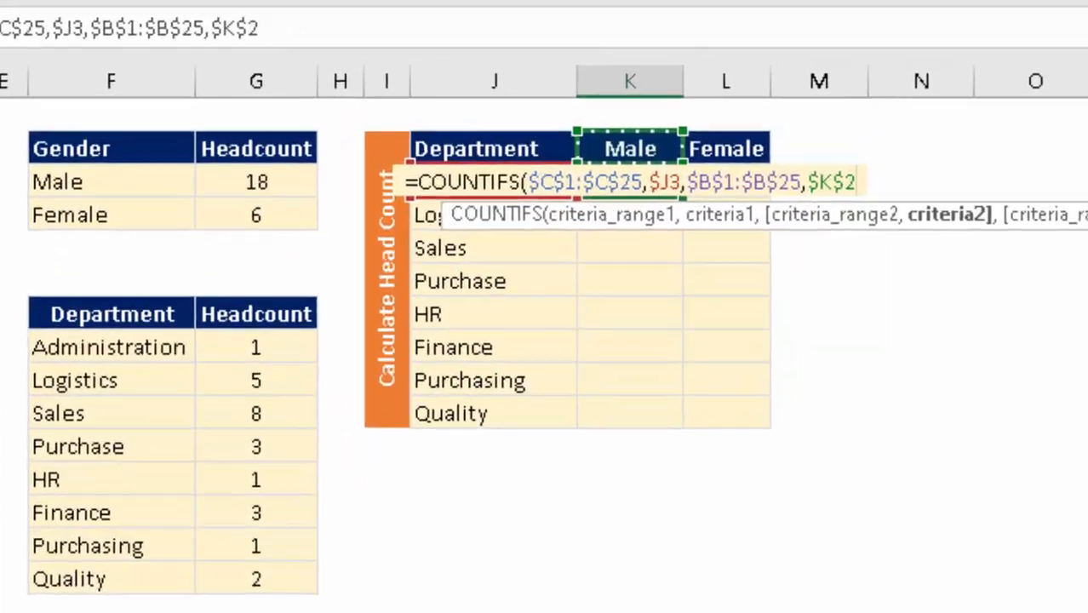
{"action": "key", "text": "F4"}
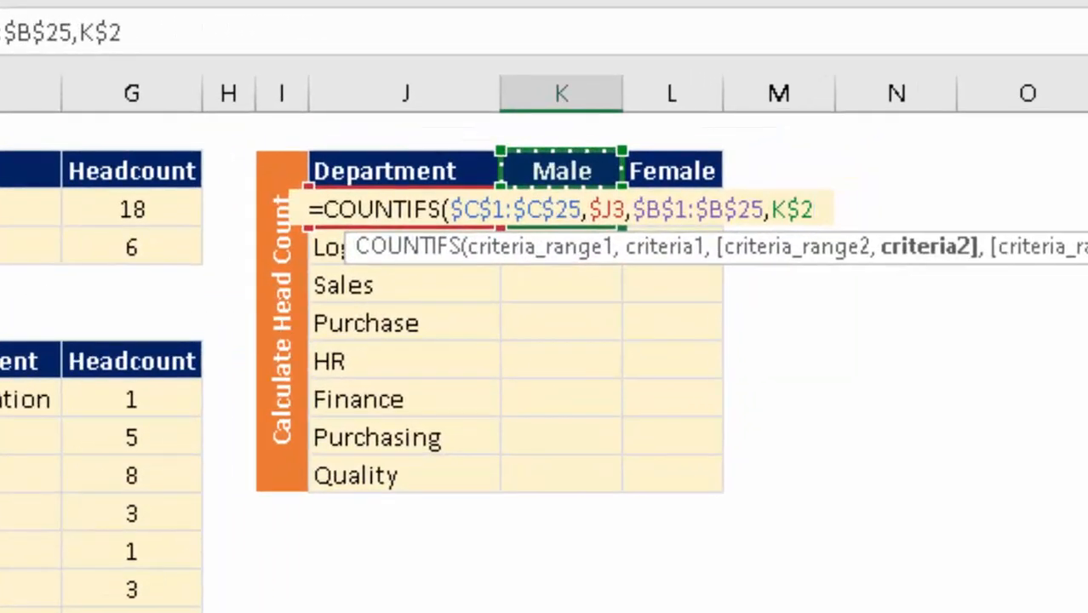
{"action": "type", "text": ","}
{"action": "key", "text": "BackSpace"}
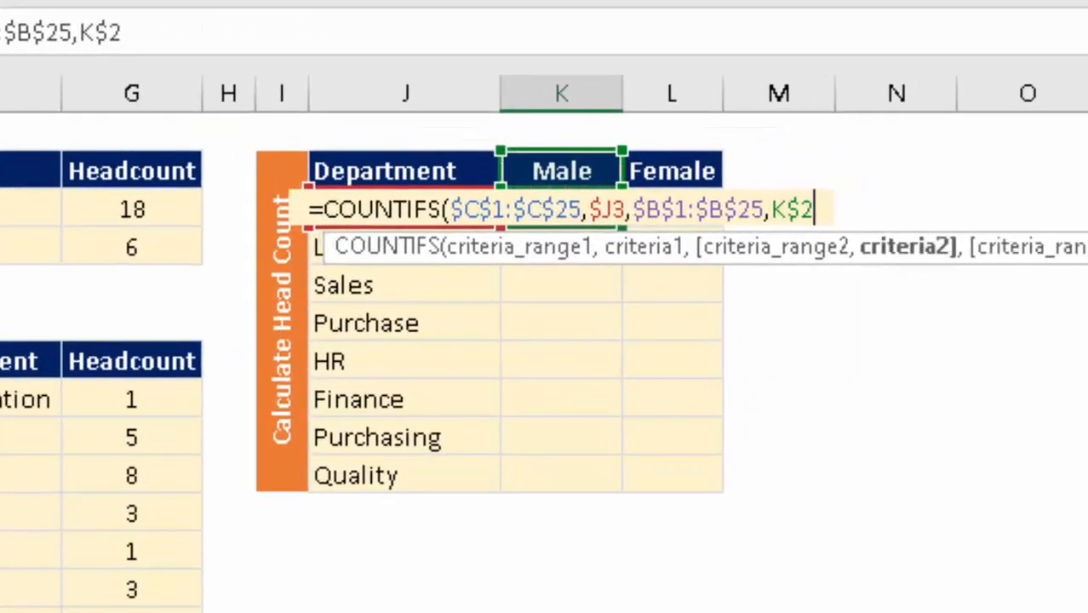
{"action": "type", "text": ")"}
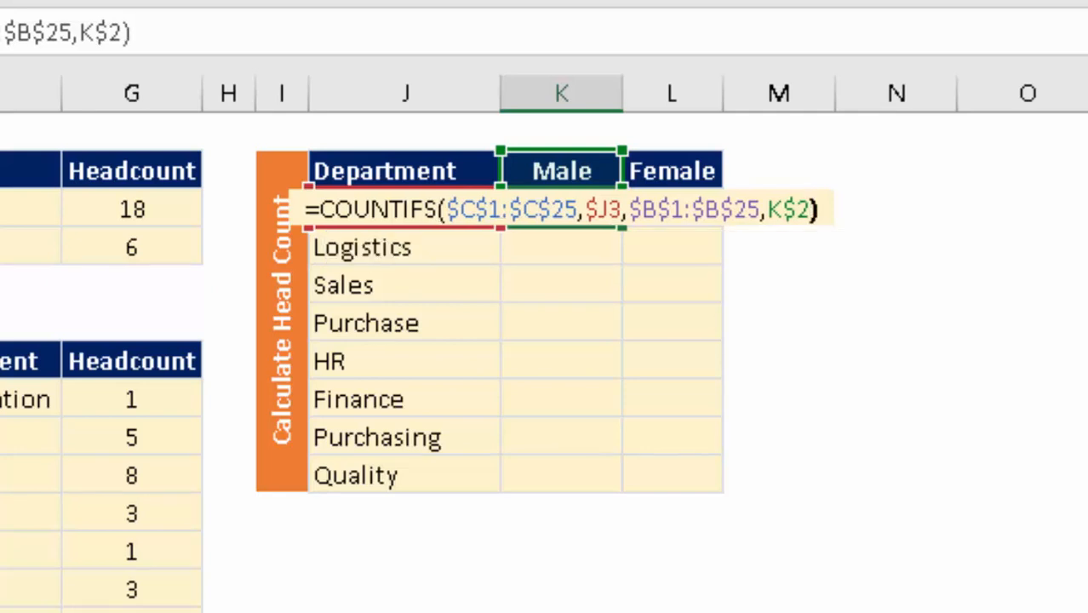
{"action": "key", "text": "ctrl+Return"}
Copy the K3 COUNTIFS formula to the Female column and fill both columns down through the Quality row.
{"action": "key", "text": "ctrl+c"}
{"action": "key", "text": "Right"}
{"action": "key", "text": "Return"}
{"action": "key", "text": "Left"}
{"action": "key", "text": "shift+Right"}
{"action": "key", "text": "shift+Down"}
{"action": "key", "text": "shift+Down"}
{"action": "key", "text": "shift+Down"}
{"action": "key", "text": "shift+Down"}
{"action": "key", "text": "shift+Down"}
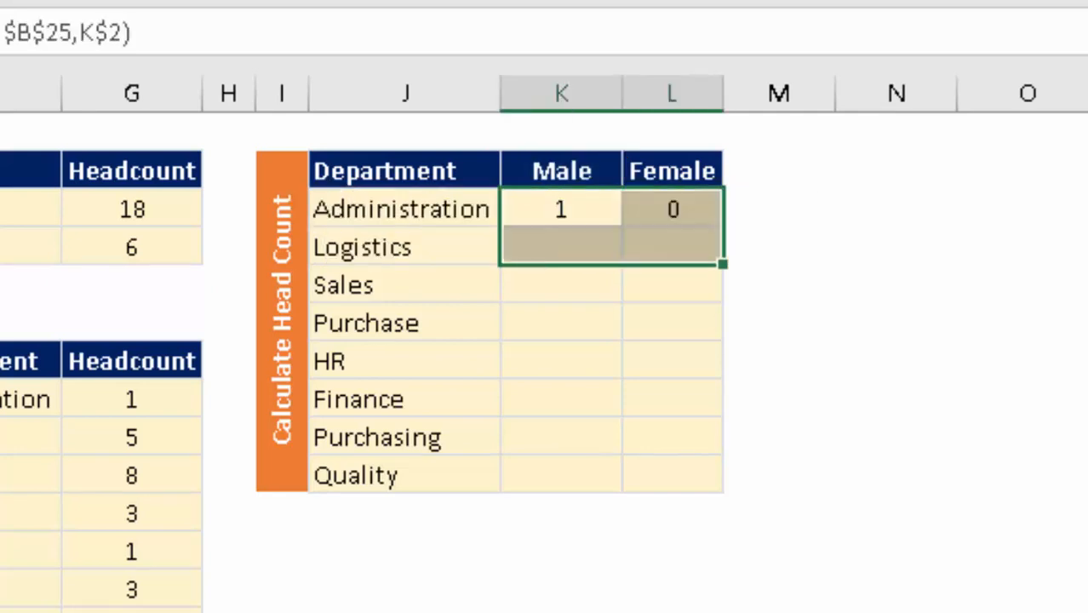
{"action": "key", "text": "shift+Down"}
{"action": "key", "text": "shift+Down"}
{"action": "key", "text": "ctrl+d"}
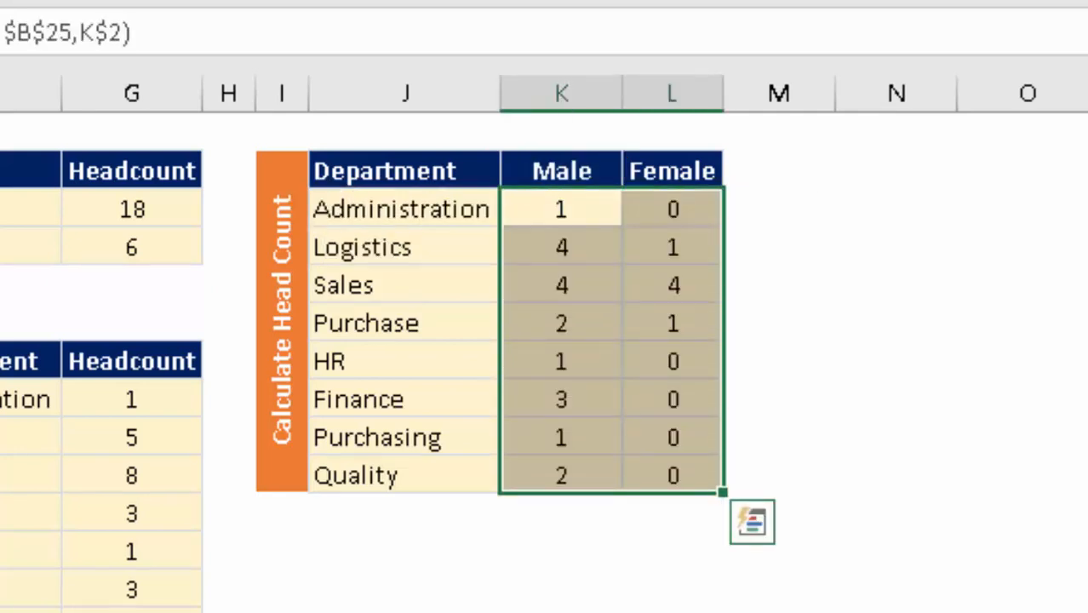
{"action": "key", "text": "Right"}
{"action": "key", "text": "Down"}
{"action": "key", "text": "Up"}
{"action": "key", "text": "shift+Down"}
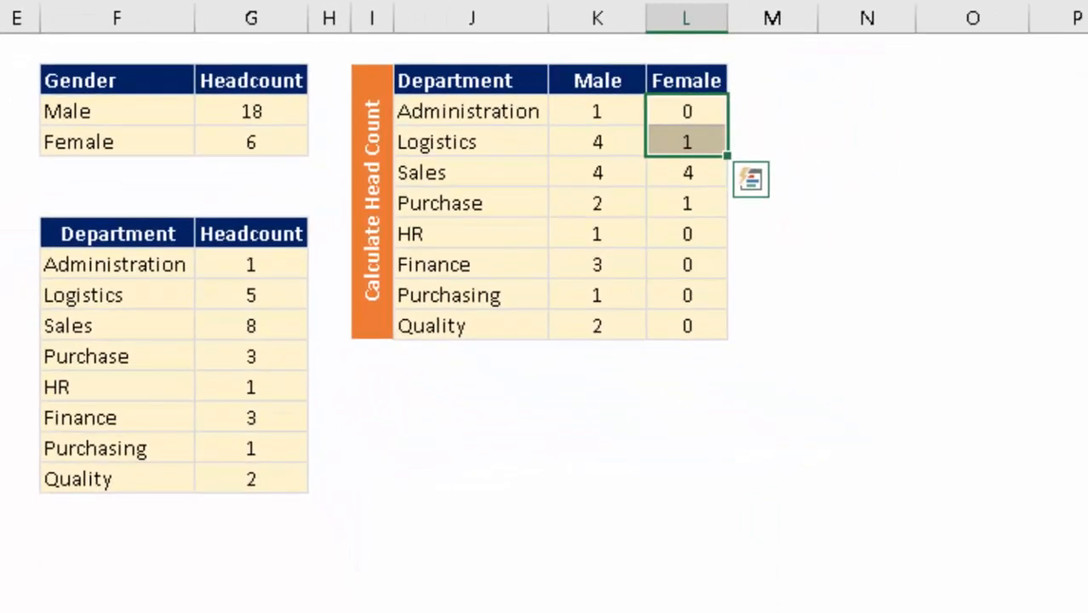
{"action": "key", "text": "ctrl+q"}
{"action": "key", "text": "Escape"}
{"action": "key", "text": "ctrl+Left"}
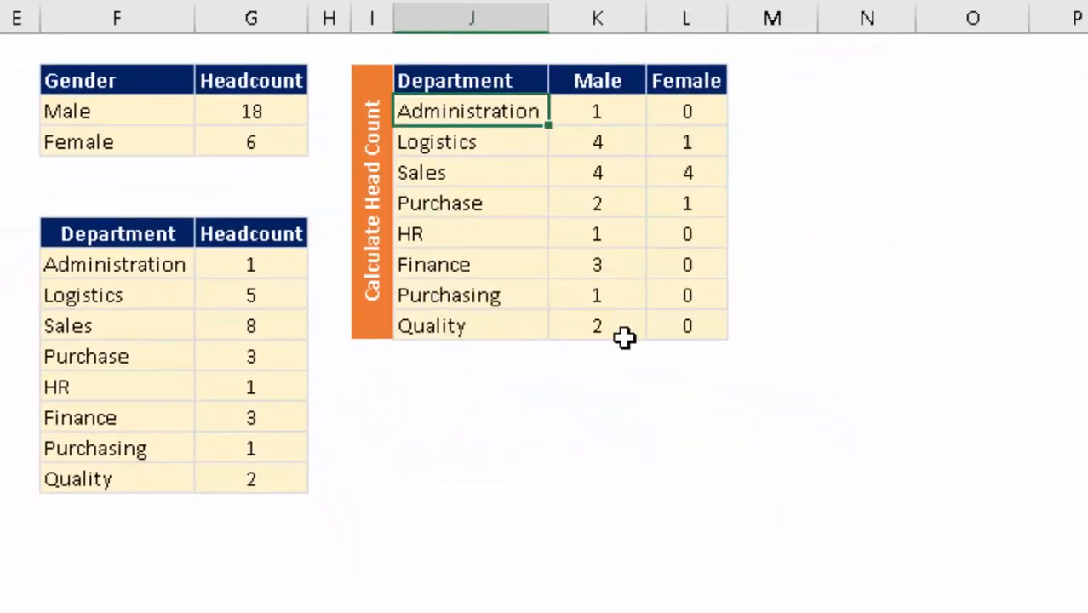
Add AutoSum totals beneath the Male and Female columns in K11:L11 and compare them with the gender headcounts.
{"action": "left_click", "coordinate": [625, 345]}
{"action": "key", "text": "shift+Right"}
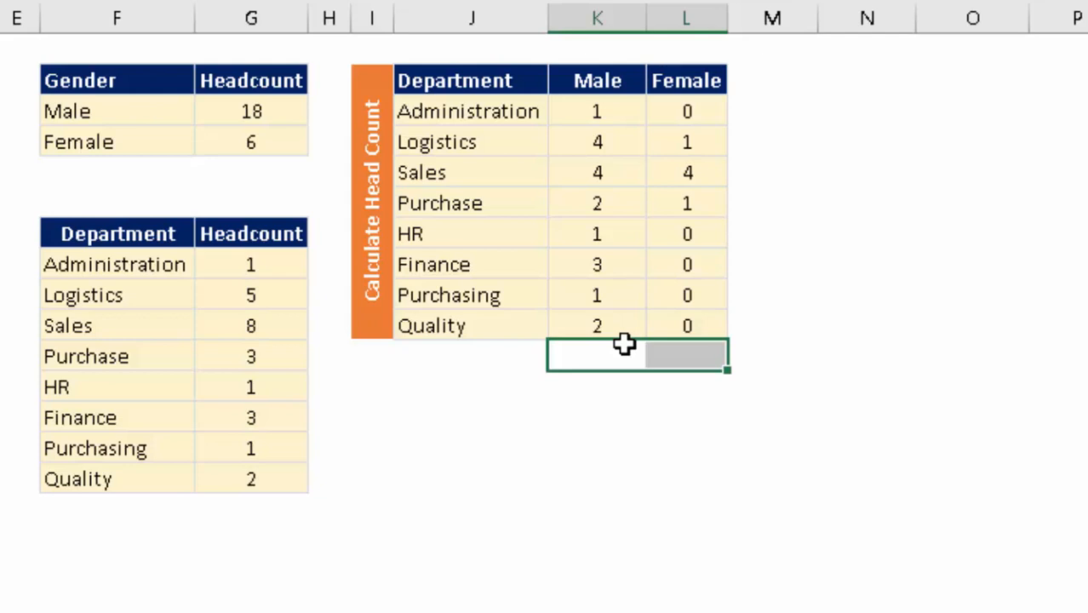
{"action": "key", "text": "alt+equal"}
{"action": "key", "text": "Return"}
{"action": "key", "text": "Down"}
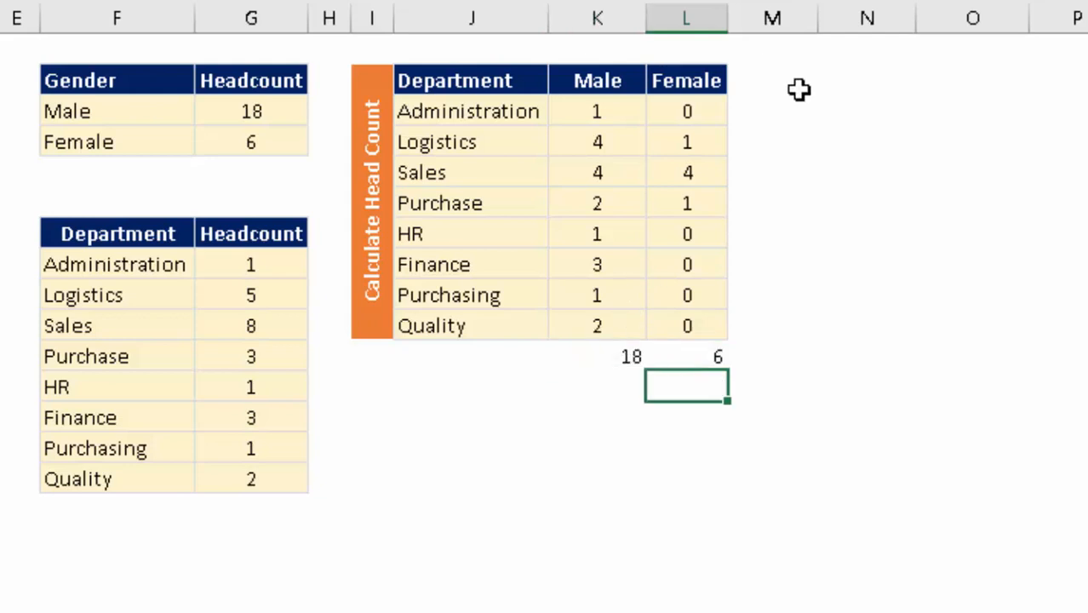
{"action": "key", "text": "Left"}
{"action": "key", "text": "Up"}
{"action": "key", "text": "shift+Right"}
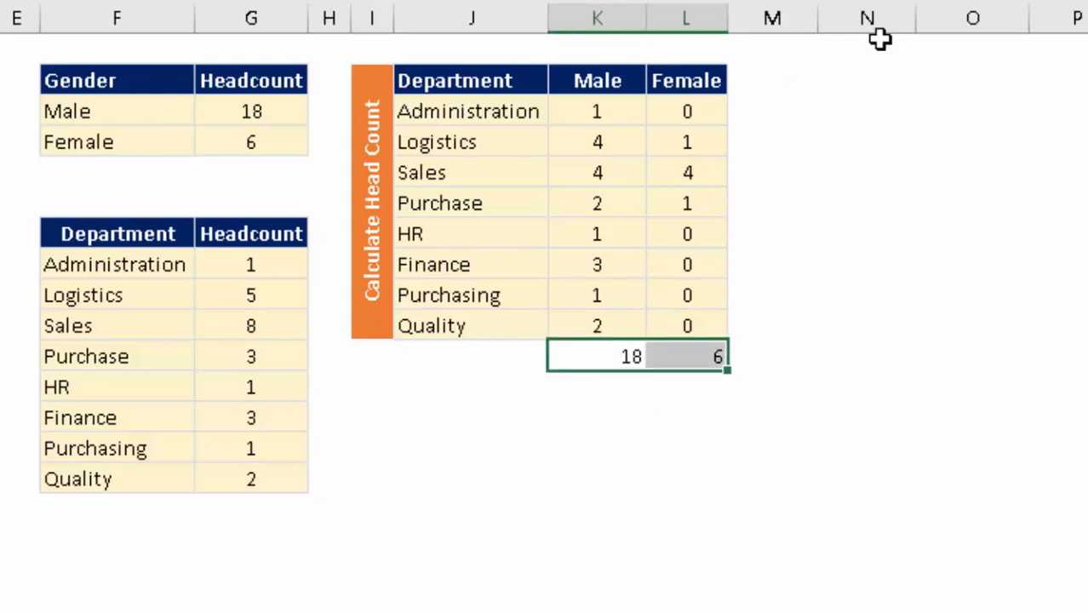
{"action": "left_click_drag", "start_coordinate": [247, 107], "coordinate": [272, 180]}
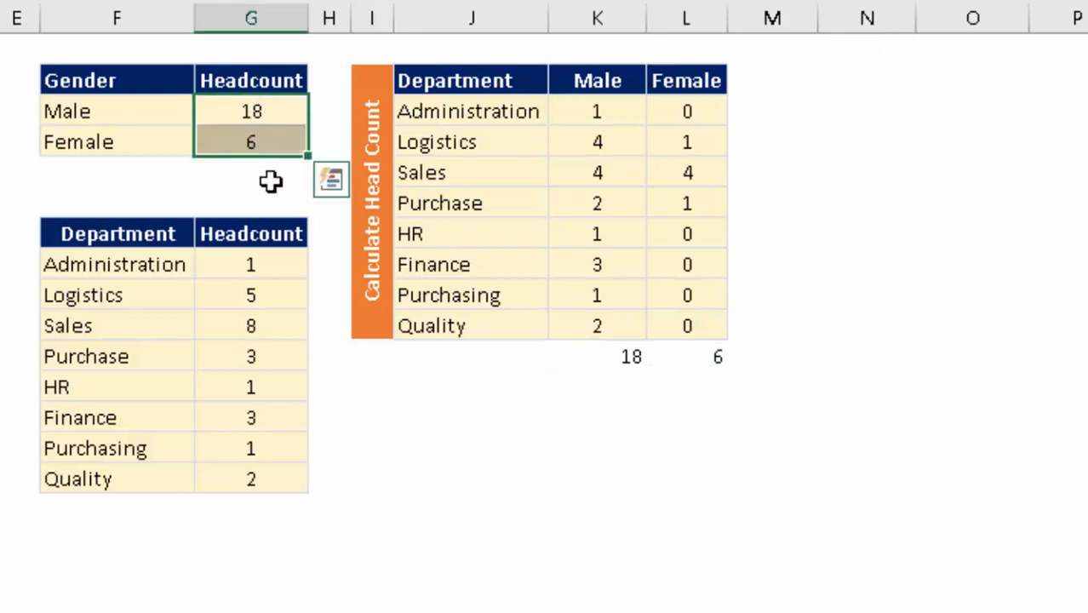
Total the department headcounts in G16 with SUM(G8:G15) and check it against the gender headcounts and the Male and Female totals.
{"action": "left_click", "coordinate": [266, 517]}
{"action": "key", "text": "alt+equal"}
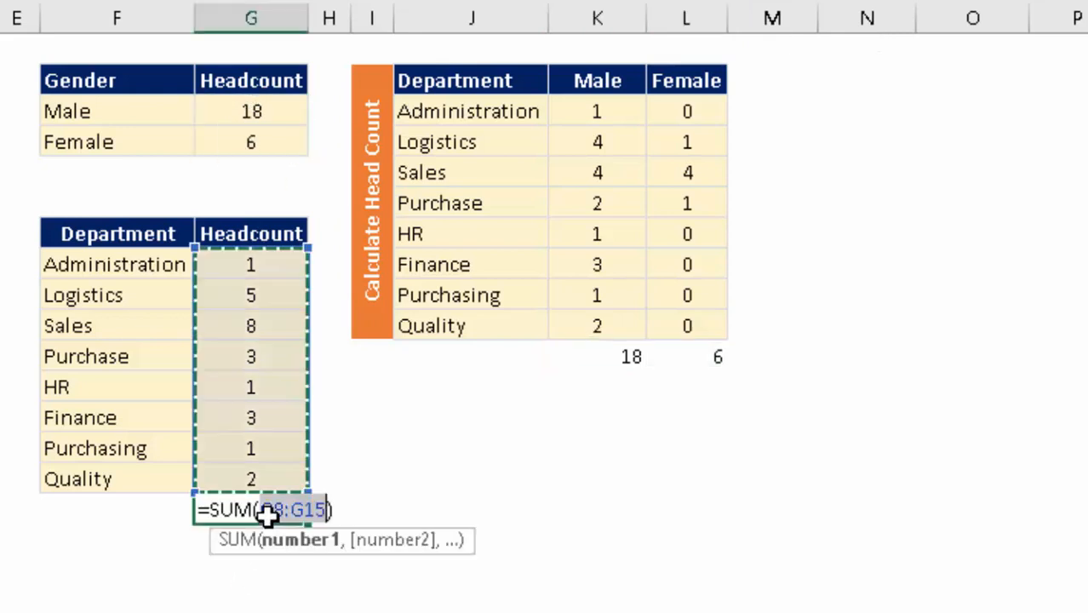
{"action": "key", "text": "alt+equal"}
{"action": "left_click_drag", "start_coordinate": [253, 111], "coordinate": [261, 138]}
{"action": "left_click_drag", "start_coordinate": [622, 356], "coordinate": [682, 347]}
{"action": "left_click", "coordinate": [534, 383]}
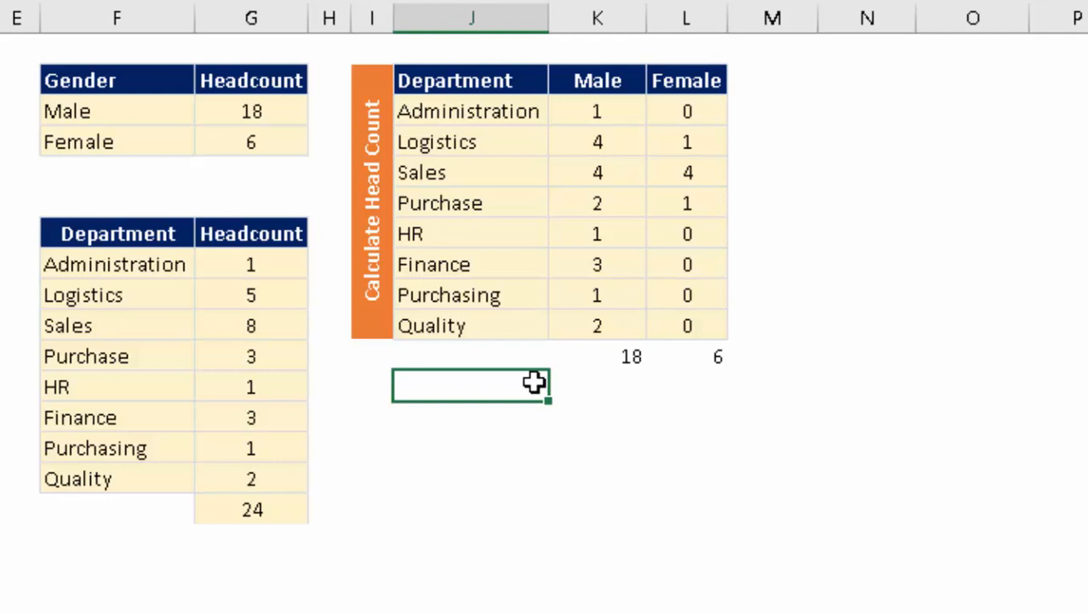
Start a COUNTIFS formula in the empty cell J14 below the department and gender table.
{"action": "key", "text": "Down"}
{"action": "key", "text": "Down"}
{"action": "key", "text": "Down"}
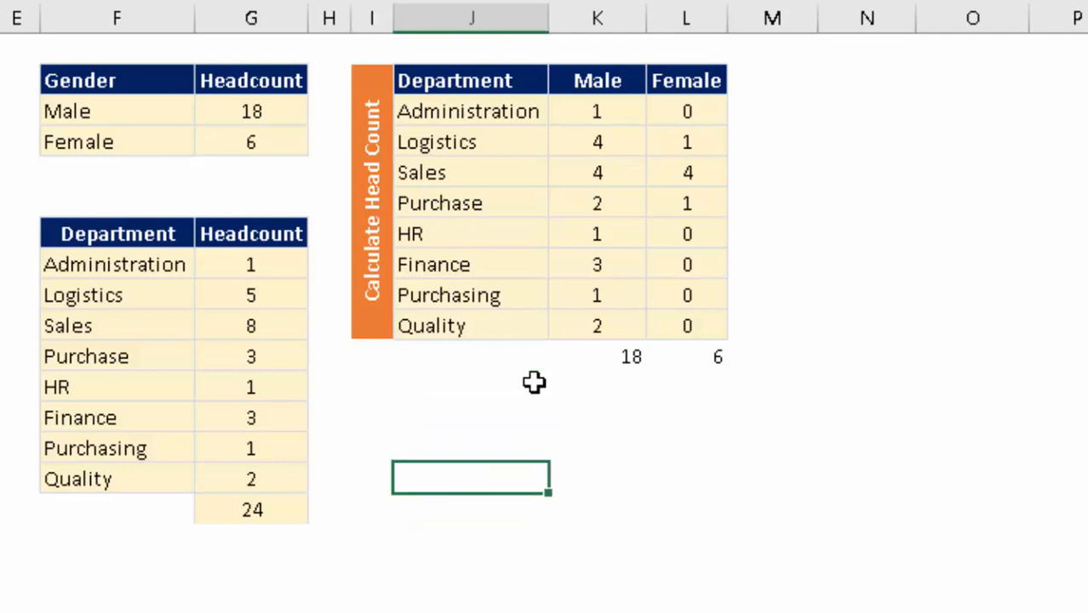
{"action": "key", "text": "Up"}
{"action": "type", "text": "=coun"}
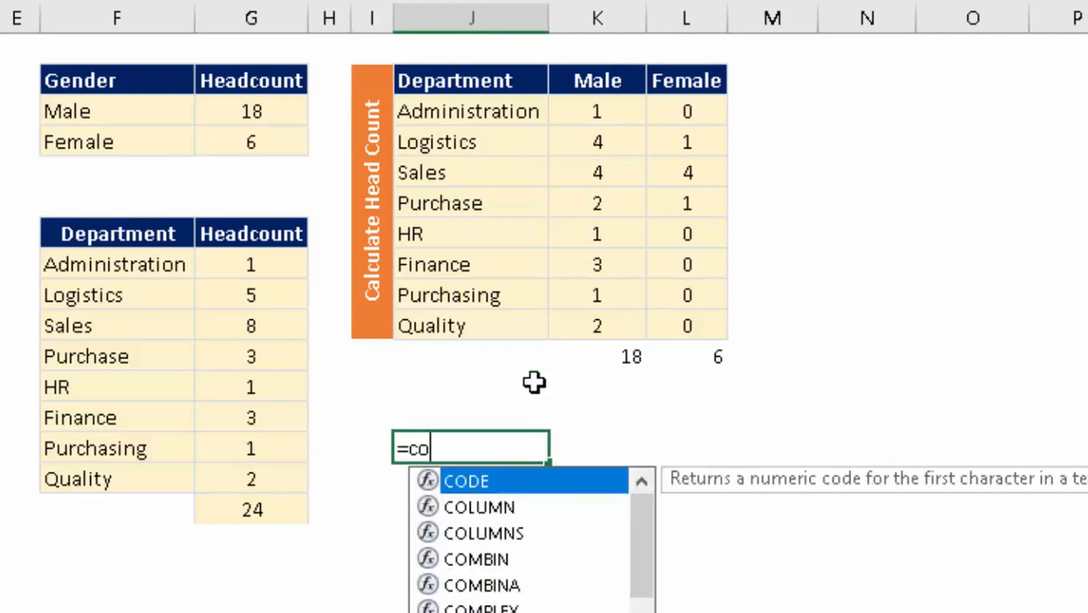
{"action": "key", "text": "Down"}
{"action": "key", "text": "Down"}
{"action": "key", "text": "Down"}
{"action": "key", "text": "Down"}
{"action": "key", "text": "Tab"}
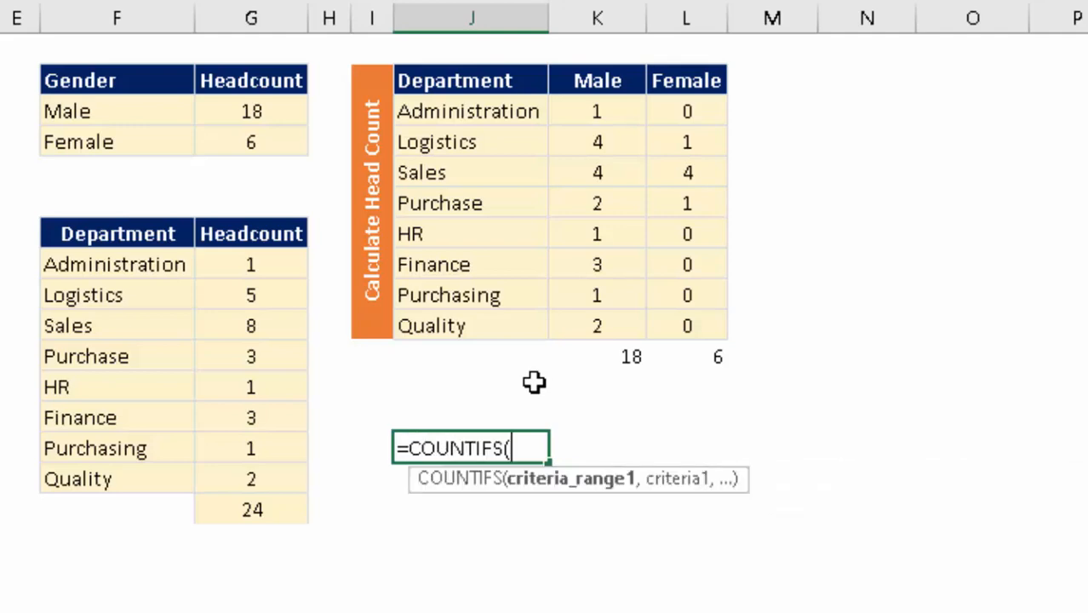
Select the Salary column D1:D25 as the first criteria range of the J14 COUNTIFS formula.
{"action": "key", "text": "Left"}
{"action": "key", "text": "Left"}
{"action": "key", "text": "Left"}
{"action": "key", "text": "Left"}
{"action": "key", "text": "Up"}
{"action": "key", "text": "Up"}
{"action": "key", "text": "Up"}
{"action": "key", "text": "Left"}
{"action": "key", "text": "Left"}
{"action": "key", "text": "Up"}
{"action": "key", "text": "Up"}
{"action": "key", "text": "Up"}
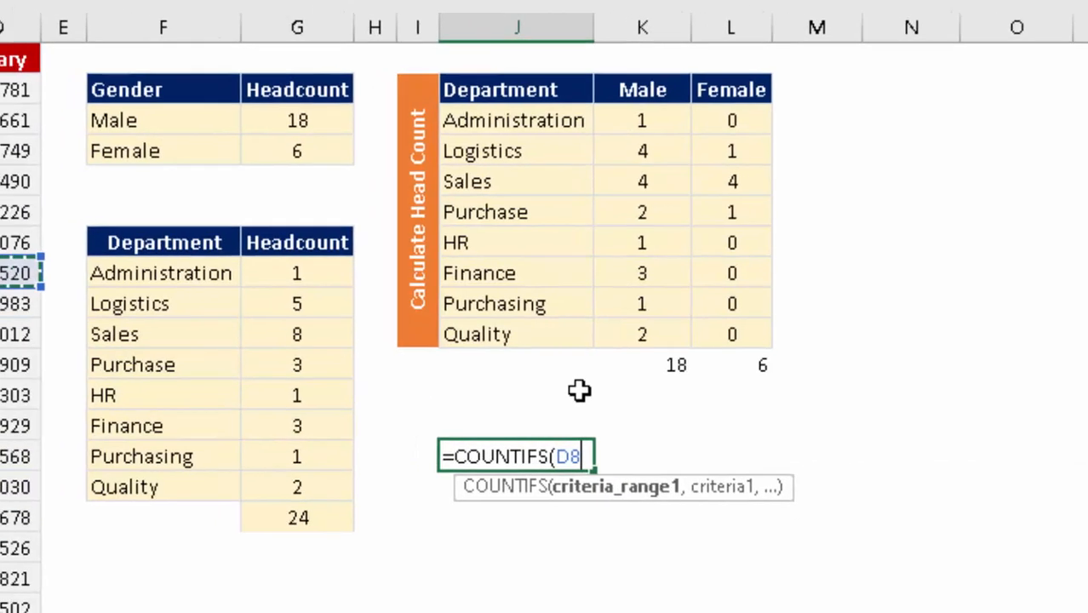
{"action": "key", "text": "Up"}
{"action": "key", "text": "Up"}
{"action": "key", "text": "Up"}
{"action": "key", "text": "Up"}
{"action": "key", "text": "Up"}
{"action": "key", "text": "Up"}
{"action": "key", "text": "Up"}
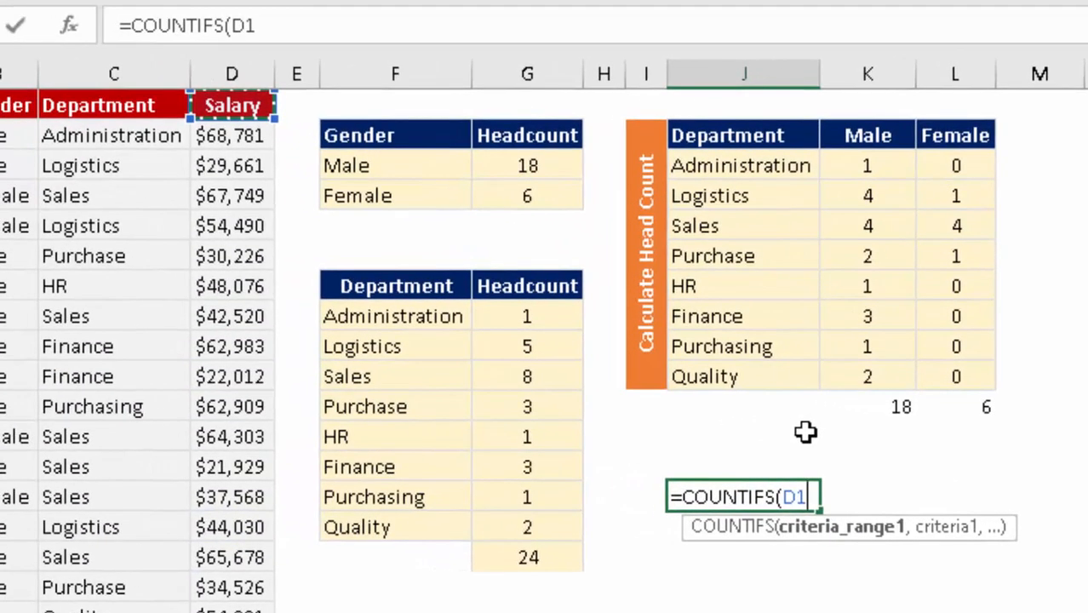
{"action": "key", "text": "ctrl+shift+Down"}
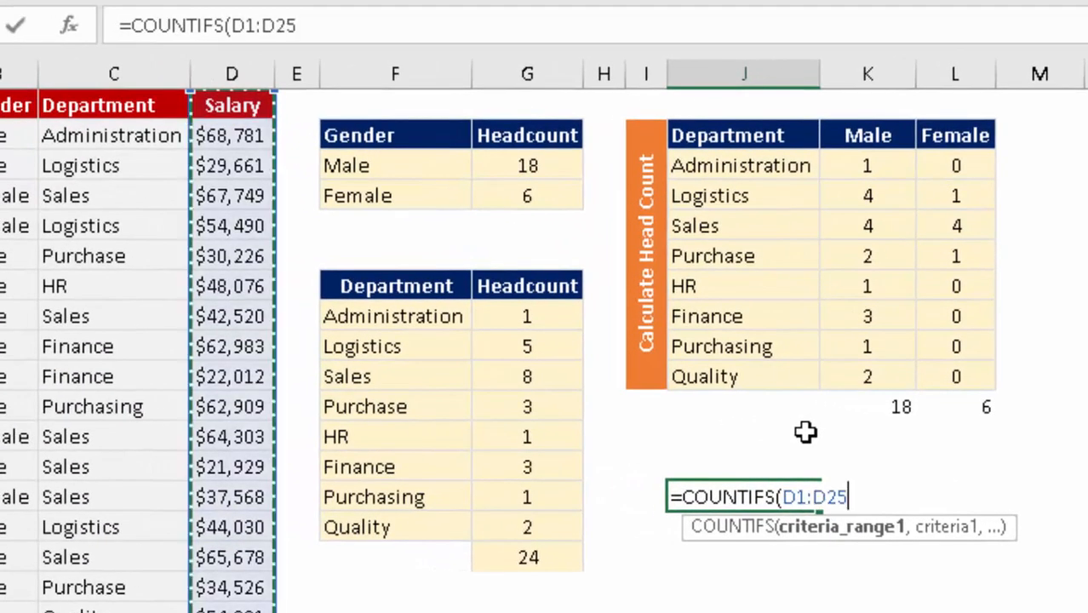
{"action": "key", "text": "F5"}
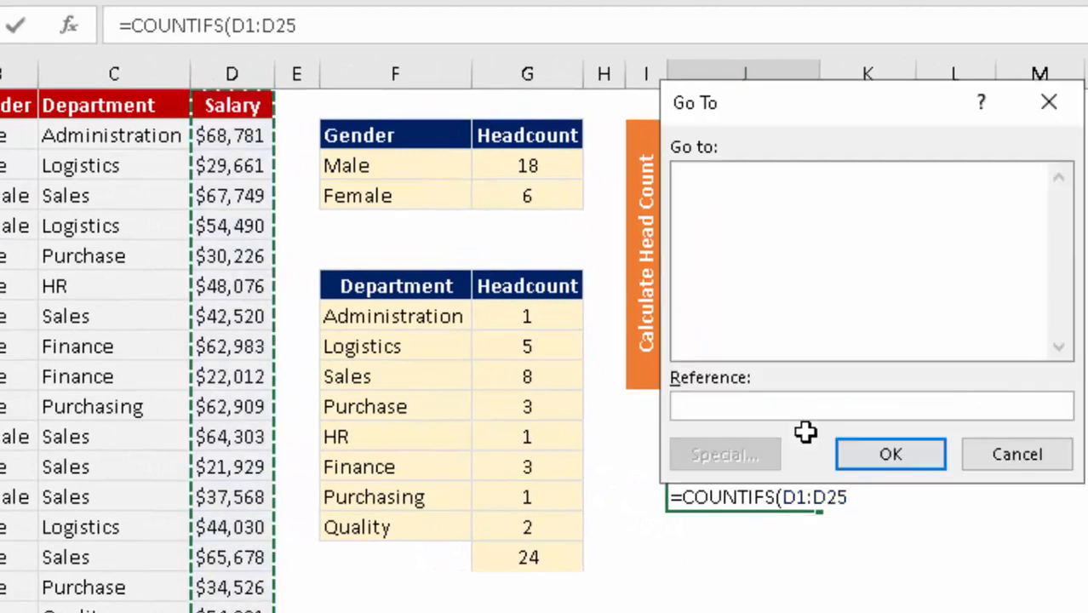
{"action": "type", "text": ","}
{"action": "key", "text": "Escape"}
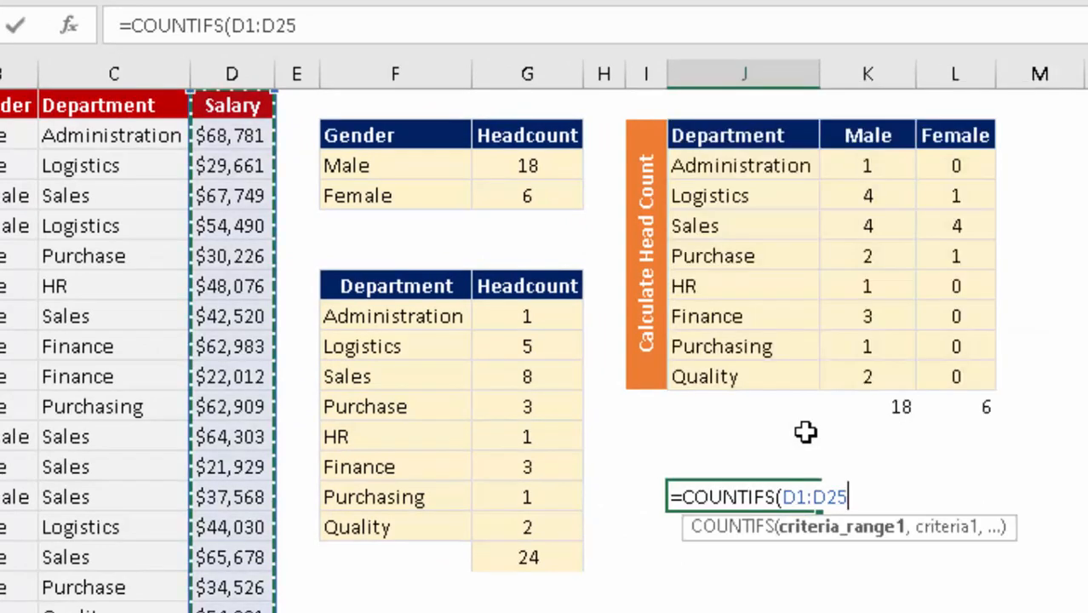
Make the J14 salary range absolute as $D$1:$D$25, add the criterion ">40000", and complete the COUNTIFS formula.
{"action": "key", "text": "F4"}
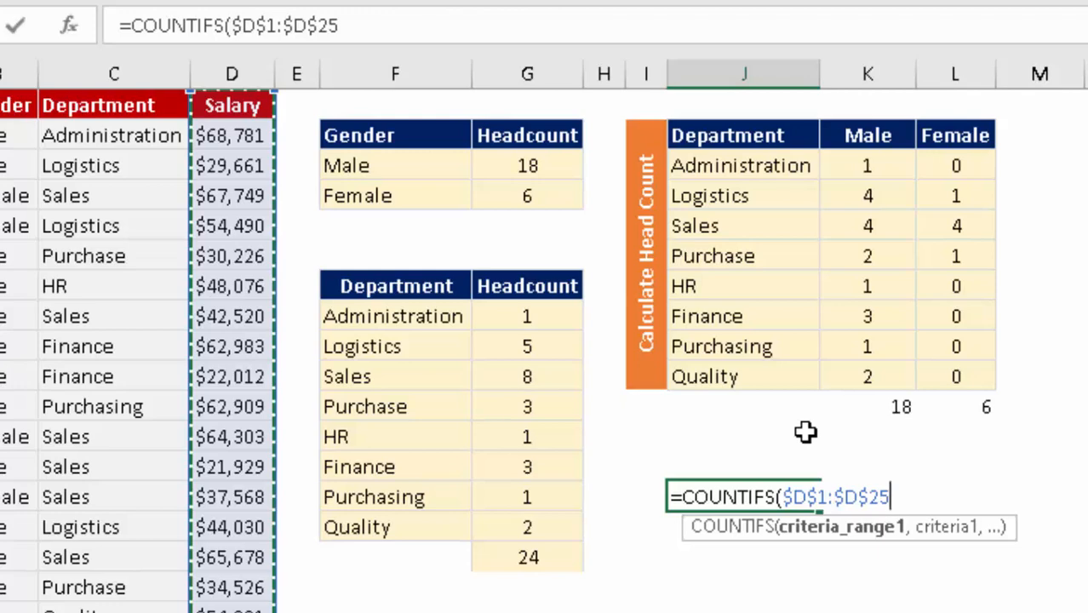
{"action": "type", "text": ",\""}
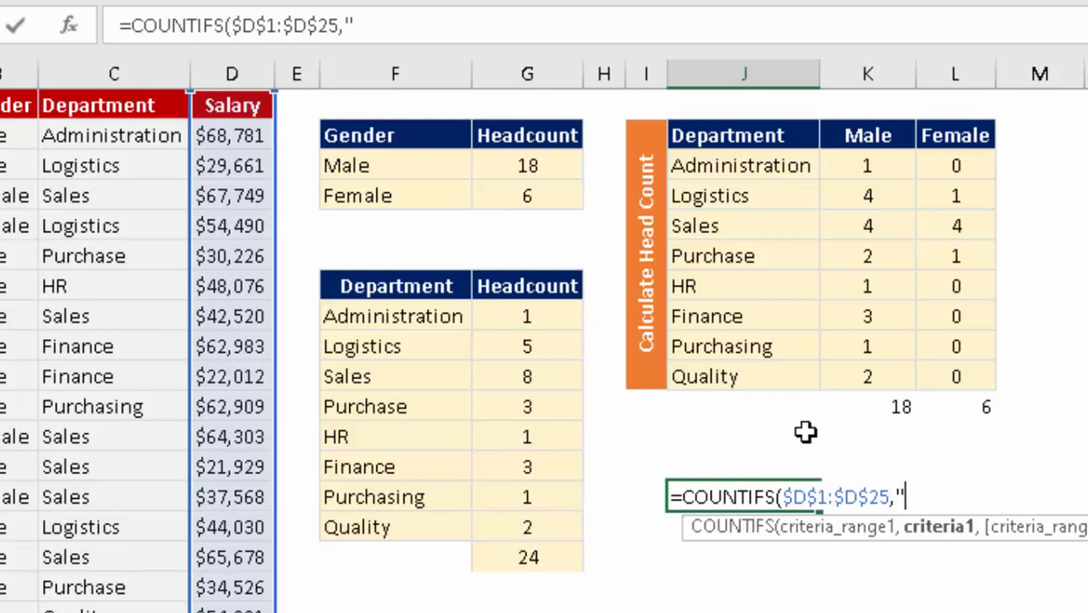
{"action": "type", "text": ">40000"}
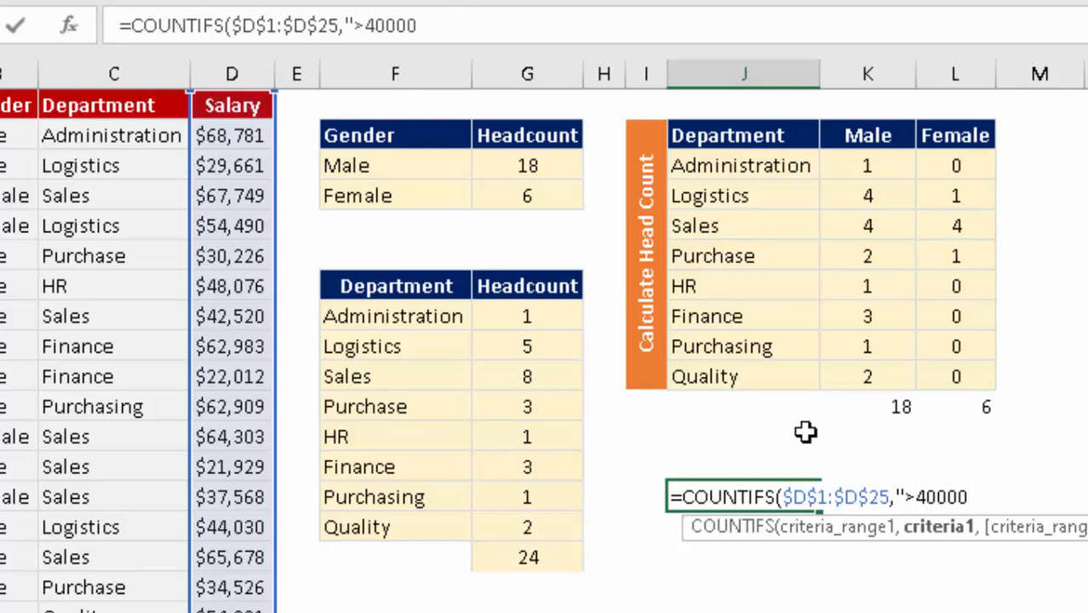
{"action": "type", "text": "\"("}
{"action": "key", "text": "Return"}
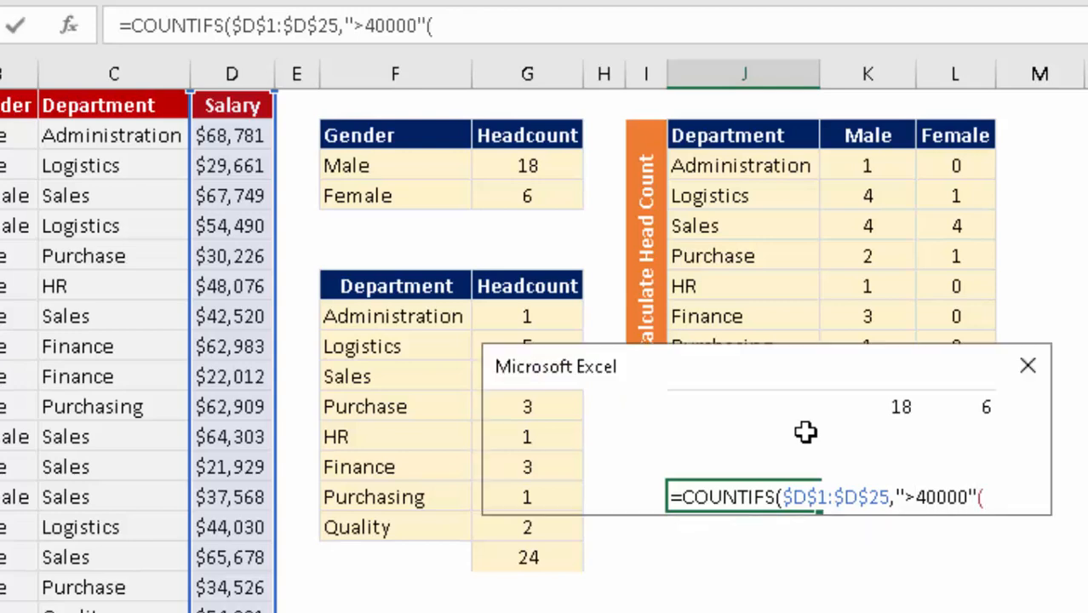
{"action": "key", "text": "Return"}
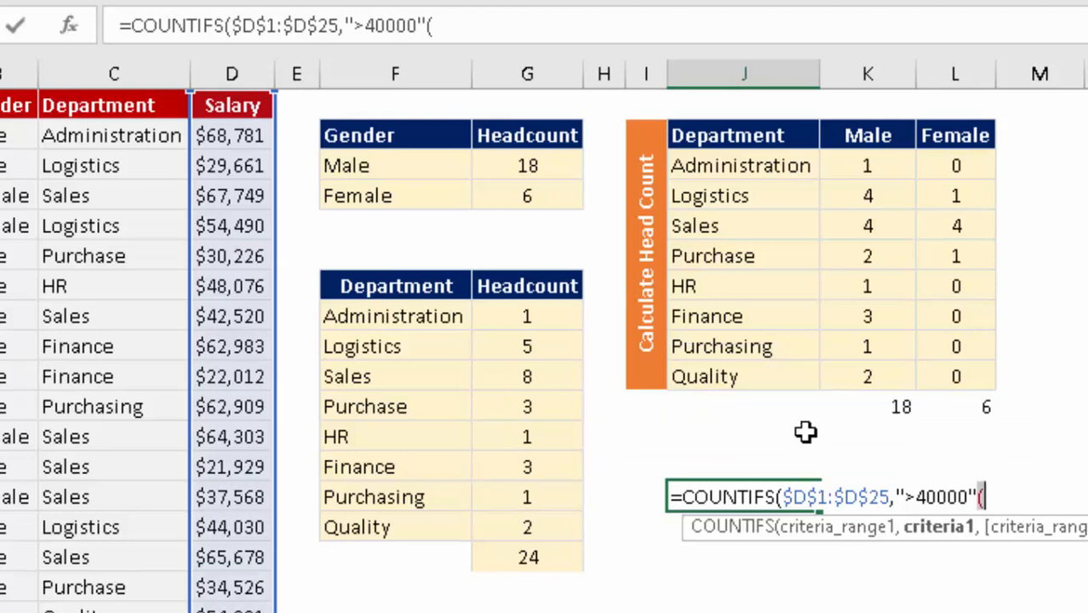
{"action": "key", "text": "BackSpace"}
{"action": "type", "text": ")"}
{"action": "key", "text": "Return"}
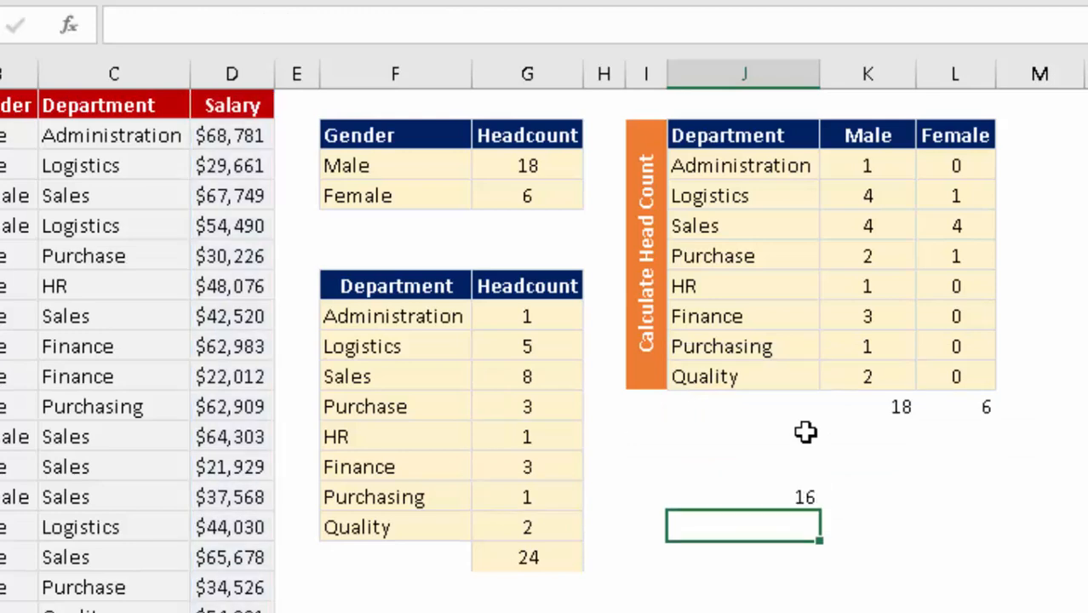
Turn on filtering for the header row of the employee table, starting from the Employee Name header.
{"action": "key", "text": "Up"}
{"action": "key", "text": "Left"}
{"action": "key", "text": "Left"}
{"action": "key", "text": "Left"}
{"action": "key", "text": "Left"}
{"action": "key", "text": "Left"}
{"action": "key", "text": "Left"}
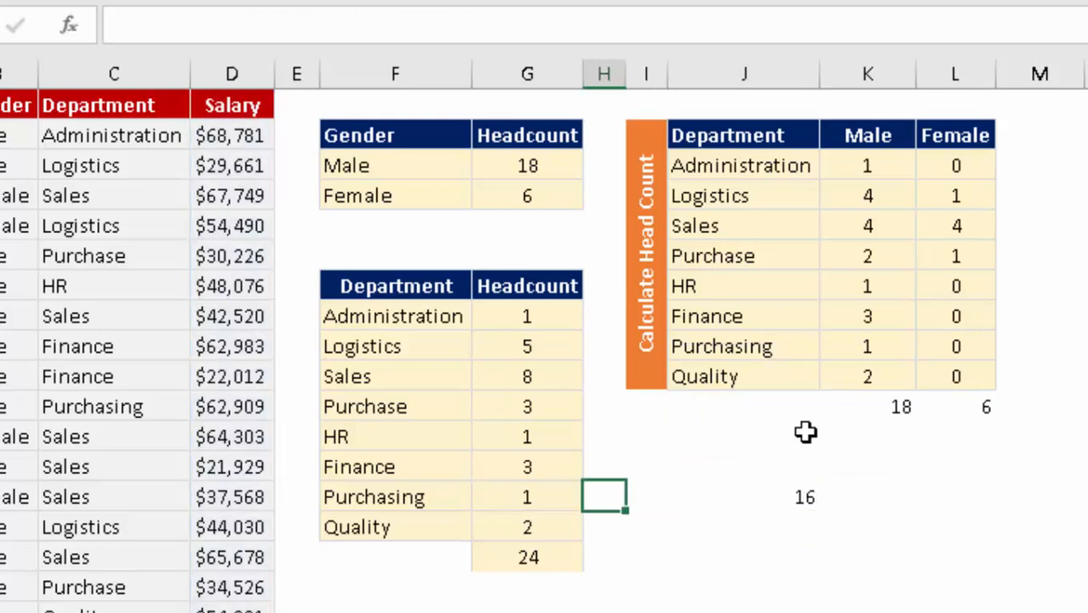
{"action": "key", "text": "ctrl+Up"}
{"action": "key", "text": "ctrl+Left"}
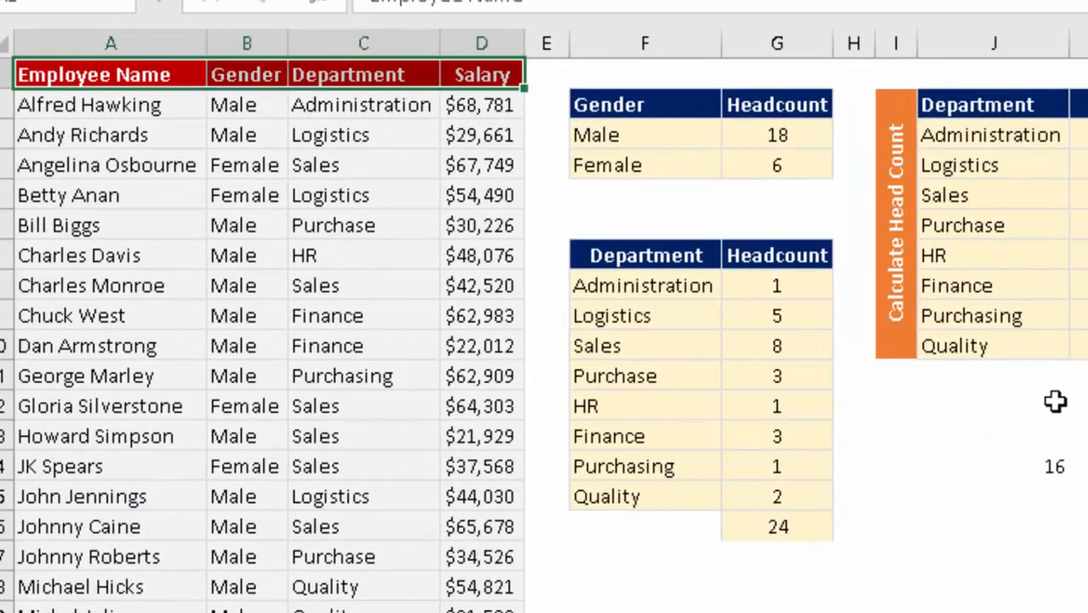
{"action": "key", "text": "Right"}
{"action": "key", "text": "Right"}
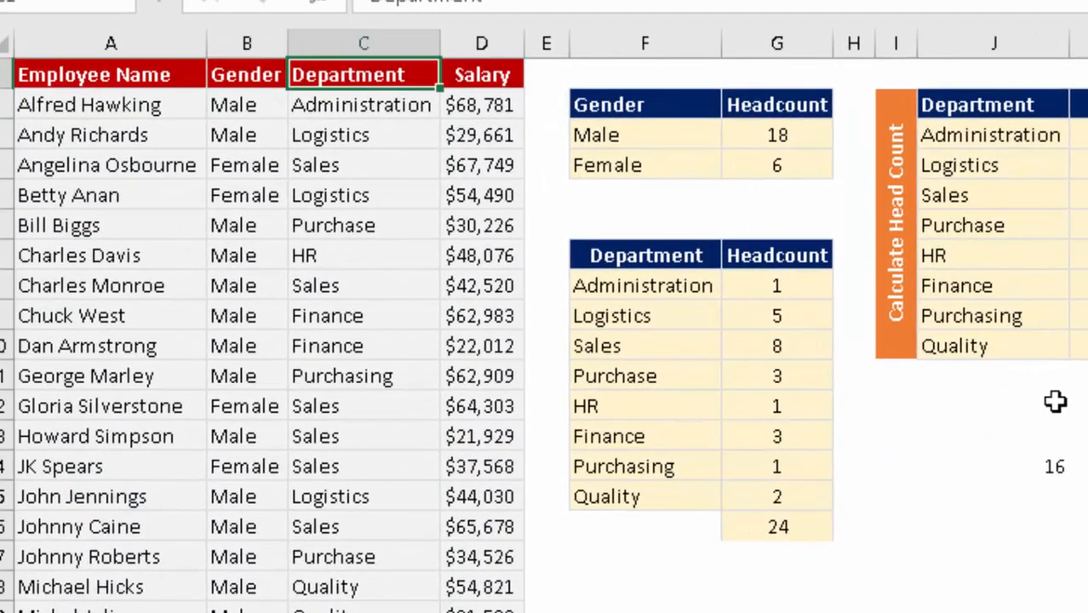
{"action": "key", "text": "Right"}
{"action": "key", "text": "ctrl+Left"}
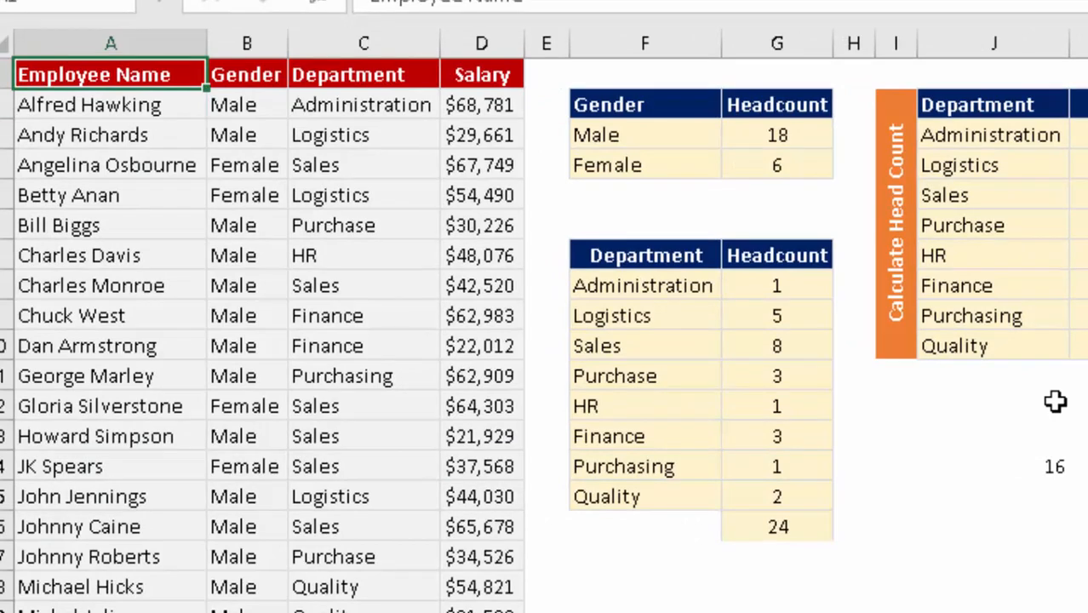
{"action": "key", "text": "ctrl+shift+l"}
Filter the Salary column with a number filter to show only rows greater than 40000.
{"action": "key", "text": "Right"}
{"action": "key", "text": "Right"}
{"action": "key", "text": "Right"}
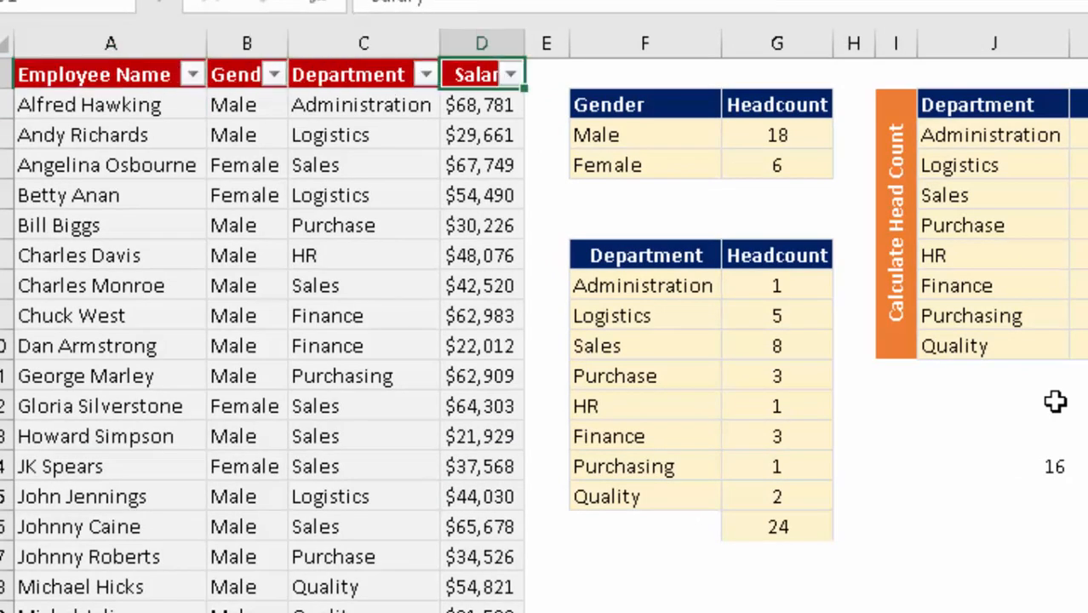
{"action": "key", "text": "alt+Down"}
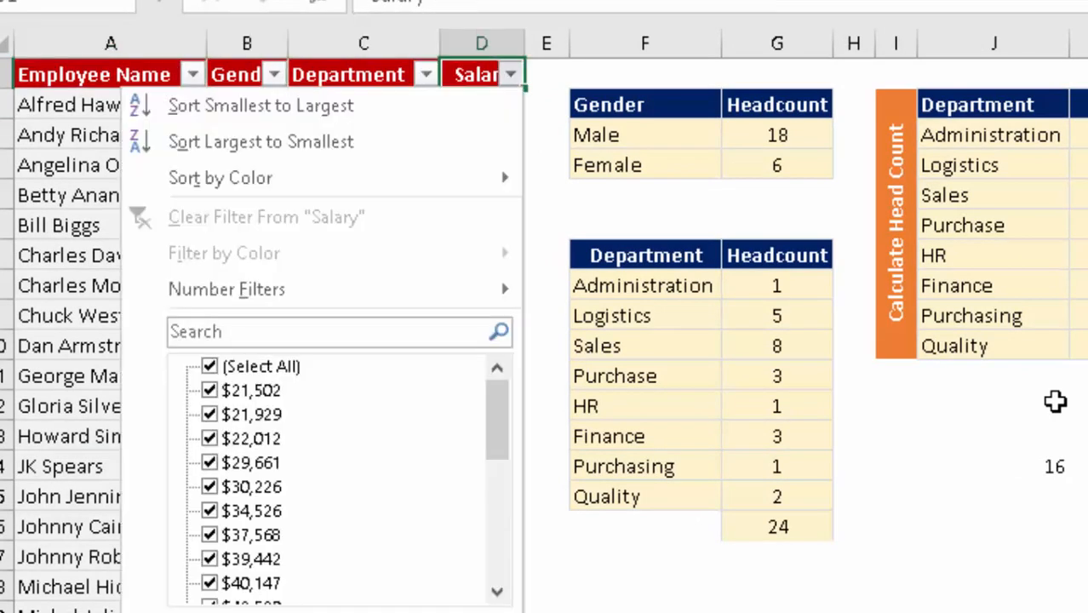
{"action": "key", "text": "Down"}
{"action": "key", "text": "Down"}
{"action": "key", "text": "Down"}
{"action": "key", "text": "Down"}
{"action": "key", "text": "Down"}
{"action": "key", "text": "Down"}
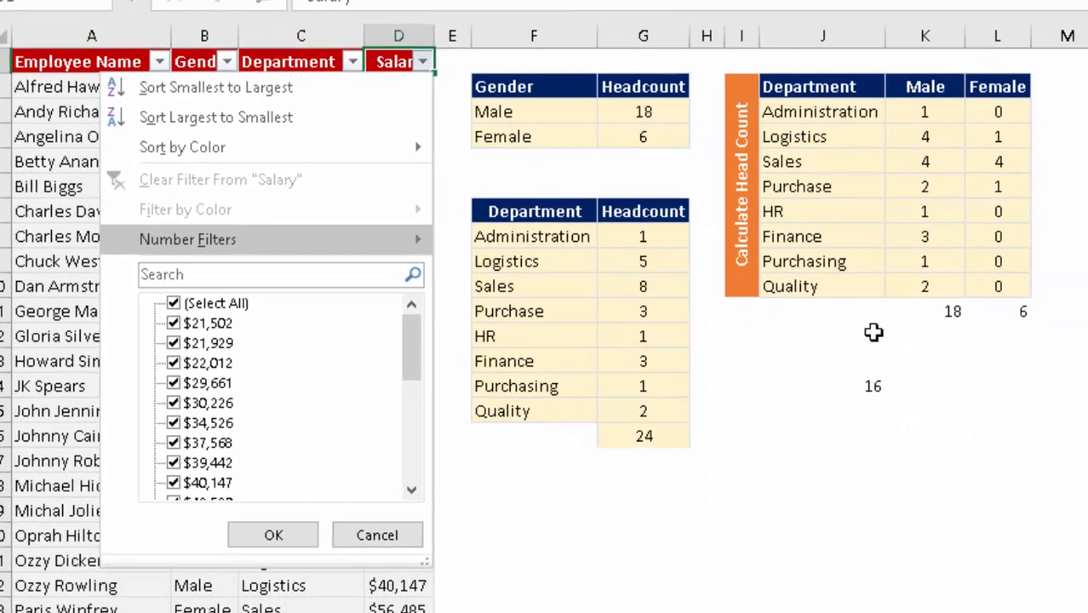
{"action": "key", "text": "Right"}
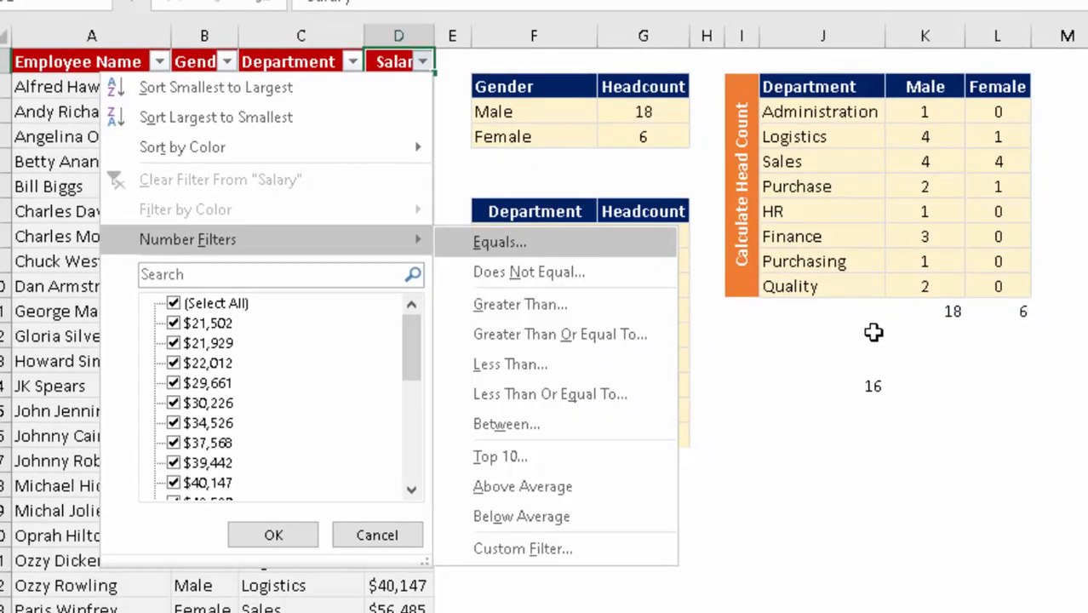
{"action": "key", "text": "Down"}
{"action": "key", "text": "Down"}
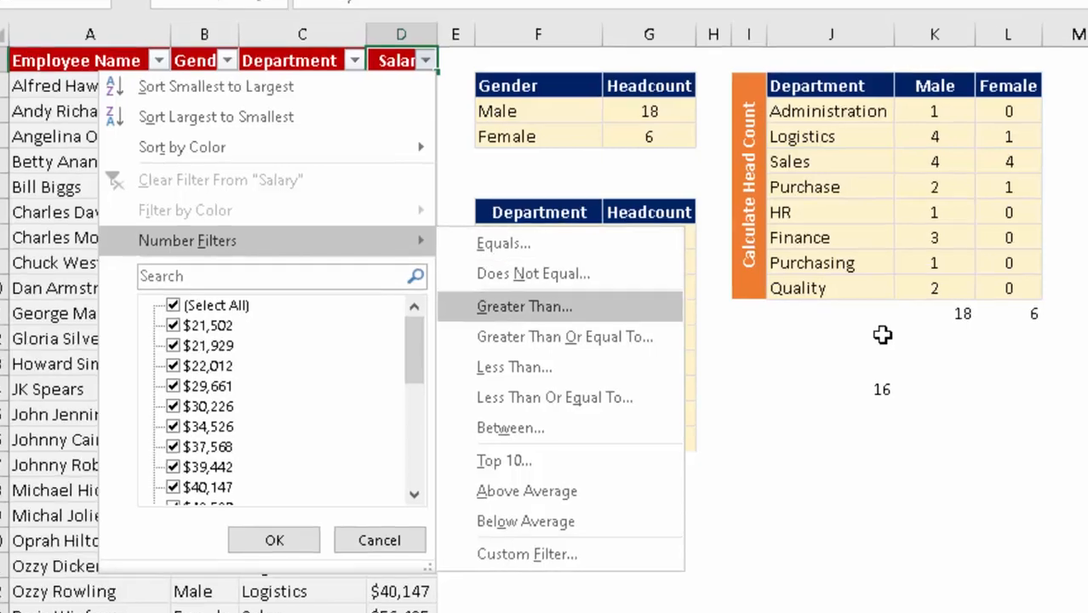
{"action": "key", "text": "Return"}
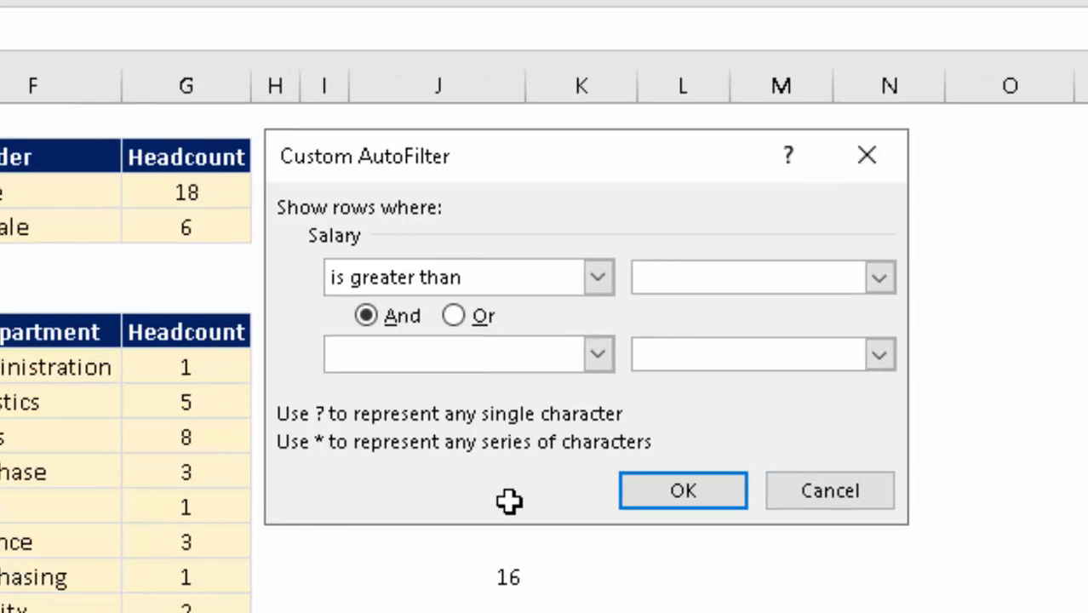
{"action": "type", "text": "40000"}
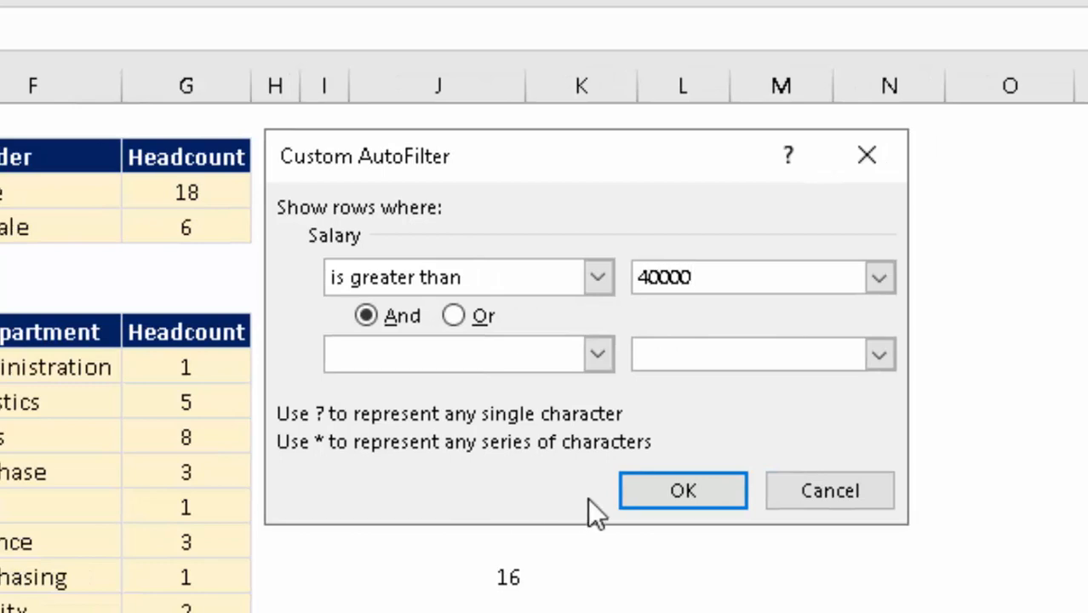
{"action": "left_click", "coordinate": [664, 494]}
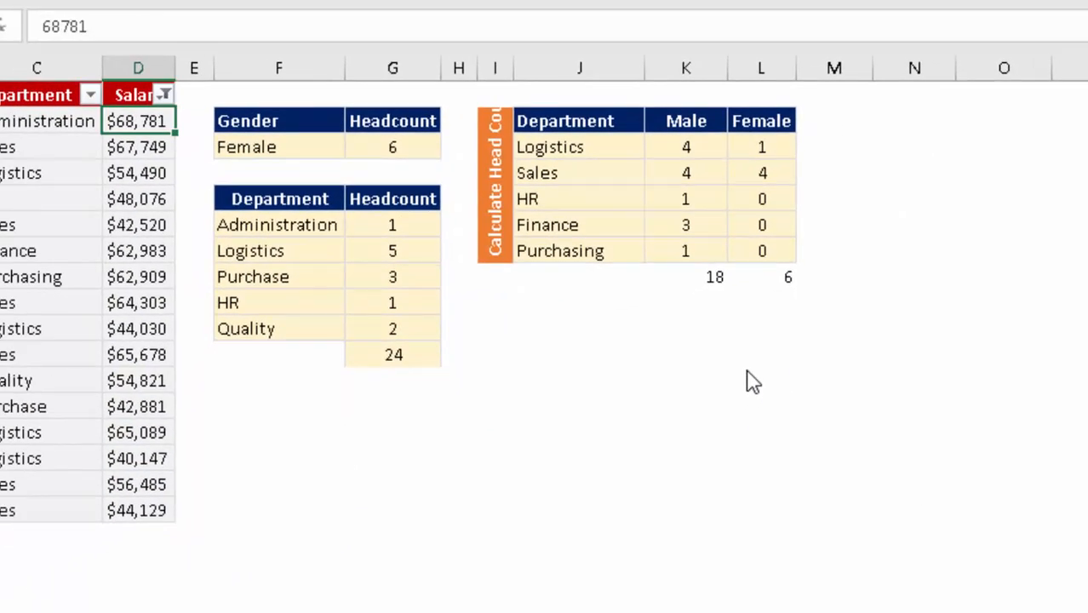
Select all the filtered salaries in column D to check how many there are.
{"action": "key", "text": "ctrl+shift+Down"}
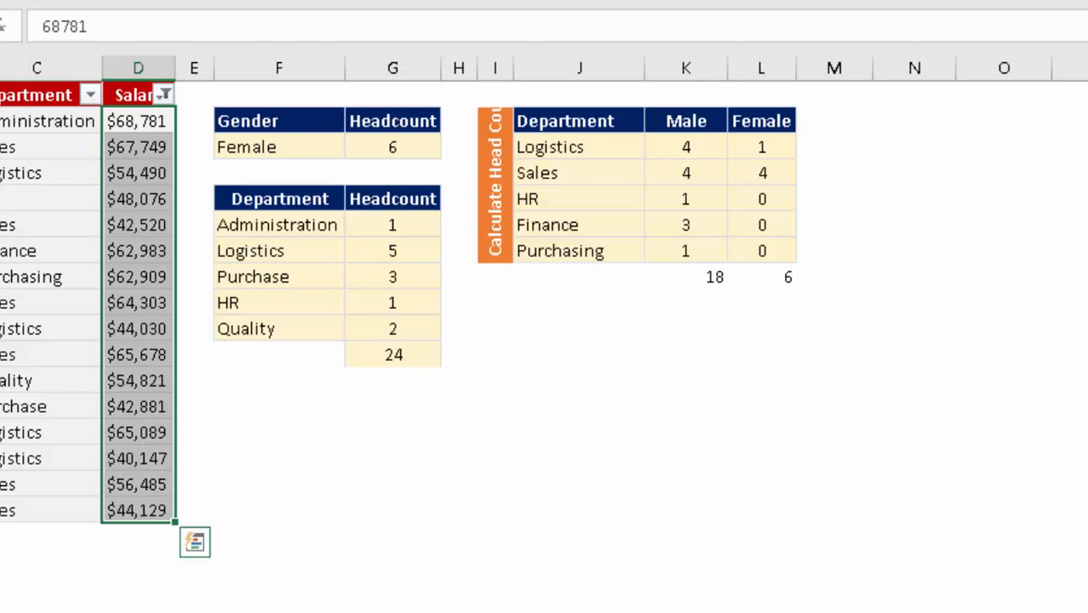
{"action": "left_click", "coordinate": [568, 475]}
{"action": "key", "text": "Up"}
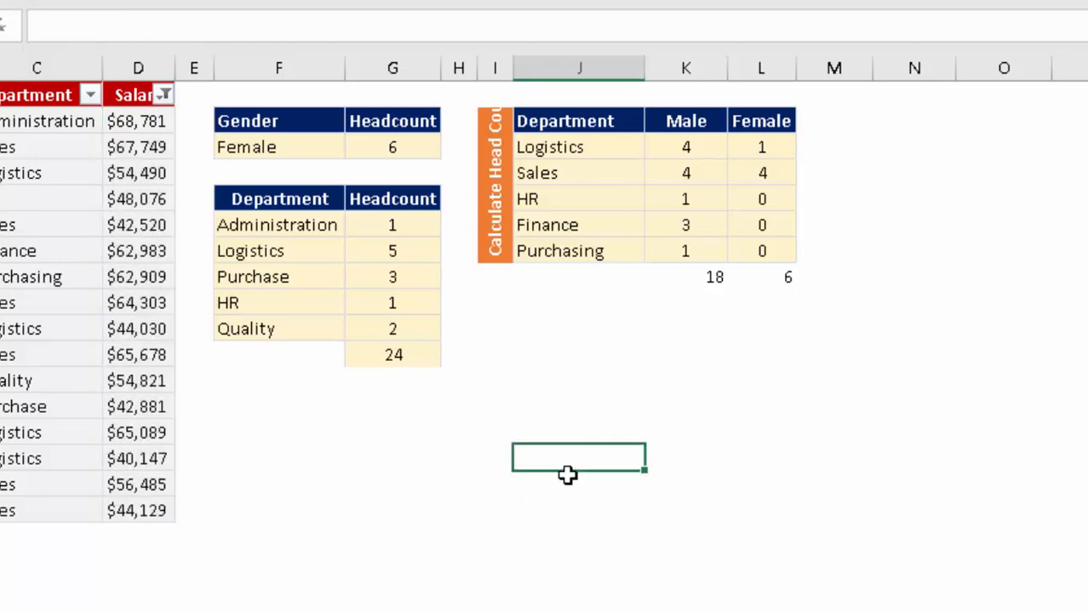
Turn off filtering on the employee table and return to the COUNTIFS cell J14.
{"action": "key", "text": "ctrl+Up"}
{"action": "key", "text": "ctrl+Up"}
{"action": "key", "text": "Left"}
{"action": "key", "text": "Left"}
{"action": "key", "text": "Left"}
{"action": "key", "text": "Left"}
{"action": "key", "text": "Left"}
{"action": "key", "text": "Left"}
{"action": "key", "text": "Up"}
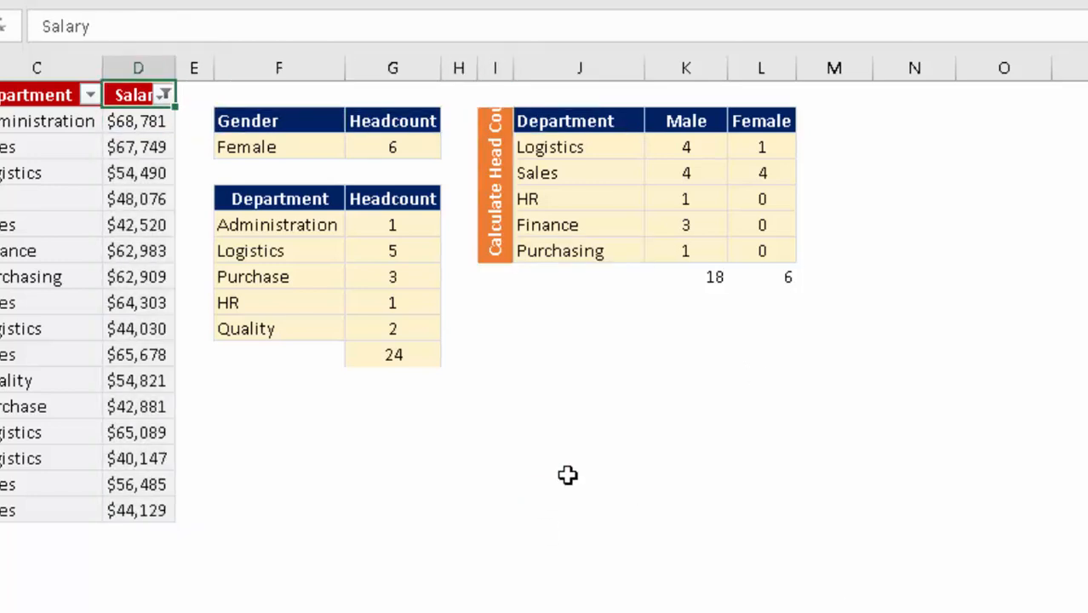
{"action": "key", "text": "ctrl+shift+l"}
{"action": "key", "text": "Down"}
{"action": "key", "text": "Down"}
{"action": "key", "text": "Right"}
{"action": "key", "text": "Right"}
{"action": "key", "text": "Right"}
{"action": "key", "text": "Right"}
{"action": "key", "text": "Right"}
{"action": "key", "text": "Down"}
{"action": "key", "text": "Right"}
{"action": "key", "text": "Down"}
{"action": "key", "text": "Down"}
{"action": "key", "text": "Down"}
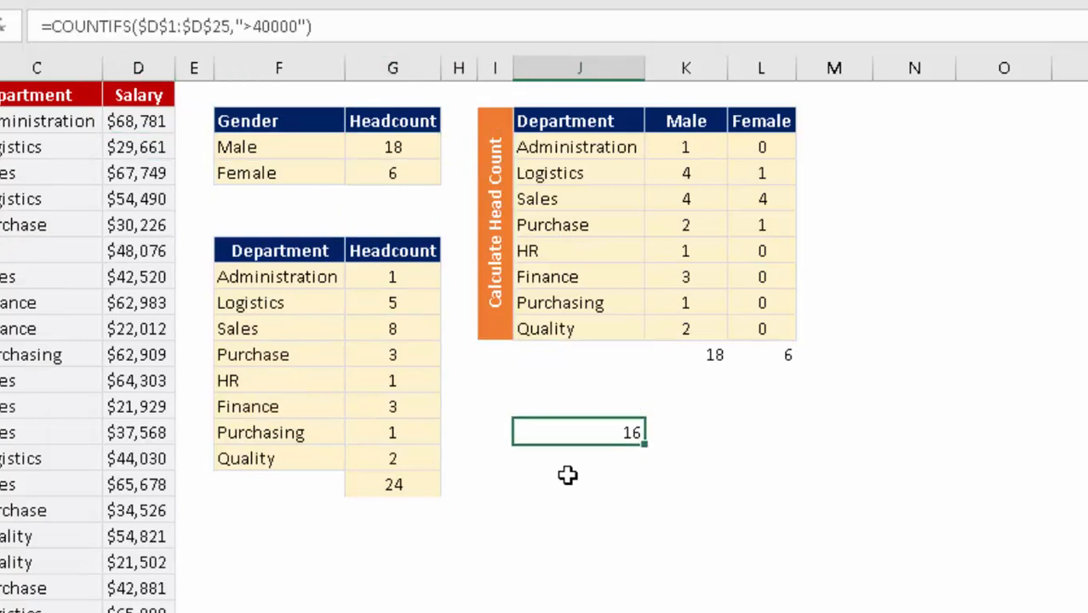
{"action": "key", "text": "Down"}
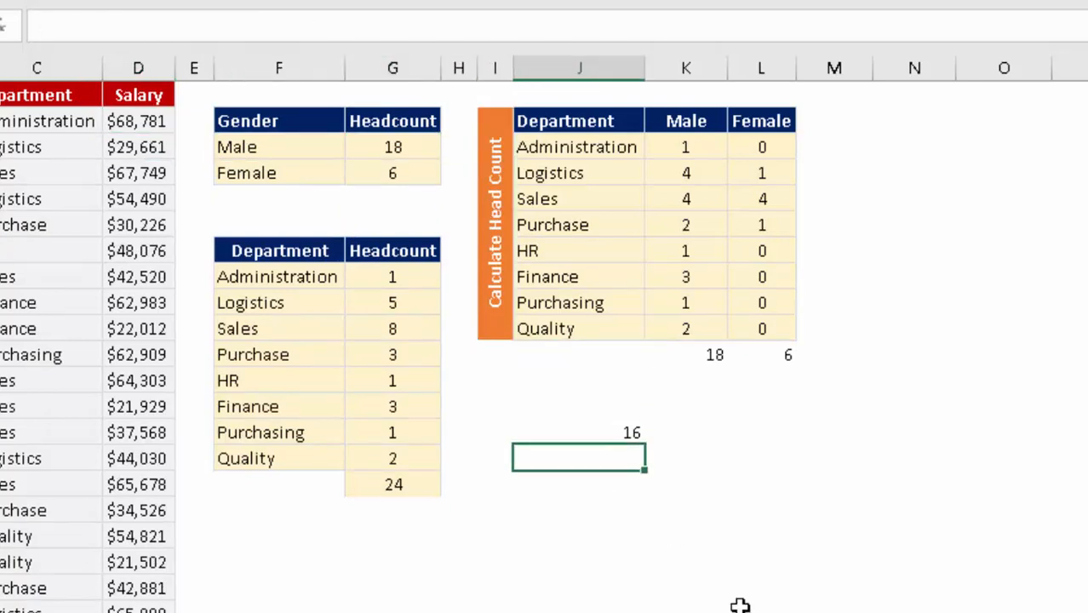
Copy the text >40000 from the J14 COUNTIFS criterion and remove it, keeping only the empty quotation marks.
{"action": "key", "text": "Up"}
{"action": "key", "text": "F2"}
{"action": "key", "text": "Left"}
{"action": "key", "text": "Left"}
{"action": "key", "text": "Left"}
{"action": "key", "text": "Left"}
{"action": "key", "text": "Left"}
{"action": "key", "text": "Left"}
{"action": "key", "text": "Left"}
{"action": "key", "text": "Left"}
{"action": "key", "text": "Left"}
{"action": "key", "text": "Right"}
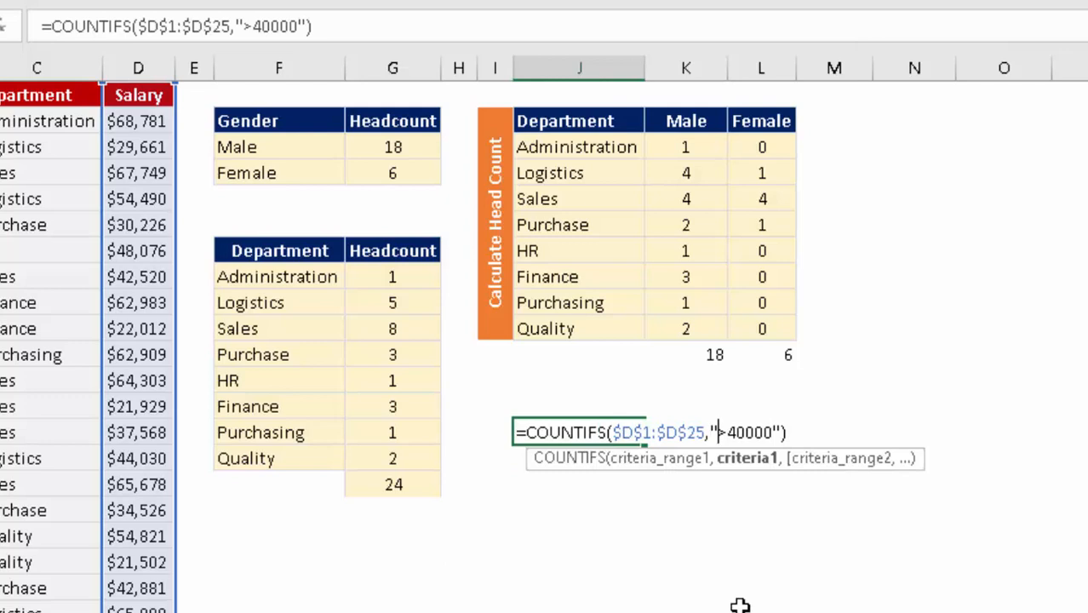
{"action": "key", "text": "shift+Right"}
{"action": "key", "text": "shift+Right"}
{"action": "key", "text": "shift+Right"}
{"action": "key", "text": "shift+Right"}
{"action": "key", "text": "shift+Right"}
{"action": "key", "text": "shift+Right"}
{"action": "key", "text": "ctrl+c"}
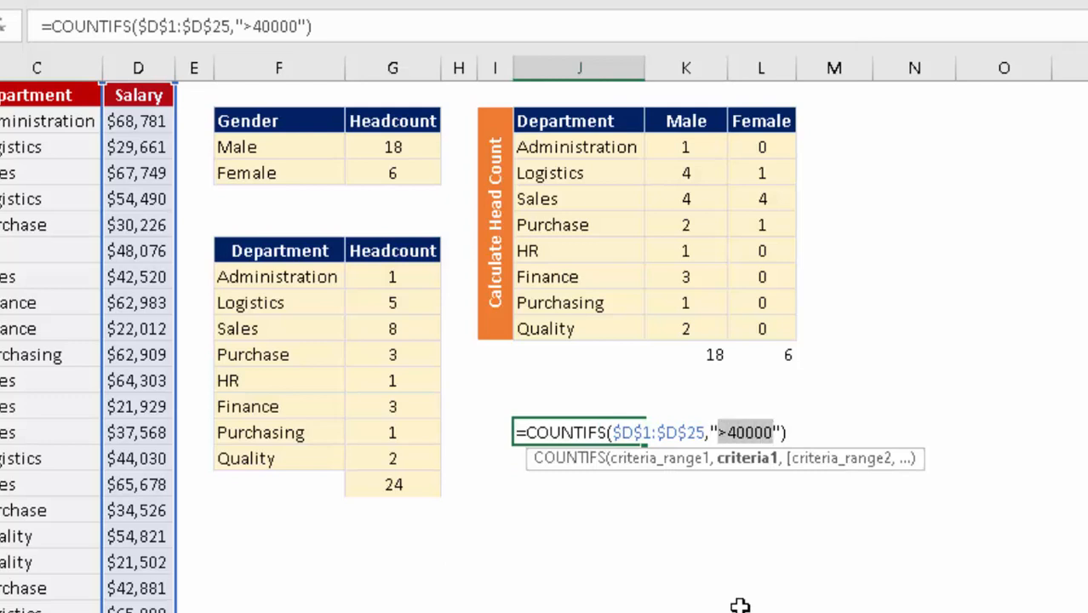
{"action": "key", "text": "BackSpace"}
{"action": "key", "text": "ctrl+Return"}
Paste the copied criterion >40000 into cell L14 and reselect the formula cell J14.
{"action": "key", "text": "Right"}
{"action": "key", "text": "Right"}
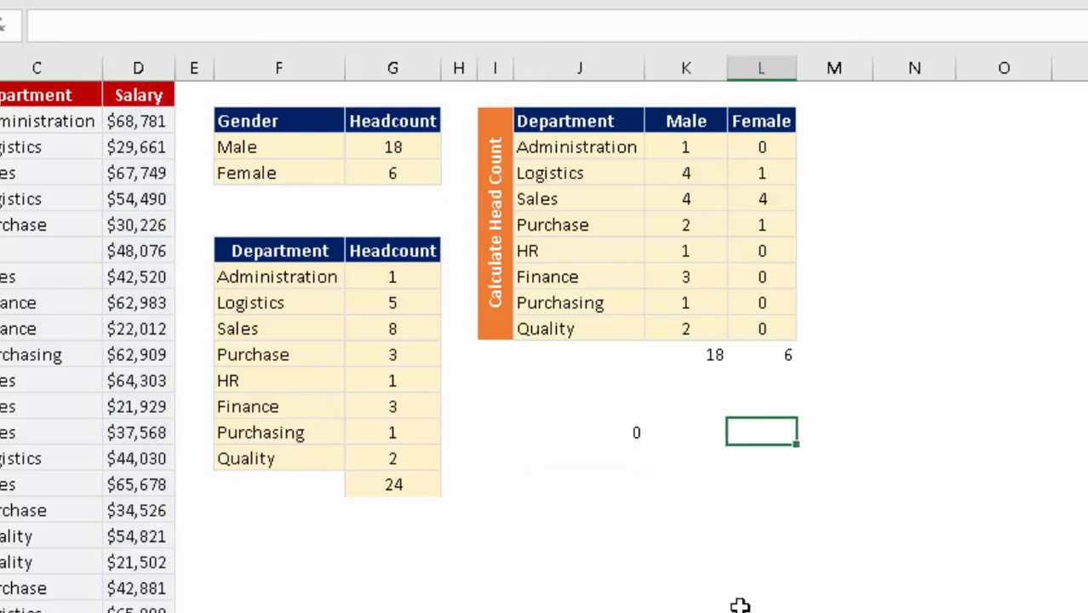
{"action": "key", "text": "ctrl+v"}
{"action": "key", "text": "Left"}
{"action": "key", "text": "Left"}
{"action": "key", "text": "F2"}
{"action": "key", "text": "Escape"}
{"action": "key", "text": "Left"}
{"action": "key", "text": "Left"}
{"action": "key", "text": "Right"}
{"action": "key", "text": "Right"}
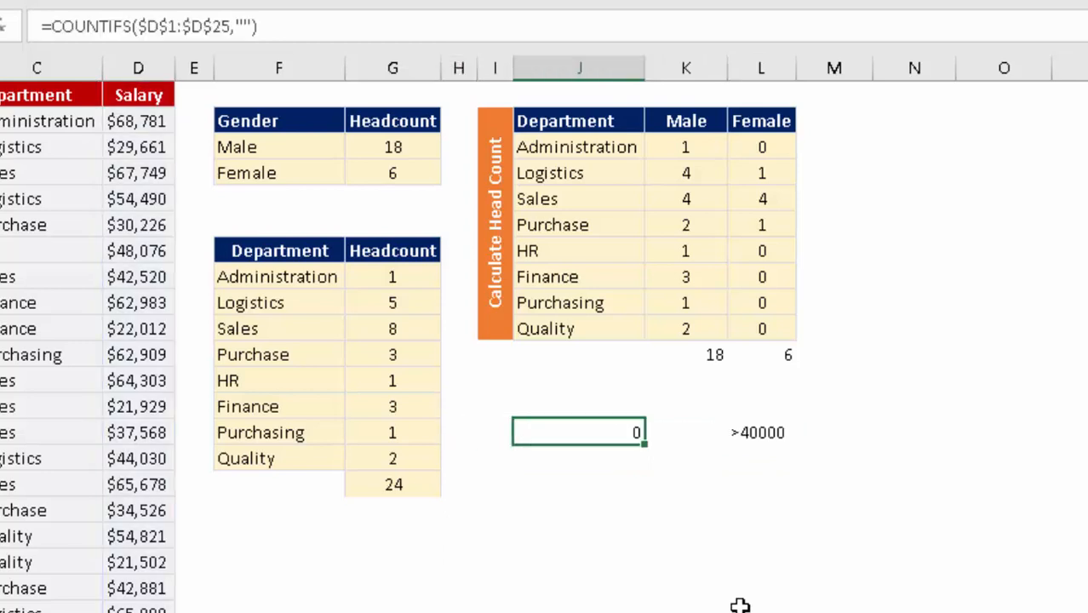
Replace the empty quotes in the J14 COUNTIFS formula with a reference to cell L14.
{"action": "key", "text": "F2"}
{"action": "key", "text": "Left"}
{"action": "key", "text": "shift+Left"}
{"action": "key", "text": "shift+Left"}
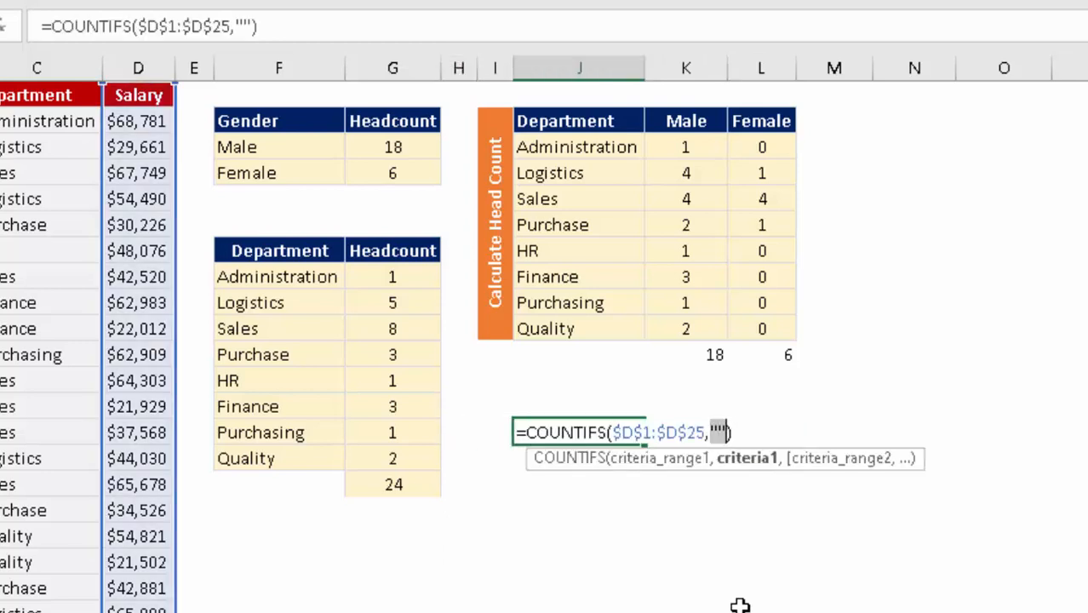
{"action": "left_click", "coordinate": [722, 528]}
{"action": "key", "text": "Right"}
{"action": "key", "text": "Up"}
{"action": "key", "text": "Up"}
{"action": "key", "text": "Up"}
{"action": "key", "text": "Return"}
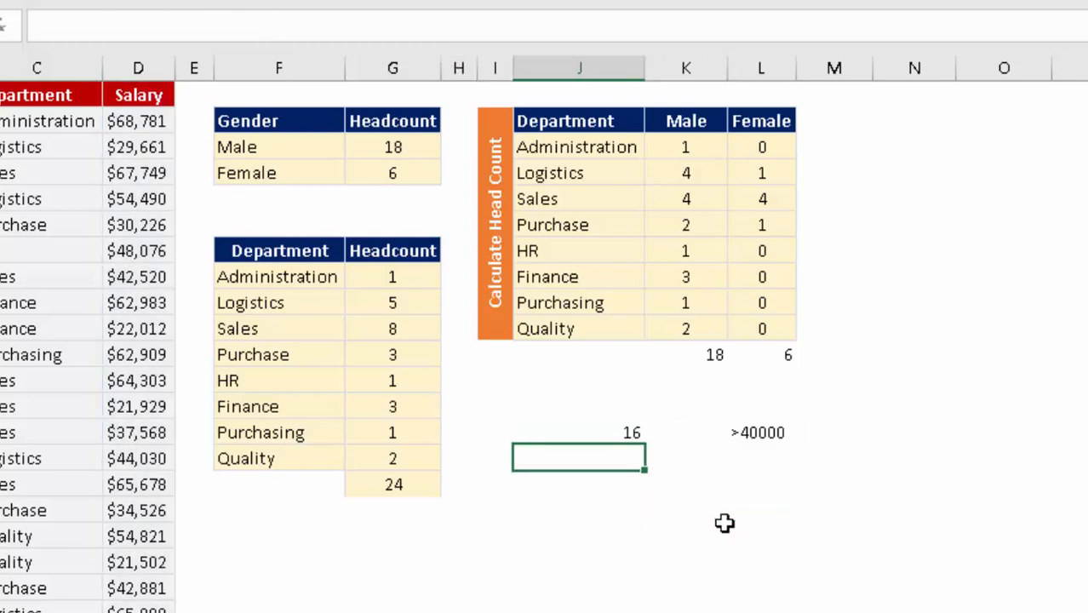
Change the salary criterion in L14 to >20000.
{"action": "key", "text": "Up"}
{"action": "key", "text": "Right"}
{"action": "key", "text": "Right"}
{"action": "key", "text": "F2"}
{"action": "key", "text": "Left"}
{"action": "key", "text": "Left"}
{"action": "key", "text": "Left"}
{"action": "key", "text": "Left"}
{"action": "key", "text": "Left"}
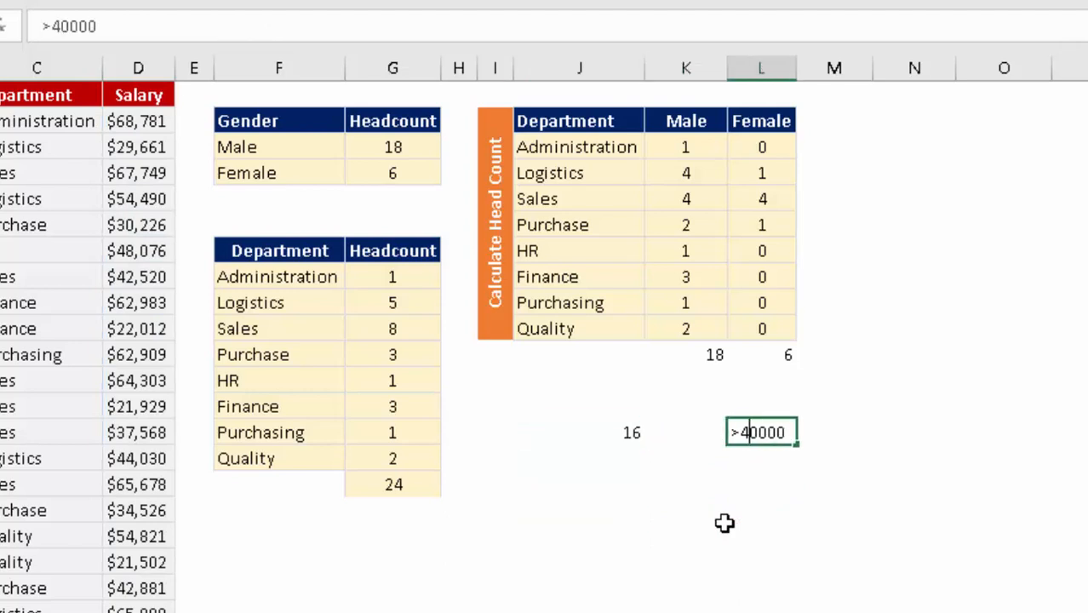
{"action": "key", "text": "BackSpace"}
{"action": "type", "text": "2"}
{"action": "key", "text": "Return"}
Try the salary criteria >45000 and >60000 one after the other in L14.
{"action": "key", "text": "Up"}
{"action": "key", "text": "F2"}
{"action": "key", "text": "Left"}
{"action": "key", "text": "Left"}
{"action": "key", "text": "Left"}
{"action": "key", "text": "Left"}
{"action": "key", "text": "Left"}
{"action": "key", "text": "shift+Right"}
{"action": "key", "text": "shift+Right"}
{"action": "type", "text": "45"}
{"action": "key", "text": "Return"}
{"action": "key", "text": "Up"}
{"action": "key", "text": "F2"}
{"action": "key", "text": "Left"}
{"action": "key", "text": "Left"}
{"action": "key", "text": "Left"}
{"action": "key", "text": "Left"}
{"action": "key", "text": "Left"}
{"action": "key", "text": "shift+Right"}
{"action": "key", "text": "shift+Right"}
{"action": "type", "text": "60"}
{"action": "key", "text": "Return"}
Try another salary threshold in L14 by entering the digits 75.
{"action": "key", "text": "Up"}
{"action": "key", "text": "F2"}
{"action": "key", "text": "Left"}
{"action": "key", "text": "Left"}
{"action": "key", "text": "Left"}
{"action": "type", "text": "75"}
{"action": "key", "text": "Return"}
{"action": "key", "text": "Up"}
{"action": "key", "text": "F2"}
{"action": "key", "text": "Home"}
{"action": "key", "text": "End"}
{"action": "key", "text": "Left"}
{"action": "key", "text": "Left"}
{"action": "key", "text": "Left"}
{"action": "key", "text": "Return"}
Set the L14 criterion to >60000 and select the COUNTIFS result in J14.
{"action": "key", "text": "Up"}
{"action": "key", "text": "F2"}
{"action": "key", "text": "Left"}
{"action": "key", "text": "Left"}
{"action": "key", "text": "Left"}
{"action": "key", "text": "Left"}
{"action": "key", "text": "shift+Left"}
{"action": "type", "text": "6"}
{"action": "key", "text": "Return"}
{"action": "key", "text": "Up"}
{"action": "key", "text": "Left"}
{"action": "key", "text": "Left"}
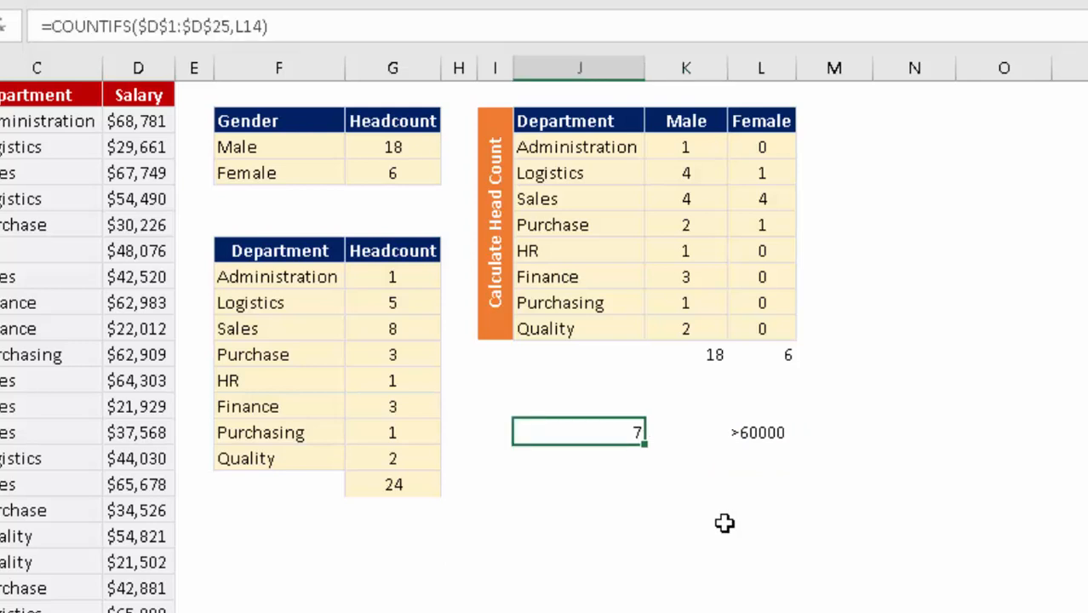
Change the criterion in L14 to <50000 and select the COUNTIFS result in J14.
{"action": "key", "text": "Right"}
{"action": "key", "text": "Right"}
{"action": "key", "text": "F2"}
{"action": "key", "text": "Home"}
{"action": "key", "text": "shift+Right"}
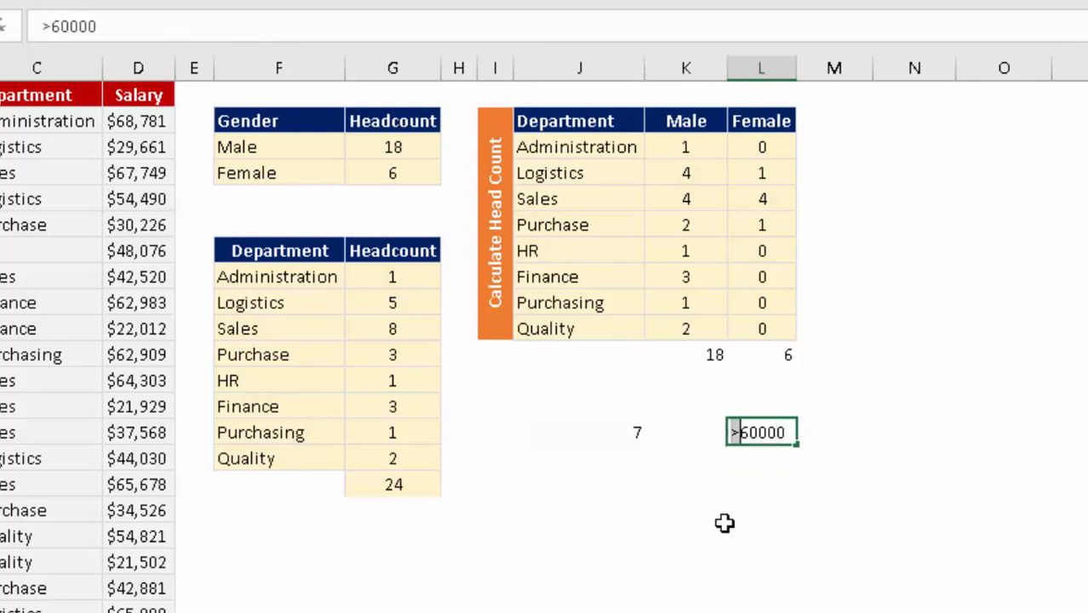
{"action": "type", "text": "<5"}
{"action": "key", "text": "Return"}
{"action": "key", "text": "Up"}
{"action": "key", "text": "Left"}
{"action": "key", "text": "Left"}
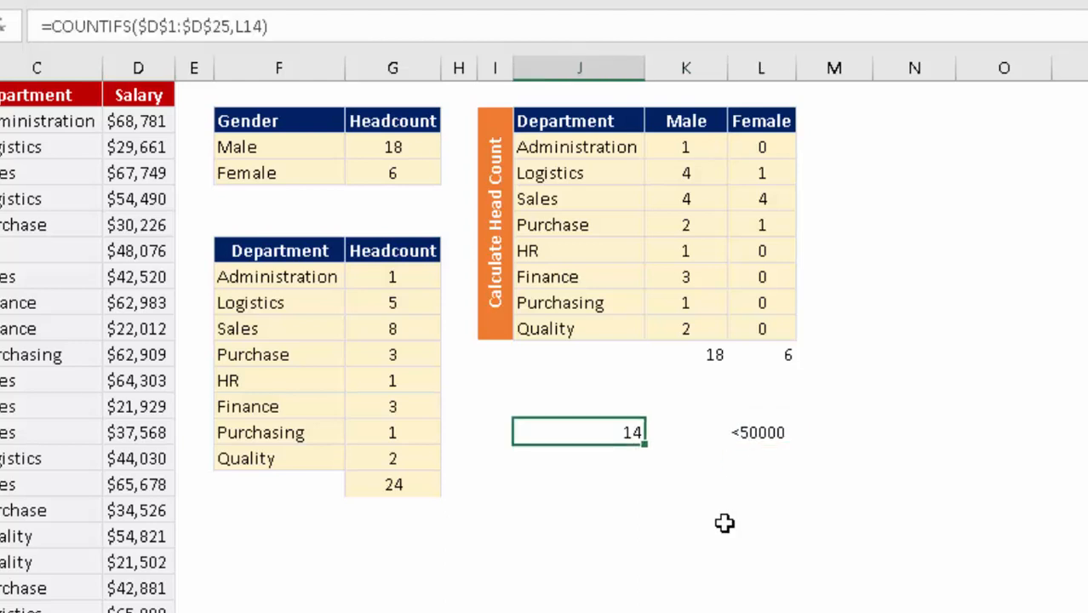
Replace the less-than sign with an equals sign in the L14 criterion.
{"action": "key", "text": "shift+Right"}
{"action": "key", "text": "shift+Right"}
{"action": "key", "text": "Down"}
{"action": "key", "text": "Up"}
{"action": "key", "text": "Right"}
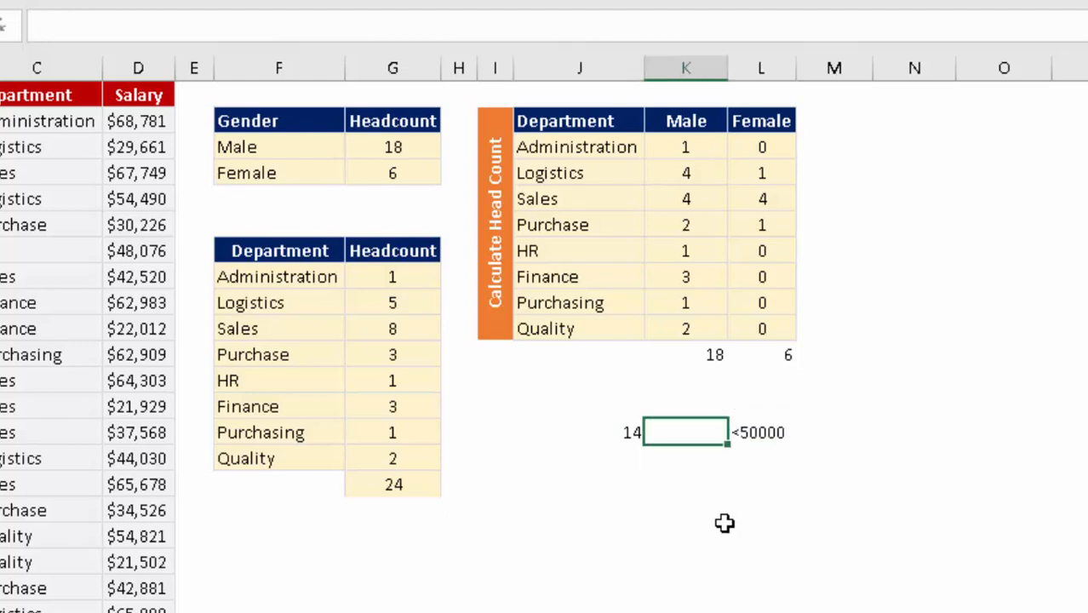
{"action": "key", "text": "Right"}
{"action": "key", "text": "F2"}
{"action": "key", "text": "Left"}
{"action": "key", "text": "Left"}
{"action": "key", "text": "Left"}
{"action": "key", "text": "Left"}
{"action": "key", "text": "Left"}
{"action": "key", "text": "shift+Right"}
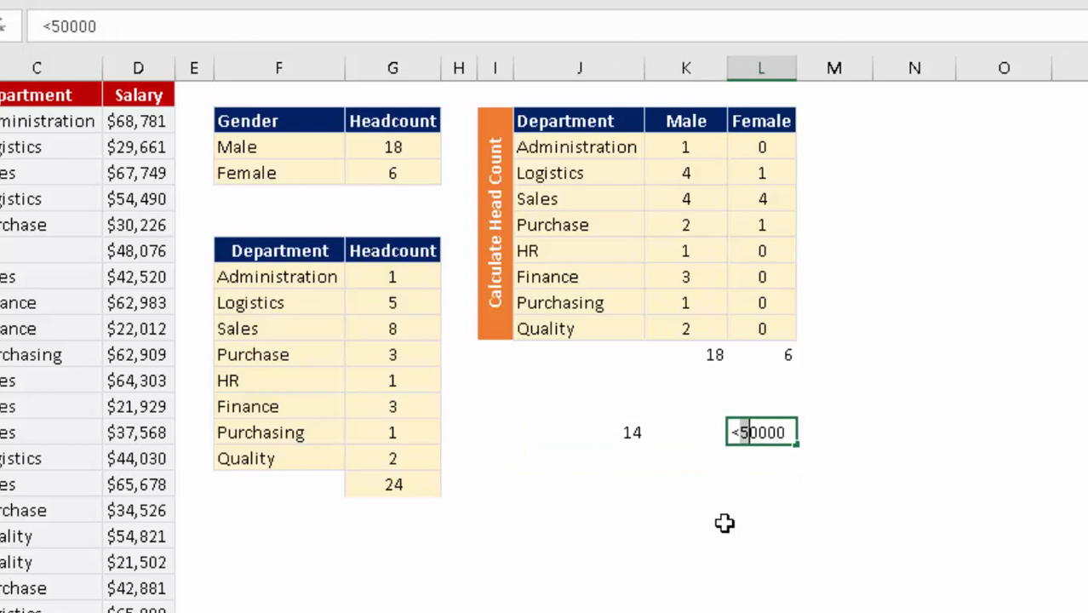
{"action": "key", "text": "shift+Left"}
{"action": "key", "text": "shift+Left"}
{"action": "type", "text": "="}
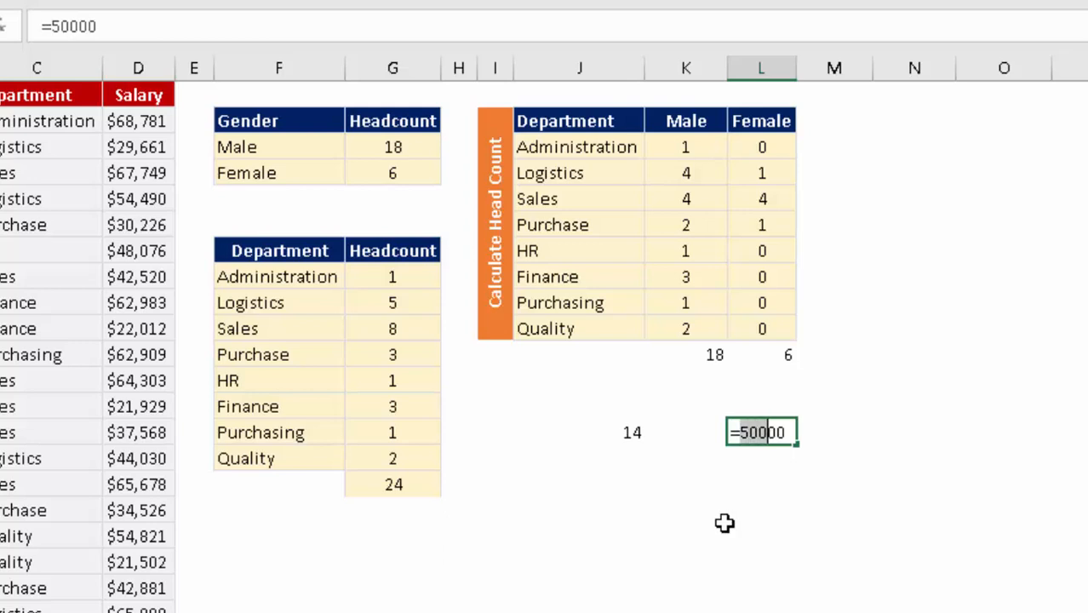
Enter =30226 as the salary criterion in L14.
{"action": "key", "text": "BackSpace"}
{"action": "key", "text": "BackSpace"}
{"action": "key", "text": "BackSpace"}
{"action": "key", "text": "BackSpace"}
{"action": "key", "text": "BackSpace"}
{"action": "type", "text": "30226"}
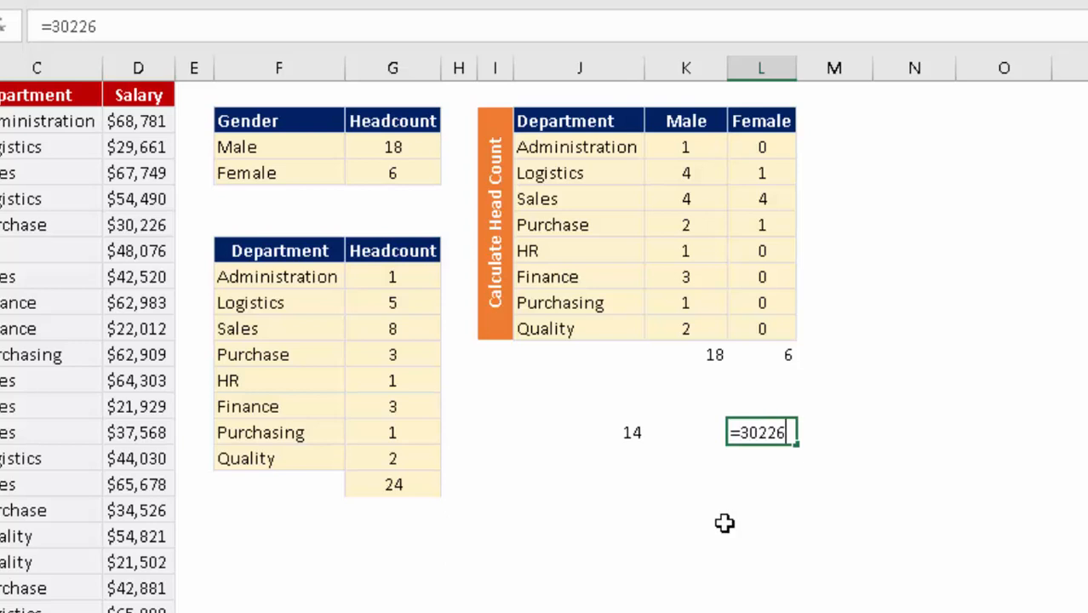
{"action": "key", "text": "Return"}
{"action": "key", "text": "Up"}
{"action": "key", "text": "Left"}
{"action": "key", "text": "Right"}
Round the L14 salary criterion to =30000.
{"action": "key", "text": "F2"}
{"action": "key", "text": "BackSpace"}
{"action": "key", "text": "BackSpace"}
{"action": "key", "text": "BackSpace"}
{"action": "type", "text": "000"}
{"action": "key", "text": "Return"}
{"action": "key", "text": "Up"}
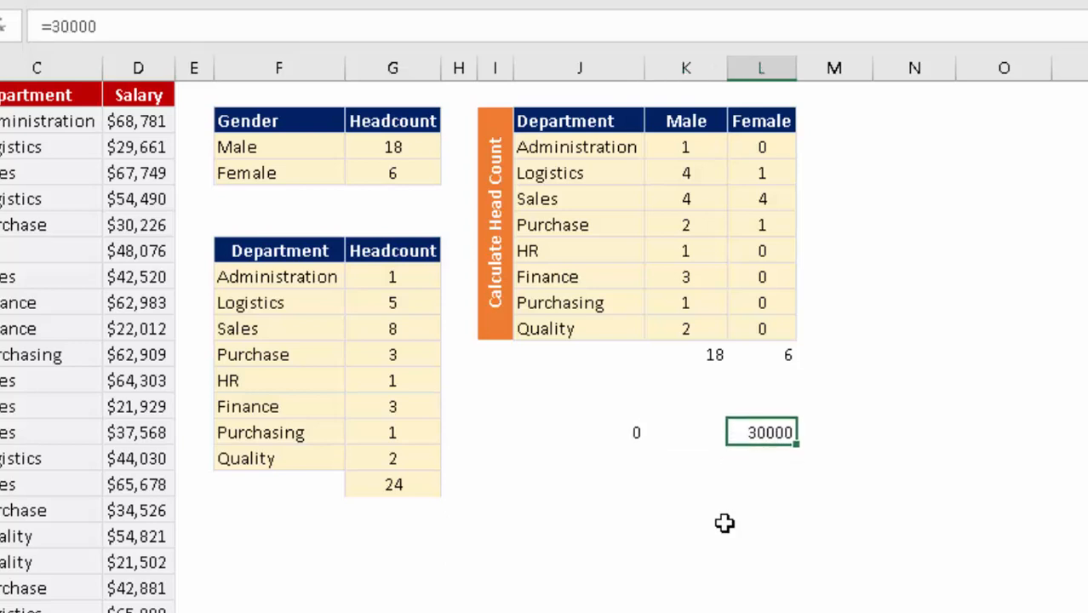
Try to insert a greater-than sign after the equals sign in L14.
{"action": "key", "text": "F2"}
{"action": "key", "text": "Escape"}
{"action": "key", "text": "F2"}
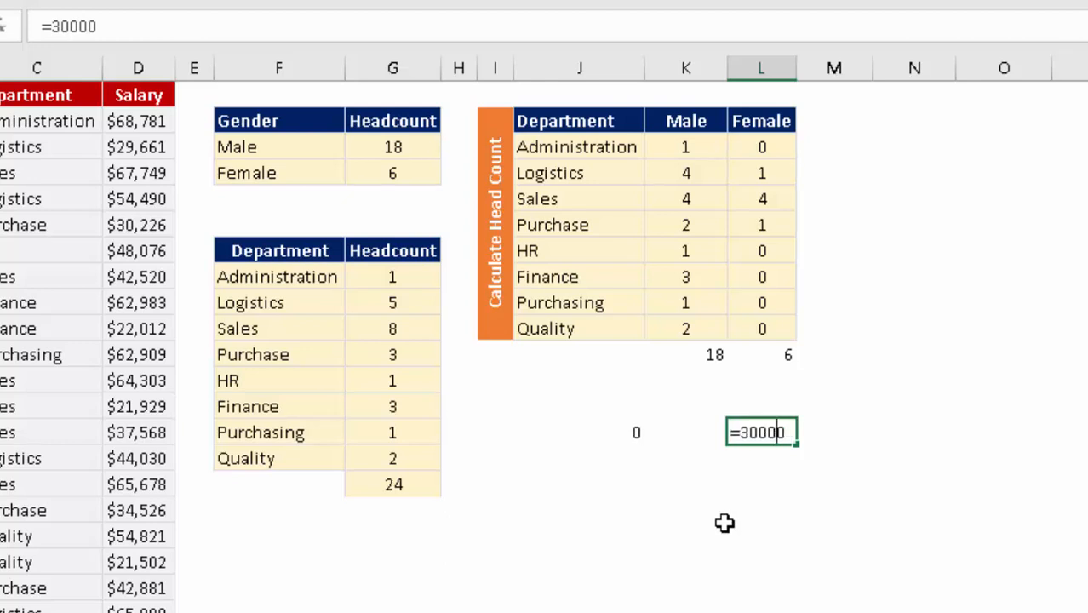
{"action": "key", "text": "Home"}
{"action": "key", "text": "Right"}
{"action": "type", "text": "7"}
{"action": "key", "text": "BackSpace"}
{"action": "type", "text": ">"}
{"action": "key", "text": "Return"}
{"action": "key", "text": "Return"}
{"action": "key", "text": "Up"}
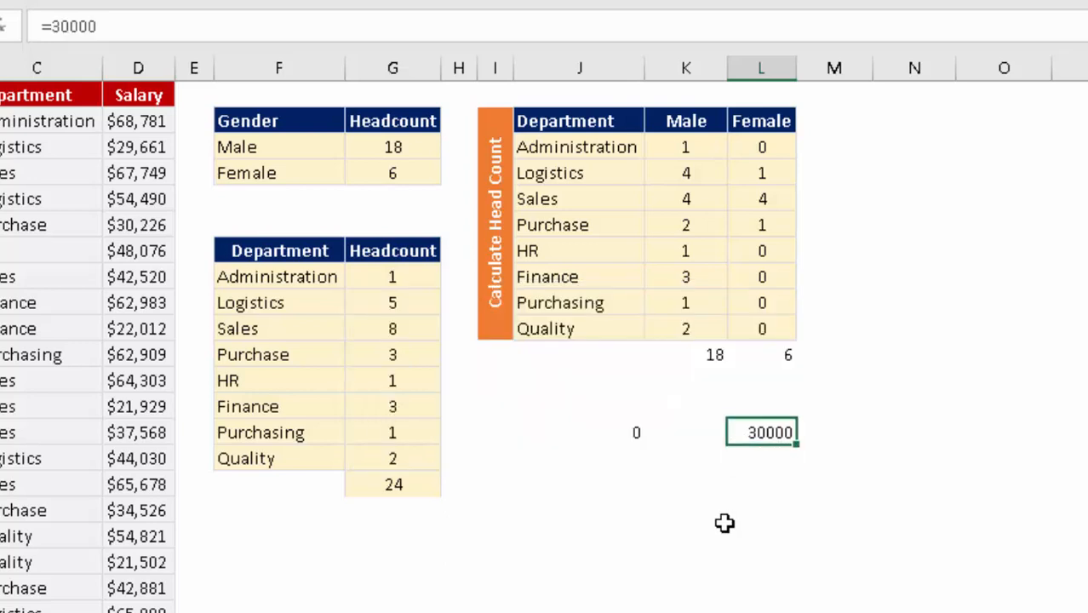
Change the L14 criterion to >=30000 and widen column L to fit it.
{"action": "key", "text": "F2"}
{"action": "key", "text": "Left"}
{"action": "key", "text": "Left"}
{"action": "key", "text": "Left"}
{"action": "key", "text": "Left"}
{"action": "key", "text": "Left"}
{"action": "key", "text": "Left"}
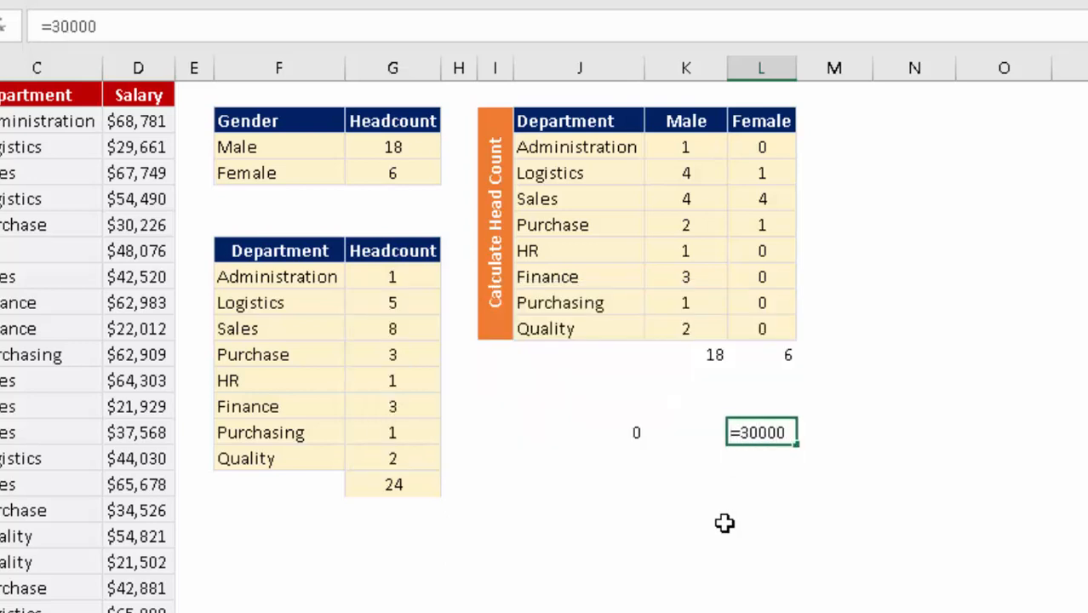
{"action": "type", "text": ">"}
{"action": "key", "text": "Return"}
{"action": "key", "text": "Up"}
{"action": "key", "text": "Left"}
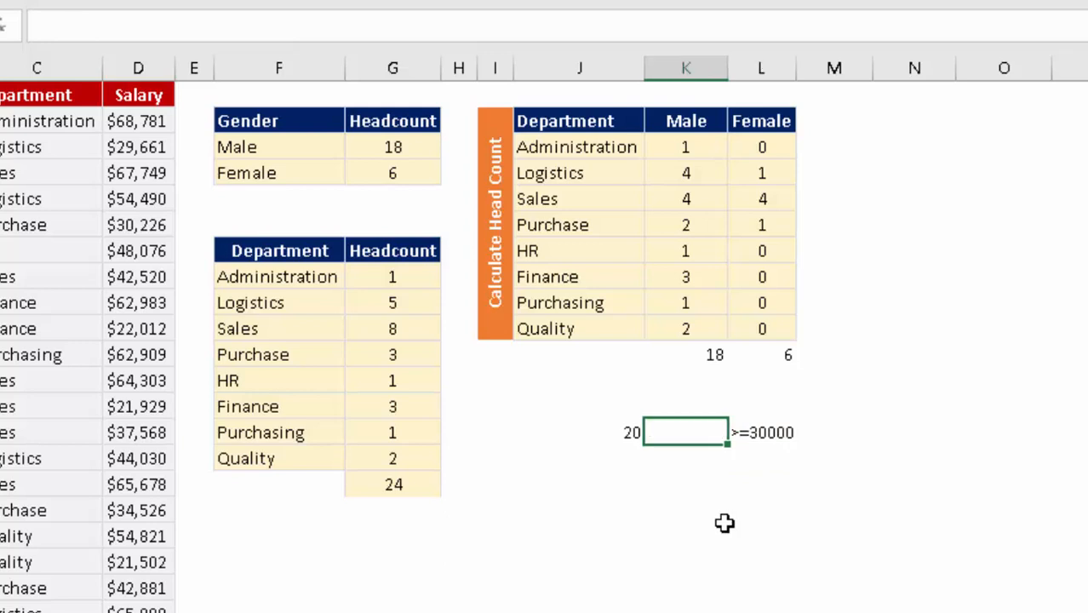
{"action": "key", "text": "Right"}
{"action": "key", "text": "Right"}
{"action": "key", "text": "Left"}
{"action": "key", "text": "Left"}
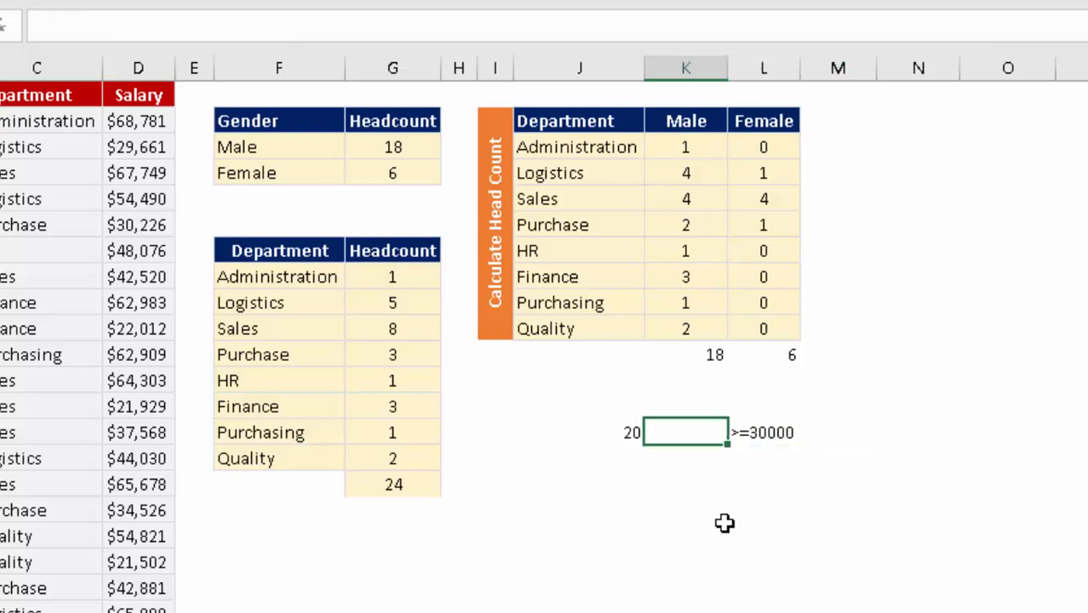
{"action": "key", "text": "Left"}
{"action": "key", "text": "shift+Right"}
{"action": "key", "text": "shift+Right"}
{"action": "key", "text": "Up"}
{"action": "key", "text": "Left"}
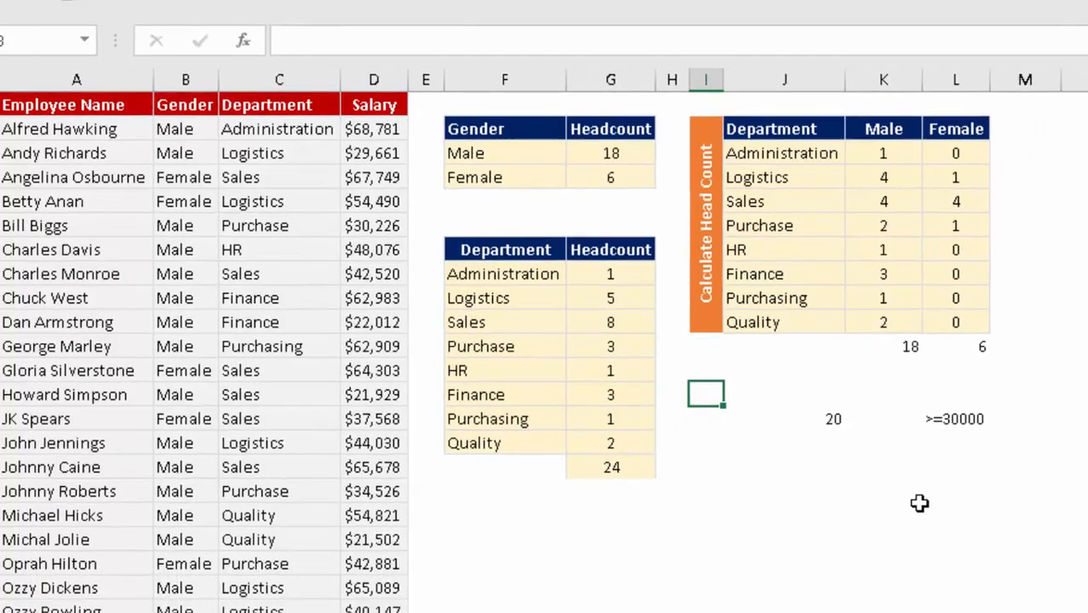
Go to the next, blank worksheet and enter =TODAY() in cell B4.
{"action": "key", "text": "ctrl+Page_Down"}
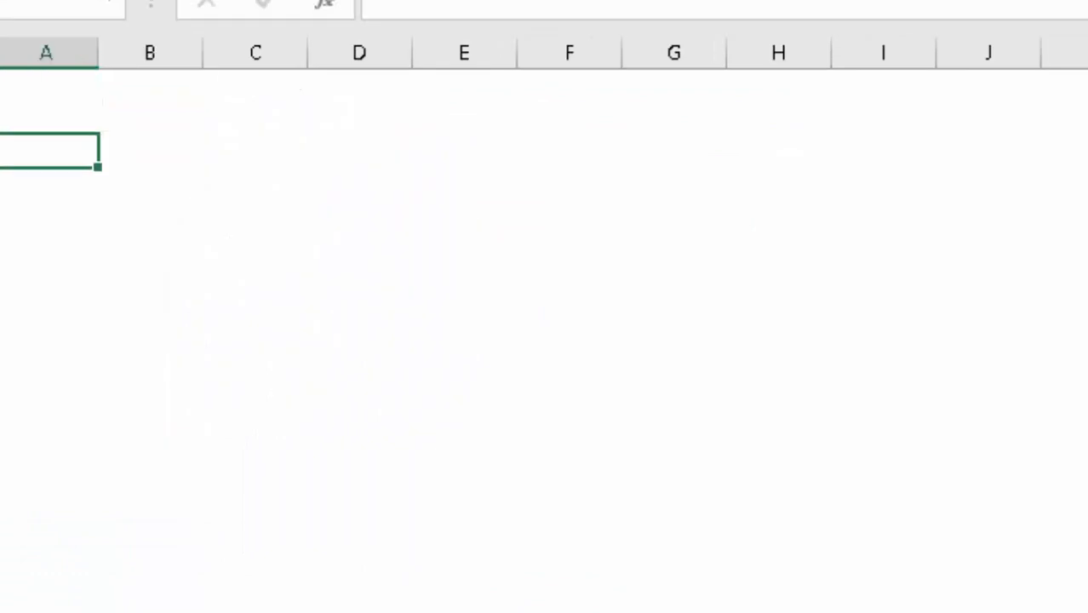
{"action": "key", "text": "Down"}
{"action": "key", "text": "Right"}
{"action": "key", "text": "Up"}
{"action": "key", "text": "Right"}
{"action": "key", "text": "Down"}
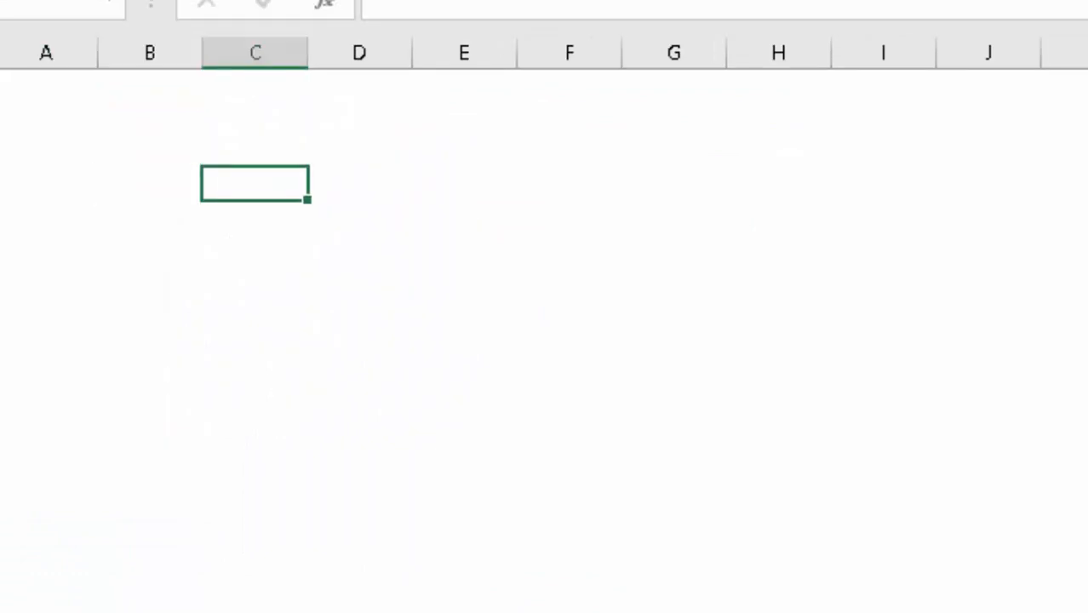
{"action": "key", "text": "Left"}
{"action": "key", "text": "F2"}
{"action": "type", "text": "=tod"}
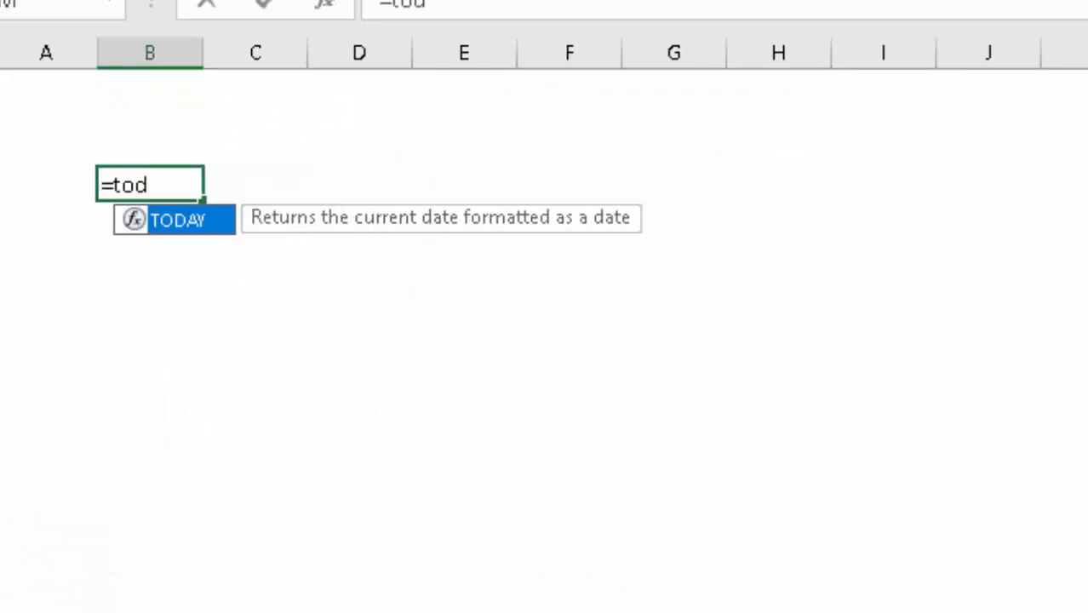
{"action": "key", "text": "Tab"}
{"action": "type", "text": ")"}
{"action": "key", "text": "Return"}
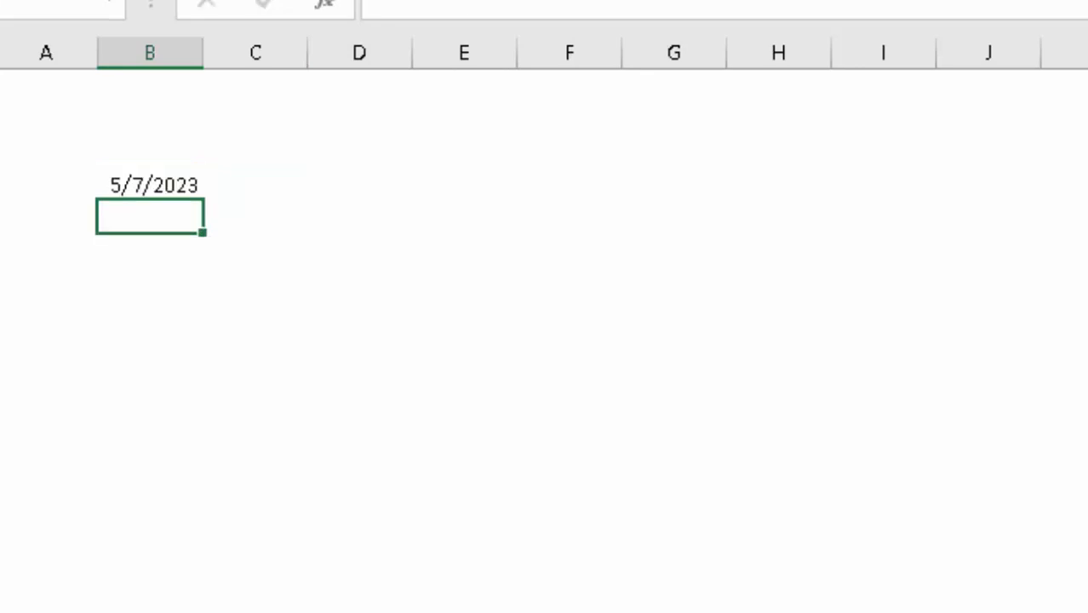
{"action": "key", "text": "Down"}
{"action": "key", "text": "Down"}
{"action": "key", "text": "Down"}
{"action": "key", "text": "Up"}
{"action": "key", "text": "Up"}
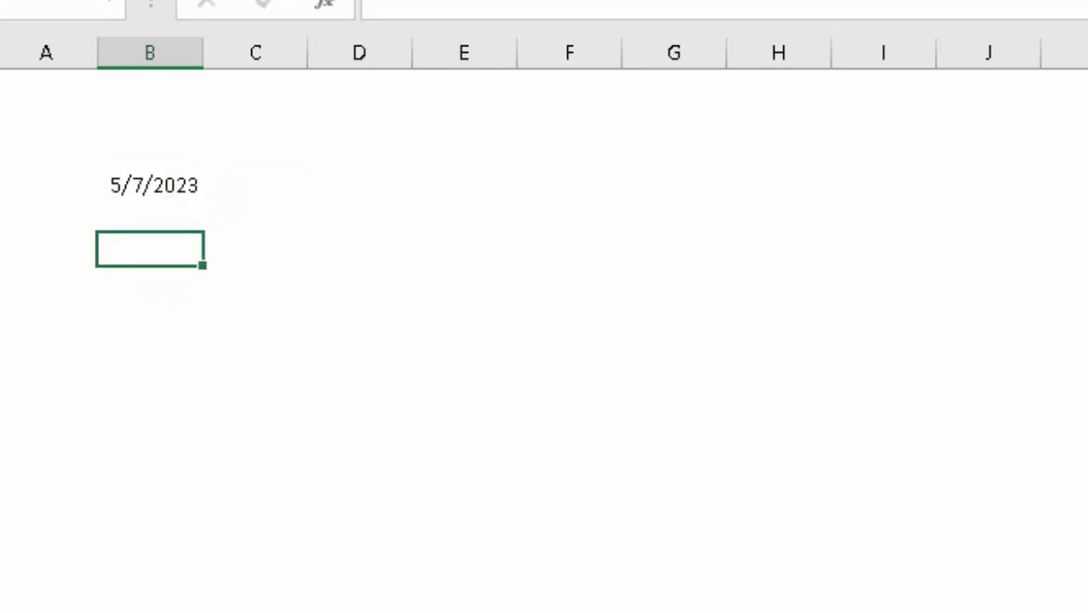
{"action": "type", "text": "=M18"}
{"action": "key", "text": "Up"}
{"action": "key", "text": "Escape"}
{"action": "key", "text": "Left"}
{"action": "key", "text": "Up"}
{"action": "key", "text": "Up"}
{"action": "key", "text": "Right"}
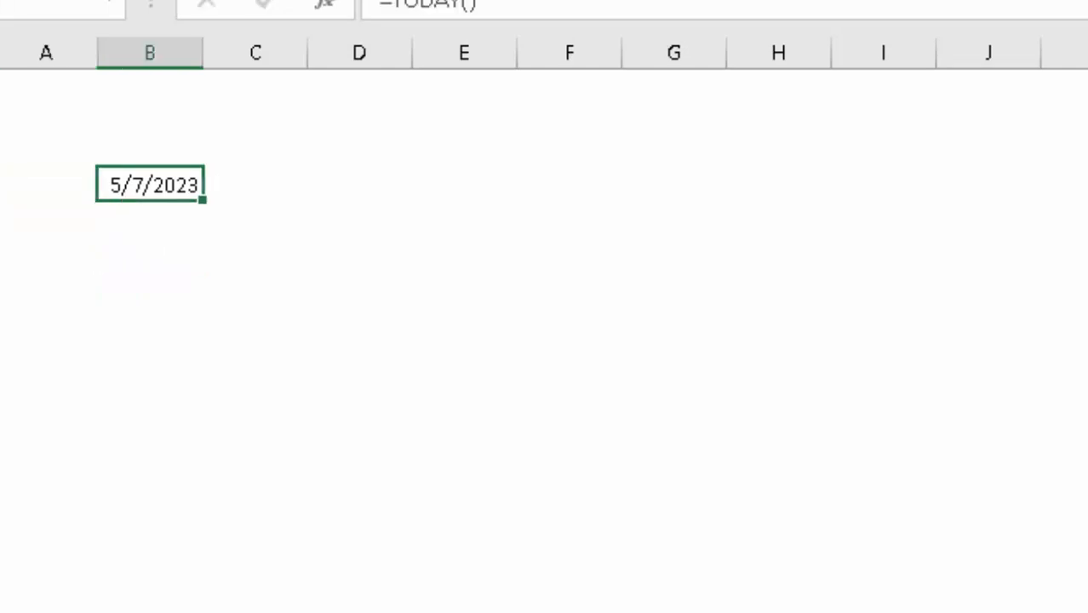
Enter =B4-5 in B6 to get the date five days before the one in B4.
{"action": "key", "text": "Down"}
{"action": "key", "text": "Down"}
{"action": "key", "text": "Down"}
{"action": "key", "text": "Up"}
{"action": "type", "text": "="}
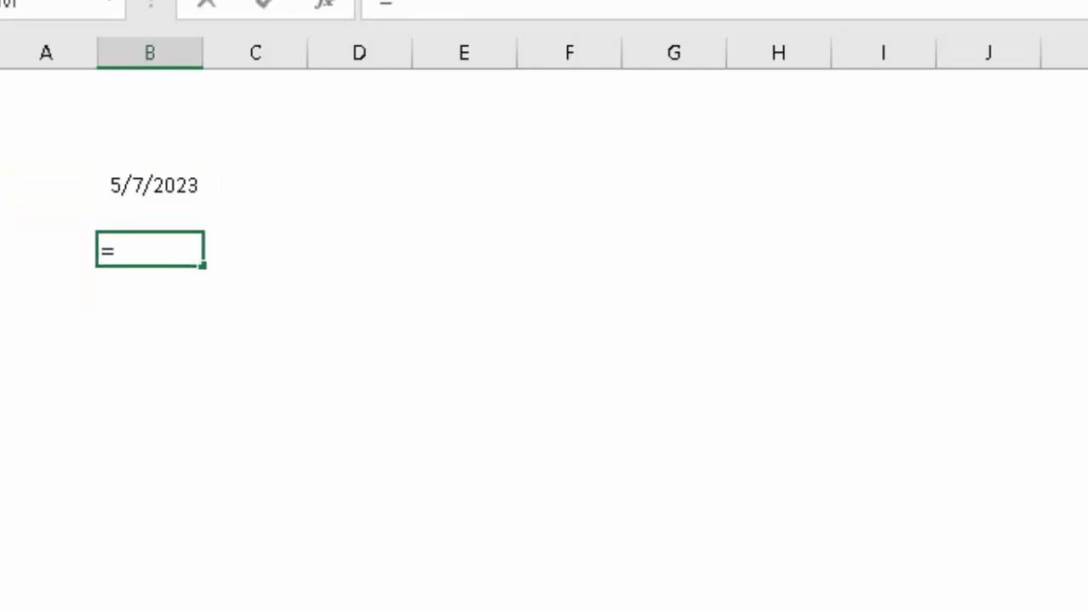
{"action": "key", "text": "Up"}
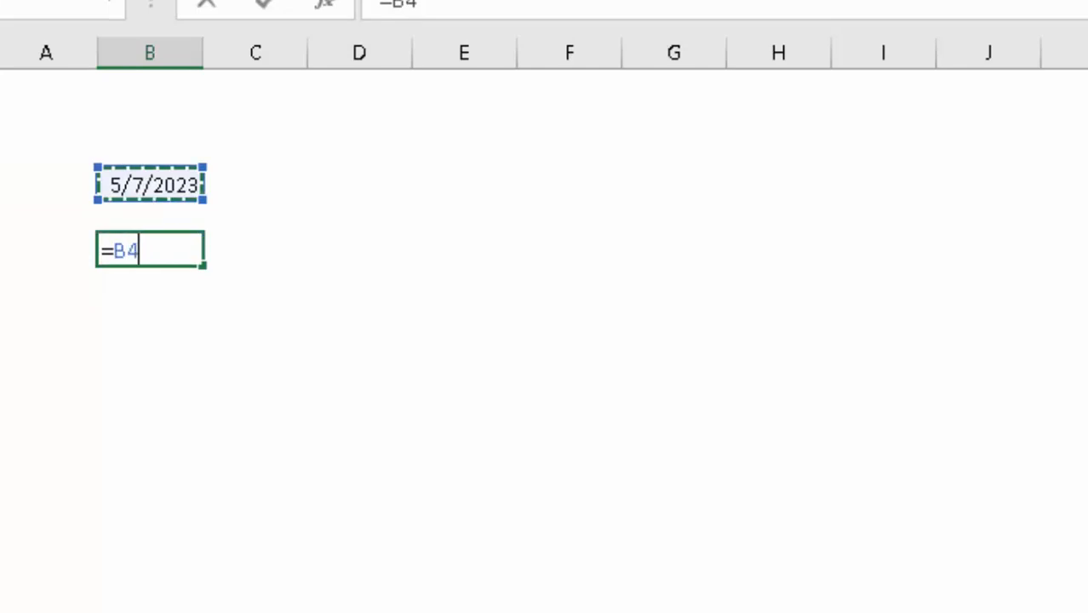
{"action": "type", "text": "-5"}
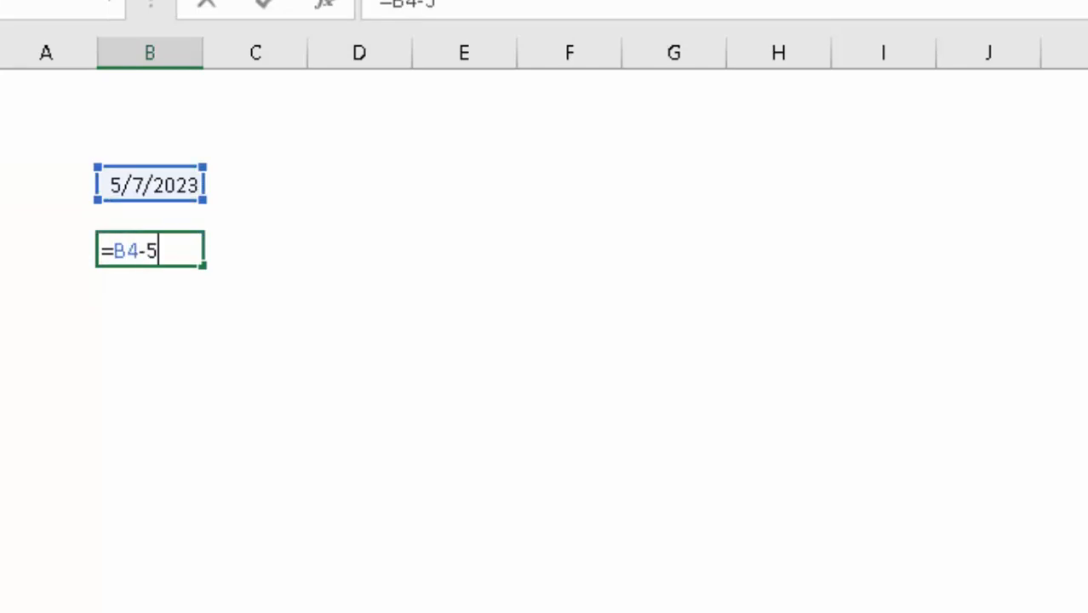
{"action": "key", "text": "ctrl+Return"}
Examine the B4 reference and the subtraction inside the B6 formula.
{"action": "key", "text": "F2"}
{"action": "key", "text": "Left"}
{"action": "key", "text": "Left"}
{"action": "key", "text": "Left"}
{"action": "key", "text": "Left"}
{"action": "key", "text": "shift+Right"}
{"action": "key", "text": "shift+Right"}
{"action": "key", "text": "shift+Right"}
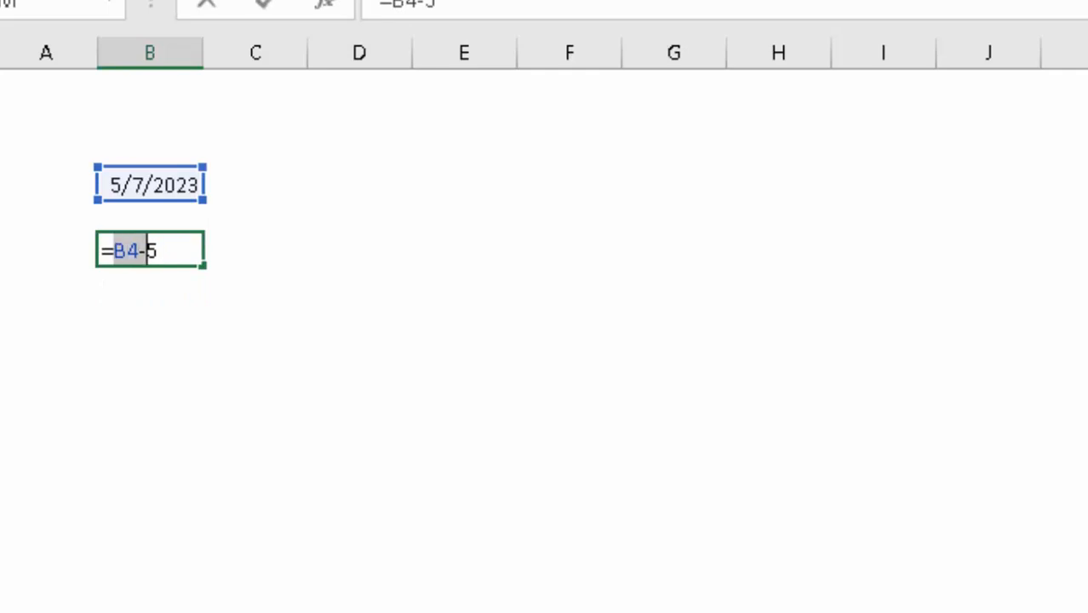
{"action": "key", "text": "Return"}
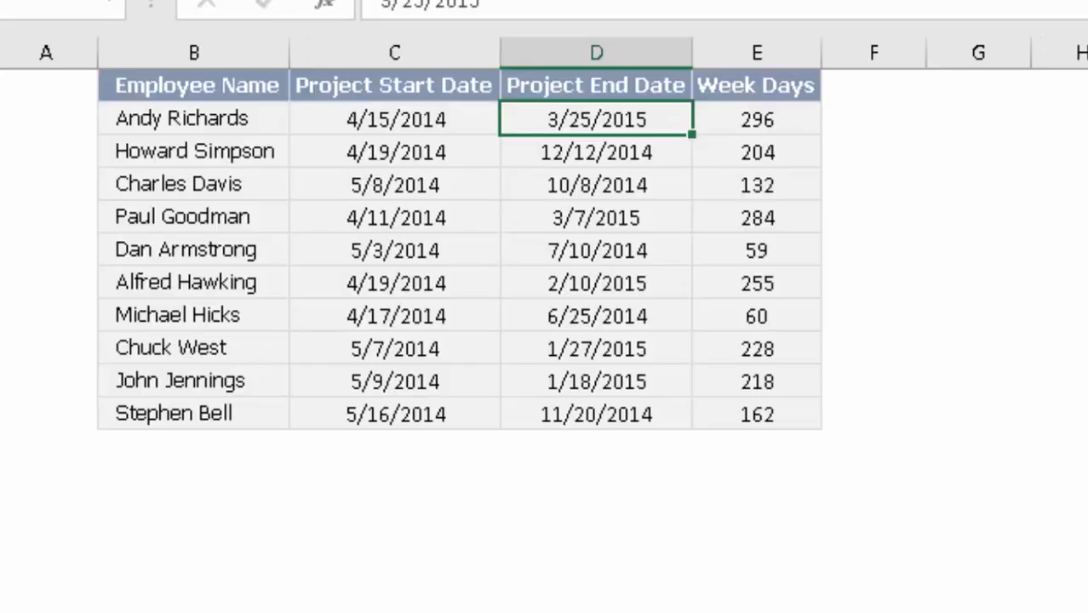
Examine the Project Start Date and Project End Date columns and the Week Days formula in E2.
{"action": "left_click", "coordinate": [394, 119]}
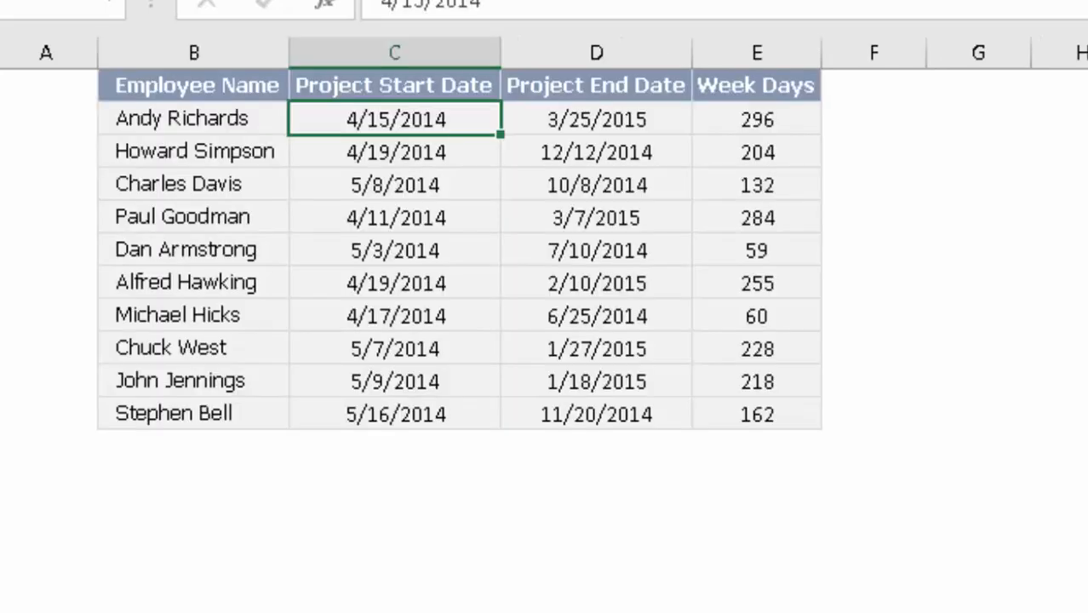
{"action": "left_click", "coordinate": [394, 85]}
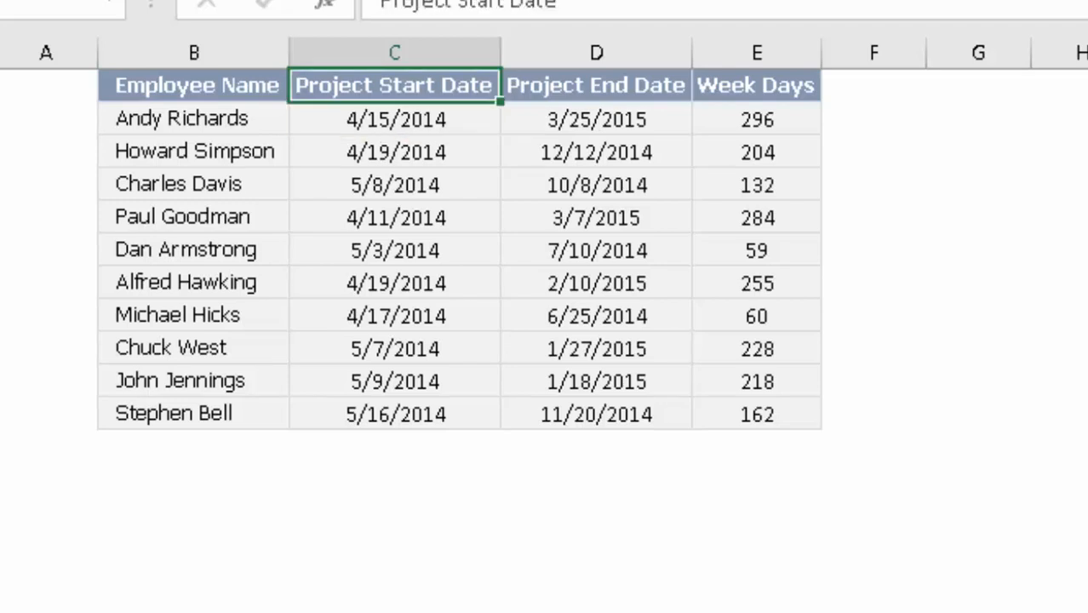
{"action": "left_click", "coordinate": [394, 118]}
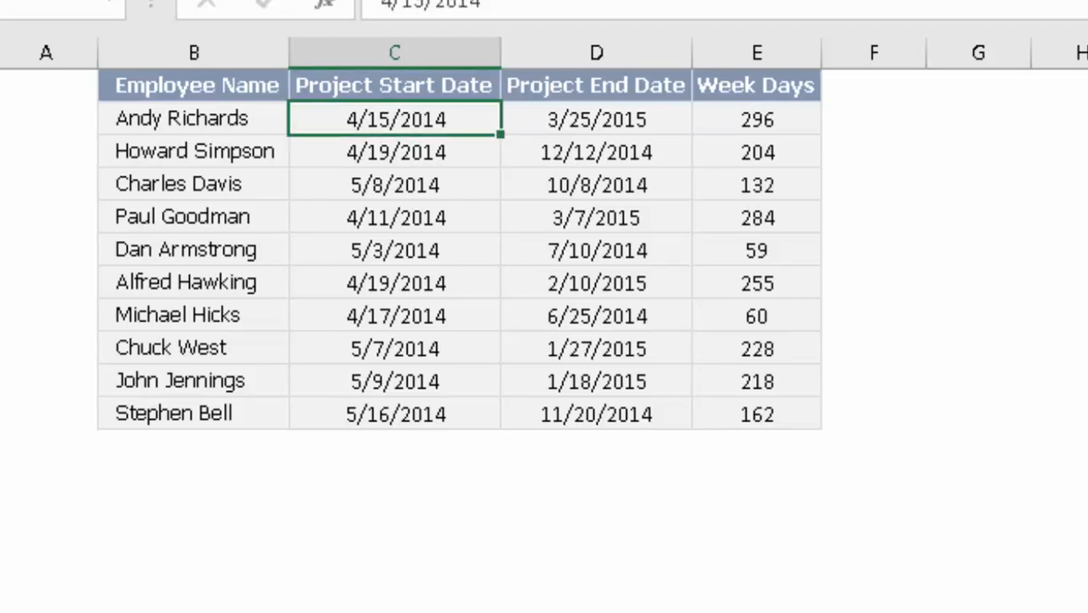
{"action": "key", "text": "Right"}
{"action": "key", "text": "Up"}
{"action": "key", "text": "Down"}
{"action": "key", "text": "Right"}
{"action": "key", "text": "Right"}
{"action": "key", "text": "Right"}
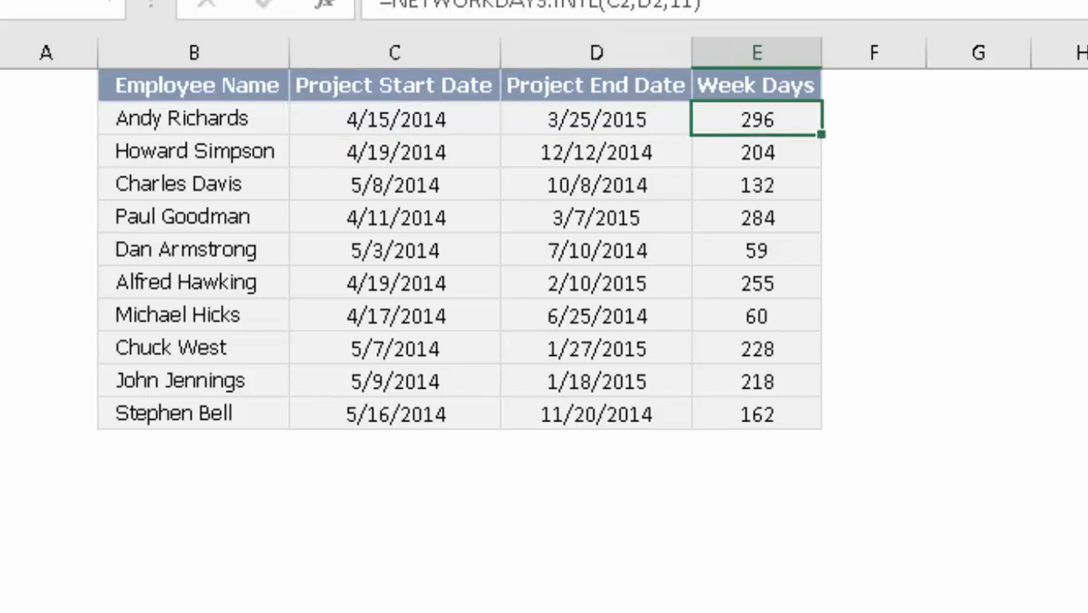
{"action": "key", "text": "Left"}
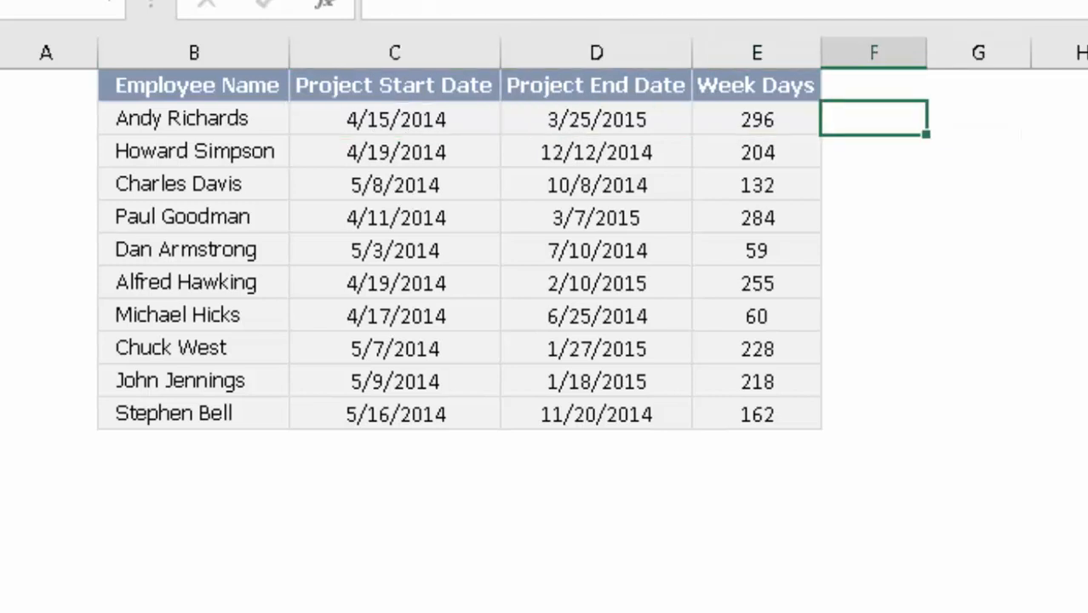
Enter =NETWORKDAYS(C2,D2,1) in F2 to count the first project's working days.
{"action": "key", "text": "Left"}
{"action": "key", "text": "Right"}
{"action": "type", "text": "=ne"}
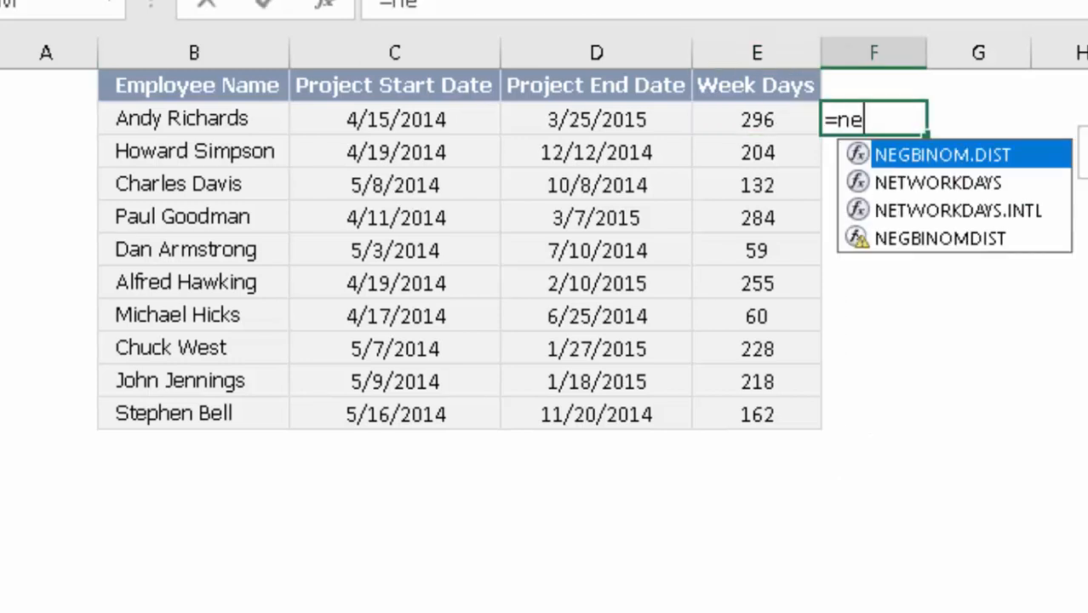
{"action": "key", "text": "Down"}
{"action": "key", "text": "Tab"}
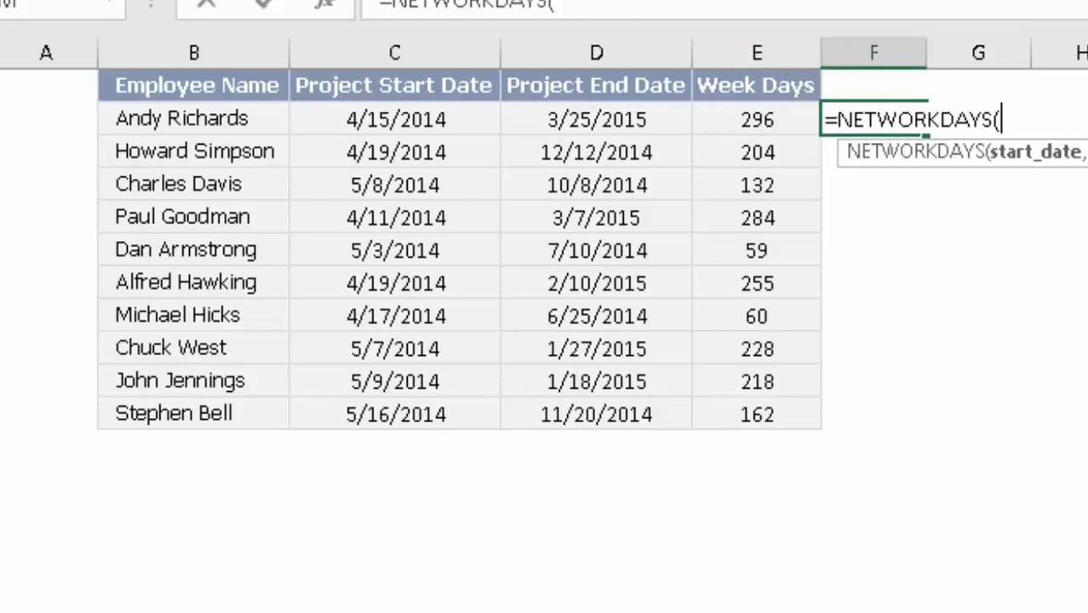
{"action": "key", "text": "Left"}
{"action": "key", "text": "Left"}
{"action": "key", "text": "Left"}
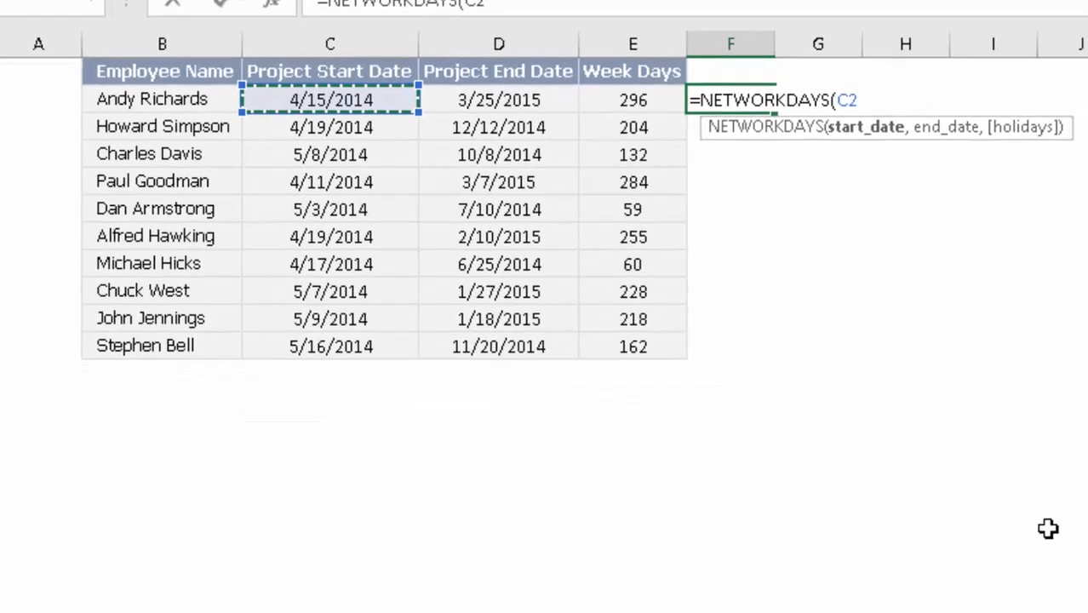
{"action": "type", "text": ","}
{"action": "key", "text": "Right"}
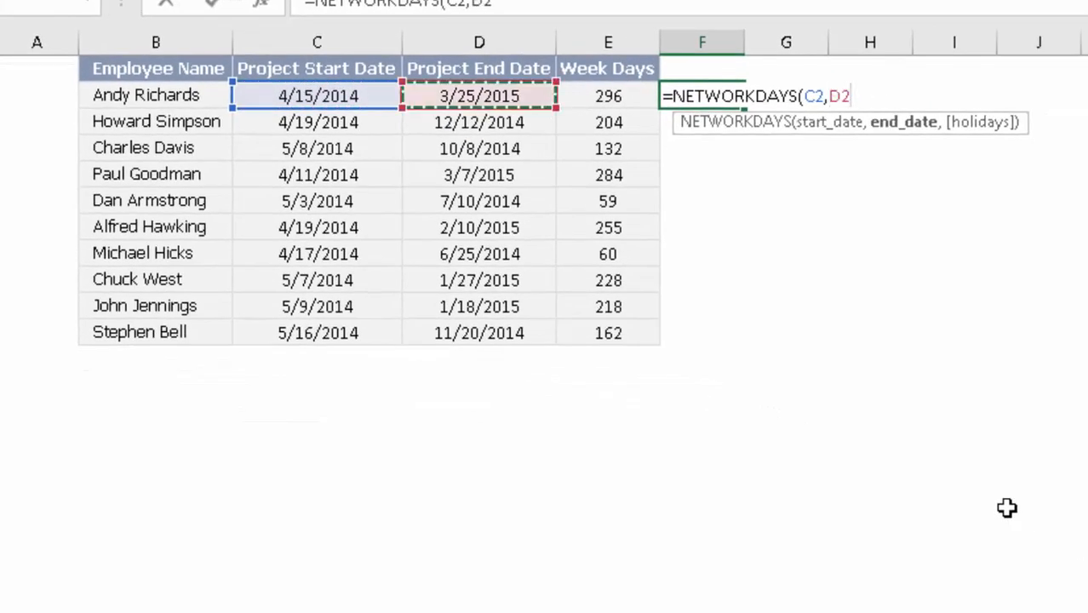
{"action": "type", "text": ","}
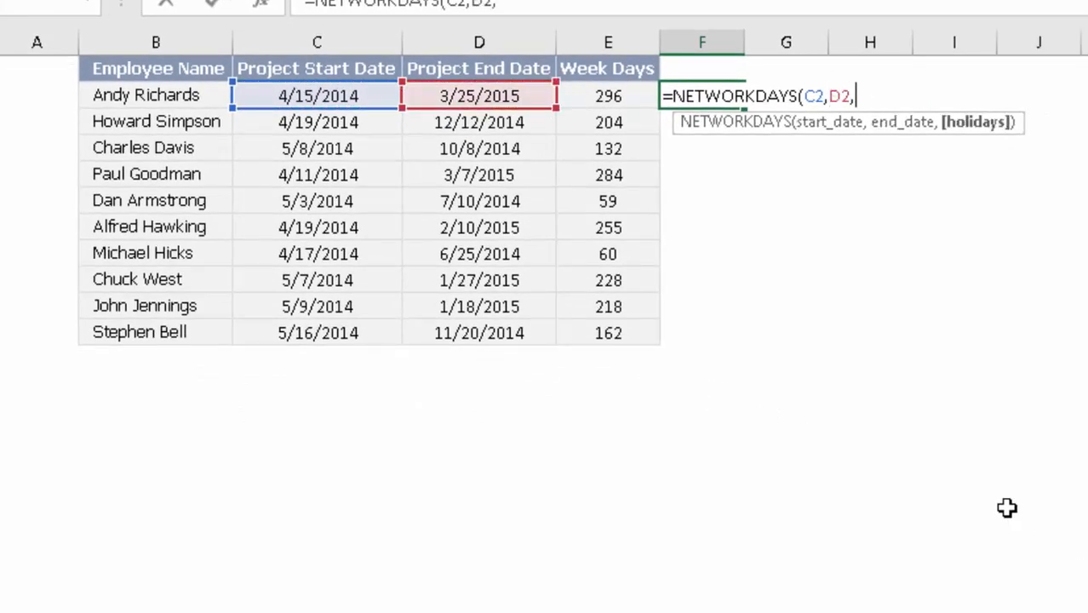
{"action": "type", "text": "1"}
{"action": "type", "text": ")"}
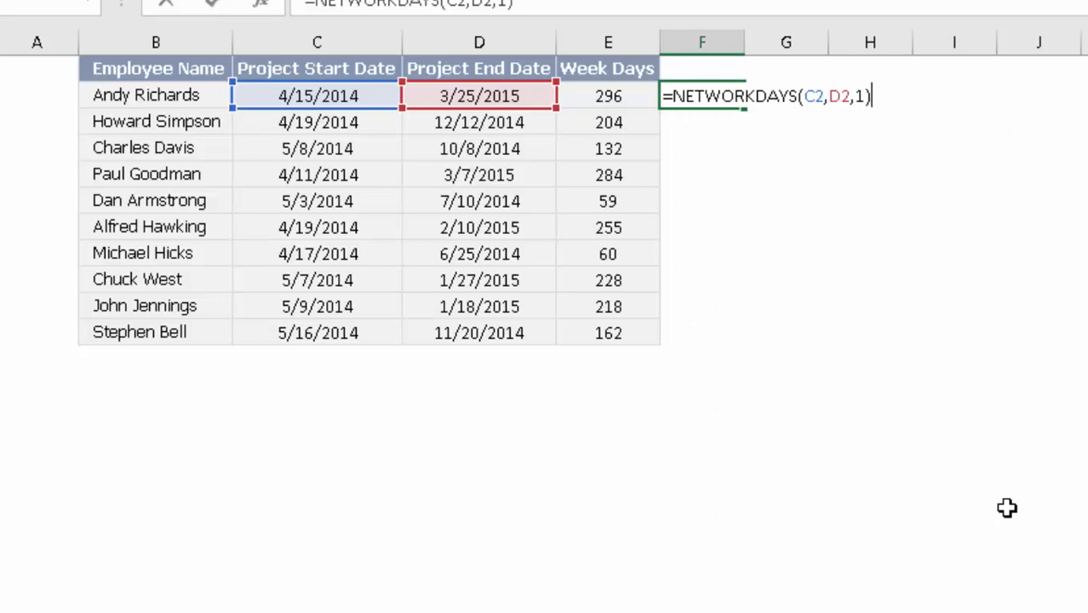
{"action": "key", "text": "ctrl+Return"}
Fill the NETWORKDAYS formula from F2 down to F11 for all employees.
{"action": "key", "text": "shift+Down"}
{"action": "key", "text": "shift+Down"}
{"action": "key", "text": "shift+Down"}
{"action": "key", "text": "shift+Down"}
{"action": "key", "text": "shift+Down"}
{"action": "key", "text": "shift+Down"}
{"action": "key", "text": "shift+Down"}
{"action": "key", "text": "shift+Down"}
{"action": "key", "text": "shift+Down"}
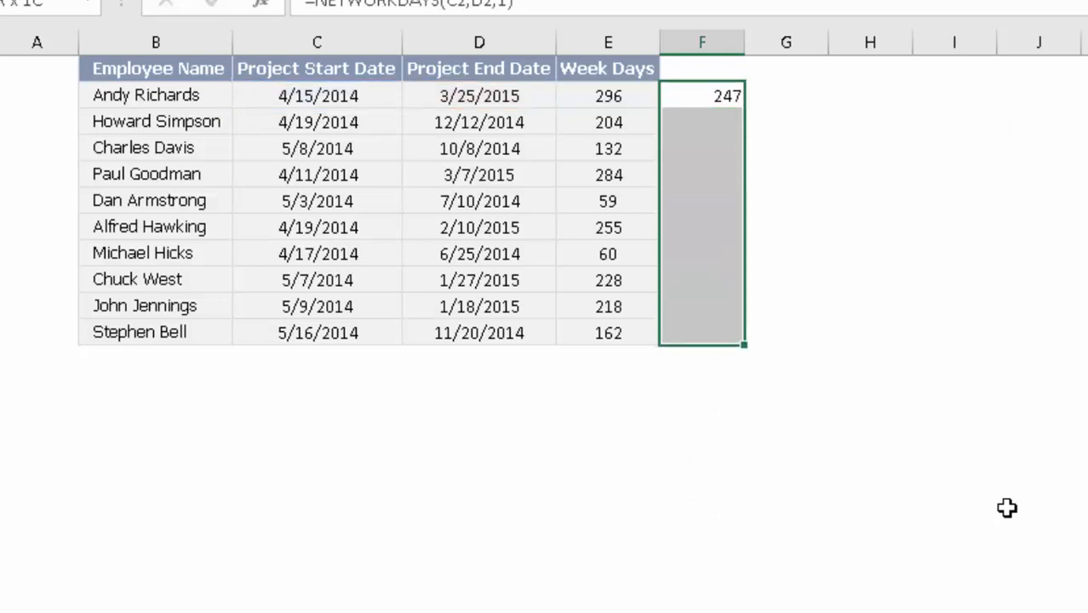
{"action": "key", "text": "ctrl+d"}
{"action": "key", "text": "Right"}
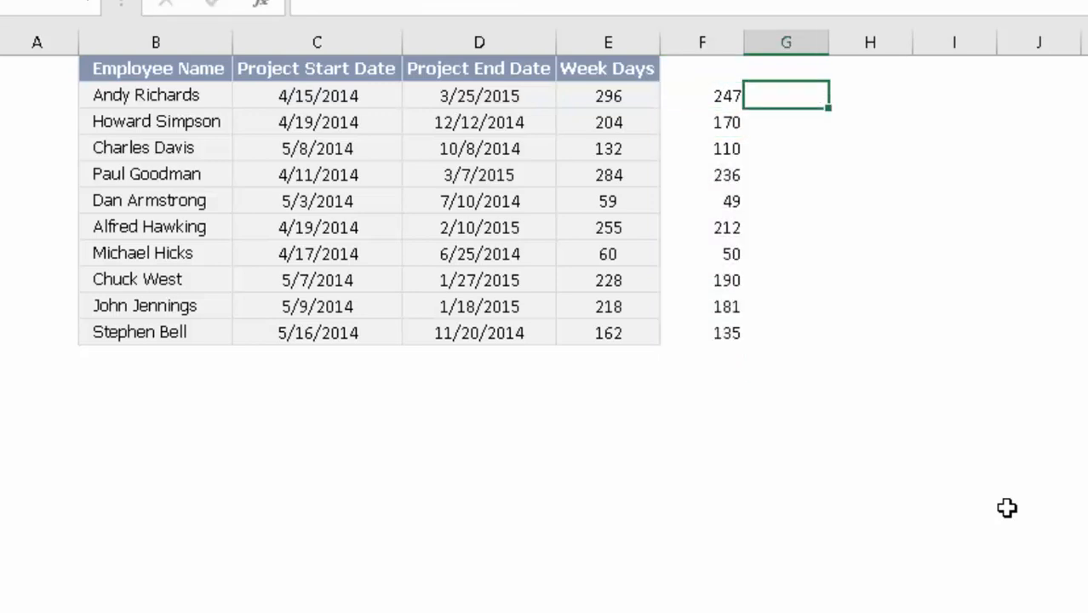
Replace the F2 formula with =NETWORKDAYS.INTL(C2,D2,1), using the Saturday, Sunday weekend option.
{"action": "key", "text": "Left"}
{"action": "type", "text": "=ne"}
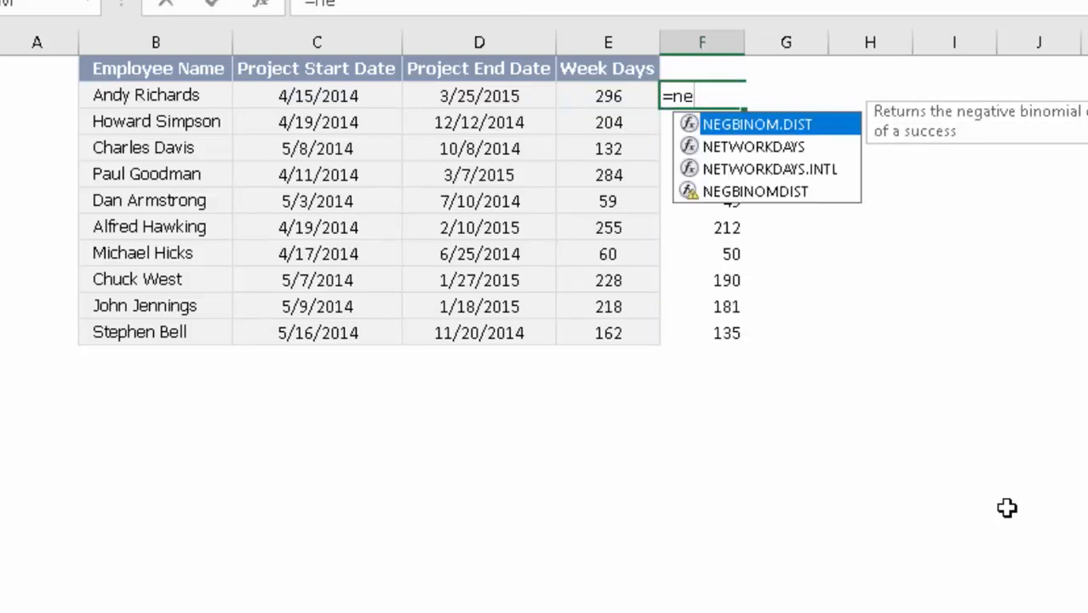
{"action": "key", "text": "Down"}
{"action": "key", "text": "Down"}
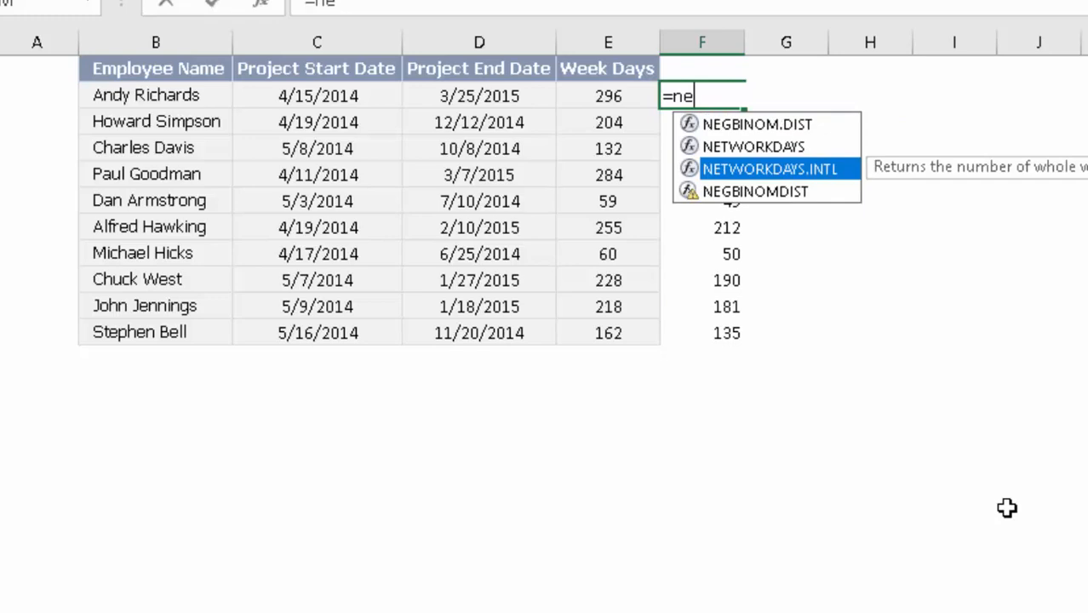
{"action": "key", "text": "Tab"}
{"action": "key", "text": "Left"}
{"action": "key", "text": "Left"}
{"action": "key", "text": "Left"}
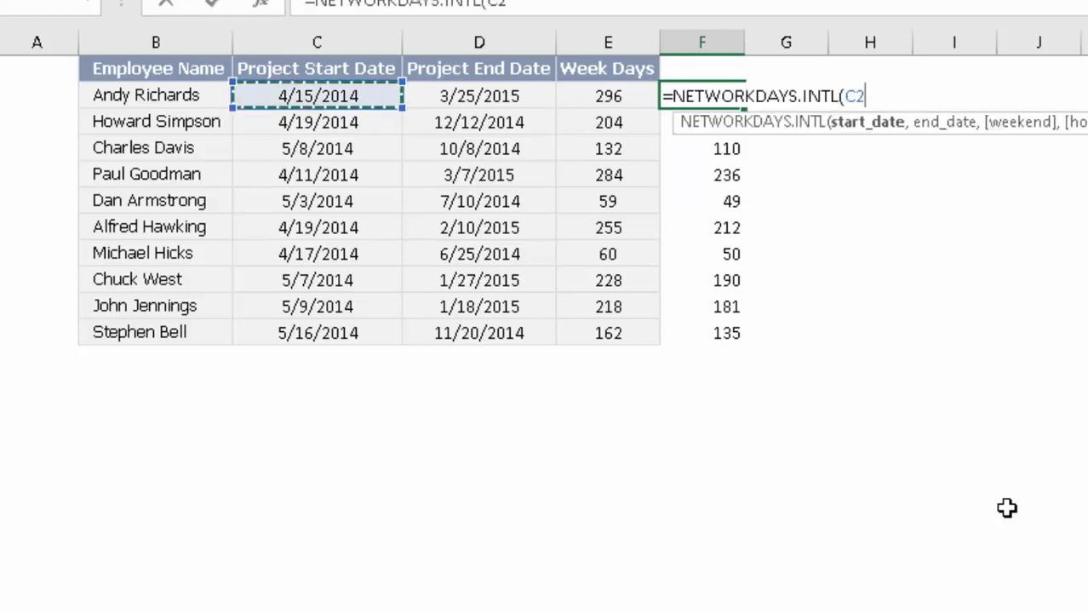
{"action": "type", "text": ","}
{"action": "key", "text": "Left"}
{"action": "key", "text": "Left"}
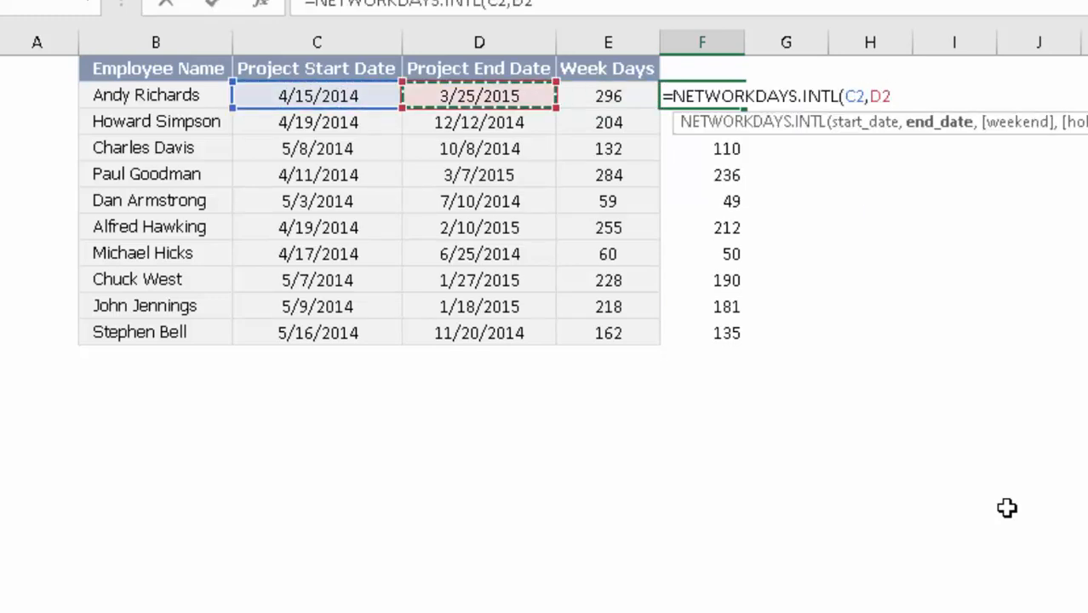
{"action": "type", "text": ","}
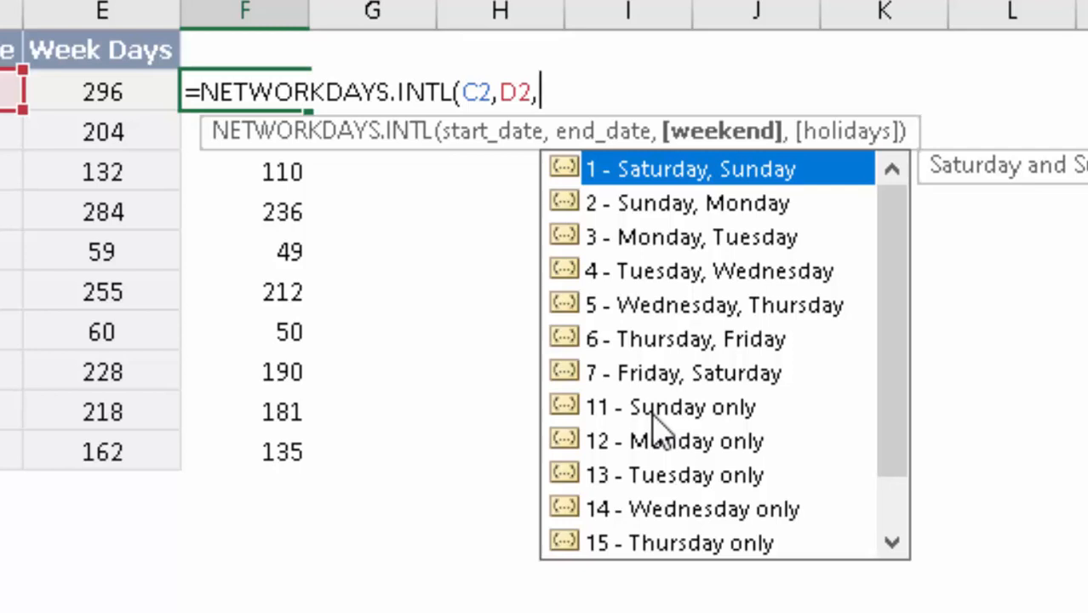
{"action": "type", "text": "1)"}
{"action": "key", "text": "Return"}
Examine the working-day results in F2:F11 and the function name and arguments of the NETWORKDAYS.INTL formula in F2.
{"action": "key", "text": "Up"}
{"action": "key", "text": "ctrl+shift+Down"}
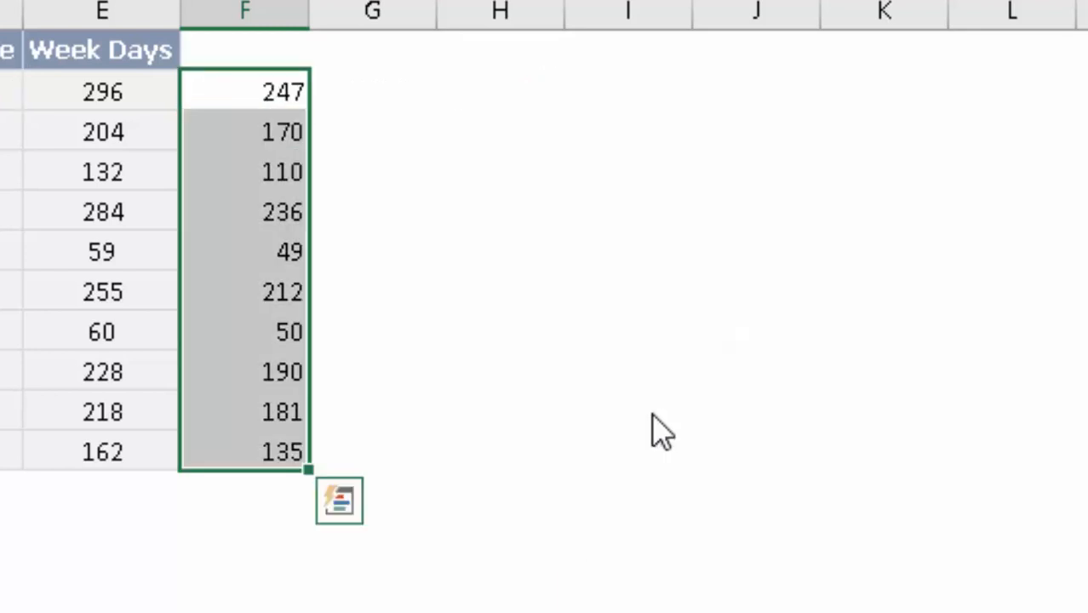
{"action": "key", "text": "Down"}
{"action": "key", "text": "Up"}
{"action": "key", "text": "F2"}
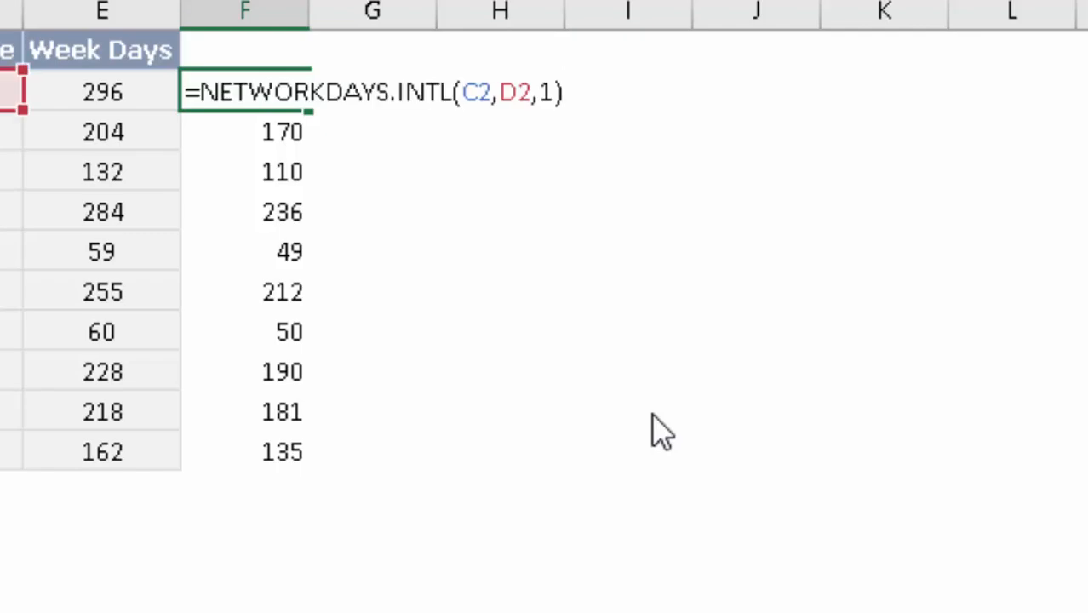
{"action": "key", "text": "Left"}
{"action": "key", "text": "Left"}
{"action": "key", "text": "Left"}
{"action": "key", "text": "Left"}
{"action": "key", "text": "Left"}
{"action": "key", "text": "Left"}
{"action": "key", "text": "Left"}
{"action": "key", "text": "Left"}
{"action": "key", "text": "Left"}
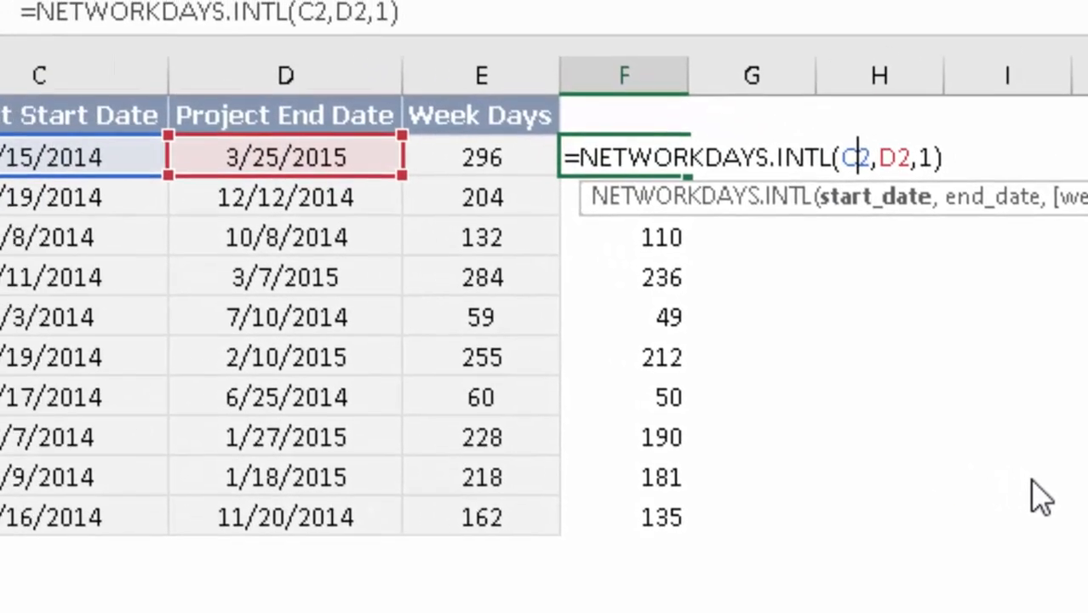
{"action": "key", "text": "ctrl+shift+Left"}
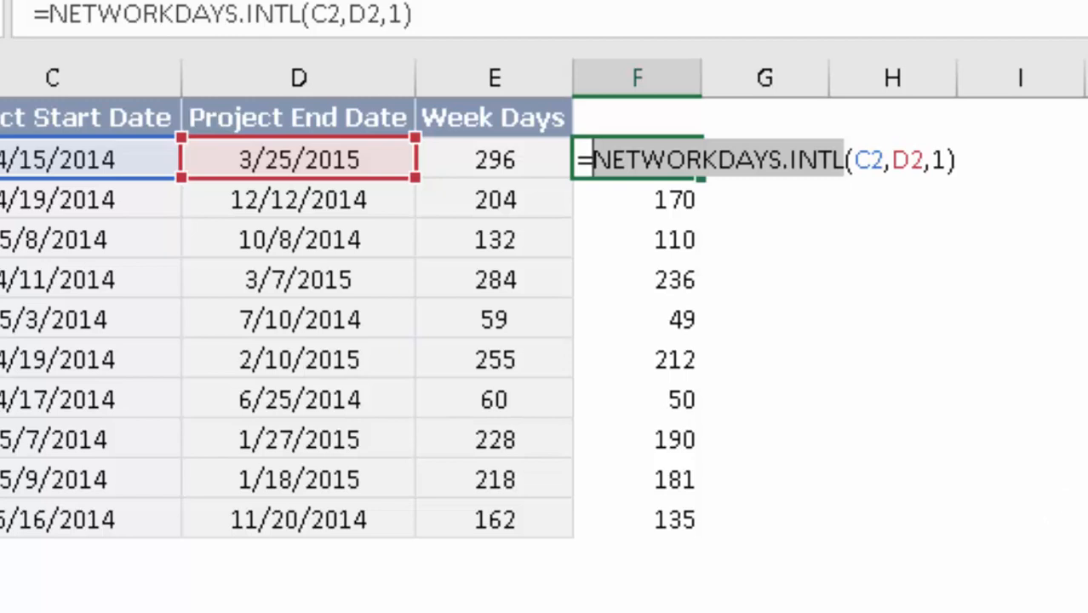
{"action": "key", "text": "Escape"}
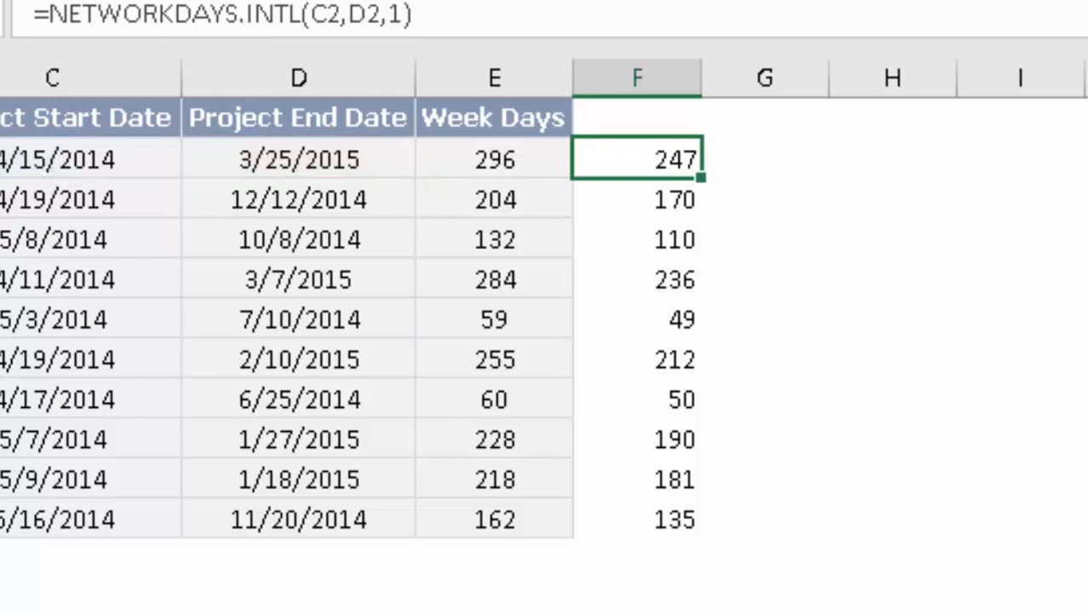
{"action": "key", "text": "Up"}
{"action": "key", "text": "Left"}
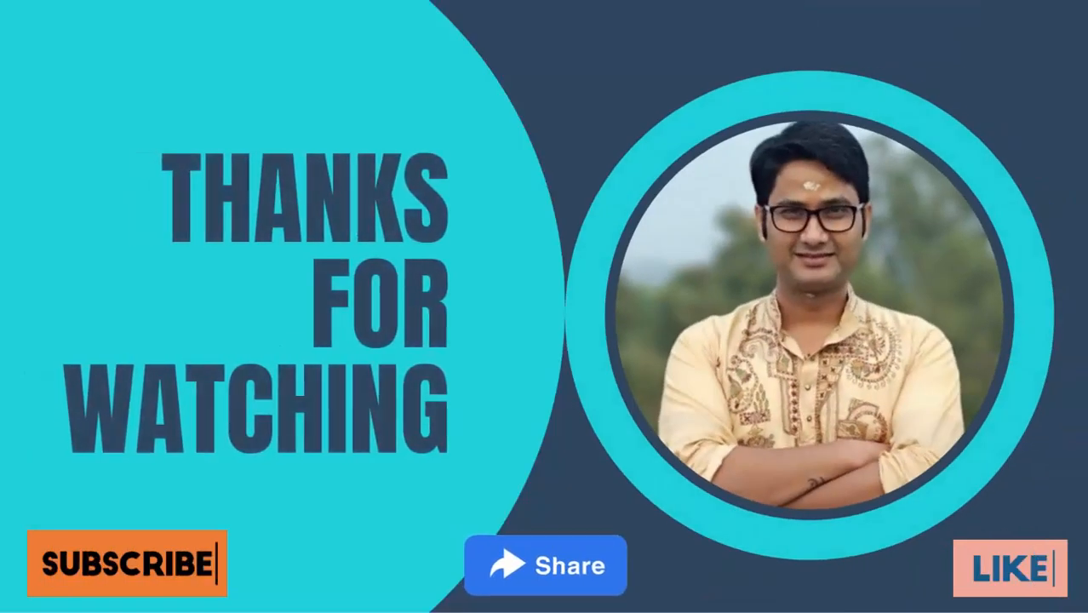